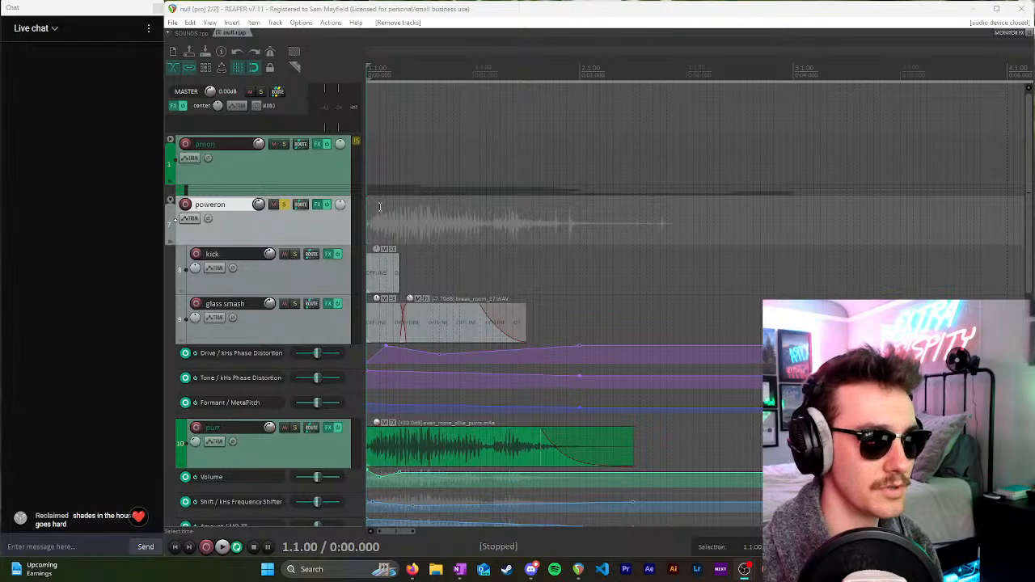
Step: Solo the purr track inside the poweron folder instead of the whole folder and play it back
{"action": "scroll", "coordinate": [310, 234], "scroll_direction": "down", "scroll_amount": 1}
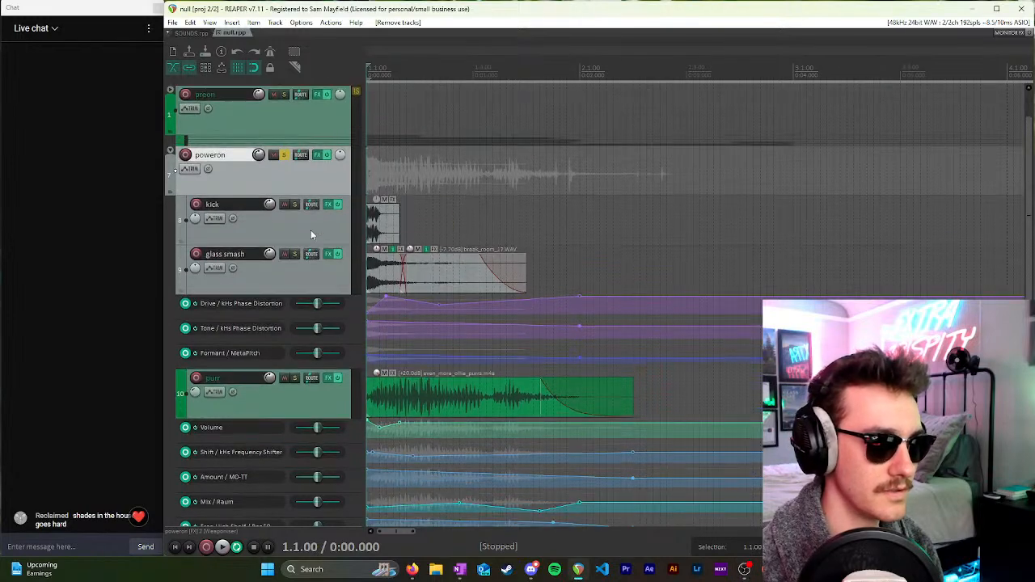
{"action": "left_click", "coordinate": [284, 154]}
{"action": "left_click", "coordinate": [295, 378]}
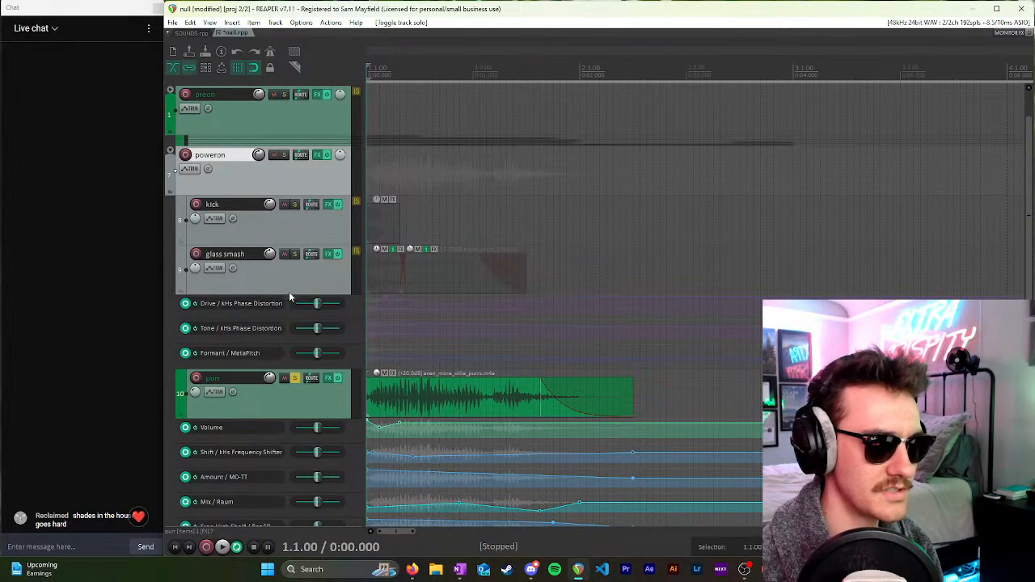
{"action": "scroll", "coordinate": [290, 295], "scroll_direction": "down", "scroll_amount": 1}
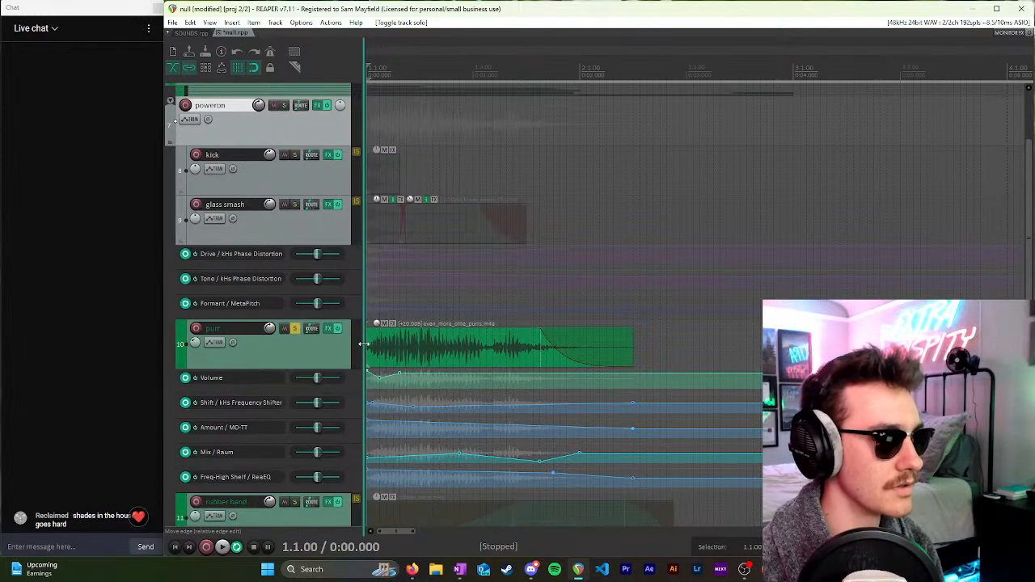
{"action": "key", "text": "space"}
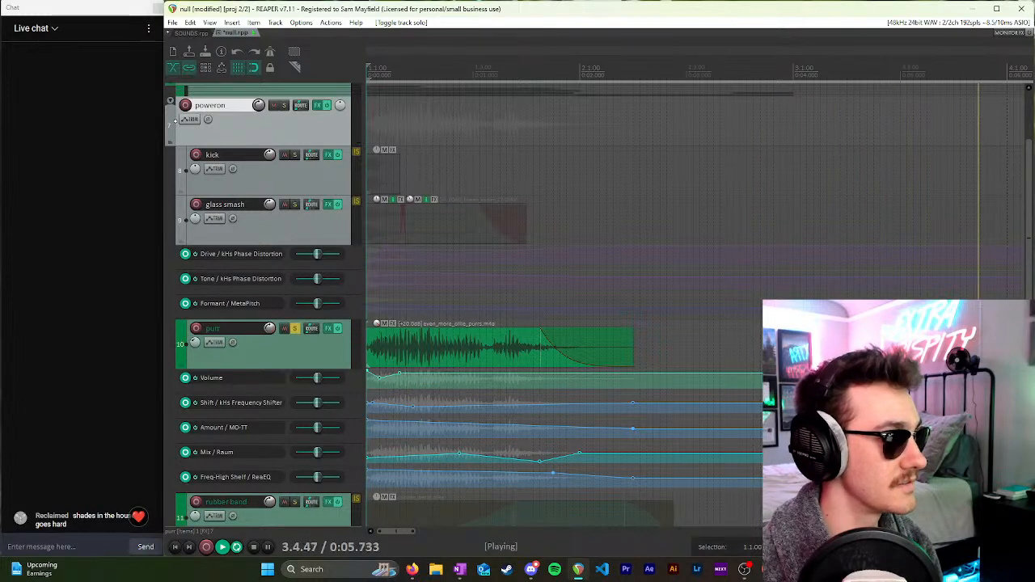
{"action": "key", "text": "space"}
{"action": "scroll", "coordinate": [470, 196], "scroll_direction": "down", "scroll_amount": 4}
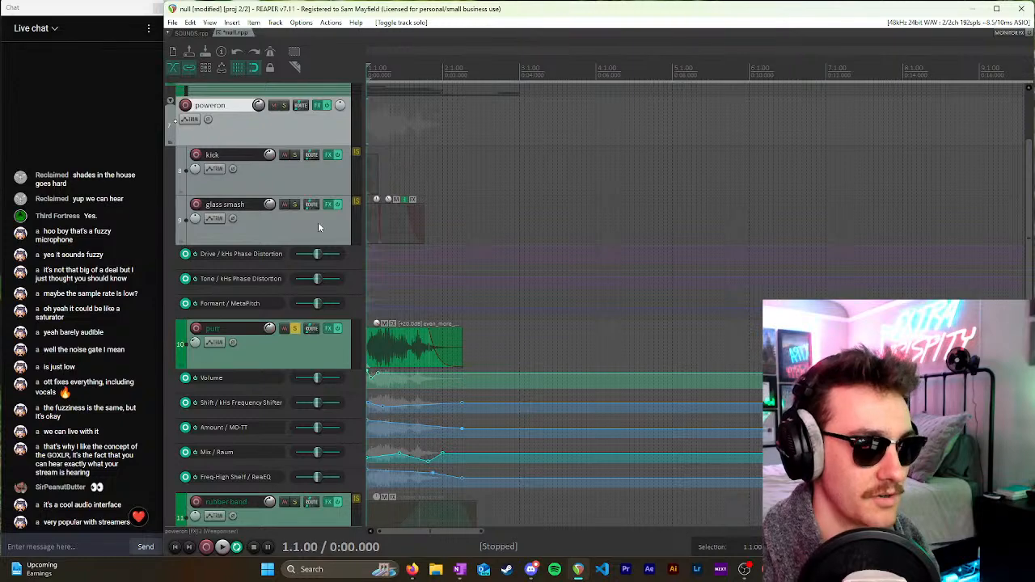
Step: Look through the project's tracks and expand the preon folder to examine its child tracks
{"action": "scroll", "coordinate": [295, 332], "scroll_direction": "up", "scroll_amount": 3}
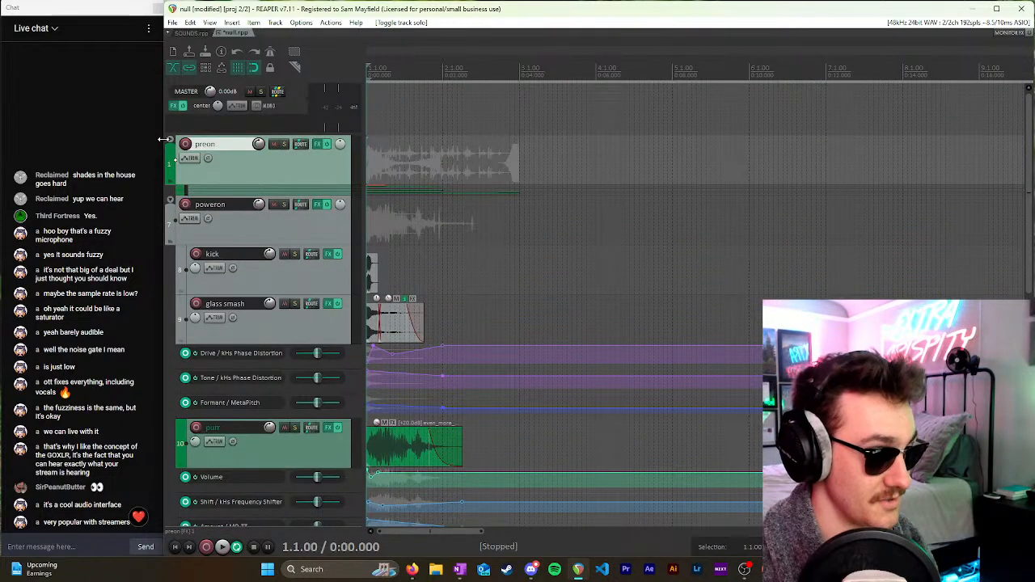
{"action": "scroll", "coordinate": [267, 162], "scroll_direction": "down", "scroll_amount": 5}
{"action": "scroll", "coordinate": [265, 158], "scroll_direction": "down", "scroll_amount": 4}
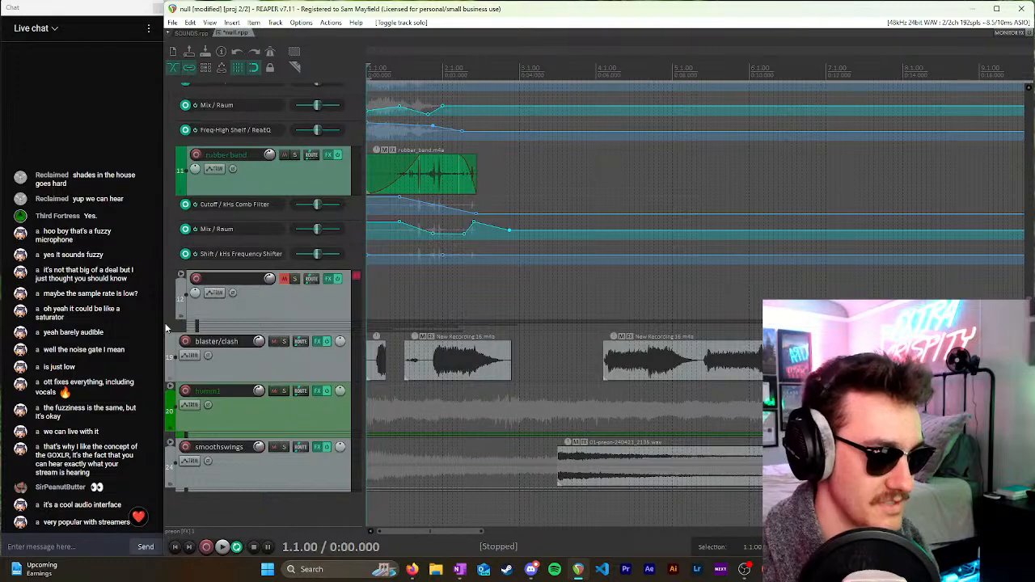
{"action": "scroll", "coordinate": [249, 407], "scroll_direction": "up", "scroll_amount": 8}
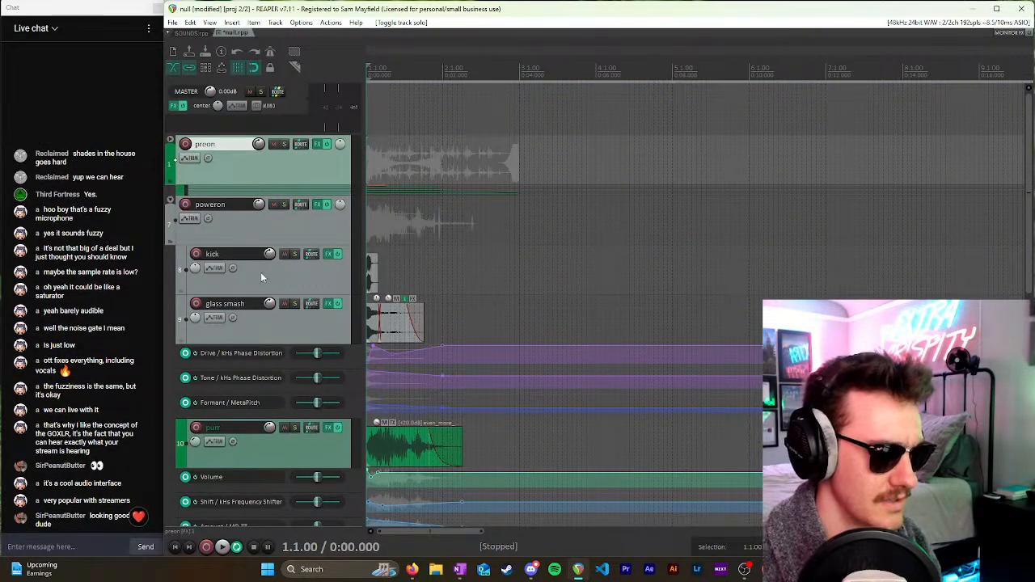
{"action": "left_click", "coordinate": [170, 141]}
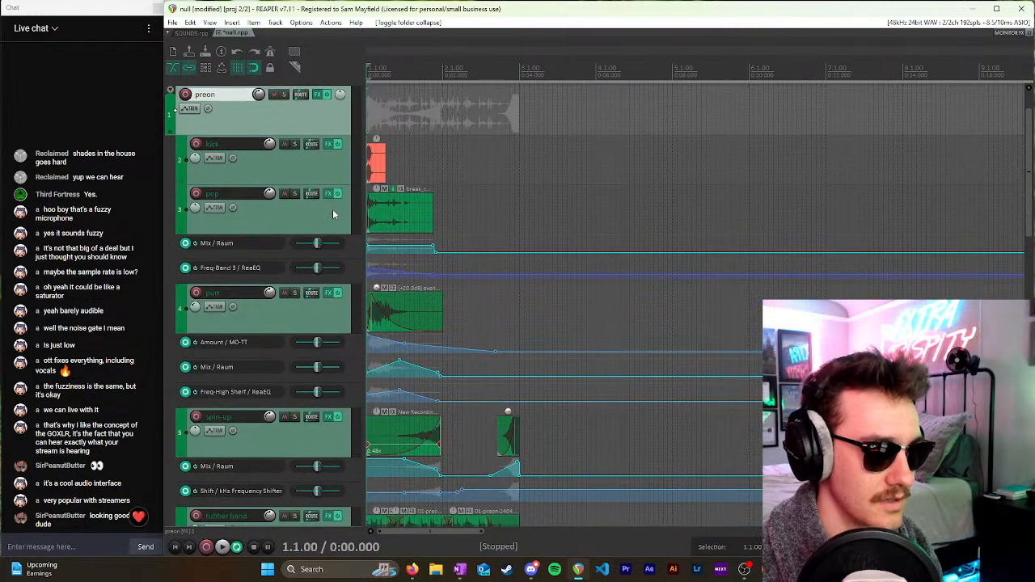
{"action": "scroll", "coordinate": [332, 210], "scroll_direction": "down", "scroll_amount": 5}
{"action": "scroll", "coordinate": [326, 211], "scroll_direction": "up", "scroll_amount": 3}
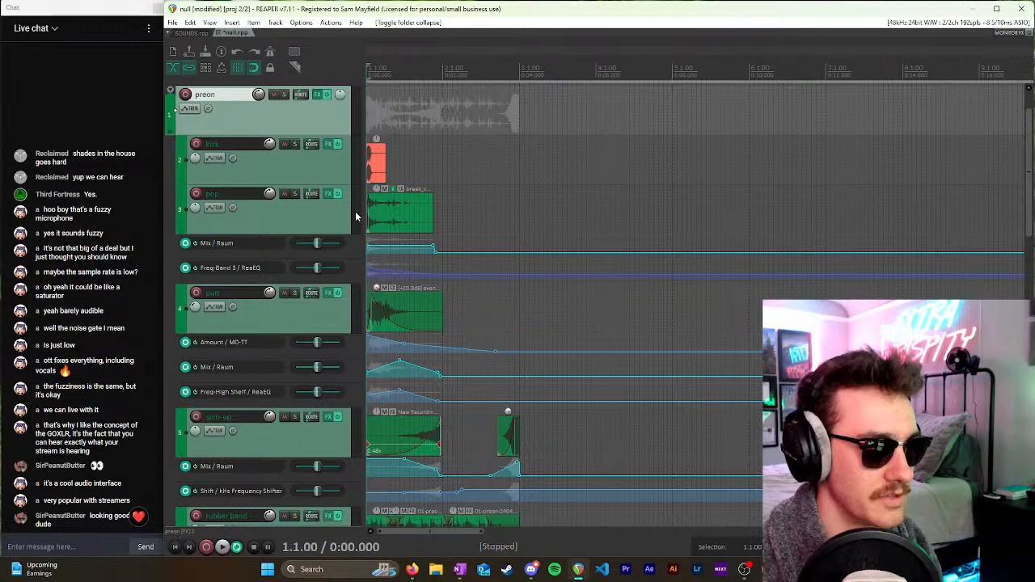
Step: Audition the preon folder's pop track soloed with its effects bypassed, re-enabling the effects and clearing the solo when finished
{"action": "left_click", "coordinate": [316, 218]}
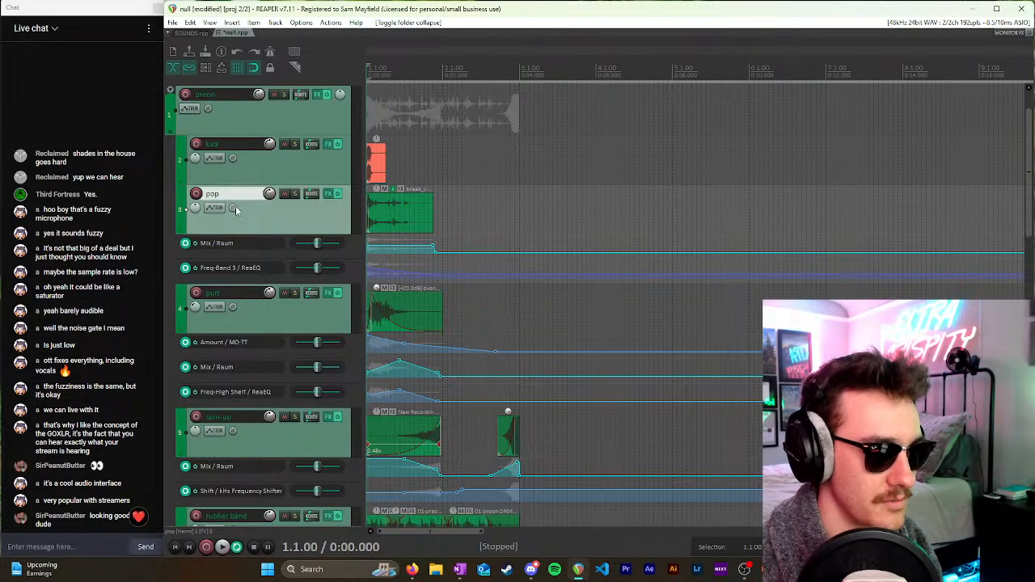
{"action": "left_click", "coordinate": [295, 194]}
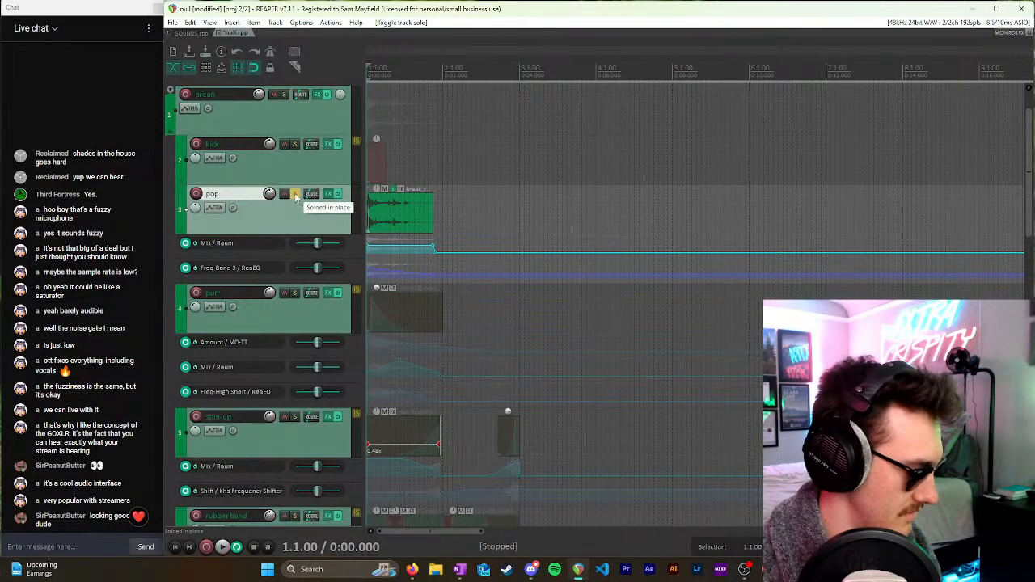
{"action": "scroll", "coordinate": [529, 207], "scroll_direction": "up", "scroll_amount": 3}
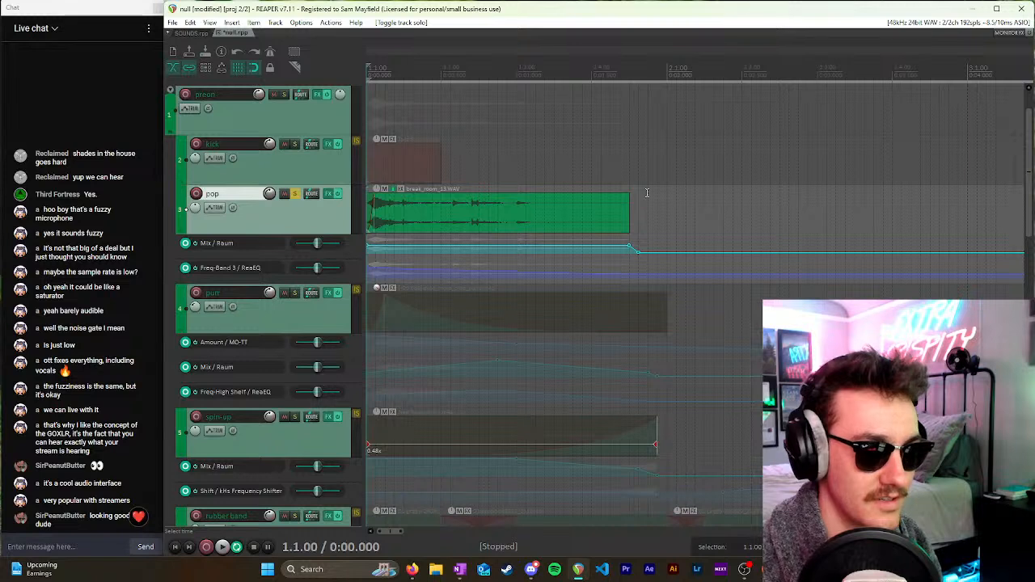
{"action": "scroll", "coordinate": [634, 202], "scroll_direction": "down", "scroll_amount": 2}
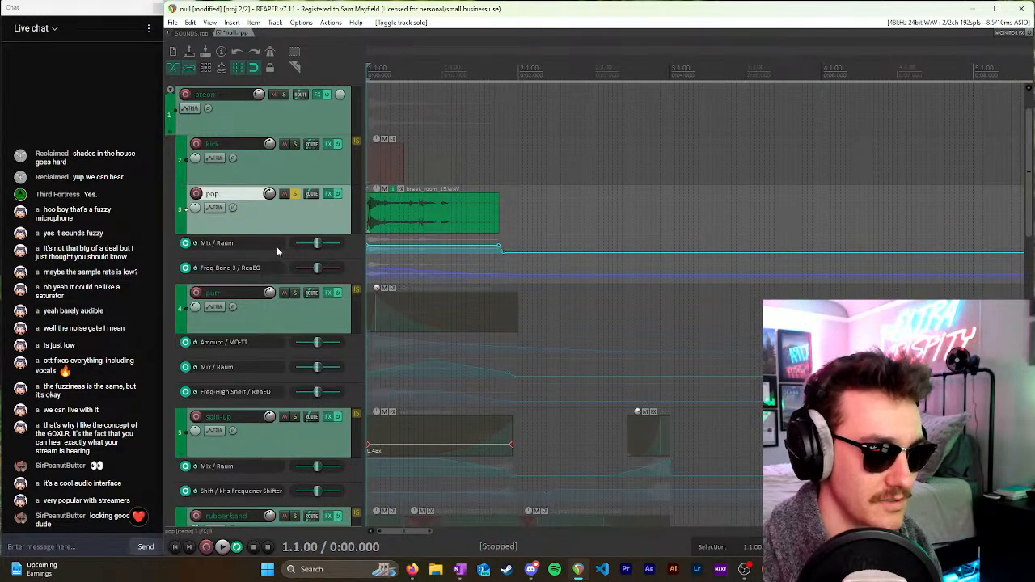
{"action": "left_click", "coordinate": [339, 195]}
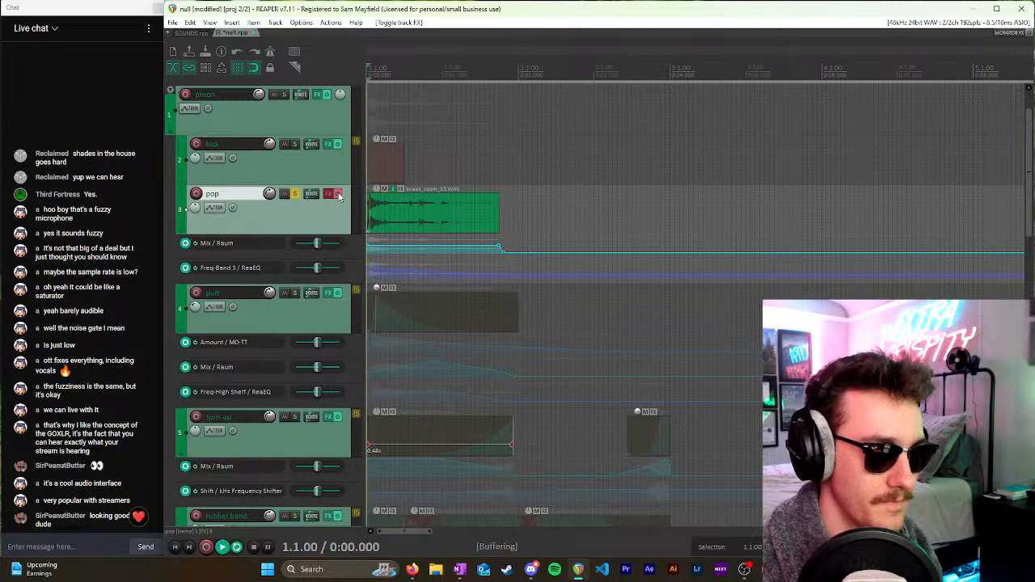
{"action": "key", "text": "space"}
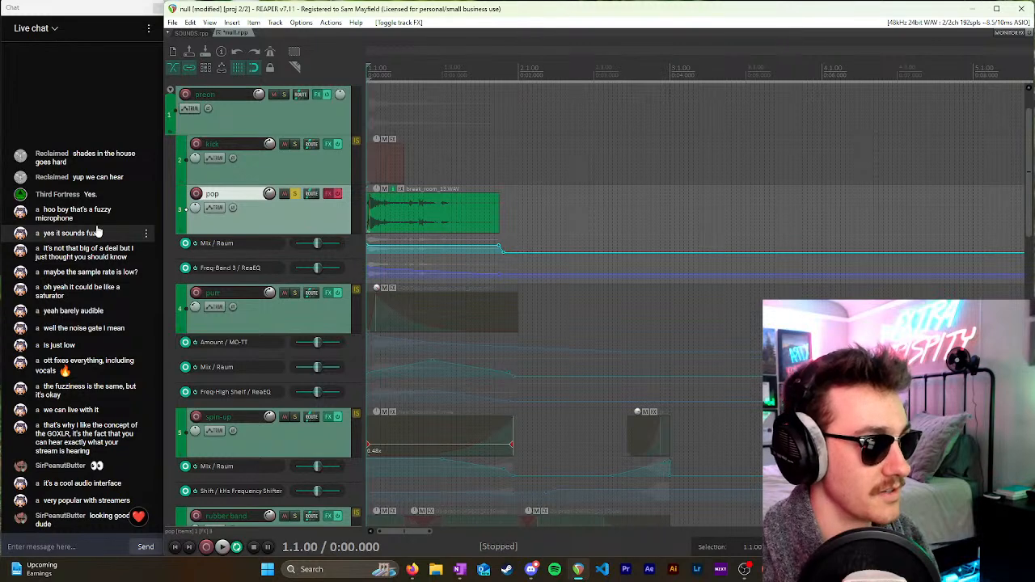
{"action": "key", "text": "space"}
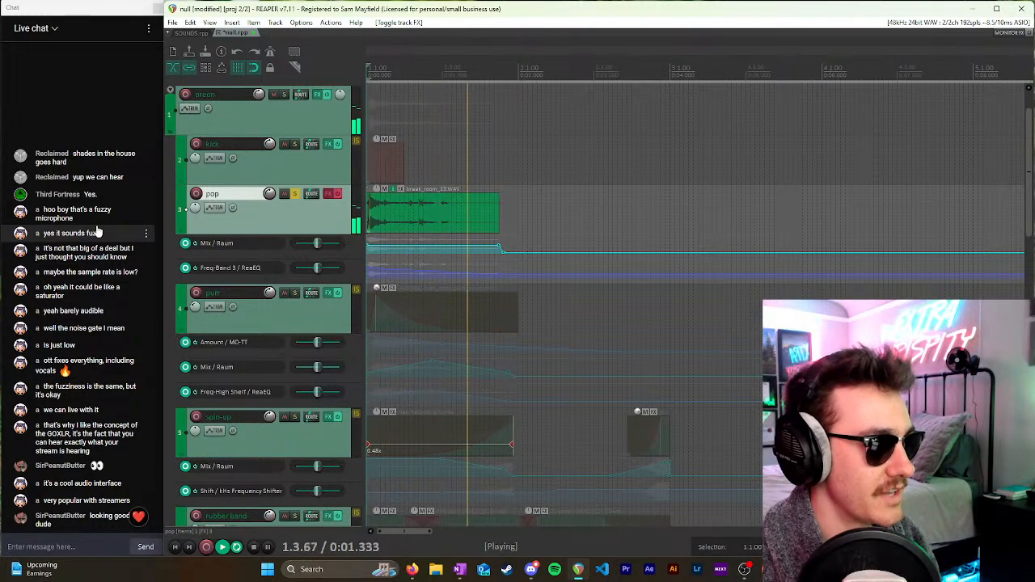
{"action": "key", "text": "space"}
{"action": "left_click", "coordinate": [338, 193]}
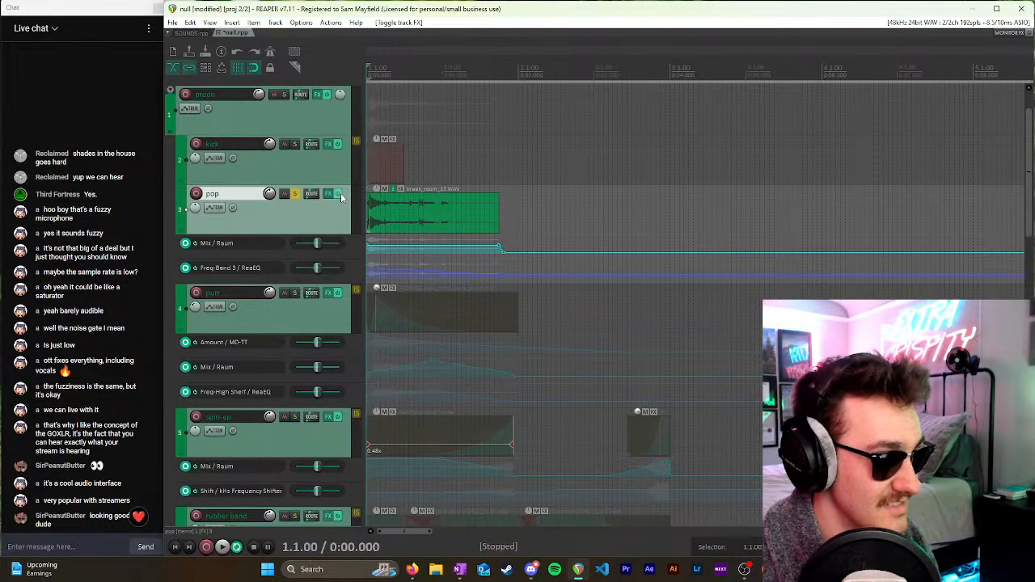
{"action": "left_click", "coordinate": [296, 194]}
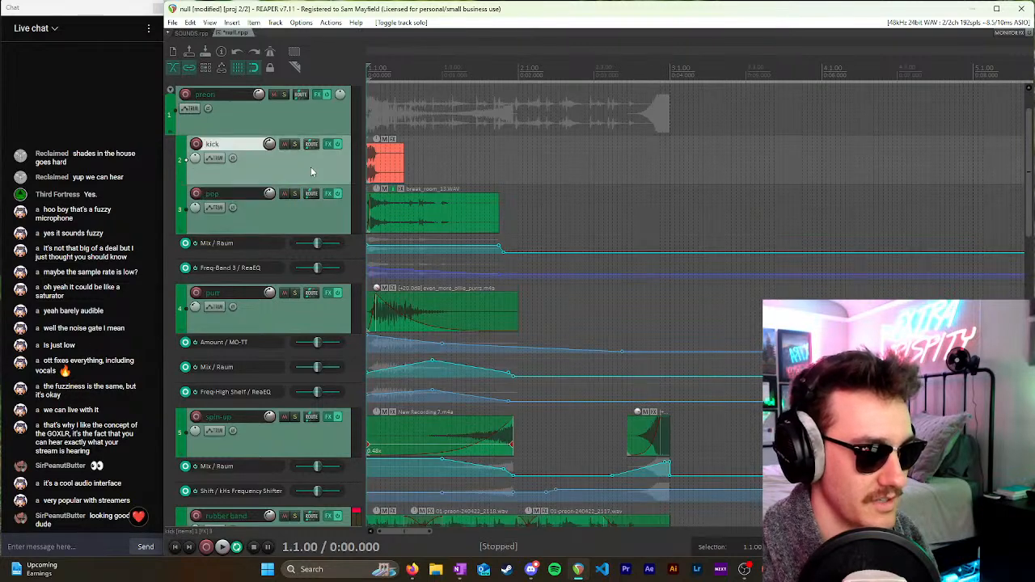
Step: Audition the preon folder's purr track soloed with its effects bypassed, restoring its effects and solo state when finished
{"action": "scroll", "coordinate": [310, 316], "scroll_direction": "down", "scroll_amount": 1}
{"action": "left_click", "coordinate": [294, 293]}
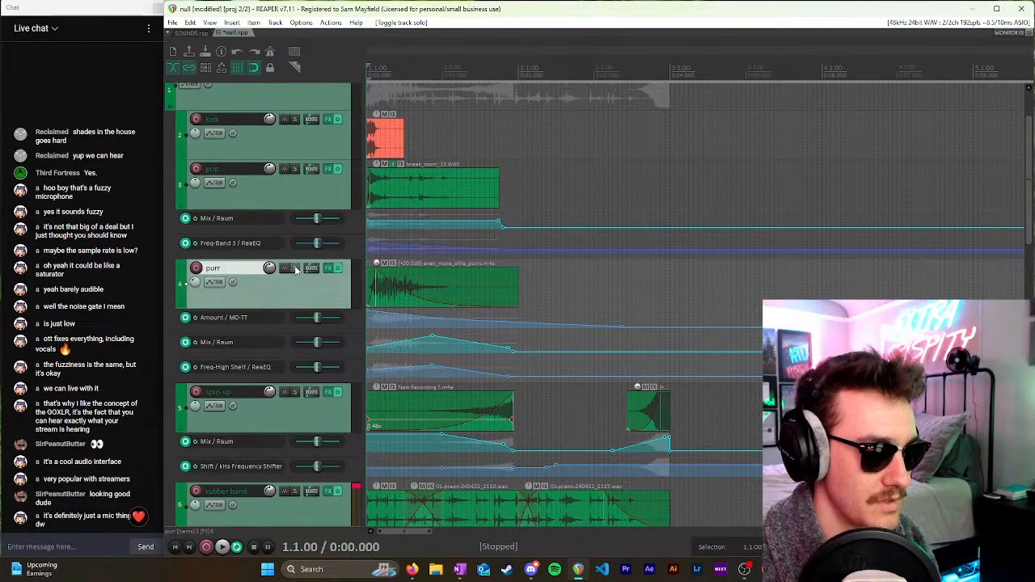
{"action": "left_click", "coordinate": [338, 268]}
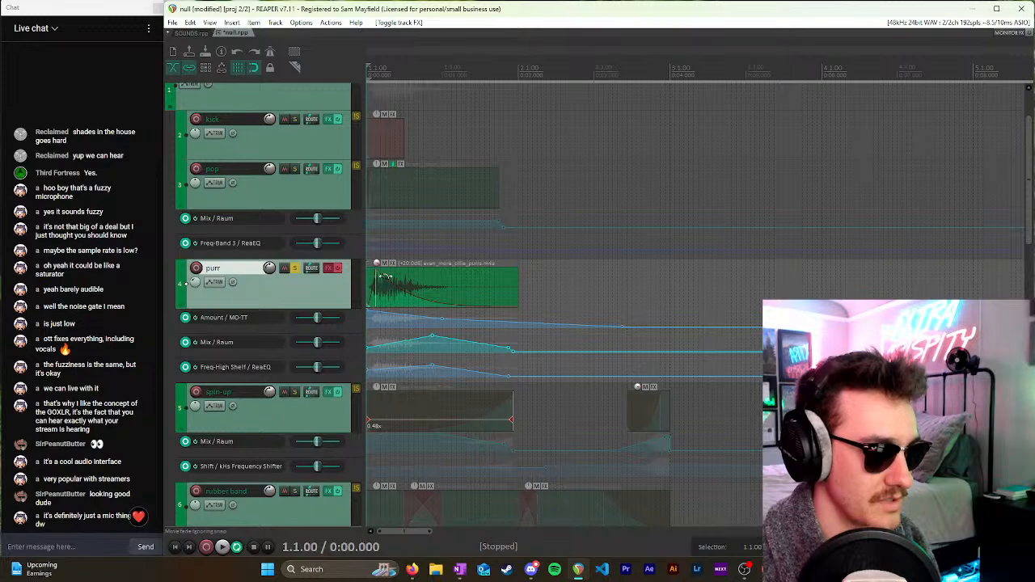
{"action": "key", "text": "space"}
{"action": "key", "text": "space"}
{"action": "left_click", "coordinate": [337, 268]}
{"action": "left_click", "coordinate": [294, 269]}
Step: Collapse the preon and poweron folders to hide their child tracks
{"action": "scroll", "coordinate": [171, 172], "scroll_direction": "up", "scroll_amount": 2}
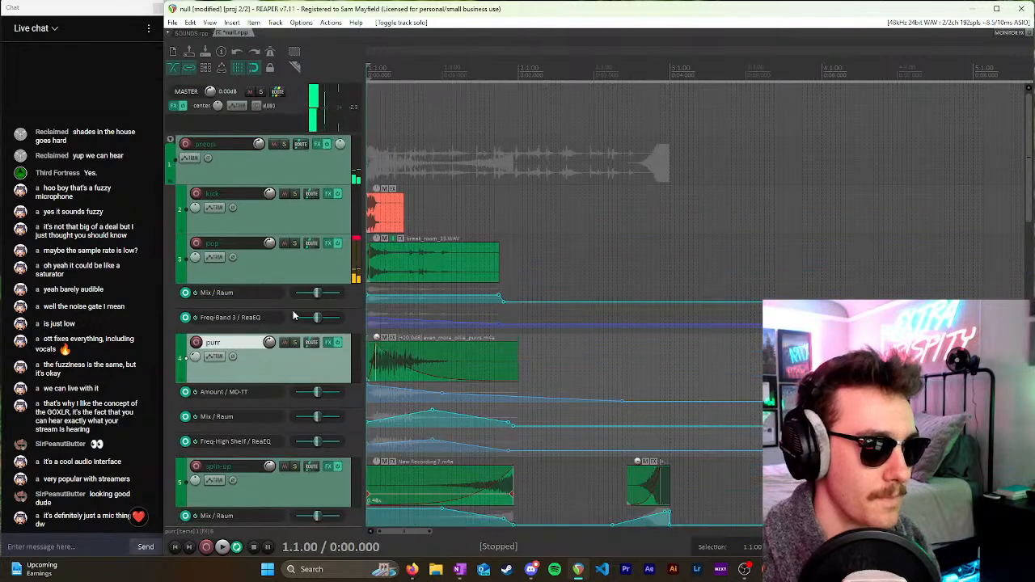
{"action": "left_click", "coordinate": [170, 140]}
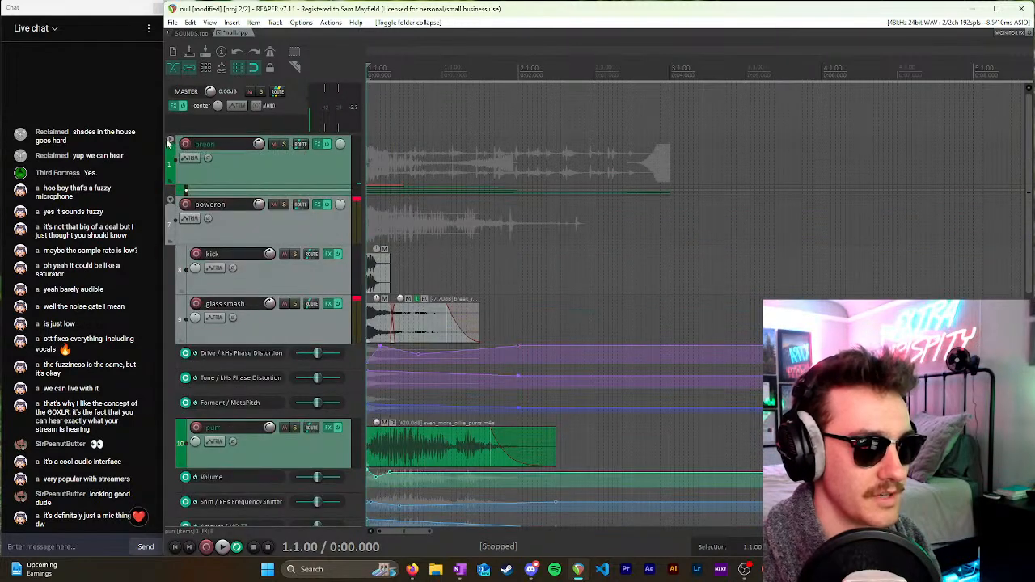
{"action": "left_click", "coordinate": [307, 179]}
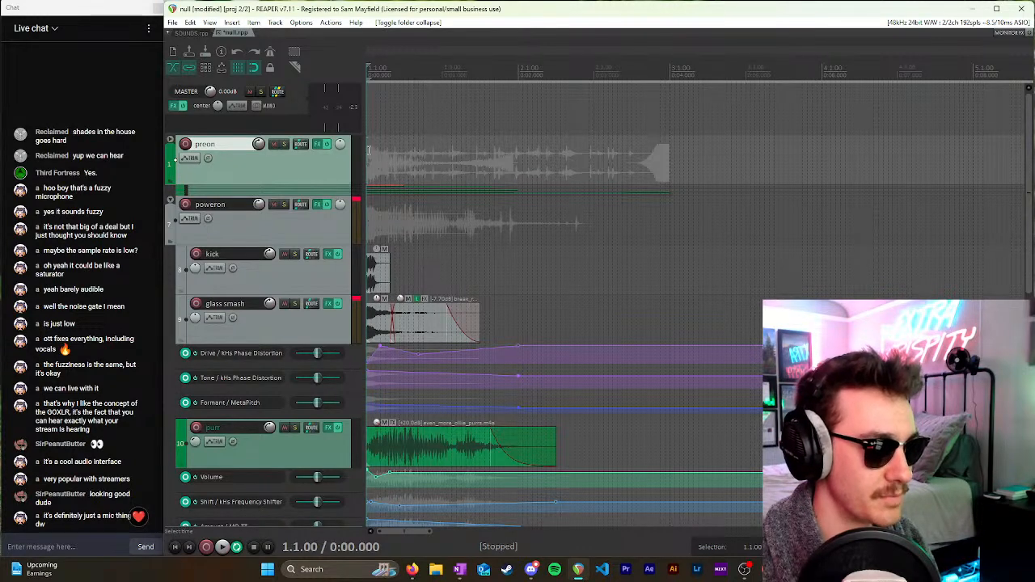
{"action": "left_click", "coordinate": [367, 220]}
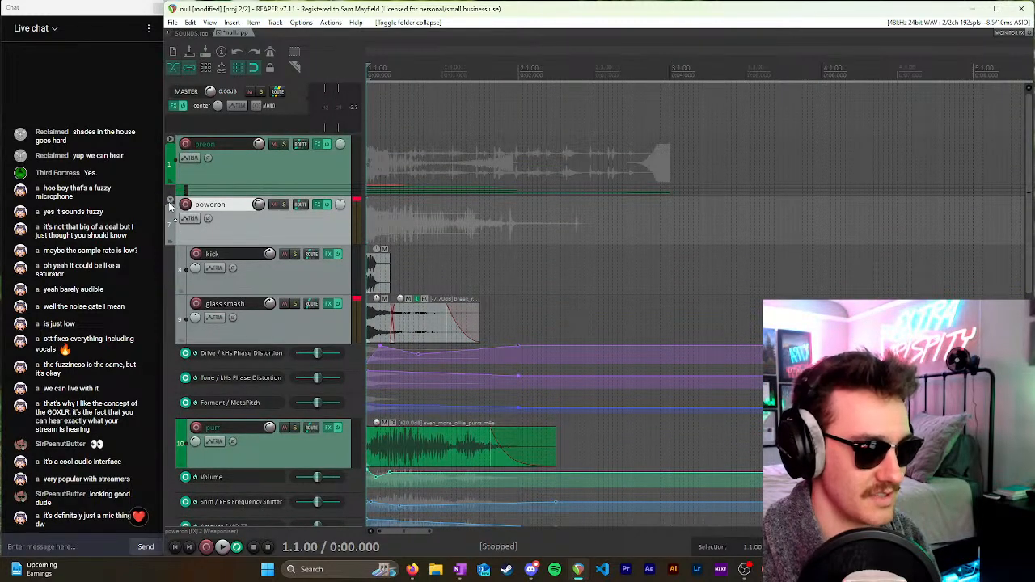
{"action": "double_click", "coordinate": [171, 200]}
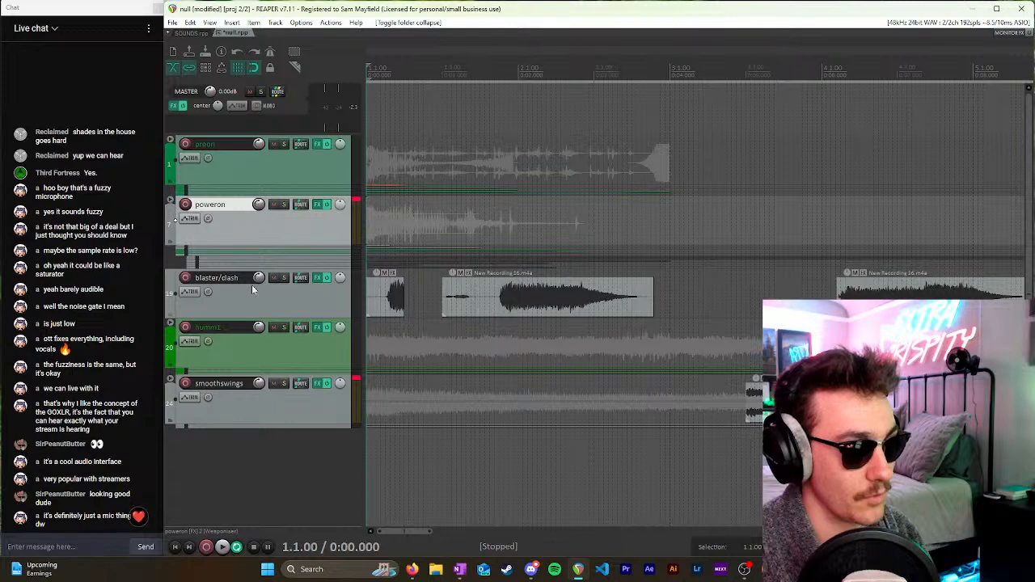
Step: Expand the humm1 folder to examine the full length of its layered recordings, and collapse it again
{"action": "left_click", "coordinate": [257, 354]}
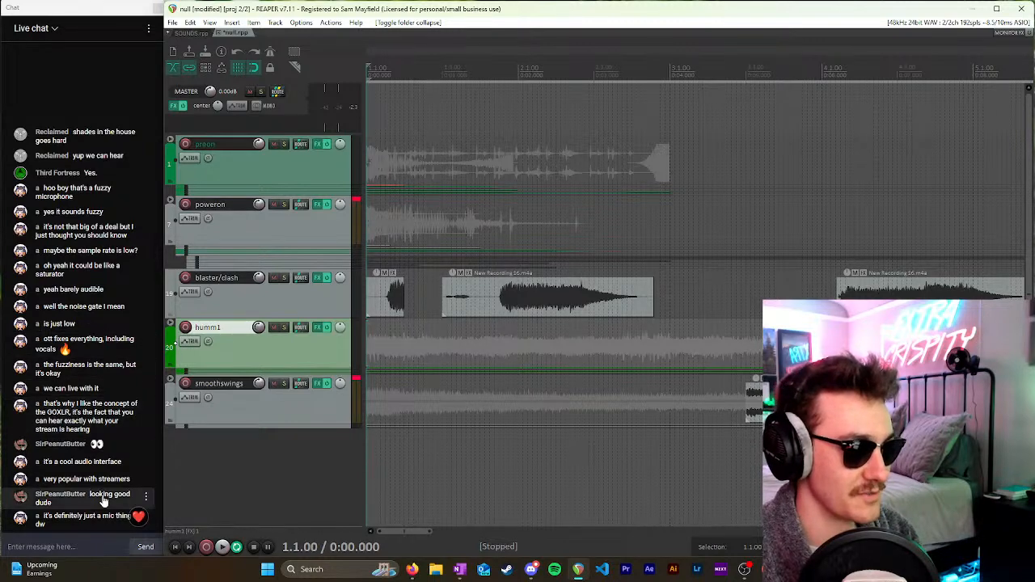
{"action": "left_click", "coordinate": [299, 411]}
{"action": "left_click", "coordinate": [293, 346]}
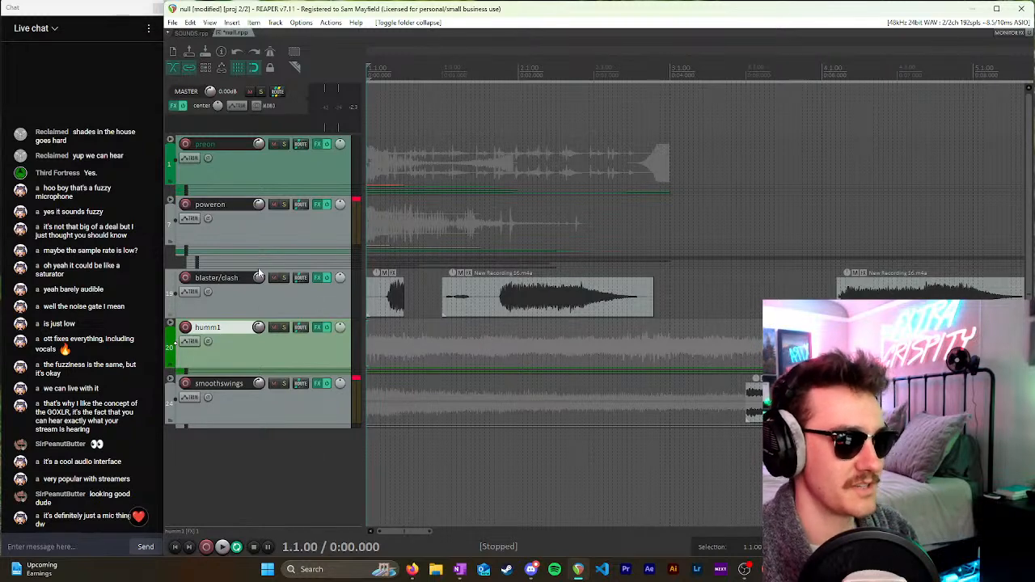
{"action": "left_click", "coordinate": [172, 326]}
{"action": "scroll", "coordinate": [305, 334], "scroll_direction": "down", "scroll_amount": 3}
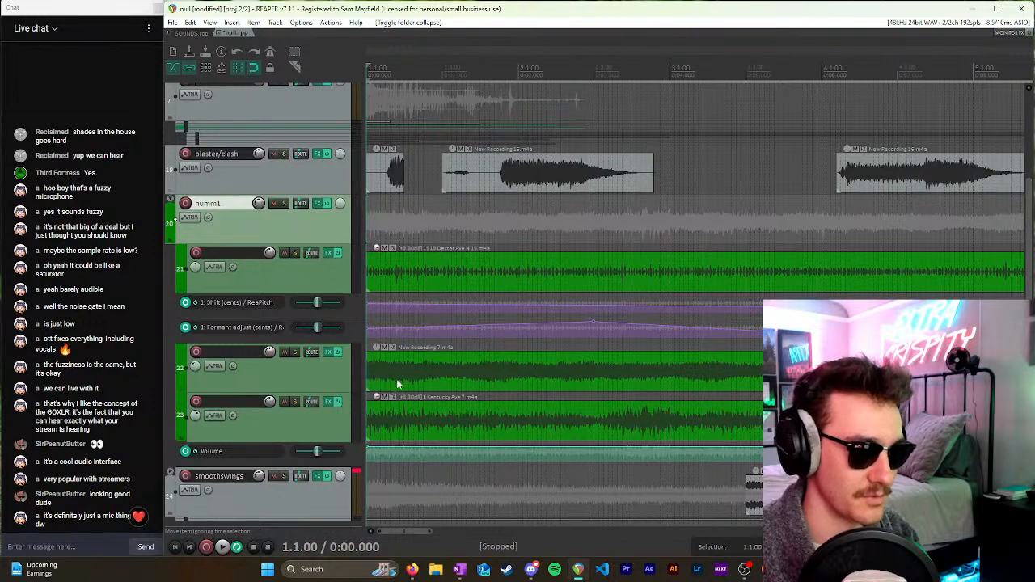
{"action": "scroll", "coordinate": [394, 384], "scroll_direction": "down", "scroll_amount": 5}
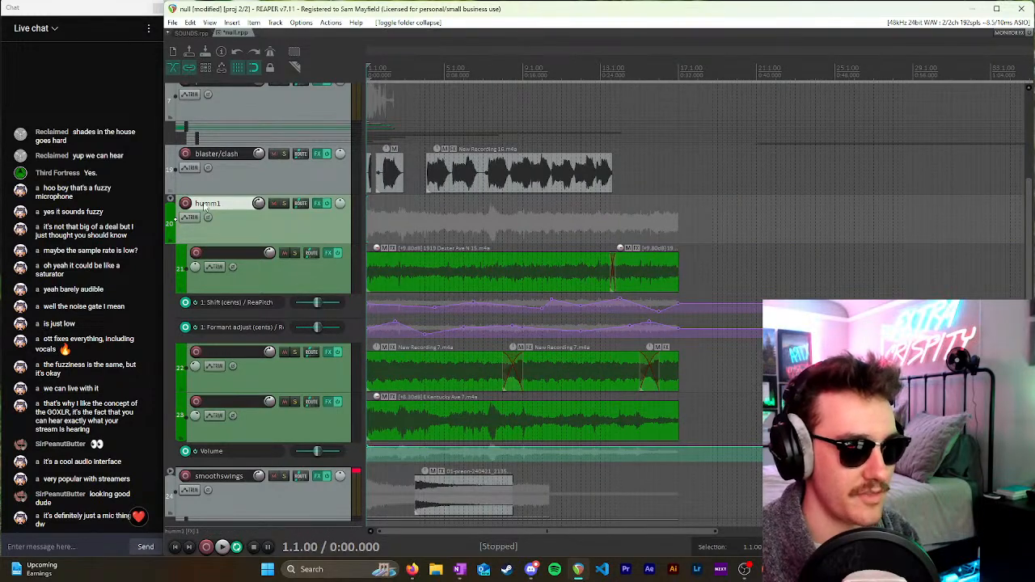
{"action": "left_click", "coordinate": [173, 205]}
{"action": "scroll", "coordinate": [296, 228], "scroll_direction": "up", "scroll_amount": 3}
Step: Expand the preon folder to show its kick, pop, purr and spin-up layers, and select the preon folder track
{"action": "left_click", "coordinate": [227, 160]}
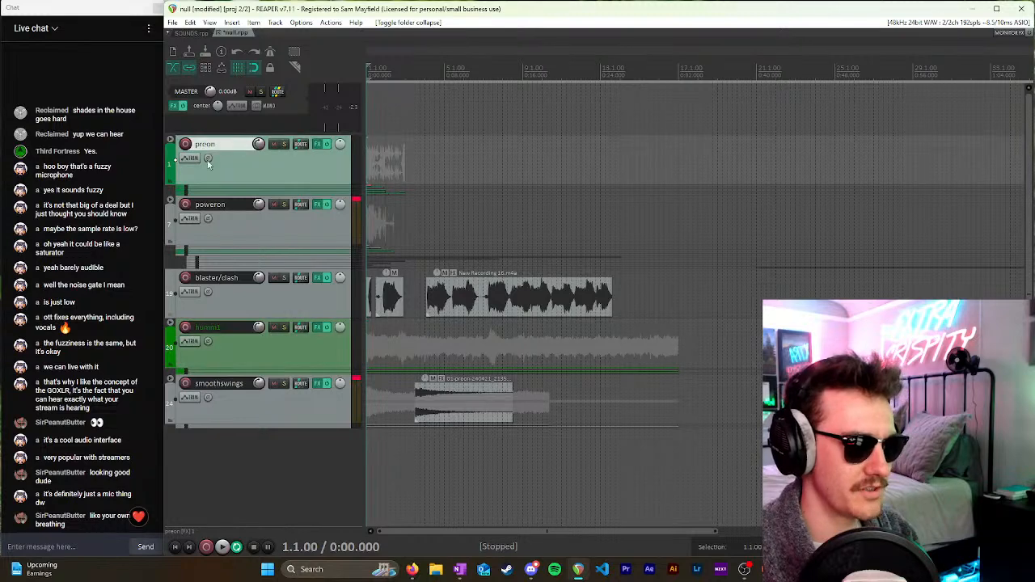
{"action": "left_click", "coordinate": [171, 141]}
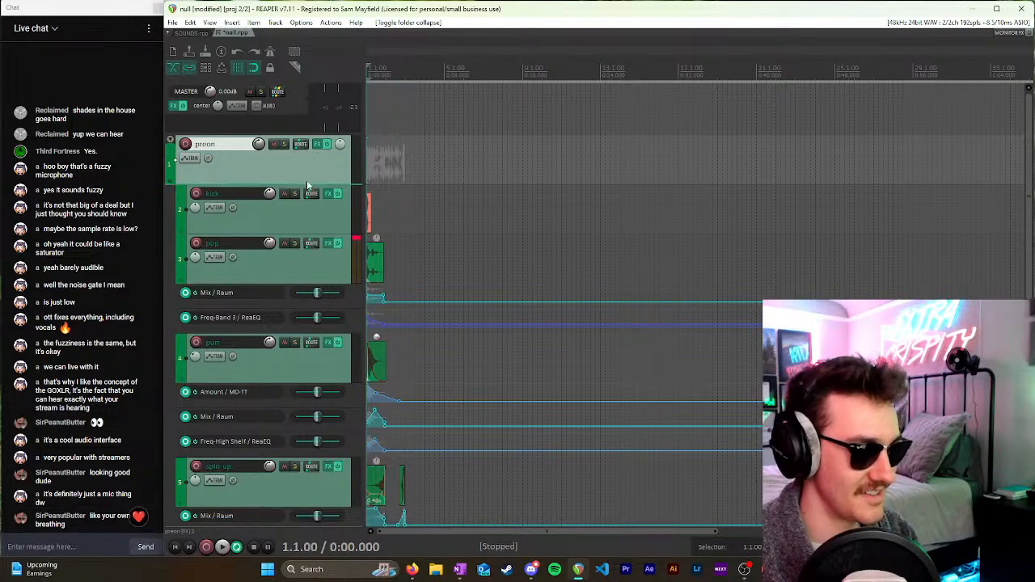
{"action": "left_click", "coordinate": [274, 208]}
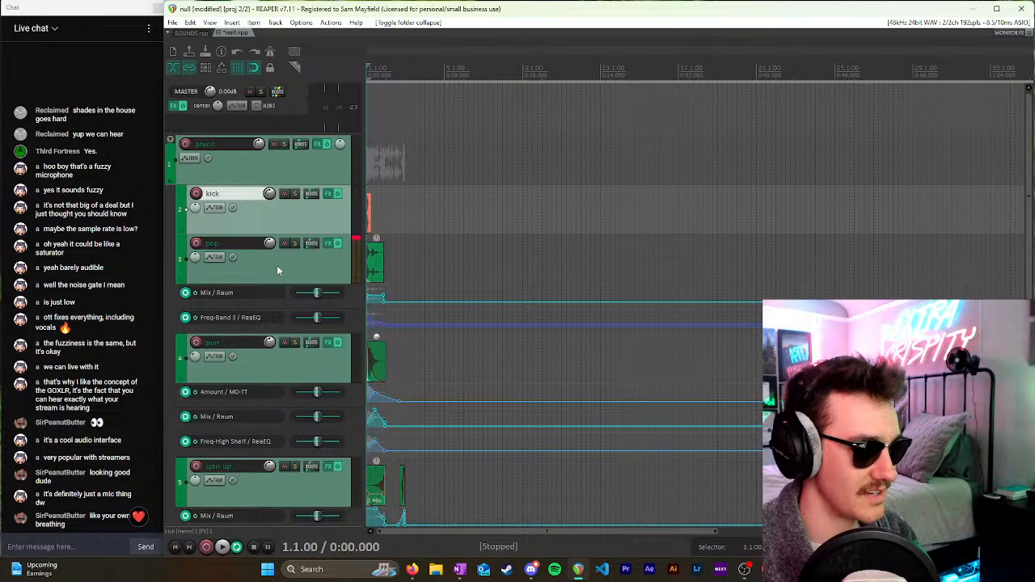
{"action": "left_click", "coordinate": [277, 265]}
{"action": "left_click", "coordinate": [294, 217]}
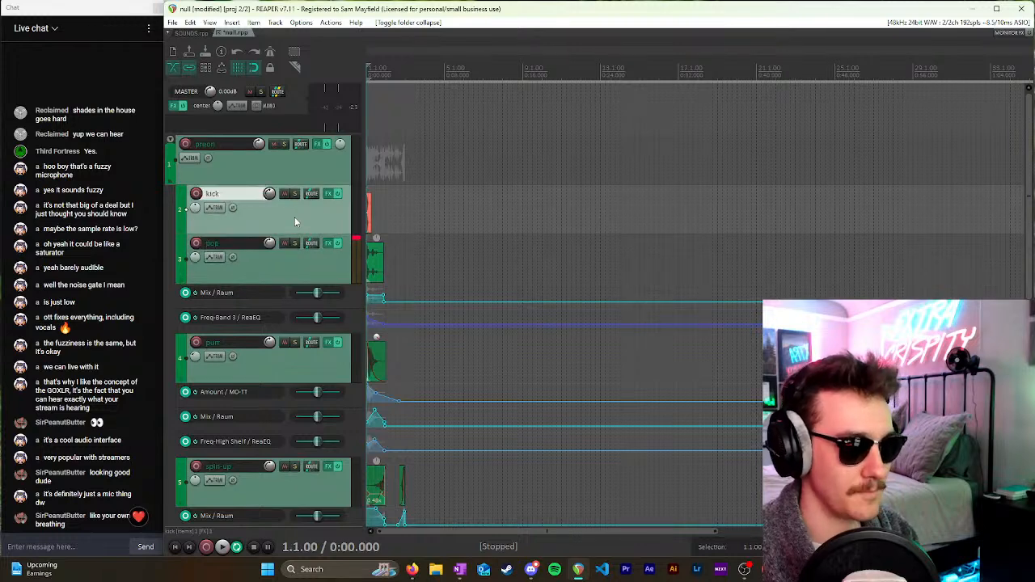
{"action": "left_click", "coordinate": [277, 169]}
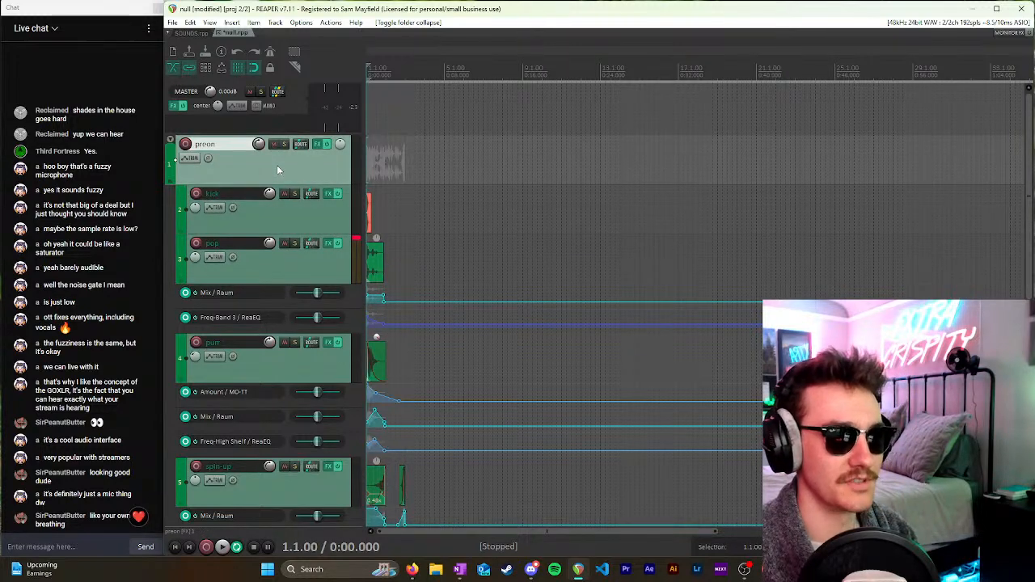
Step: Select the kick and pop layers in turn, reselect the preon folder track, and collapse the folder
{"action": "left_click", "coordinate": [273, 211]}
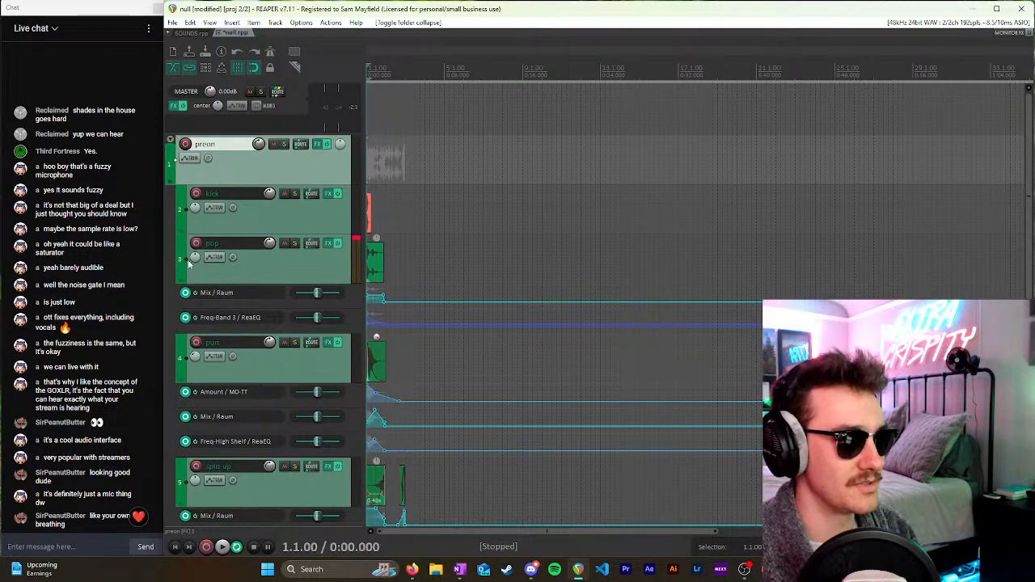
{"action": "left_click", "coordinate": [318, 212]}
{"action": "left_click", "coordinate": [327, 260]}
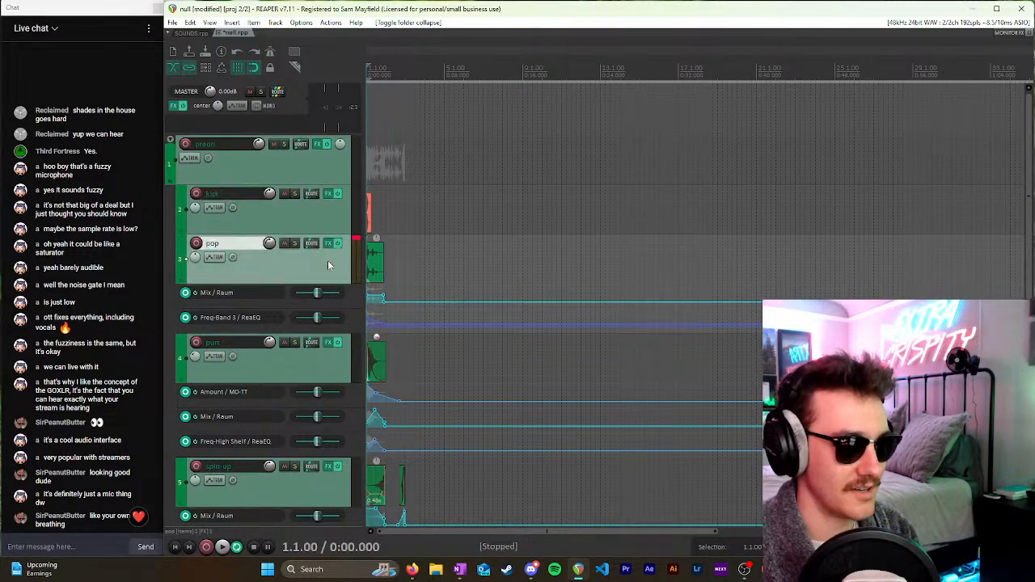
{"action": "left_click", "coordinate": [316, 218]}
{"action": "left_click", "coordinate": [314, 166]}
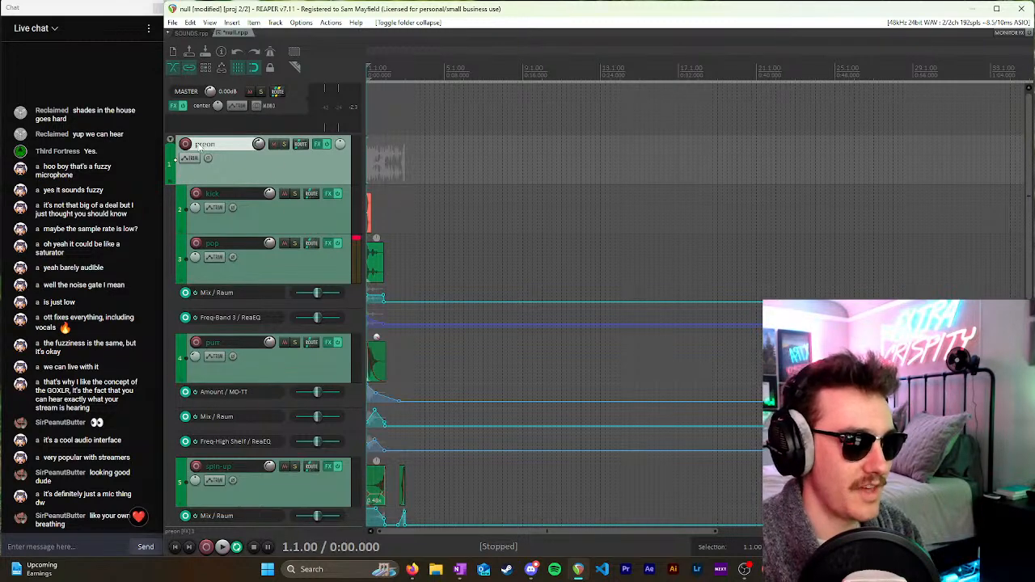
{"action": "left_click", "coordinate": [169, 140]}
{"action": "left_click", "coordinate": [170, 141]}
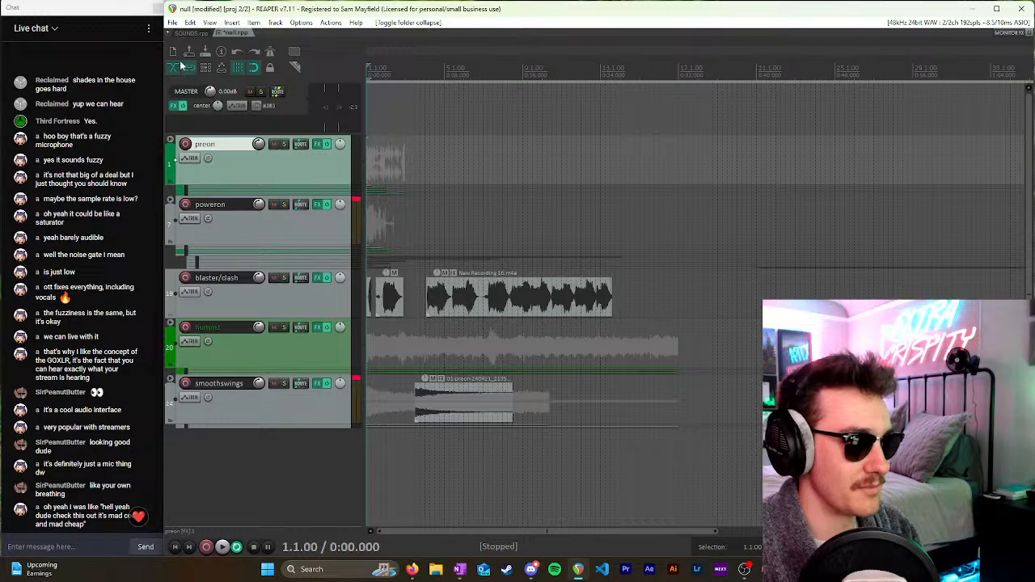
{"action": "left_click", "coordinate": [254, 346]}
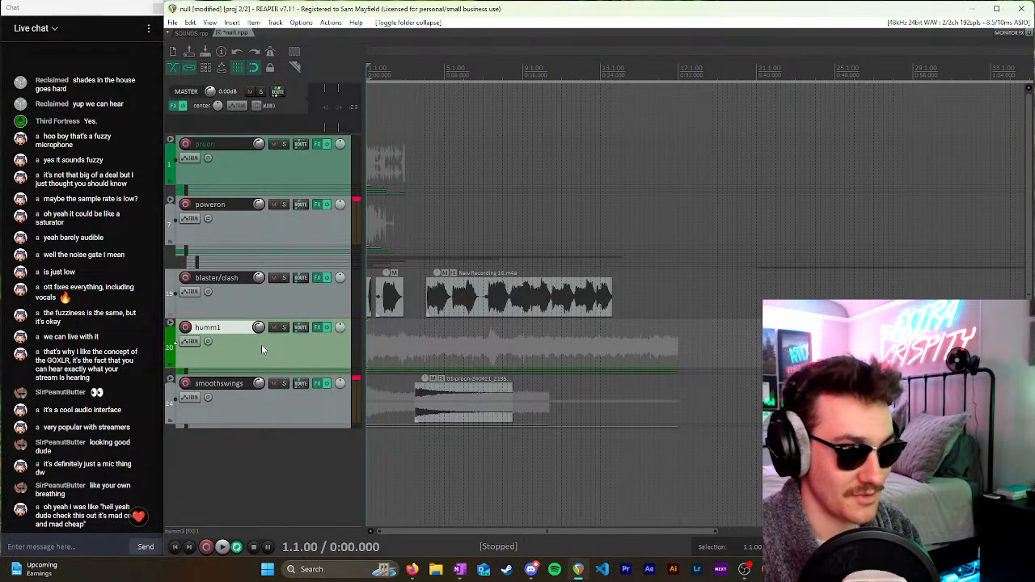
{"action": "left_click", "coordinate": [282, 222]}
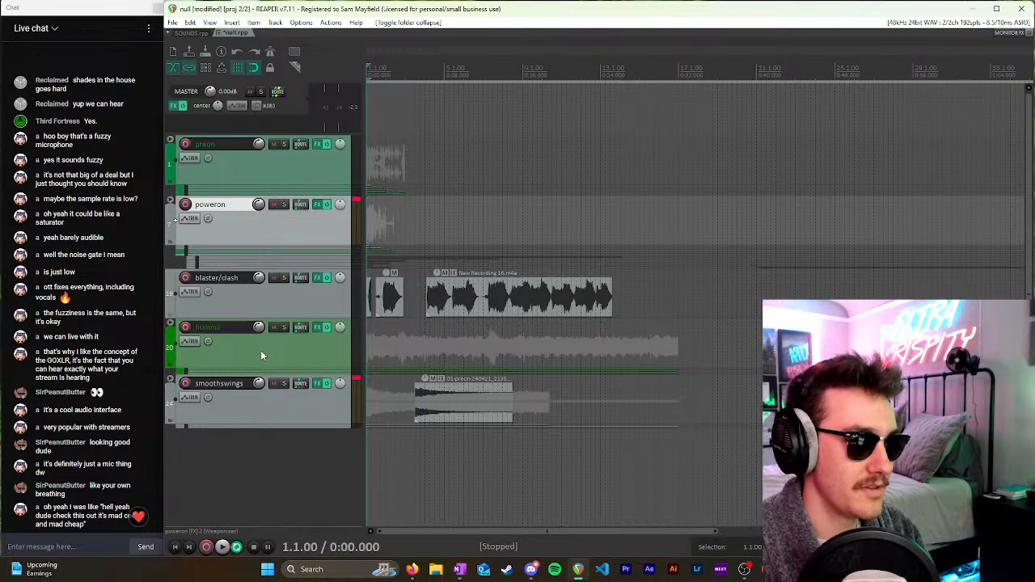
{"action": "left_click", "coordinate": [305, 171]}
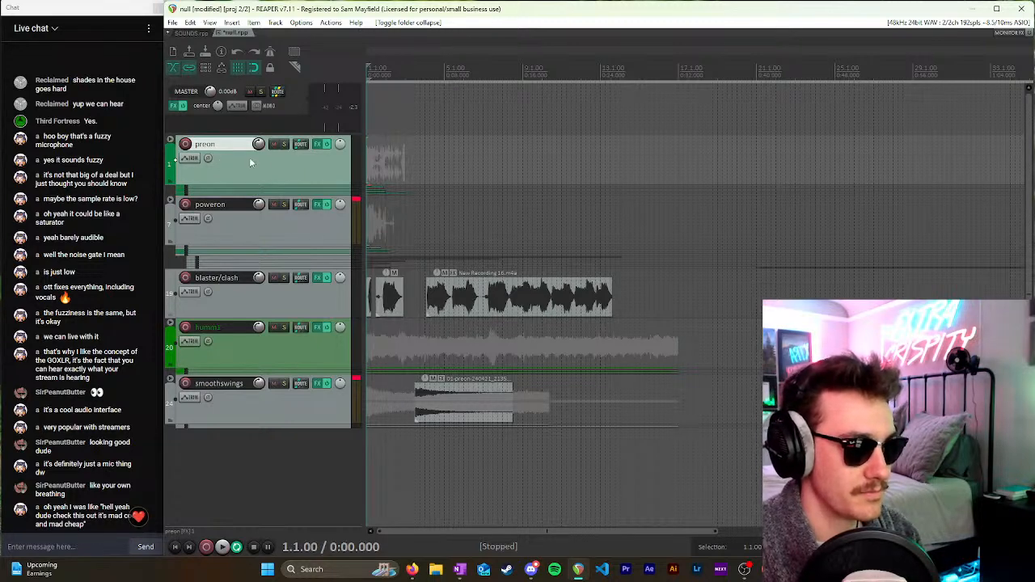
{"action": "left_click", "coordinate": [257, 355]}
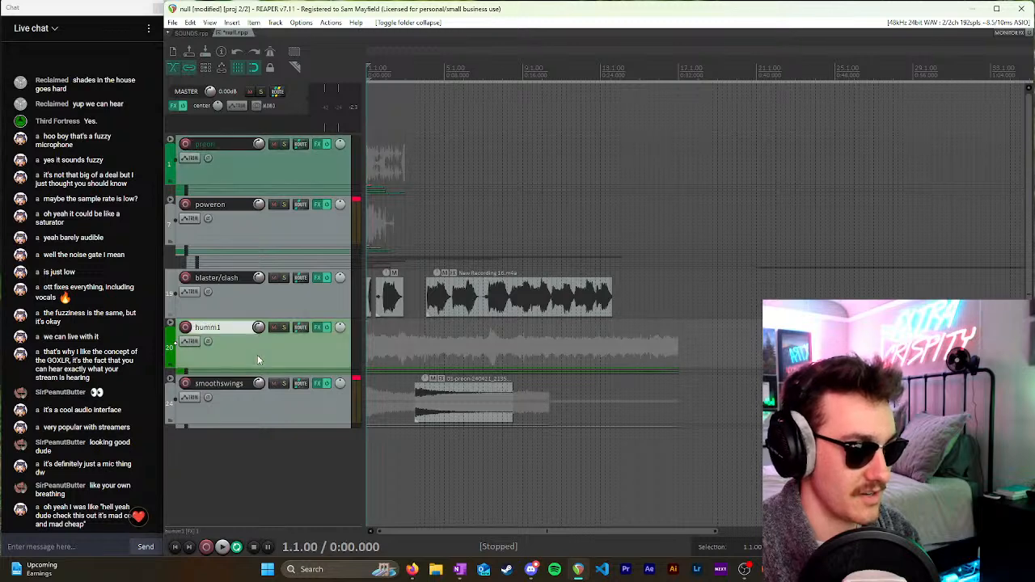
{"action": "left_click", "coordinate": [266, 238]}
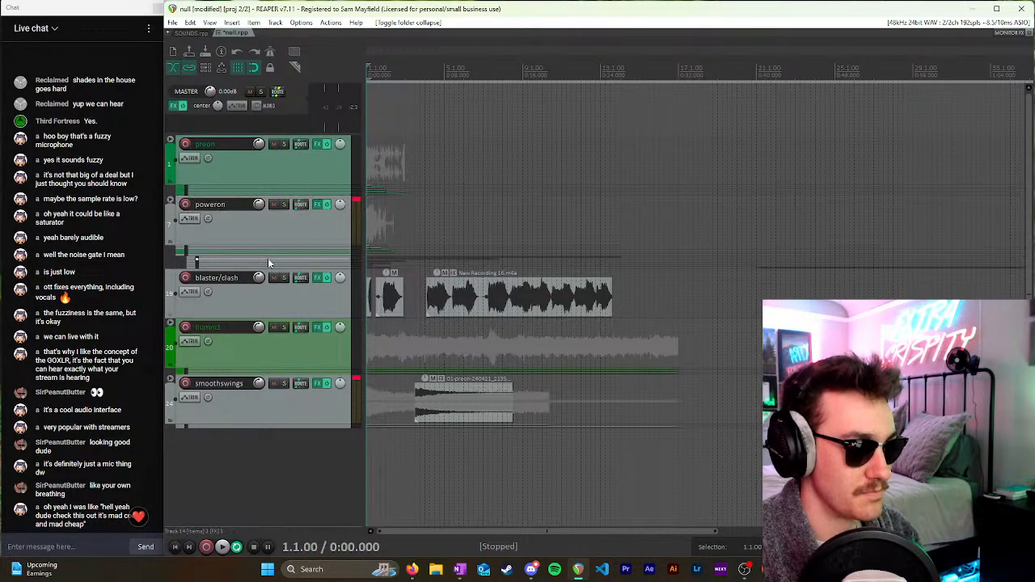
{"action": "left_click", "coordinate": [278, 235]}
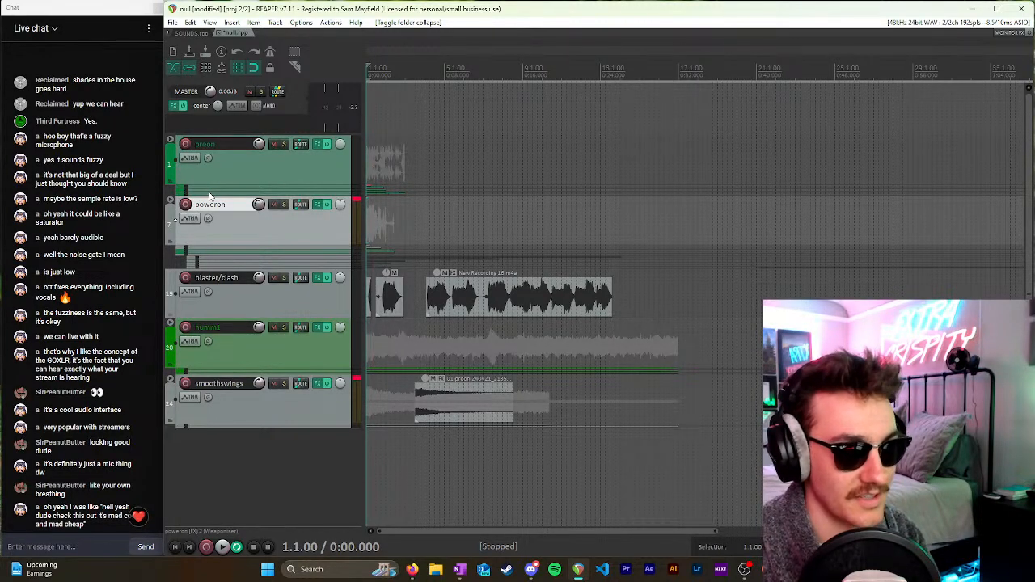
Step: Solo the humm1 folder track, expand its layers, and set a time selection across the full length of its recordings
{"action": "left_click", "coordinate": [235, 344]}
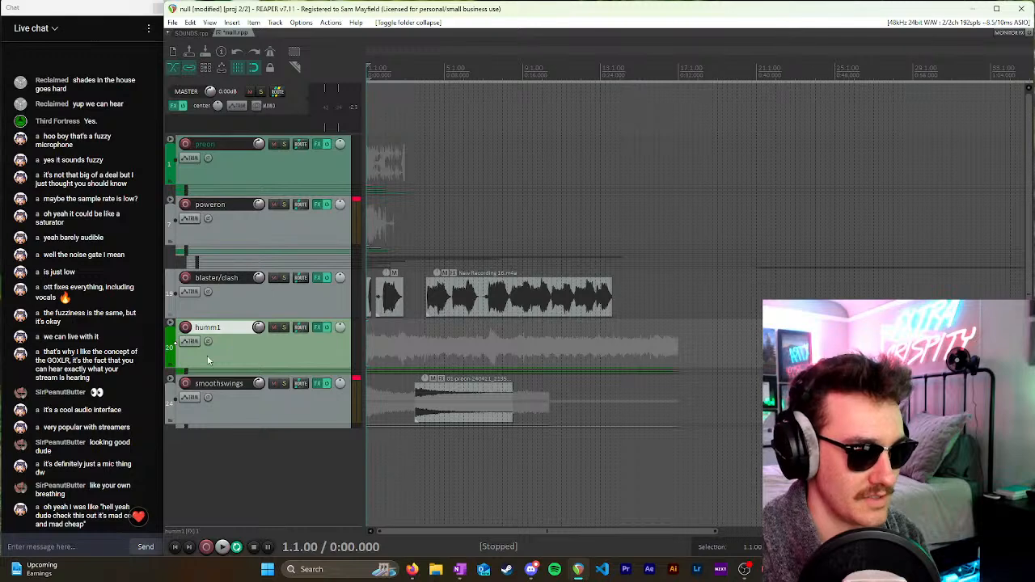
{"action": "left_click", "coordinate": [284, 327]}
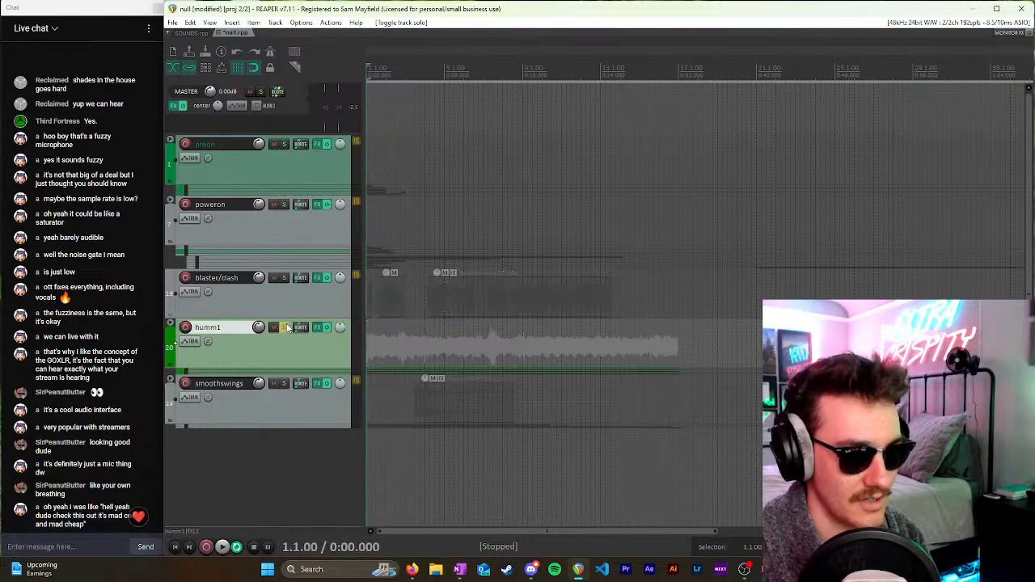
{"action": "left_click", "coordinate": [171, 322]}
{"action": "scroll", "coordinate": [264, 321], "scroll_direction": "down", "scroll_amount": 3}
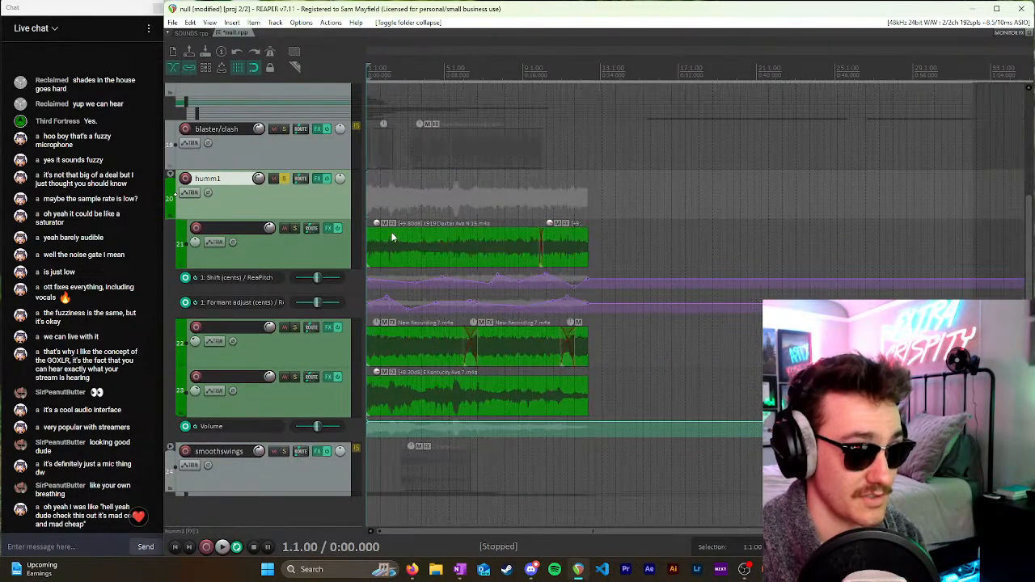
{"action": "scroll", "coordinate": [392, 236], "scroll_direction": "down", "scroll_amount": 4}
{"action": "left_click_drag", "start_coordinate": [422, 81], "coordinate": [368, 82]}
{"action": "scroll", "coordinate": [510, 131], "scroll_direction": "up", "scroll_amount": 5}
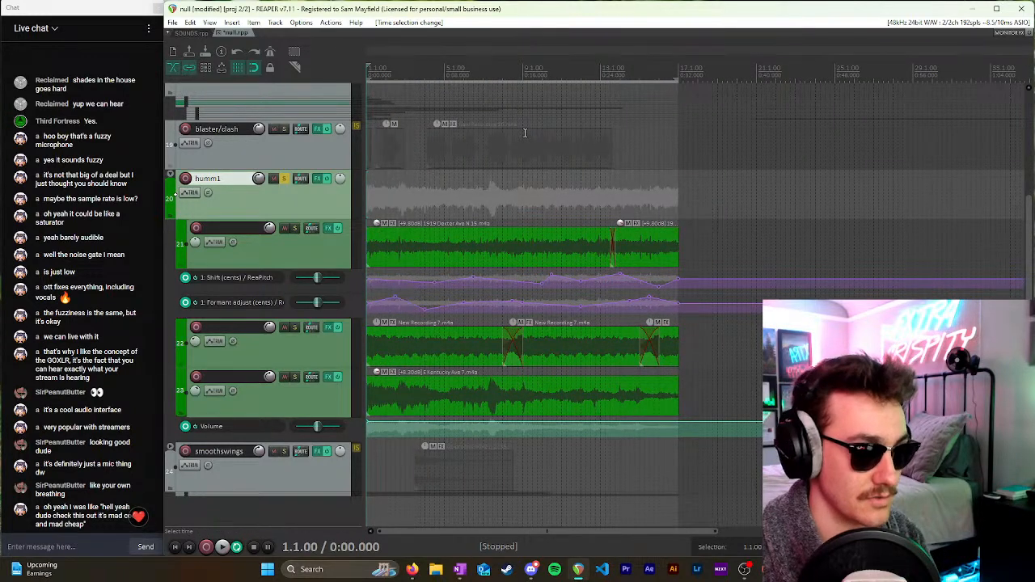
Step: Play the soloed humm1 mix from the project start, and stop playback after listening
{"action": "key", "text": "space"}
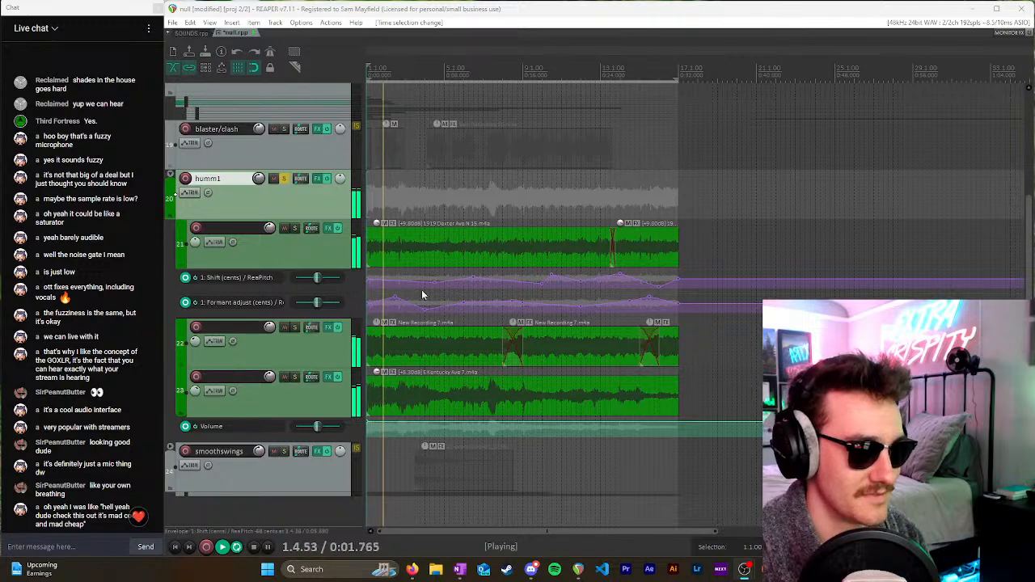
{"action": "left_click", "coordinate": [366, 198]}
{"action": "key", "text": "space"}
Step: Audition the first humm1 layer (track 21) soloed with its effects bypassed, and restore its effects and solo state
{"action": "left_click", "coordinate": [320, 254]}
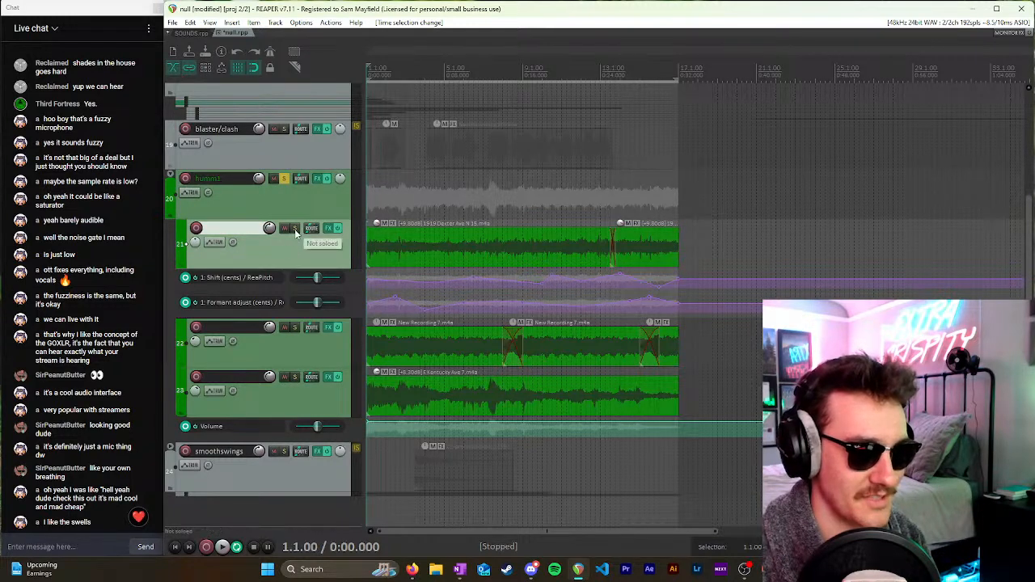
{"action": "left_click", "coordinate": [295, 231]}
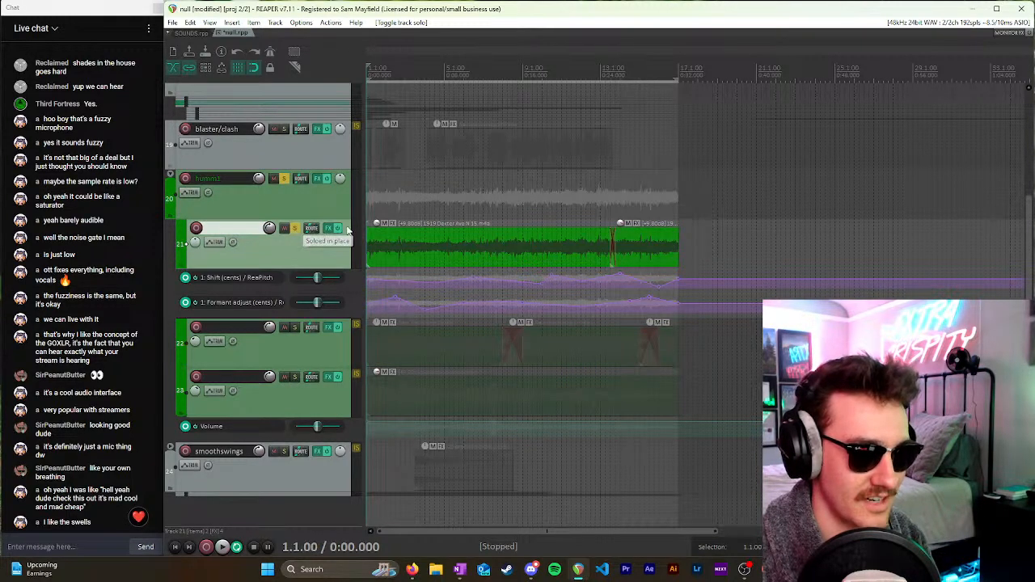
{"action": "left_click", "coordinate": [337, 231]}
{"action": "key", "text": "space"}
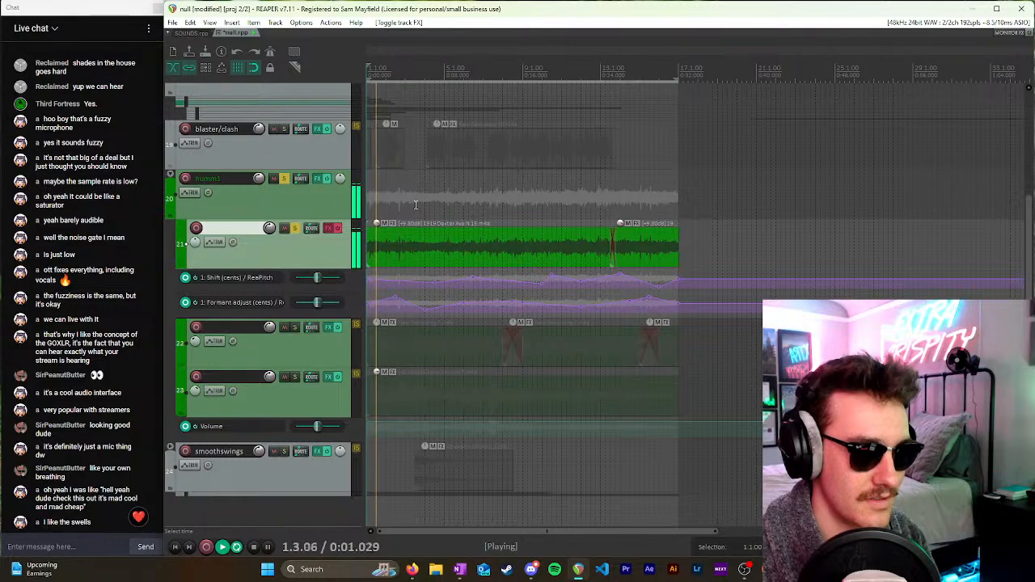
{"action": "key", "text": "space"}
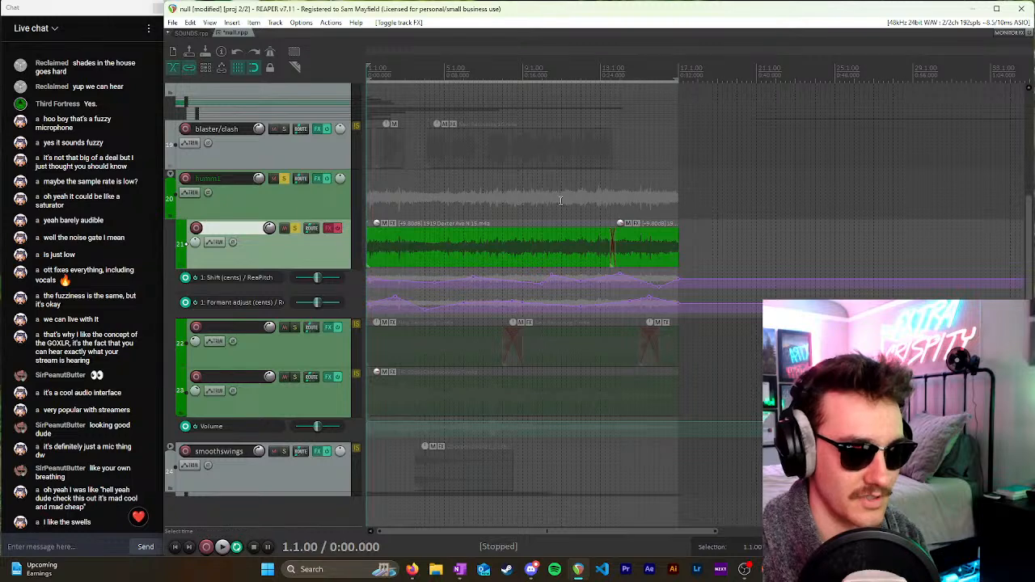
{"action": "left_click", "coordinate": [639, 191]}
{"action": "left_click", "coordinate": [367, 202]}
{"action": "left_click", "coordinate": [298, 230]}
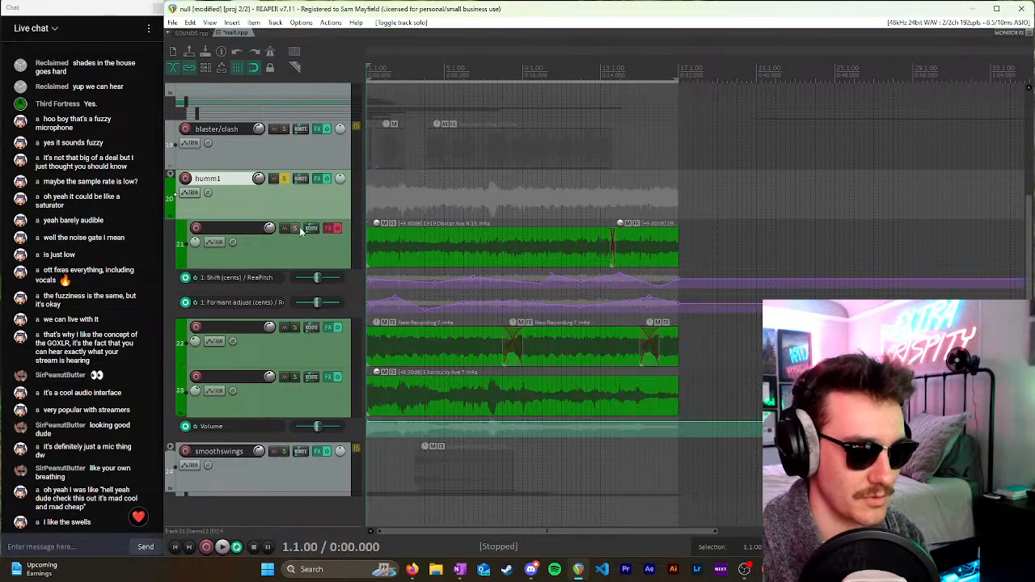
{"action": "left_click", "coordinate": [338, 229]}
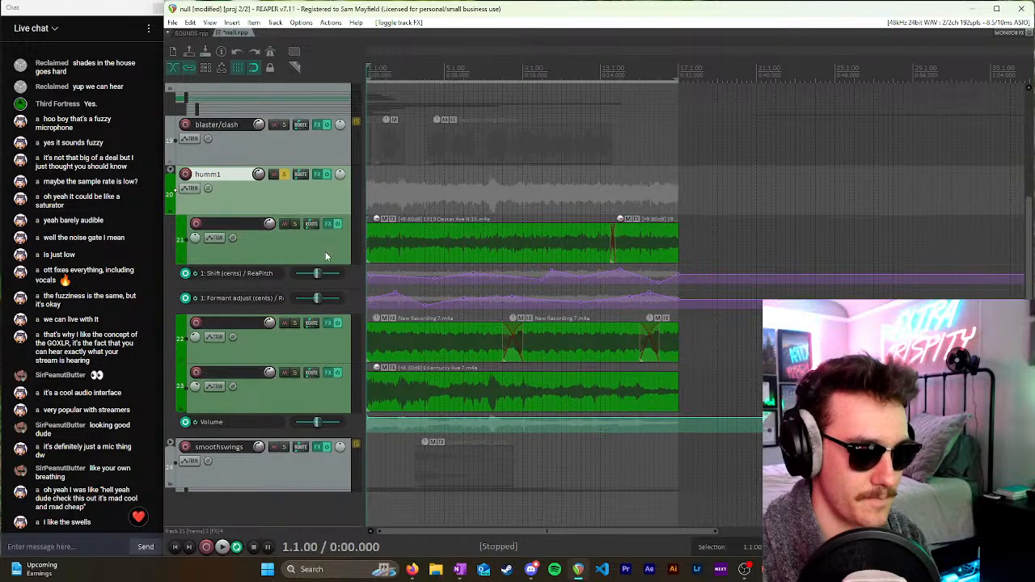
Step: Audition the New Recording 7 layer in humm1 soloed with its effects bypassed, and turn off its solo
{"action": "left_click", "coordinate": [294, 324]}
{"action": "key", "text": "space"}
{"action": "key", "text": "space"}
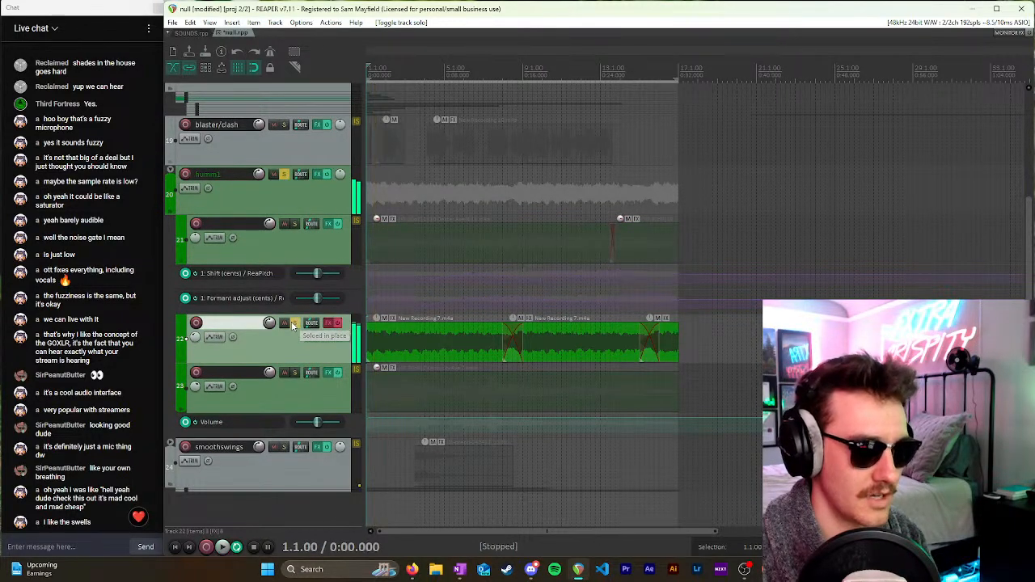
{"action": "left_click", "coordinate": [293, 326]}
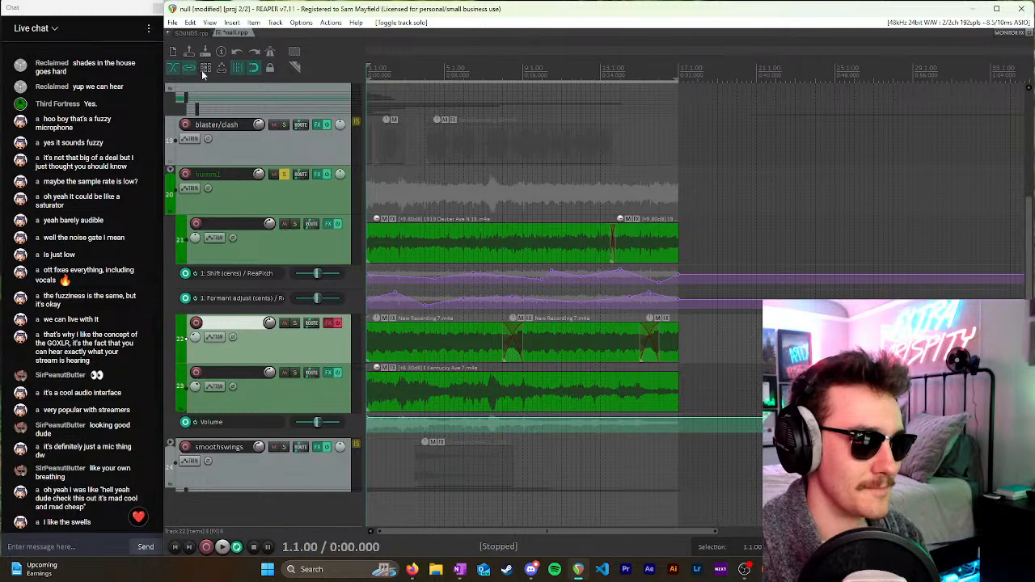
Step: Switch to the SOUNDS project and turn off solo on the "literally destroying a bathroom" track
{"action": "left_click", "coordinate": [188, 33]}
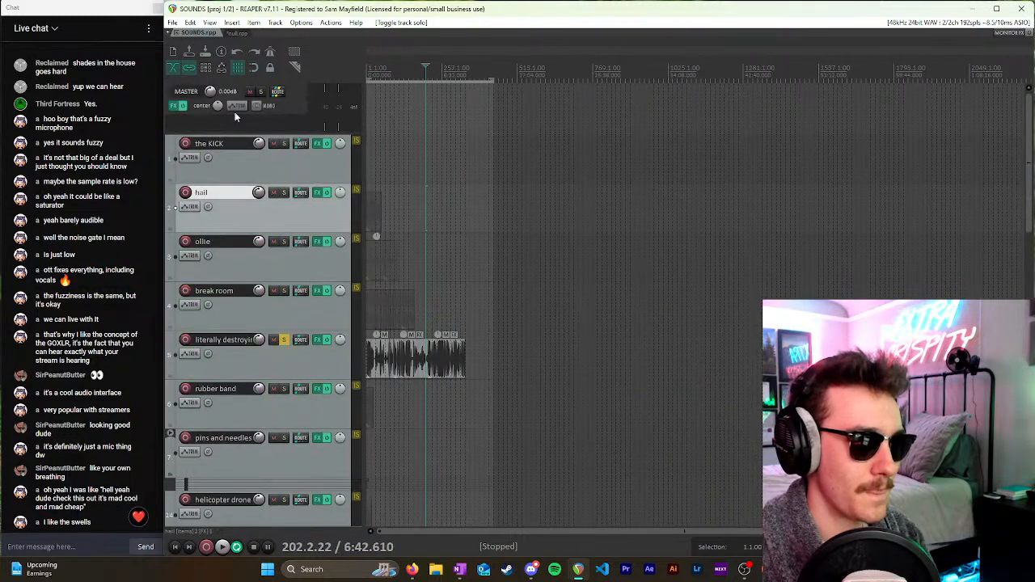
{"action": "left_click", "coordinate": [284, 340]}
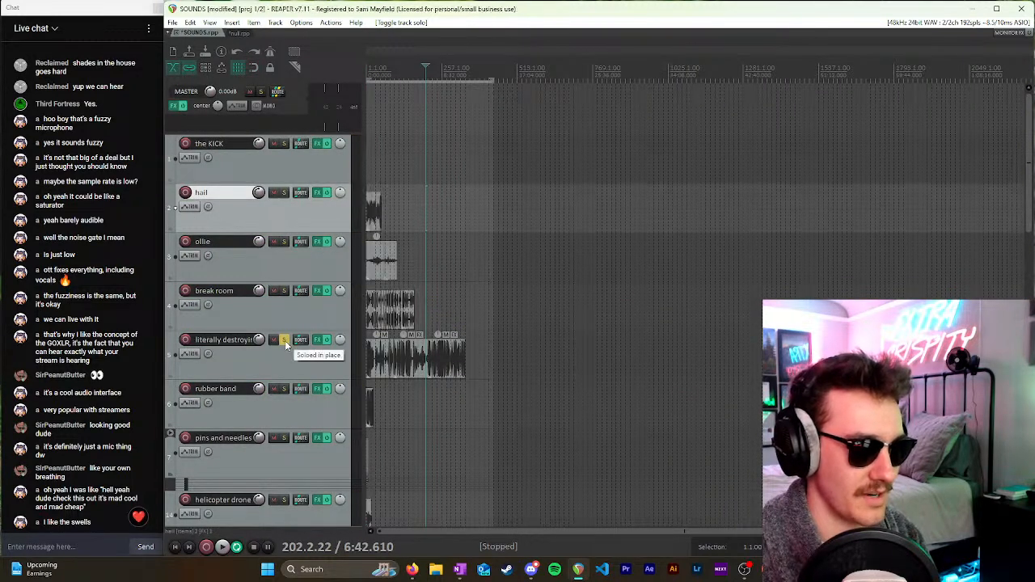
{"action": "scroll", "coordinate": [513, 274], "scroll_direction": "up", "scroll_amount": 2}
{"action": "scroll", "coordinate": [284, 255], "scroll_direction": "down", "scroll_amount": 6}
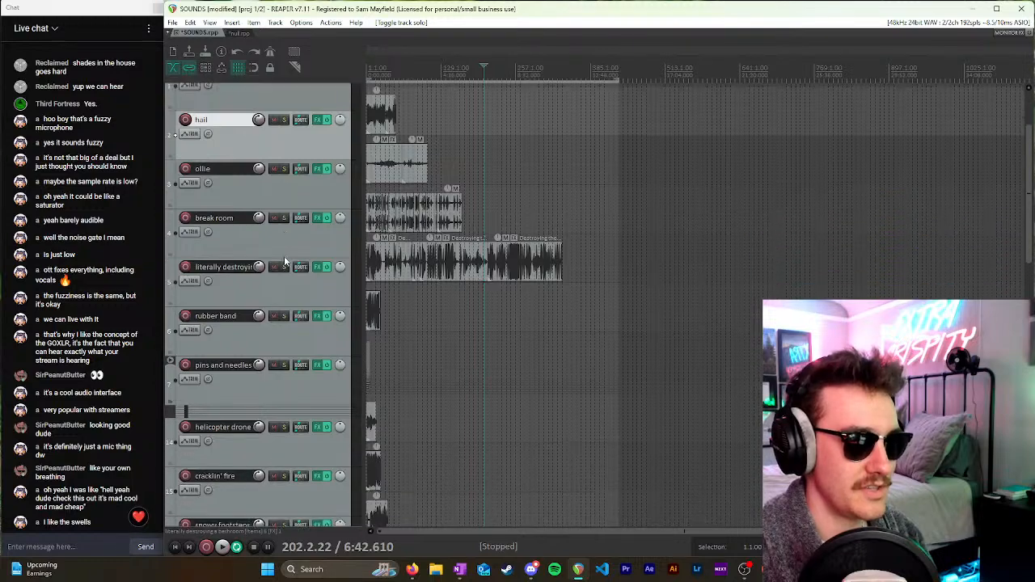
{"action": "scroll", "coordinate": [284, 259], "scroll_direction": "up", "scroll_amount": 3}
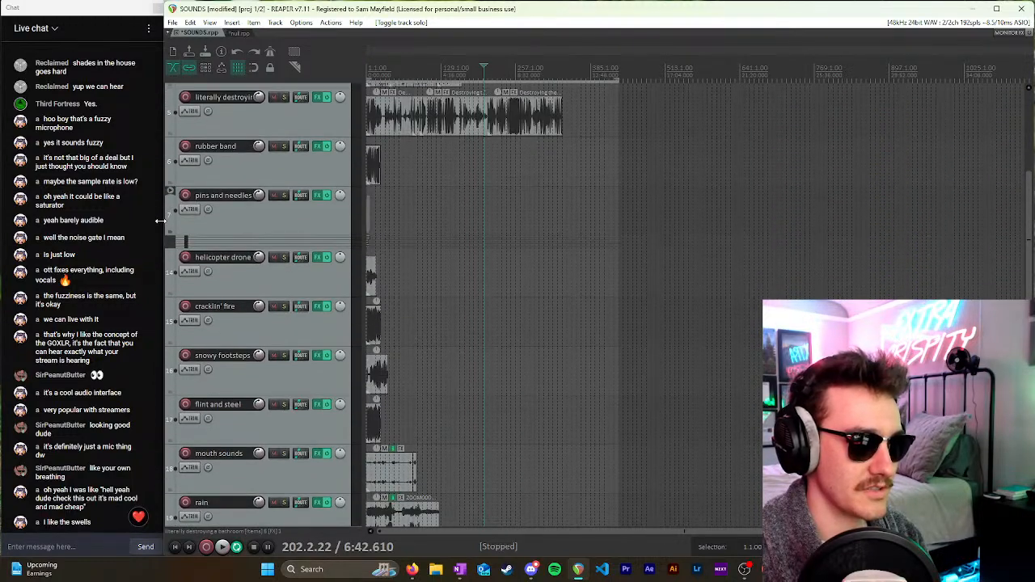
Step: Expand the pins and needles, woodshop and machine shop folders to examine the recordings inside them
{"action": "left_click", "coordinate": [171, 194]}
{"action": "scroll", "coordinate": [348, 201], "scroll_direction": "down", "scroll_amount": 8}
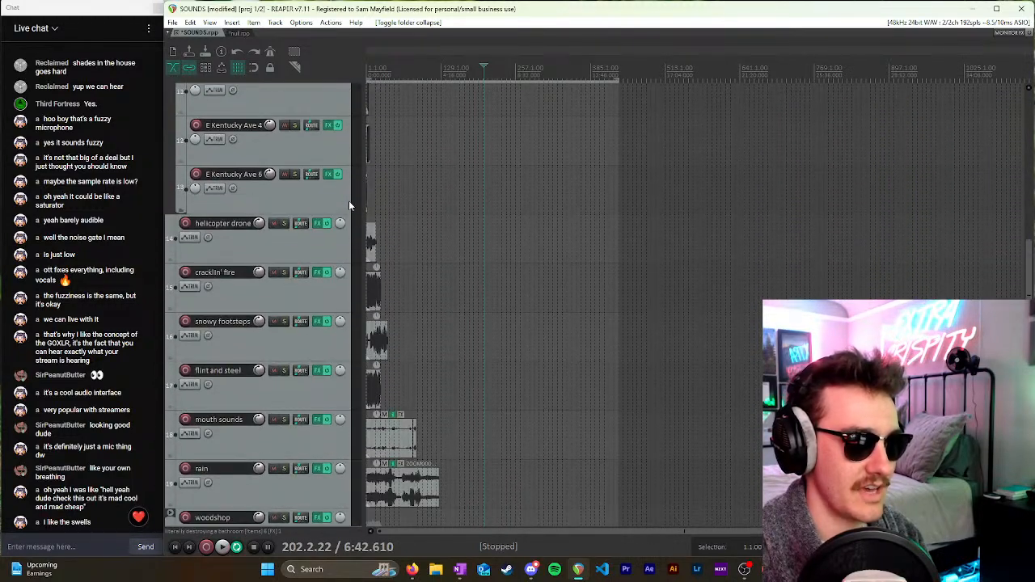
{"action": "scroll", "coordinate": [349, 201], "scroll_direction": "down", "scroll_amount": 4}
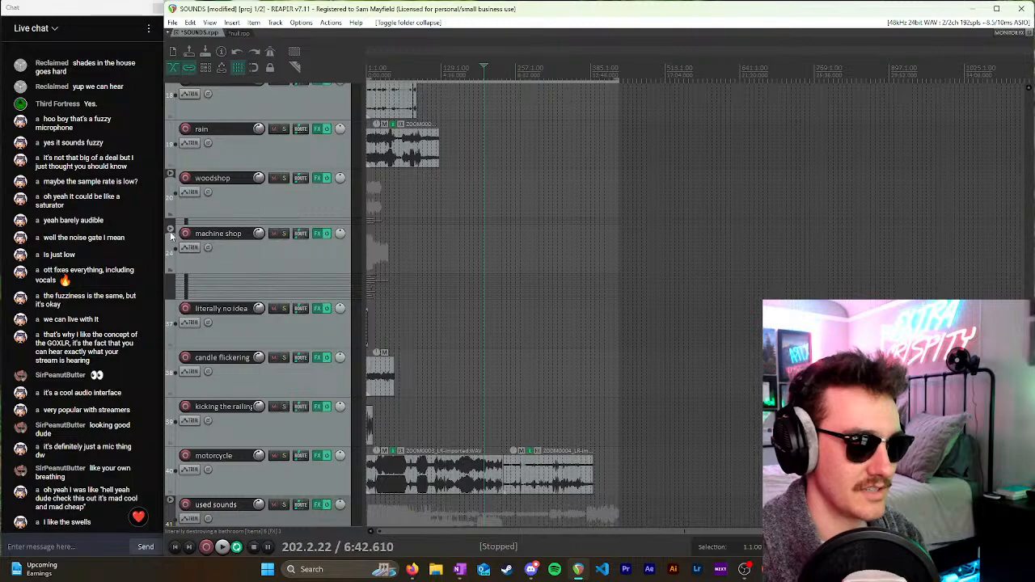
{"action": "left_click", "coordinate": [171, 232]}
{"action": "scroll", "coordinate": [234, 180], "scroll_direction": "down", "scroll_amount": 8}
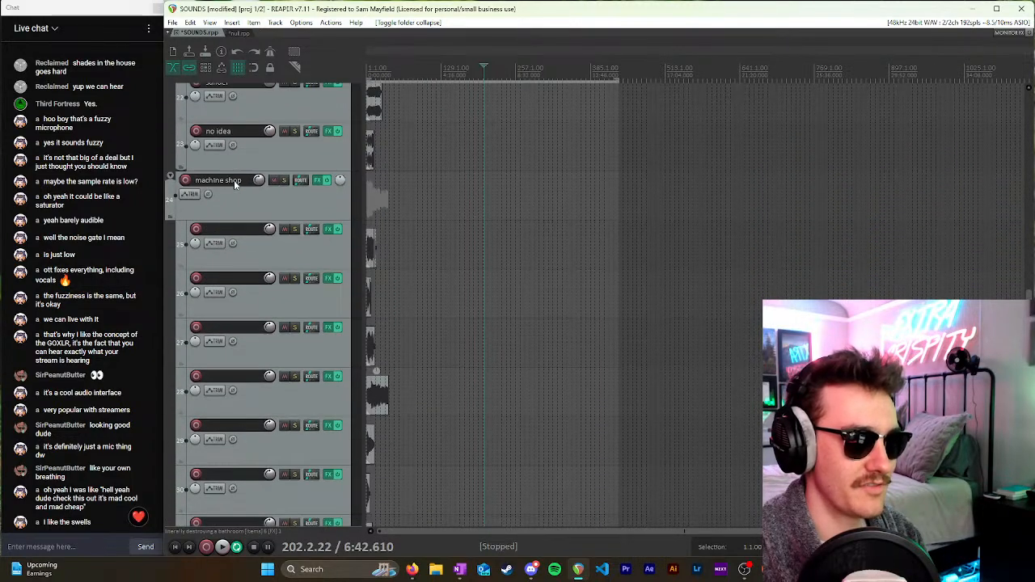
{"action": "scroll", "coordinate": [235, 185], "scroll_direction": "down", "scroll_amount": 6}
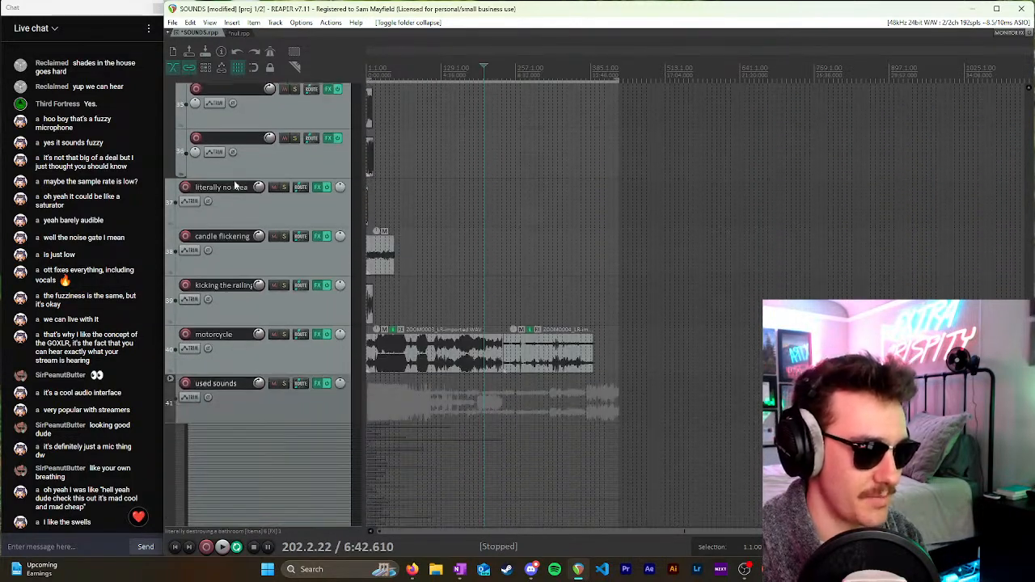
Step: Return to the first tracks of the SOUNDS project and place the edit cursor near the project start
{"action": "scroll", "coordinate": [234, 186], "scroll_direction": "up", "scroll_amount": 10}
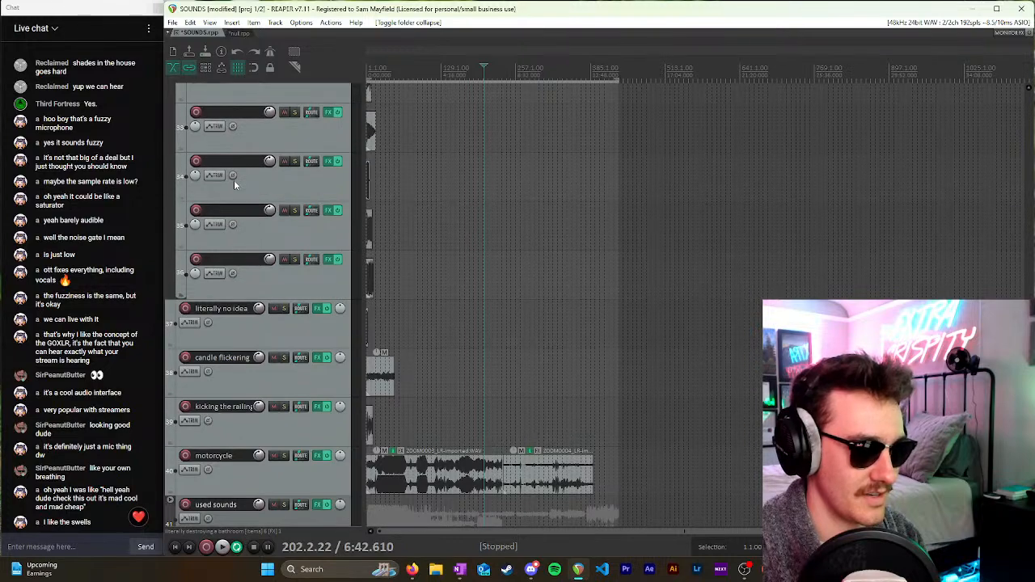
{"action": "scroll", "coordinate": [234, 185], "scroll_direction": "up", "scroll_amount": 20}
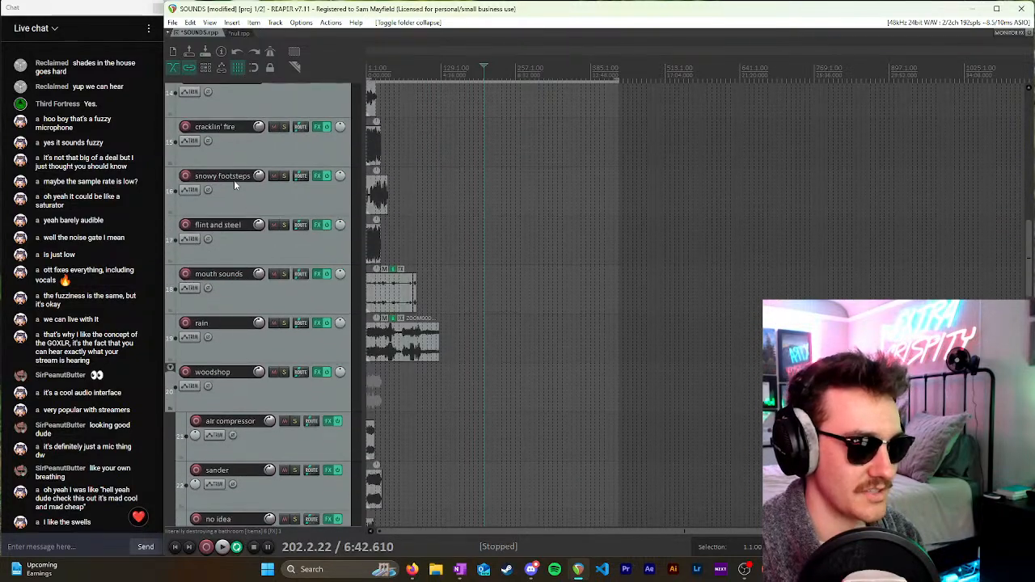
{"action": "scroll", "coordinate": [235, 186], "scroll_direction": "up", "scroll_amount": 3}
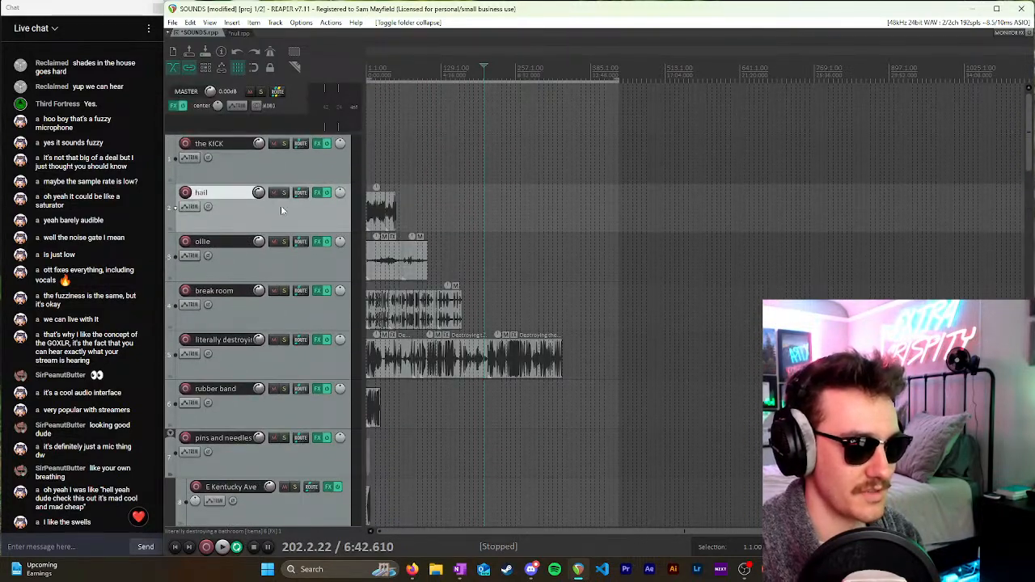
{"action": "left_click", "coordinate": [367, 123]}
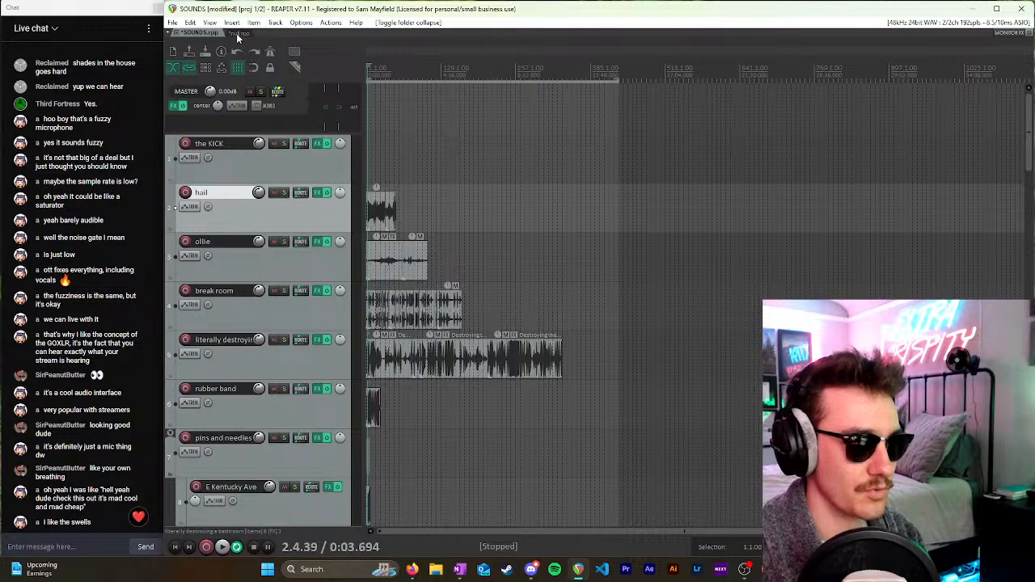
Step: Return to the null project and audition the New Recording 7 layer of humm1 soloed with its effects enabled, from the 0:05 mark
{"action": "left_click", "coordinate": [236, 33]}
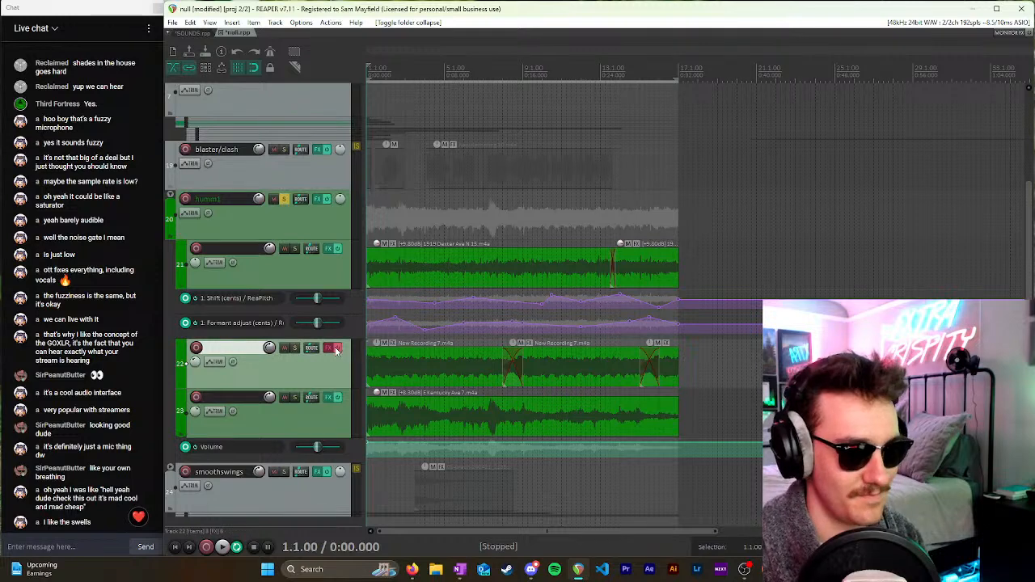
{"action": "scroll", "coordinate": [320, 376], "scroll_direction": "down", "scroll_amount": 1}
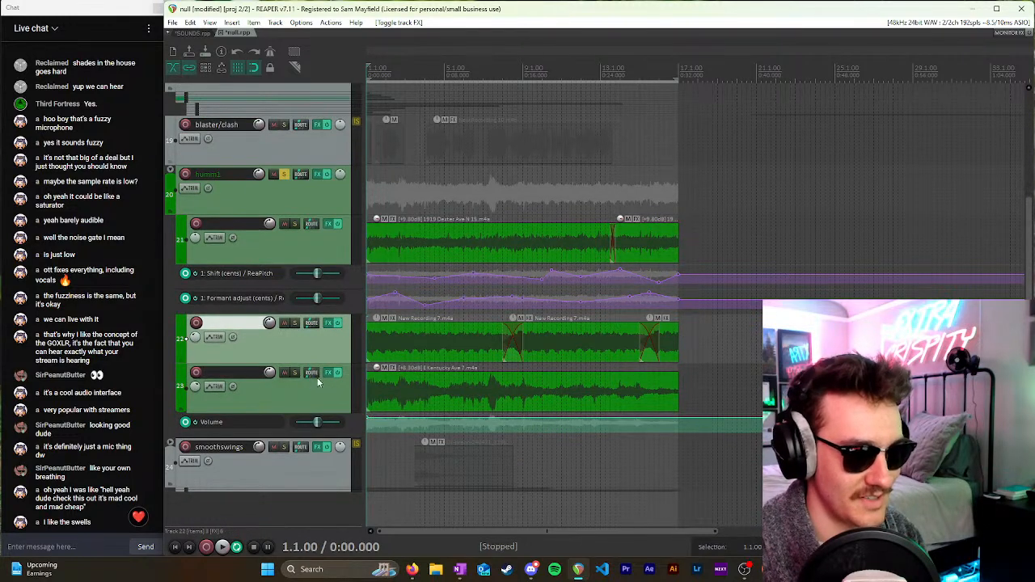
{"action": "left_click", "coordinate": [294, 323]}
{"action": "left_click", "coordinate": [412, 191]}
{"action": "key", "text": "space"}
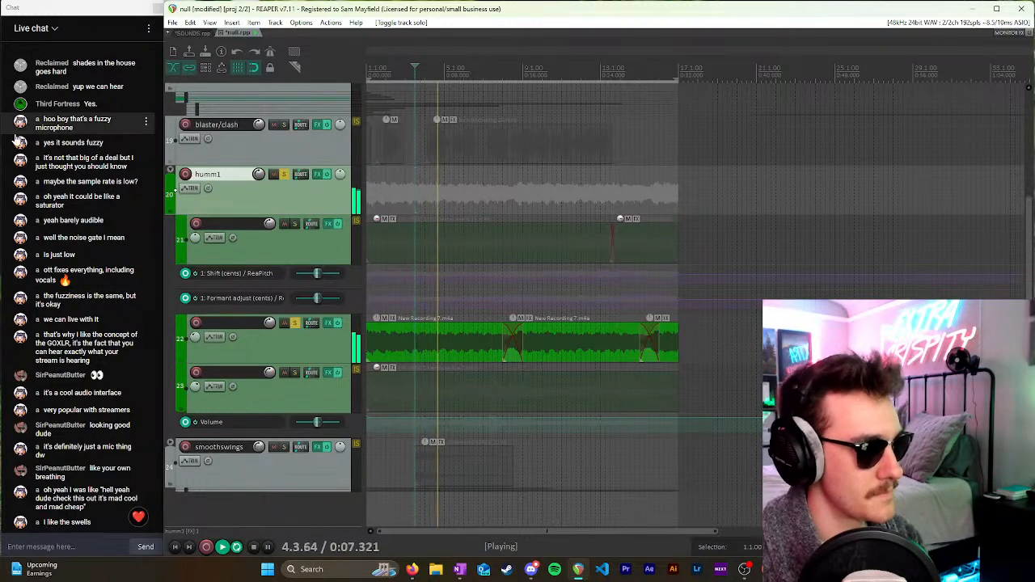
{"action": "key", "text": "space"}
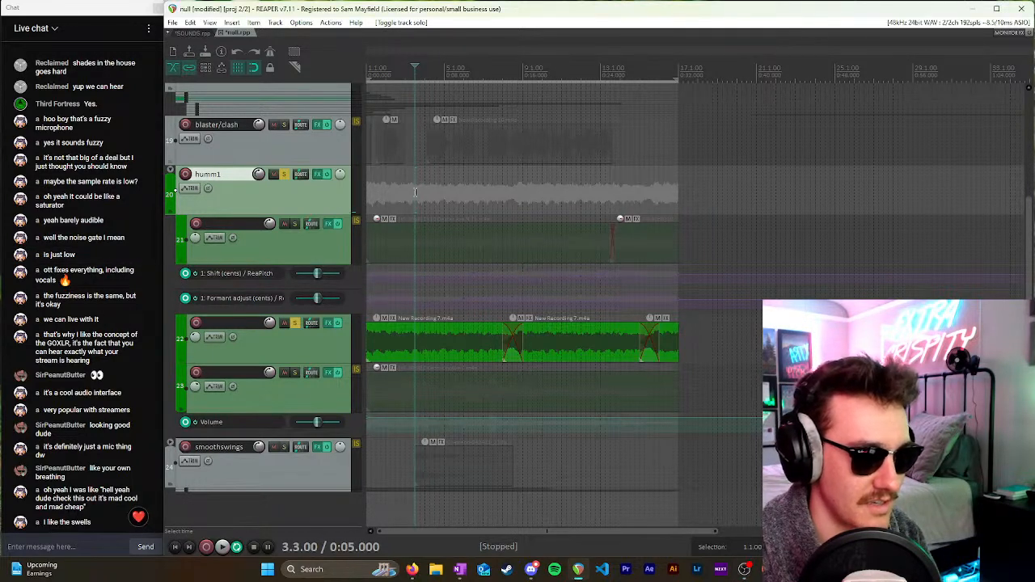
Step: Replay the soloed New Recording 7 layer, return the edit cursor to the project start and turn off the layer's solo
{"action": "key", "text": "space"}
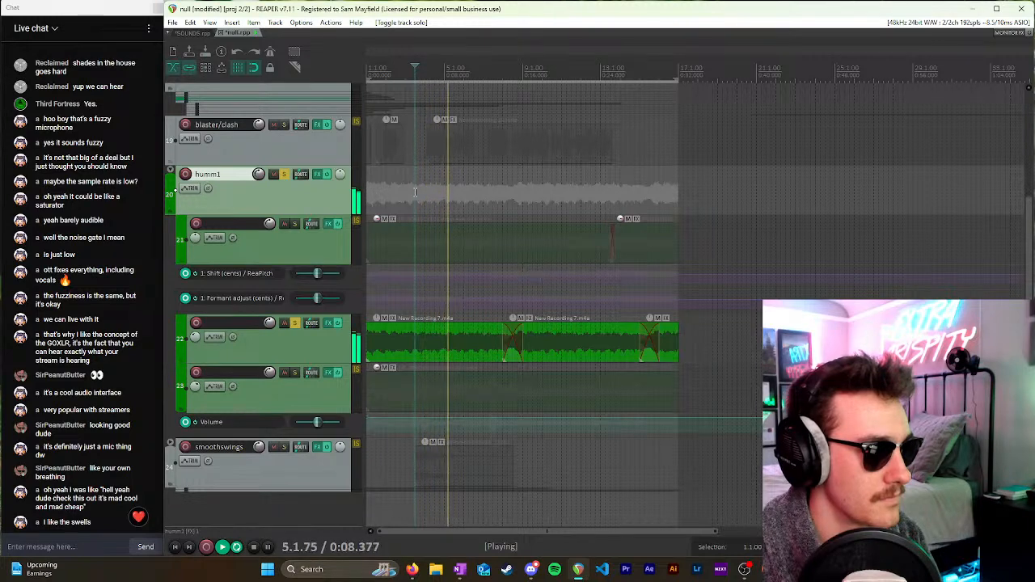
{"action": "key", "text": "space"}
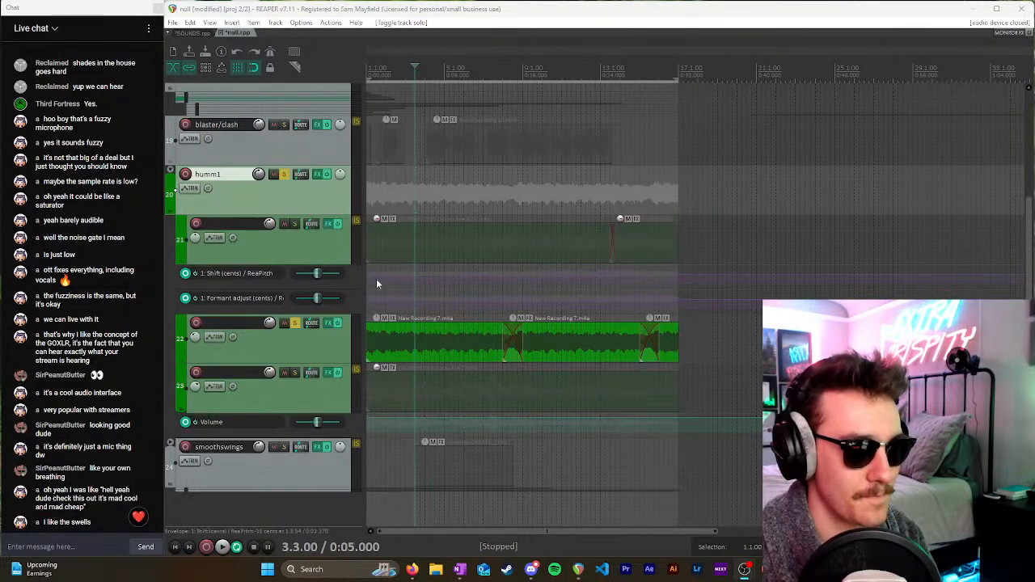
{"action": "key", "text": "Home"}
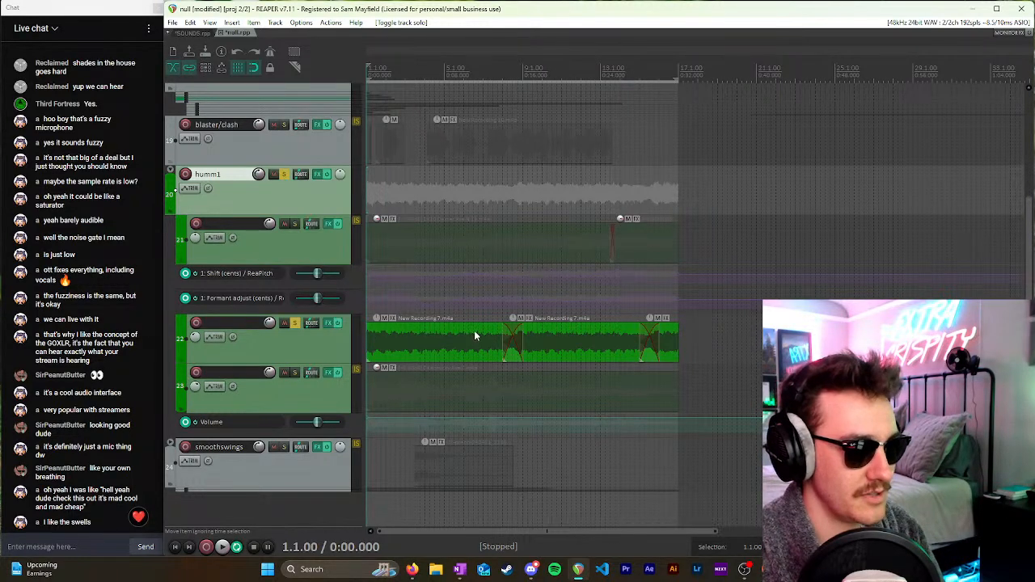
{"action": "left_click", "coordinate": [294, 323]}
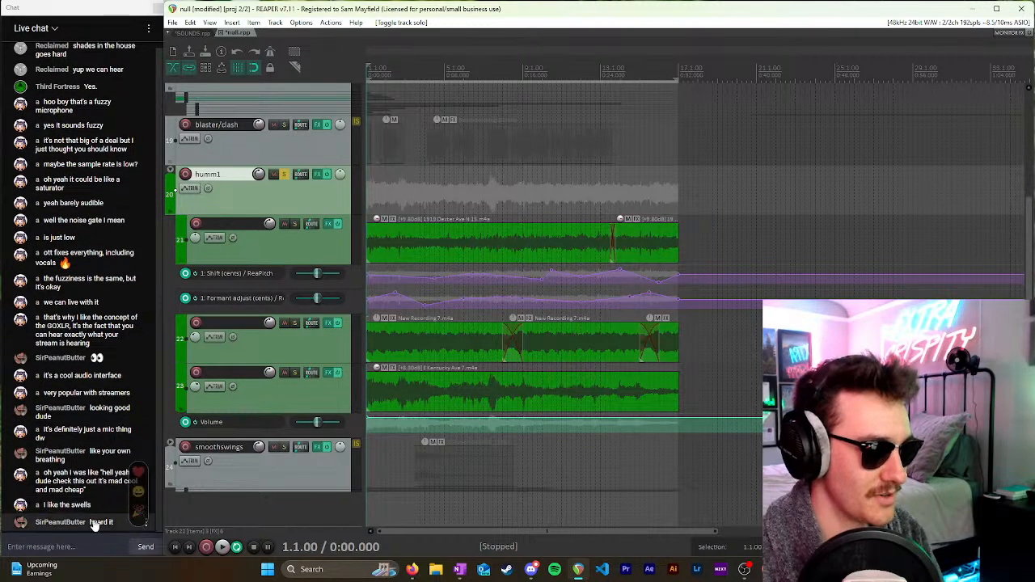
Step: Solo track 23, the bottom layer of humm1, and play it from the project start
{"action": "left_click", "coordinate": [323, 352]}
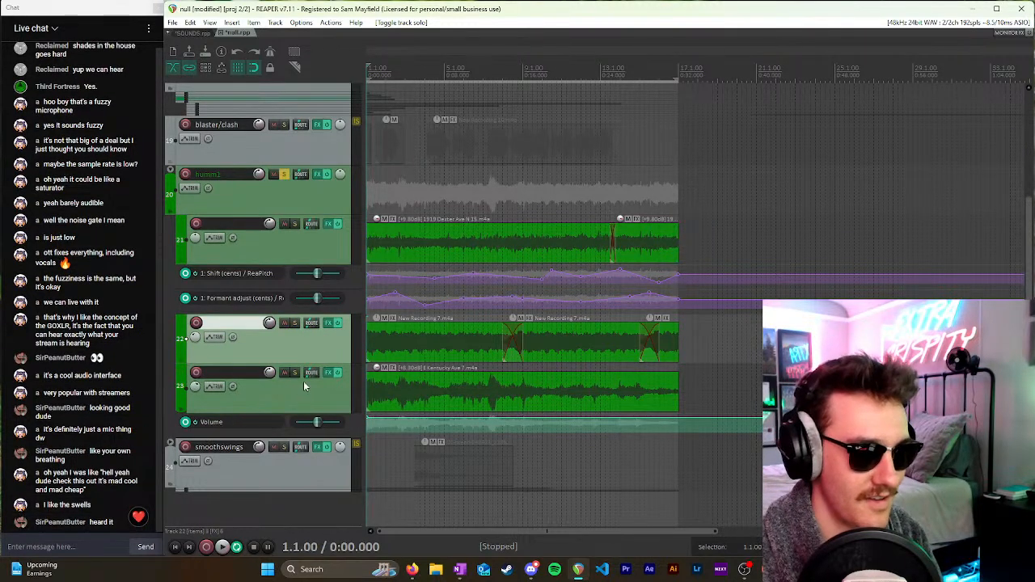
{"action": "left_click", "coordinate": [303, 386]}
{"action": "left_click", "coordinate": [295, 373]}
{"action": "scroll", "coordinate": [383, 340], "scroll_direction": "down", "scroll_amount": 3}
{"action": "scroll", "coordinate": [383, 341], "scroll_direction": "down", "scroll_amount": 2}
{"action": "scroll", "coordinate": [361, 380], "scroll_direction": "up", "scroll_amount": 5}
{"action": "key", "text": "space"}
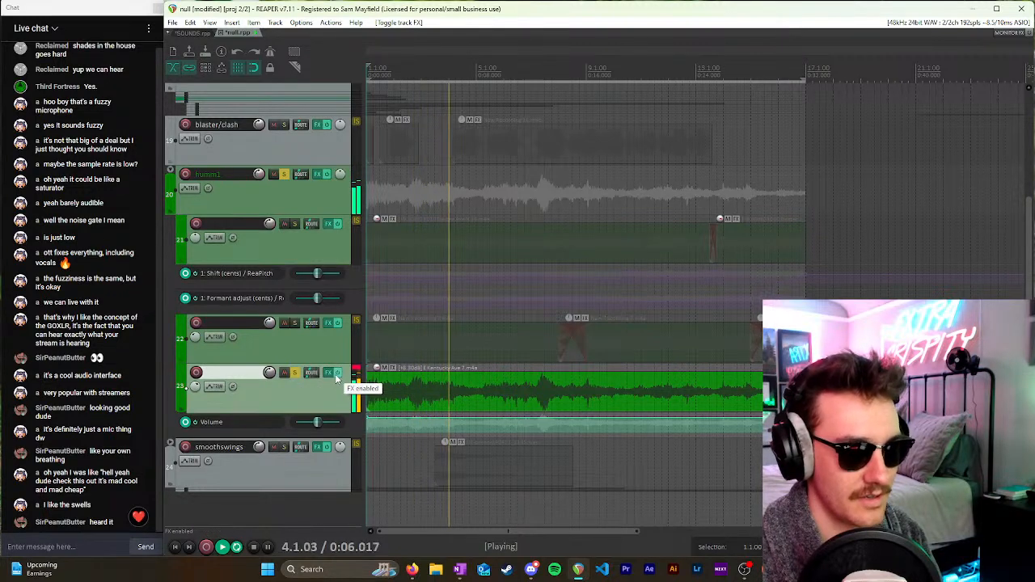
Step: Open track 22's effects chain, copy its last ReaEQ, and examine the first ReaEQ, kHs Pitch Shifter, MO-TT and kHs Ring Mod settings
{"action": "scroll", "coordinate": [328, 374], "scroll_direction": "up", "scroll_amount": 1}
{"action": "left_click", "coordinate": [328, 349]}
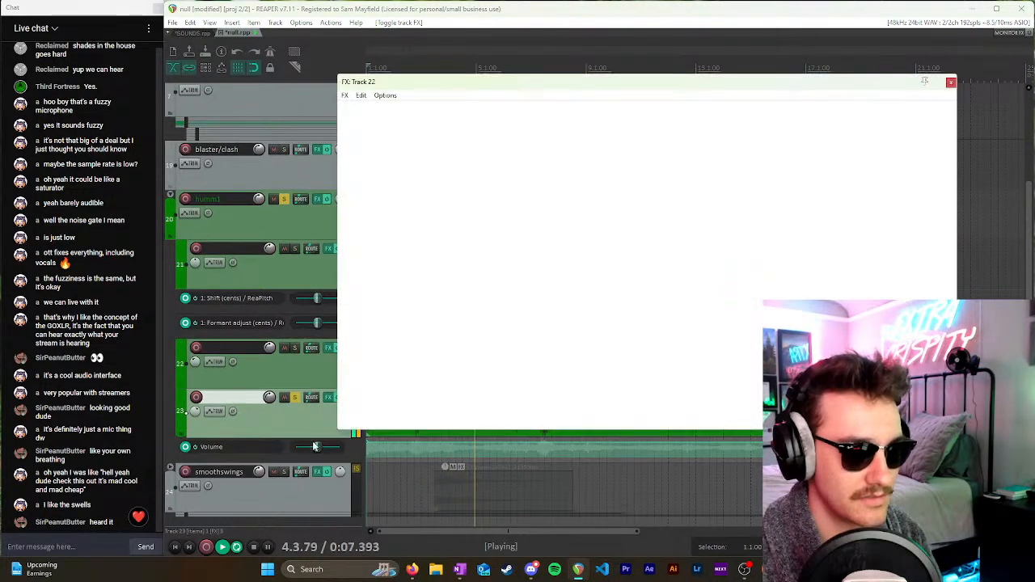
{"action": "key", "text": "ctrl+c"}
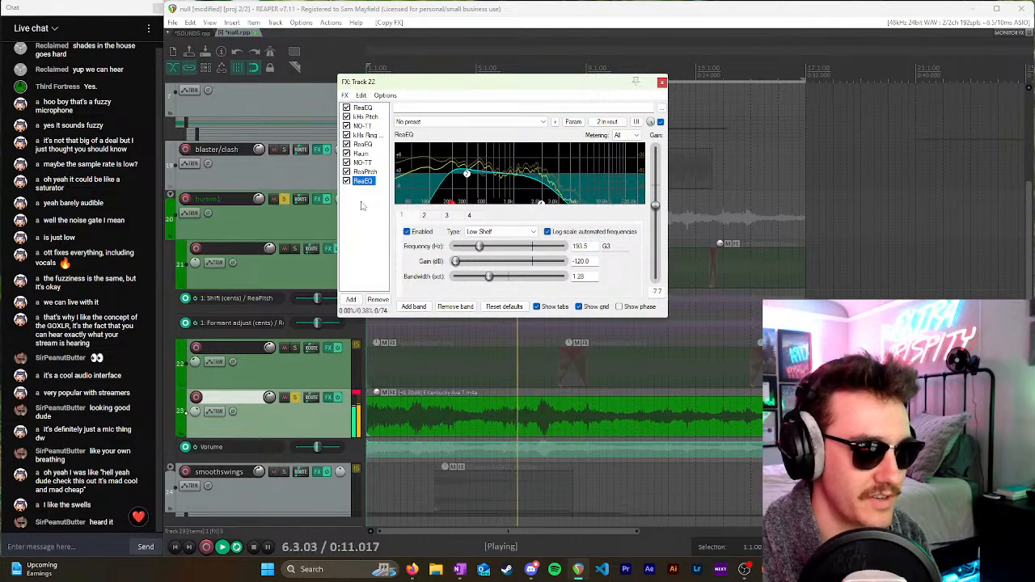
{"action": "left_click", "coordinate": [364, 108]}
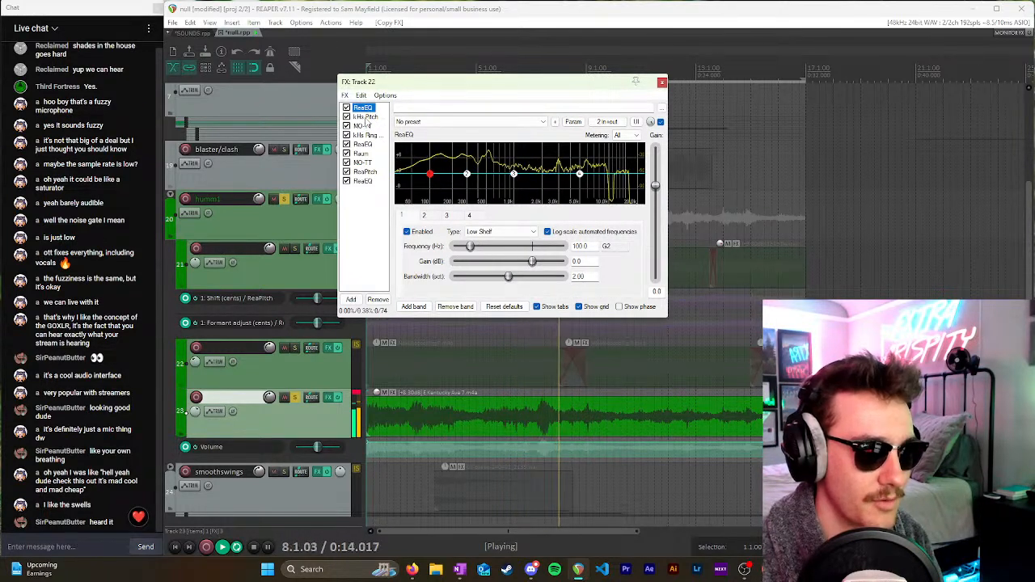
{"action": "left_click", "coordinate": [365, 116]}
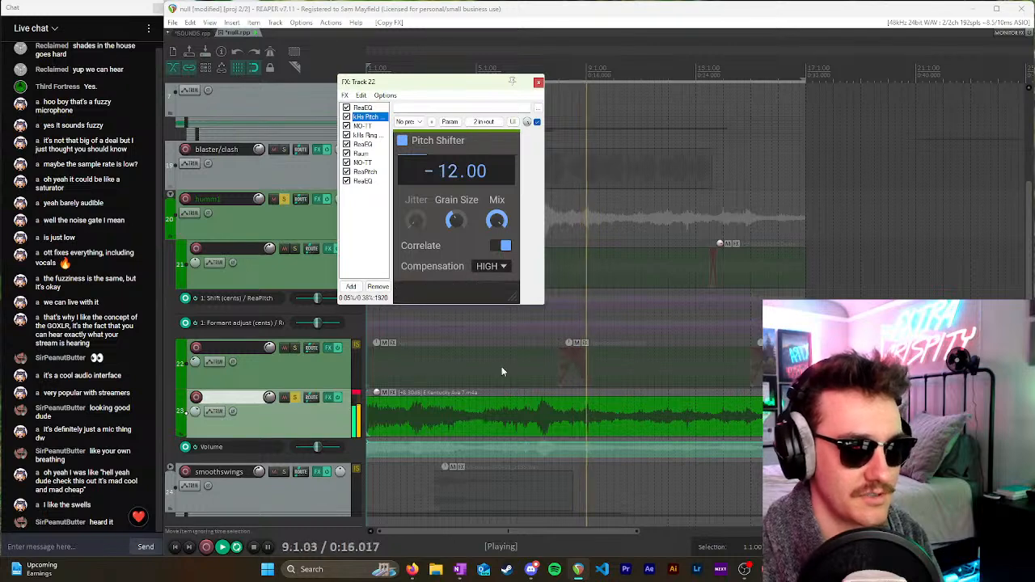
{"action": "left_click", "coordinate": [364, 125]}
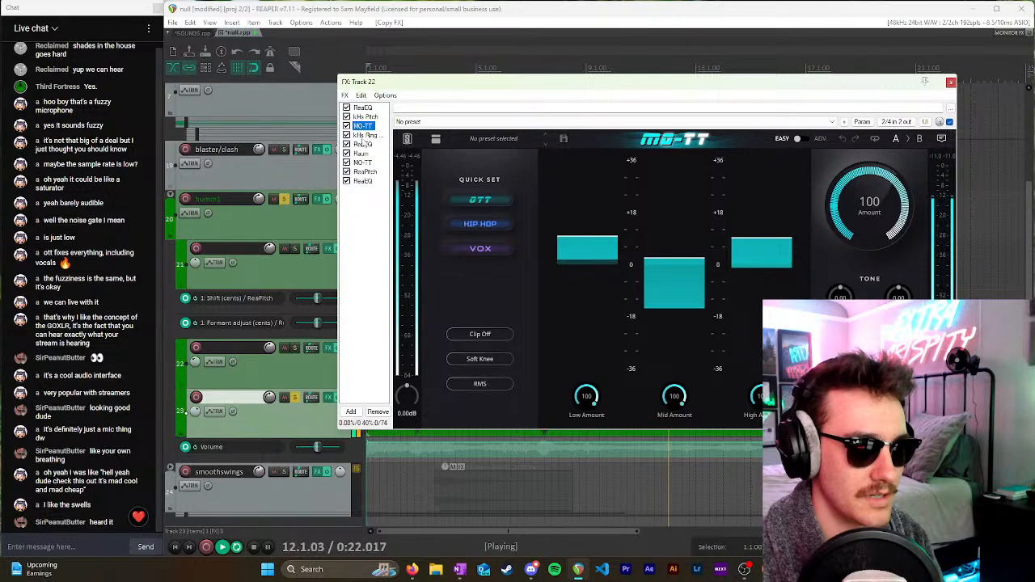
{"action": "left_click", "coordinate": [364, 135]}
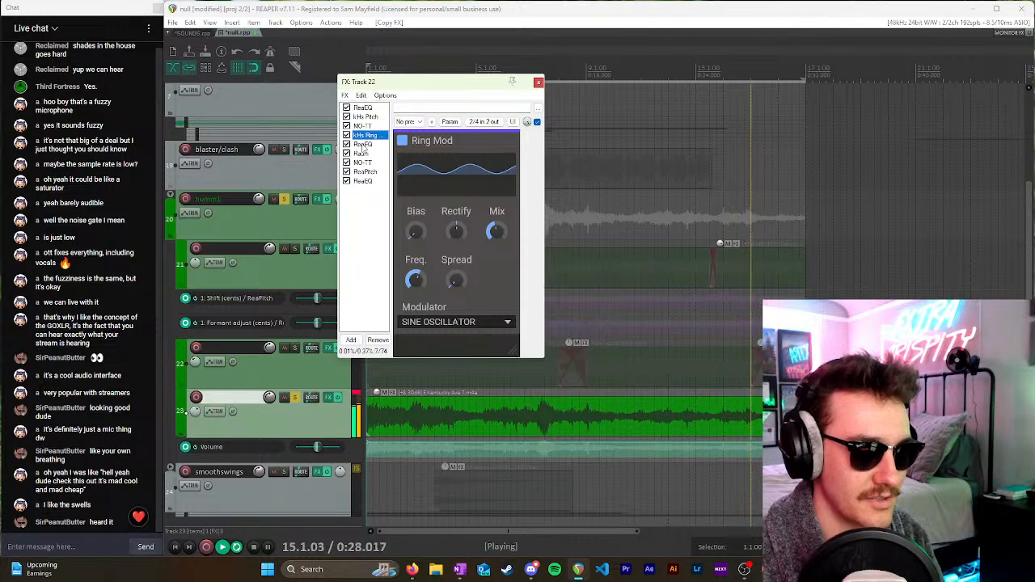
Step: Examine the remaining track 22 effects from the second ReaEQ through Raum, MO-TT and ReaPitch, then close the chain and unsolo track 23
{"action": "left_click", "coordinate": [363, 145]}
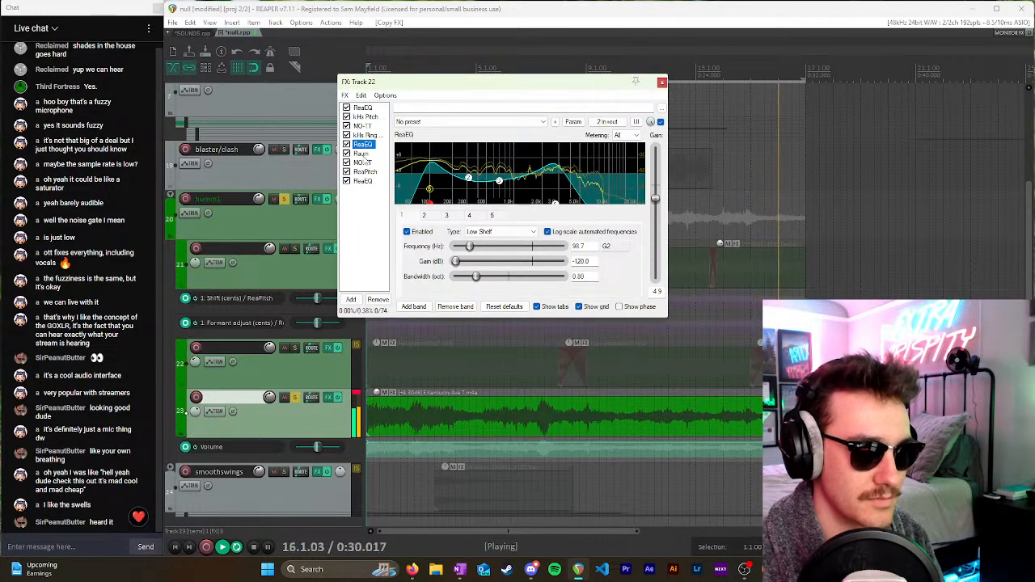
{"action": "left_click", "coordinate": [361, 154]}
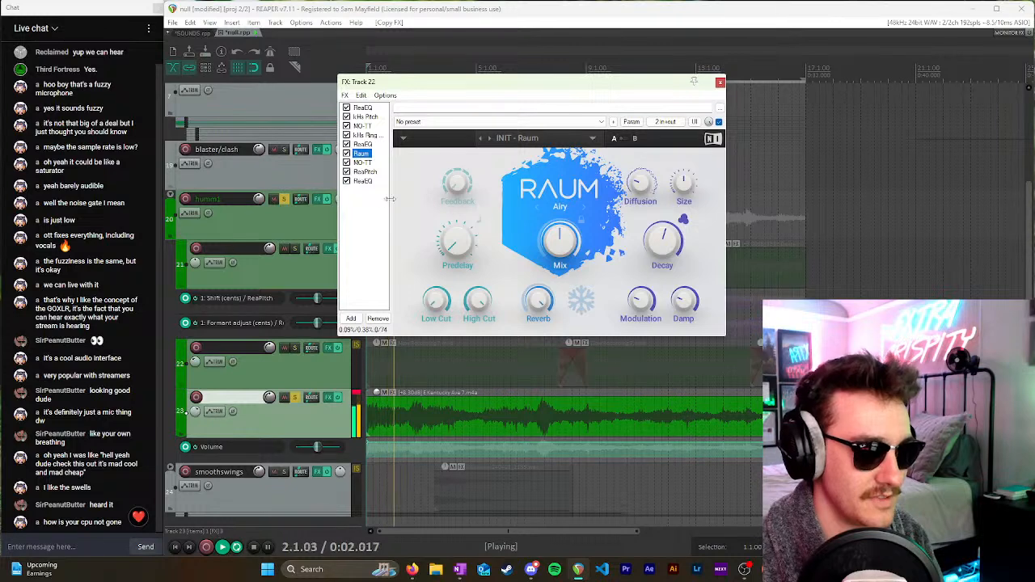
{"action": "left_click", "coordinate": [362, 164]}
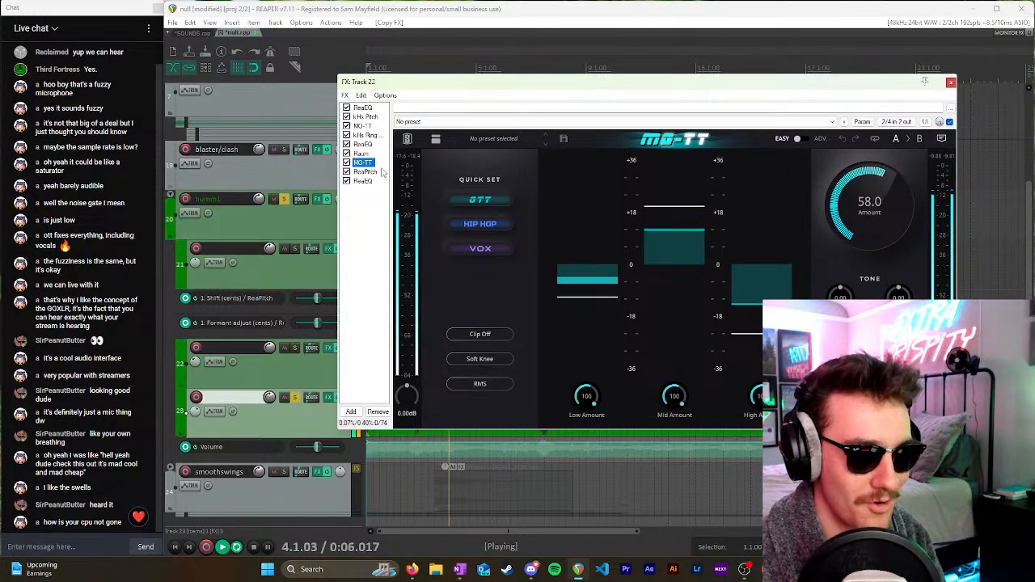
{"action": "key", "text": "space"}
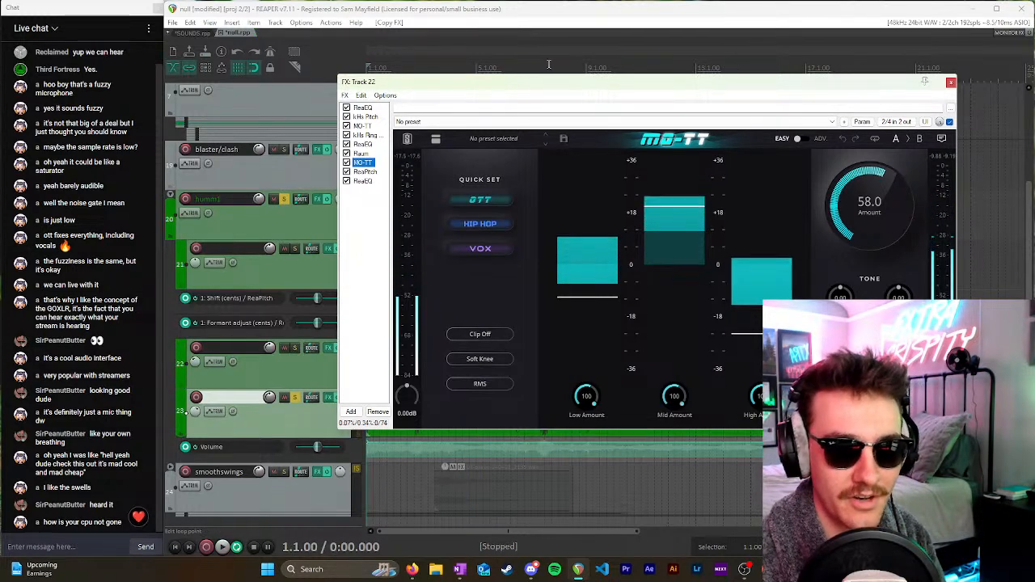
{"action": "left_click", "coordinate": [363, 172]}
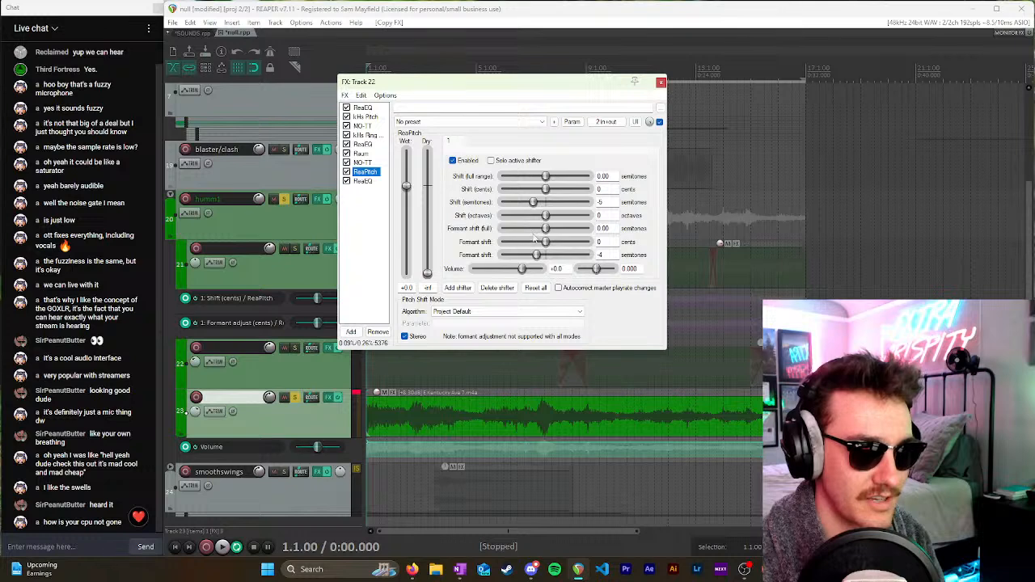
{"action": "left_click", "coordinate": [363, 181]}
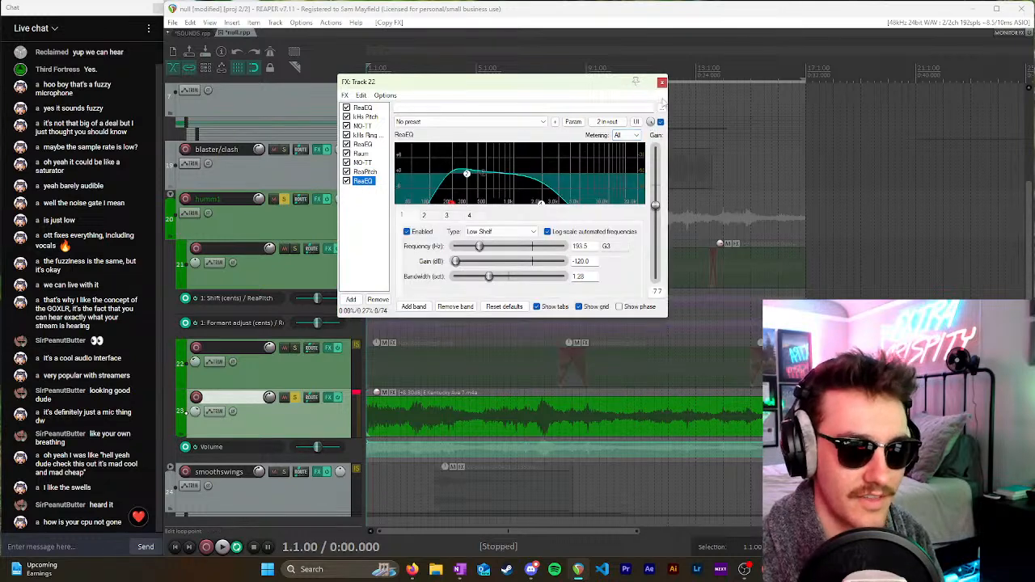
{"action": "left_click", "coordinate": [662, 81]}
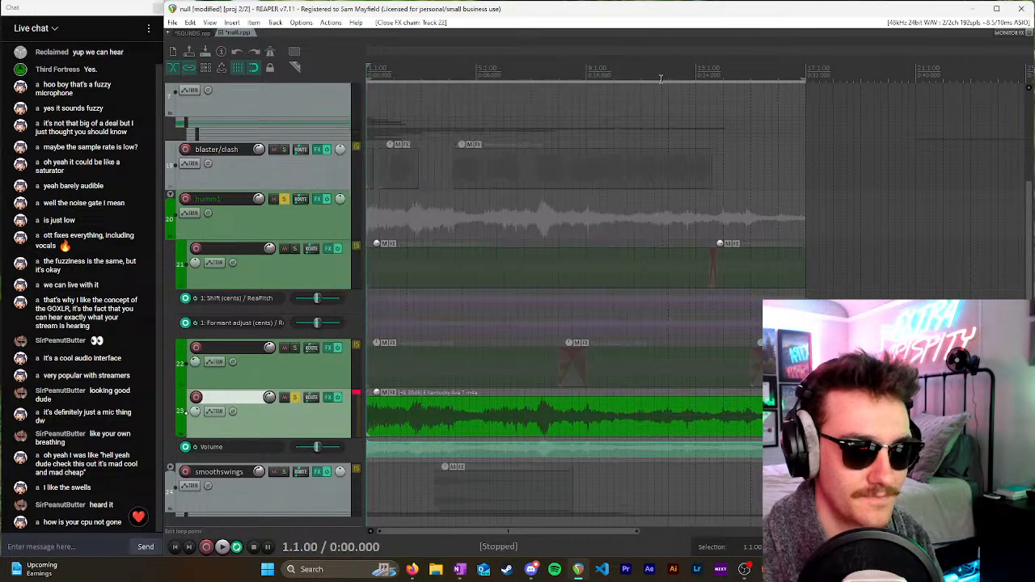
{"action": "left_click", "coordinate": [295, 399]}
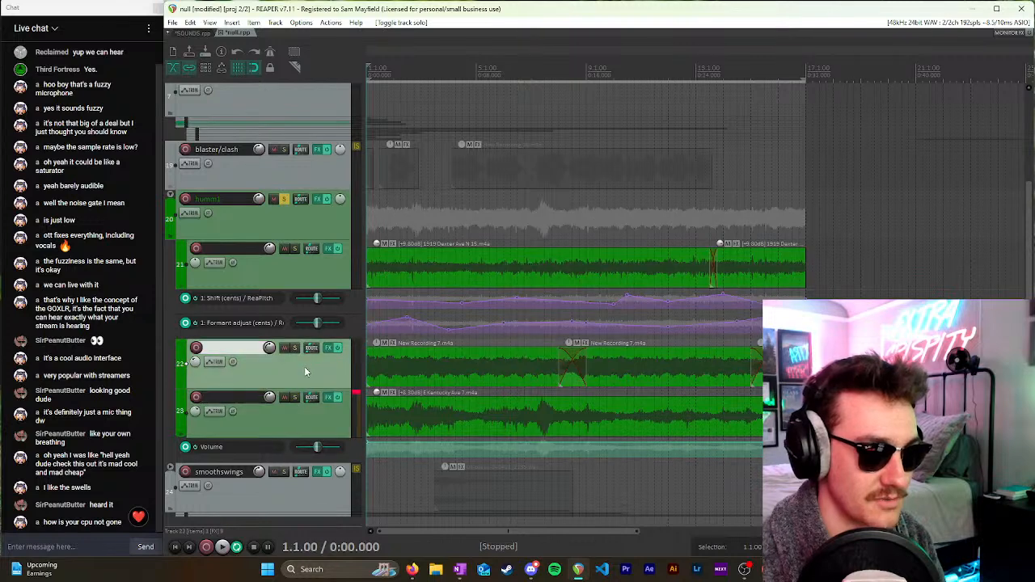
Step: Open and close the effects chains of tracks 22 and 23 in turn to compare the two layers' processing
{"action": "left_click", "coordinate": [328, 349]}
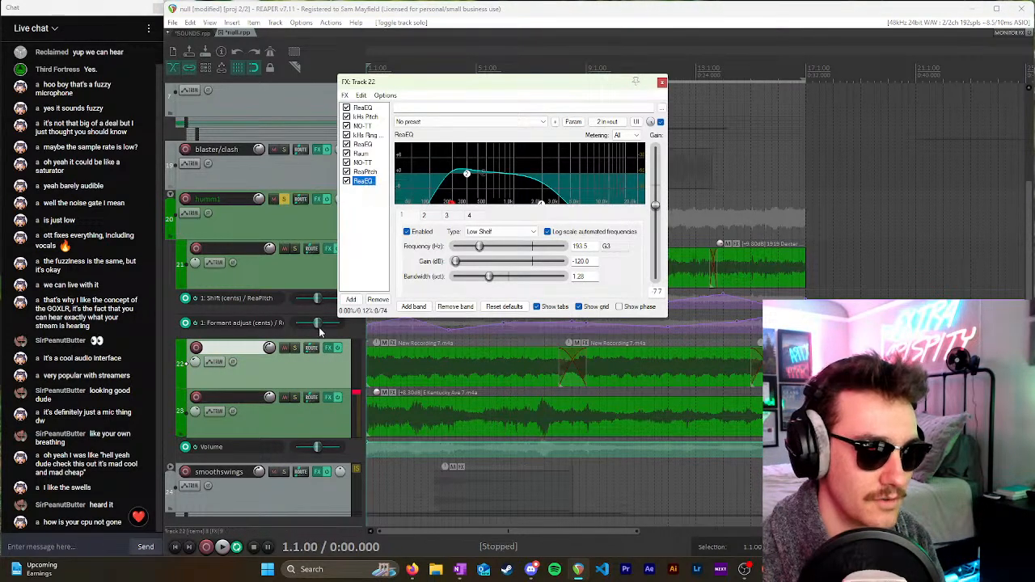
{"action": "left_click", "coordinate": [663, 82]}
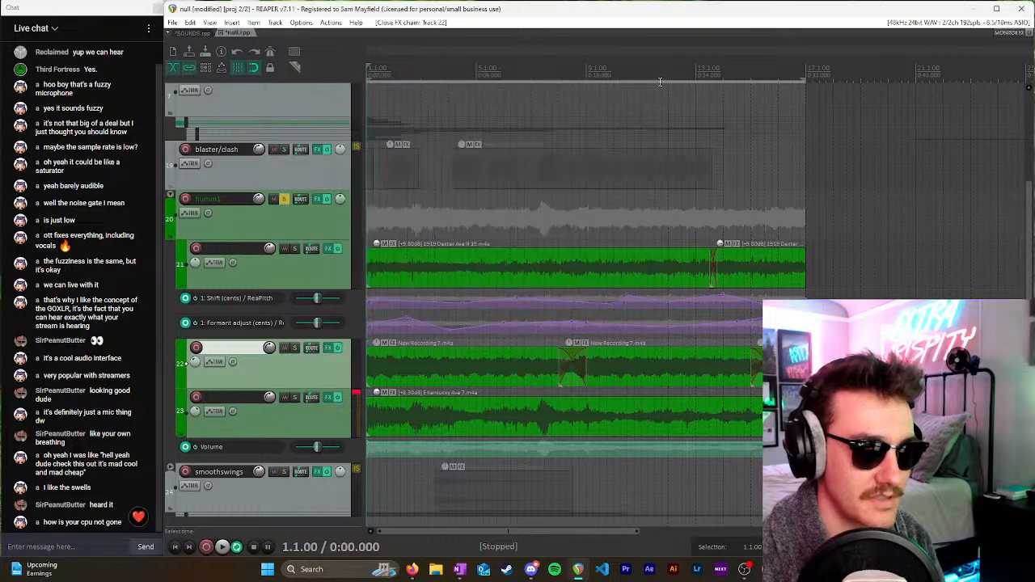
{"action": "left_click", "coordinate": [326, 415]}
{"action": "left_click", "coordinate": [331, 398]}
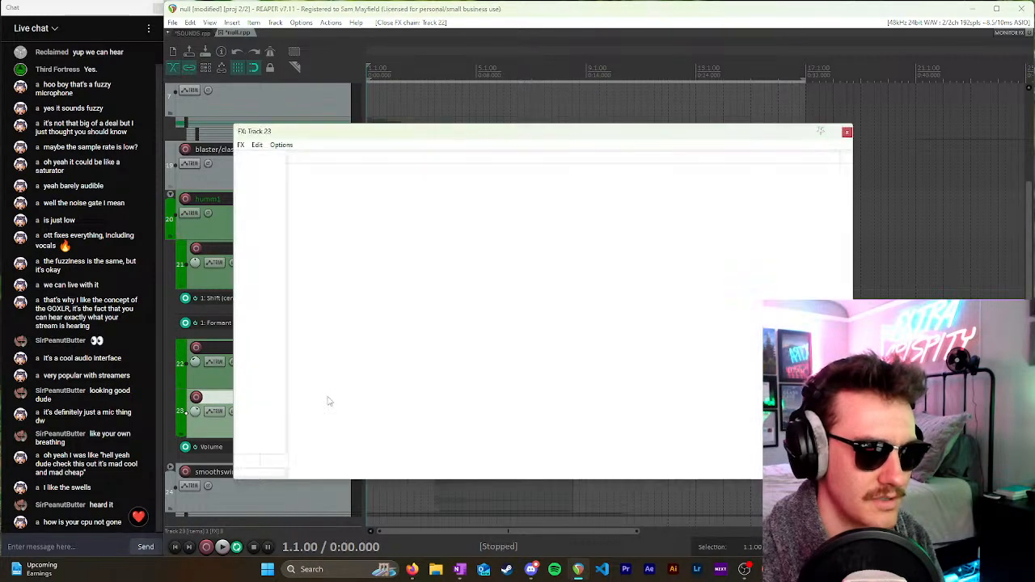
{"action": "left_click", "coordinate": [847, 132]}
{"action": "scroll", "coordinate": [324, 324], "scroll_direction": "down", "scroll_amount": 2}
{"action": "left_click", "coordinate": [318, 335]}
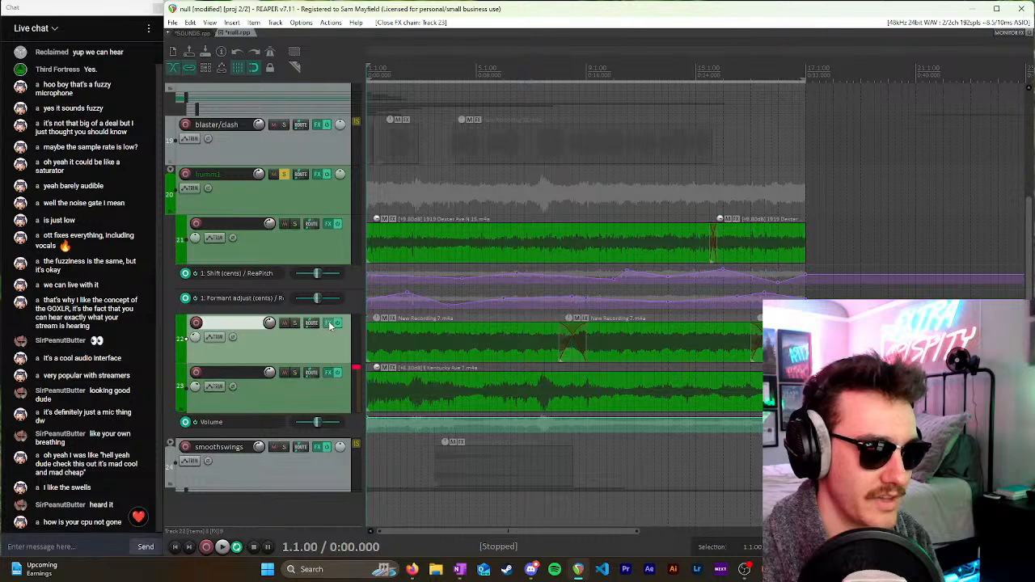
{"action": "left_click", "coordinate": [330, 324]}
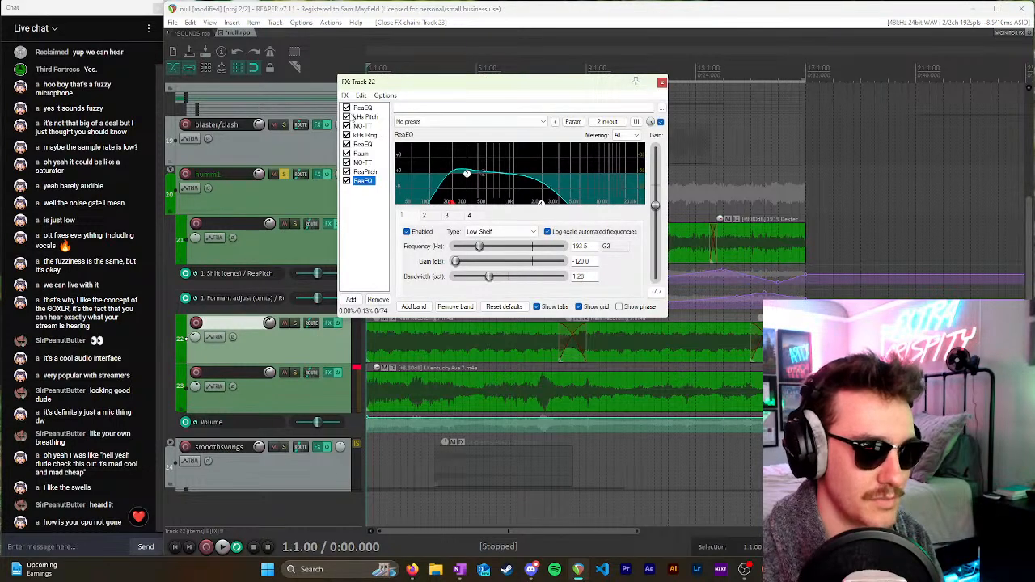
{"action": "left_click", "coordinate": [662, 82]}
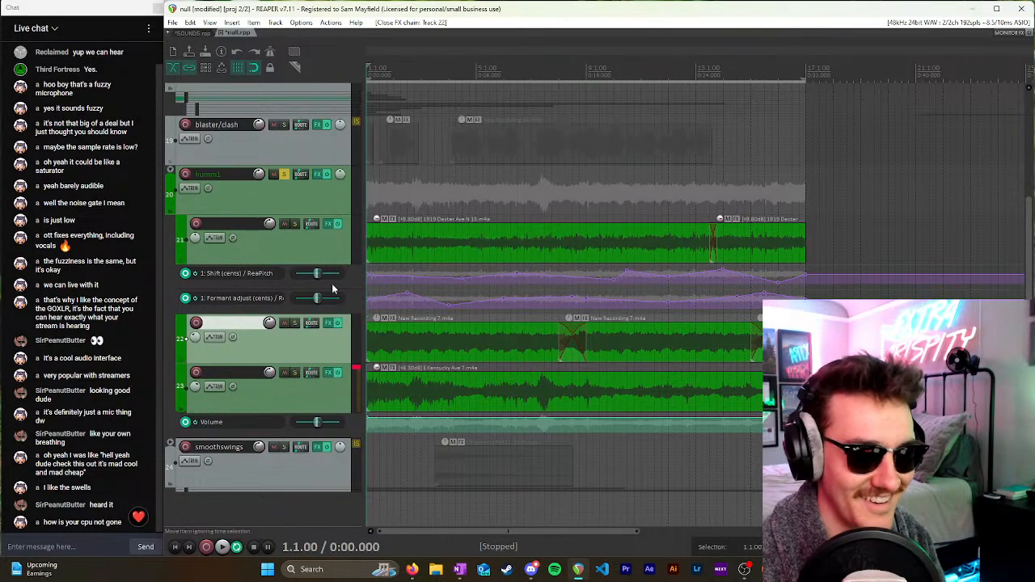
Step: Examine the MO-TT, ReaPitch and ReaEQ settings in track 23's effects chain and close it
{"action": "left_click", "coordinate": [315, 392]}
{"action": "left_click", "coordinate": [330, 373]}
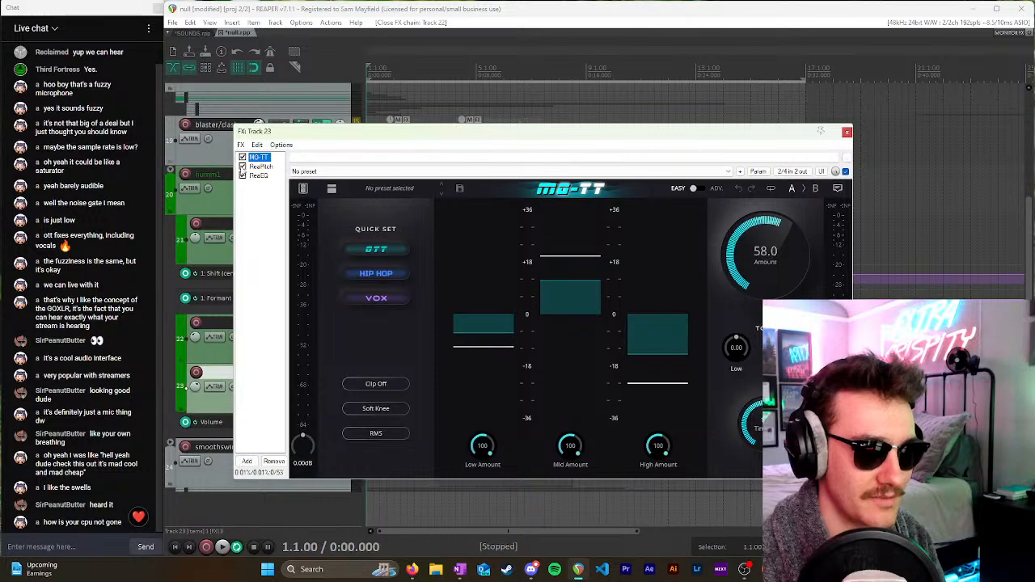
{"action": "left_click", "coordinate": [261, 166]}
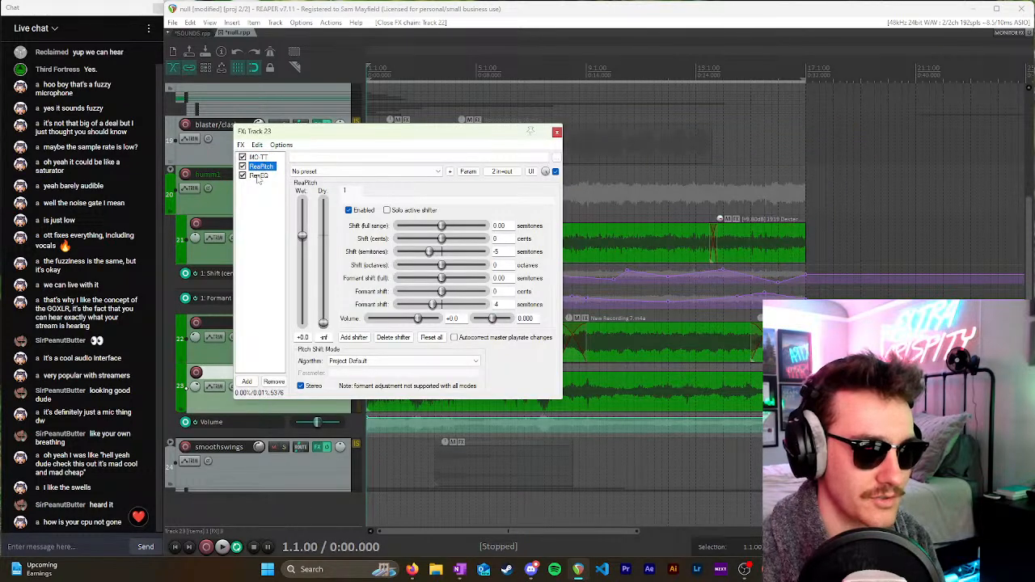
{"action": "left_click", "coordinate": [258, 176]}
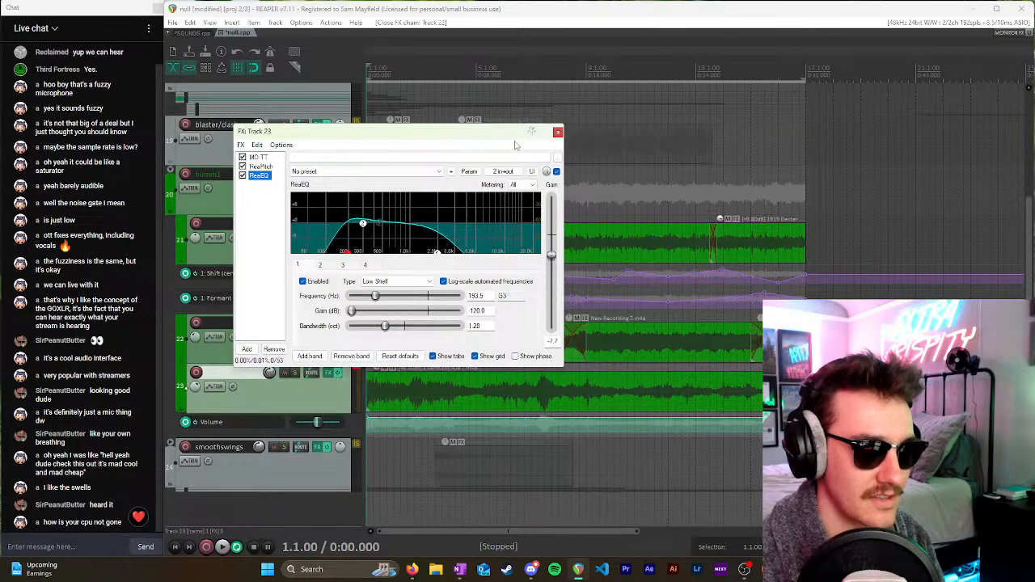
{"action": "left_click", "coordinate": [558, 132]}
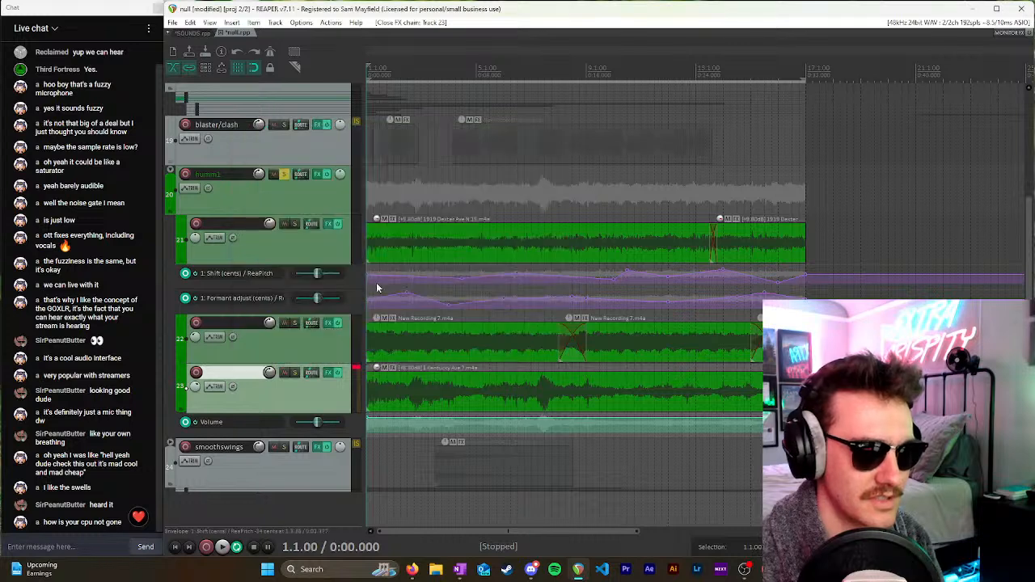
Step: Examine the kHs Phase Distortion, ReaPitch and kHs Phaser settings in track 21's effects chain and close it
{"action": "right_click", "coordinate": [326, 337]}
{"action": "left_click", "coordinate": [323, 250]}
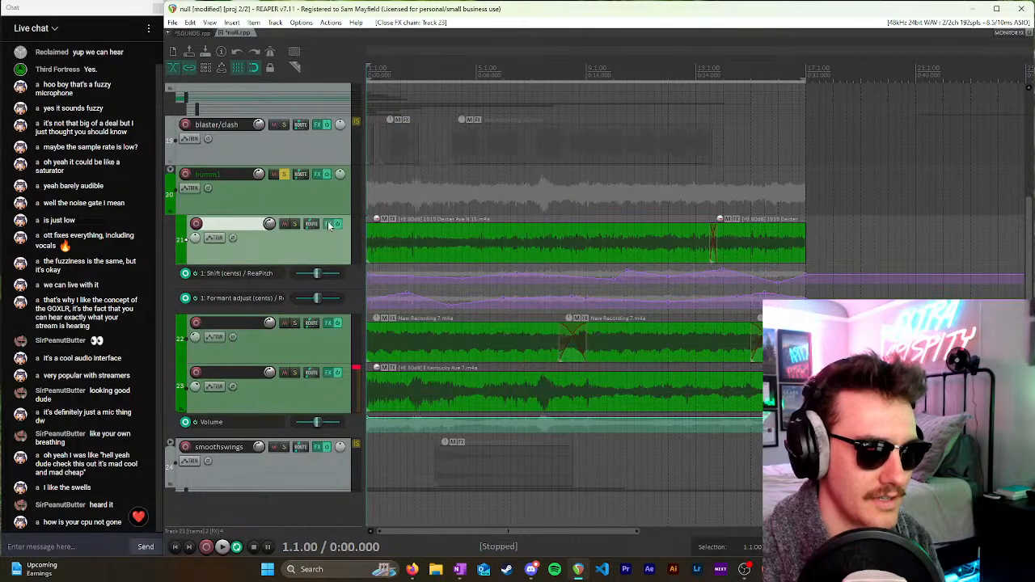
{"action": "left_click", "coordinate": [330, 225]}
{"action": "left_click", "coordinate": [293, 151]}
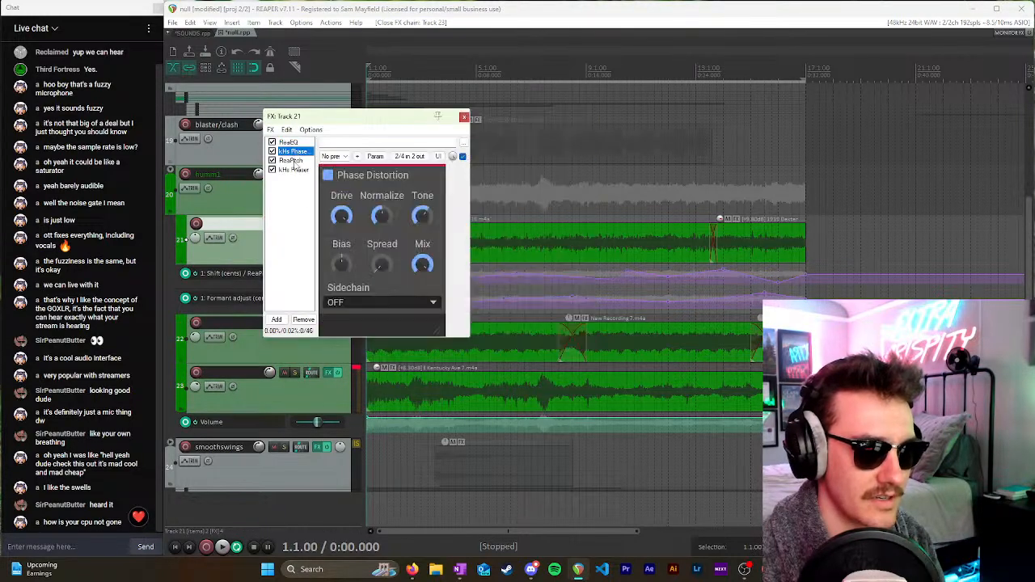
{"action": "left_click", "coordinate": [293, 161]}
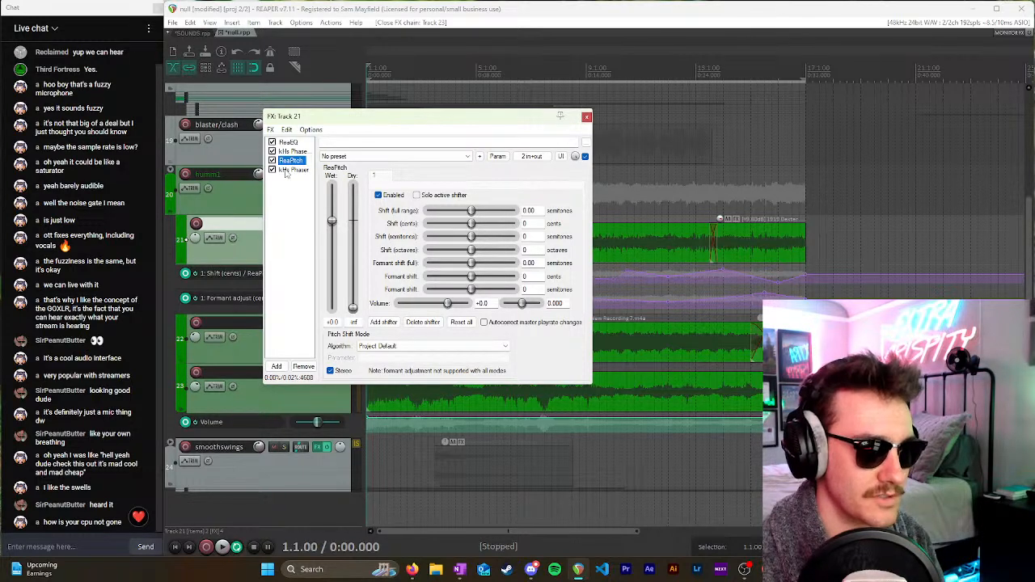
{"action": "left_click", "coordinate": [287, 170]}
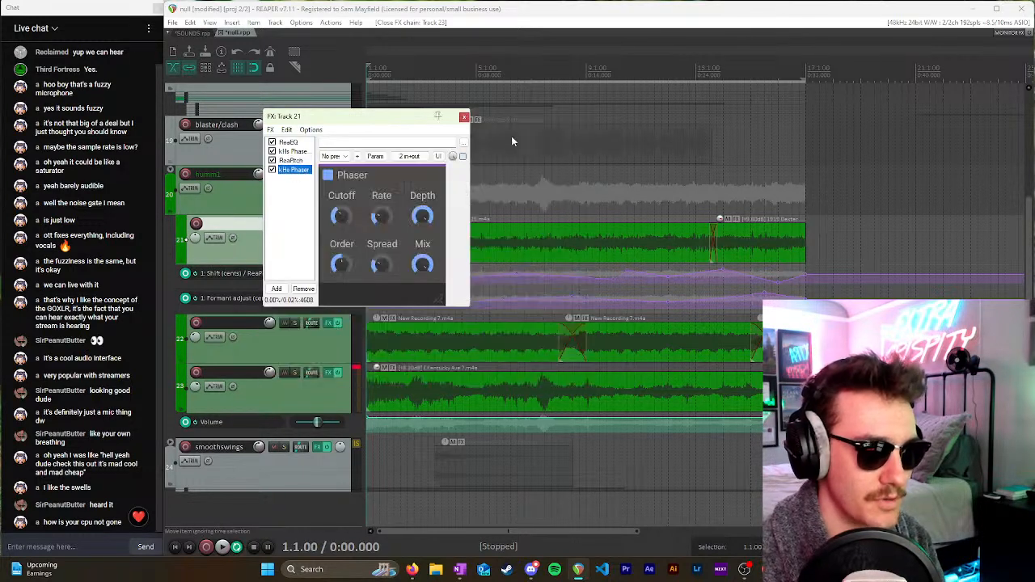
{"action": "left_click", "coordinate": [463, 117]}
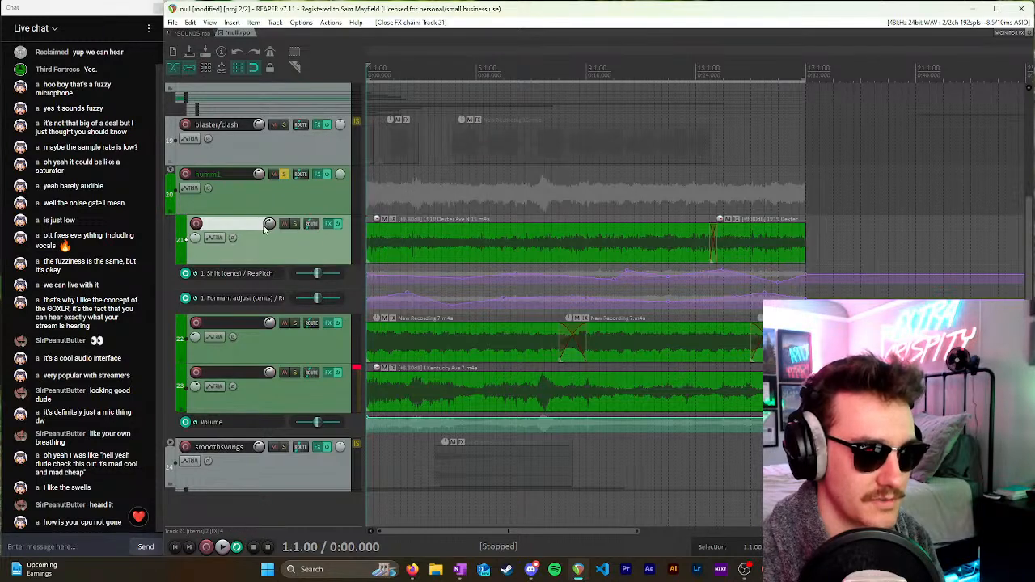
Step: Unsolo the humm1 folder track and collapse its child tracks
{"action": "left_click", "coordinate": [285, 175]}
{"action": "left_click", "coordinate": [276, 203]}
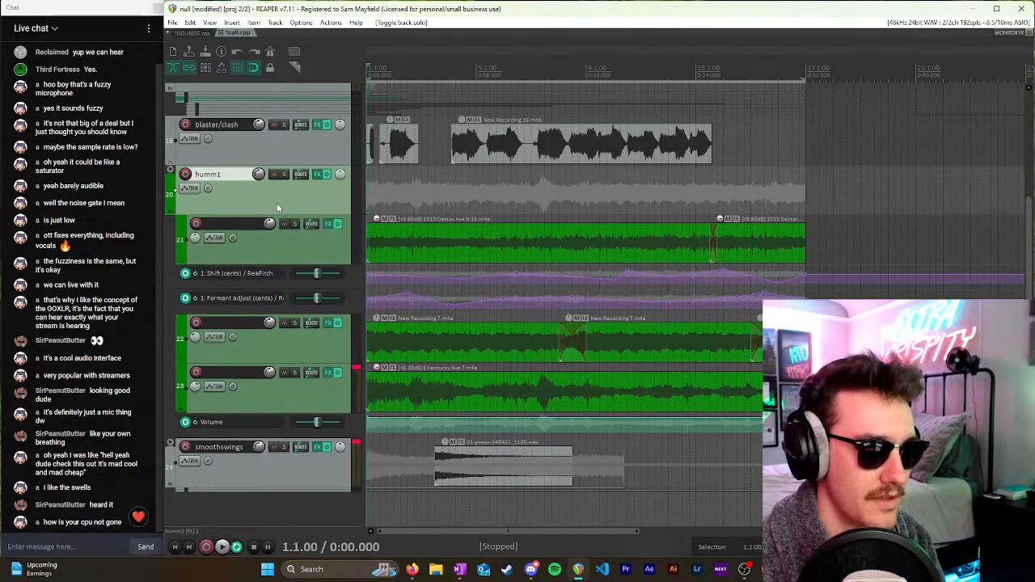
{"action": "left_click", "coordinate": [171, 170]}
{"action": "scroll", "coordinate": [286, 182], "scroll_direction": "up", "scroll_amount": 5}
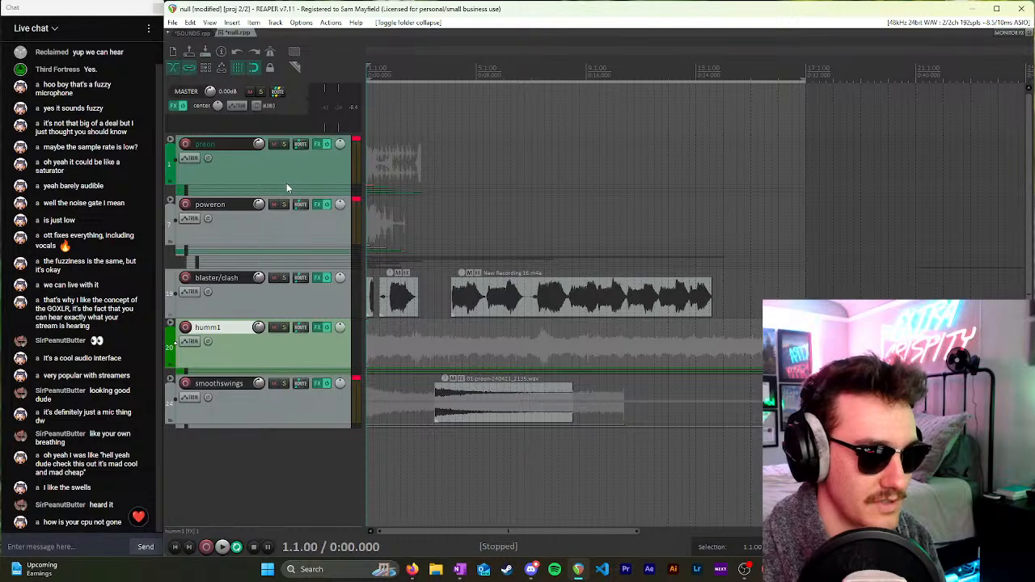
Step: Solo the preon folder track and expand it to show its child tracks
{"action": "left_click", "coordinate": [310, 159]}
{"action": "left_click", "coordinate": [284, 145]}
{"action": "scroll", "coordinate": [451, 144], "scroll_direction": "up", "scroll_amount": 5}
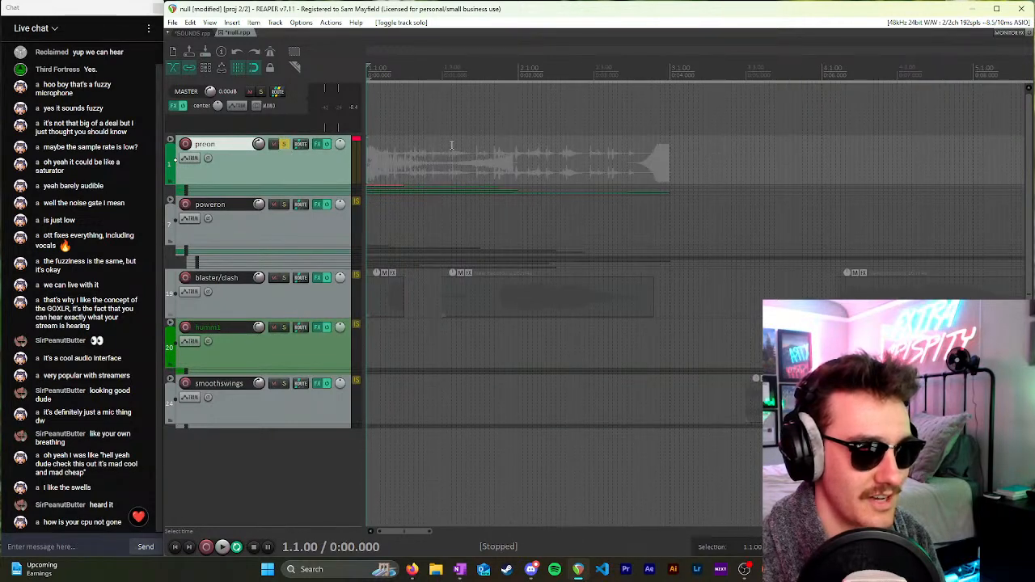
{"action": "left_click", "coordinate": [171, 139]}
Step: Look over the preon folder's layers, focusing on the kick and pop tracks and their source clips
{"action": "scroll", "coordinate": [437, 131], "scroll_direction": "down", "scroll_amount": 3}
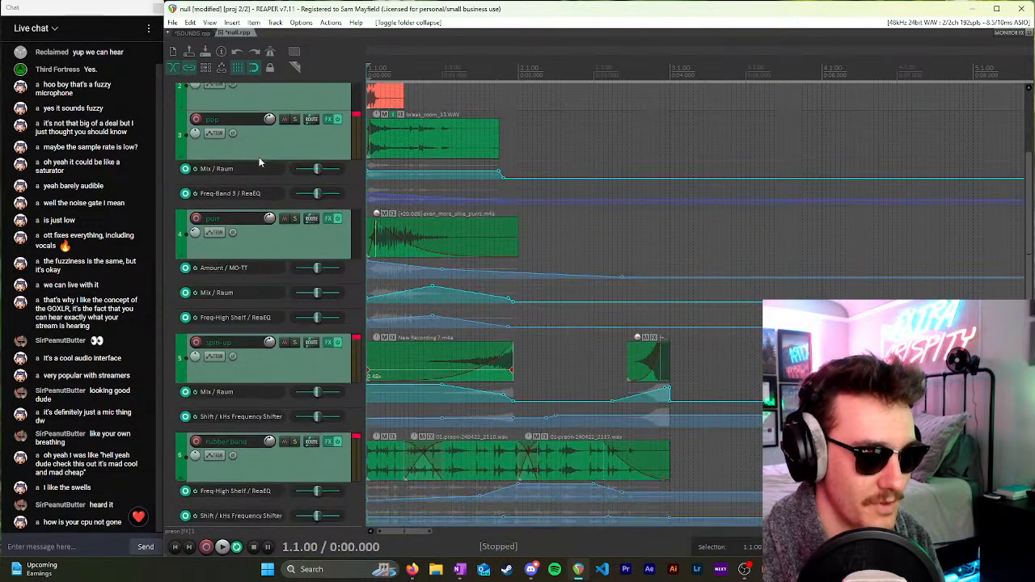
{"action": "scroll", "coordinate": [437, 131], "scroll_direction": "up", "scroll_amount": 2}
{"action": "scroll", "coordinate": [475, 115], "scroll_direction": "down", "scroll_amount": 3}
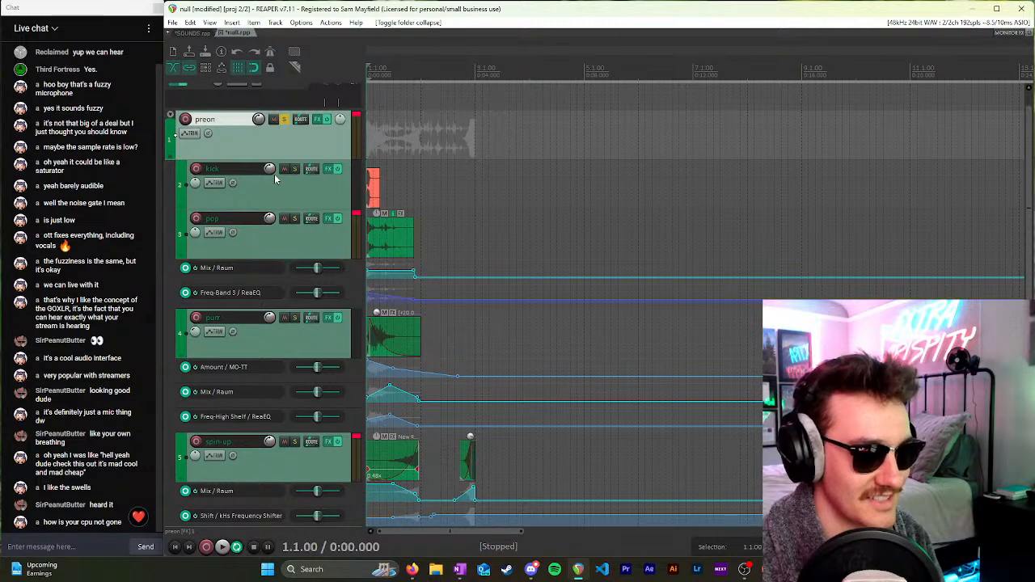
{"action": "scroll", "coordinate": [274, 175], "scroll_direction": "down", "scroll_amount": 5}
{"action": "scroll", "coordinate": [275, 176], "scroll_direction": "up", "scroll_amount": 4}
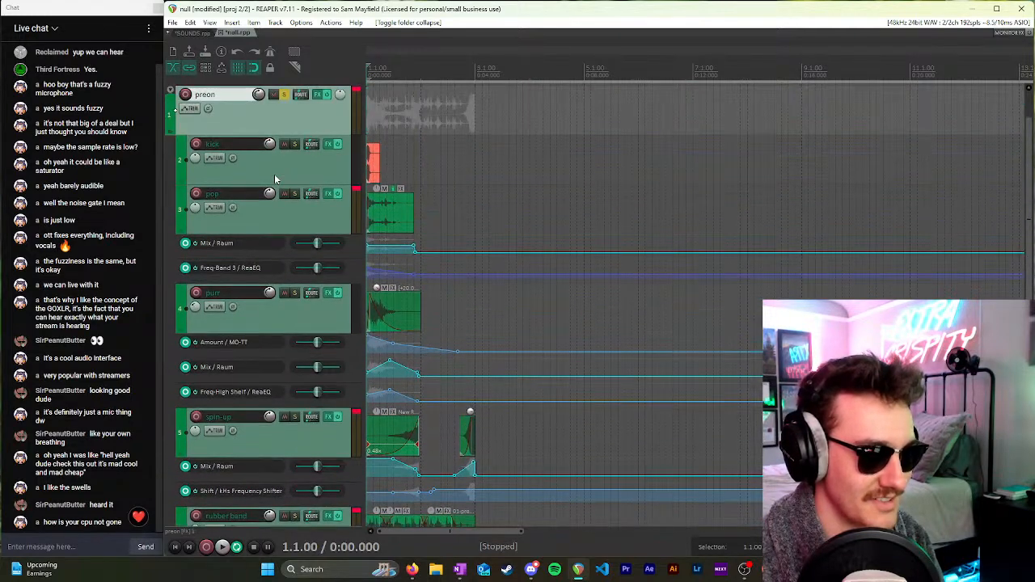
{"action": "left_click", "coordinate": [320, 168]}
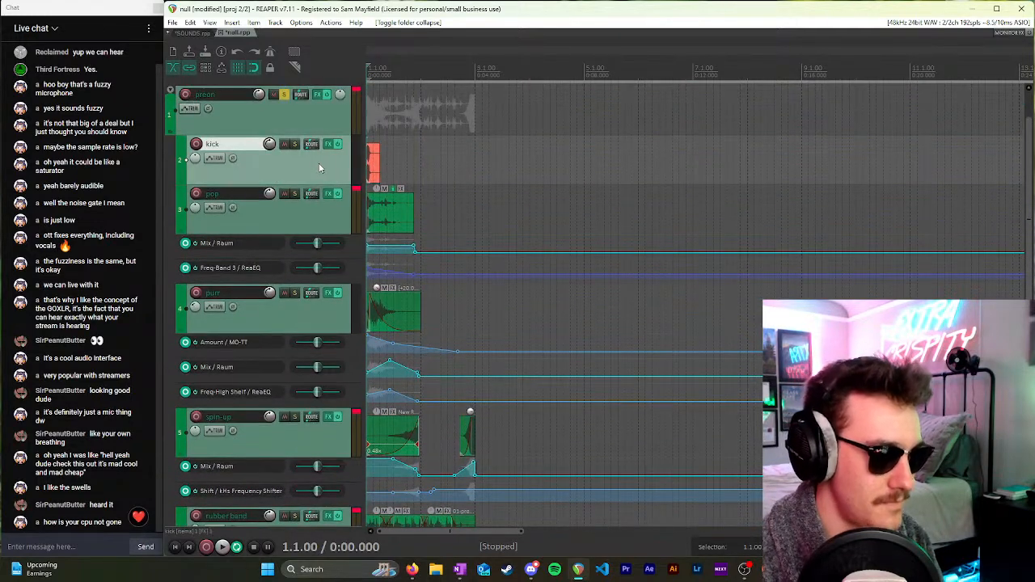
{"action": "left_click", "coordinate": [308, 213]}
{"action": "scroll", "coordinate": [308, 213], "scroll_direction": "down", "scroll_amount": 1}
{"action": "scroll", "coordinate": [421, 183], "scroll_direction": "up", "scroll_amount": 3}
{"action": "scroll", "coordinate": [422, 183], "scroll_direction": "up", "scroll_amount": 1}
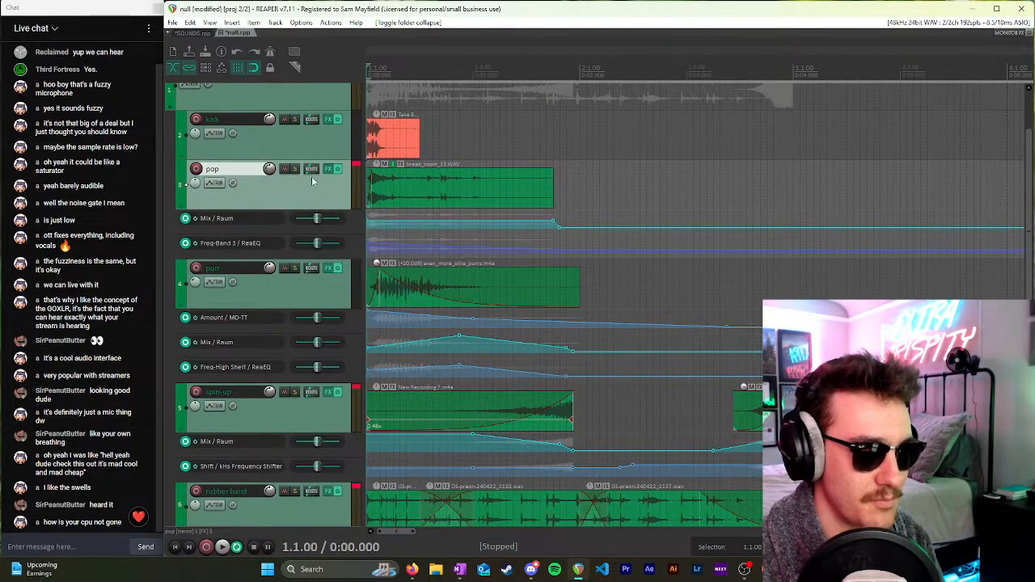
Step: Examine the source clips and automation envelopes of the purr, spin-up and rubber band layers
{"action": "scroll", "coordinate": [299, 174], "scroll_direction": "down", "scroll_amount": 2}
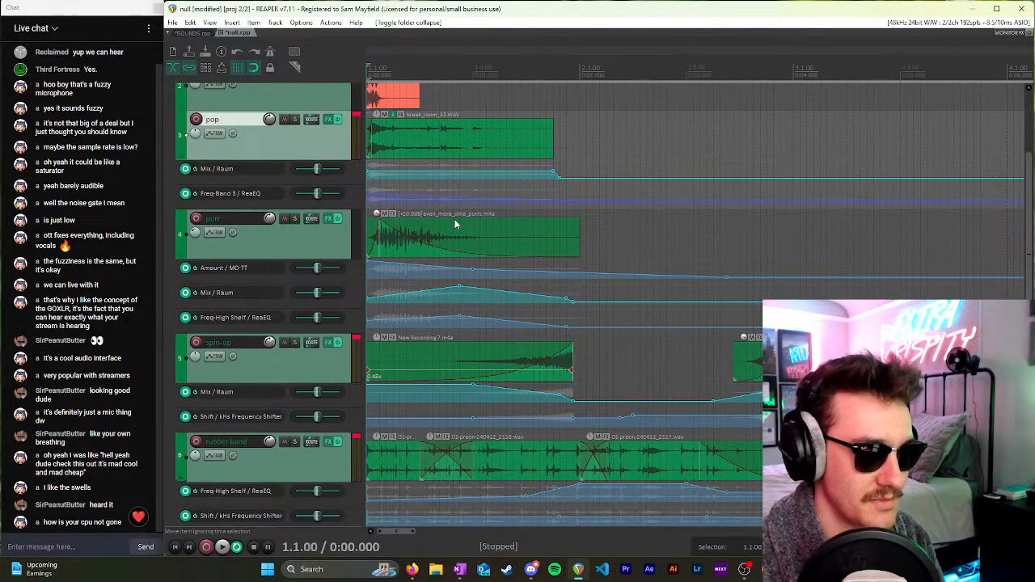
{"action": "scroll", "coordinate": [272, 273], "scroll_direction": "down", "scroll_amount": 2}
{"action": "scroll", "coordinate": [315, 271], "scroll_direction": "down", "scroll_amount": 2}
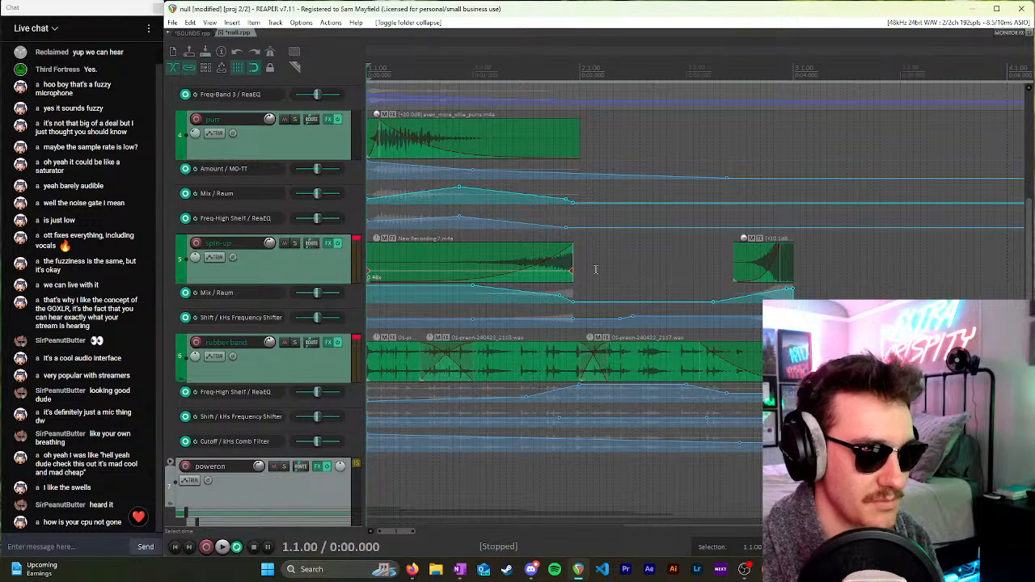
{"action": "scroll", "coordinate": [327, 272], "scroll_direction": "down", "scroll_amount": 1}
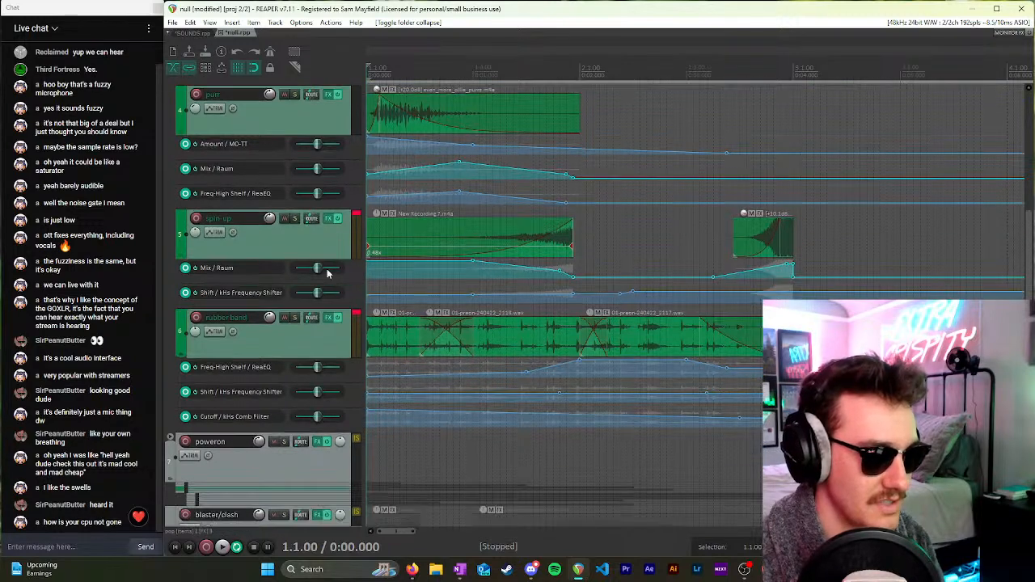
{"action": "scroll", "coordinate": [326, 273], "scroll_direction": "down", "scroll_amount": 1}
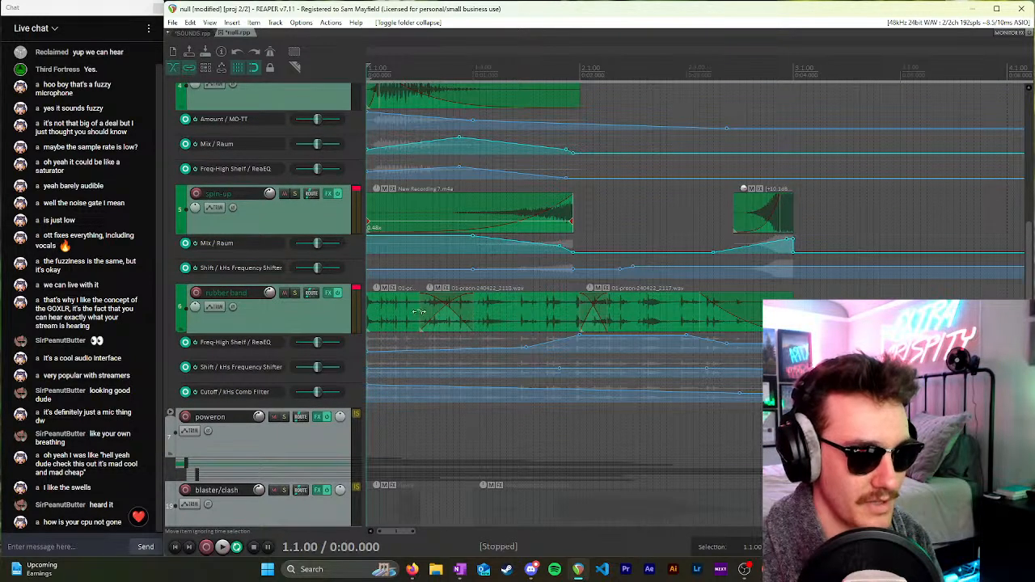
{"action": "scroll", "coordinate": [496, 312], "scroll_direction": "down", "scroll_amount": 4}
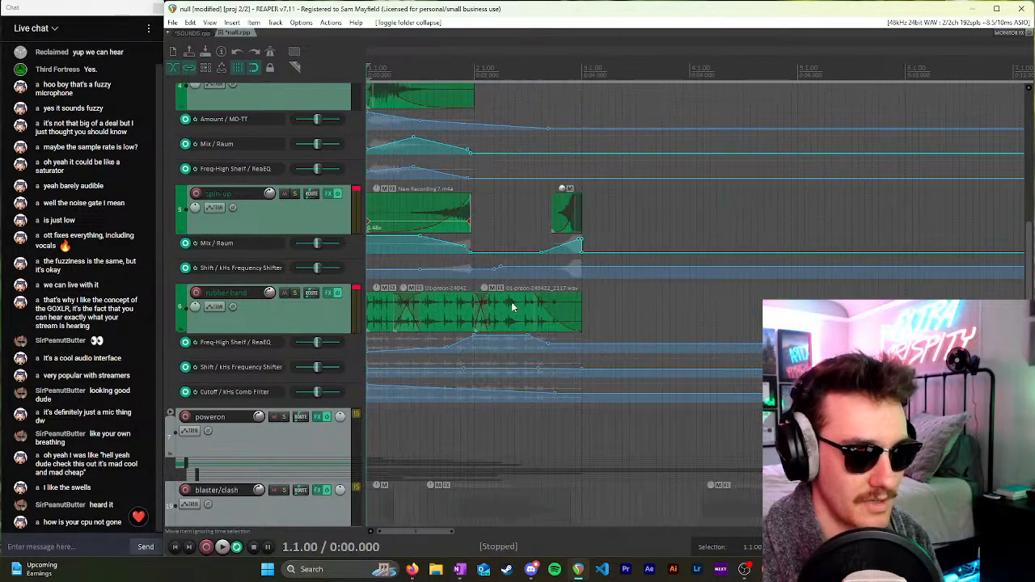
{"action": "left_click", "coordinate": [322, 315]}
{"action": "left_click", "coordinate": [316, 220]}
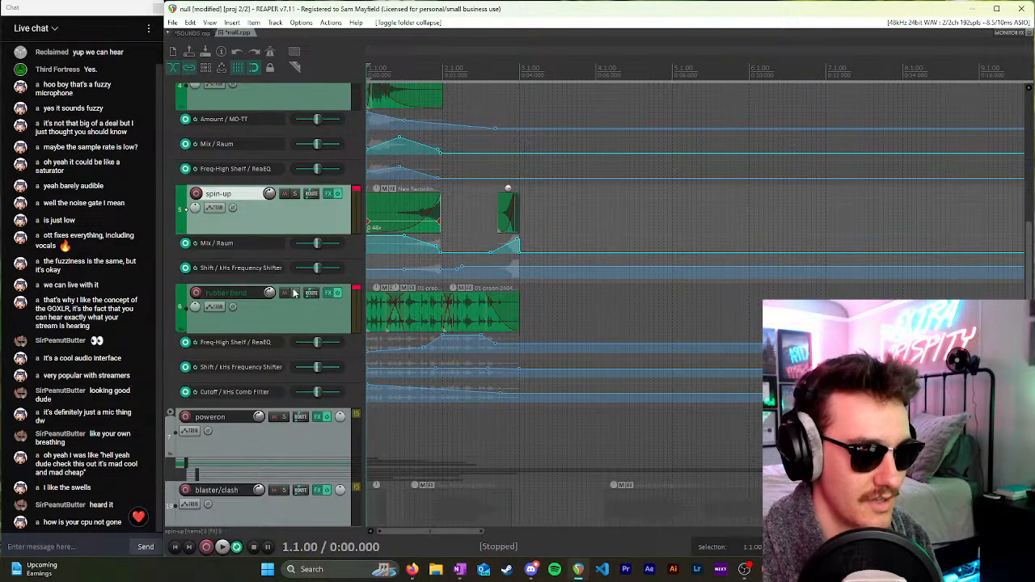
{"action": "left_click", "coordinate": [290, 307]}
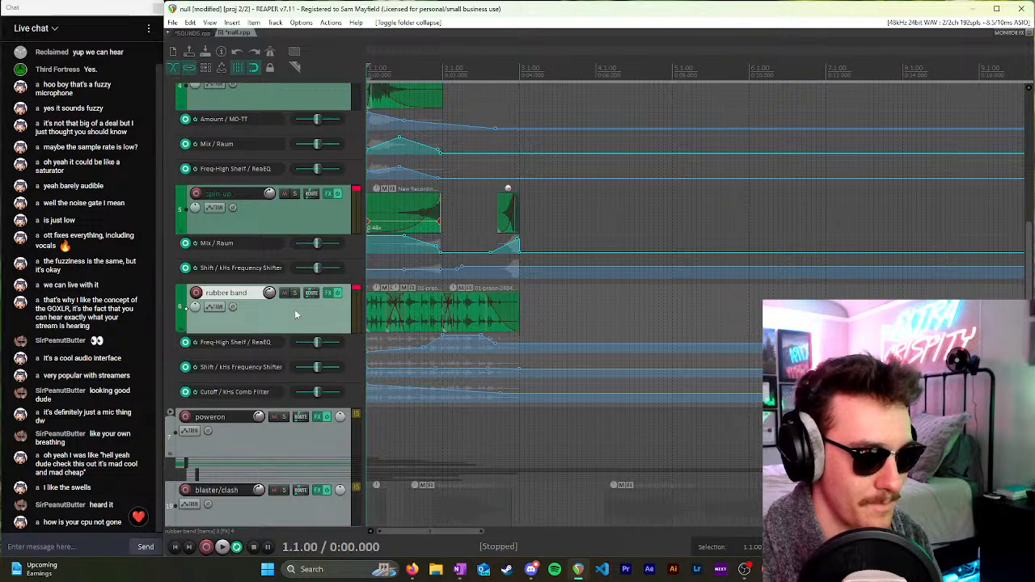
Step: Play back the soloed preon folder from the project start and stop playback
{"action": "scroll", "coordinate": [295, 313], "scroll_direction": "up", "scroll_amount": 5}
{"action": "key", "text": "space"}
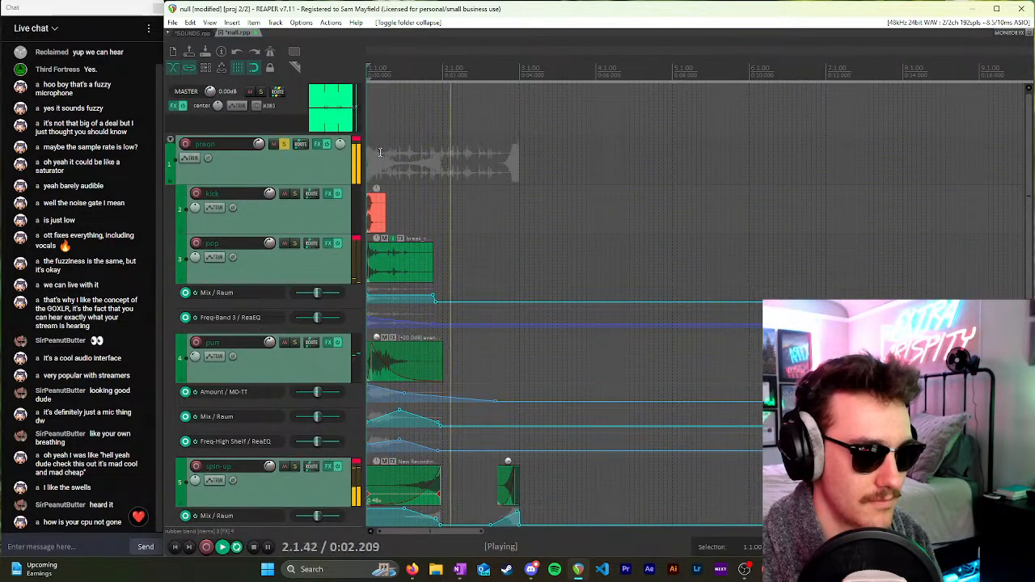
{"action": "key", "text": "space"}
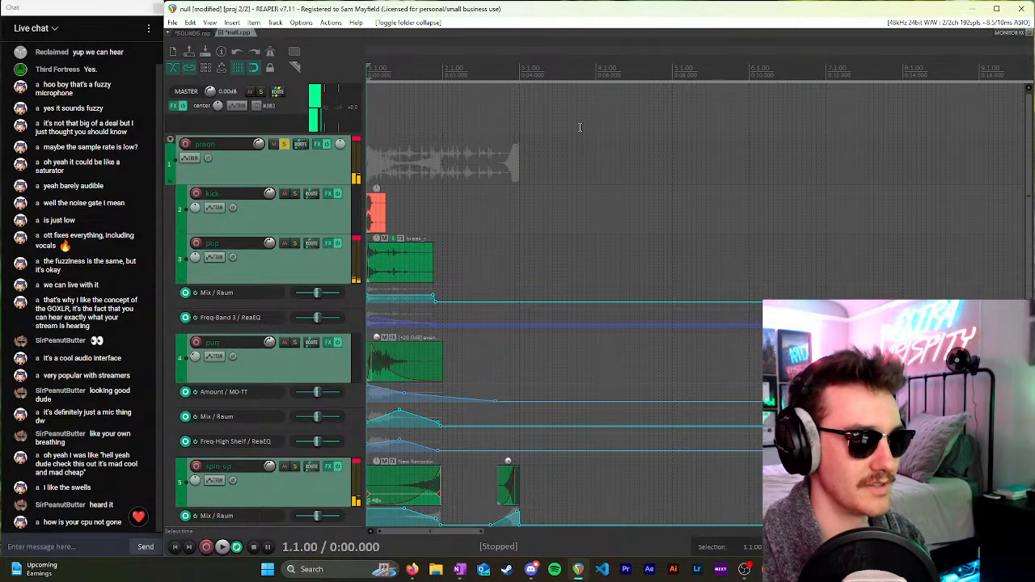
Step: Return the edit cursor to the project start, audition the preon layers again and stop playback
{"action": "left_click", "coordinate": [522, 210]}
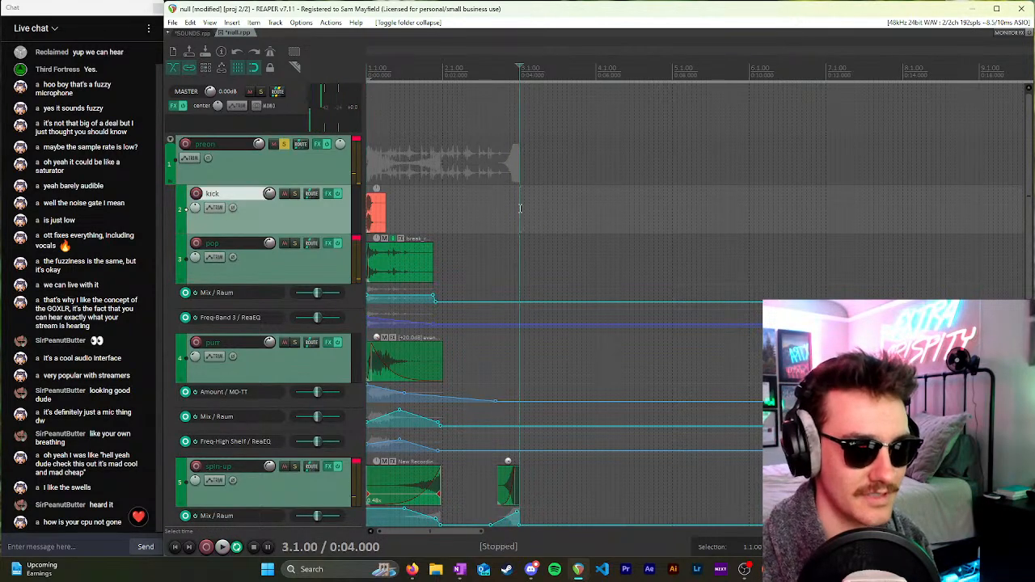
{"action": "left_click", "coordinate": [498, 256]}
{"action": "left_click", "coordinate": [368, 72]}
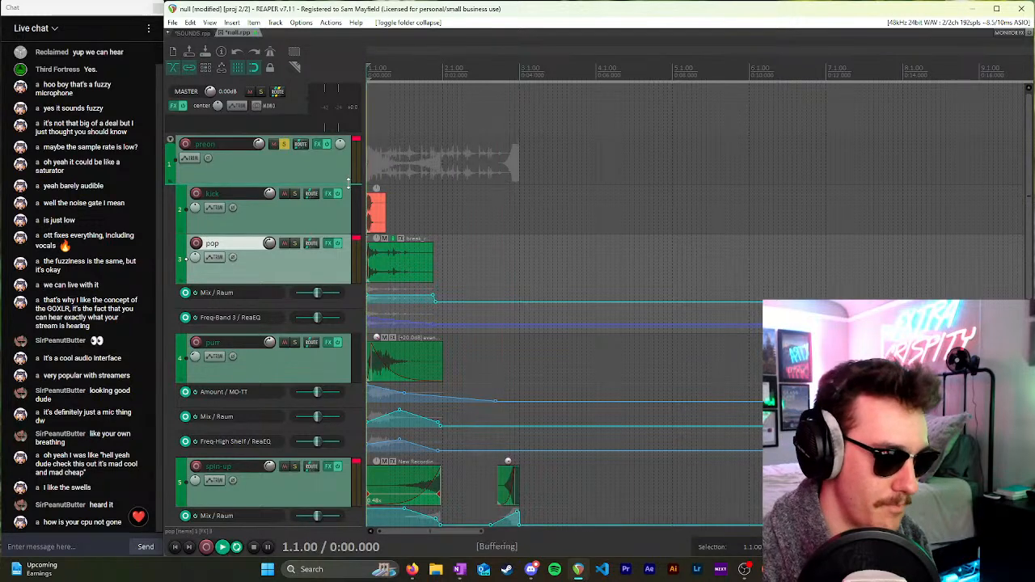
{"action": "key", "text": "space"}
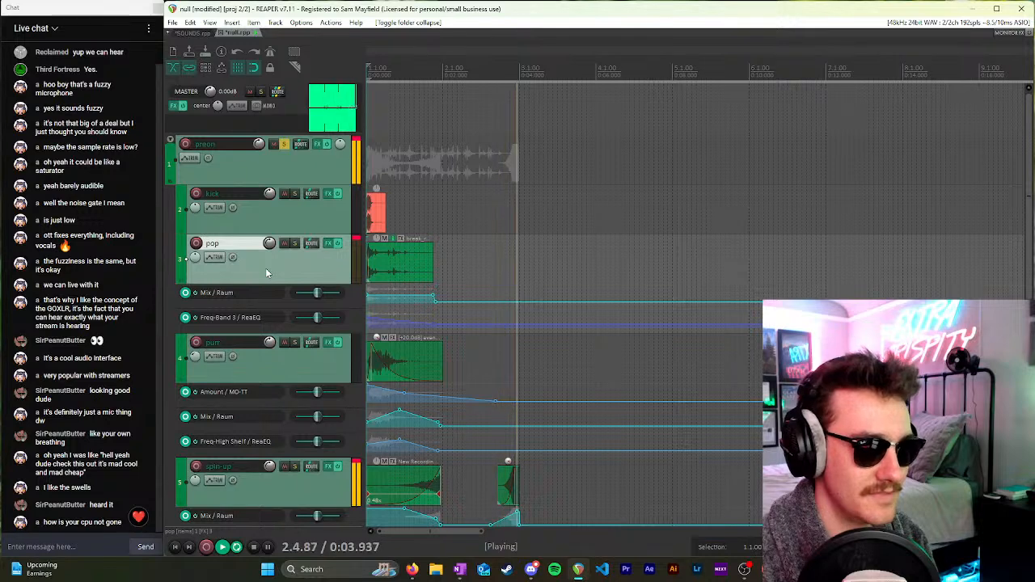
{"action": "key", "text": "space"}
Step: Examine the kHs Comb Filter, Chroma and ReaEQ settings in the rubber band track's effects chain and close it
{"action": "scroll", "coordinate": [261, 273], "scroll_direction": "down", "scroll_amount": 5}
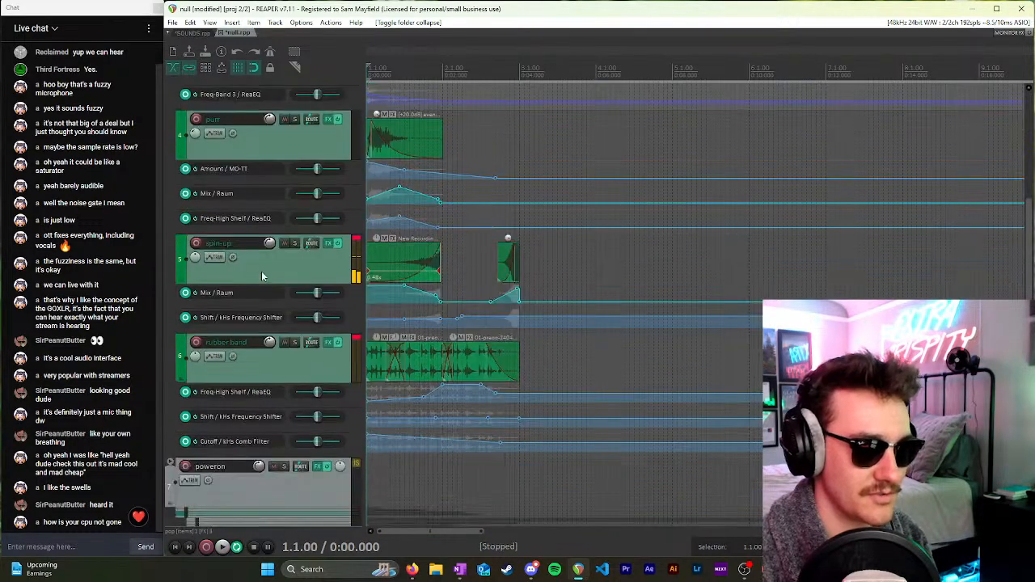
{"action": "left_click", "coordinate": [331, 346]}
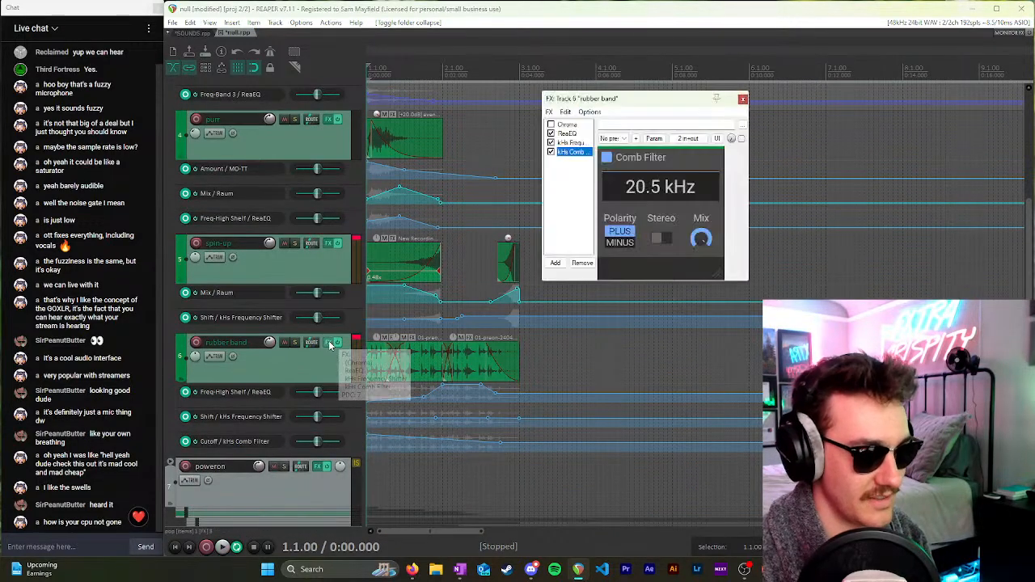
{"action": "left_click", "coordinate": [567, 124]}
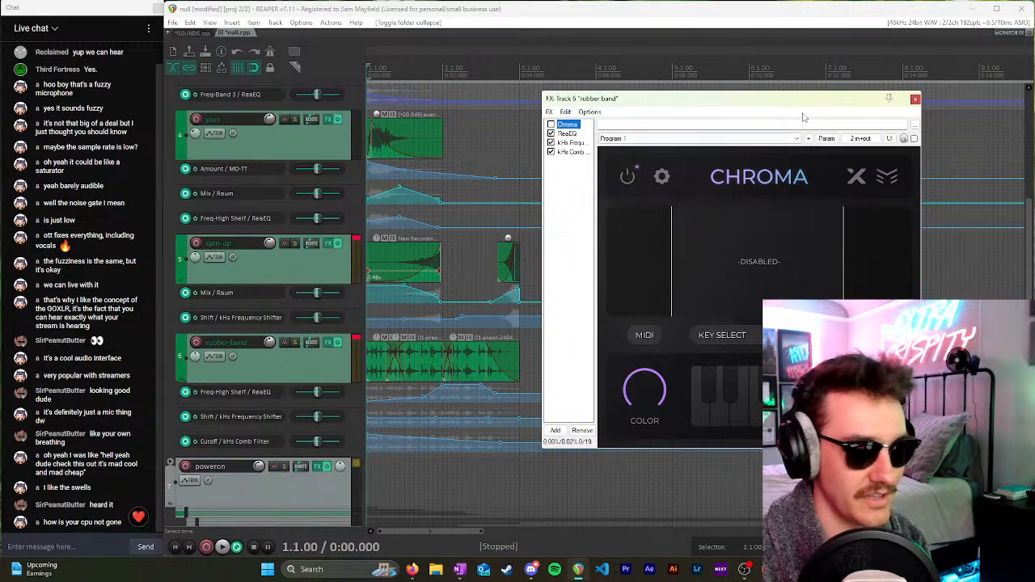
{"action": "left_click", "coordinate": [568, 133]}
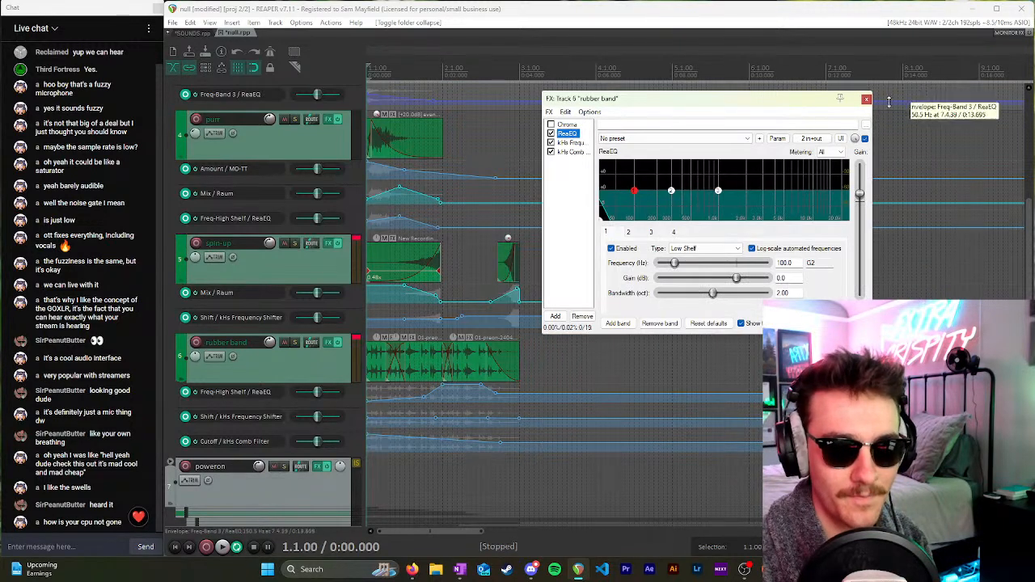
{"action": "left_click", "coordinate": [866, 99]}
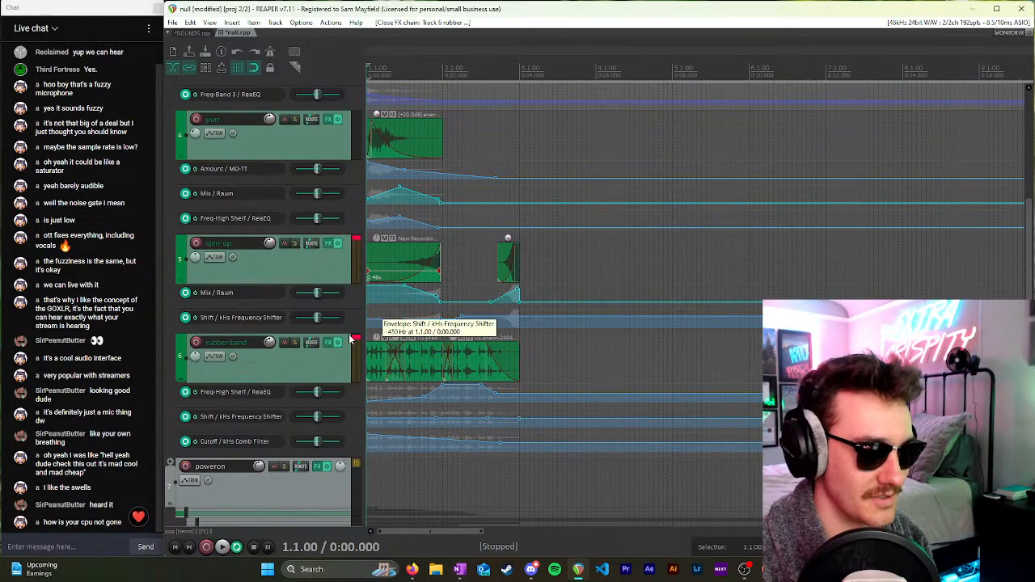
Step: Examine the kHs Frequency Shifter and ReaEQ settings in the spin-up track's effects chain and close it
{"action": "scroll", "coordinate": [327, 352], "scroll_direction": "up", "scroll_amount": 3}
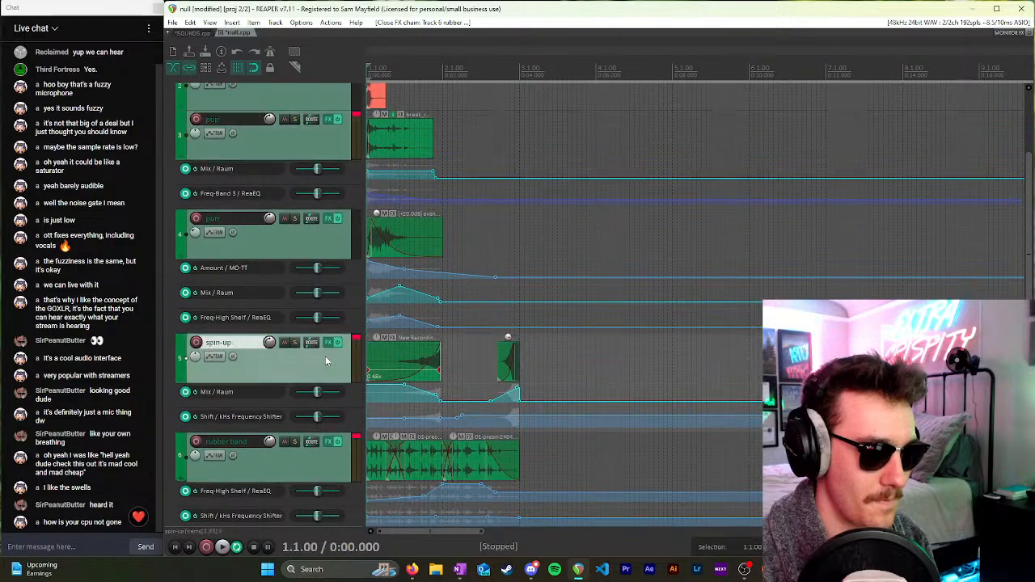
{"action": "left_click", "coordinate": [326, 347]}
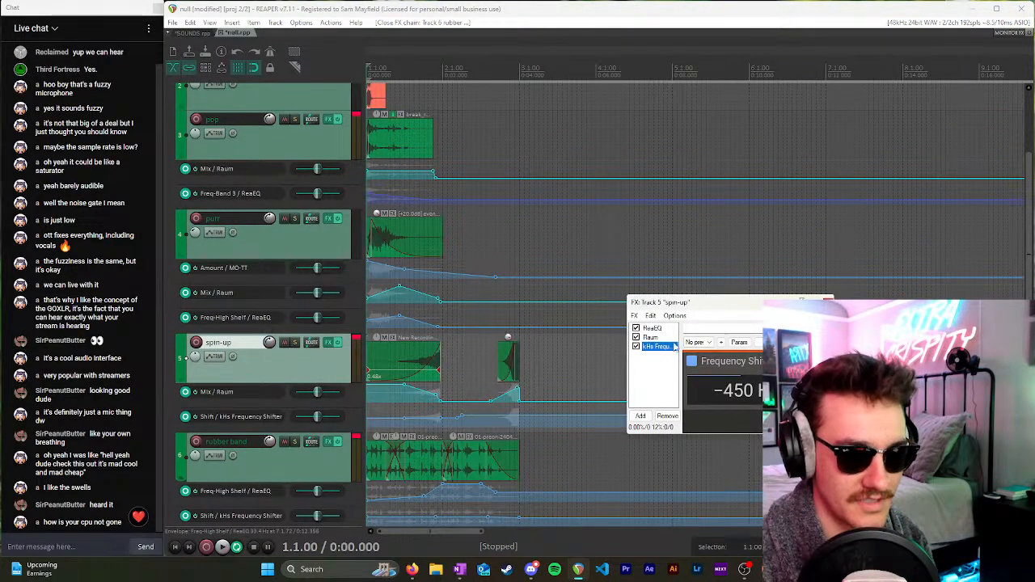
{"action": "left_click", "coordinate": [652, 327]}
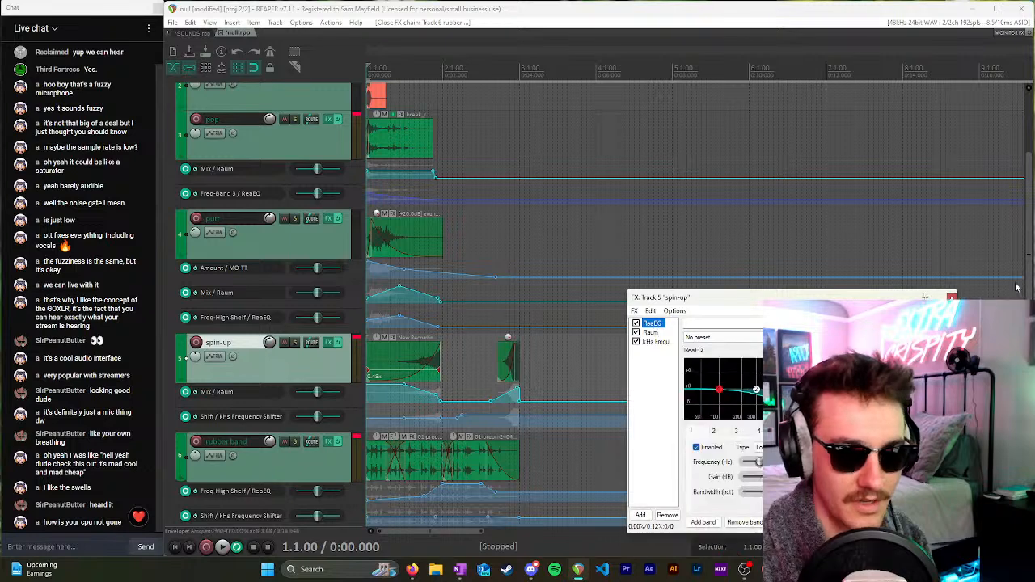
{"action": "left_click", "coordinate": [951, 296]}
Step: View the MO-TT settings in the effects chain of the preon folder's purr track and close the chain
{"action": "scroll", "coordinate": [309, 346], "scroll_direction": "up", "scroll_amount": 3}
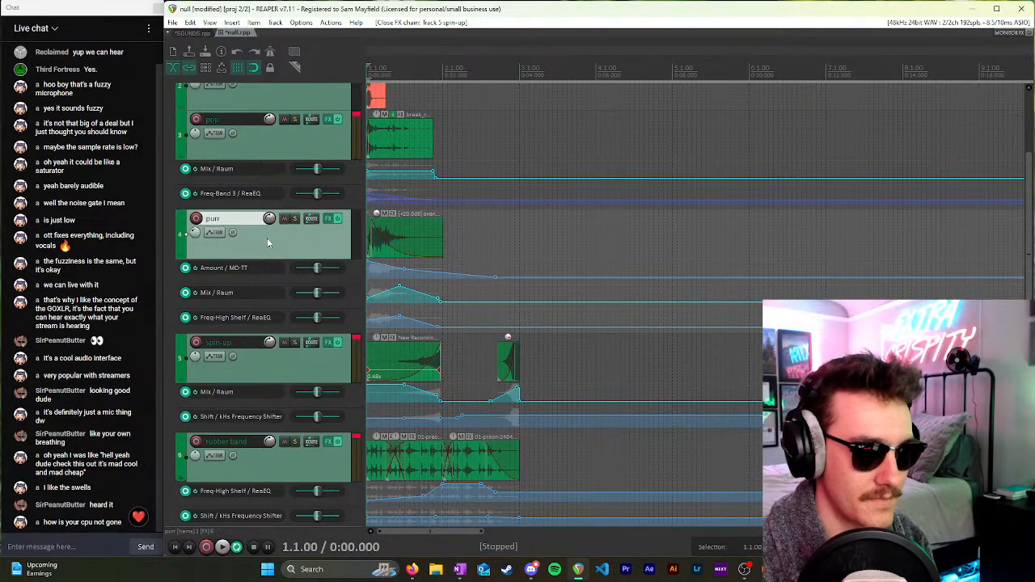
{"action": "left_click", "coordinate": [329, 319]}
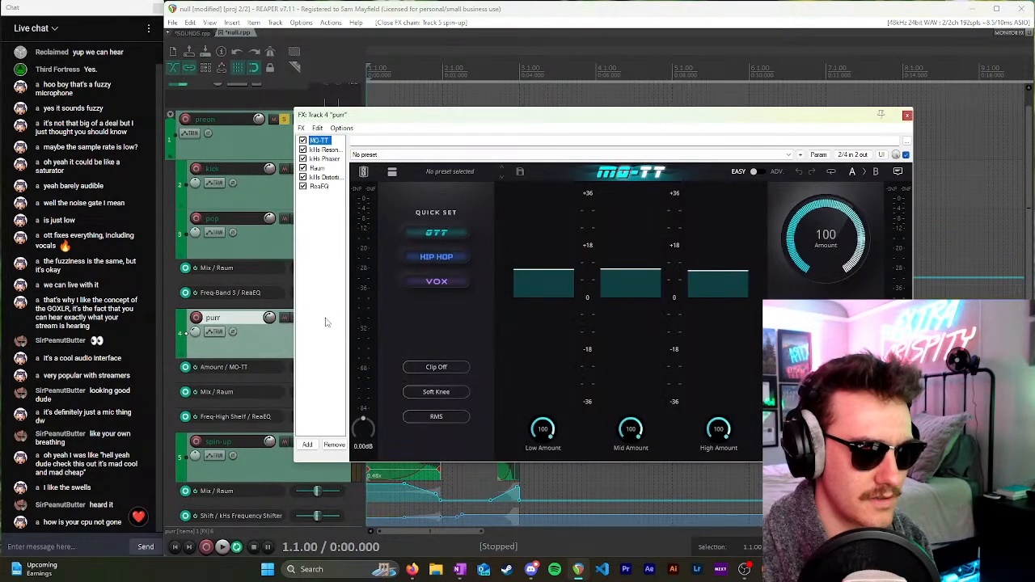
{"action": "left_click", "coordinate": [907, 115]}
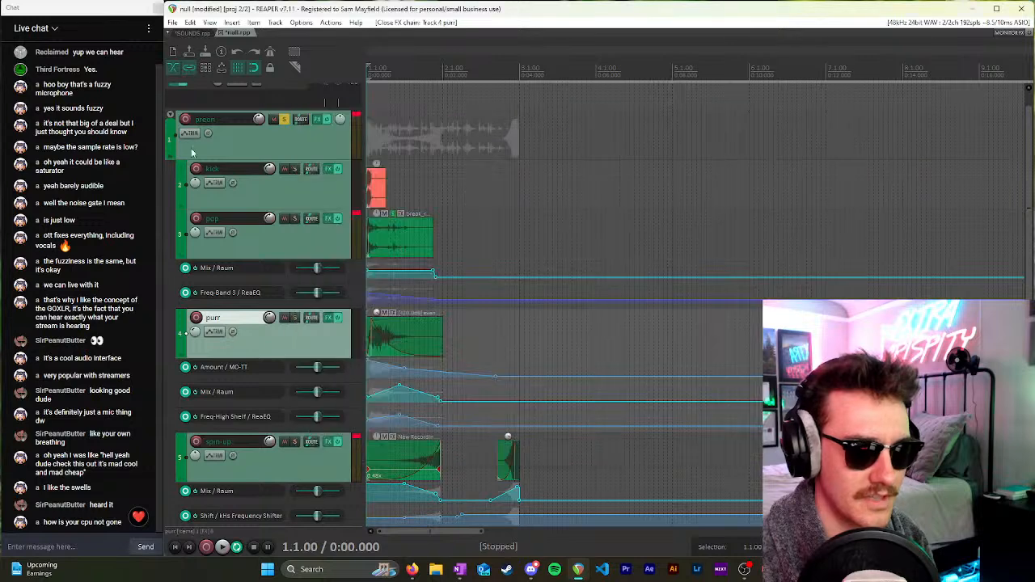
Step: Unsolo and collapse the preon folder, and select the poweron folder track
{"action": "left_click", "coordinate": [284, 120]}
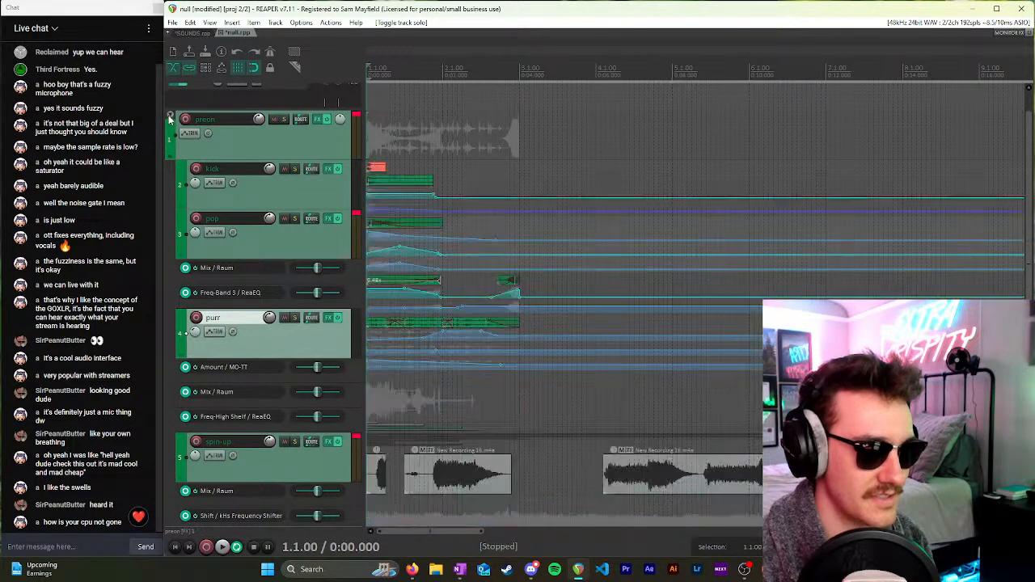
{"action": "left_click", "coordinate": [170, 118]}
{"action": "left_click", "coordinate": [261, 195]}
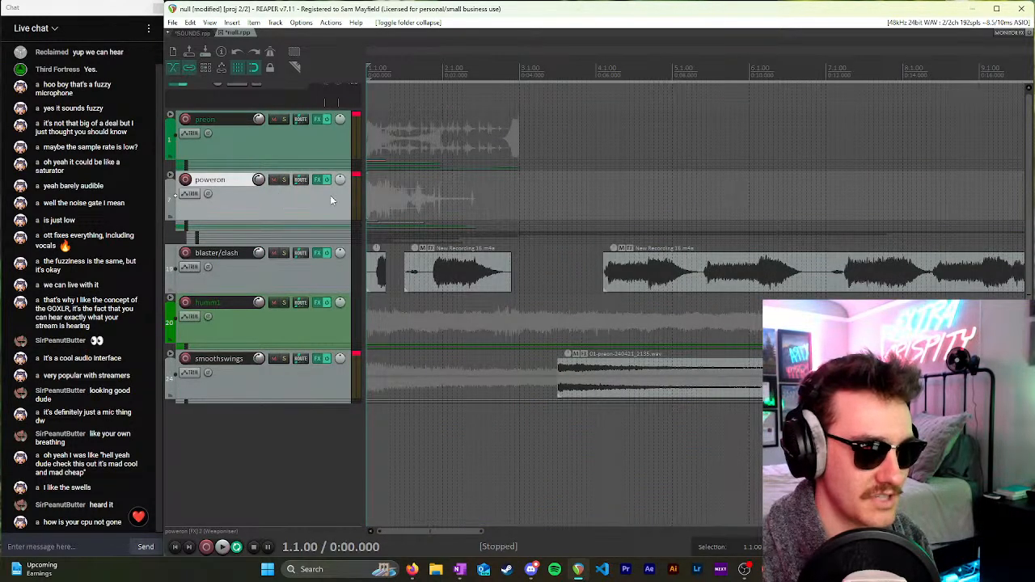
Step: Solo the poweron folder and expand it to show its layers
{"action": "left_click", "coordinate": [284, 179]}
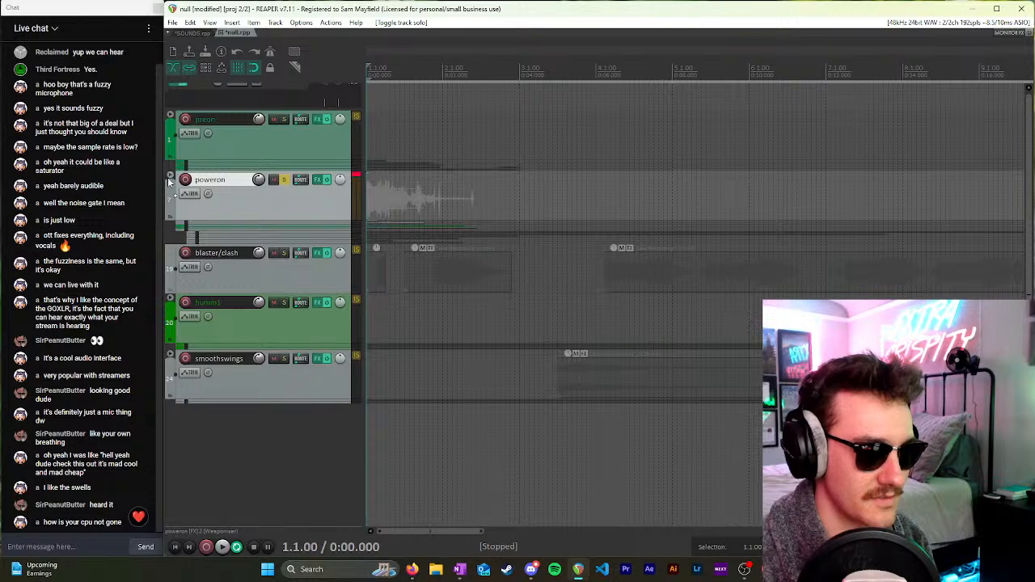
{"action": "left_click", "coordinate": [170, 176]}
{"action": "scroll", "coordinate": [287, 172], "scroll_direction": "down", "scroll_amount": 1}
{"action": "scroll", "coordinate": [287, 171], "scroll_direction": "up", "scroll_amount": 1}
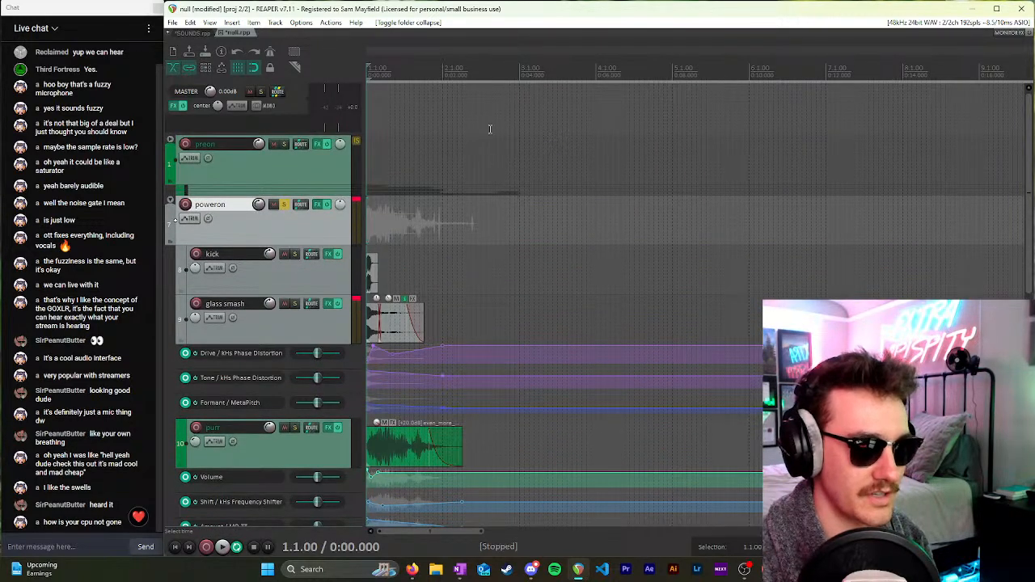
Step: Solo the preon folder, audition its ending from 2.3.00 and unsolo it
{"action": "left_click", "coordinate": [285, 144]}
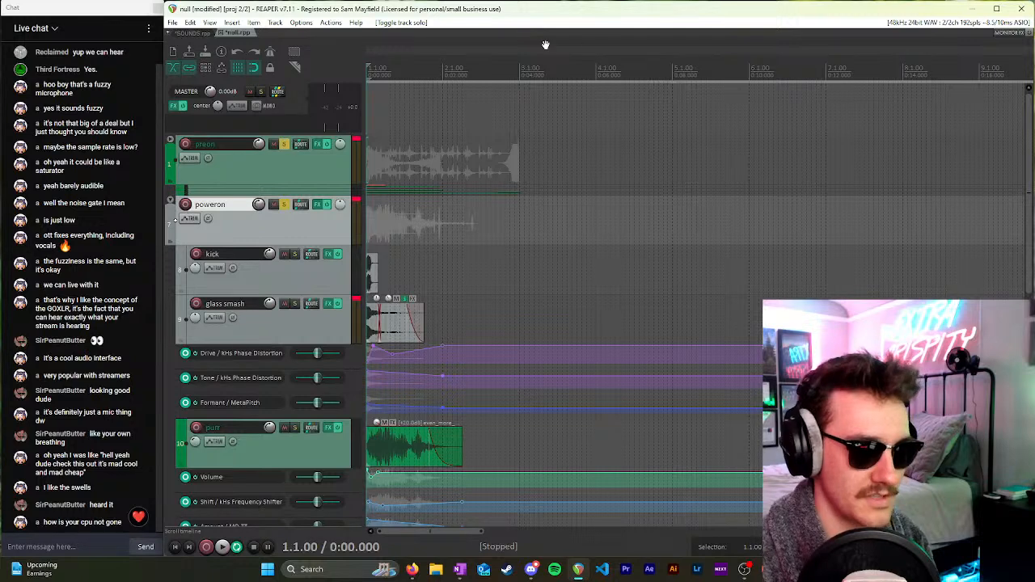
{"action": "left_click", "coordinate": [479, 71]}
{"action": "key", "text": "space"}
{"action": "key", "text": "space"}
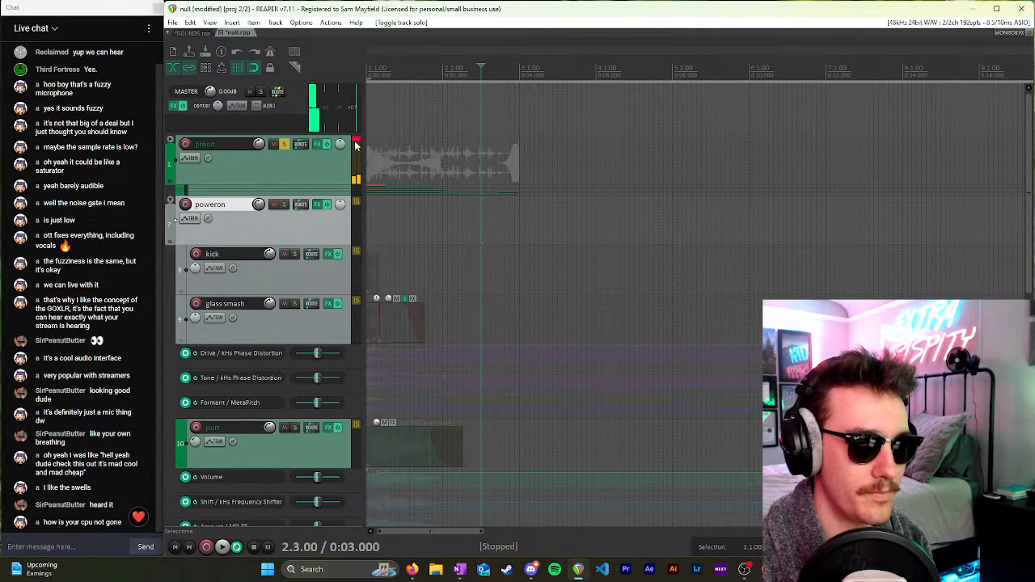
{"action": "left_click", "coordinate": [283, 144]}
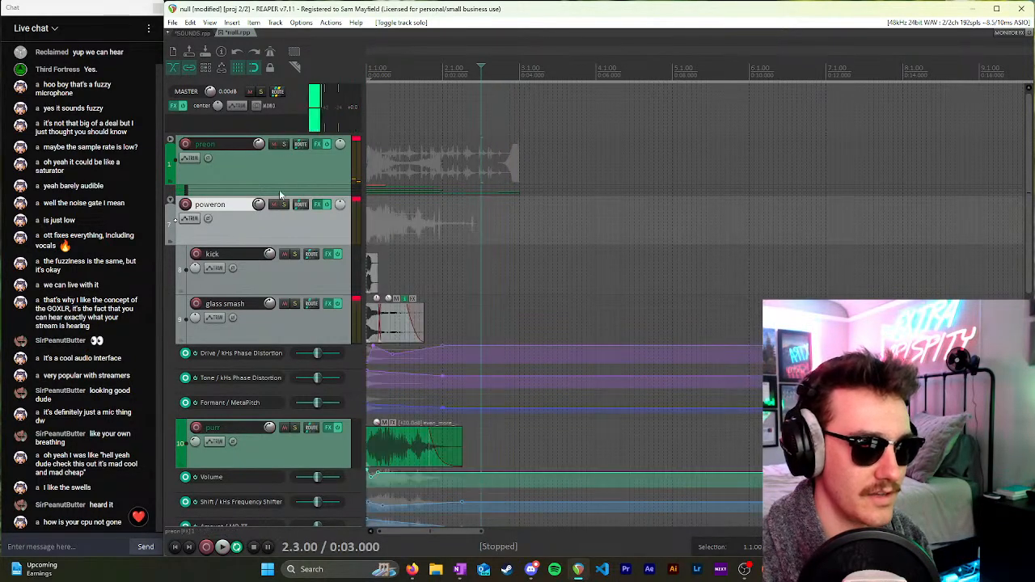
Step: Play the soloed poweron folder from the project start and stop playback
{"action": "left_click", "coordinate": [366, 71]}
{"action": "key", "text": "space"}
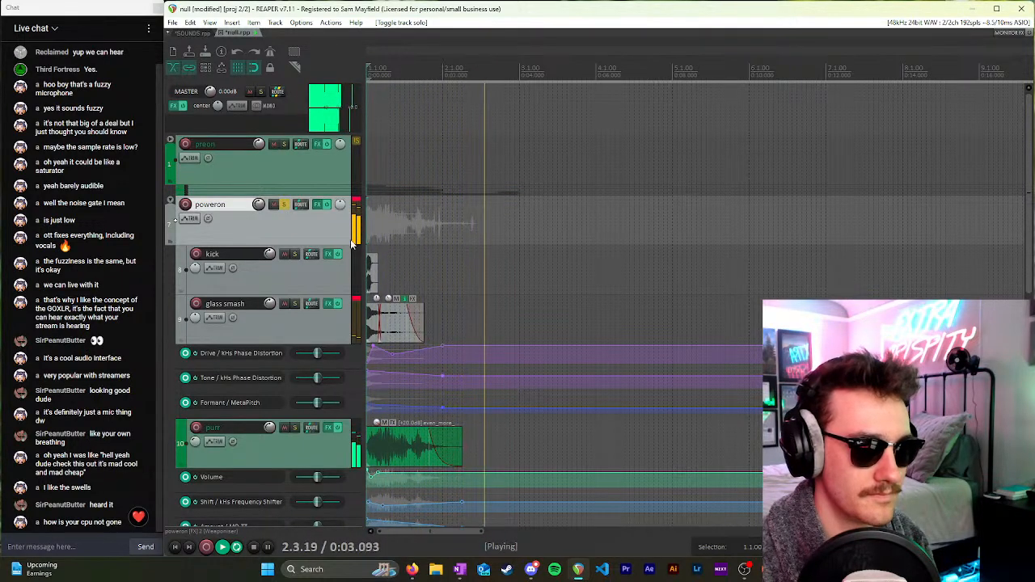
{"action": "key", "text": "space"}
Step: Solo the glass smash track in the poweron folder and audition it with its effects chain open
{"action": "scroll", "coordinate": [335, 226], "scroll_direction": "down", "scroll_amount": 3}
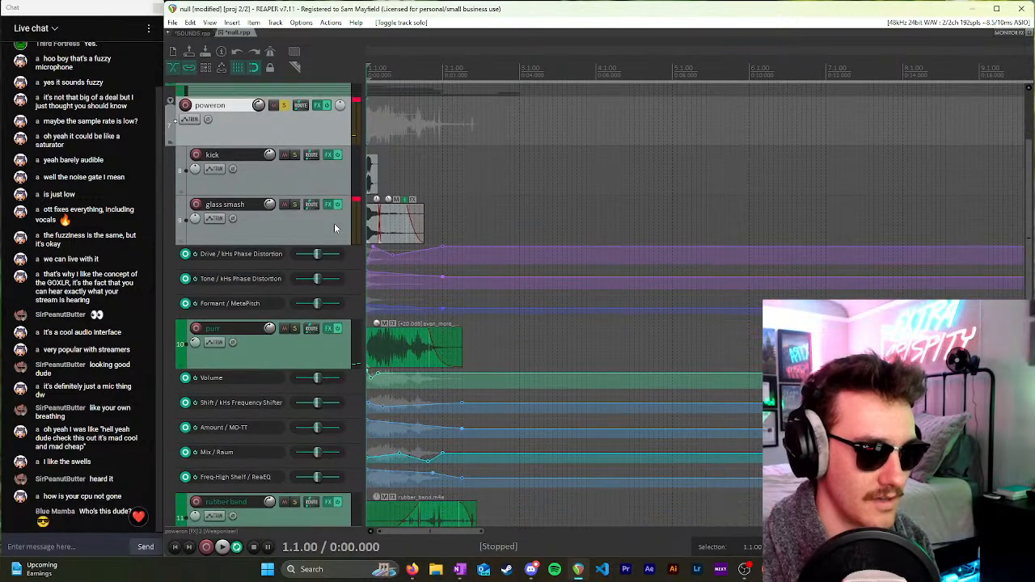
{"action": "scroll", "coordinate": [493, 194], "scroll_direction": "up", "scroll_amount": 5}
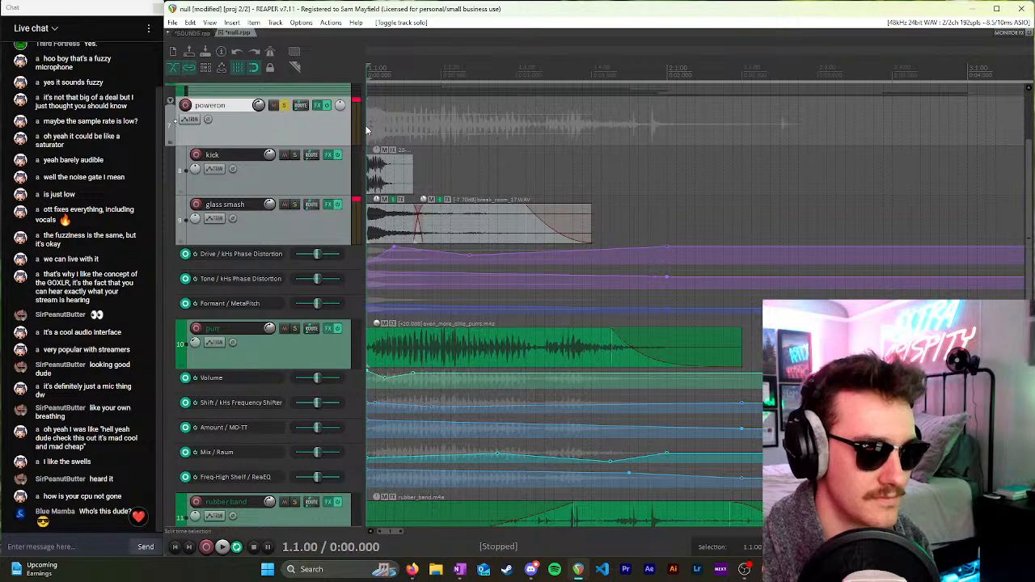
{"action": "scroll", "coordinate": [419, 113], "scroll_direction": "up", "scroll_amount": 3}
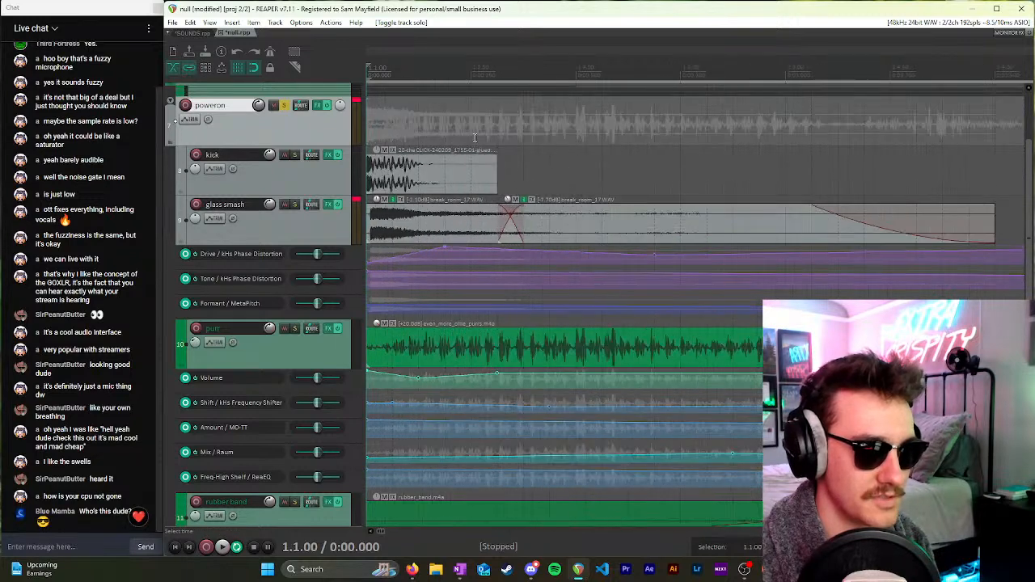
{"action": "left_click", "coordinate": [298, 227]}
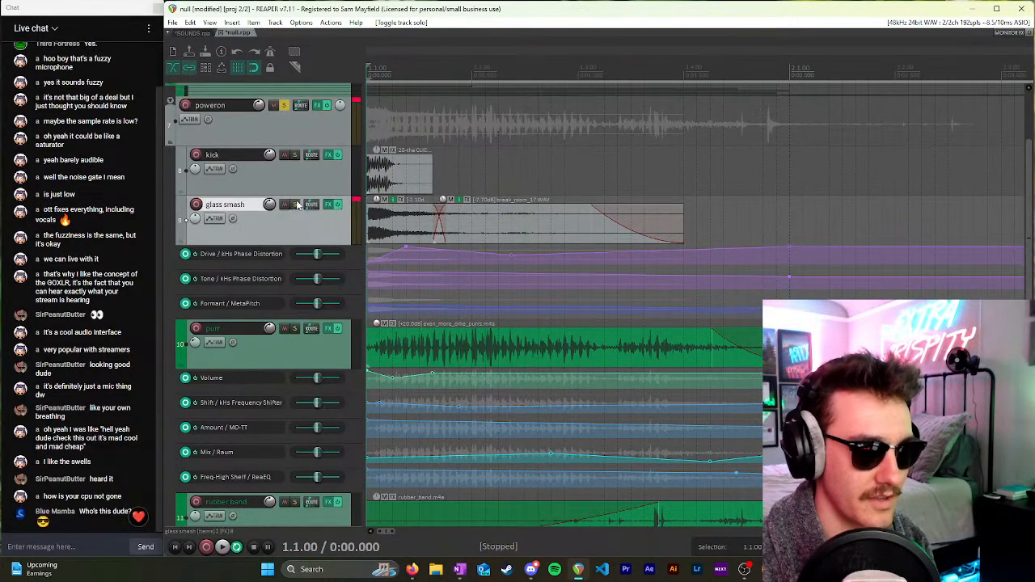
{"action": "left_click", "coordinate": [295, 205]}
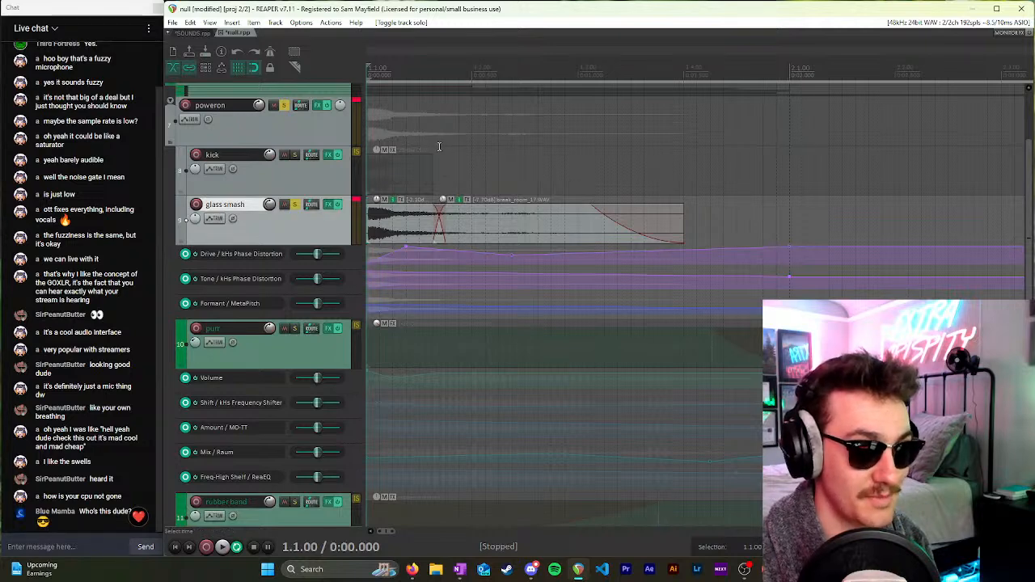
{"action": "scroll", "coordinate": [494, 143], "scroll_direction": "down", "scroll_amount": 2}
{"action": "left_click", "coordinate": [327, 204]}
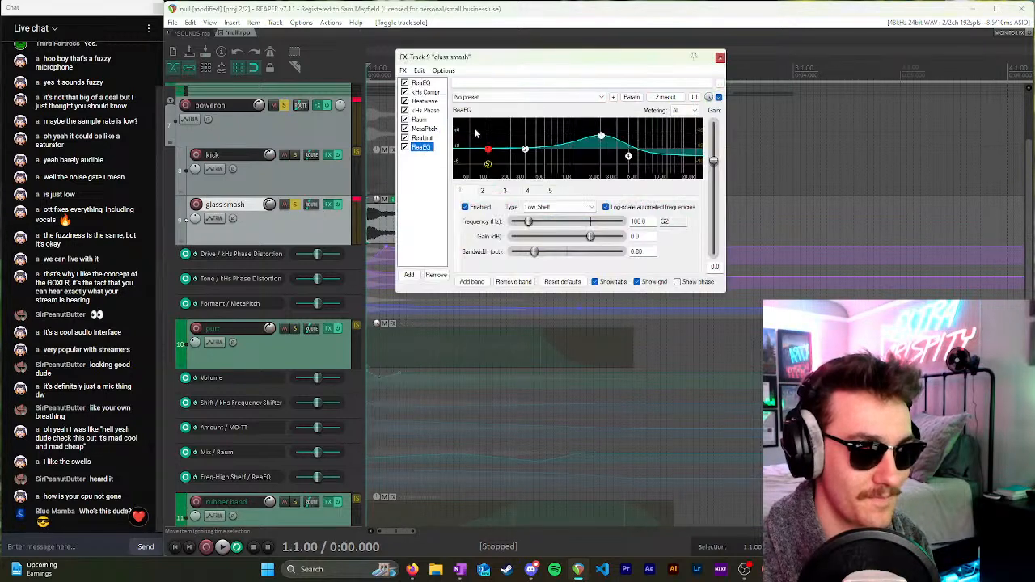
{"action": "left_click_drag", "start_coordinate": [481, 58], "coordinate": [724, 75]}
{"action": "key", "text": "space"}
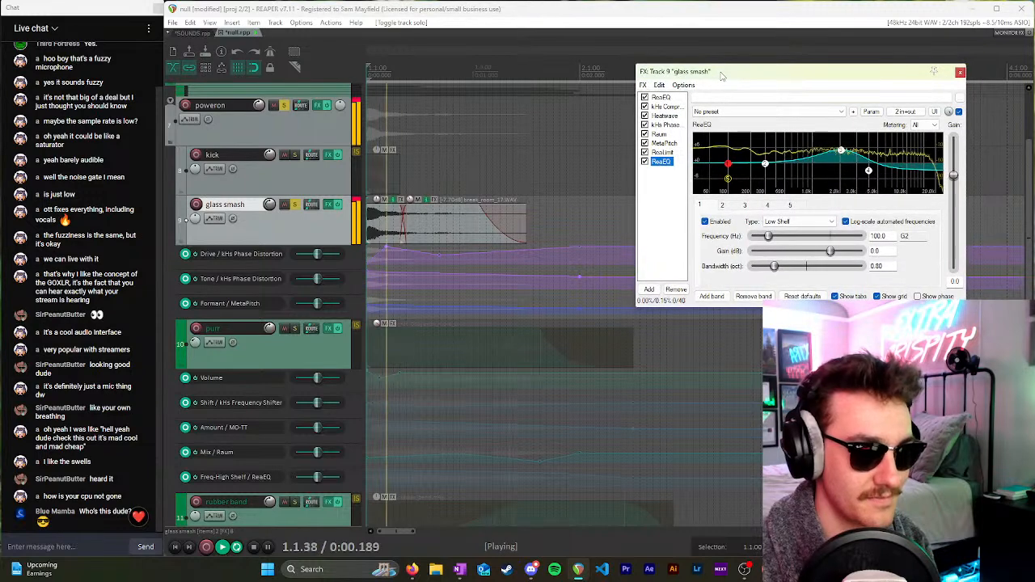
{"action": "key", "text": "space"}
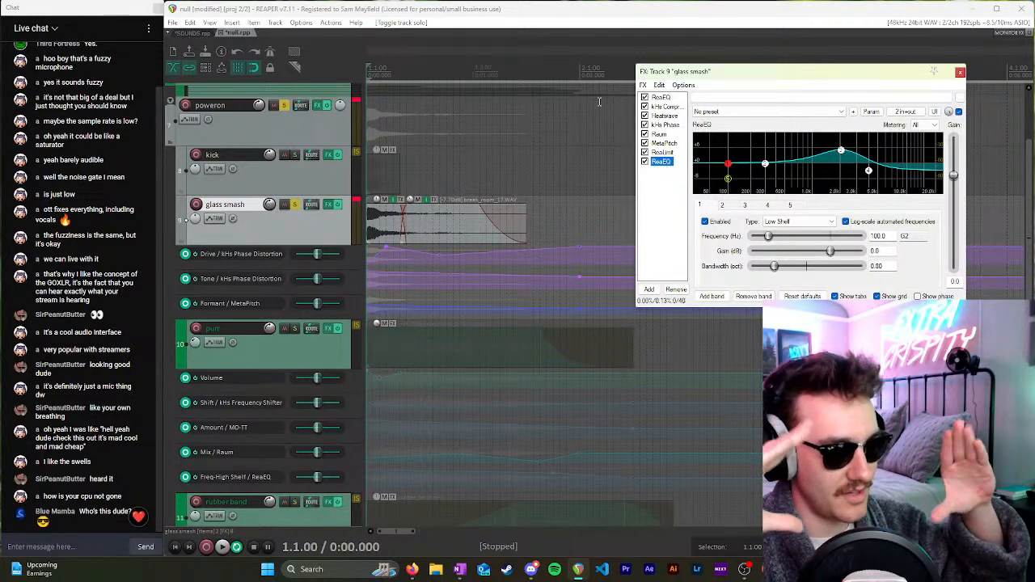
Step: Examine the kHs Compressor settings in the glass smash effects chain, close the chain and unsolo the track
{"action": "left_click", "coordinate": [666, 108]}
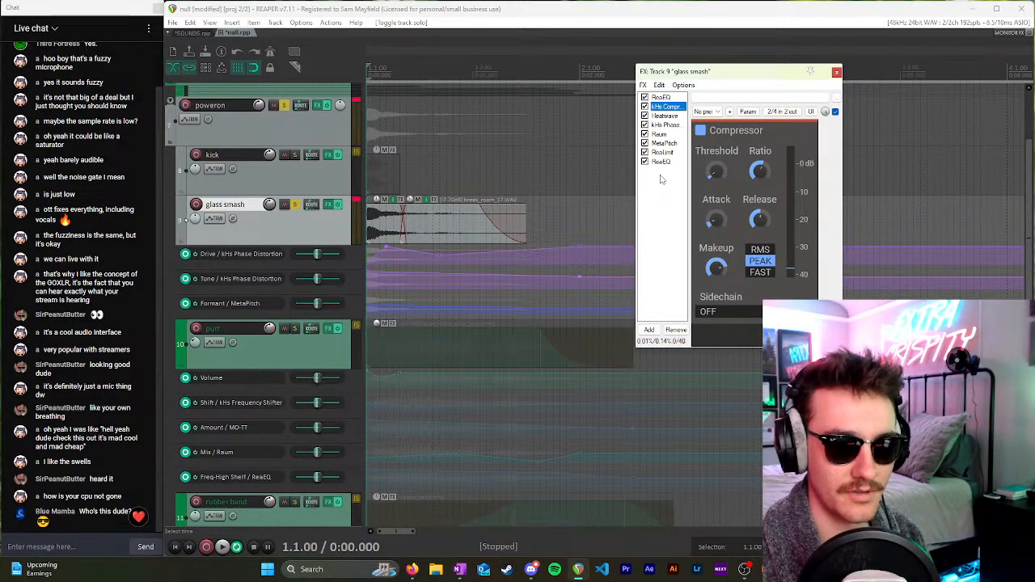
{"action": "scroll", "coordinate": [446, 246], "scroll_direction": "up", "scroll_amount": 2}
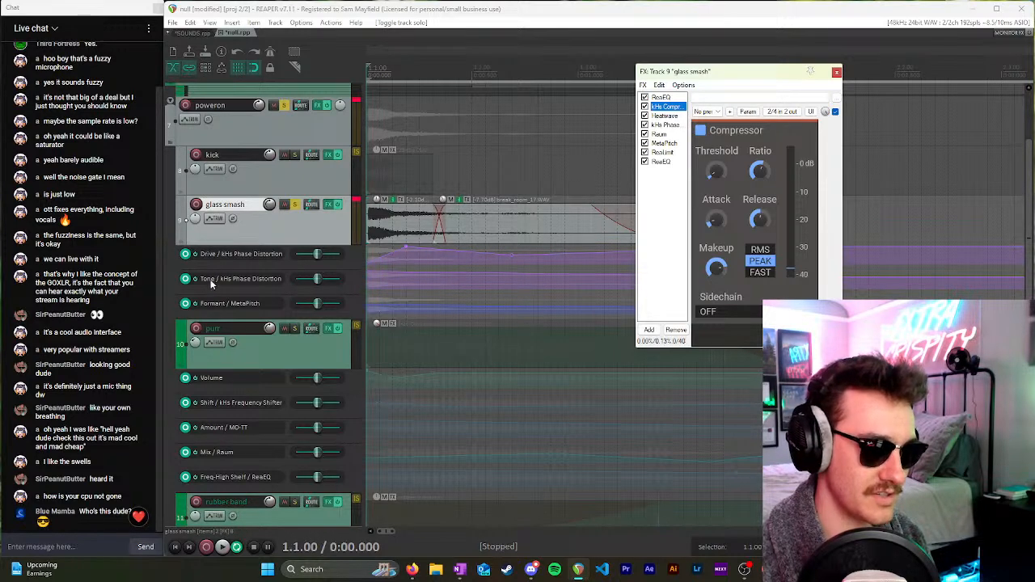
{"action": "scroll", "coordinate": [525, 281], "scroll_direction": "down", "scroll_amount": 4}
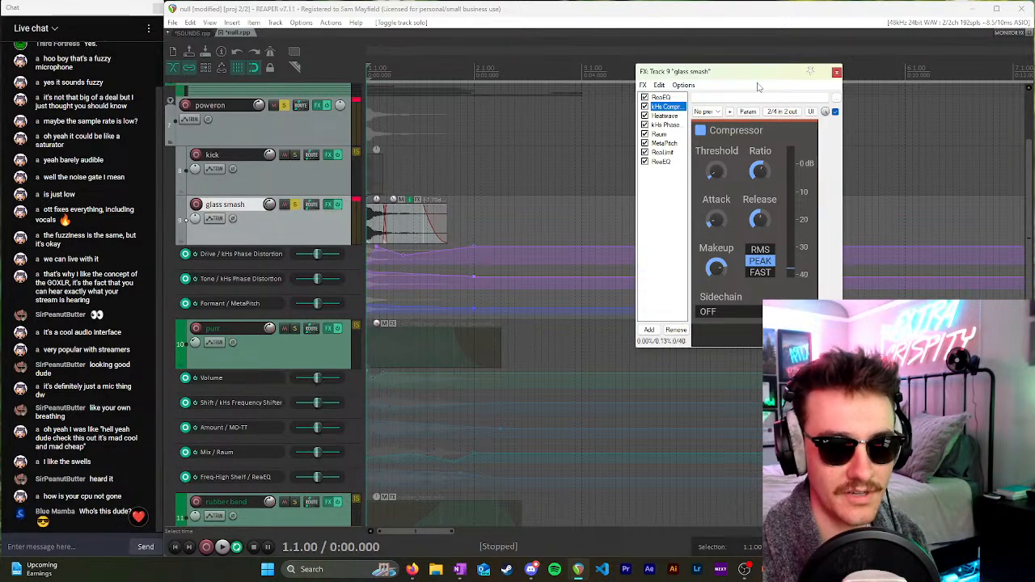
{"action": "left_click", "coordinate": [837, 73]}
{"action": "left_click", "coordinate": [294, 204]}
{"action": "scroll", "coordinate": [294, 202], "scroll_direction": "down", "scroll_amount": 1}
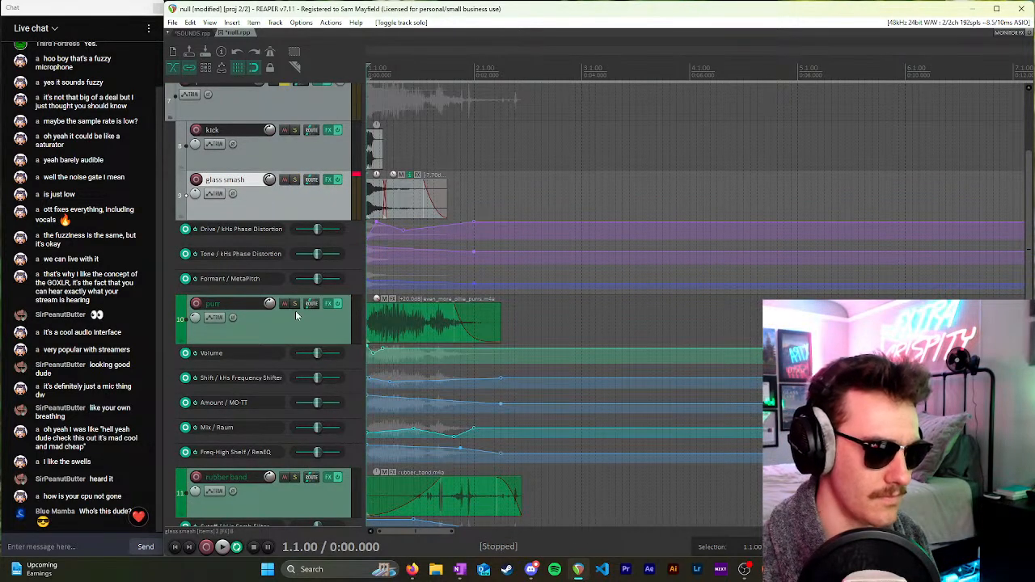
Step: Audition the poweron folder's purr track in solo with its effects active, and unsolo it
{"action": "left_click", "coordinate": [294, 305]}
{"action": "scroll", "coordinate": [299, 316], "scroll_direction": "down", "scroll_amount": 3}
{"action": "key", "text": "space"}
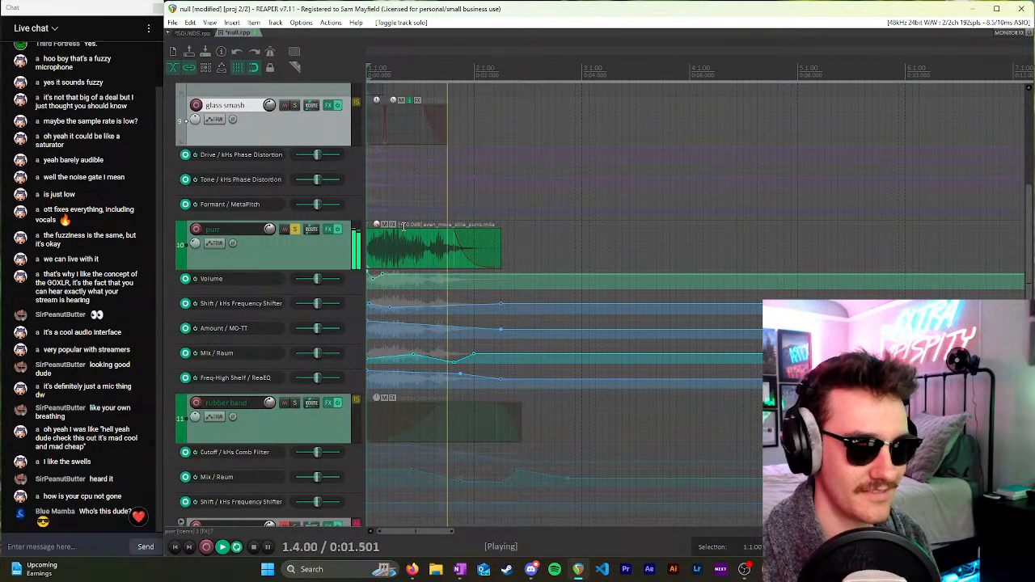
{"action": "left_click", "coordinate": [294, 229]}
{"action": "key", "text": "space"}
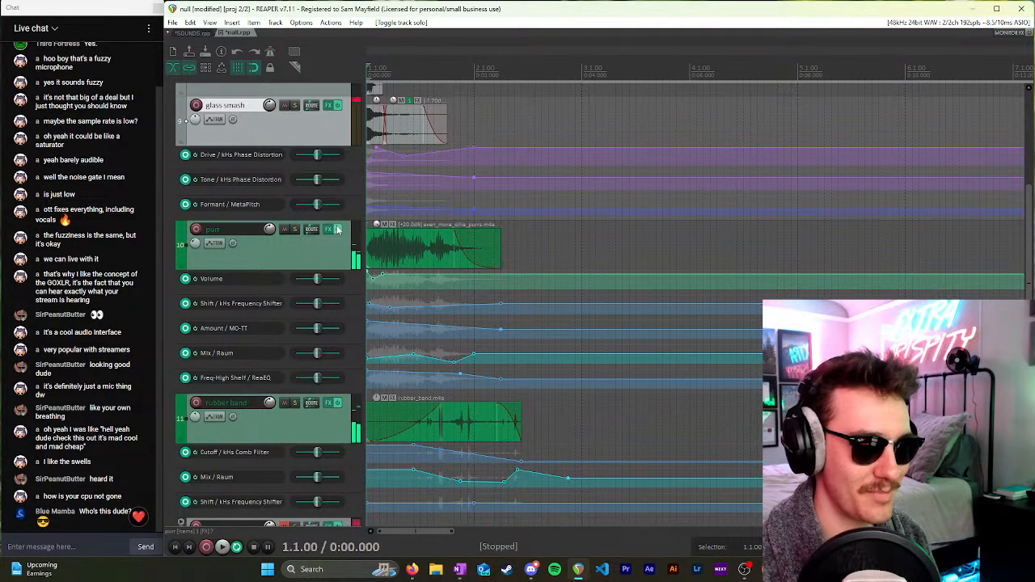
Step: Audition the soloed purr track with its effects bypassed, unsolo it and re-enable the effects
{"action": "left_click", "coordinate": [295, 229]}
{"action": "key", "text": "space"}
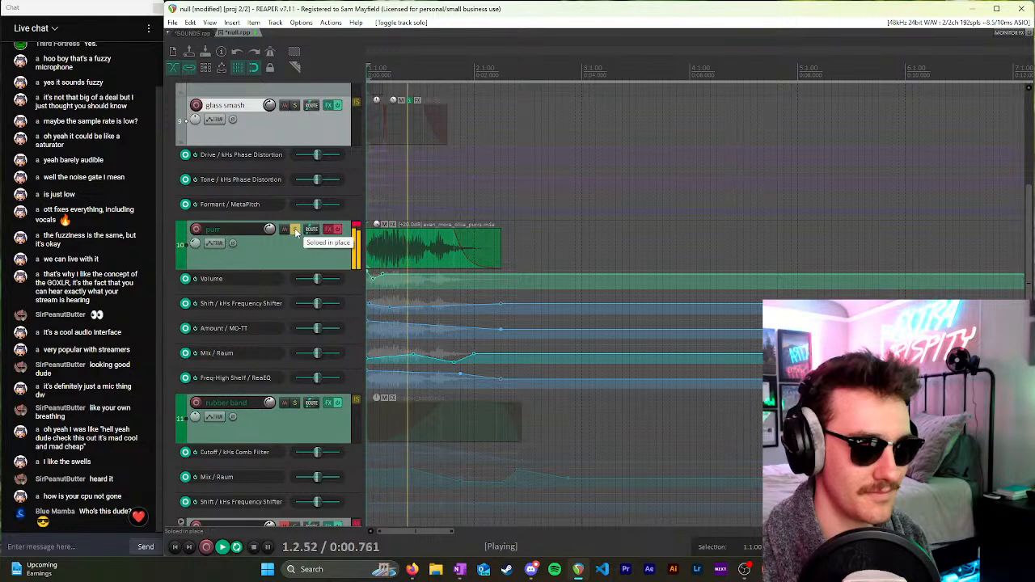
{"action": "key", "text": "space"}
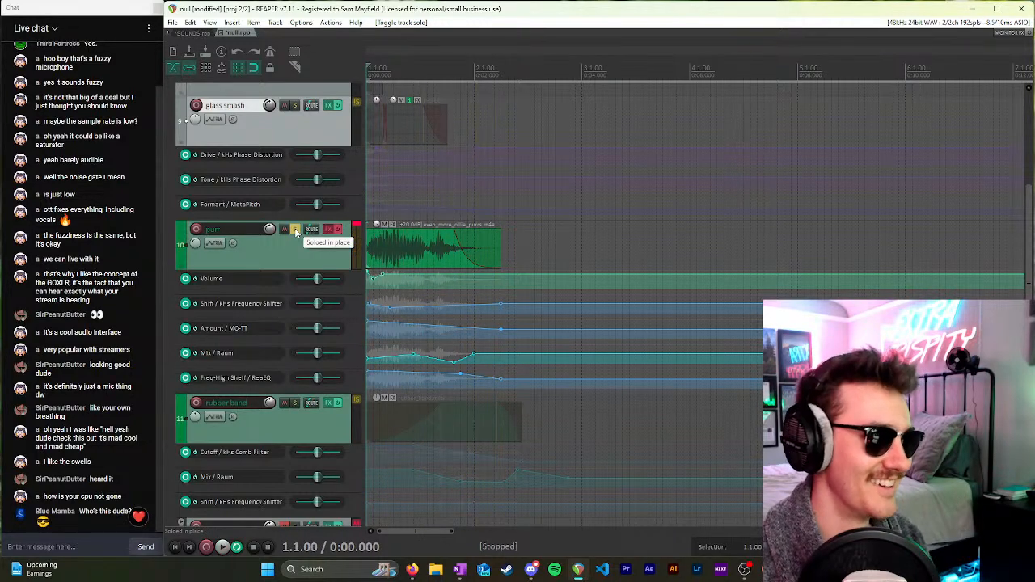
{"action": "left_click", "coordinate": [294, 229]}
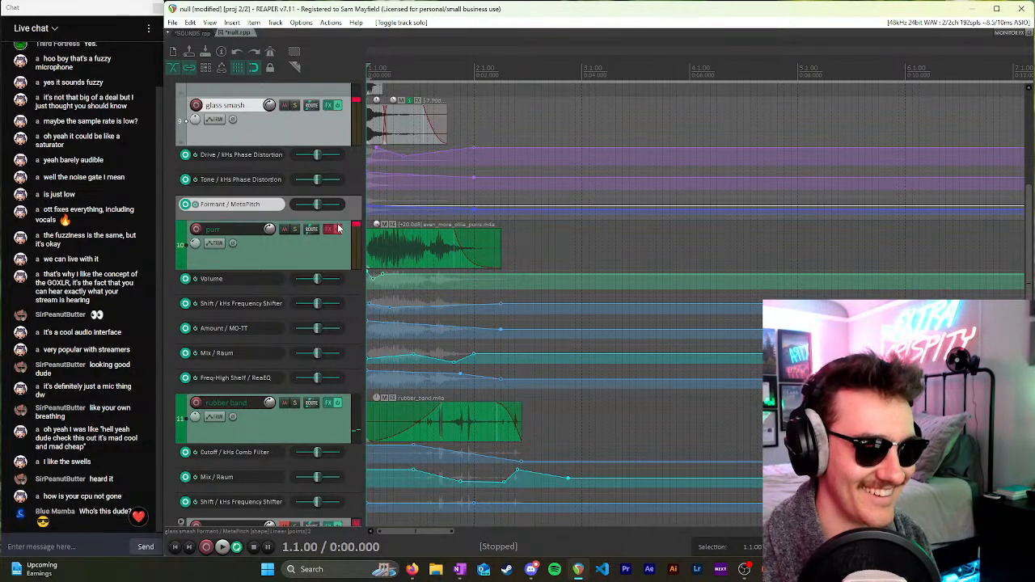
{"action": "left_click", "coordinate": [324, 247]}
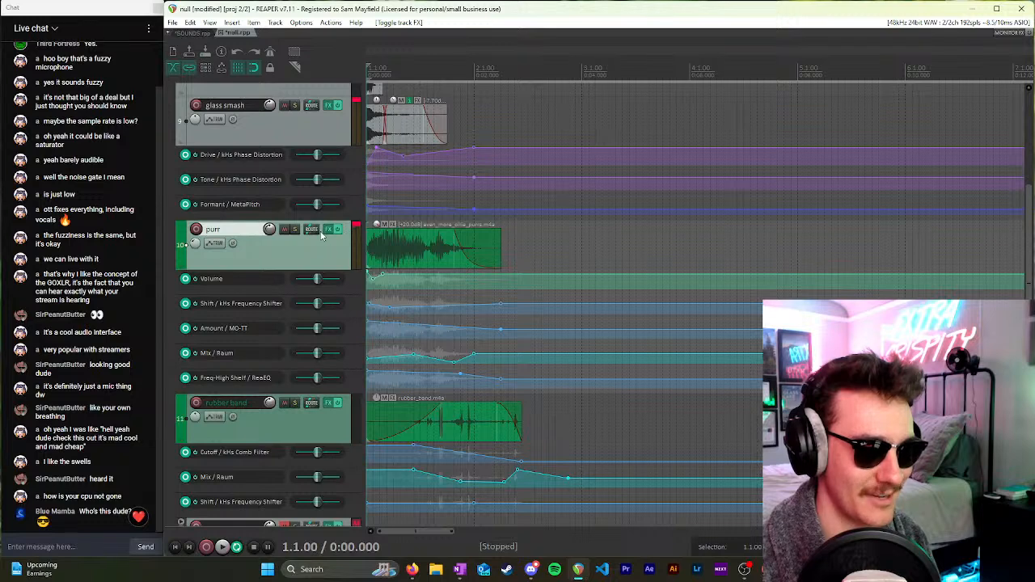
Step: Solo the rubber band track in the poweron folder, play it from the project start and unsolo it
{"action": "scroll", "coordinate": [321, 235], "scroll_direction": "down", "scroll_amount": 3}
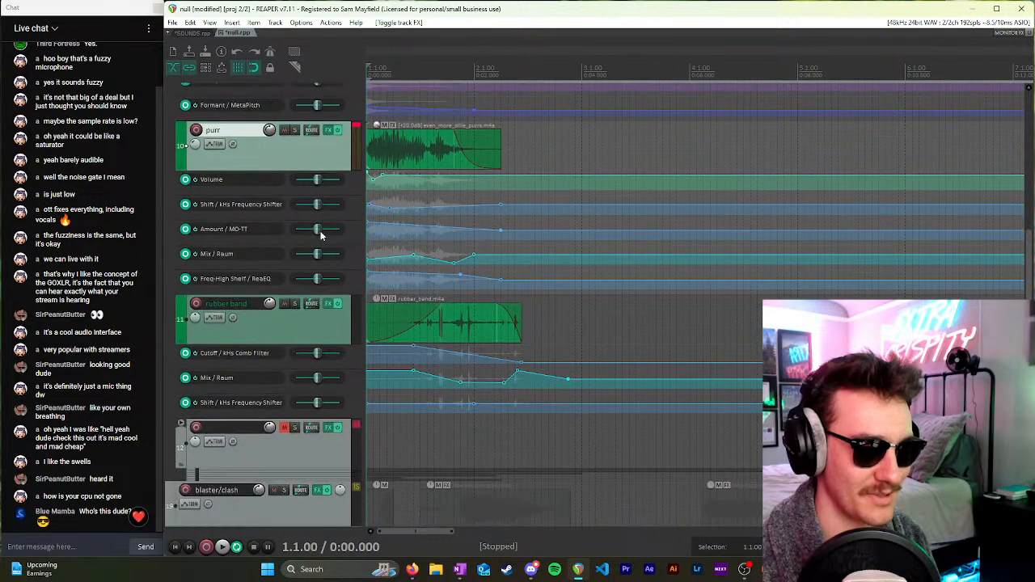
{"action": "left_click", "coordinate": [294, 305]}
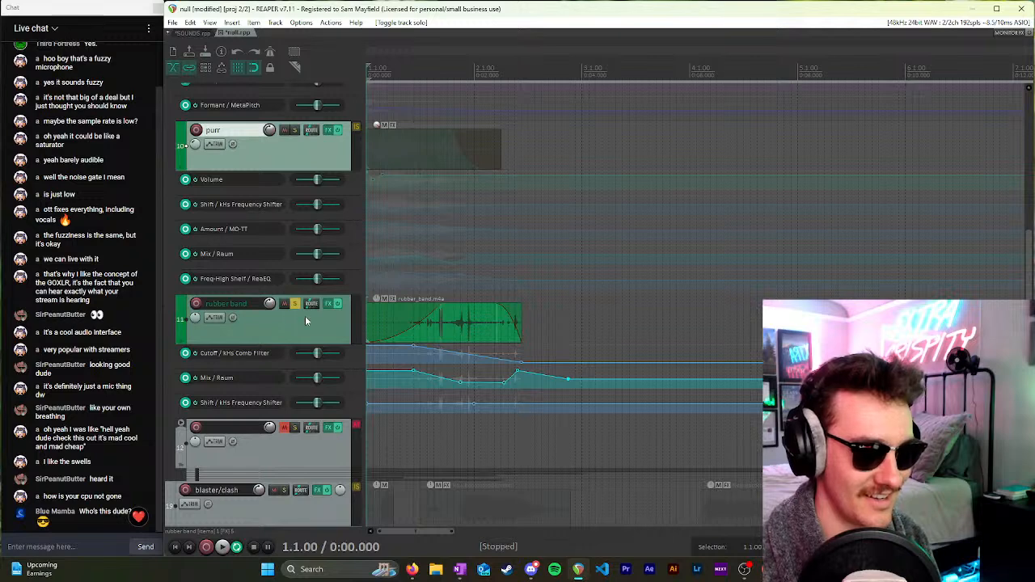
{"action": "key", "text": "space"}
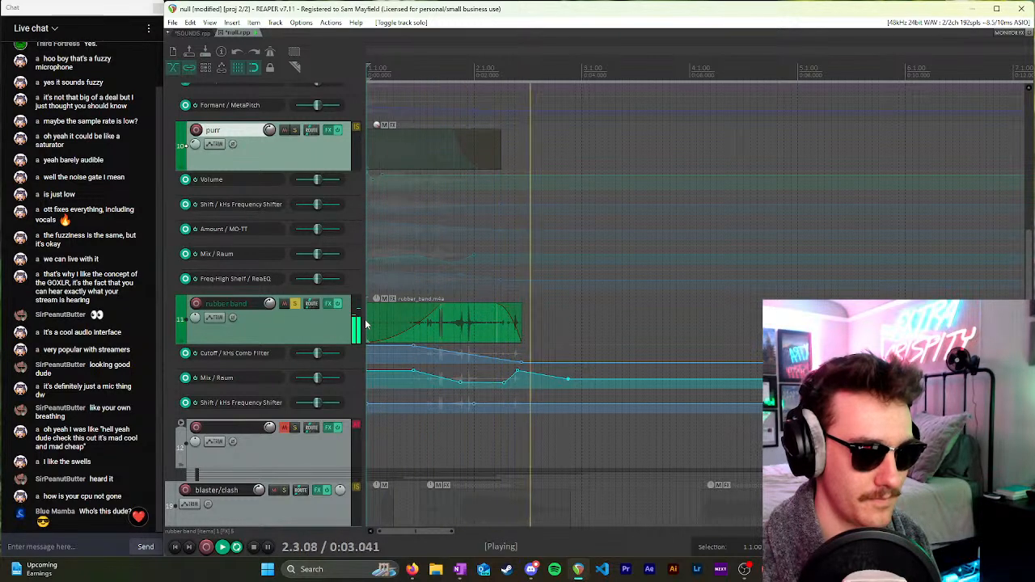
{"action": "key", "text": "space"}
{"action": "left_click", "coordinate": [294, 304]}
Step: Unsolo the rubber band track, examine the Chroma plug-in in its effects chain and close the chain
{"action": "left_click", "coordinate": [328, 304]}
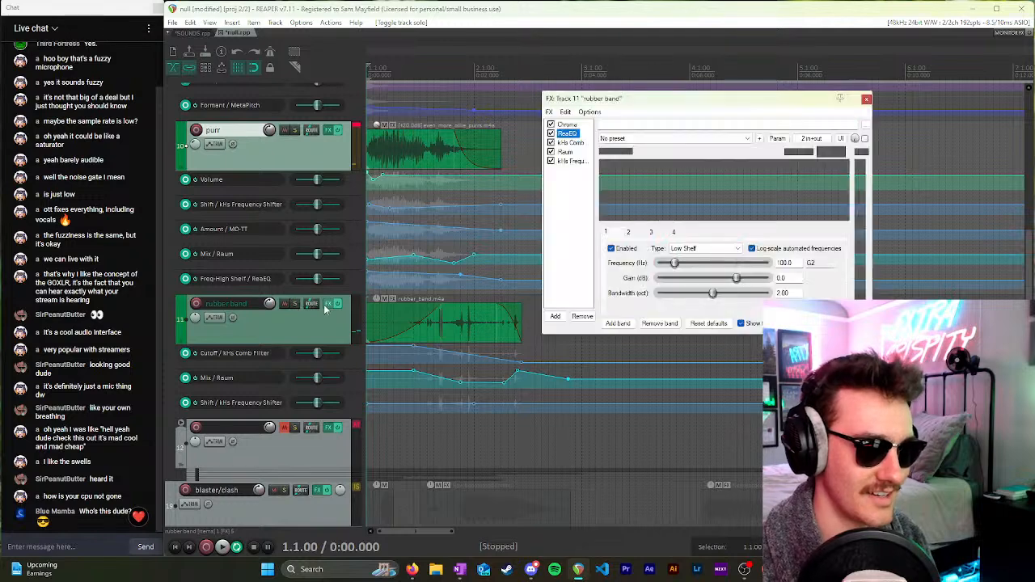
{"action": "left_click_drag", "start_coordinate": [746, 99], "coordinate": [549, 49]}
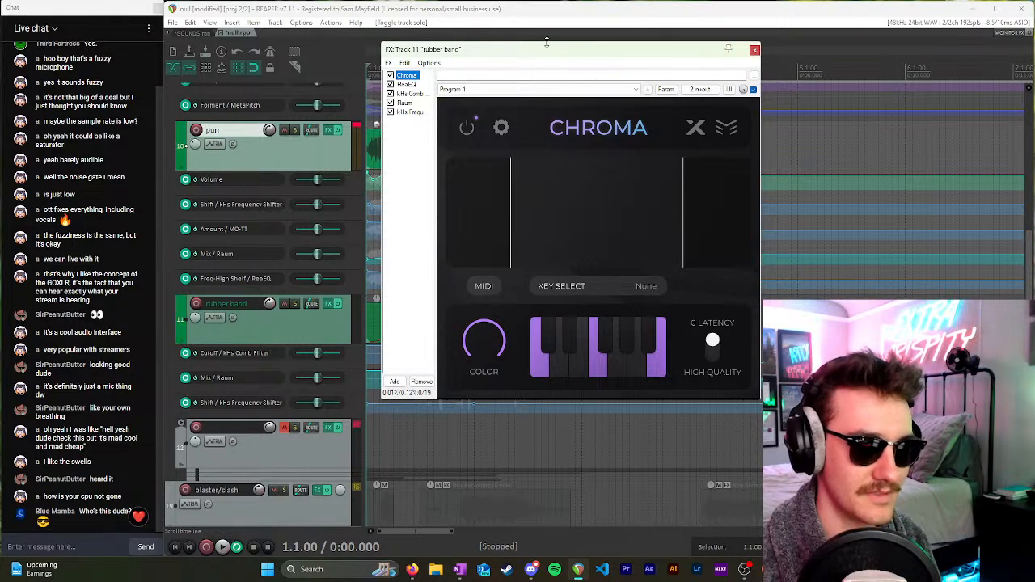
{"action": "left_click_drag", "start_coordinate": [576, 57], "coordinate": [657, 77]}
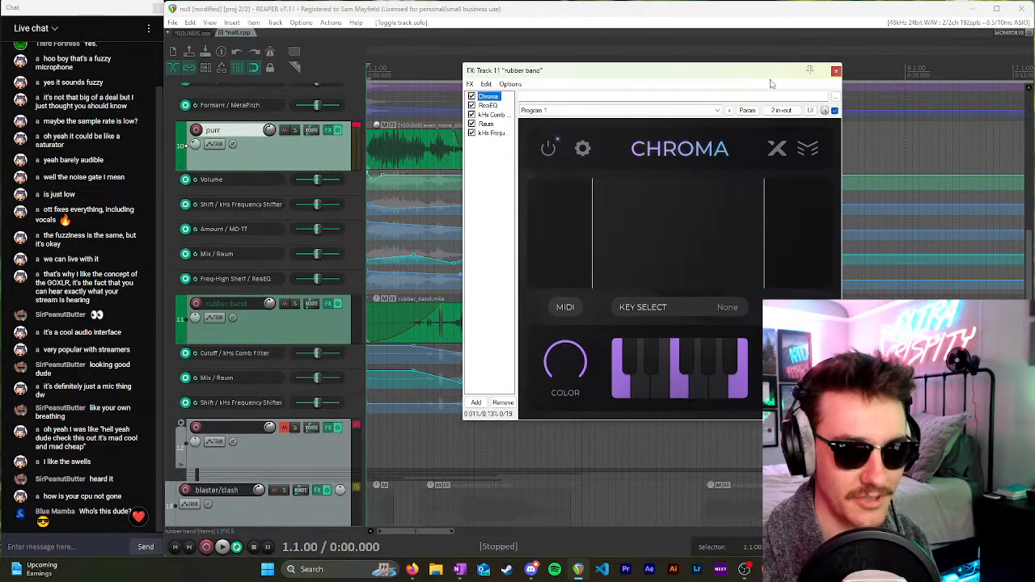
{"action": "left_click", "coordinate": [836, 73]}
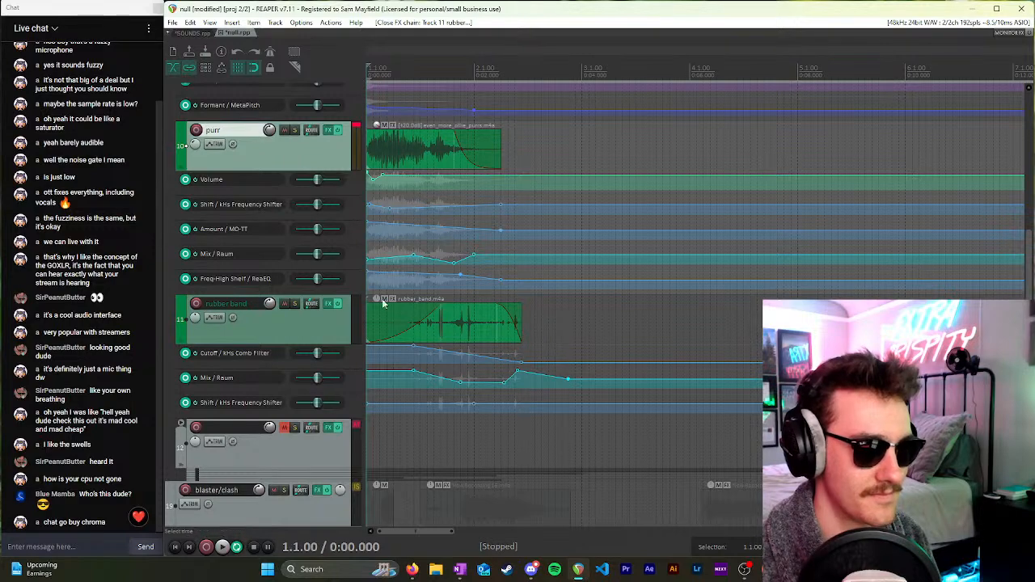
Step: Look over the poweron folder's kick, glass smash, purr and rubber band tracks with their items and automation envelopes
{"action": "scroll", "coordinate": [307, 301], "scroll_direction": "up", "scroll_amount": 5}
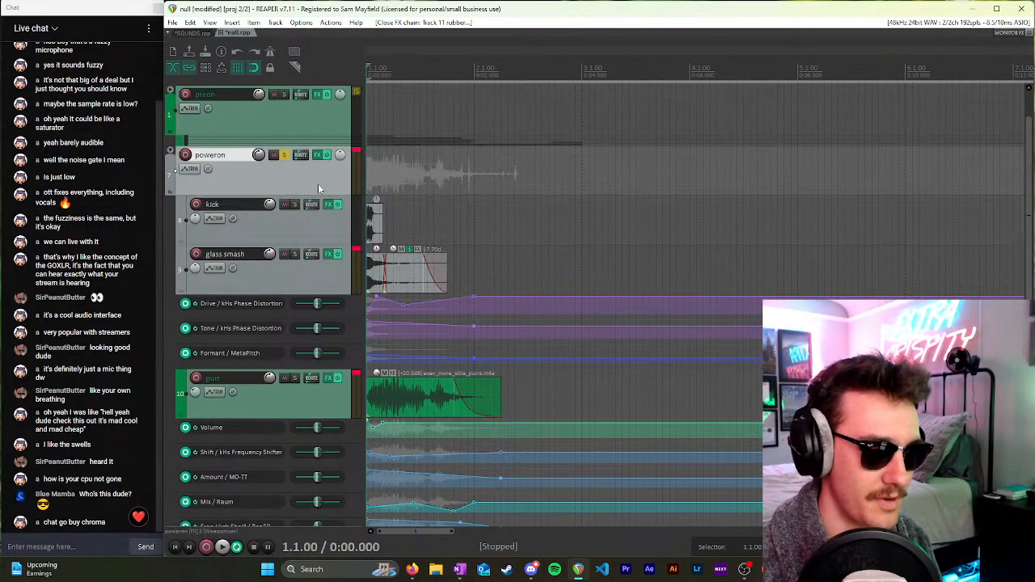
{"action": "scroll", "coordinate": [311, 324], "scroll_direction": "down", "scroll_amount": 3}
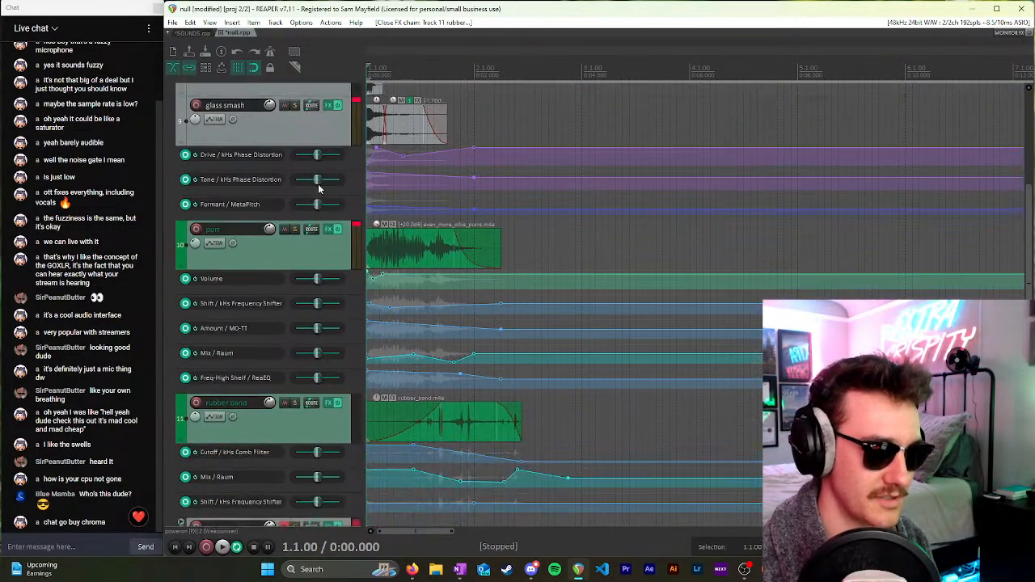
{"action": "left_click", "coordinate": [302, 425]}
{"action": "scroll", "coordinate": [303, 425], "scroll_direction": "up", "scroll_amount": 3}
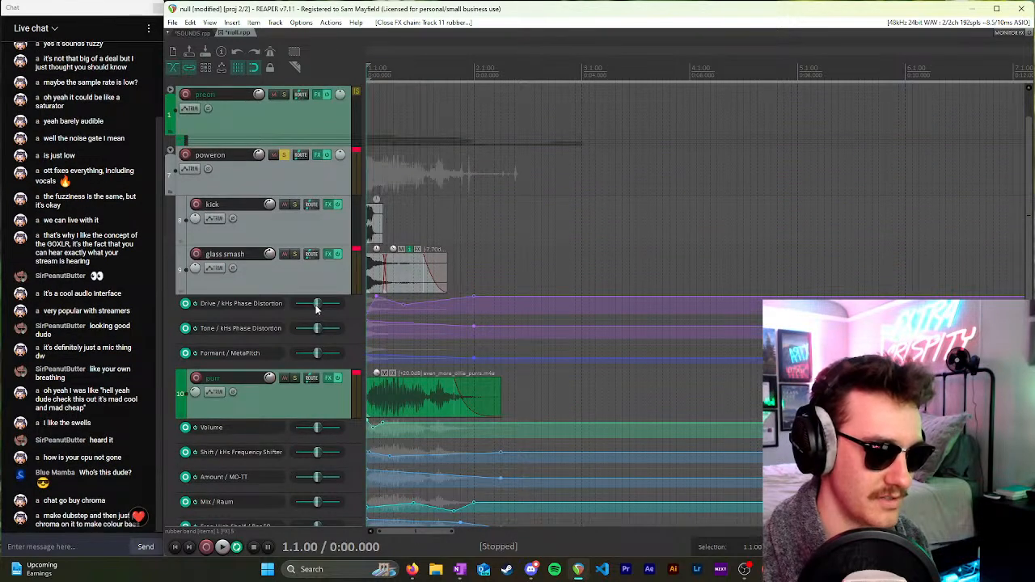
{"action": "scroll", "coordinate": [310, 272], "scroll_direction": "down", "scroll_amount": 5}
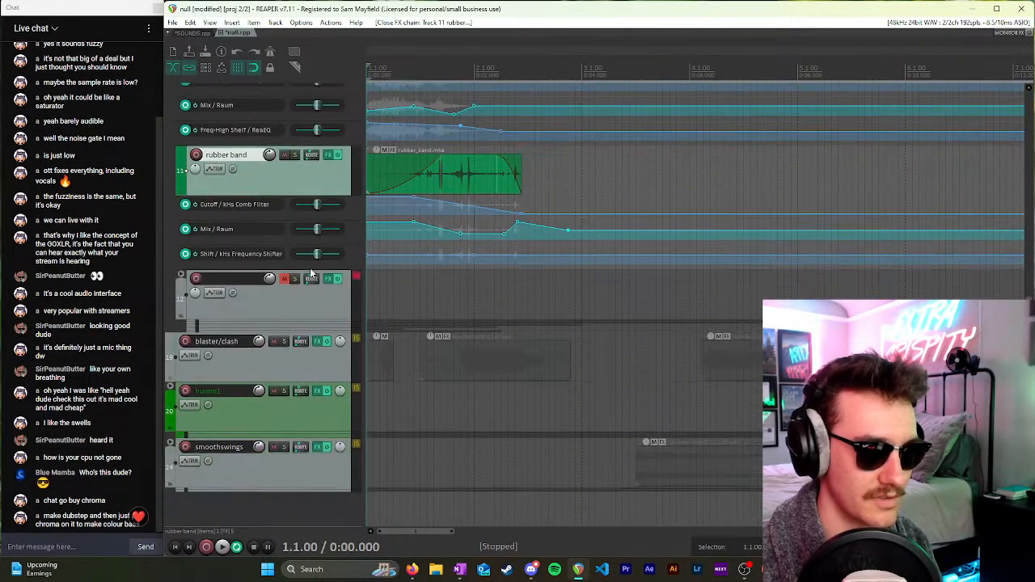
{"action": "scroll", "coordinate": [309, 273], "scroll_direction": "up", "scroll_amount": 5}
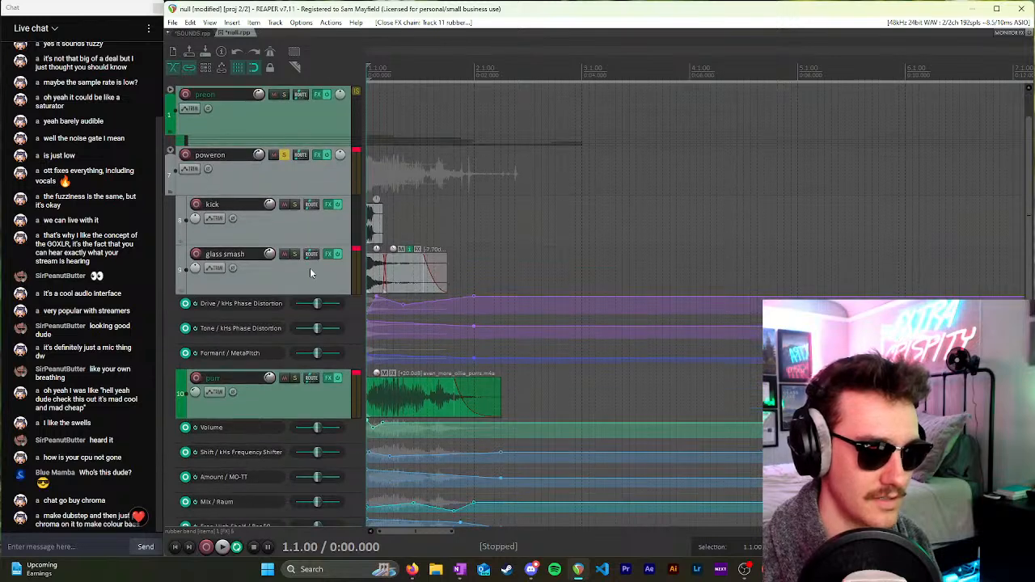
{"action": "scroll", "coordinate": [312, 274], "scroll_direction": "down", "scroll_amount": 3}
{"action": "scroll", "coordinate": [575, 133], "scroll_direction": "down", "scroll_amount": 4}
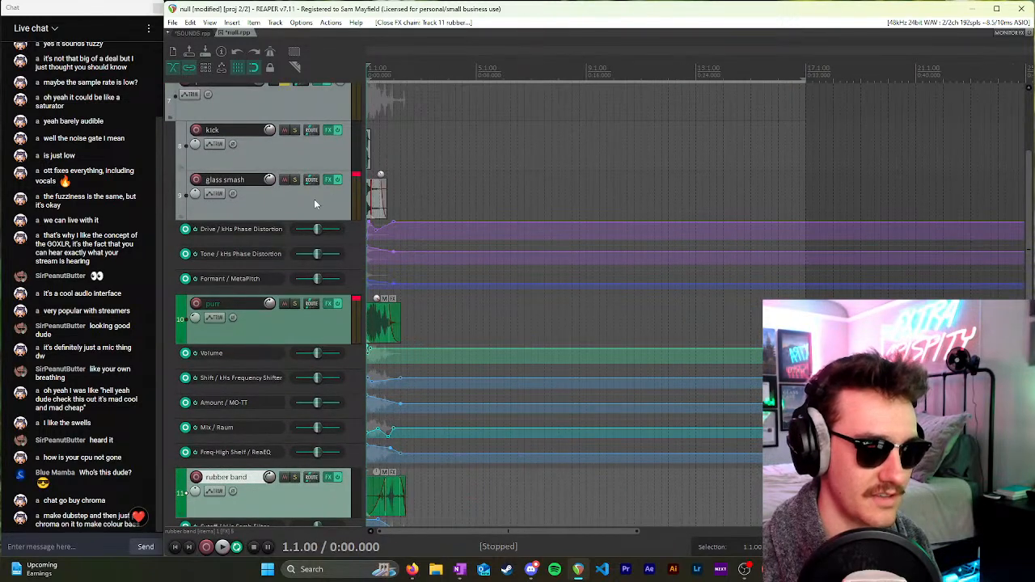
{"action": "scroll", "coordinate": [316, 203], "scroll_direction": "up", "scroll_amount": 1}
{"action": "scroll", "coordinate": [370, 197], "scroll_direction": "up", "scroll_amount": 4}
Step: Review the poweron folder's layers again and play them together from the project start
{"action": "left_click", "coordinate": [292, 123]}
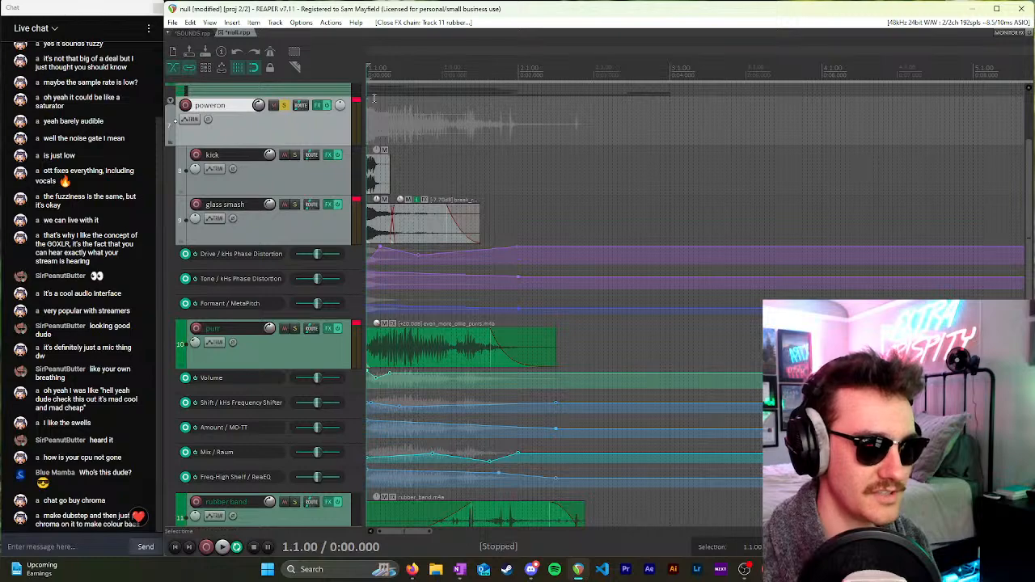
{"action": "scroll", "coordinate": [275, 136], "scroll_direction": "down", "scroll_amount": 3}
{"action": "scroll", "coordinate": [311, 133], "scroll_direction": "down", "scroll_amount": 2}
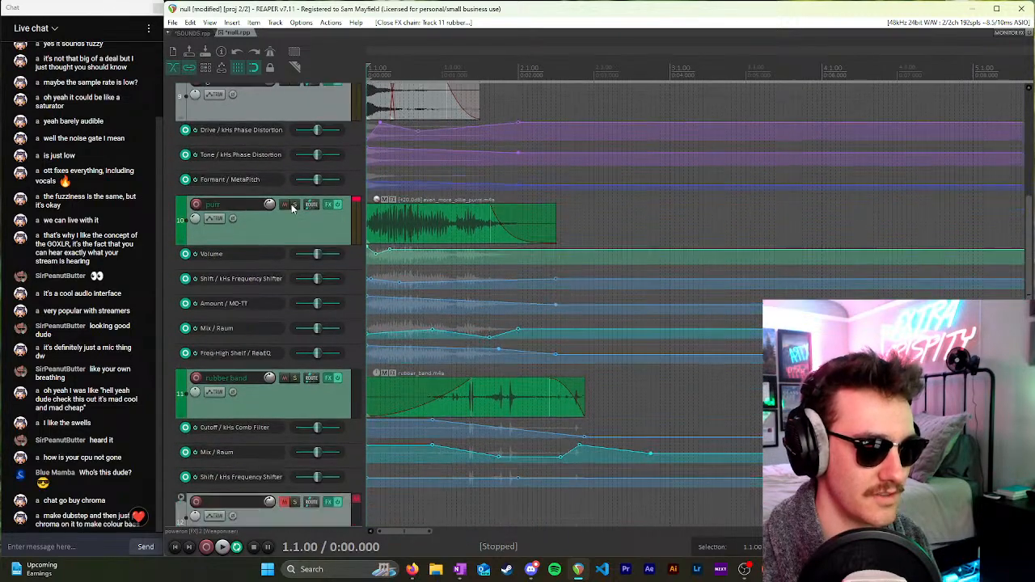
{"action": "scroll", "coordinate": [291, 204], "scroll_direction": "up", "scroll_amount": 4}
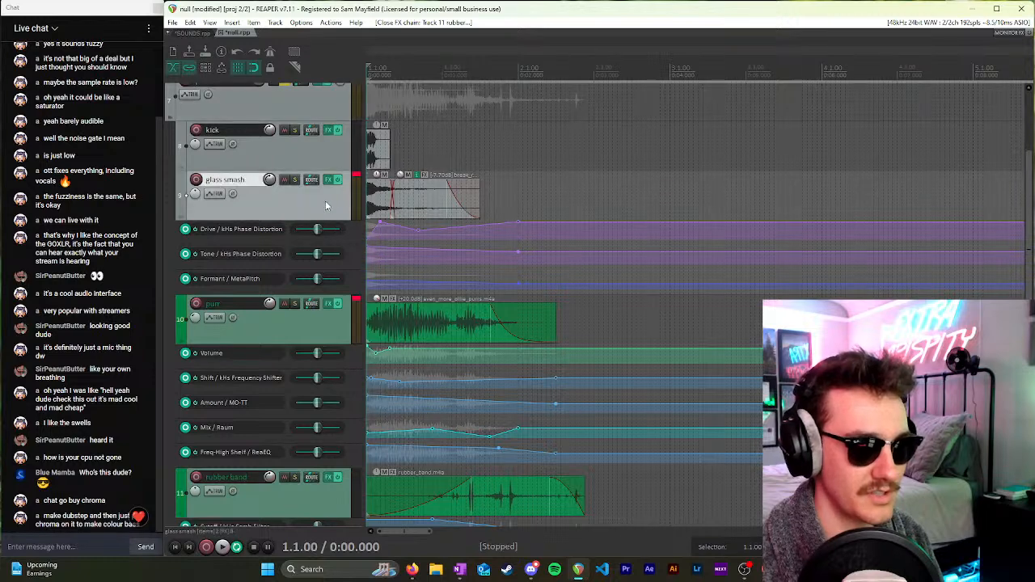
{"action": "scroll", "coordinate": [329, 221], "scroll_direction": "down", "scroll_amount": 4}
{"action": "left_click", "coordinate": [271, 430]}
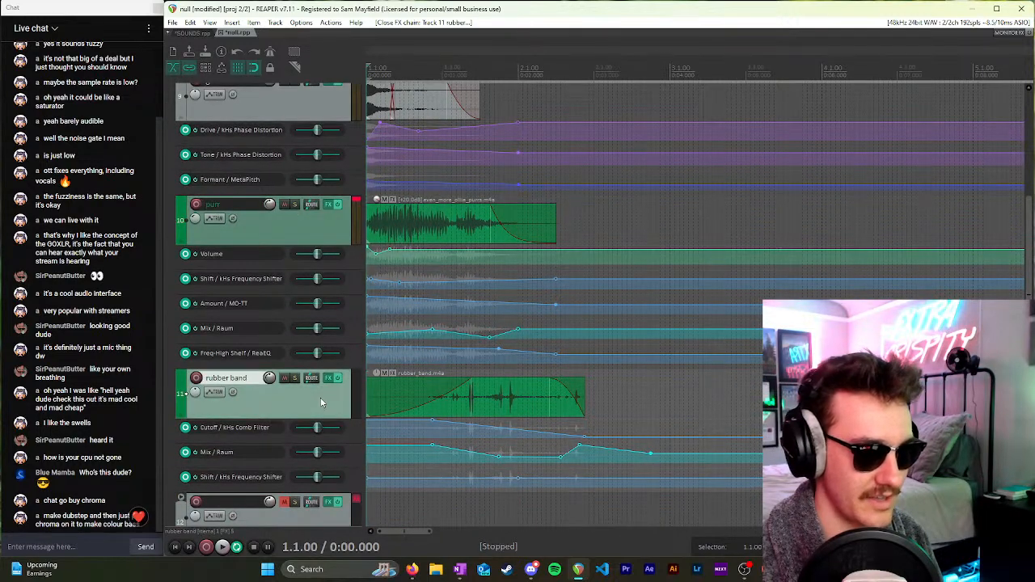
{"action": "key", "text": "space"}
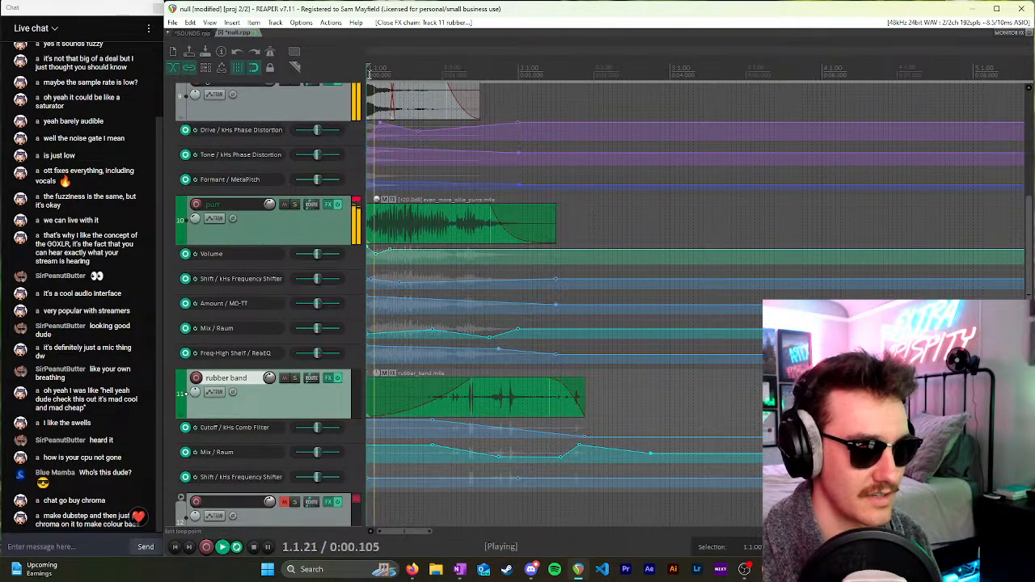
{"action": "key", "text": "space"}
Step: Unmute the unnamed folder track below the rubber band track and expand it to show its raw recordings
{"action": "scroll", "coordinate": [306, 220], "scroll_direction": "down", "scroll_amount": 6}
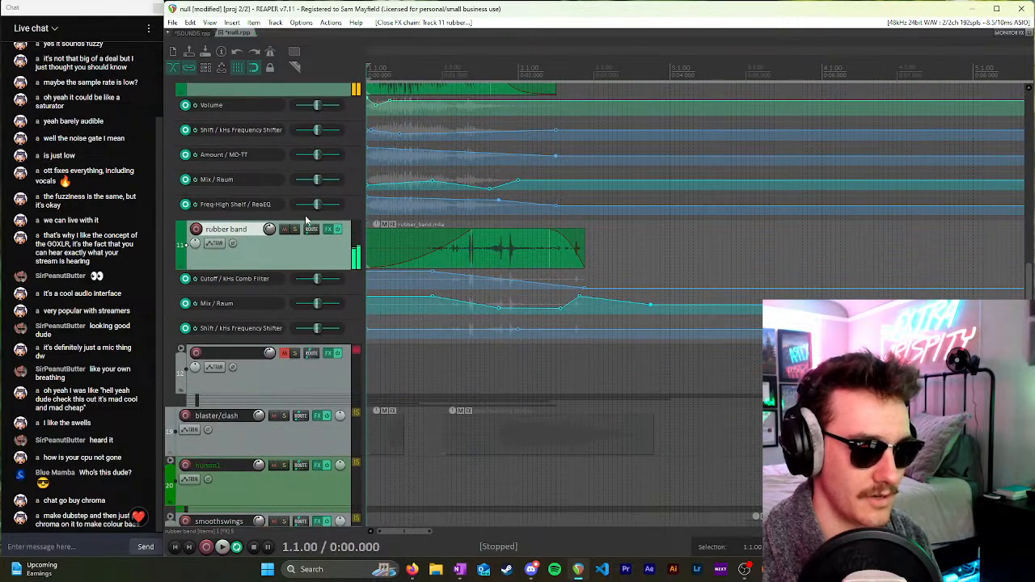
{"action": "left_click", "coordinate": [285, 368]}
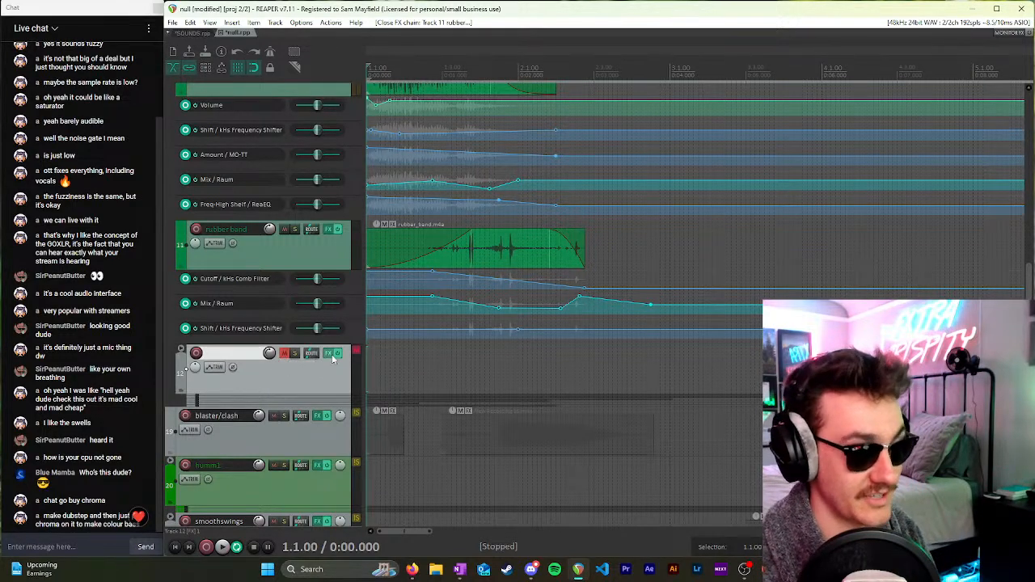
{"action": "left_click", "coordinate": [283, 356]}
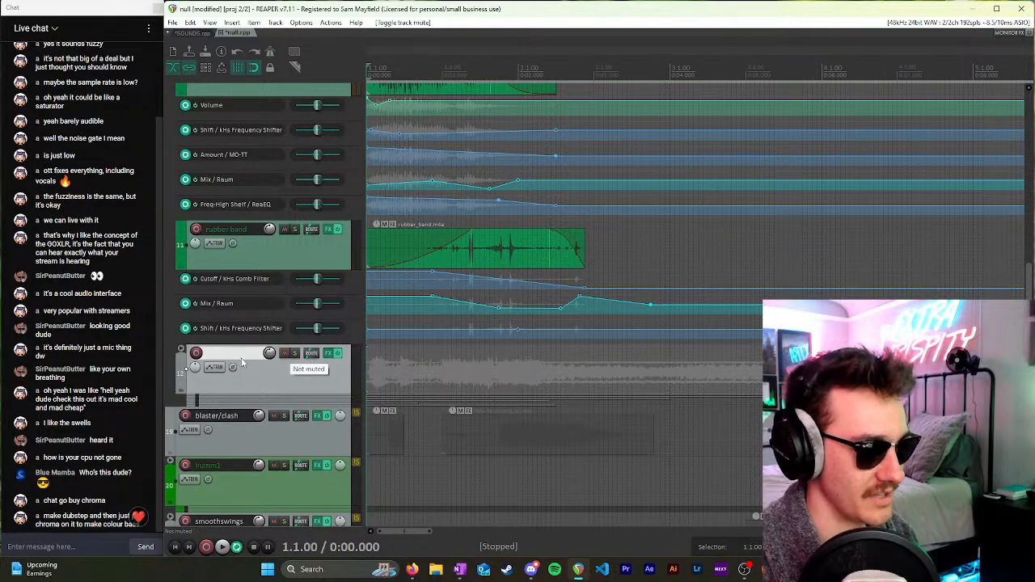
{"action": "left_click", "coordinate": [186, 352]}
{"action": "scroll", "coordinate": [288, 348], "scroll_direction": "down", "scroll_amount": 4}
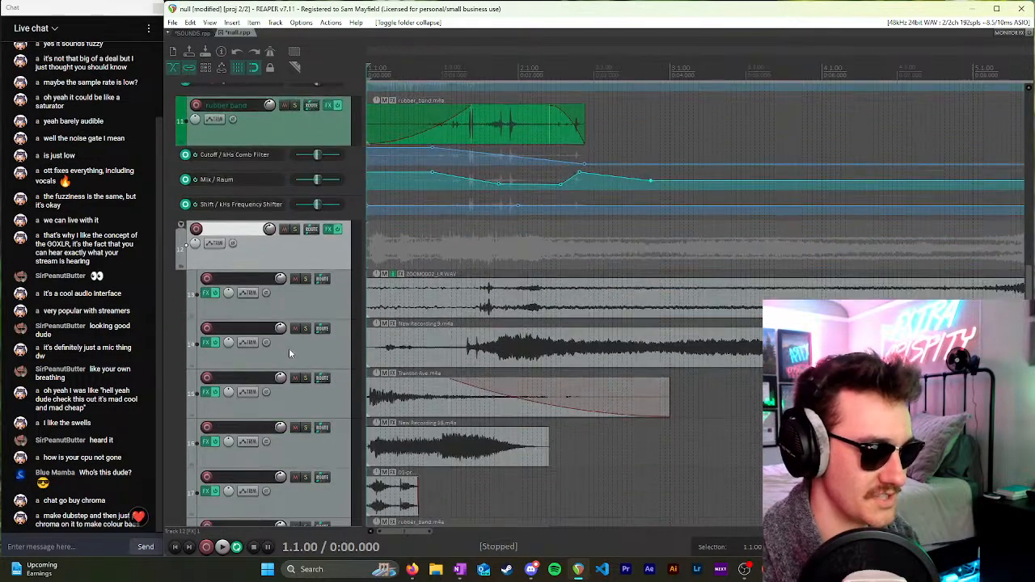
{"action": "scroll", "coordinate": [480, 331], "scroll_direction": "down", "scroll_amount": 3}
{"action": "scroll", "coordinate": [351, 332], "scroll_direction": "down", "scroll_amount": 2}
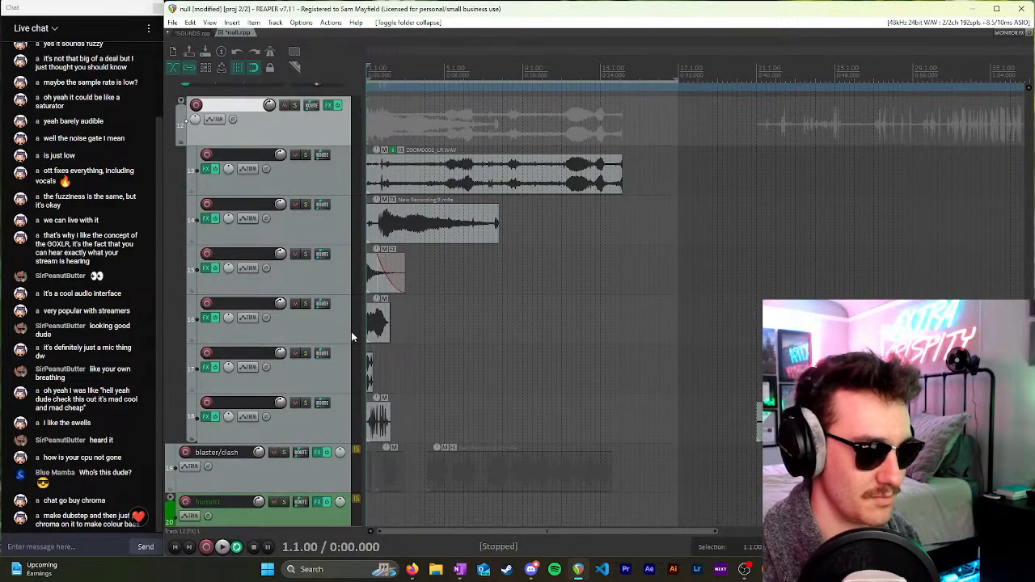
Step: Examine the source recordings in the expanded folder, including the rubber_band.m4a items farther along the timeline
{"action": "left_click", "coordinate": [318, 421]}
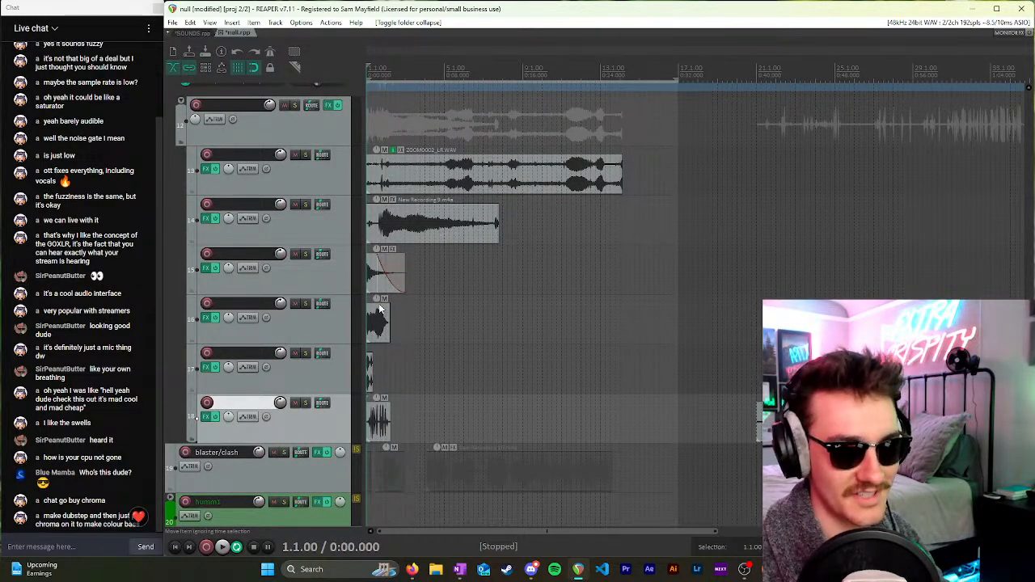
{"action": "scroll", "coordinate": [429, 348], "scroll_direction": "down", "scroll_amount": 4}
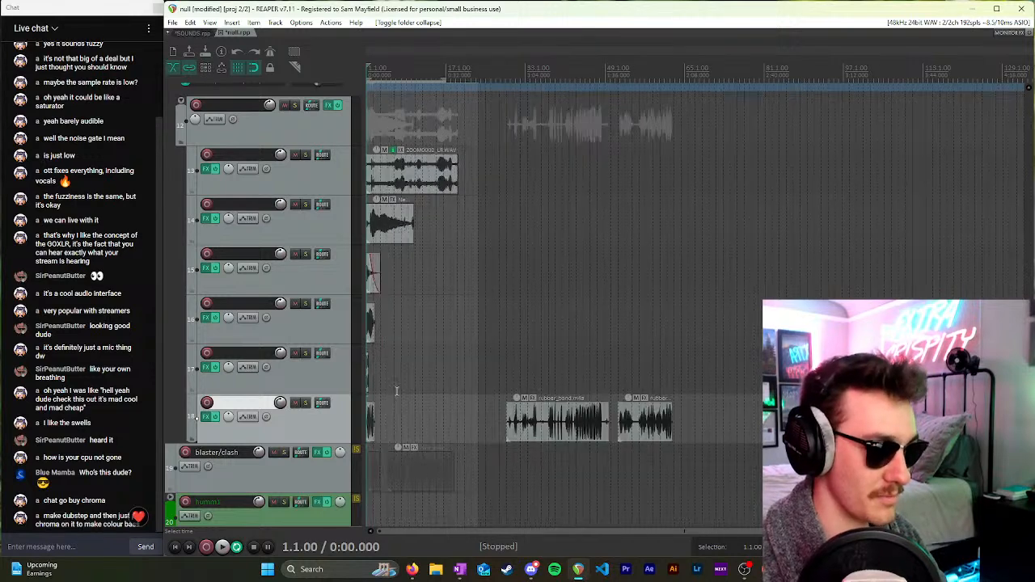
{"action": "scroll", "coordinate": [400, 395], "scroll_direction": "up", "scroll_amount": 4}
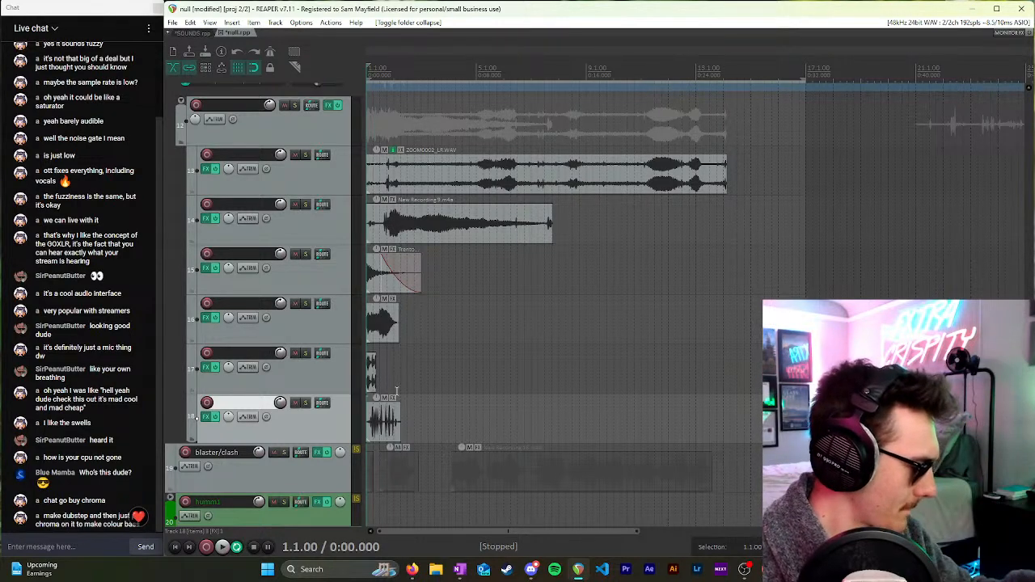
{"action": "scroll", "coordinate": [462, 319], "scroll_direction": "up", "scroll_amount": 3}
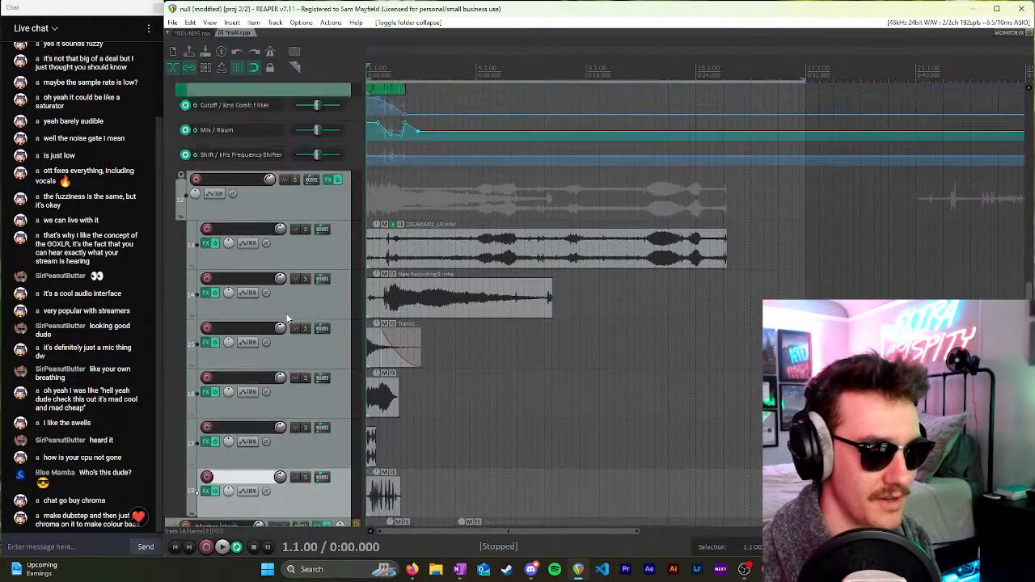
{"action": "scroll", "coordinate": [492, 237], "scroll_direction": "up", "scroll_amount": 2}
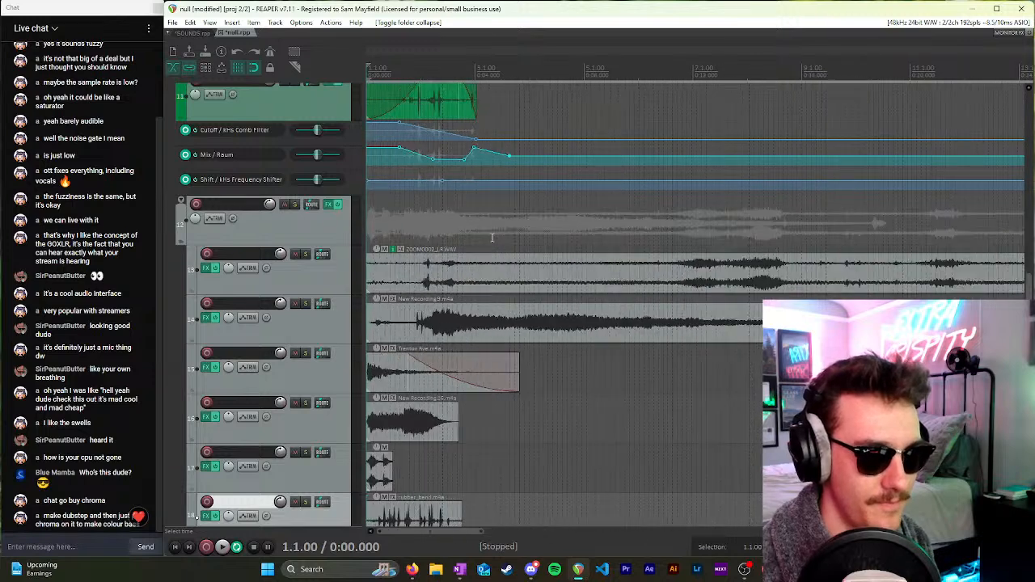
Step: Place the edit cursor at 1.3.75, just before the first transient of the ZOOM0002_LR.WAV recording
{"action": "left_click", "coordinate": [385, 275]}
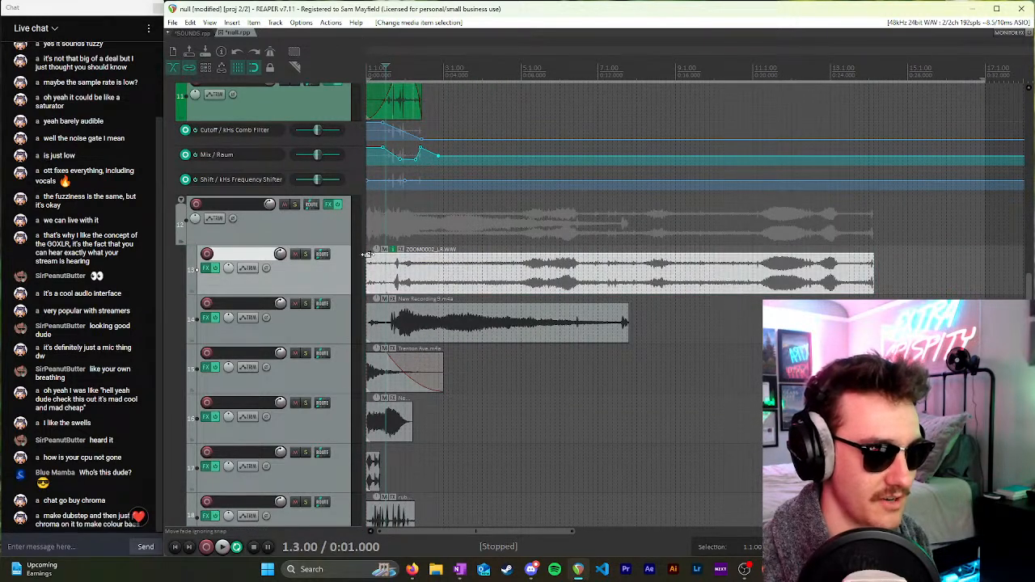
{"action": "left_click", "coordinate": [396, 226]}
{"action": "left_click", "coordinate": [392, 224]}
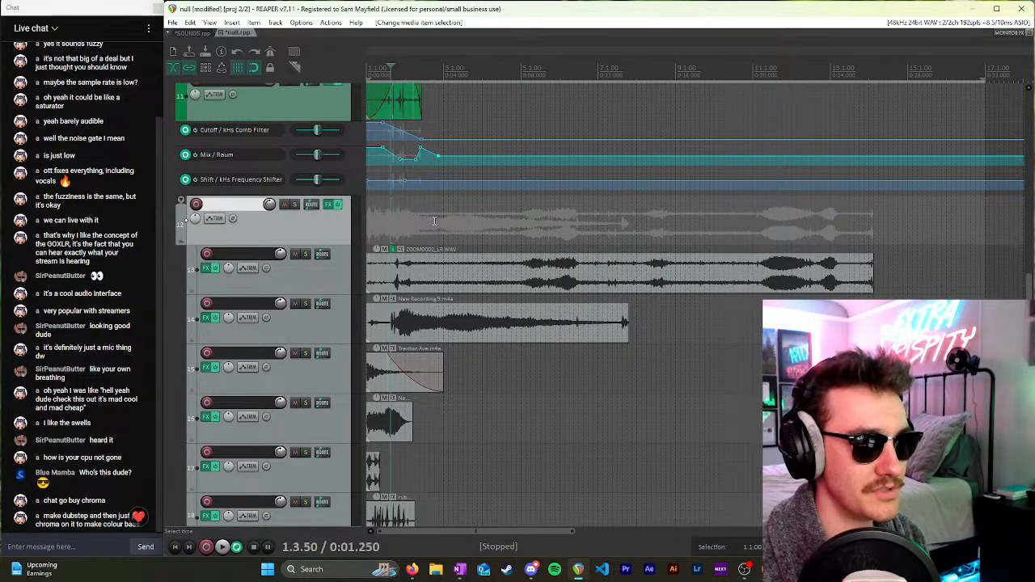
{"action": "scroll", "coordinate": [461, 273], "scroll_direction": "up", "scroll_amount": 5}
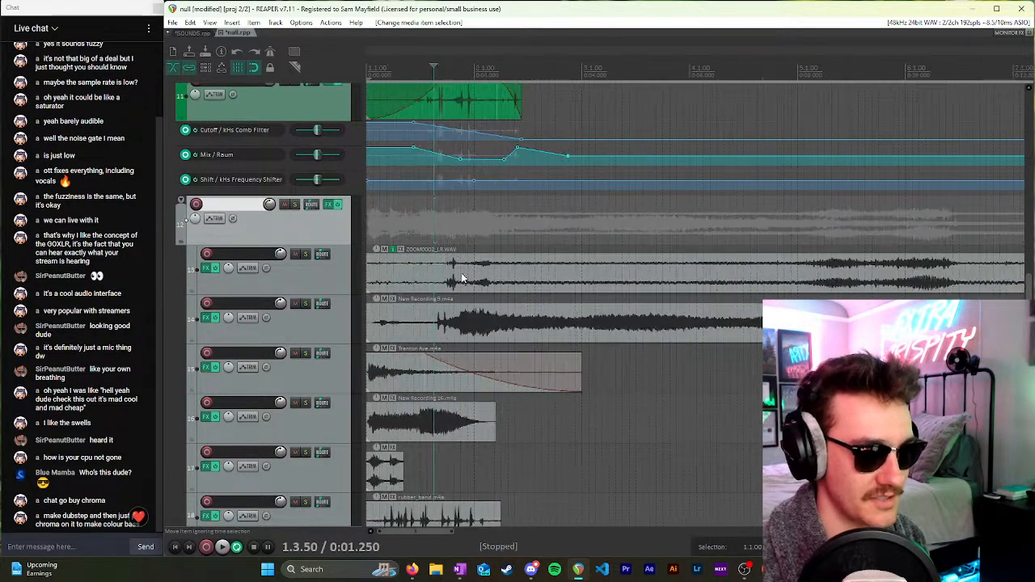
{"action": "left_click", "coordinate": [512, 227]}
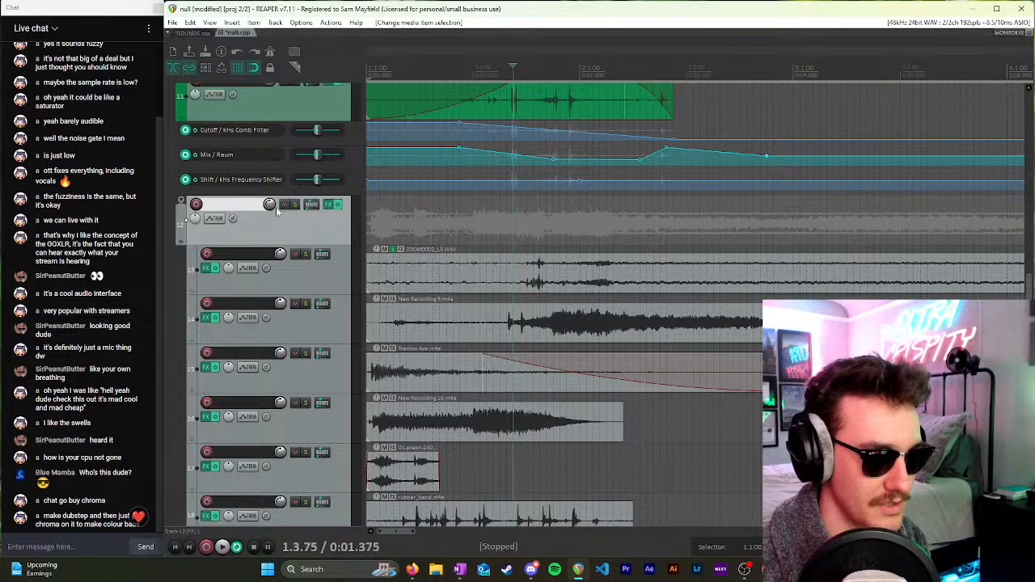
Step: Solo the ZOOM0002_LR.WAV track and play it from the edit cursor
{"action": "left_click", "coordinate": [297, 273]}
{"action": "left_click", "coordinate": [305, 254]}
{"action": "scroll", "coordinate": [589, 219], "scroll_direction": "down", "scroll_amount": 4}
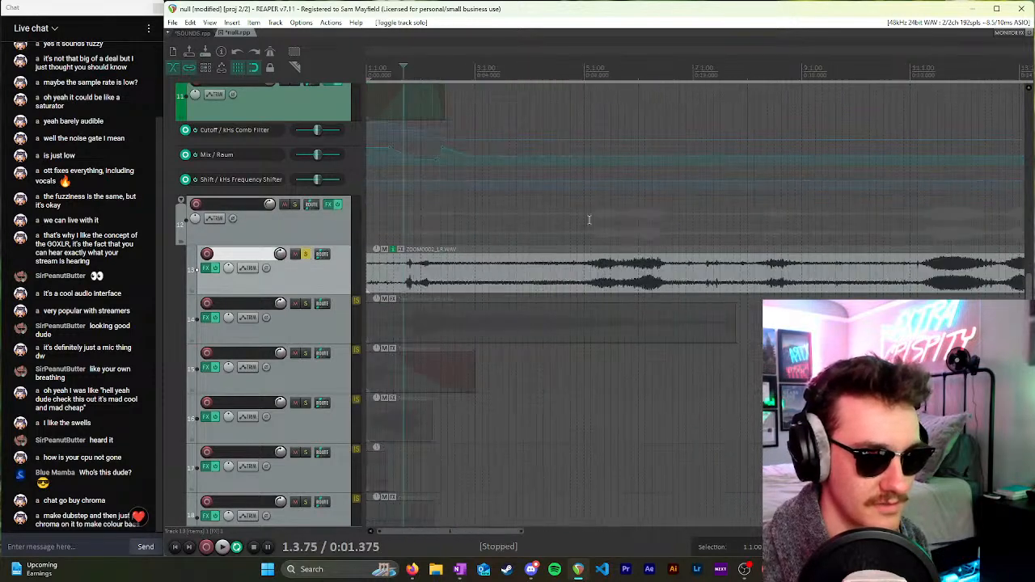
{"action": "scroll", "coordinate": [589, 219], "scroll_direction": "down", "scroll_amount": 3}
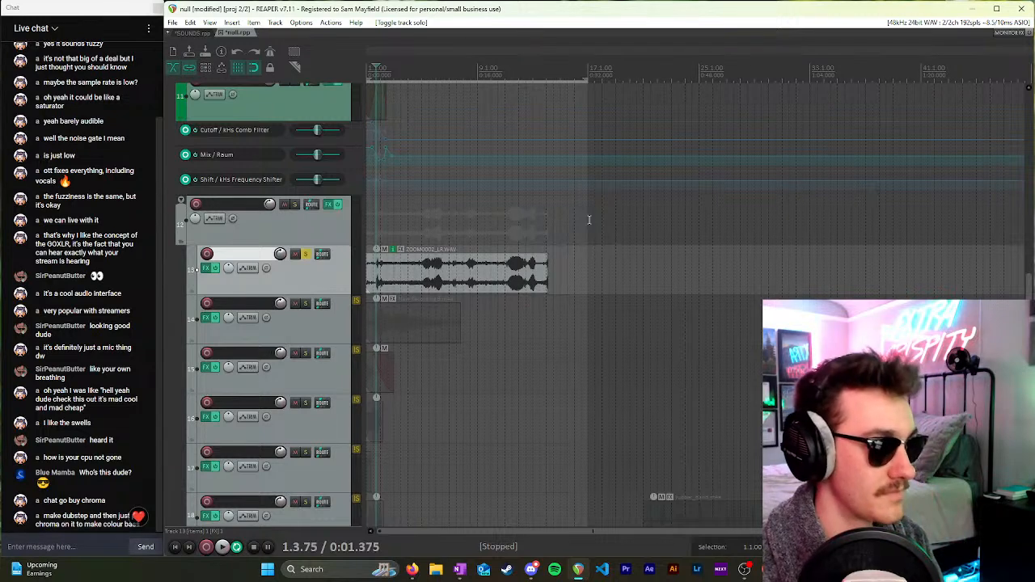
{"action": "scroll", "coordinate": [474, 218], "scroll_direction": "up", "scroll_amount": 5}
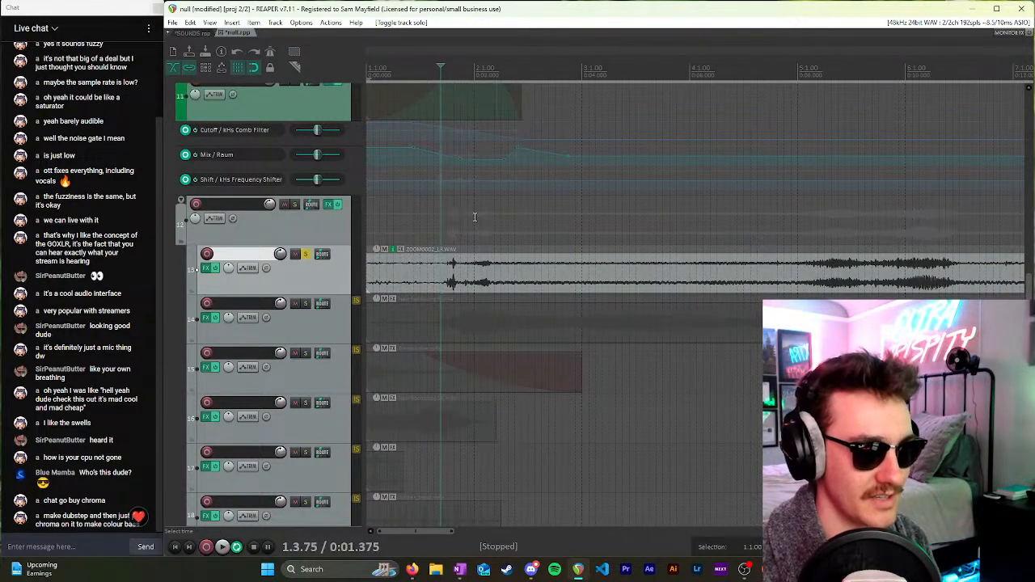
{"action": "key", "text": "space"}
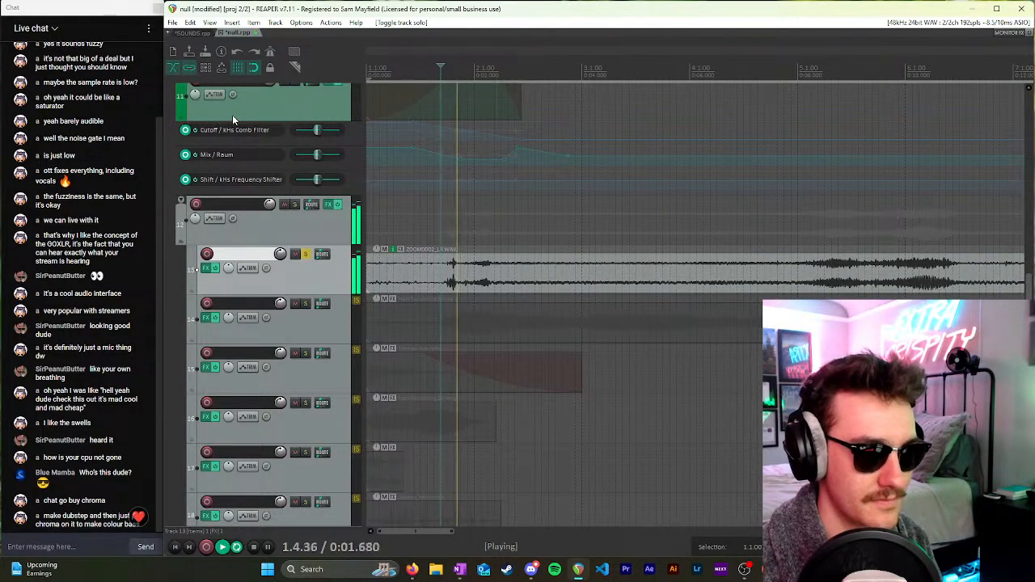
{"action": "key", "text": "space"}
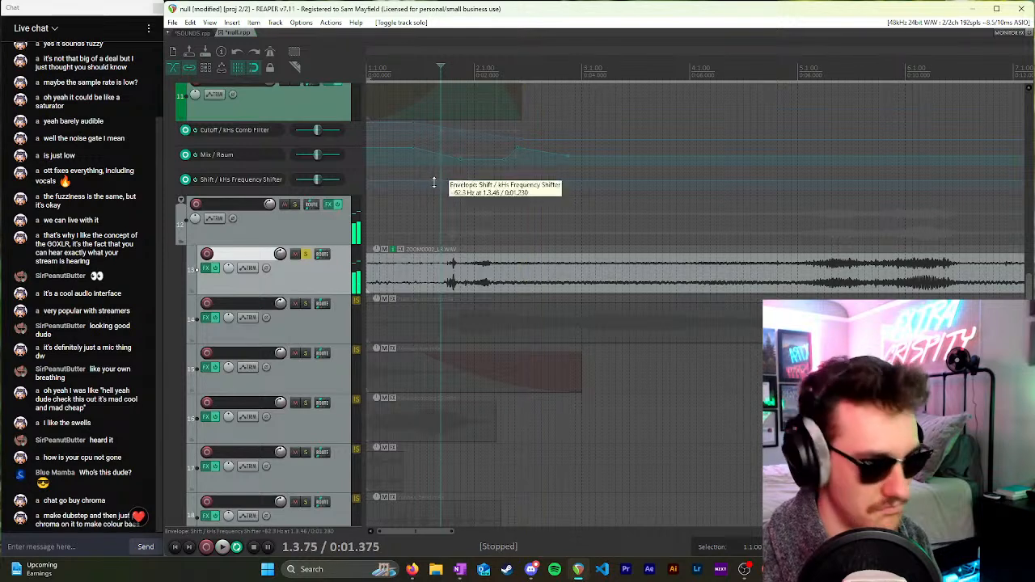
Step: Split only the ZOOM0002_LR.WAV item at 1.3.75, undoing the split made across all tracks
{"action": "key", "text": "s"}
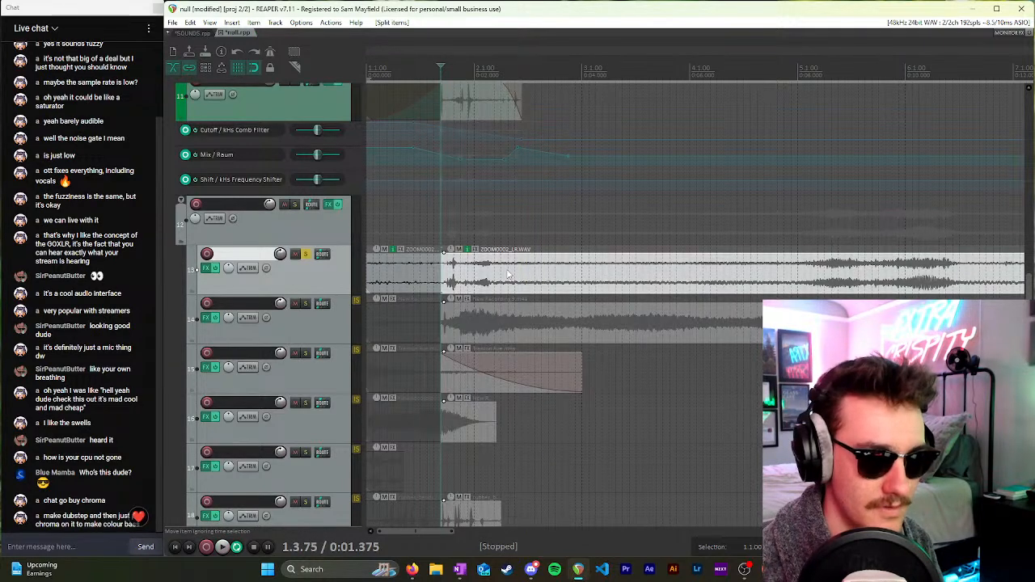
{"action": "key", "text": "ctrl+z"}
{"action": "left_click", "coordinate": [441, 280]}
{"action": "key", "text": "s"}
{"action": "left_click", "coordinate": [501, 275]}
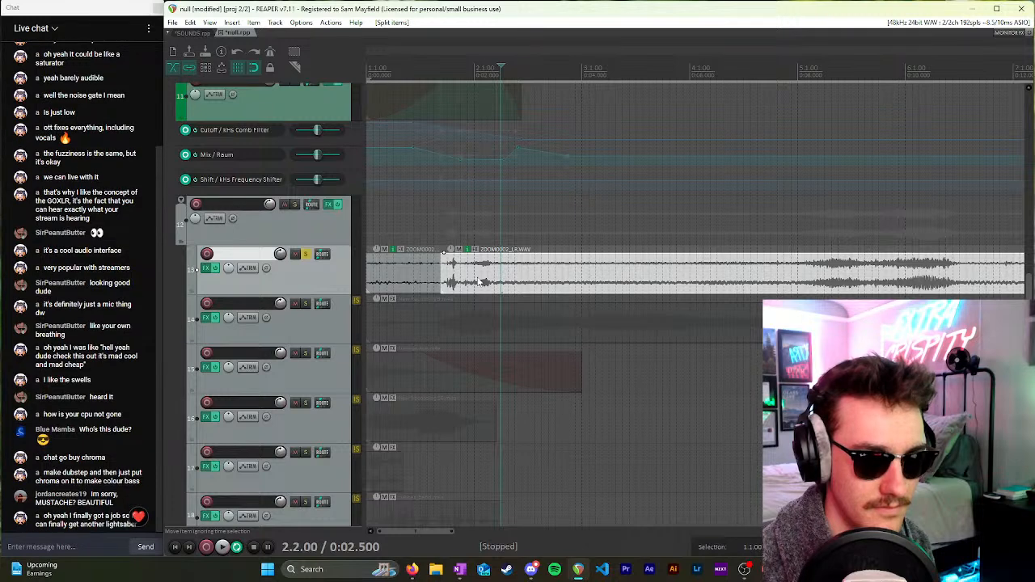
Step: Split the ZOOM0002_LR.WAV recording just after its first two transients and delete the lead-in piece before 1.3.75
{"action": "left_click", "coordinate": [520, 277]}
{"action": "key", "text": "s"}
{"action": "left_click", "coordinate": [487, 281]}
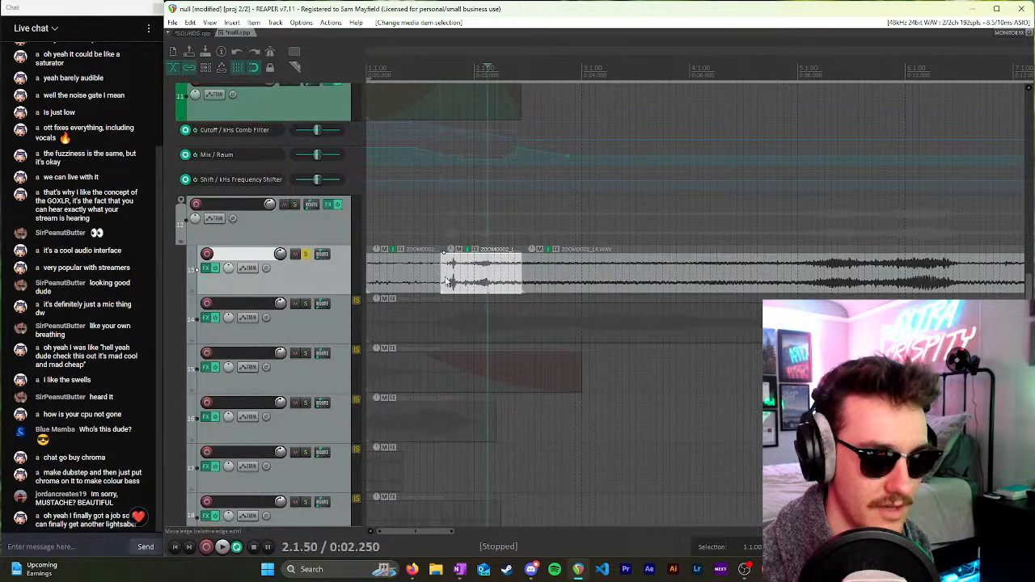
{"action": "left_click", "coordinate": [415, 282]}
{"action": "key", "text": "Delete"}
Step: Audition the remaining ZOOM0002_LR.WAV recording from 4.4.50 and place the edit cursor at 5.1.00, just before the first swell
{"action": "scroll", "coordinate": [674, 231], "scroll_direction": "down", "scroll_amount": 3}
{"action": "left_click", "coordinate": [518, 229]}
{"action": "key", "text": "space"}
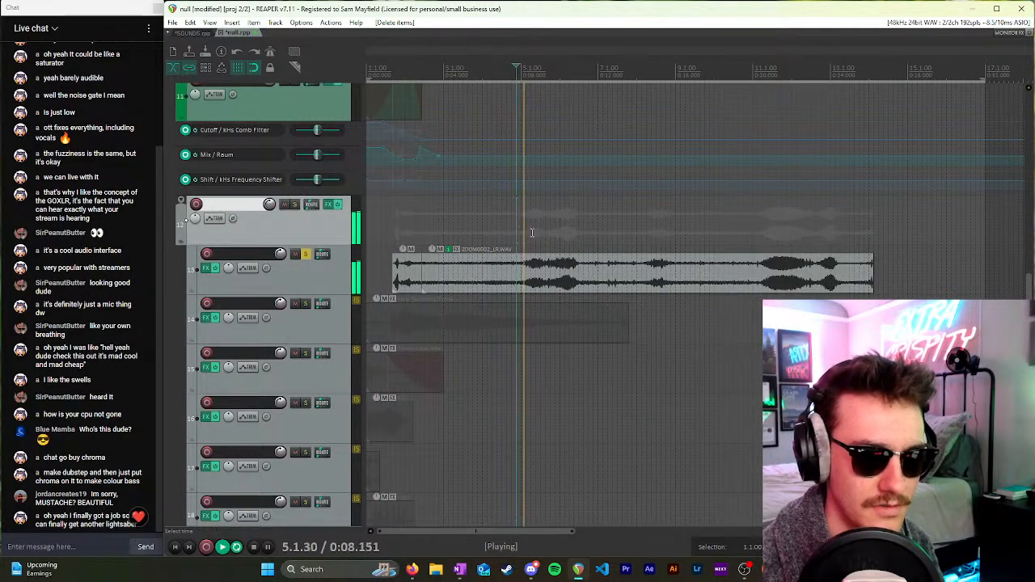
{"action": "key", "text": "space"}
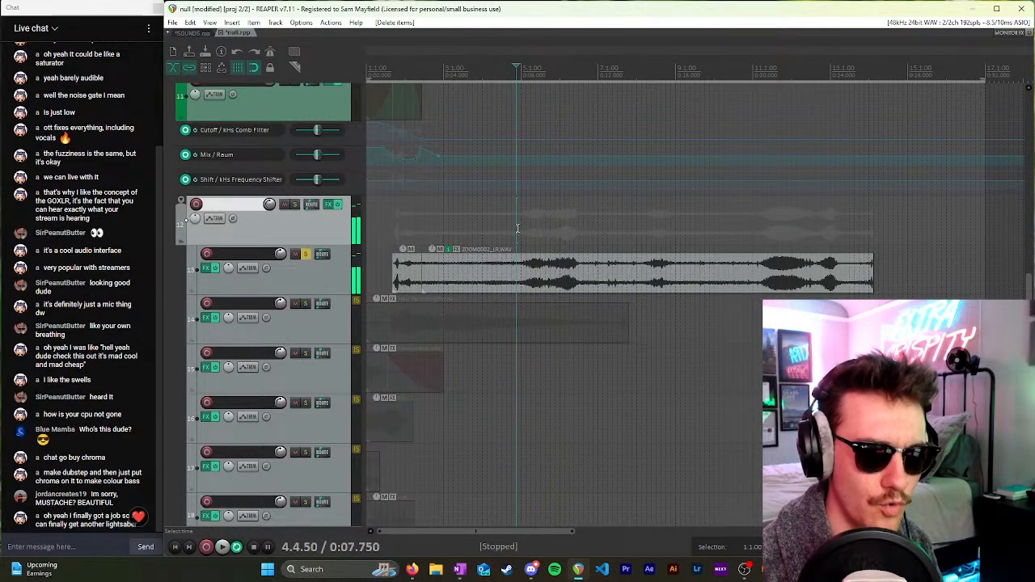
{"action": "scroll", "coordinate": [812, 201], "scroll_direction": "up", "scroll_amount": 2}
{"action": "key", "text": "space"}
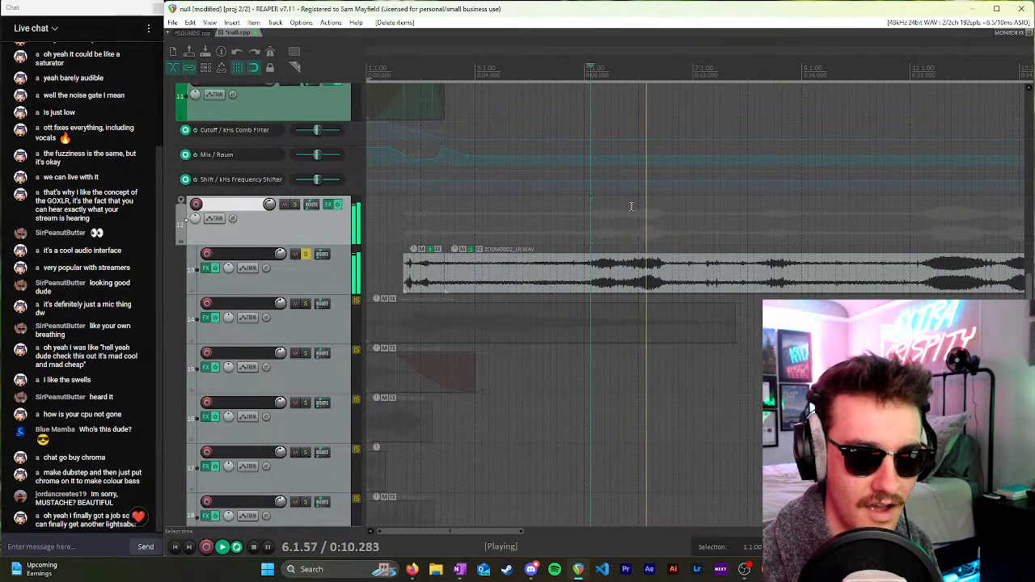
{"action": "key", "text": "space"}
{"action": "left_click", "coordinate": [617, 219]}
{"action": "left_click", "coordinate": [618, 220]}
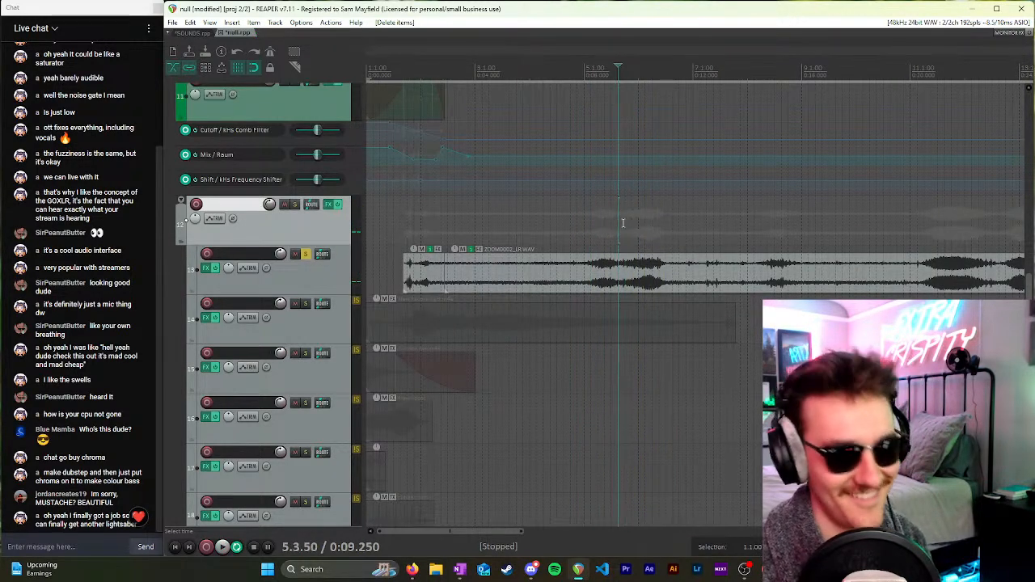
{"action": "left_click", "coordinate": [587, 233]}
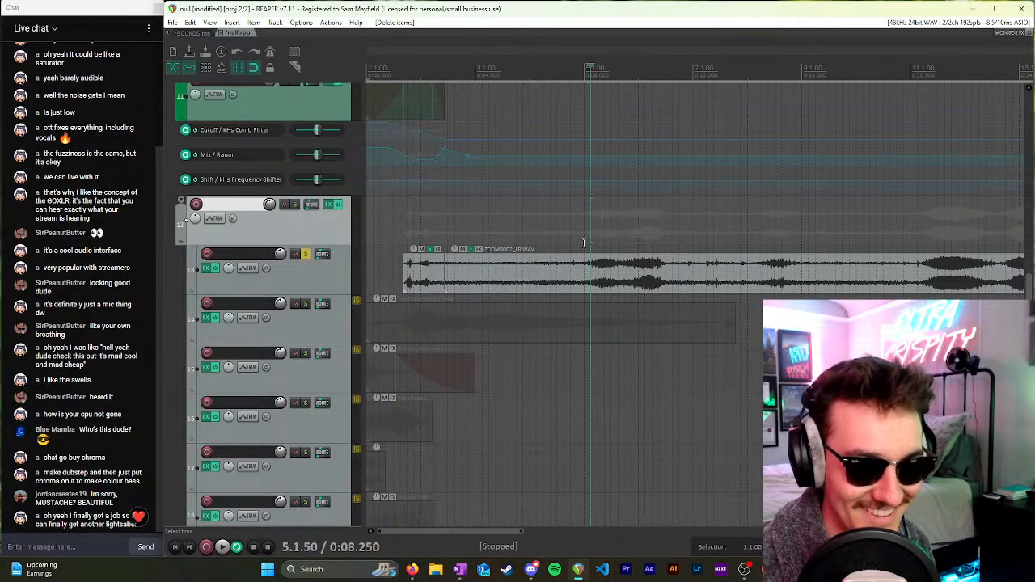
Step: Split the recording at 5.1.00 and again partway through the first swell, and delete the quiet piece before 5.1.00
{"action": "left_click", "coordinate": [306, 282]}
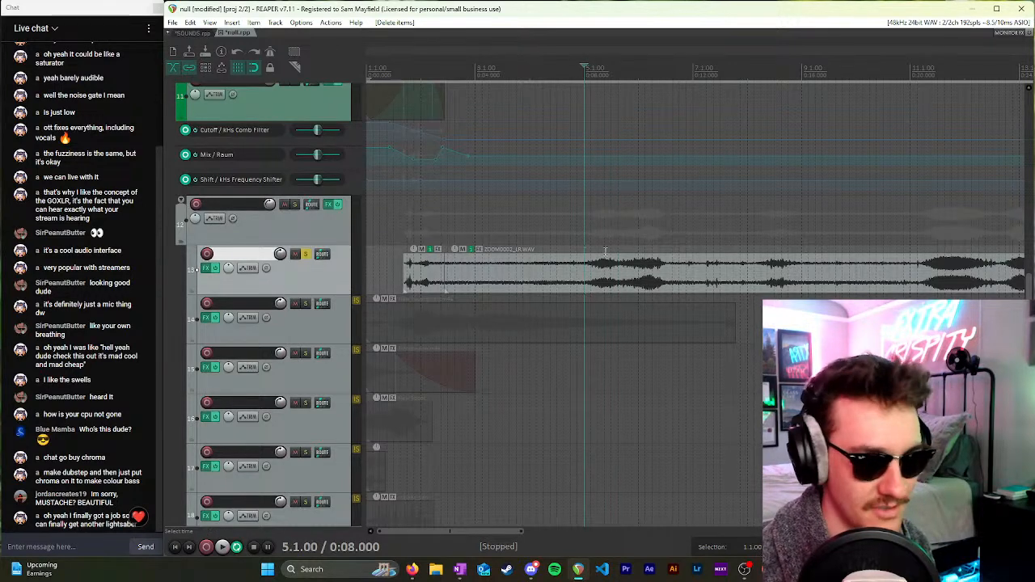
{"action": "left_click", "coordinate": [588, 278]}
{"action": "key", "text": "s"}
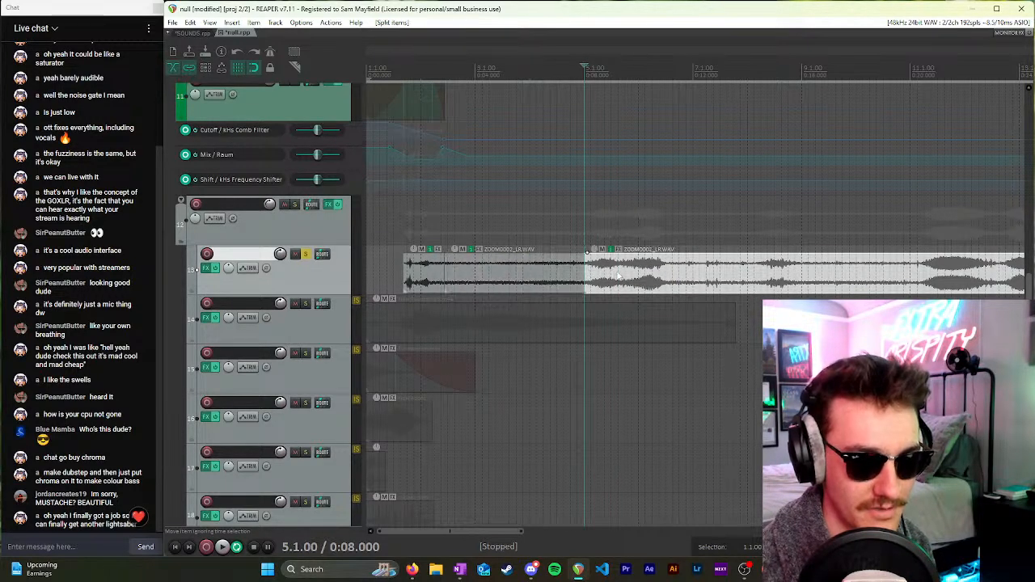
{"action": "left_click", "coordinate": [618, 273]}
{"action": "key", "text": "s"}
{"action": "left_click", "coordinate": [598, 278]}
{"action": "left_click", "coordinate": [525, 284]}
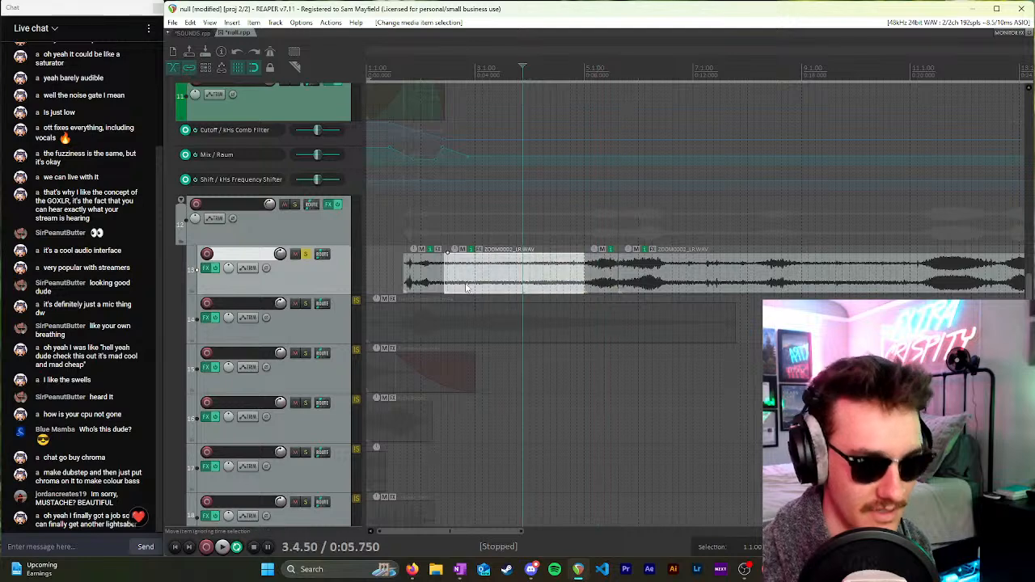
{"action": "key", "text": "Delete"}
Step: Move the transient snippet to 1.1.00, shift the remaining recording later, and place the first swell snippet shortly after the transient snippet
{"action": "left_click", "coordinate": [433, 285]}
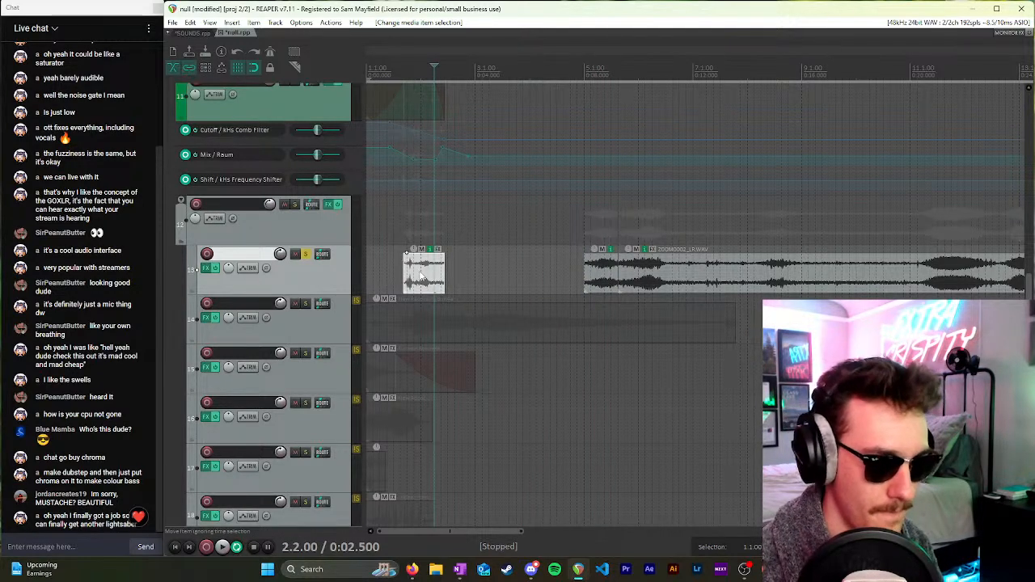
{"action": "left_click_drag", "start_coordinate": [420, 276], "coordinate": [380, 280]}
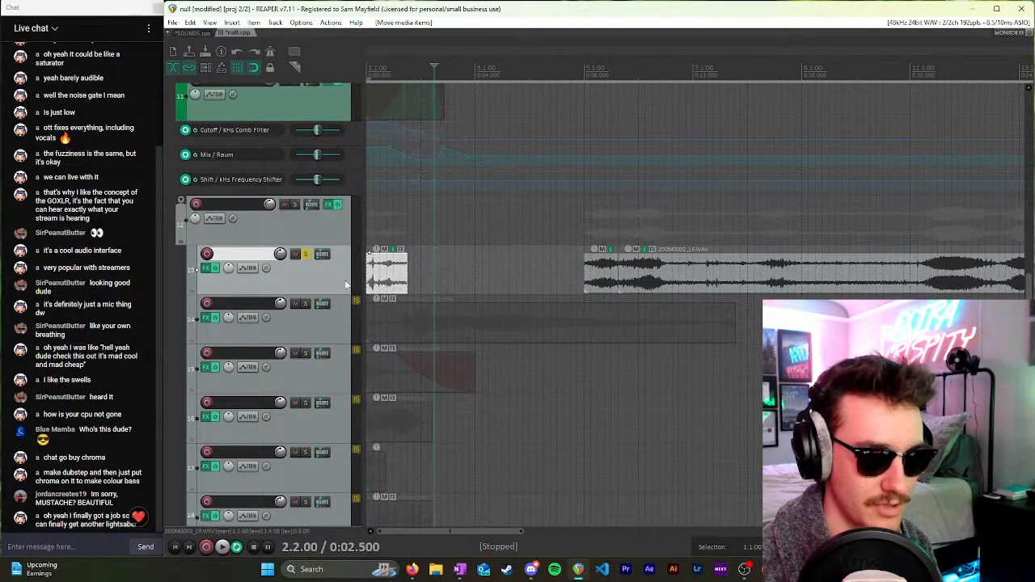
{"action": "left_click_drag", "start_coordinate": [666, 275], "coordinate": [717, 276]}
{"action": "left_click_drag", "start_coordinate": [596, 283], "coordinate": [458, 283]}
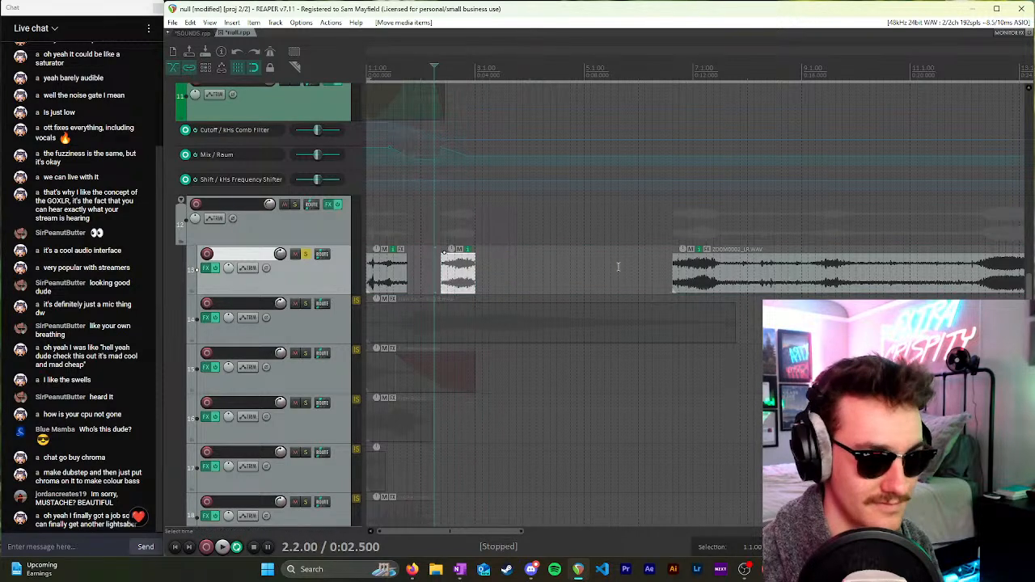
Step: Split the remaining recording at 7.3.00 and audition the part after it to locate the next swell
{"action": "left_click", "coordinate": [722, 276]}
{"action": "key", "text": "s"}
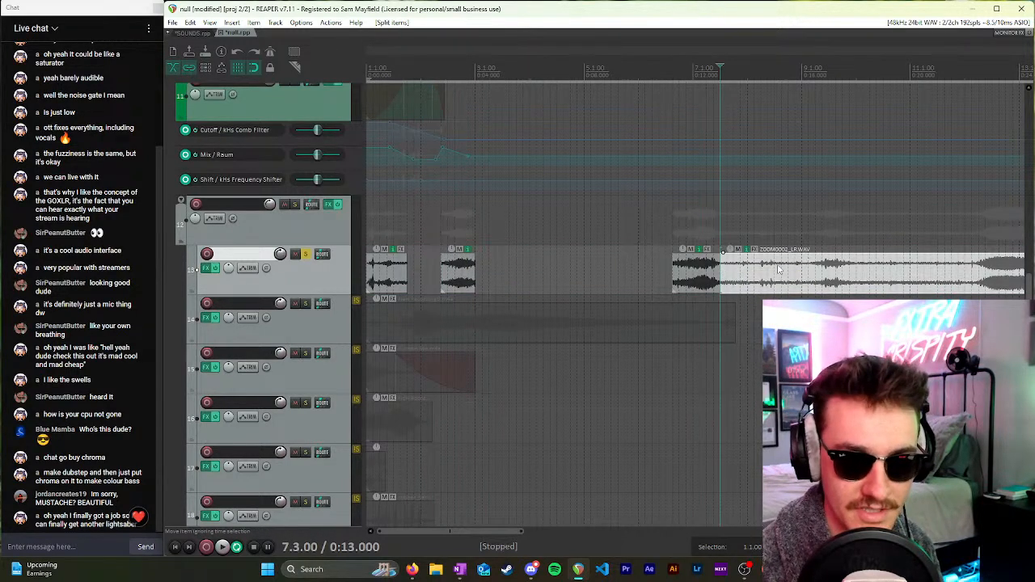
{"action": "left_click", "coordinate": [747, 226]}
{"action": "key", "text": "space"}
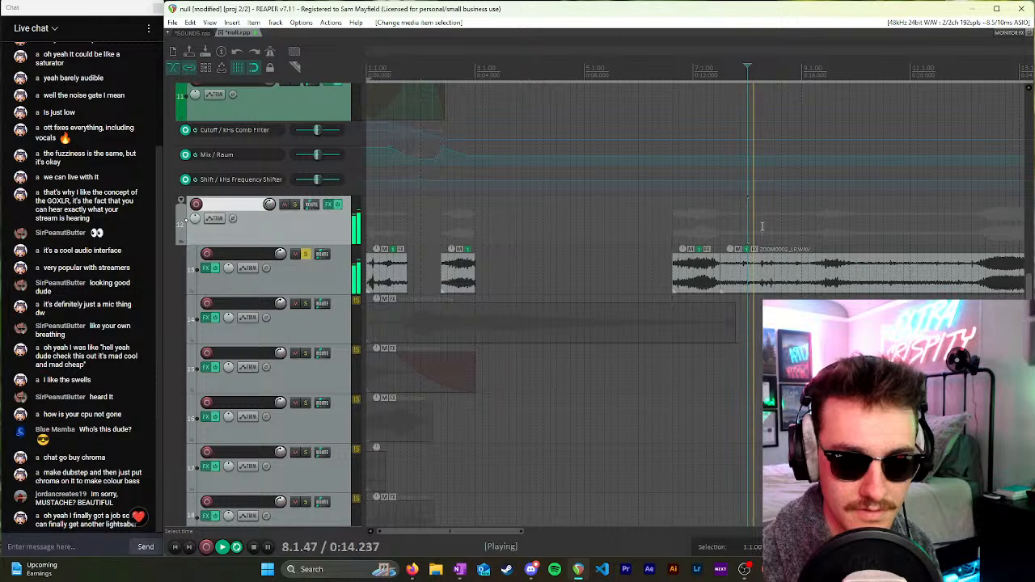
{"action": "left_click", "coordinate": [809, 222]}
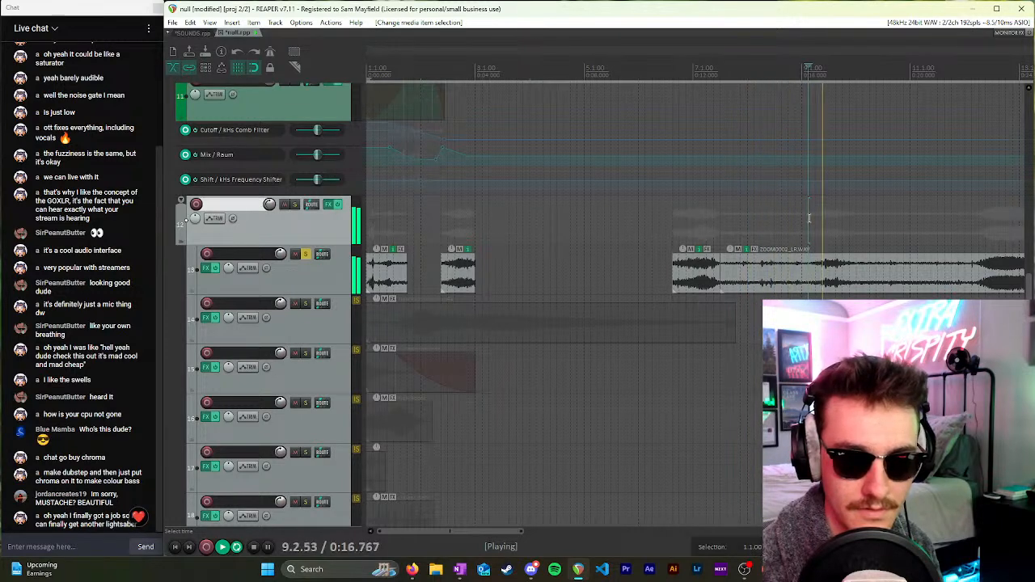
{"action": "key", "text": "space"}
Step: Isolate the next swell with splits at 9.1.50 and 10.1.00, and delete the quieter piece before it
{"action": "left_click", "coordinate": [809, 267]}
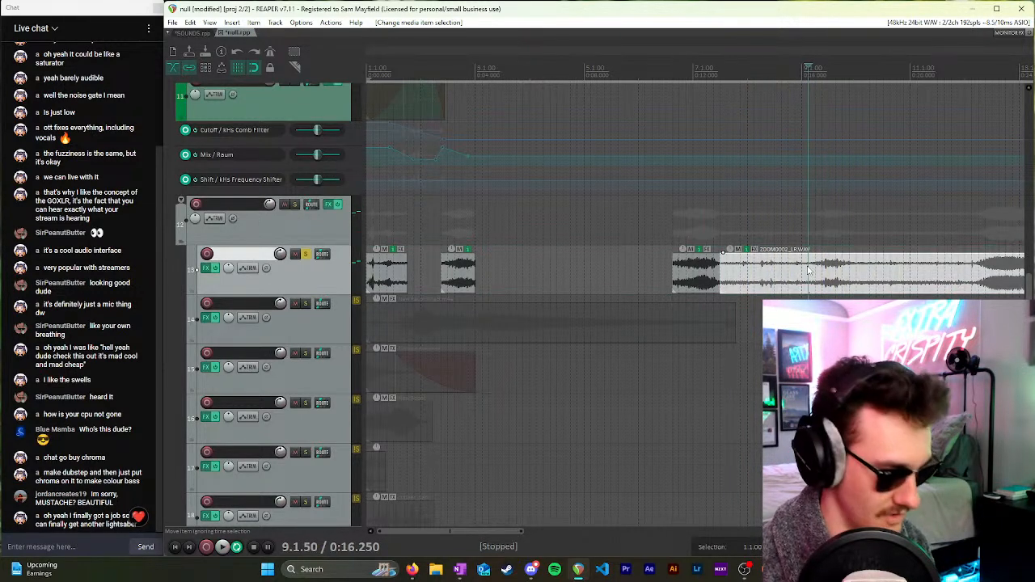
{"action": "key", "text": "s"}
{"action": "left_click", "coordinate": [862, 271]}
{"action": "key", "text": "s"}
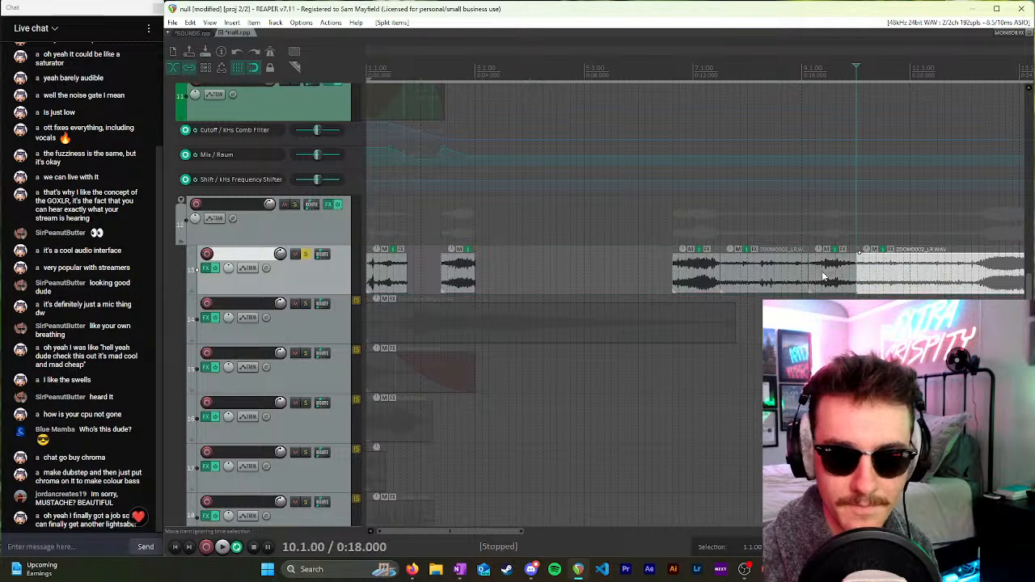
{"action": "left_click", "coordinate": [753, 284]}
{"action": "key", "text": "Delete"}
Step: Move the third and fourth snippets earlier beside the second, and bring the remaining recording closer behind them
{"action": "left_click_drag", "start_coordinate": [834, 283], "coordinate": [588, 272]}
{"action": "left_click", "coordinate": [659, 267]}
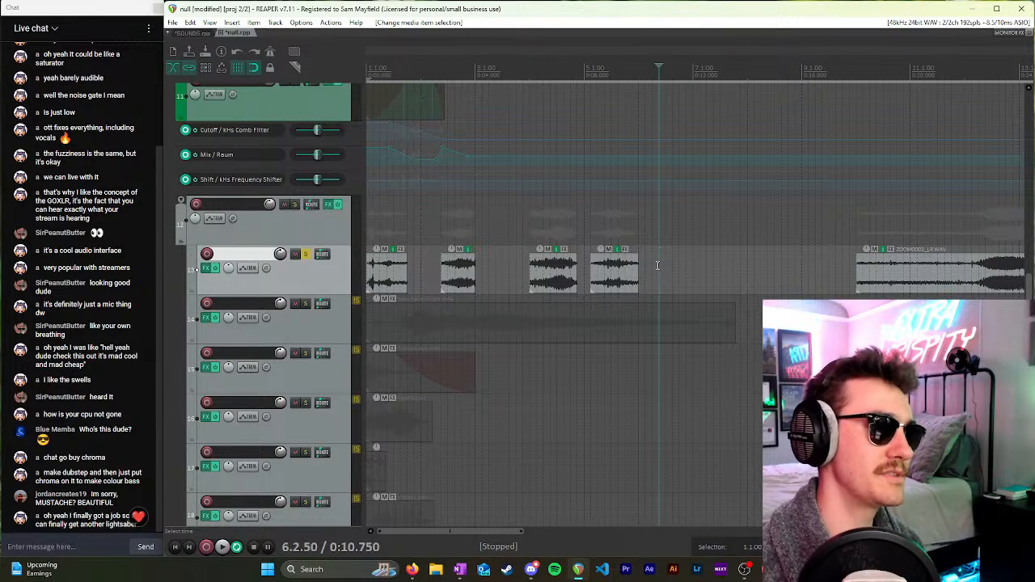
{"action": "left_click_drag", "start_coordinate": [890, 271], "coordinate": [709, 270]}
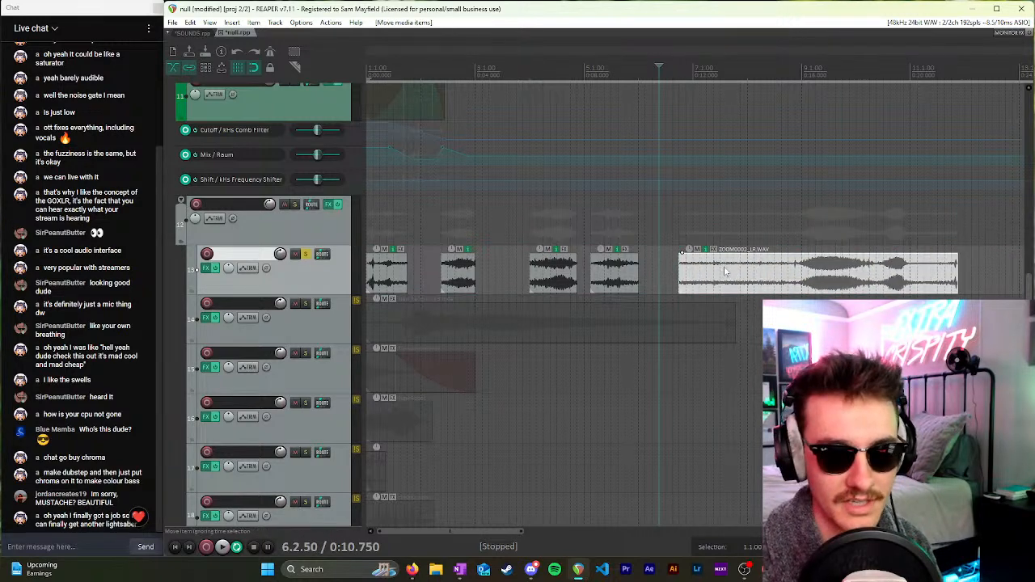
Step: Trim the start of the remaining recording to 8.4.00, just before its large swell, and play it from there
{"action": "left_click", "coordinate": [793, 225]}
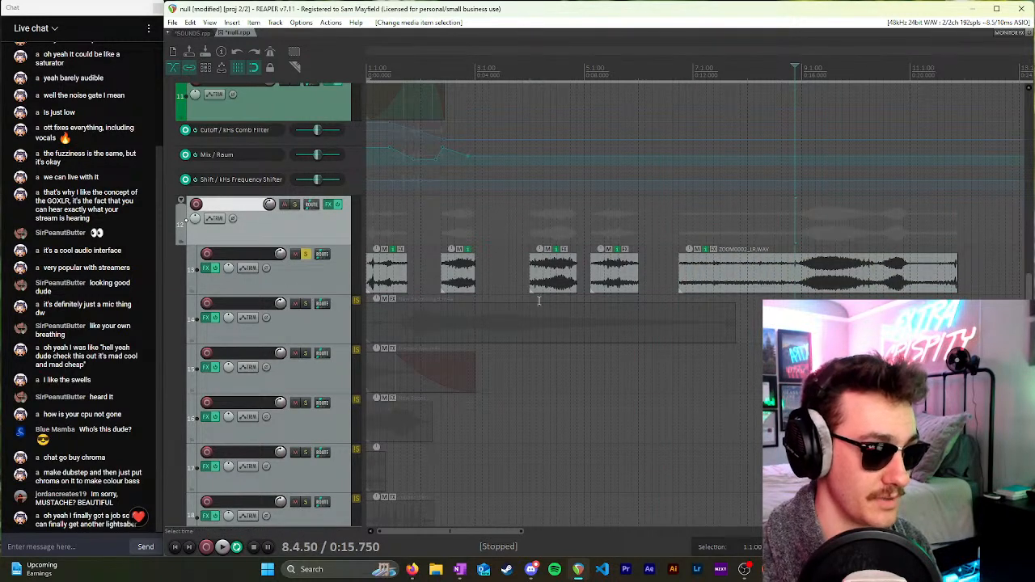
{"action": "left_click", "coordinate": [792, 270]}
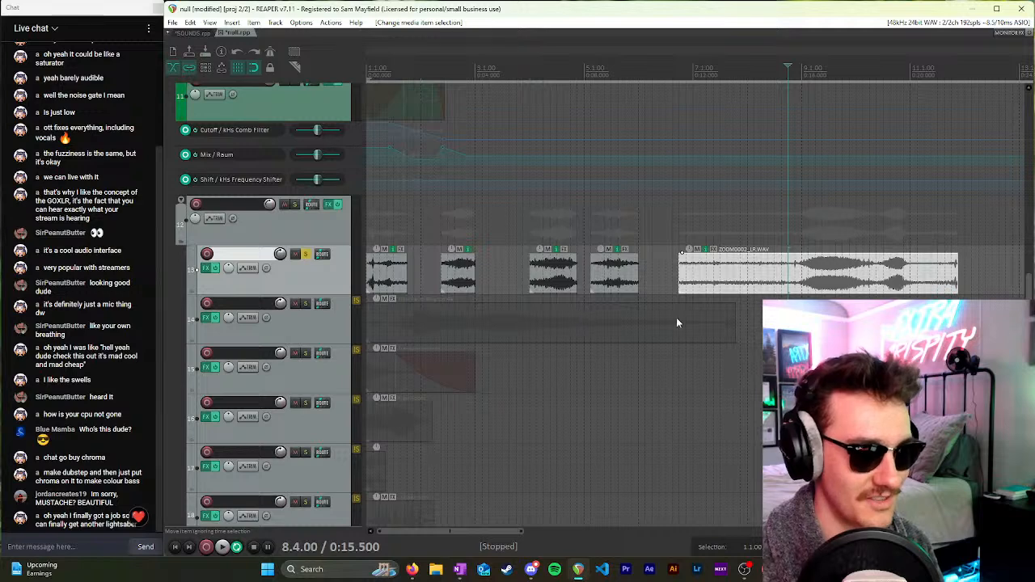
{"action": "left_click_drag", "start_coordinate": [682, 282], "coordinate": [787, 276]}
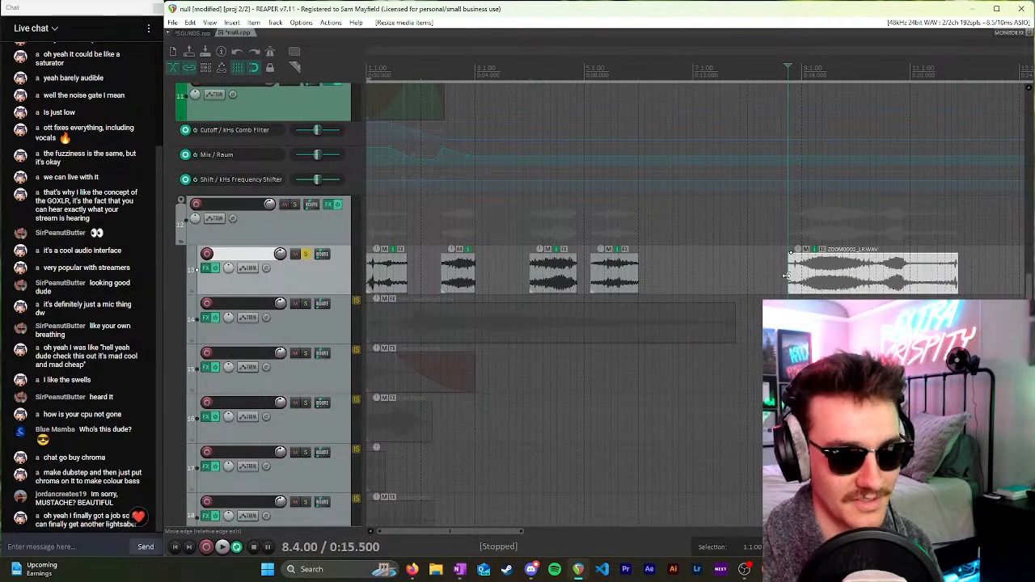
{"action": "key", "text": "space"}
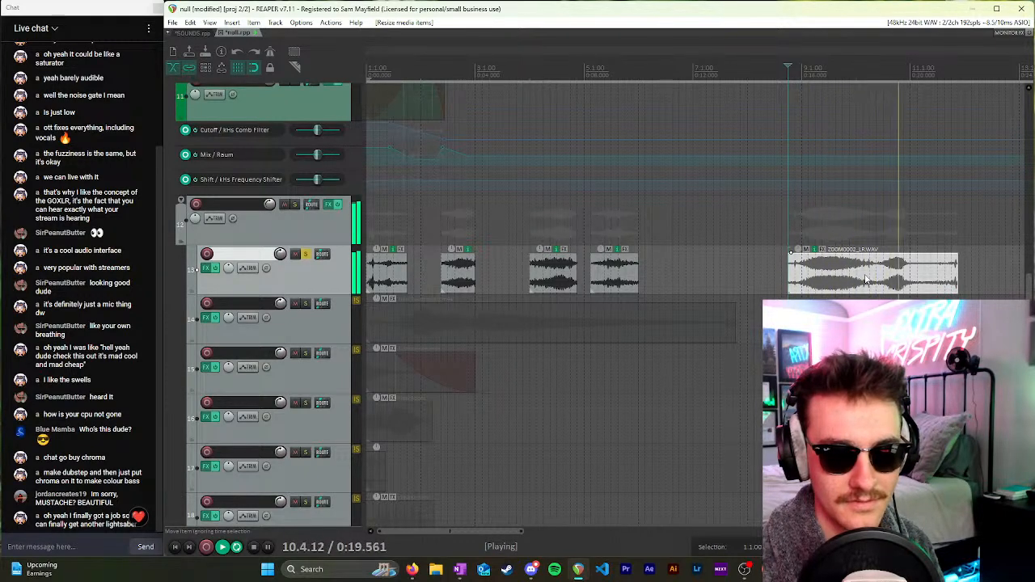
{"action": "key", "text": "space"}
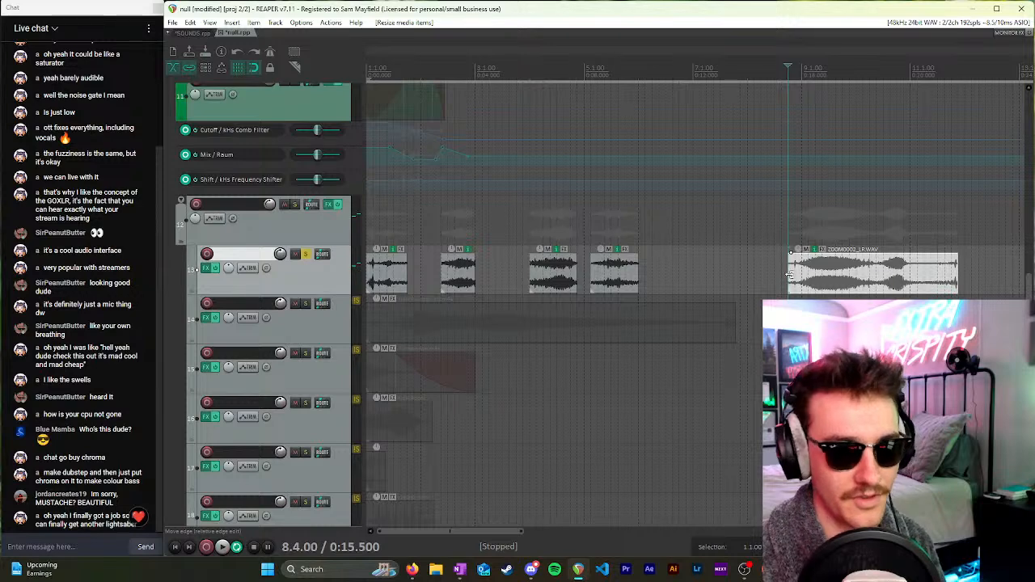
Step: Tighten the start of the last recording, split it between its two swells, and move the larger swell beside the fourth snippet
{"action": "left_click_drag", "start_coordinate": [790, 275], "coordinate": [797, 275]}
{"action": "left_click", "coordinate": [871, 271]}
{"action": "left_click", "coordinate": [876, 275]}
{"action": "key", "text": "s"}
{"action": "left_click_drag", "start_coordinate": [875, 273], "coordinate": [716, 280]}
Step: Split the last piece at 11.1.00, delete its quiet tail, and move the final swell beside the fifth snippet
{"action": "left_click", "coordinate": [908, 277]}
{"action": "key", "text": "s"}
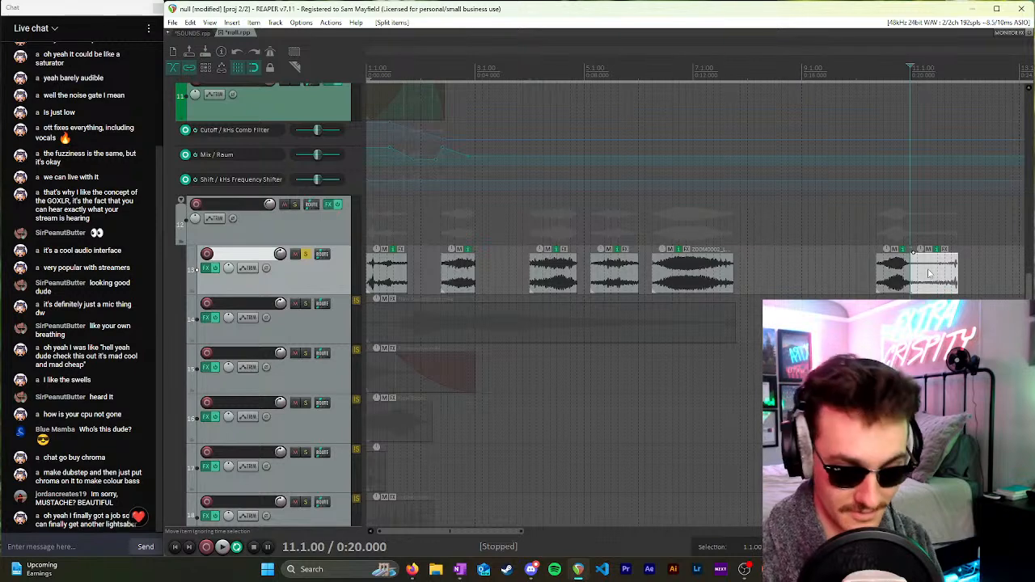
{"action": "key", "text": "Delete"}
{"action": "left_click_drag", "start_coordinate": [904, 279], "coordinate": [775, 279]}
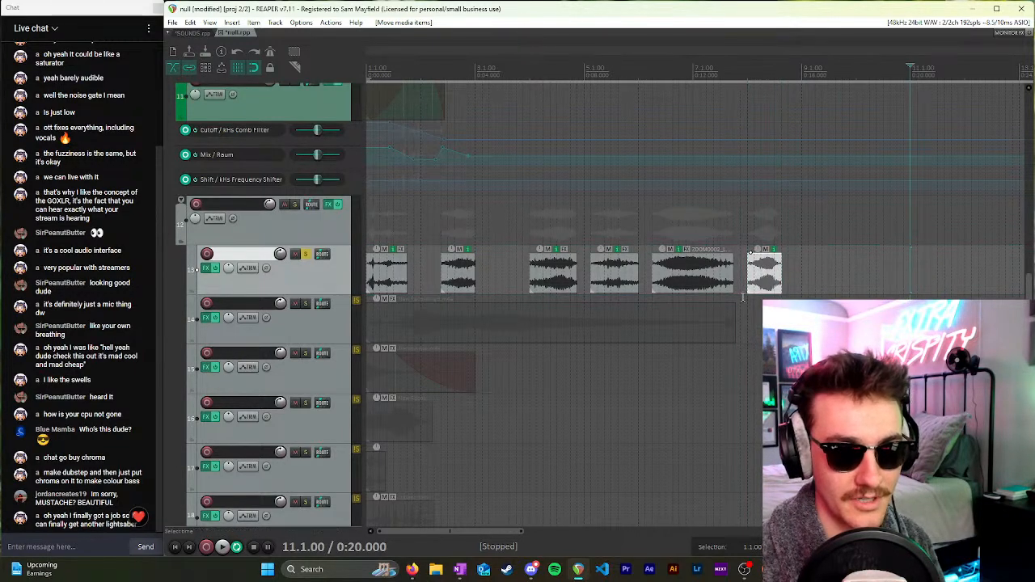
Step: Select the first two ZOOM0002_LR.WAV snippets and cut them from their track
{"action": "left_click", "coordinate": [469, 273]}
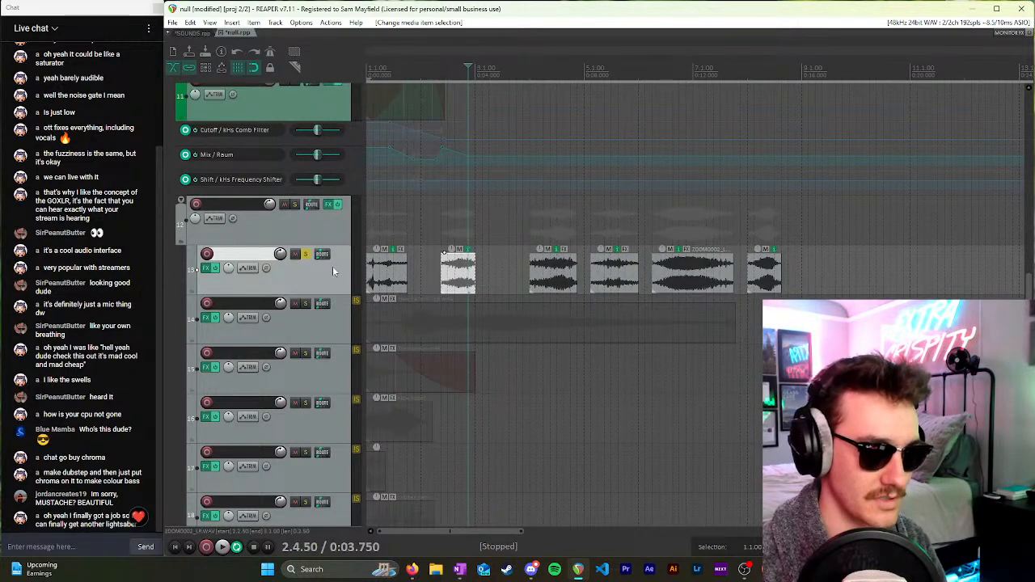
{"action": "scroll", "coordinate": [330, 269], "scroll_direction": "up", "scroll_amount": 1}
{"action": "left_click", "coordinate": [387, 330]}
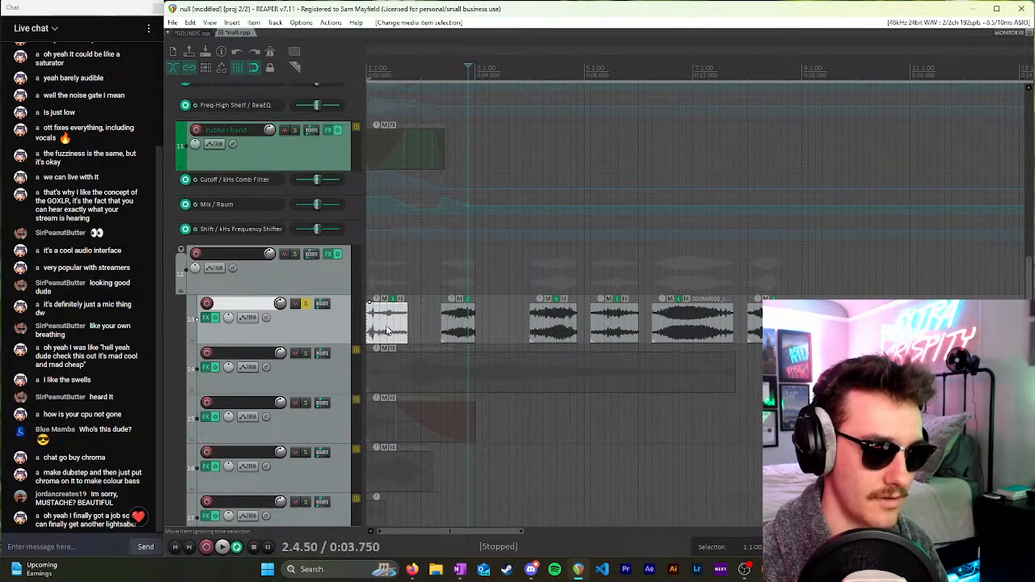
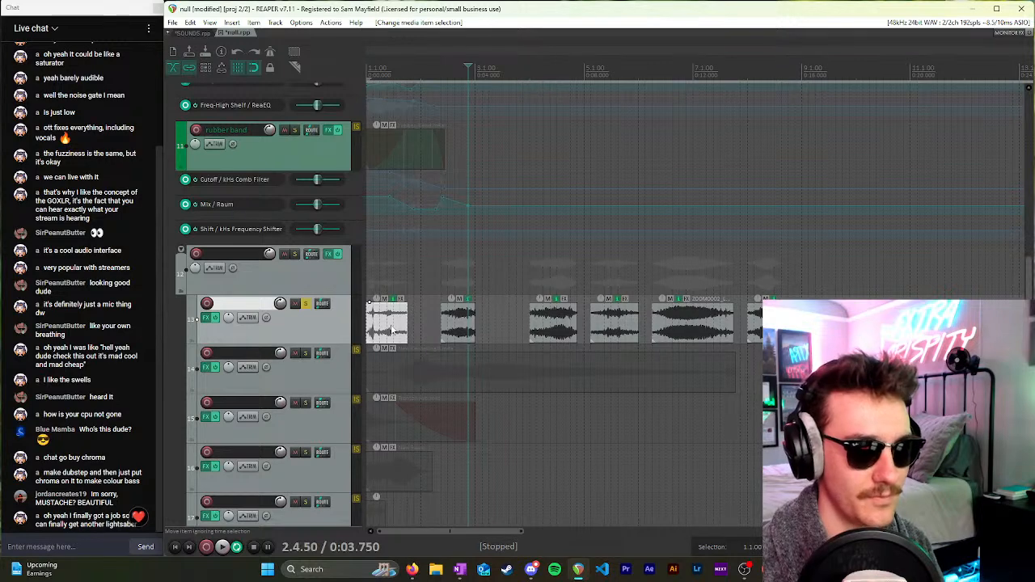
{"action": "left_click_drag", "start_coordinate": [394, 324], "coordinate": [394, 323]}
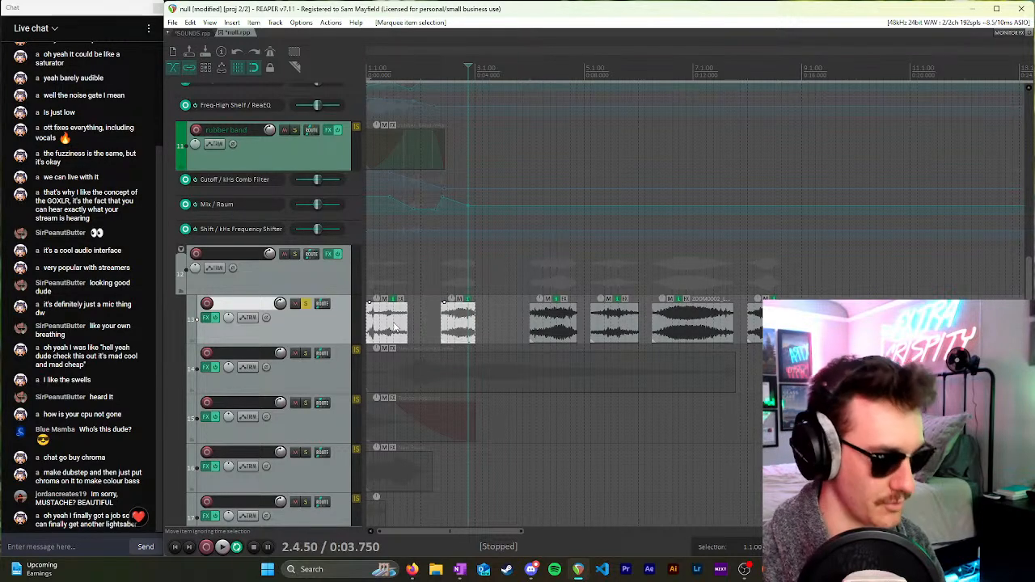
{"action": "key", "text": "ctrl+x"}
{"action": "scroll", "coordinate": [332, 306], "scroll_direction": "up", "scroll_amount": 2}
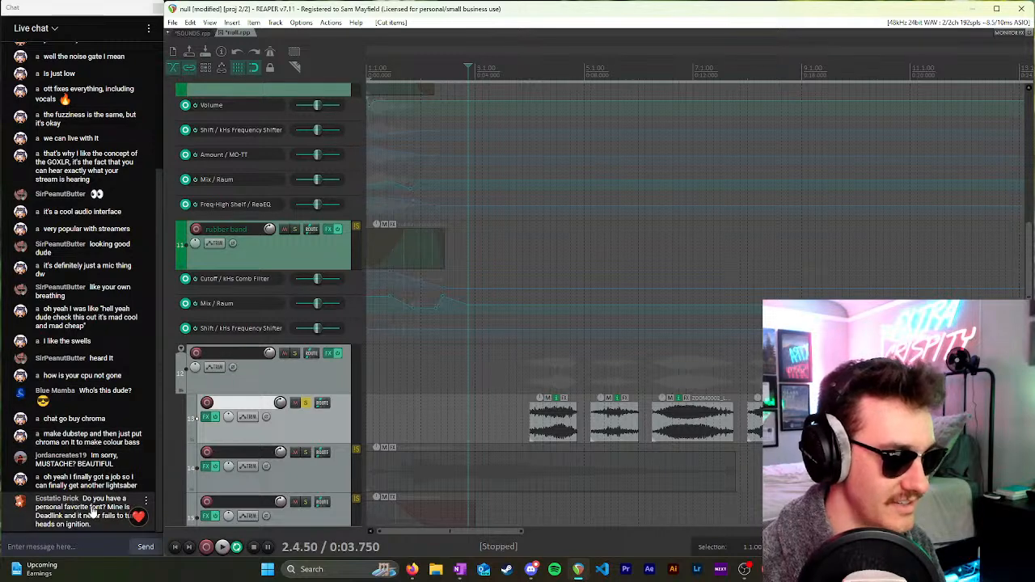
{"action": "scroll", "coordinate": [319, 287], "scroll_direction": "up", "scroll_amount": 4}
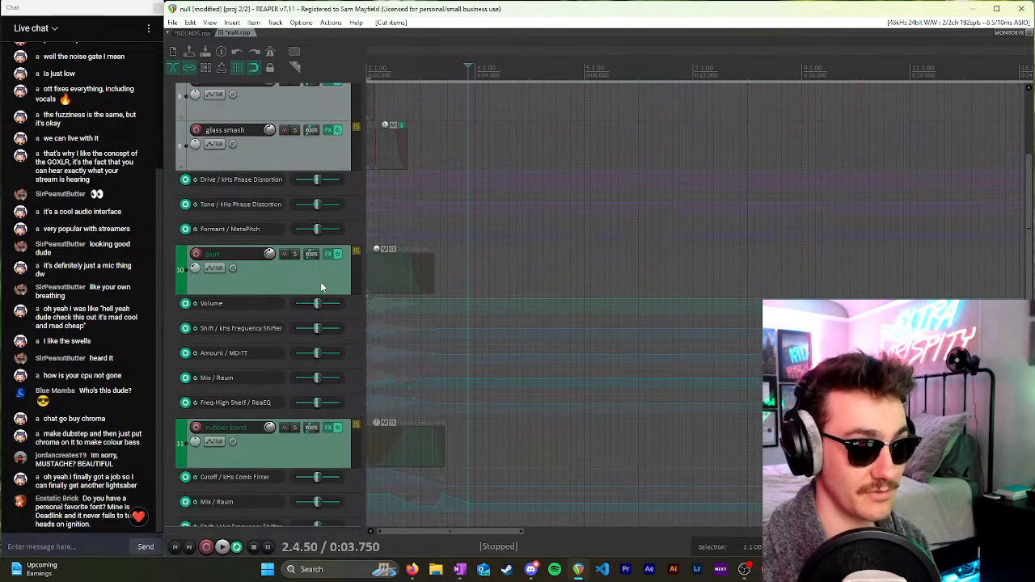
{"action": "scroll", "coordinate": [321, 300], "scroll_direction": "down", "scroll_amount": 5}
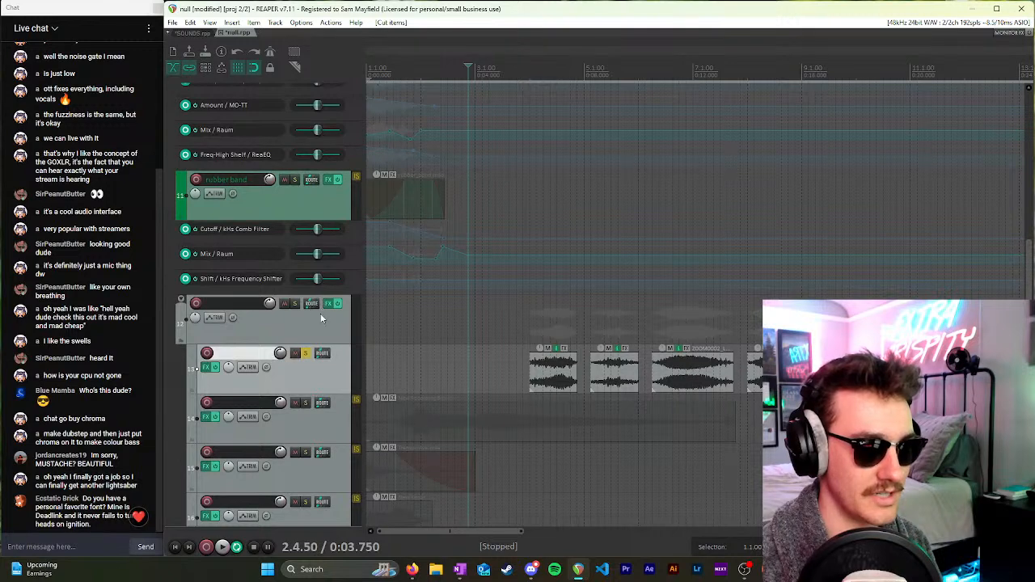
Step: Add a new track directly under the poweron folder track and paste the two cut snippets at the project start
{"action": "scroll", "coordinate": [378, 316], "scroll_direction": "down", "scroll_amount": 3}
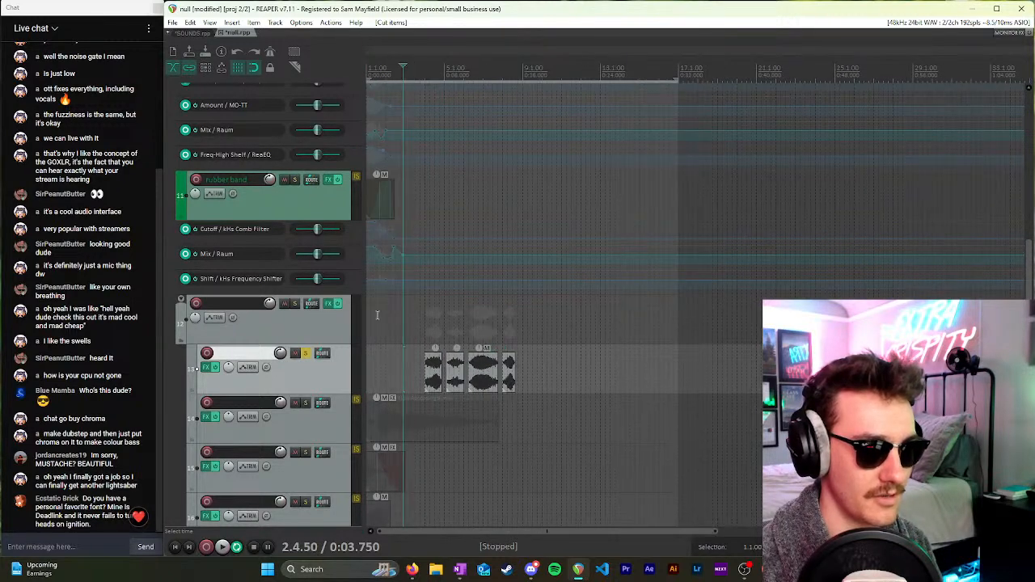
{"action": "left_click", "coordinate": [337, 320]}
{"action": "scroll", "coordinate": [337, 332], "scroll_direction": "up", "scroll_amount": 1}
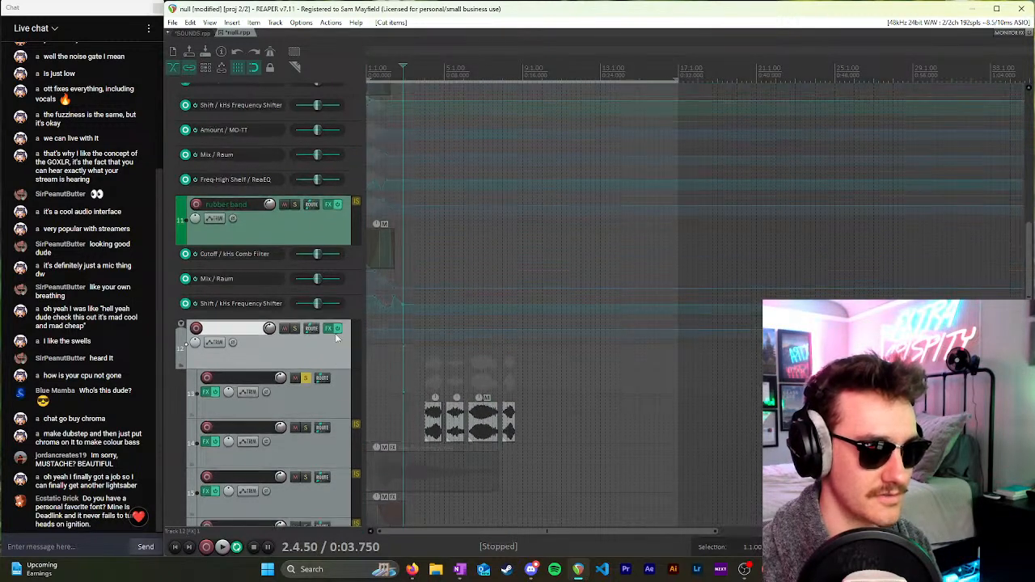
{"action": "scroll", "coordinate": [337, 339], "scroll_direction": "up", "scroll_amount": 8}
{"action": "left_click", "coordinate": [322, 237]}
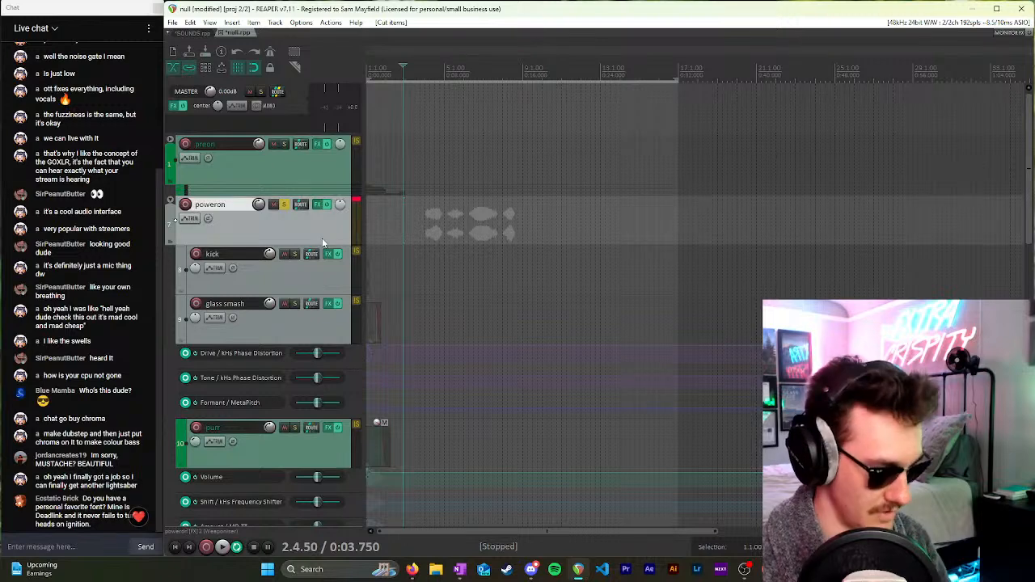
{"action": "key", "text": "ctrl+t"}
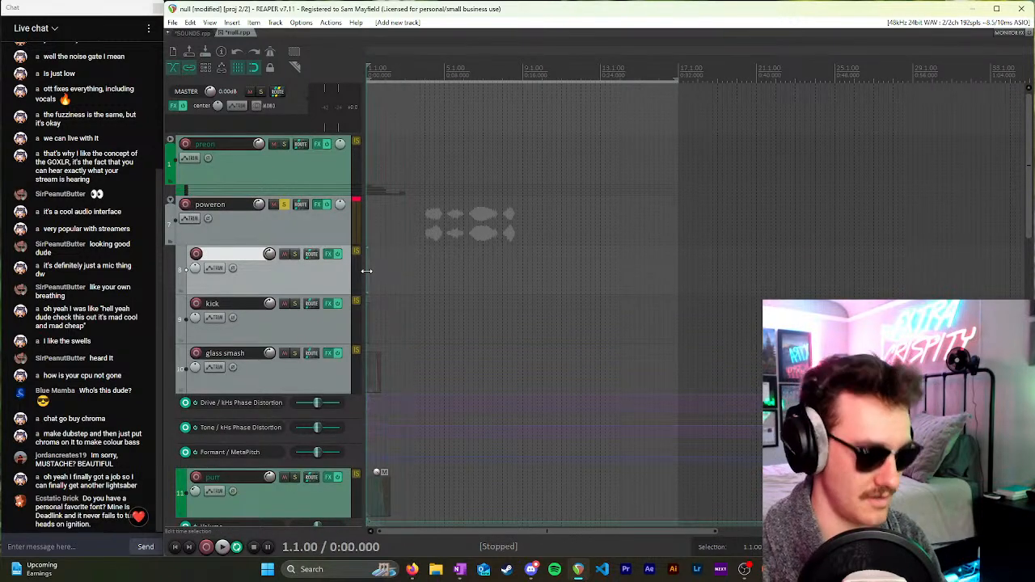
{"action": "key", "text": "ctrl+v"}
Step: Move the second pasted snippet on the new track to start at 2.1.00
{"action": "left_click", "coordinate": [402, 275]}
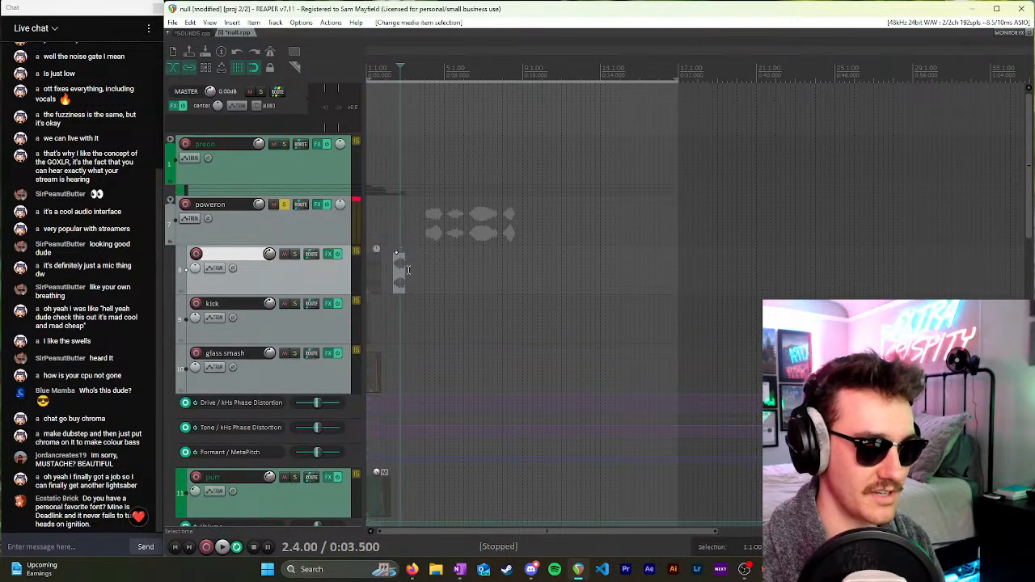
{"action": "scroll", "coordinate": [410, 277], "scroll_direction": "up", "scroll_amount": 4}
{"action": "left_click_drag", "start_coordinate": [491, 275], "coordinate": [462, 274]}
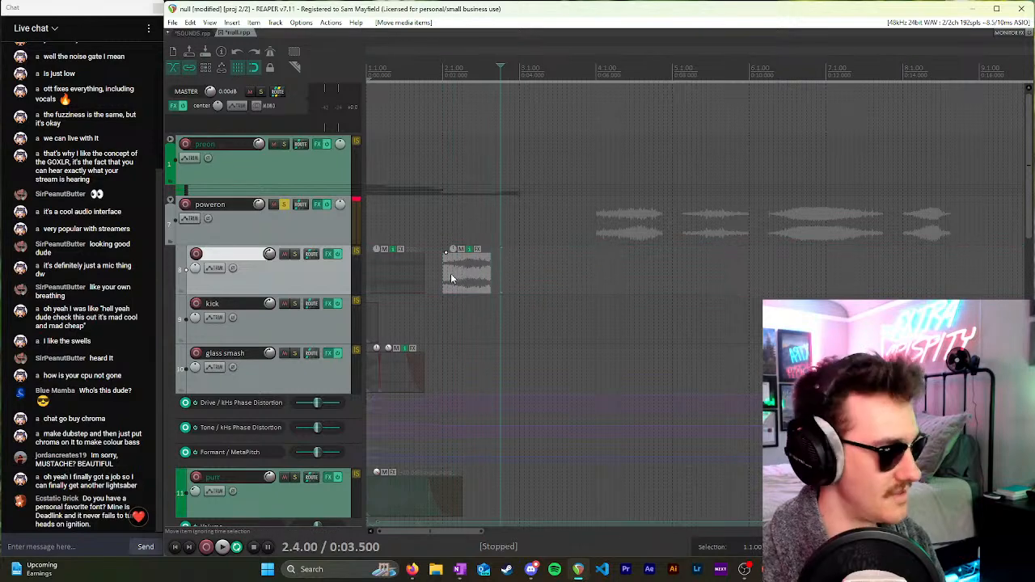
Step: Select the four remaining ZOOM0002_LR.WAV snippets on their original track and move them together to the project start
{"action": "scroll", "coordinate": [321, 267], "scroll_direction": "down", "scroll_amount": 10}
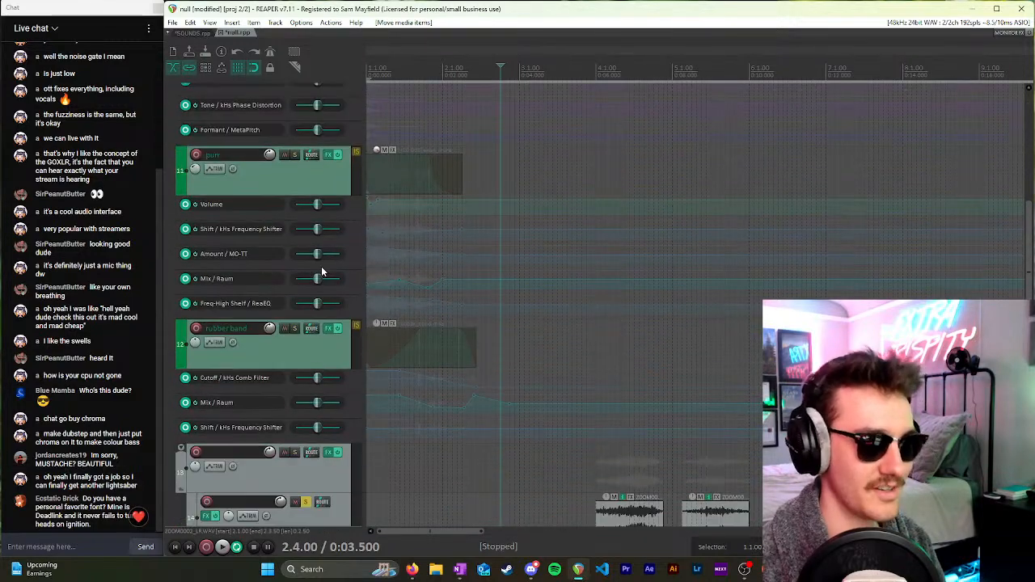
{"action": "scroll", "coordinate": [560, 296], "scroll_direction": "down", "scroll_amount": 4}
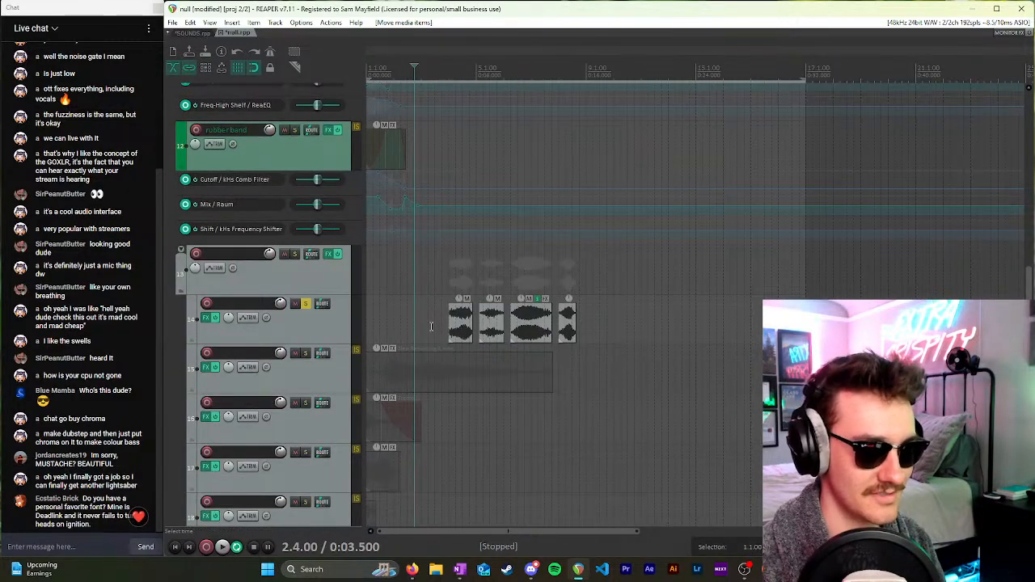
{"action": "scroll", "coordinate": [327, 327], "scroll_direction": "down", "scroll_amount": 1}
{"action": "left_click_drag", "start_coordinate": [371, 314], "coordinate": [636, 240]}
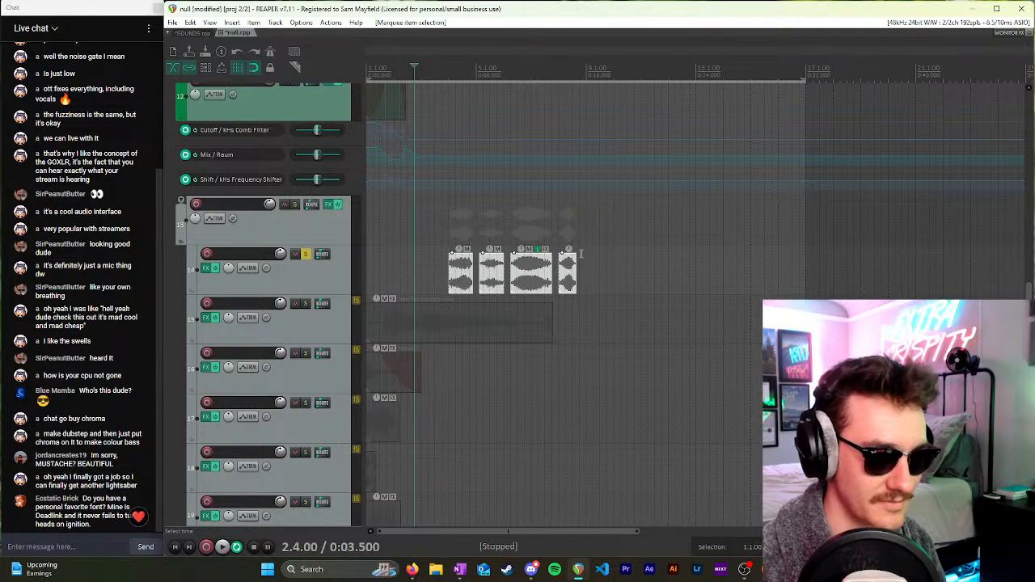
{"action": "left_click_drag", "start_coordinate": [526, 278], "coordinate": [377, 306]}
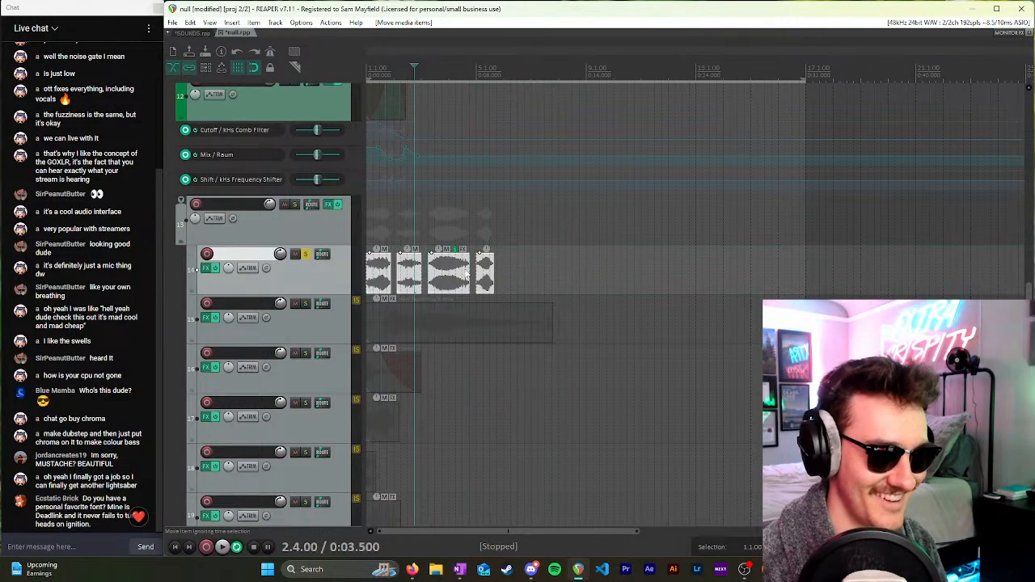
Step: Unsolo the ZOOM0002_LR.WAV snippet track and solo the New Recording 9.m4a track below it
{"action": "left_click", "coordinate": [374, 316]}
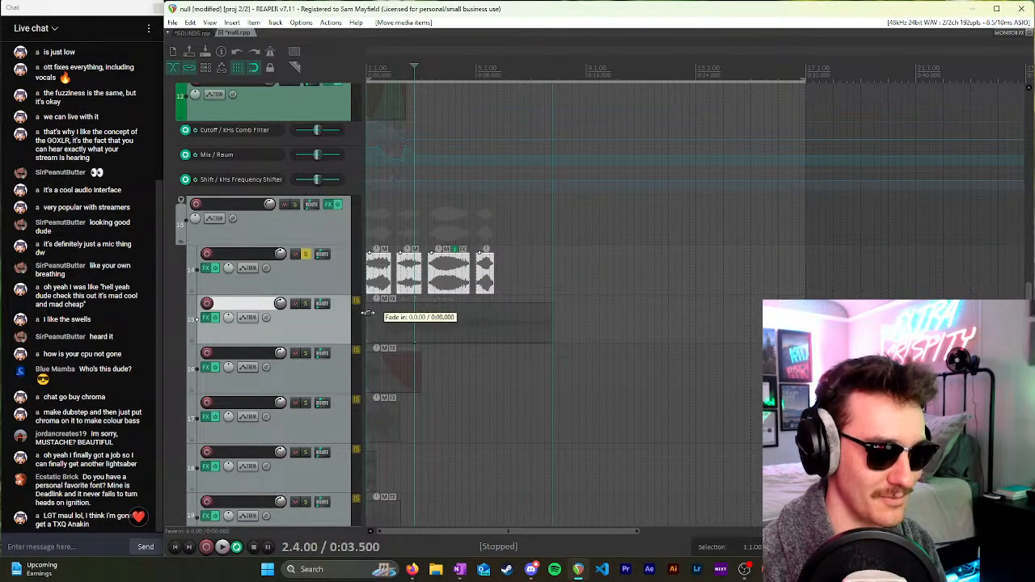
{"action": "left_click", "coordinate": [306, 255]}
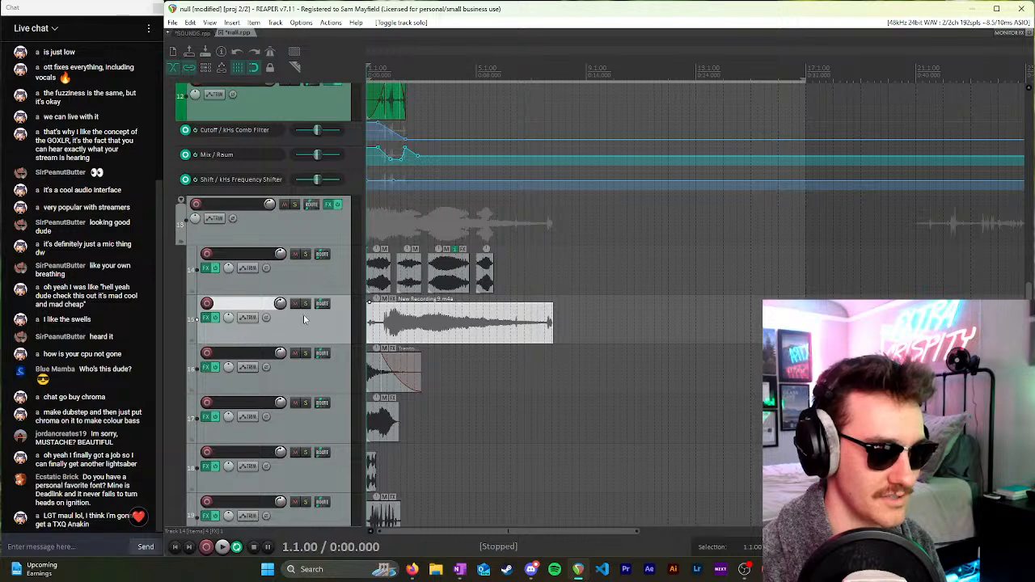
{"action": "left_click", "coordinate": [305, 304]}
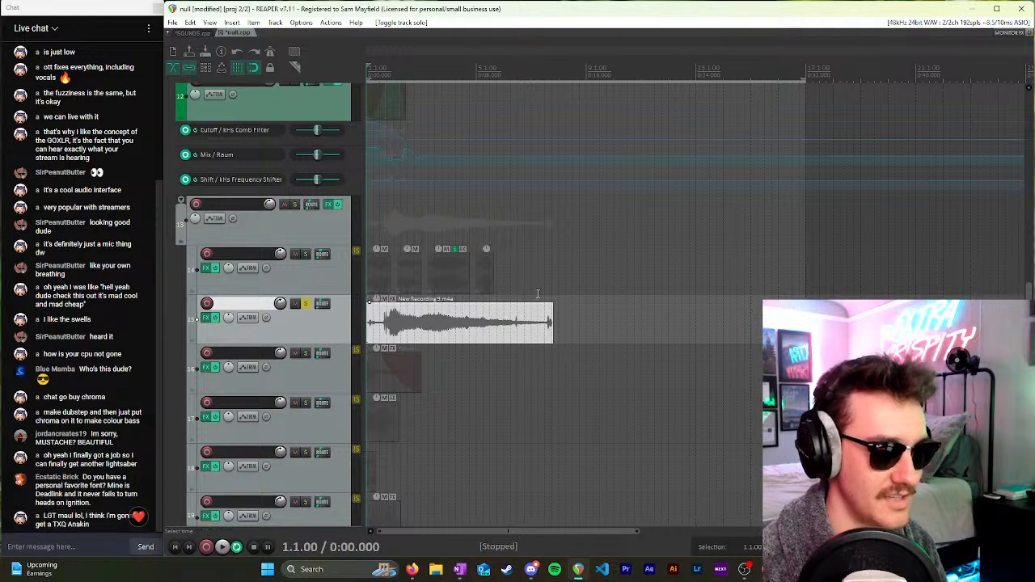
Step: Trim the quiet lead-in off New Recording 9.m4a and move the recording back to 1.1.00
{"action": "scroll", "coordinate": [537, 293], "scroll_direction": "up", "scroll_amount": 3}
{"action": "left_click", "coordinate": [417, 328]}
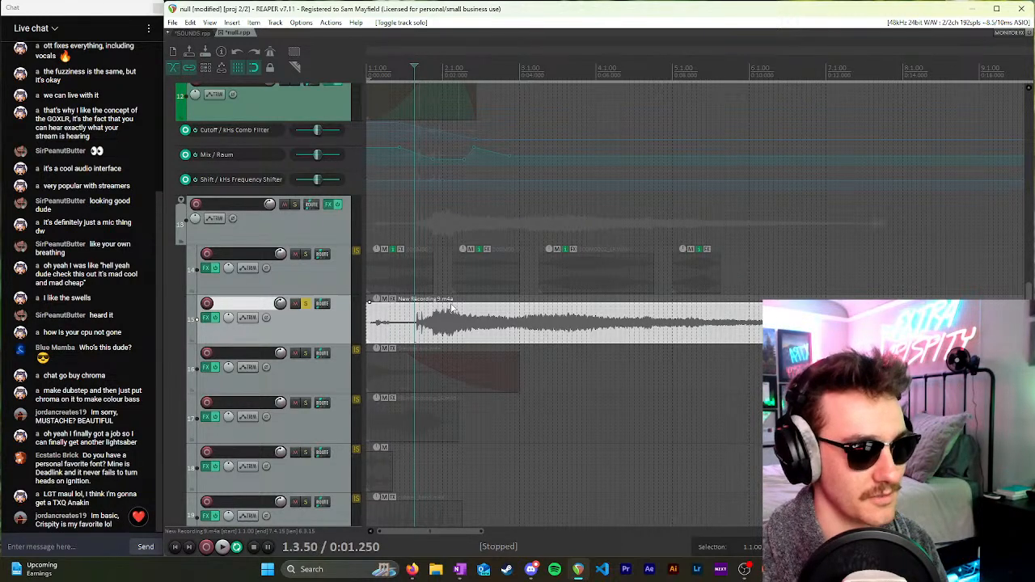
{"action": "mouse_move", "coordinate": [368, 327]}
{"action": "left_mouse_down"}
{"action": "mouse_move", "coordinate": [414, 334]}
{"action": "mouse_move", "coordinate": [368, 334]}
{"action": "left_mouse_up"}
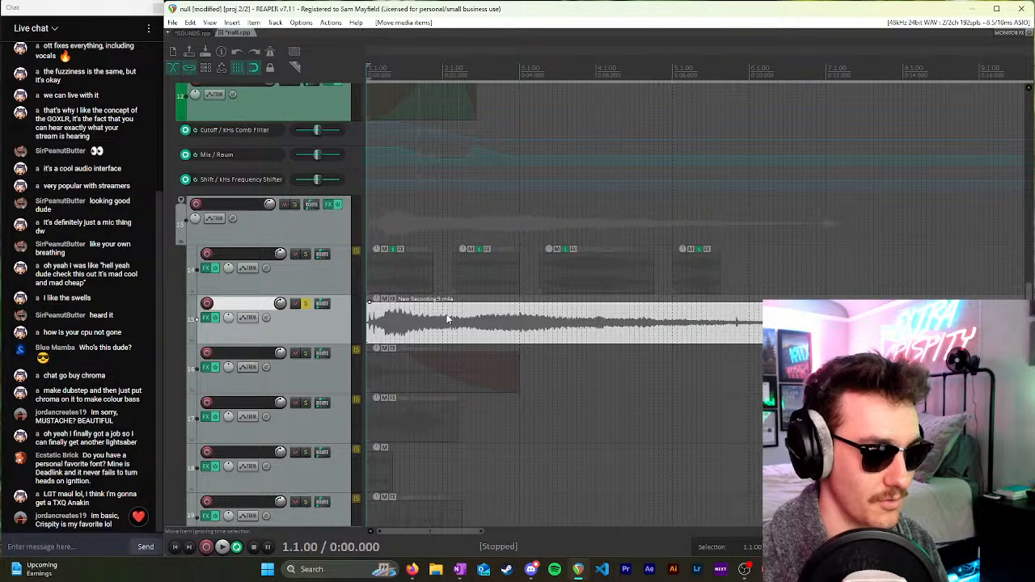
{"action": "scroll", "coordinate": [445, 316], "scroll_direction": "up", "scroll_amount": 5}
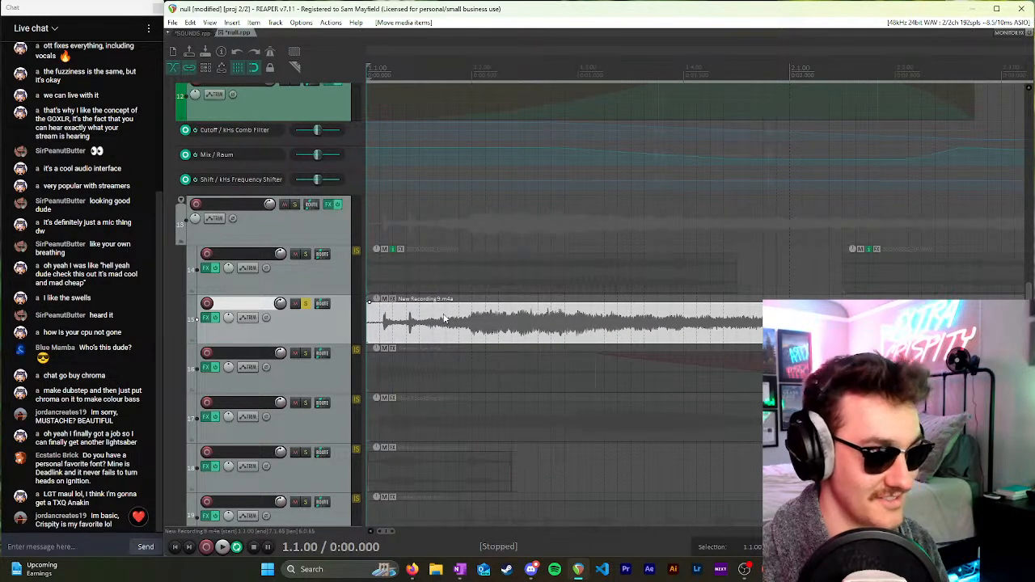
{"action": "key", "text": "space"}
{"action": "key", "text": "space"}
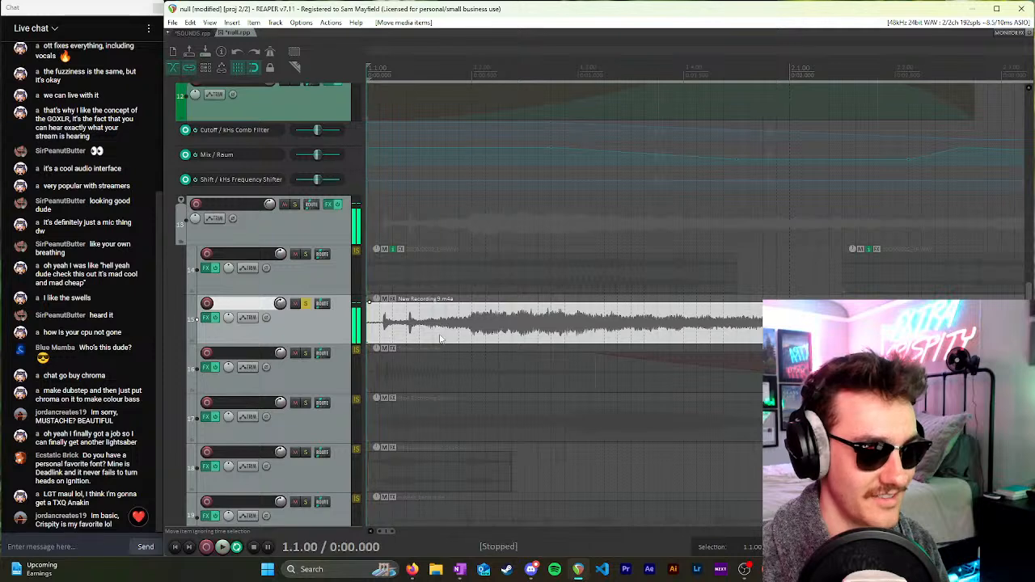
Step: Tighten the start of New Recording 9.m4a to its first transient, keeping the recording at 1.1.00
{"action": "scroll", "coordinate": [429, 340], "scroll_direction": "down", "scroll_amount": 5}
{"action": "left_click", "coordinate": [409, 331]}
{"action": "left_click", "coordinate": [402, 329]}
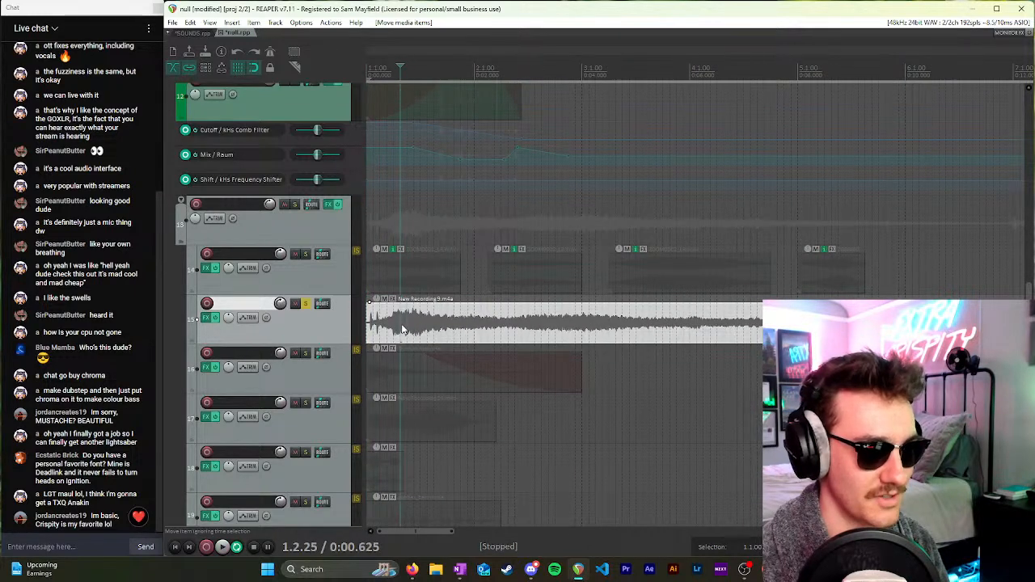
{"action": "scroll", "coordinate": [376, 332], "scroll_direction": "up", "scroll_amount": 5}
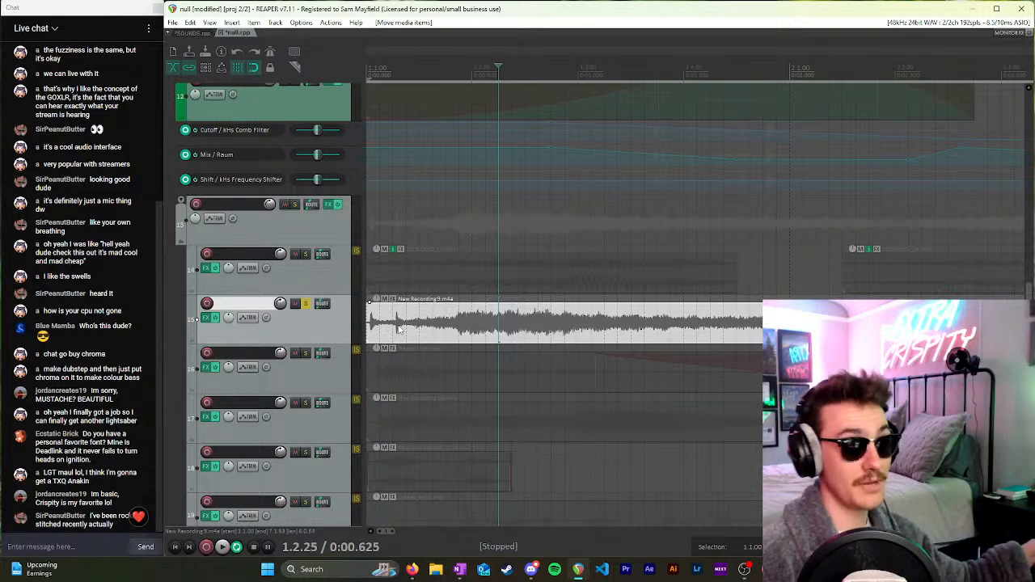
{"action": "left_click", "coordinate": [394, 327]}
{"action": "scroll", "coordinate": [421, 332], "scroll_direction": "down", "scroll_amount": 3}
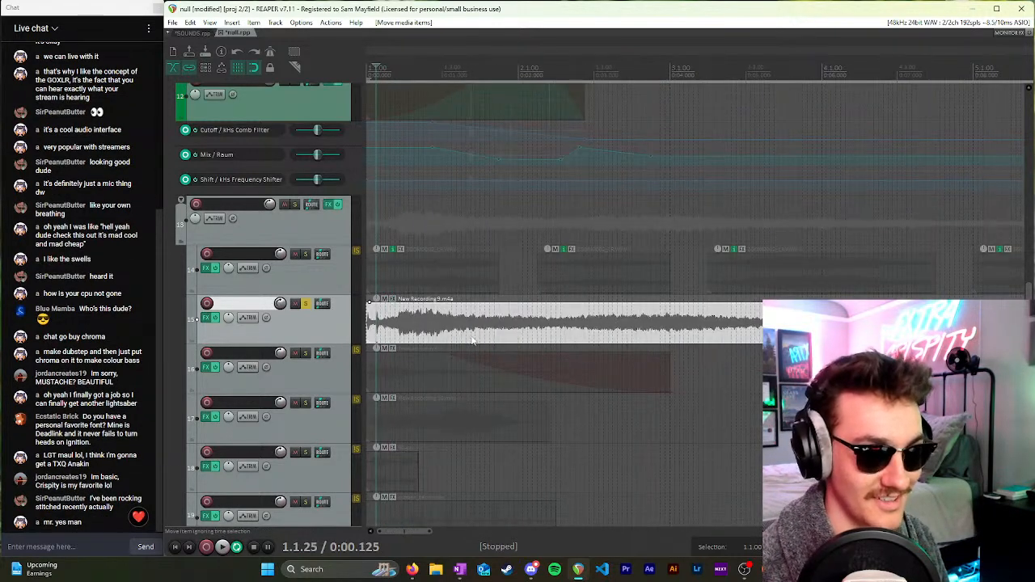
{"action": "scroll", "coordinate": [445, 332], "scroll_direction": "down", "scroll_amount": 4}
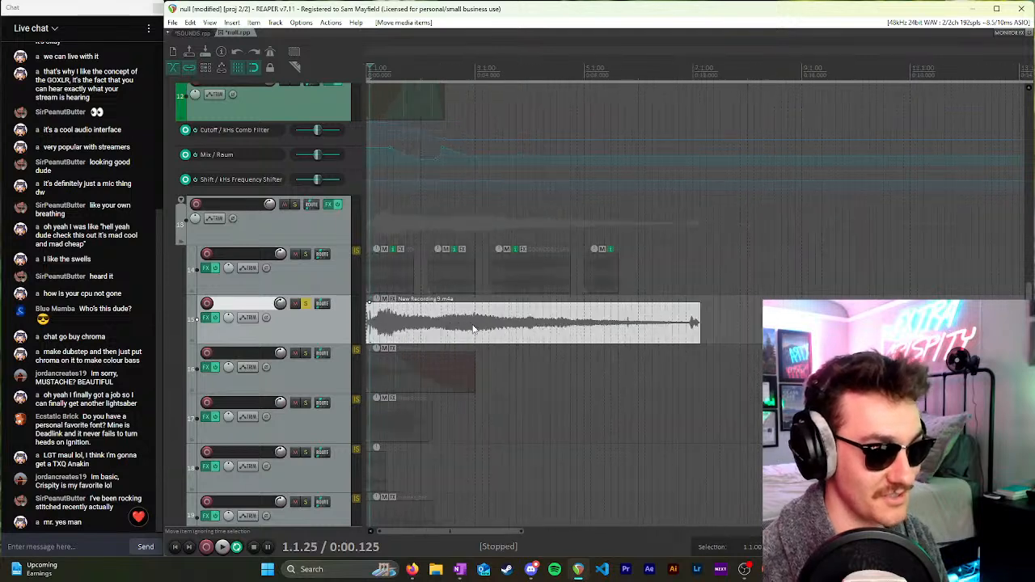
{"action": "scroll", "coordinate": [404, 331], "scroll_direction": "up", "scroll_amount": 4}
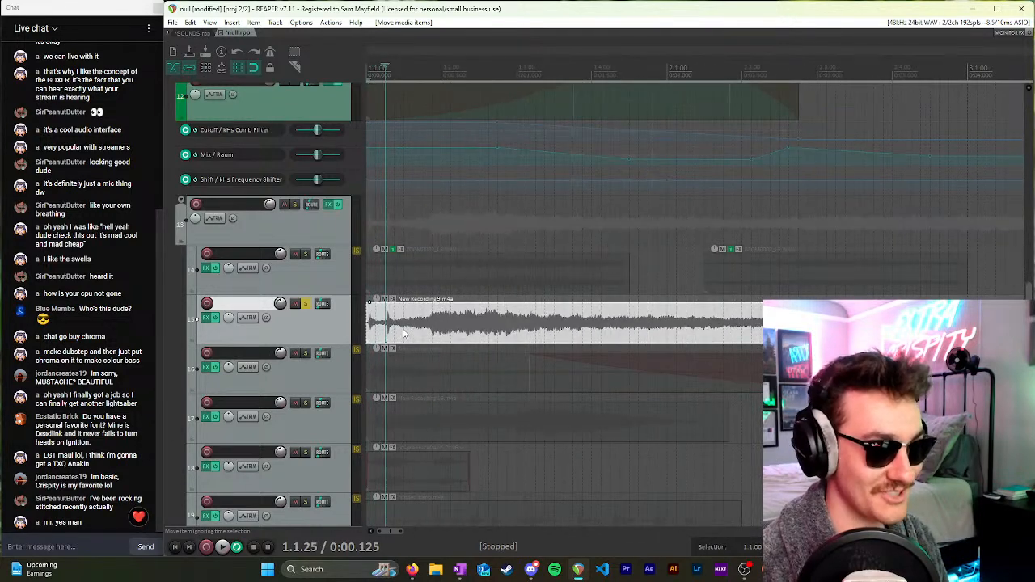
{"action": "left_click_drag", "start_coordinate": [370, 324], "coordinate": [370, 325]}
{"action": "left_click", "coordinate": [384, 368]}
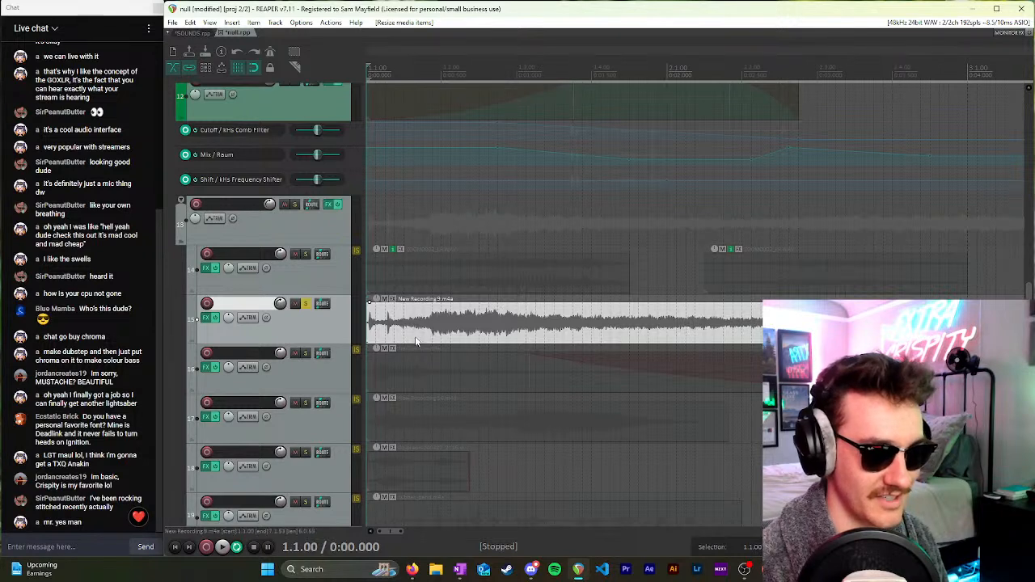
Step: Play New Recording 9.m4a through and trim the noise burst off its end
{"action": "key", "text": "space"}
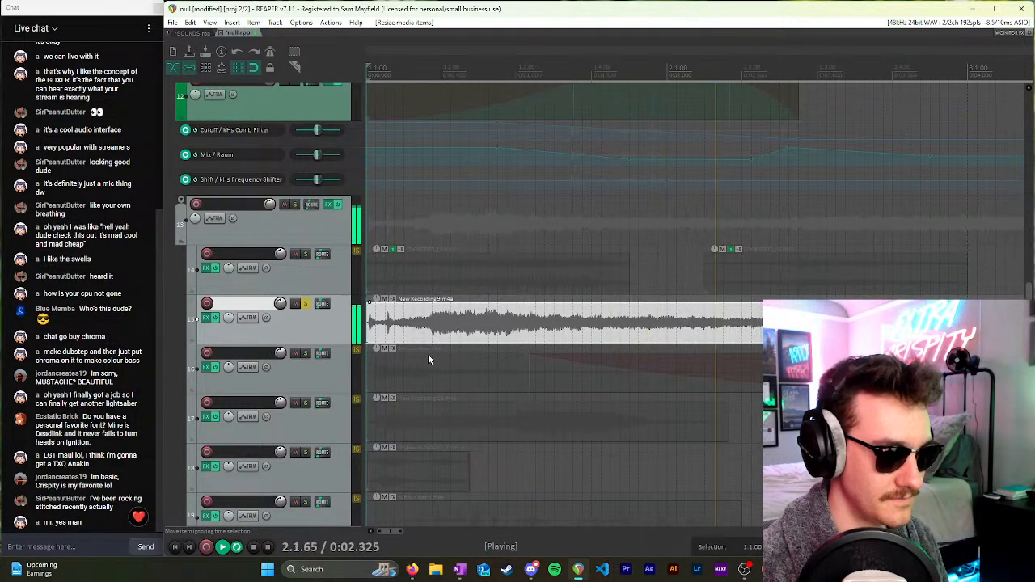
{"action": "scroll", "coordinate": [426, 348], "scroll_direction": "down", "scroll_amount": 5}
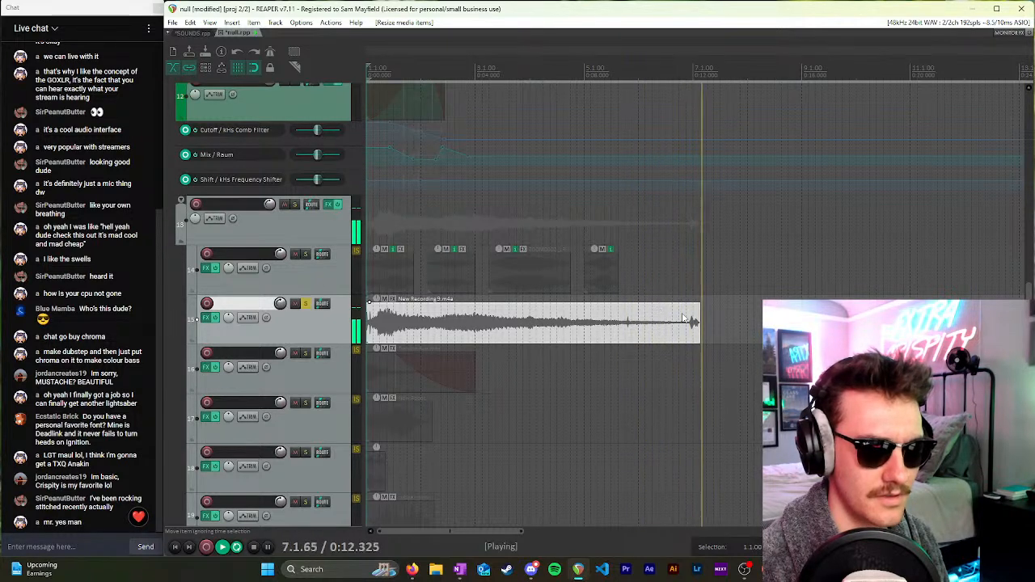
{"action": "key", "text": "space"}
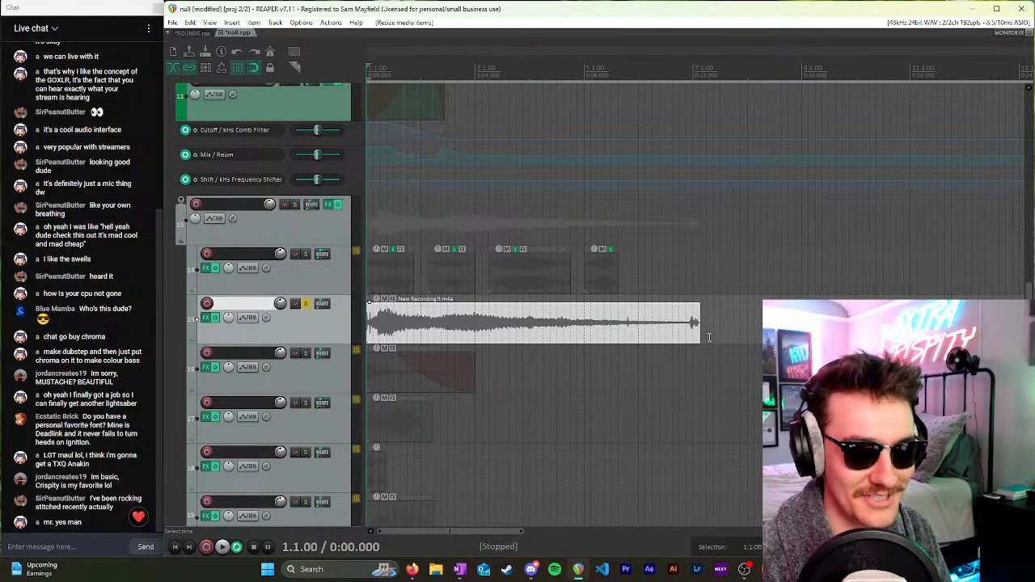
{"action": "left_click_drag", "start_coordinate": [699, 332], "coordinate": [685, 338]}
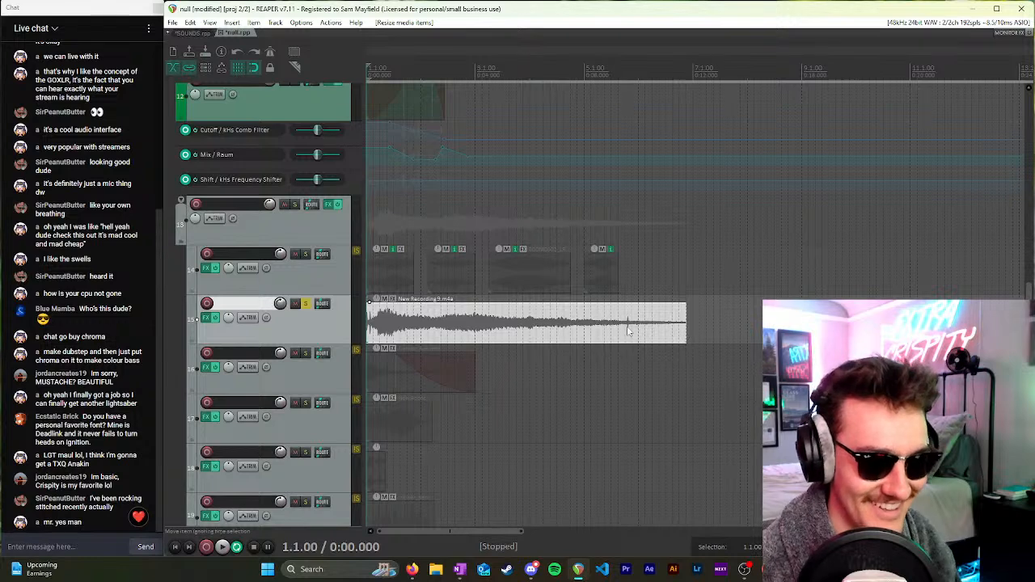
Step: Check several positions along New Recording 9.m4a for a suitable split point
{"action": "left_click", "coordinate": [532, 330]}
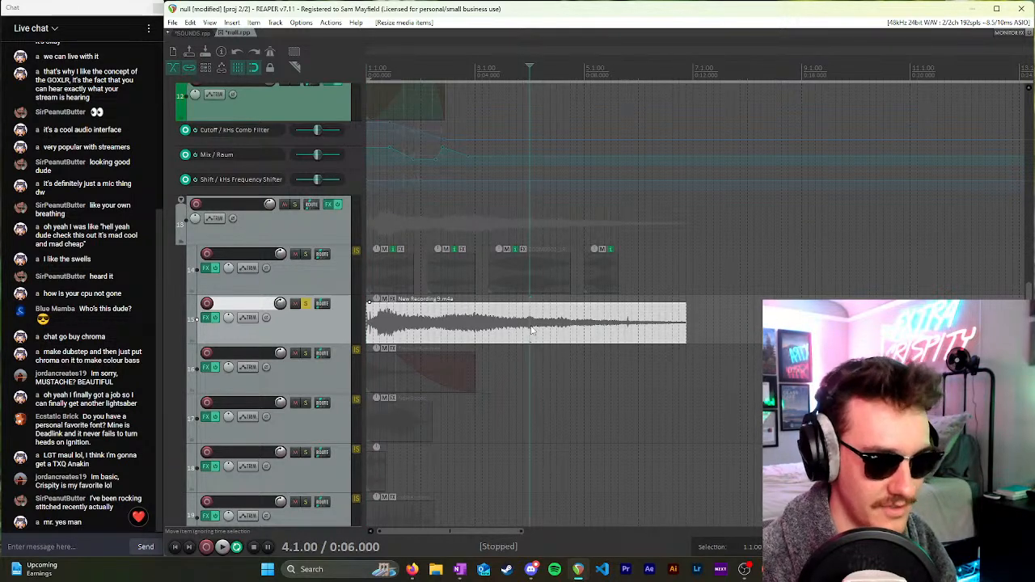
{"action": "left_click", "coordinate": [400, 319]}
{"action": "left_click", "coordinate": [434, 322]}
{"action": "left_click", "coordinate": [461, 325]}
{"action": "left_click", "coordinate": [509, 329]}
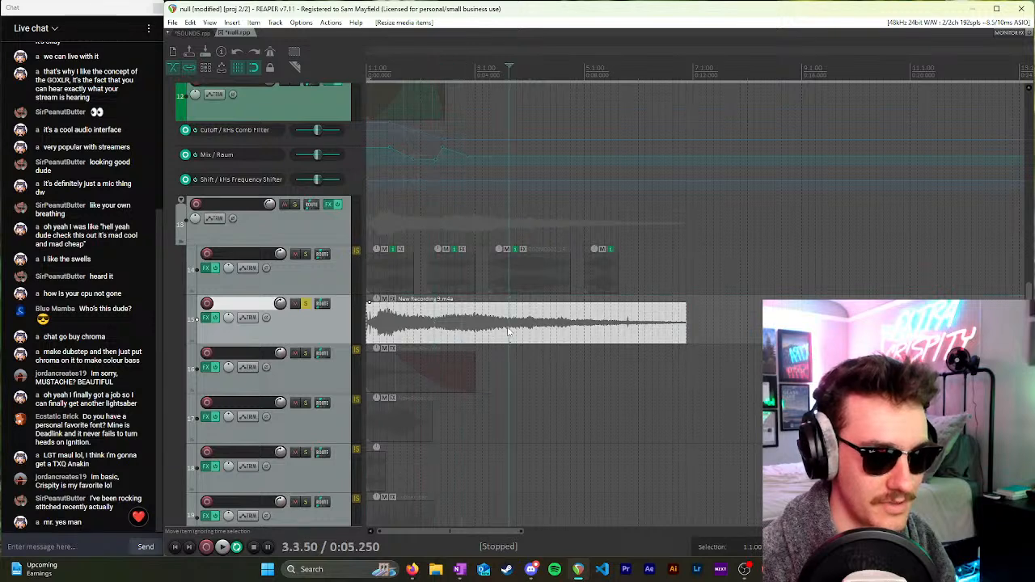
{"action": "left_click", "coordinate": [536, 325]}
{"action": "left_click", "coordinate": [571, 326]}
{"action": "left_click", "coordinate": [584, 329]}
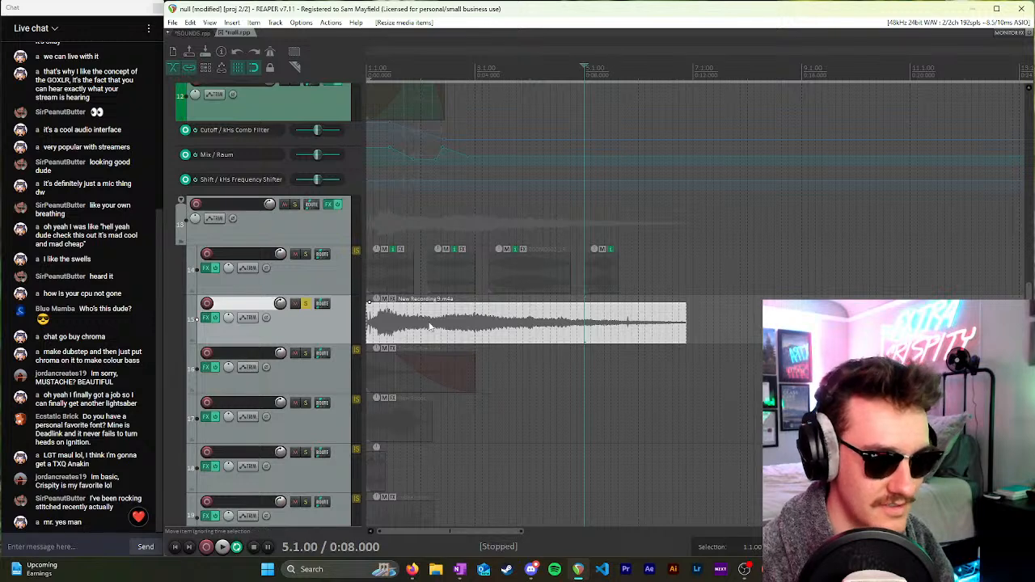
Step: Split New Recording 9.m4a at 4.1.00 and move its quieter second part later, leaving a gap
{"action": "left_click", "coordinate": [527, 329]}
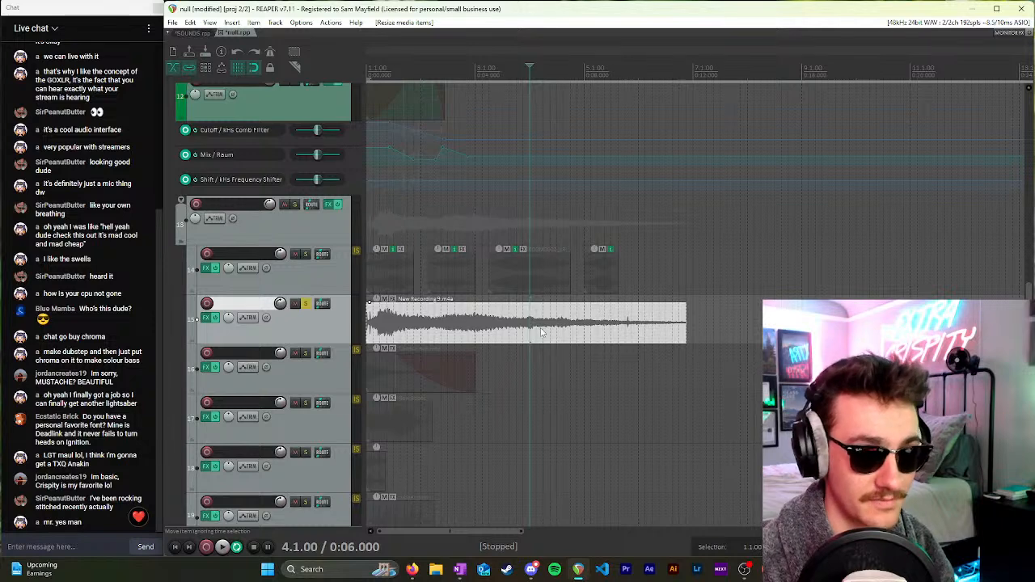
{"action": "key", "text": "space"}
{"action": "key", "text": "space"}
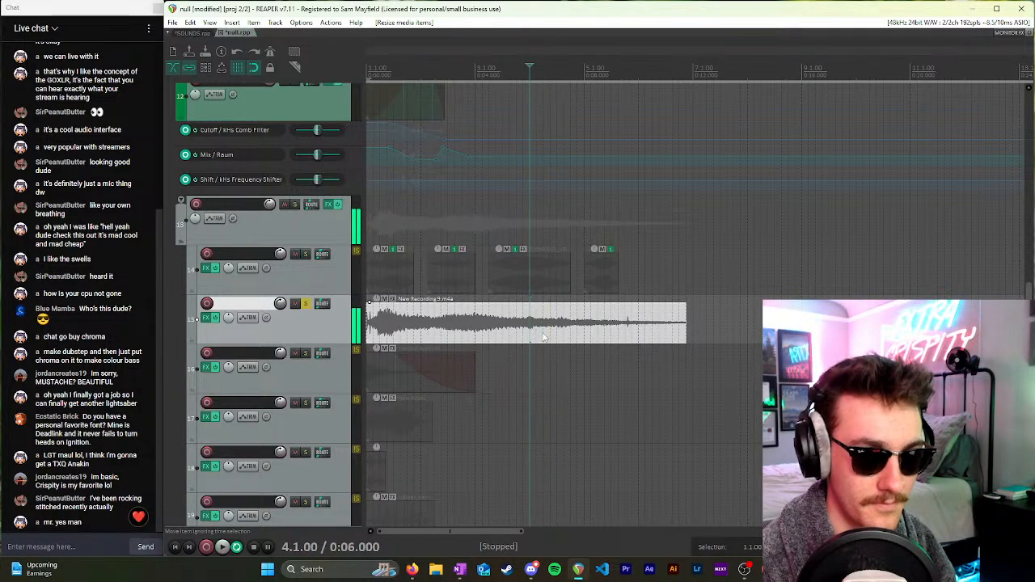
{"action": "key", "text": "s"}
{"action": "left_click_drag", "start_coordinate": [556, 341], "coordinate": [591, 332]}
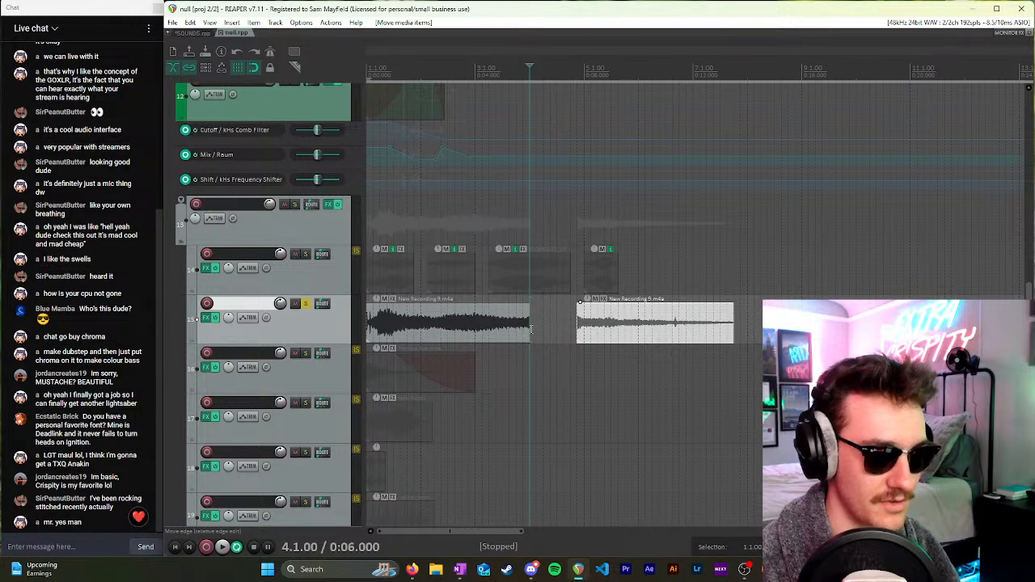
Step: Play the first part of New Recording 9.m4a and cut it from its track
{"action": "left_click", "coordinate": [389, 332]}
{"action": "key", "text": "space"}
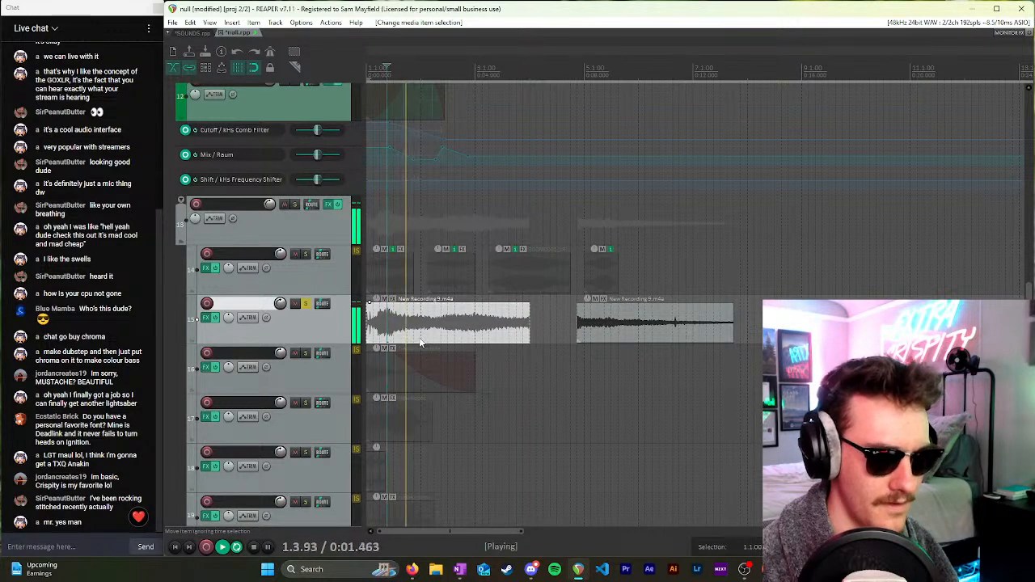
{"action": "key", "text": "space"}
{"action": "left_click", "coordinate": [429, 328]}
{"action": "key", "text": "ctrl+x"}
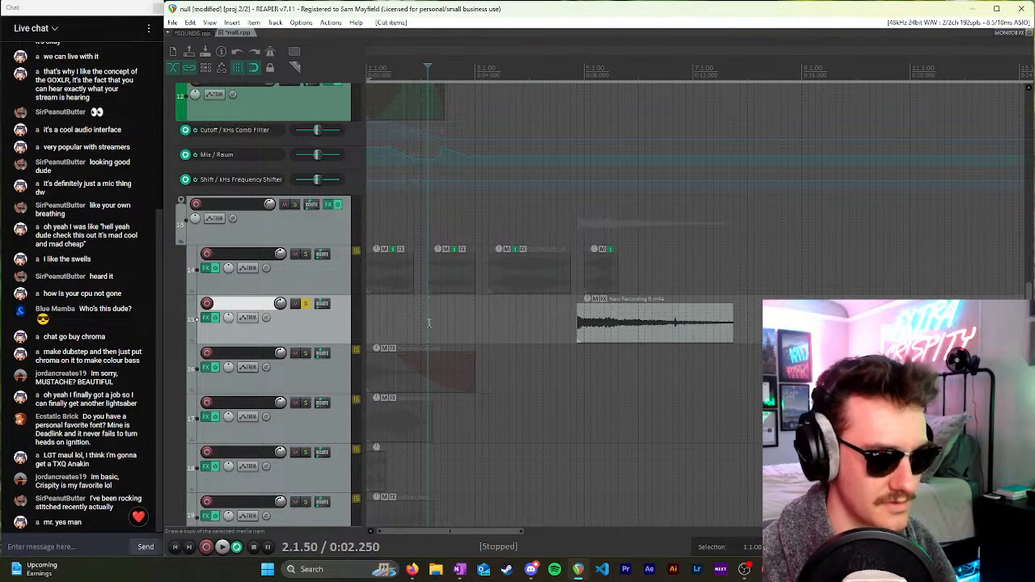
Step: Paste the cut first part of New Recording 9.m4a onto the smoothswings track, after its existing clip
{"action": "scroll", "coordinate": [309, 306], "scroll_direction": "down", "scroll_amount": 4}
{"action": "scroll", "coordinate": [448, 413], "scroll_direction": "down", "scroll_amount": 3}
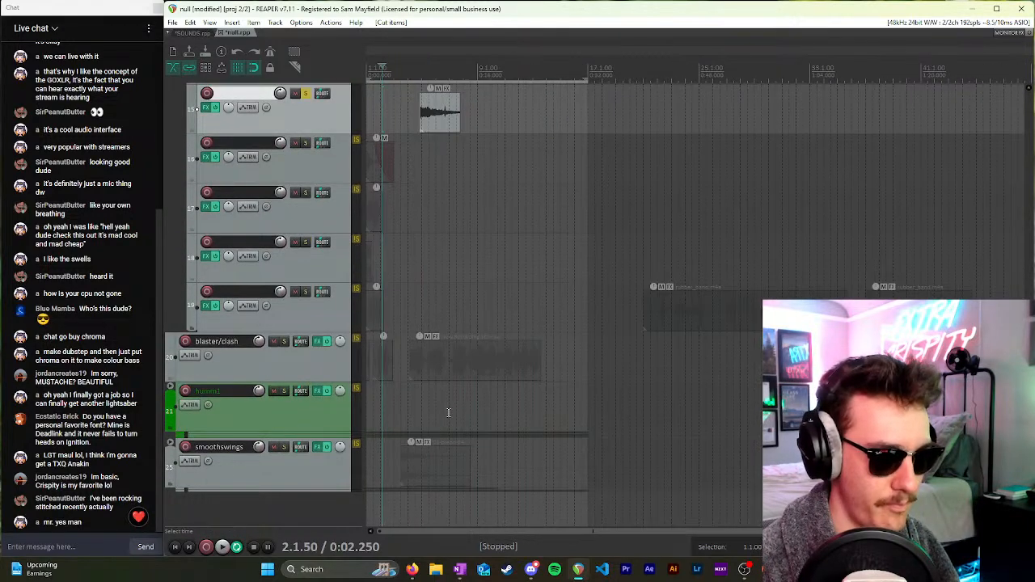
{"action": "left_click", "coordinate": [487, 463]}
{"action": "key", "text": "ctrl+v"}
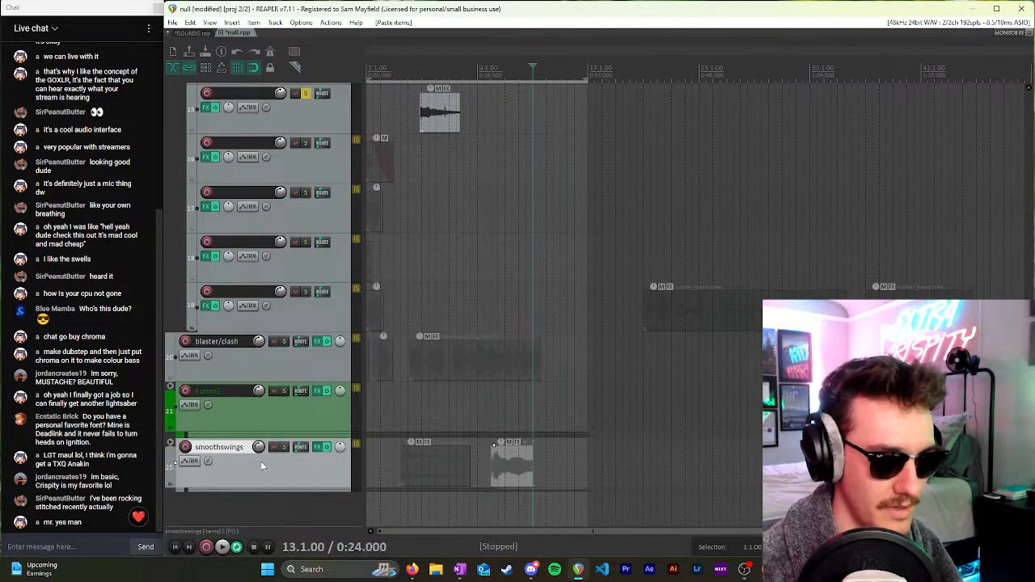
Step: Move the remaining part of New Recording 9.m4a onto the unnamed first track in the poweron group, after its existing clips
{"action": "scroll", "coordinate": [298, 471], "scroll_direction": "up", "scroll_amount": 5}
{"action": "scroll", "coordinate": [340, 427], "scroll_direction": "down", "scroll_amount": 2}
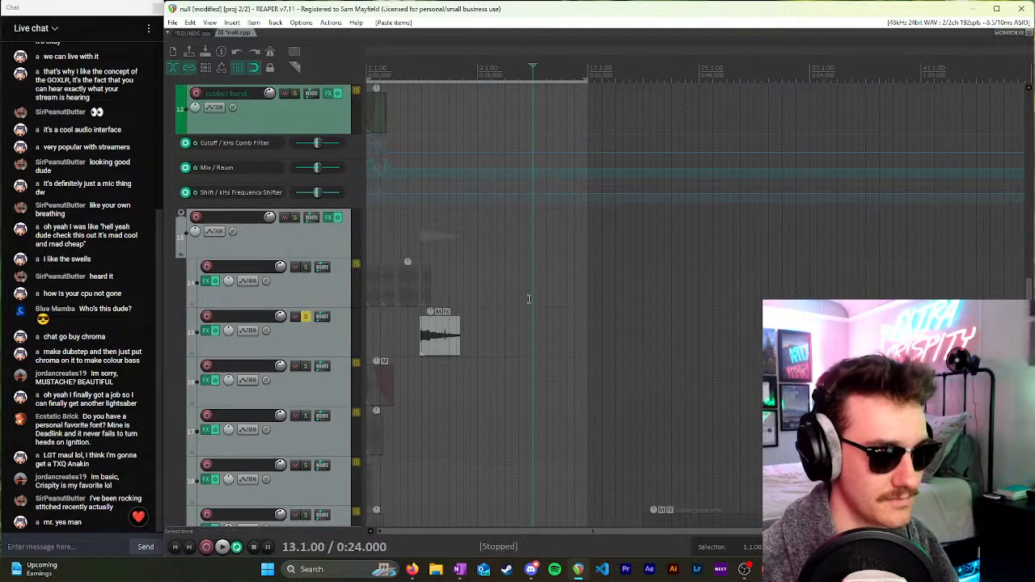
{"action": "left_click_drag", "start_coordinate": [422, 337], "coordinate": [387, 348]}
{"action": "scroll", "coordinate": [396, 344], "scroll_direction": "up", "scroll_amount": 2}
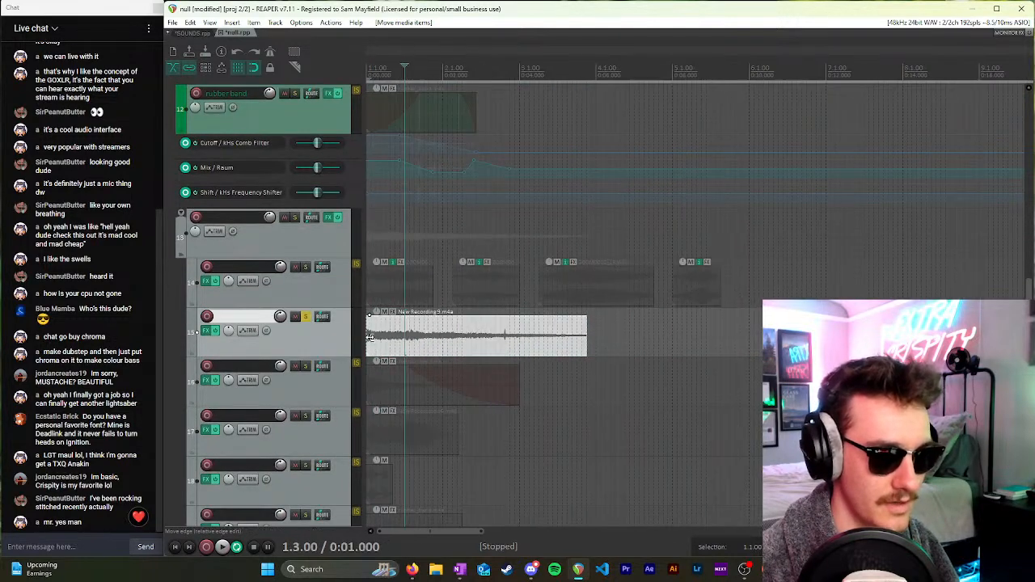
{"action": "left_click", "coordinate": [395, 348]}
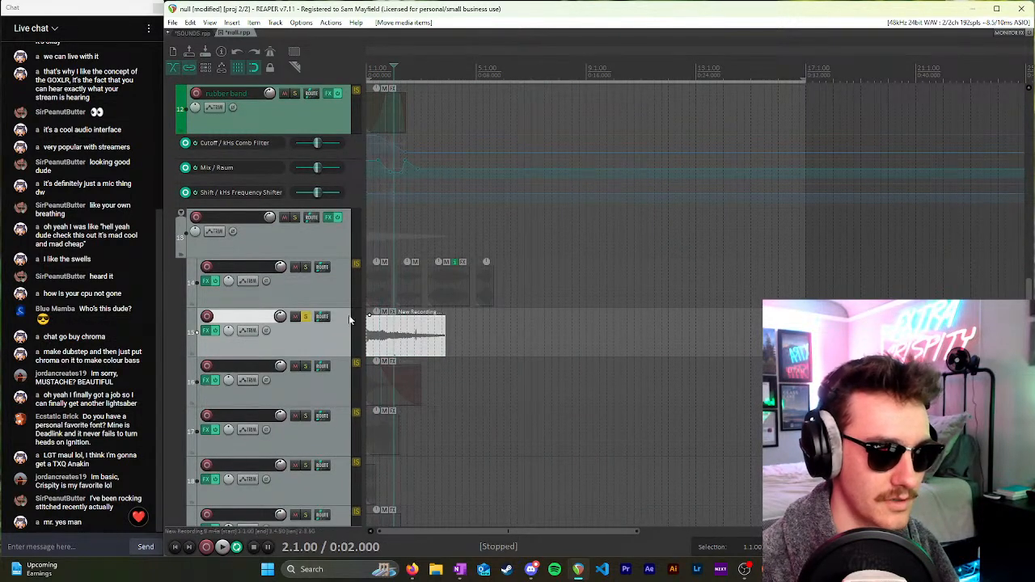
{"action": "key", "text": "ctrl+x"}
{"action": "scroll", "coordinate": [351, 346], "scroll_direction": "up", "scroll_amount": 10}
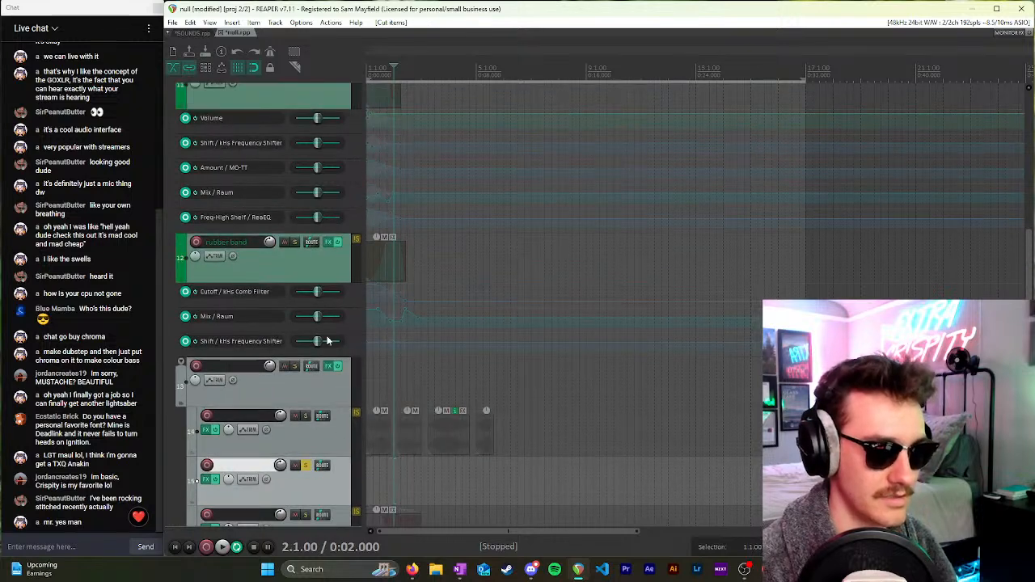
{"action": "scroll", "coordinate": [328, 342], "scroll_direction": "up", "scroll_amount": 1}
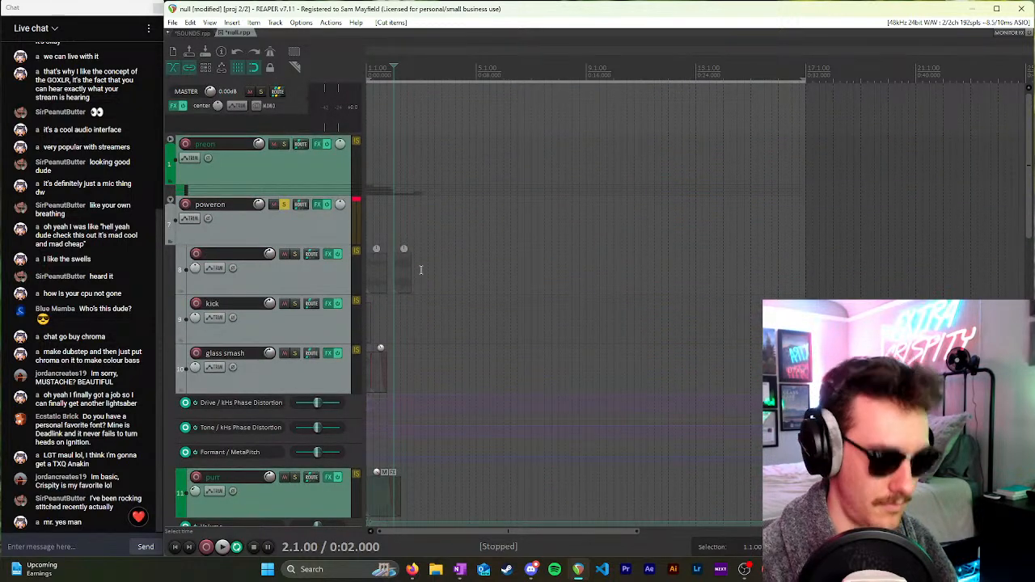
{"action": "left_click", "coordinate": [420, 269]}
{"action": "key", "text": "ctrl+v"}
Step: Name the first track in the poweron group "stuff you wanna use"
{"action": "double_click", "coordinate": [232, 254]}
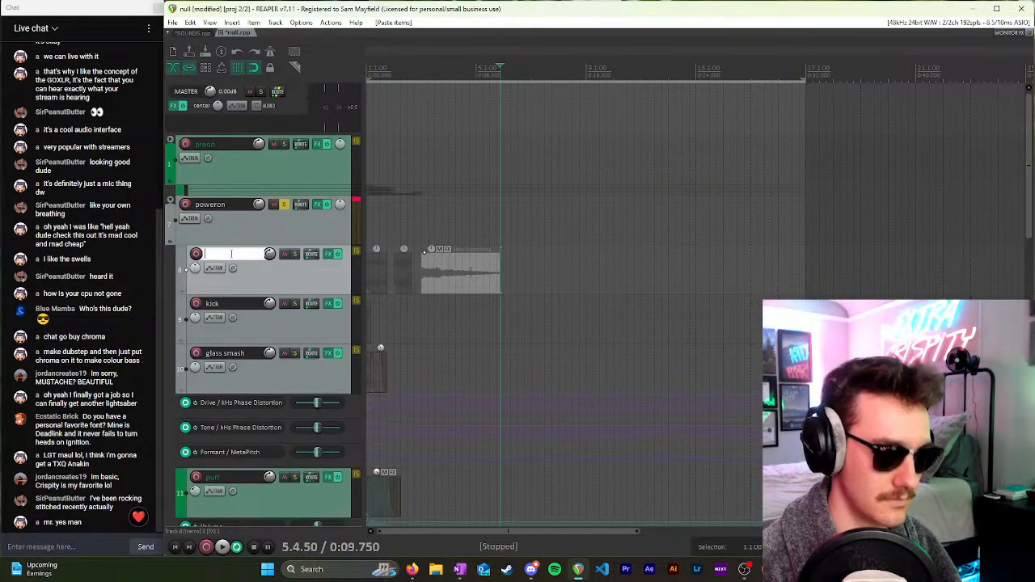
{"action": "type", "text": "stuff you wanna use"}
{"action": "key", "text": "Return"}
Step: Unsolo the emptied track 15 and delete it
{"action": "scroll", "coordinate": [328, 277], "scroll_direction": "down", "scroll_amount": 8}
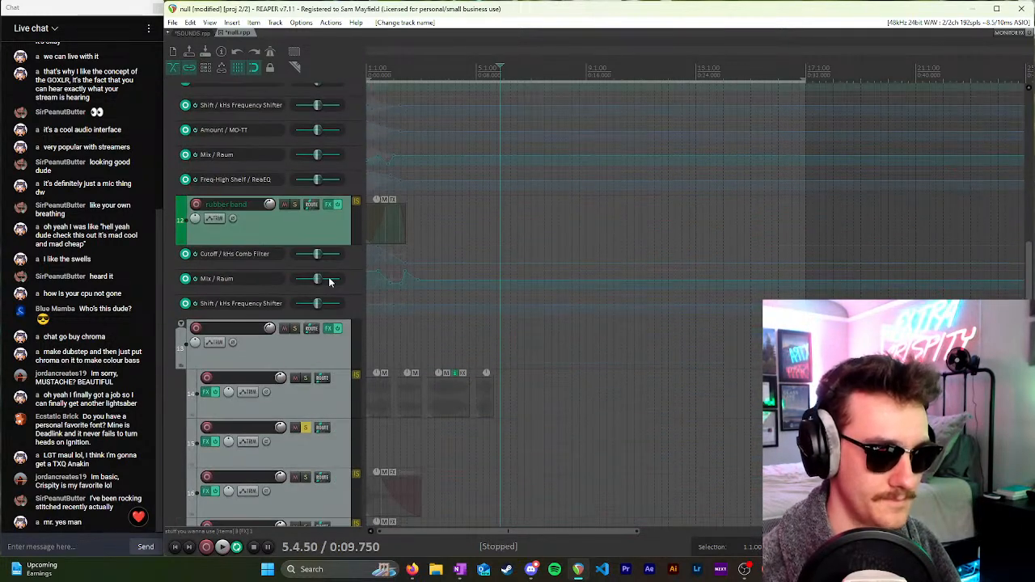
{"action": "scroll", "coordinate": [328, 281], "scroll_direction": "down", "scroll_amount": 3}
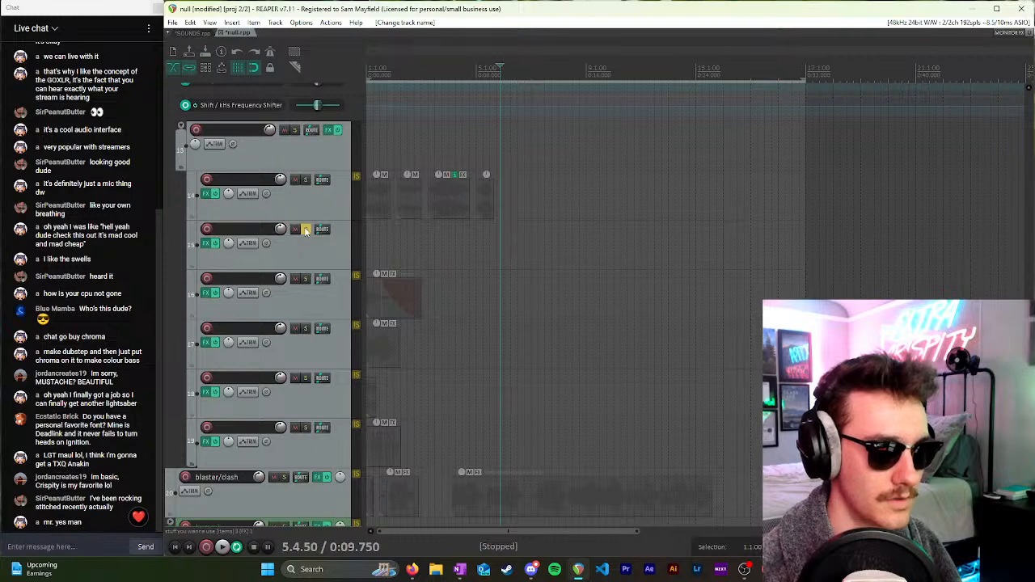
{"action": "left_click", "coordinate": [306, 230]}
{"action": "left_click", "coordinate": [312, 249]}
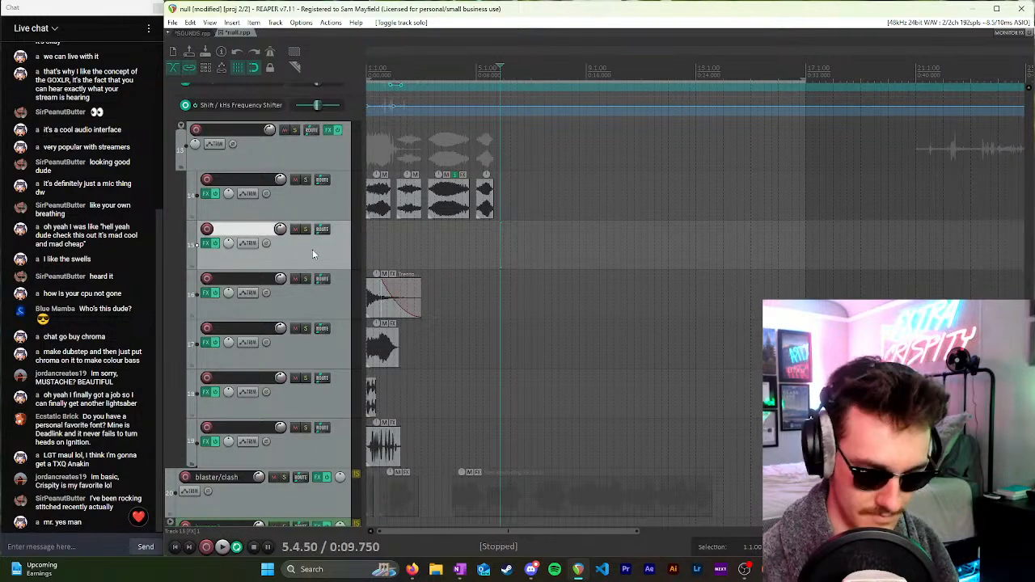
{"action": "key", "text": "Delete"}
{"action": "left_click", "coordinate": [500, 315]}
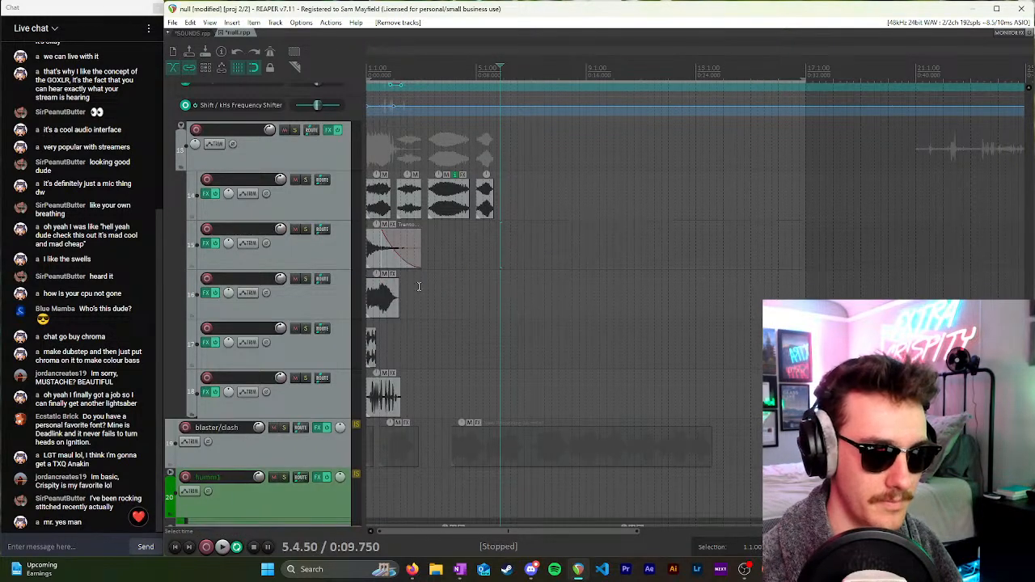
Step: Solo the track holding Trenton Ave.m4a and listen to the clip from its start
{"action": "left_click", "coordinate": [306, 230]}
{"action": "left_click", "coordinate": [374, 241]}
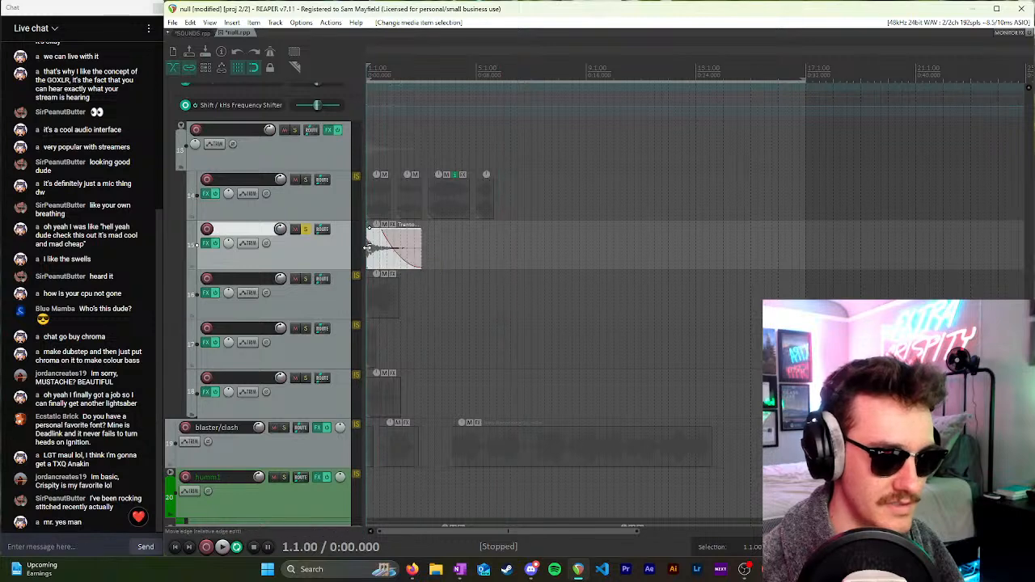
{"action": "key", "text": "space"}
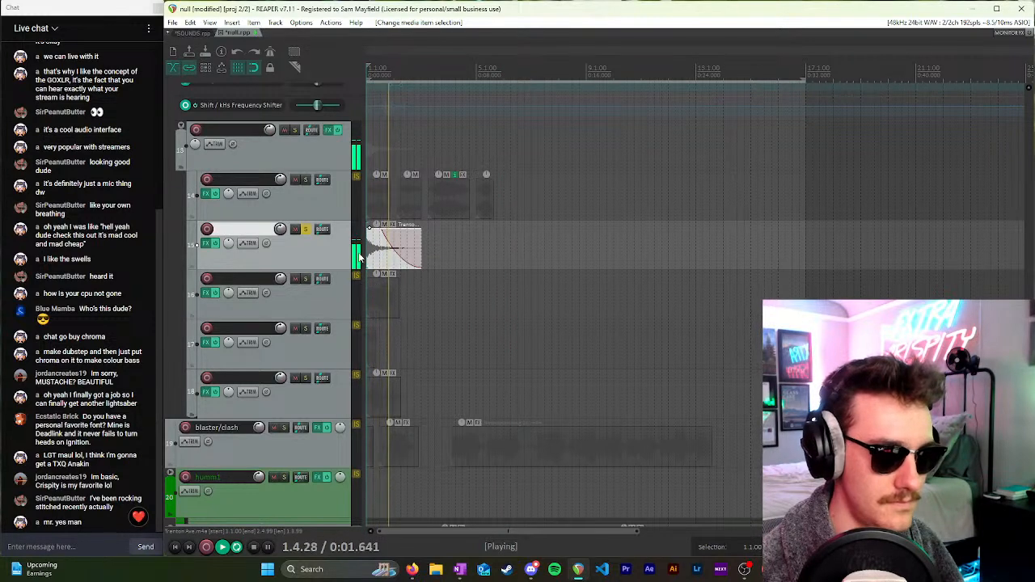
{"action": "key", "text": "space"}
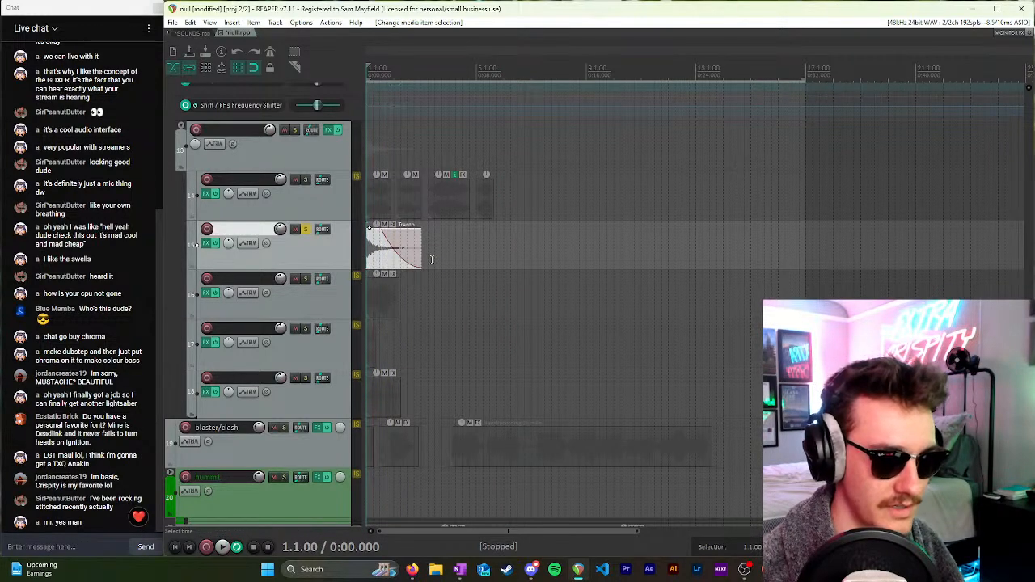
{"action": "scroll", "coordinate": [437, 259], "scroll_direction": "up", "scroll_amount": 3}
{"action": "key", "text": "space"}
{"action": "key", "text": "space"}
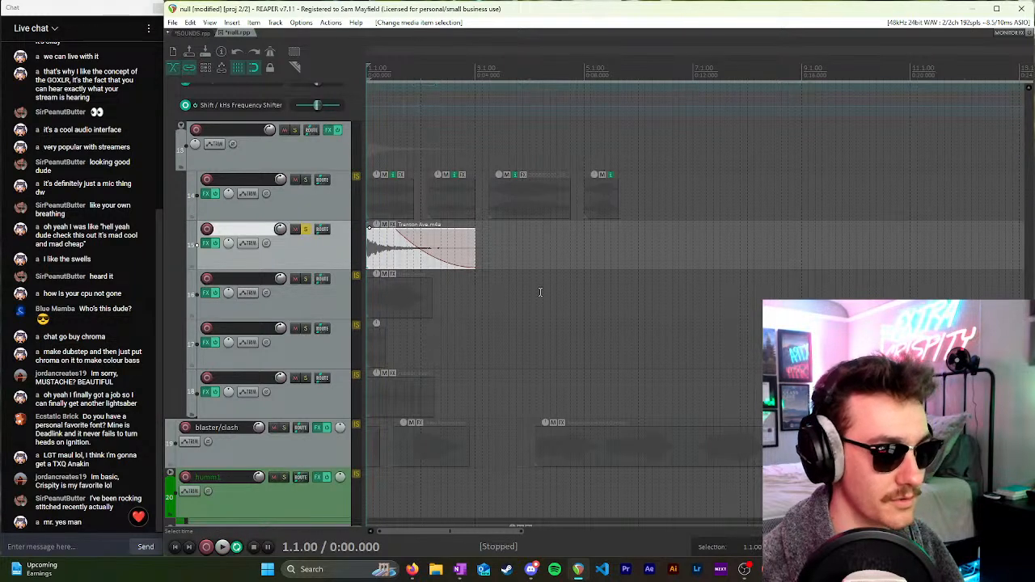
{"action": "key", "text": "space"}
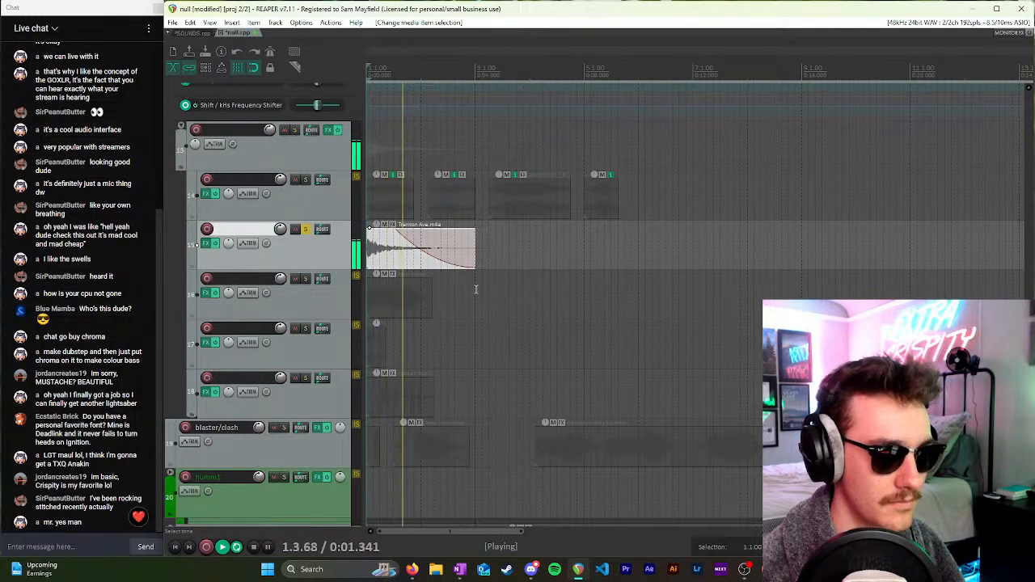
Step: Remove the fade-out from Trenton Ave.m4a, extend the clip's end slightly and play it through
{"action": "left_click_drag", "start_coordinate": [427, 257], "coordinate": [474, 257]}
{"action": "left_click", "coordinate": [395, 249]}
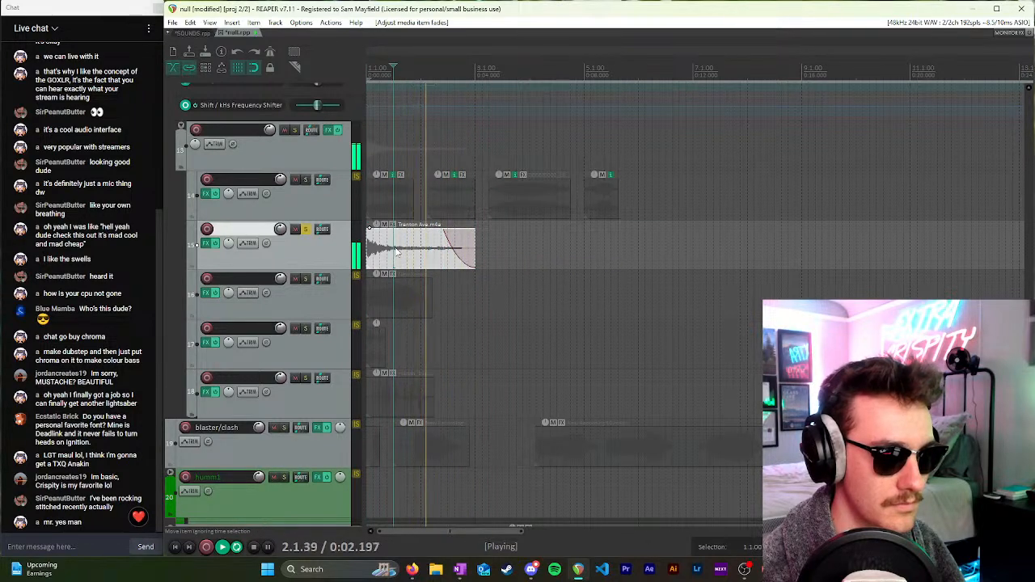
{"action": "left_click_drag", "start_coordinate": [463, 257], "coordinate": [477, 257]}
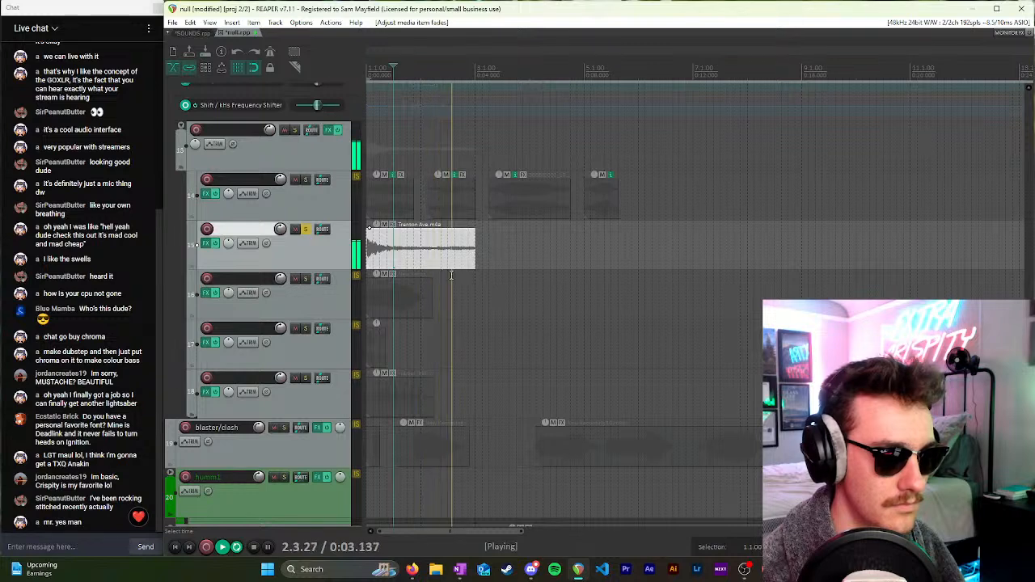
{"action": "key", "text": "space"}
{"action": "mouse_move", "coordinate": [479, 260]}
{"action": "left_mouse_down"}
{"action": "mouse_move", "coordinate": [497, 263]}
{"action": "mouse_move", "coordinate": [482, 266]}
{"action": "left_mouse_up"}
{"action": "key", "text": "space"}
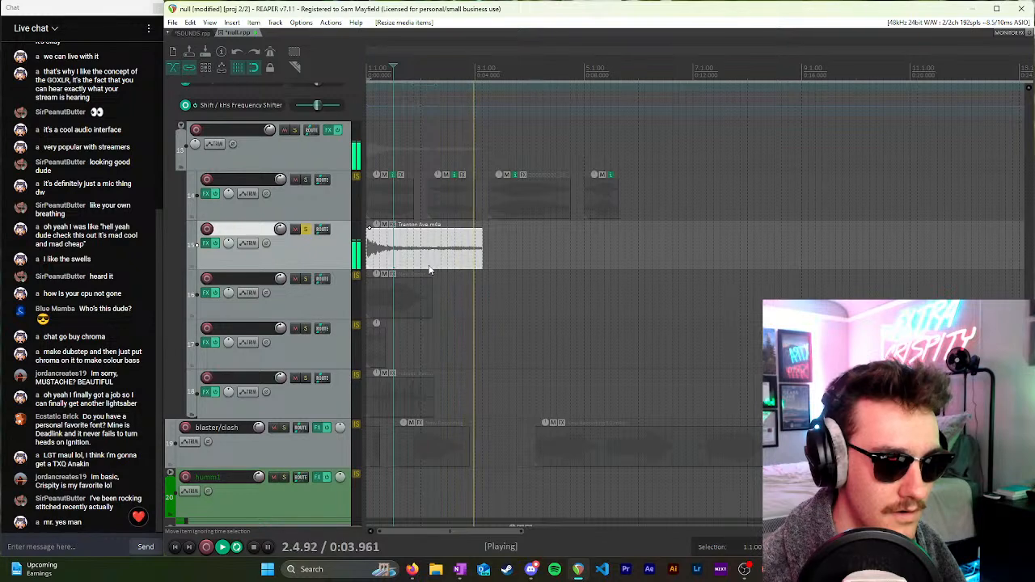
{"action": "key", "text": "space"}
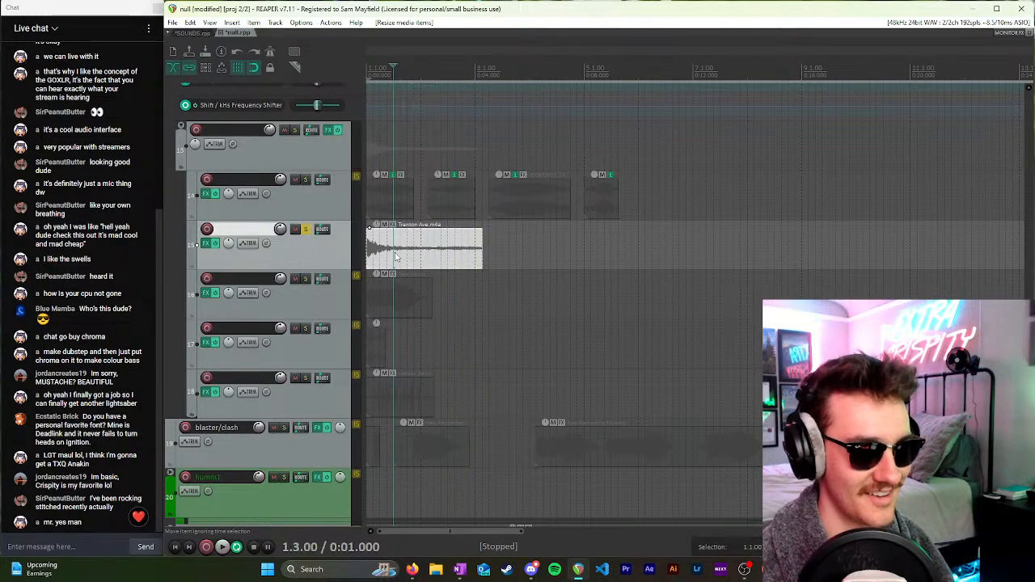
Step: Split Trenton Ave.m4a at 1.3.00, cut its second part and delete the first part
{"action": "key", "text": "s"}
{"action": "left_click", "coordinate": [407, 256]}
{"action": "key", "text": "ctrl+x"}
{"action": "left_click", "coordinate": [381, 247]}
{"action": "key", "text": "Delete"}
Step: Paste the cut Trenton Ave.m4a part onto the smoothswings track at 13.3.00 and raise the clip's volume
{"action": "scroll", "coordinate": [324, 253], "scroll_direction": "down", "scroll_amount": 2}
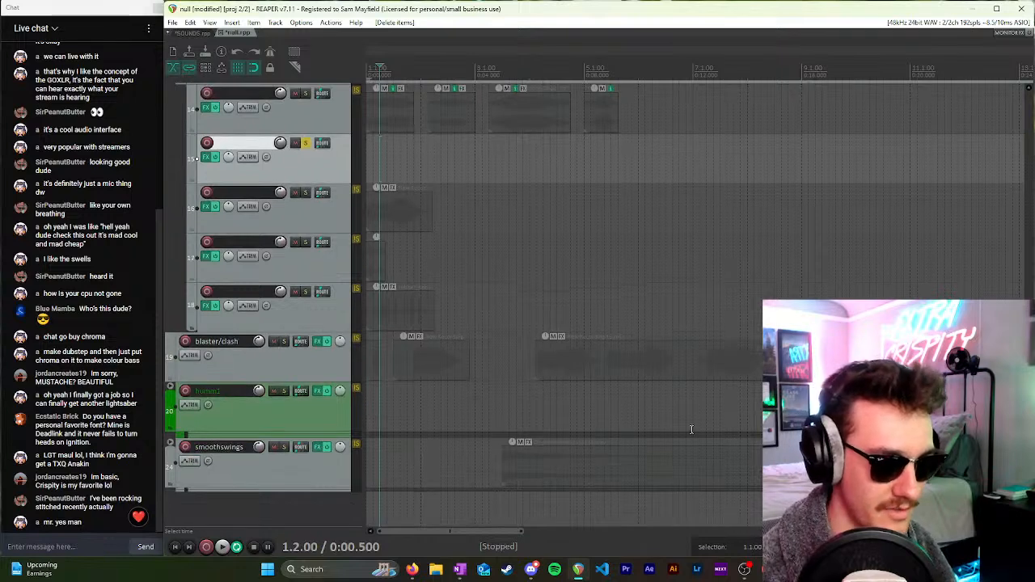
{"action": "scroll", "coordinate": [675, 420], "scroll_direction": "down", "scroll_amount": 5}
{"action": "left_click", "coordinate": [490, 468]}
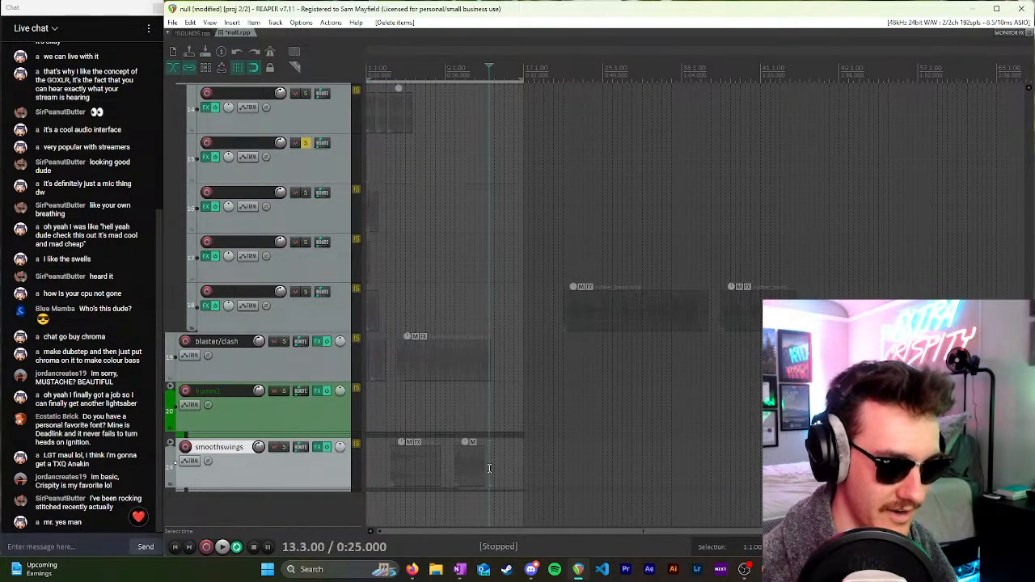
{"action": "key", "text": "ctrl+v"}
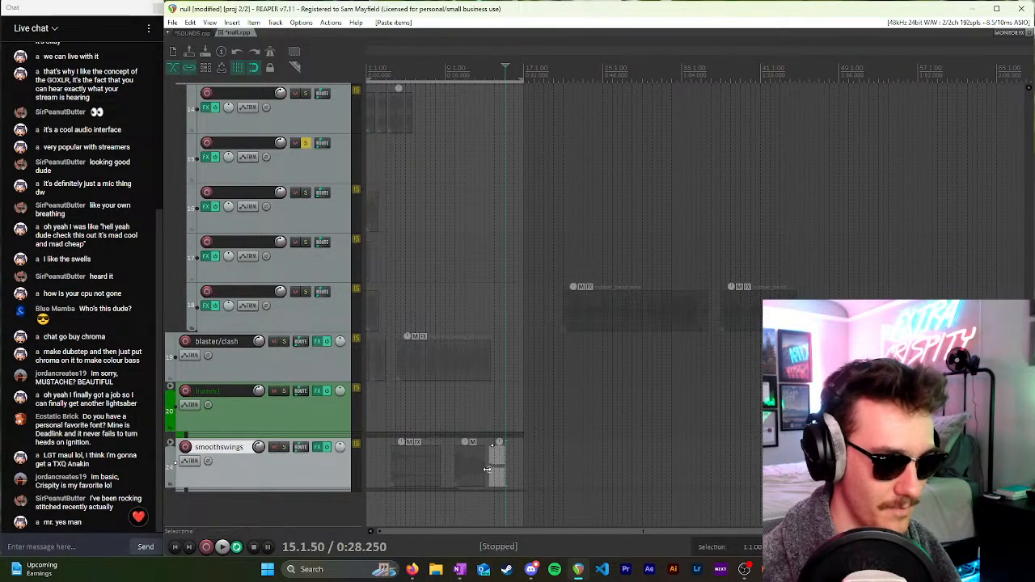
{"action": "left_click_drag", "start_coordinate": [498, 447], "coordinate": [511, 356]}
Step: Unsolo the track emptied of Trenton Ave.m4a and delete it, confirming the removal
{"action": "scroll", "coordinate": [314, 463], "scroll_direction": "up", "scroll_amount": 5}
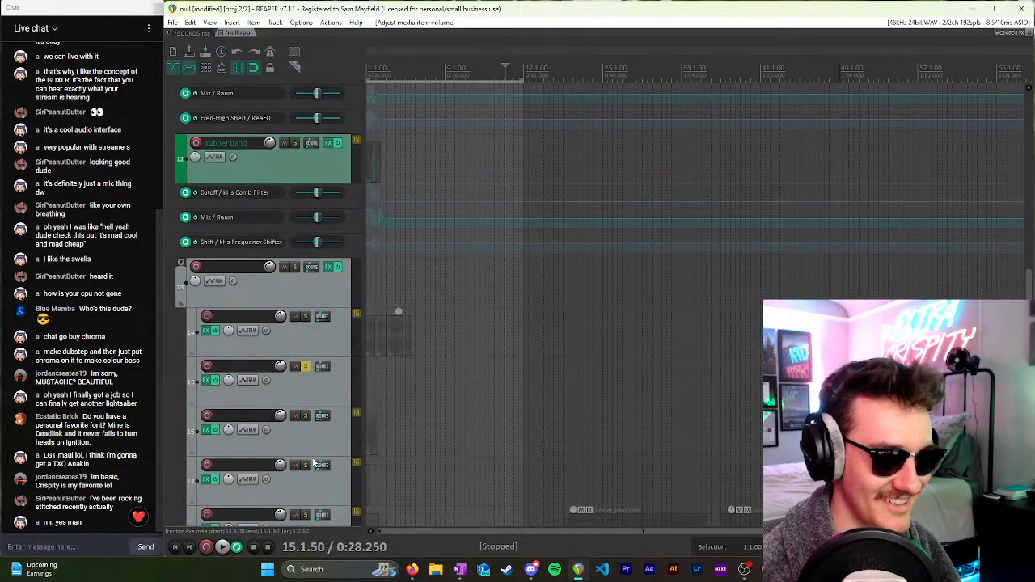
{"action": "left_click", "coordinate": [306, 367]}
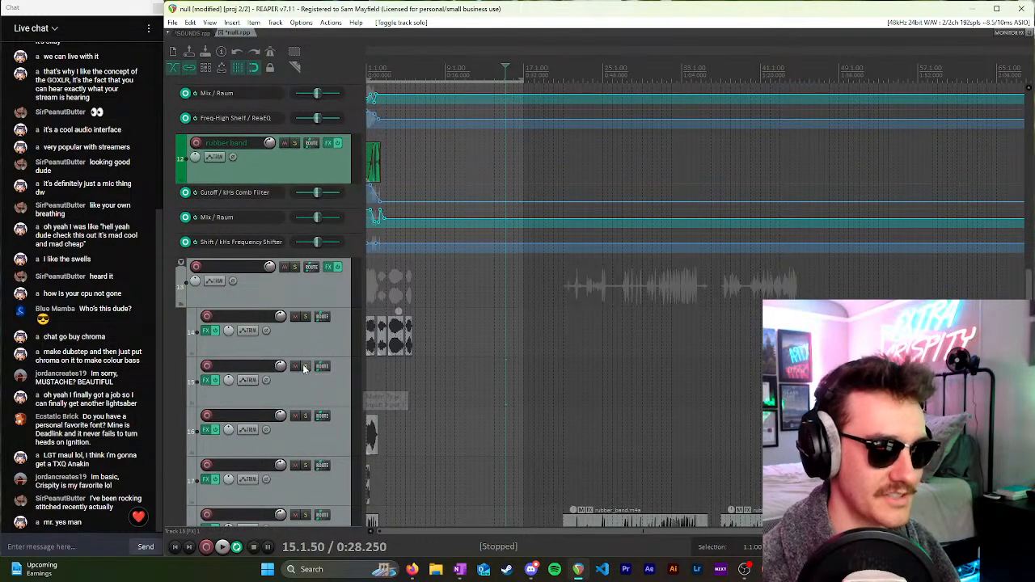
{"action": "left_click", "coordinate": [304, 388]}
{"action": "key", "text": "Delete"}
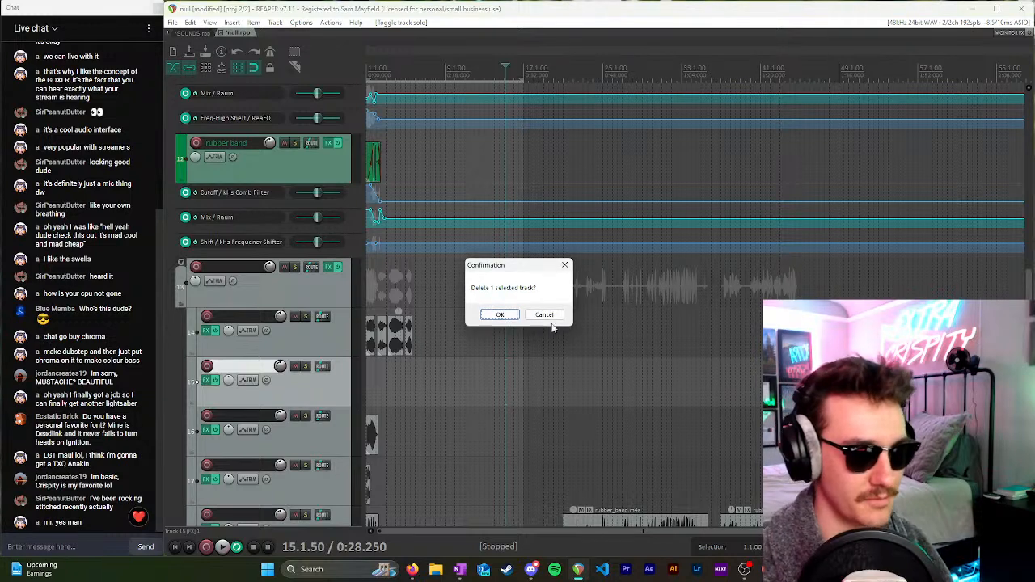
{"action": "left_click", "coordinate": [501, 314]}
Step: Solo the new track 15 and play its New Recording clip from the start
{"action": "left_click", "coordinate": [321, 387]}
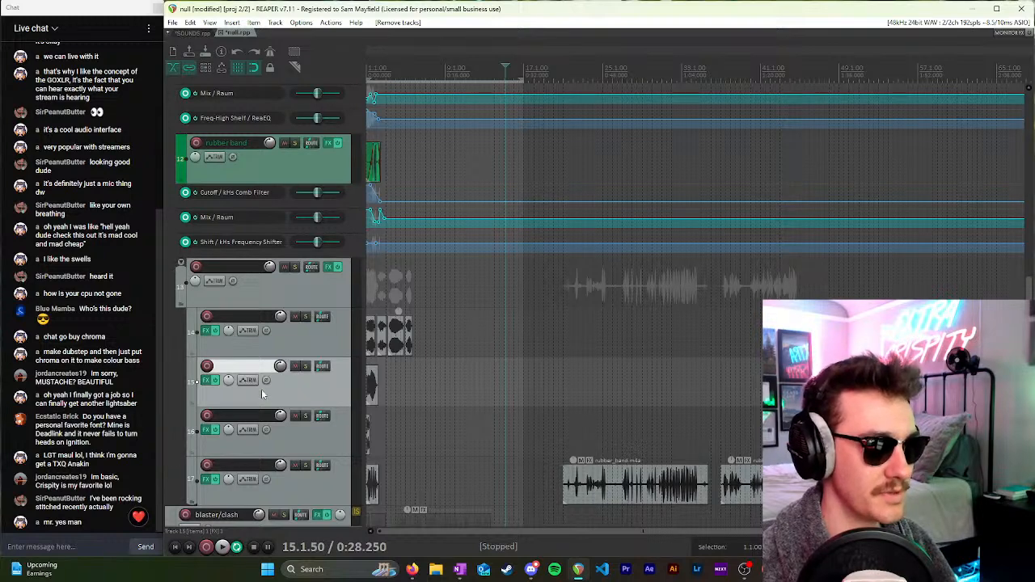
{"action": "left_click", "coordinate": [429, 323]}
{"action": "left_click", "coordinate": [426, 325]}
{"action": "scroll", "coordinate": [429, 327], "scroll_direction": "up", "scroll_amount": 4}
{"action": "left_click", "coordinate": [315, 380]}
{"action": "left_click", "coordinate": [304, 368]}
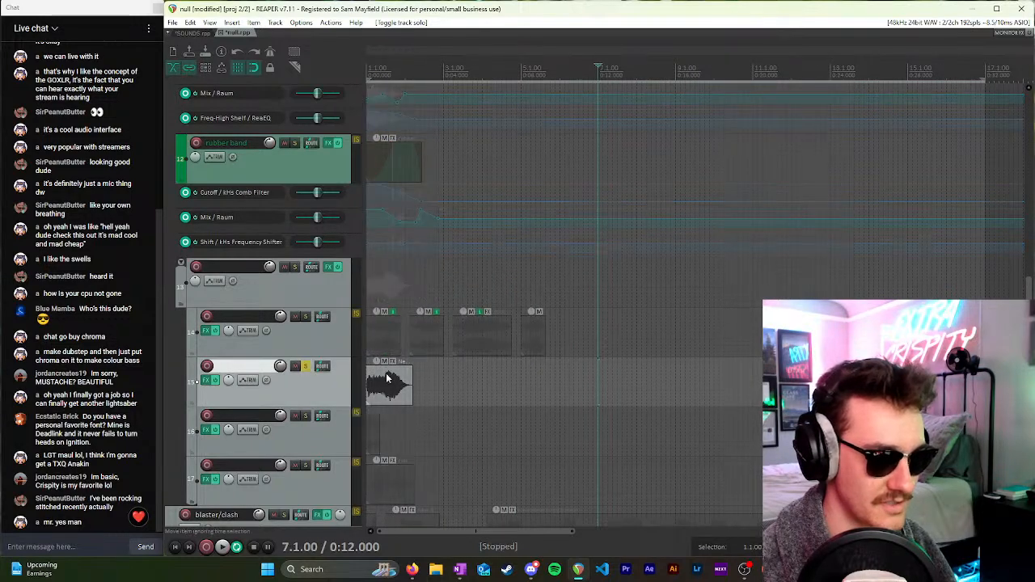
{"action": "left_click", "coordinate": [369, 389]}
{"action": "scroll", "coordinate": [406, 393], "scroll_direction": "up", "scroll_amount": 4}
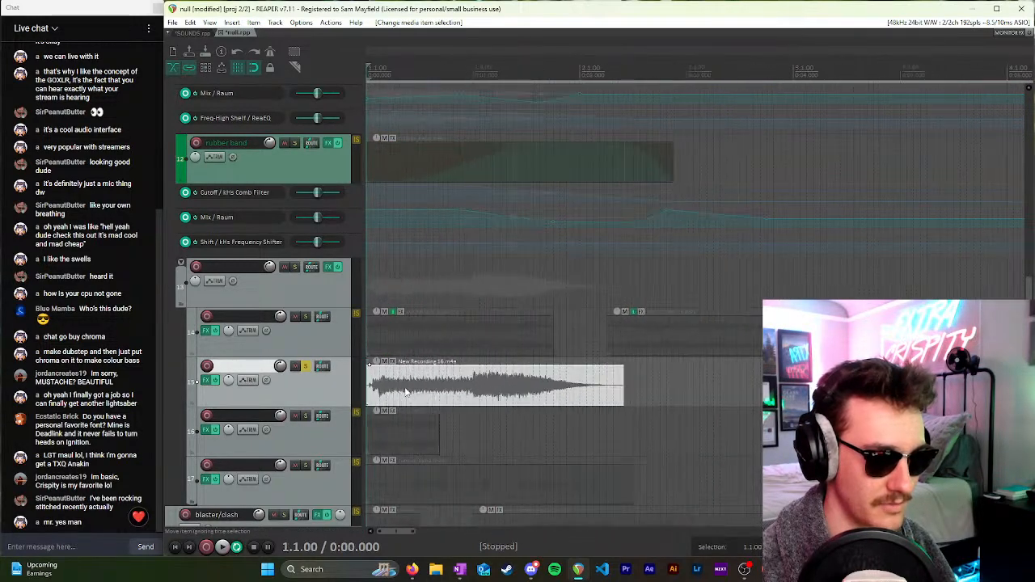
{"action": "key", "text": "space"}
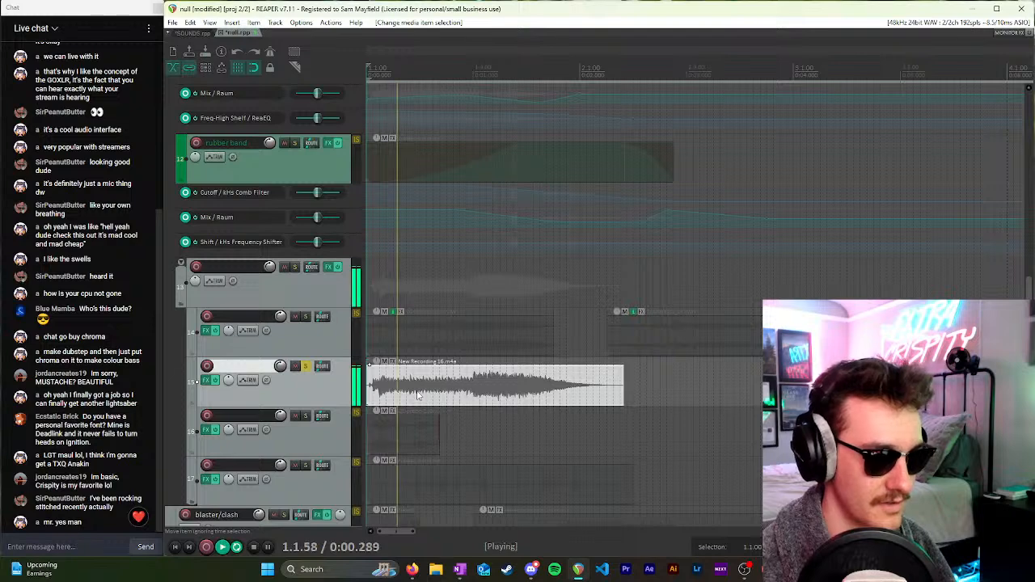
{"action": "key", "text": "space"}
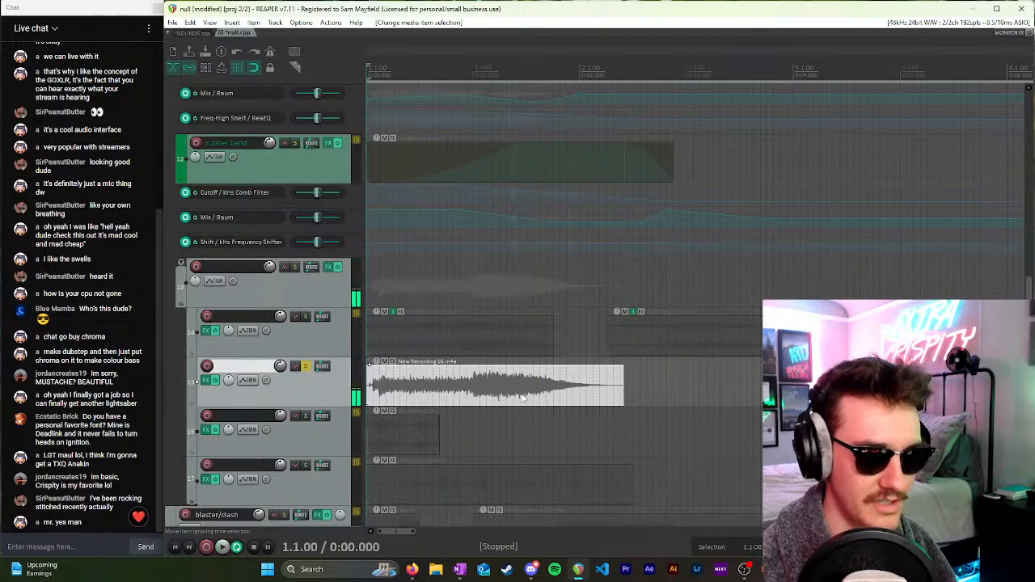
Step: Play the New Recording clip on track 15 from 1.3.00 and split it there
{"action": "left_click", "coordinate": [475, 389]}
{"action": "key", "text": "space"}
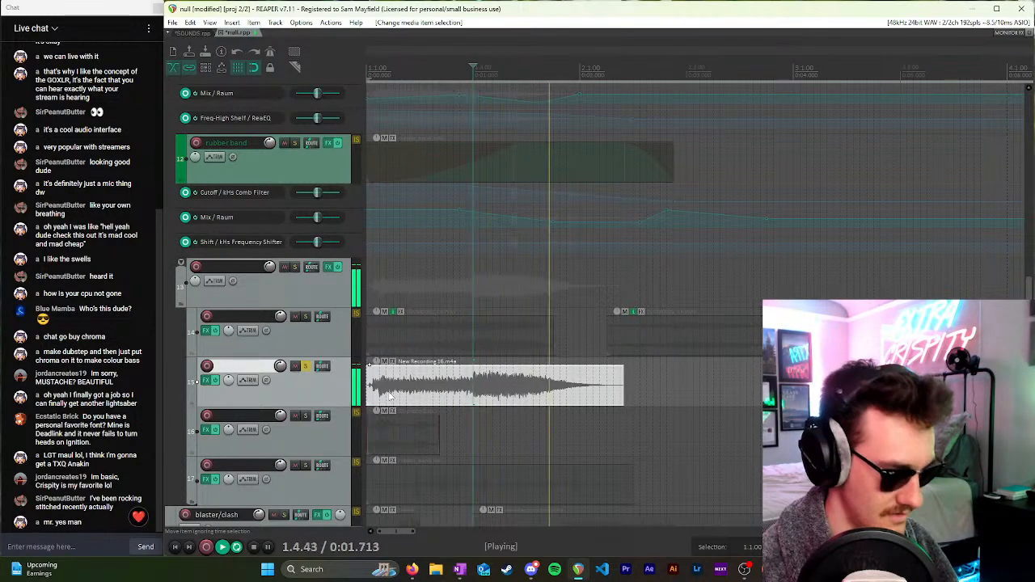
{"action": "key", "text": "space"}
{"action": "scroll", "coordinate": [666, 379], "scroll_direction": "up", "scroll_amount": 4}
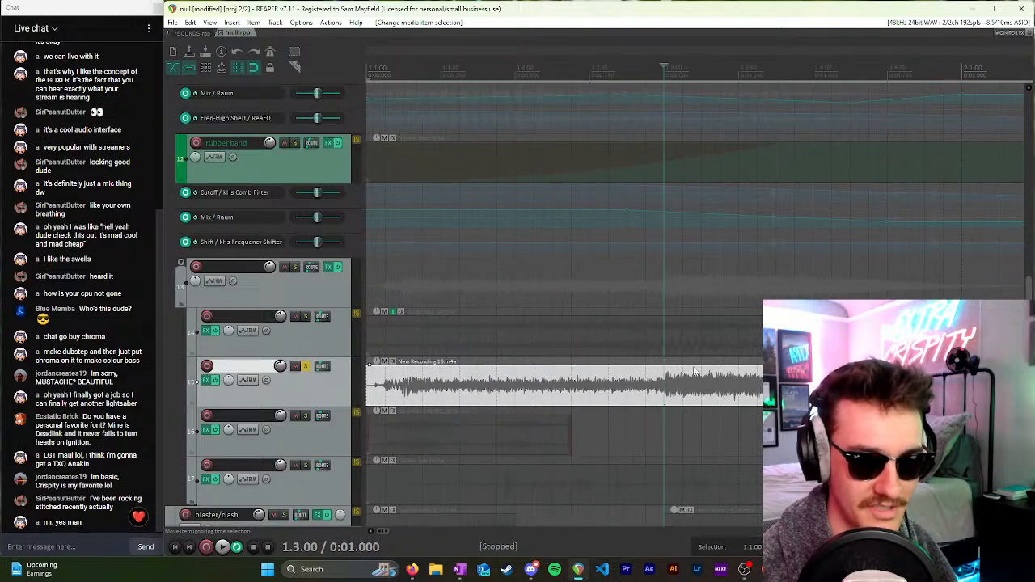
{"action": "key", "text": "s"}
{"action": "scroll", "coordinate": [671, 389], "scroll_direction": "down", "scroll_amount": 6}
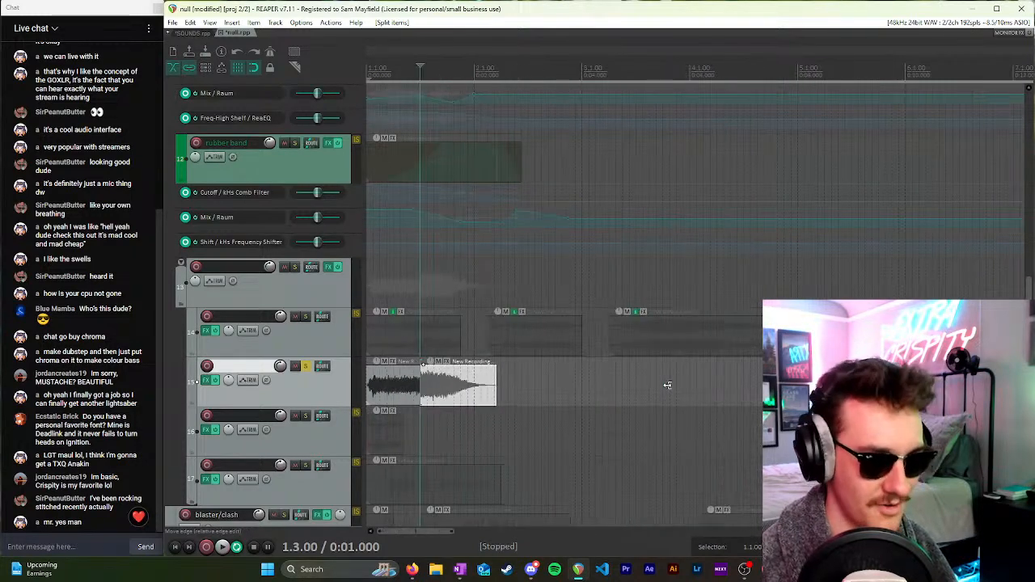
Step: Trim the end of the second New Recording part on track 15 slightly and play that part from 1.3.00
{"action": "left_click_drag", "start_coordinate": [497, 395], "coordinate": [494, 395]}
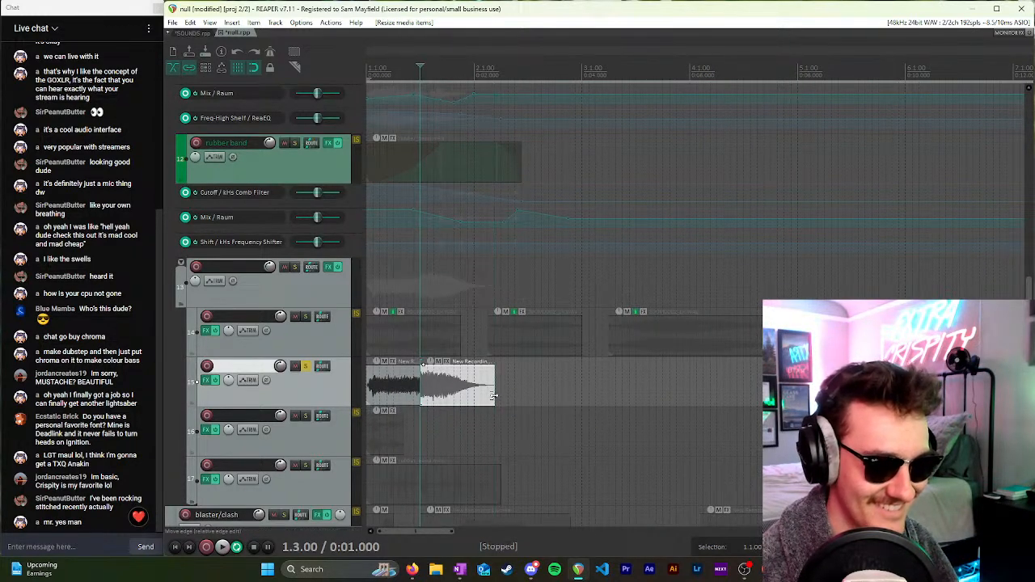
{"action": "key", "text": "space"}
{"action": "key", "text": "space"}
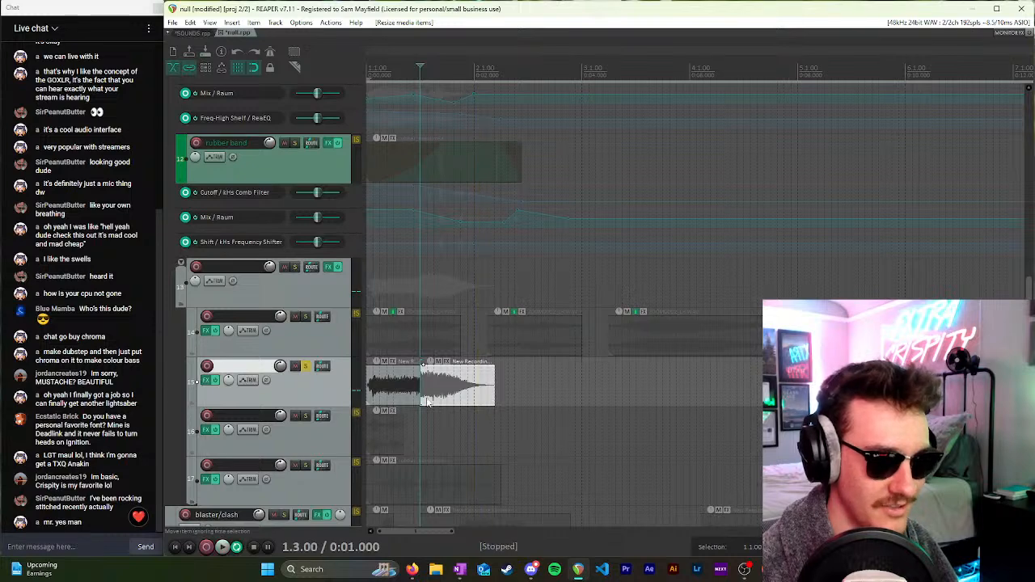
{"action": "key", "text": "space"}
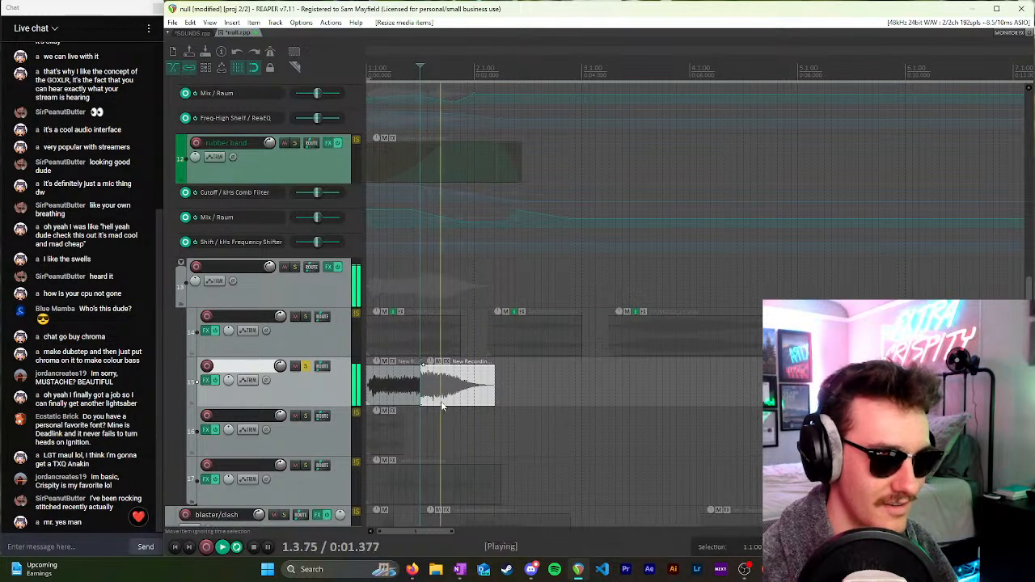
{"action": "key", "text": "space"}
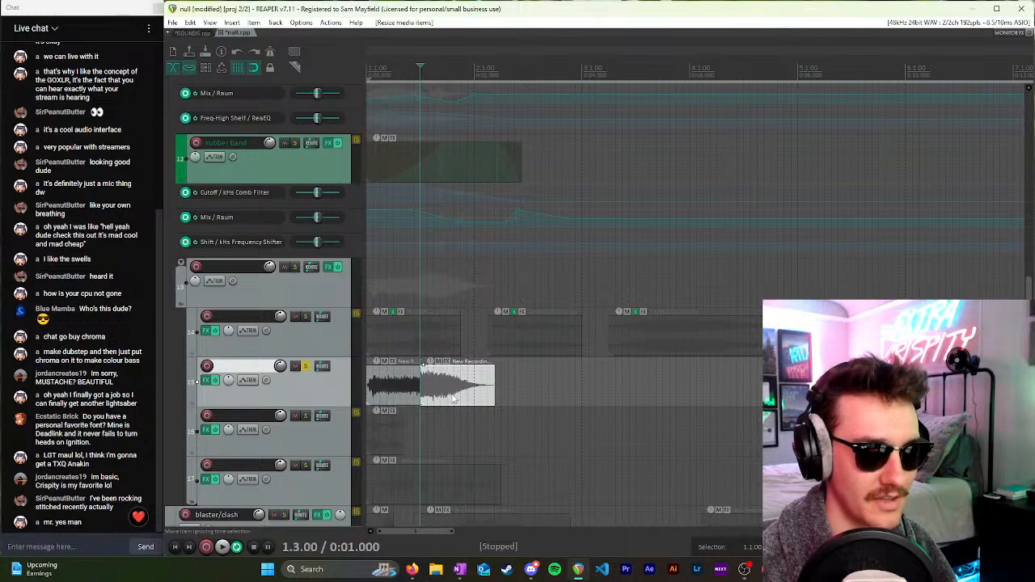
Step: Move the second New Recording part to 1.3.75, and audition and delete the first part
{"action": "left_click_drag", "start_coordinate": [455, 398], "coordinate": [480, 395]}
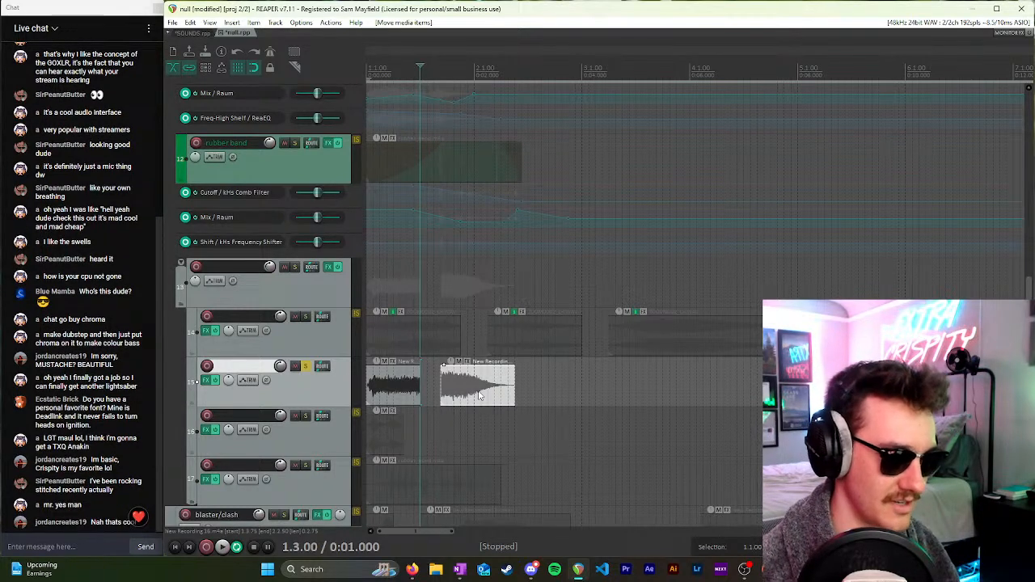
{"action": "left_click", "coordinate": [374, 394]}
{"action": "key", "text": "space"}
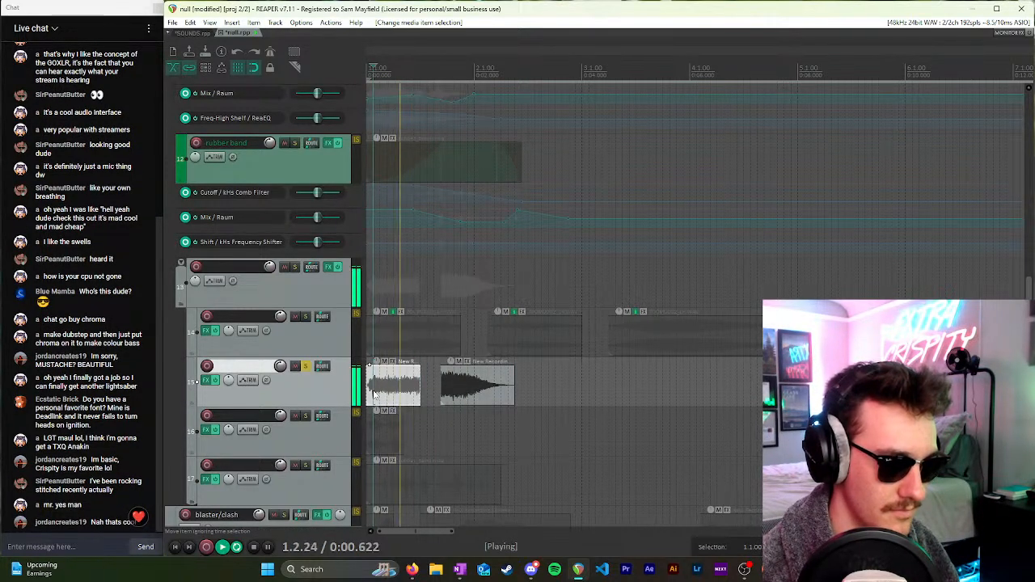
{"action": "key", "text": "space"}
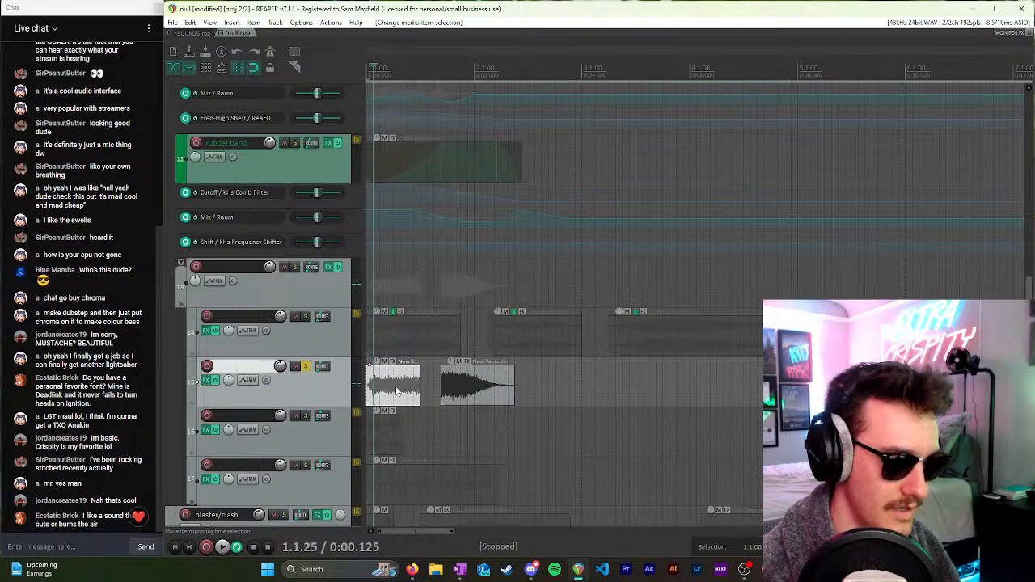
{"action": "left_click", "coordinate": [398, 387]}
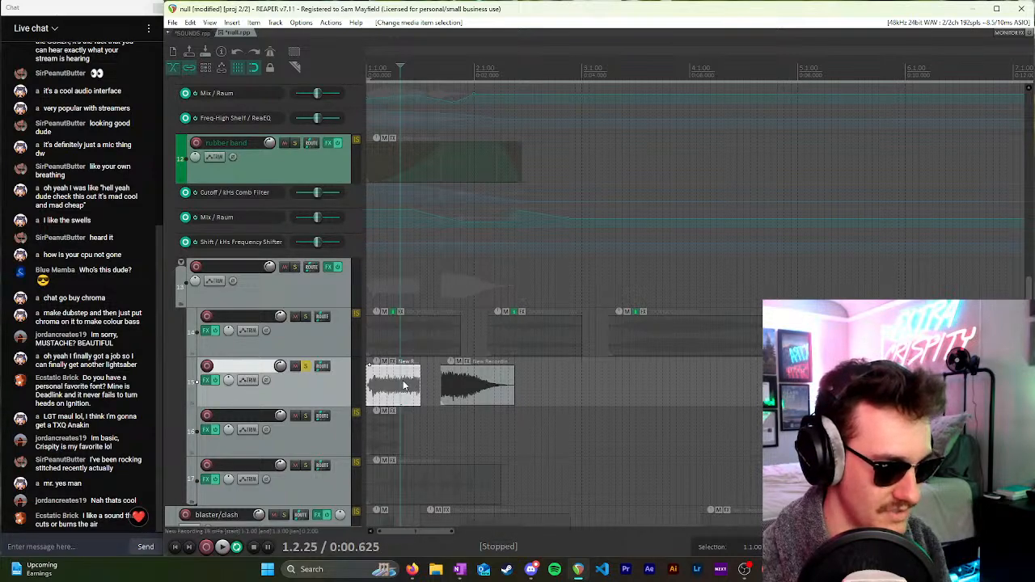
{"action": "key", "text": "Delete"}
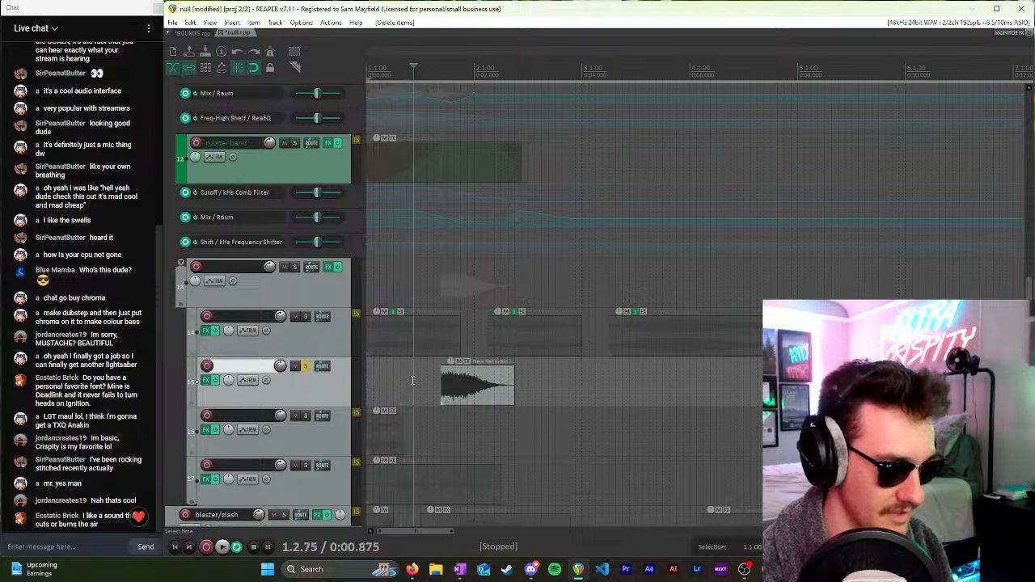
Step: Cut the remaining New Recording part and paste it onto the "stuff you wanna use" track behind the last clip, ending at 6.4.25
{"action": "left_click", "coordinate": [468, 397]}
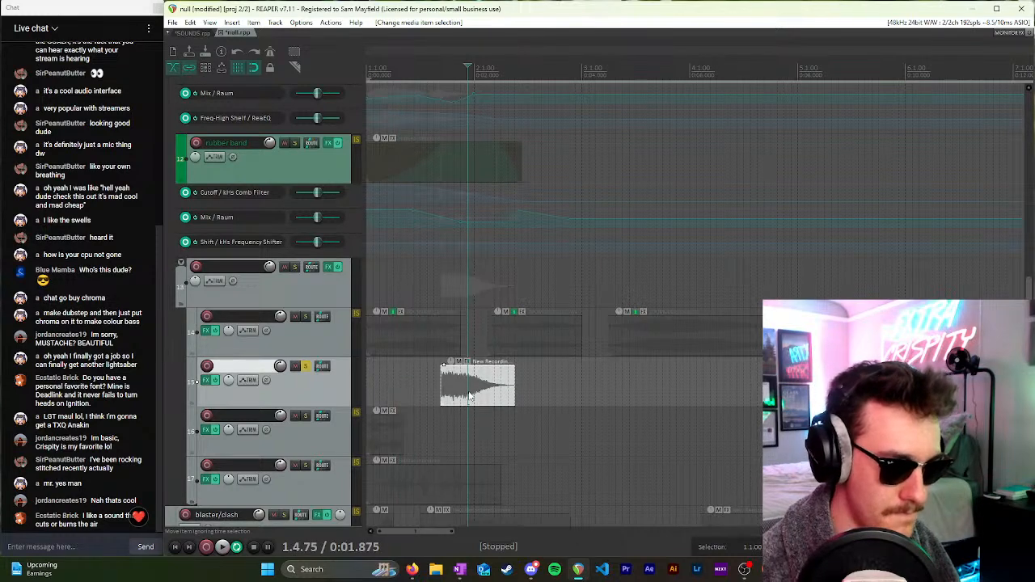
{"action": "key", "text": "ctrl+x"}
{"action": "scroll", "coordinate": [288, 387], "scroll_direction": "up", "scroll_amount": 8}
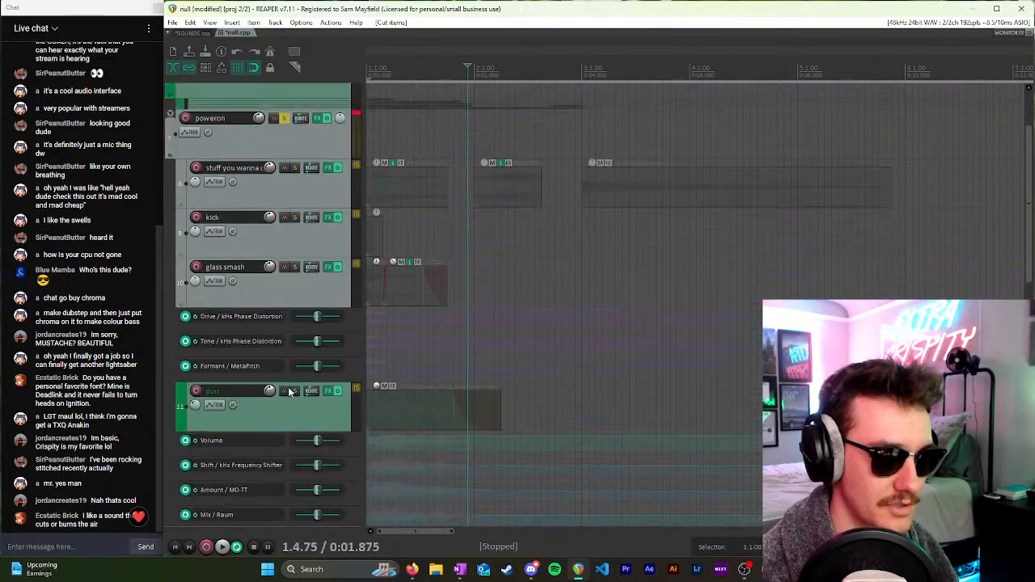
{"action": "scroll", "coordinate": [546, 297], "scroll_direction": "down", "scroll_amount": 4}
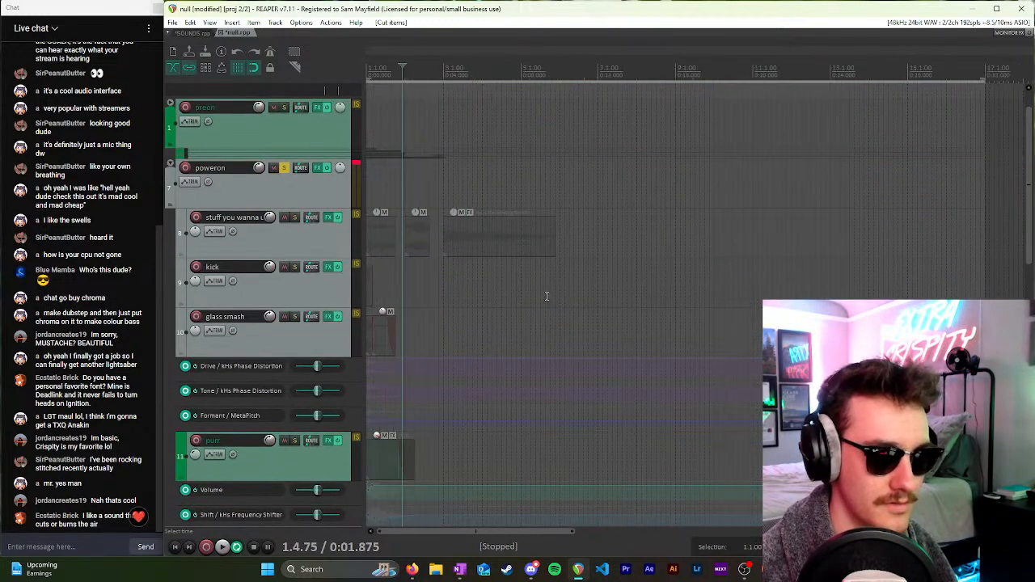
{"action": "left_click", "coordinate": [564, 235]}
{"action": "key", "text": "ctrl+v"}
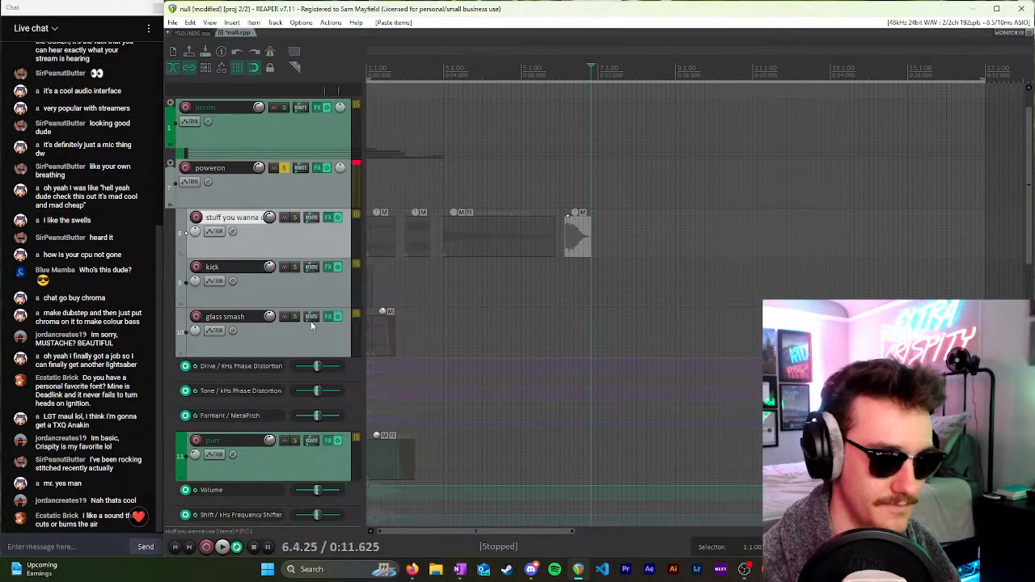
Step: Unsolo track 15, emptied of its New Recording clip, and delete it, confirming the removal
{"action": "scroll", "coordinate": [332, 324], "scroll_direction": "down", "scroll_amount": 6}
{"action": "scroll", "coordinate": [308, 327], "scroll_direction": "down", "scroll_amount": 4}
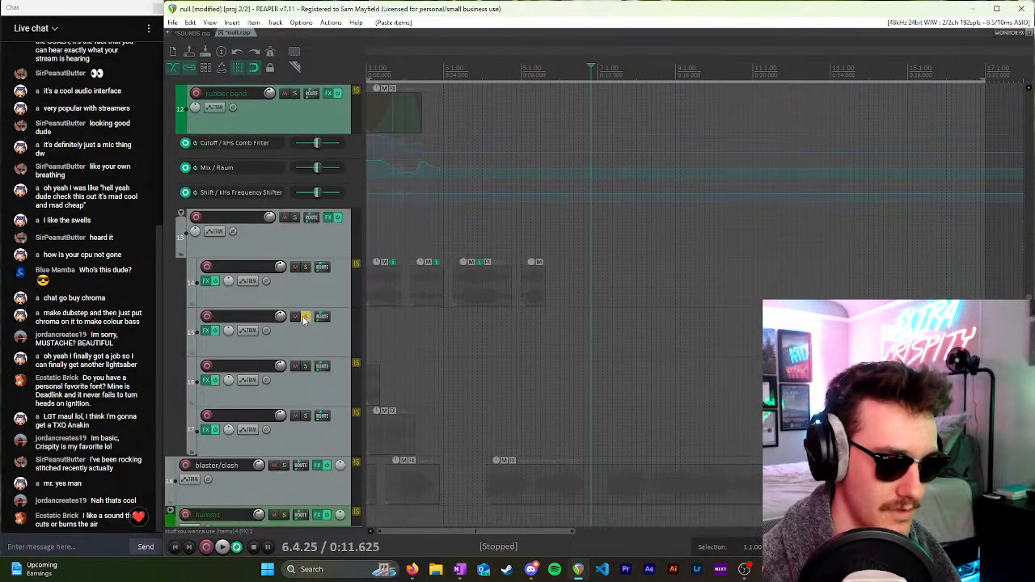
{"action": "left_click", "coordinate": [306, 316]}
{"action": "left_click", "coordinate": [310, 349]}
{"action": "key", "text": "Delete"}
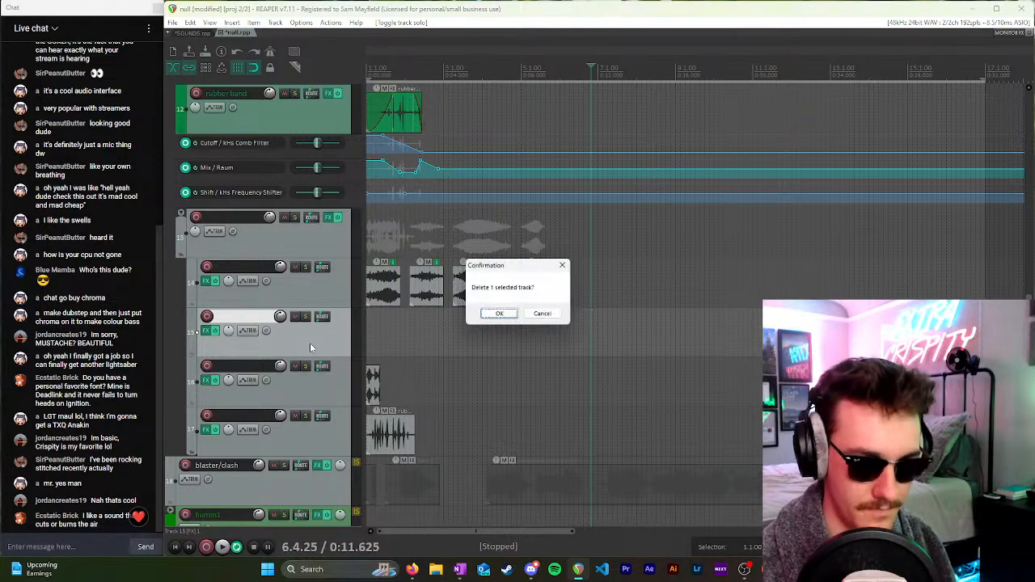
{"action": "key", "text": "Return"}
Step: Solo the new track 15 and play its 03-preon-240422_2116.wav clip from the start
{"action": "left_click", "coordinate": [304, 348]}
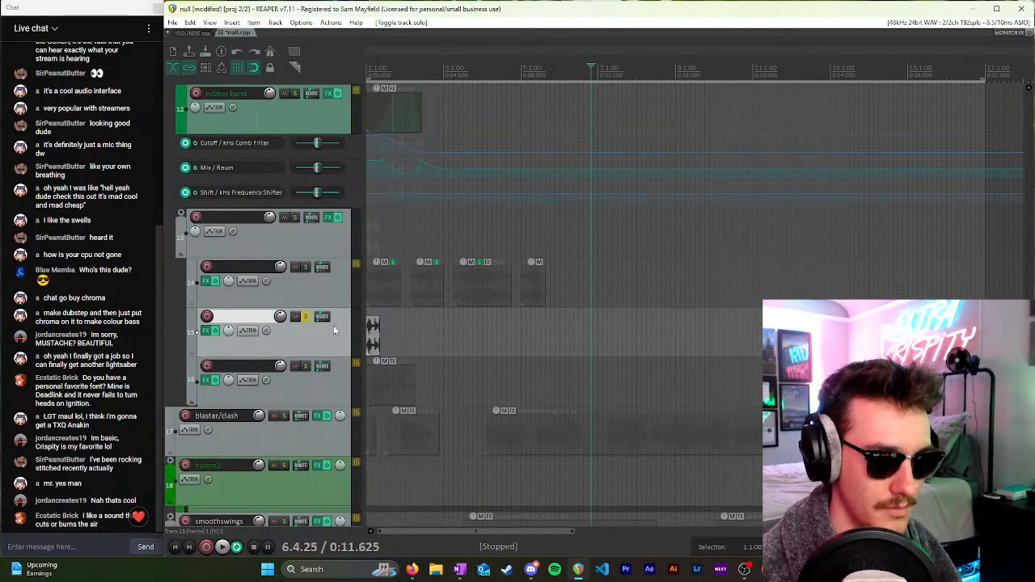
{"action": "left_click", "coordinate": [370, 333]}
{"action": "key", "text": "space"}
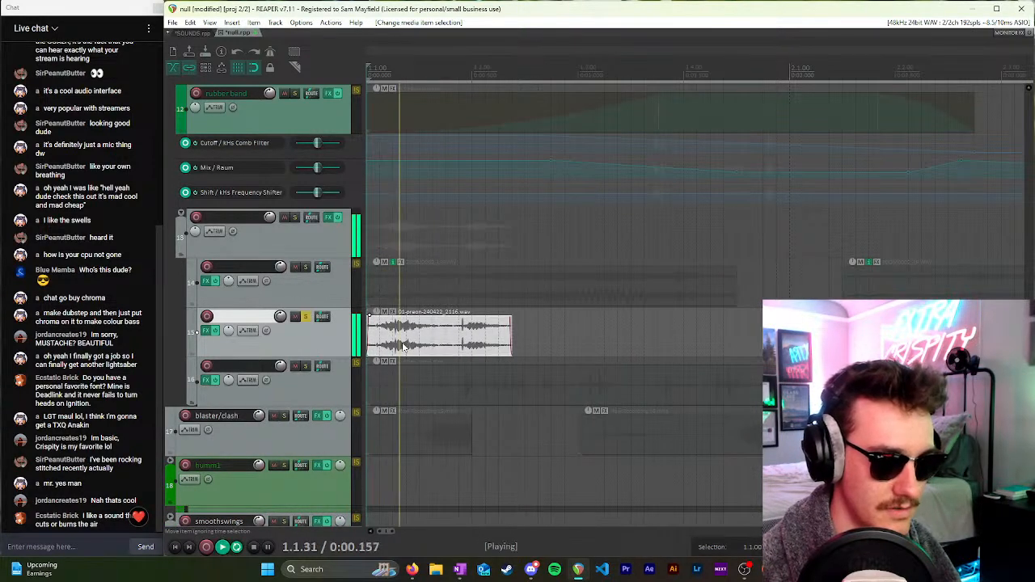
{"action": "key", "text": "space"}
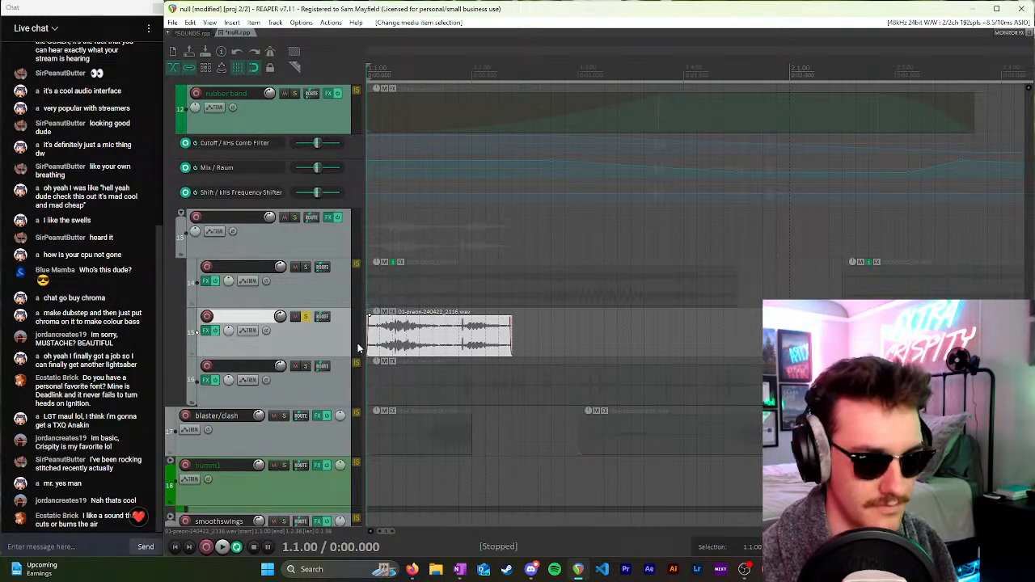
Step: Try to delete the preon clip's track 15 while it is still soloed, and undo the removal
{"action": "key", "text": "Delete"}
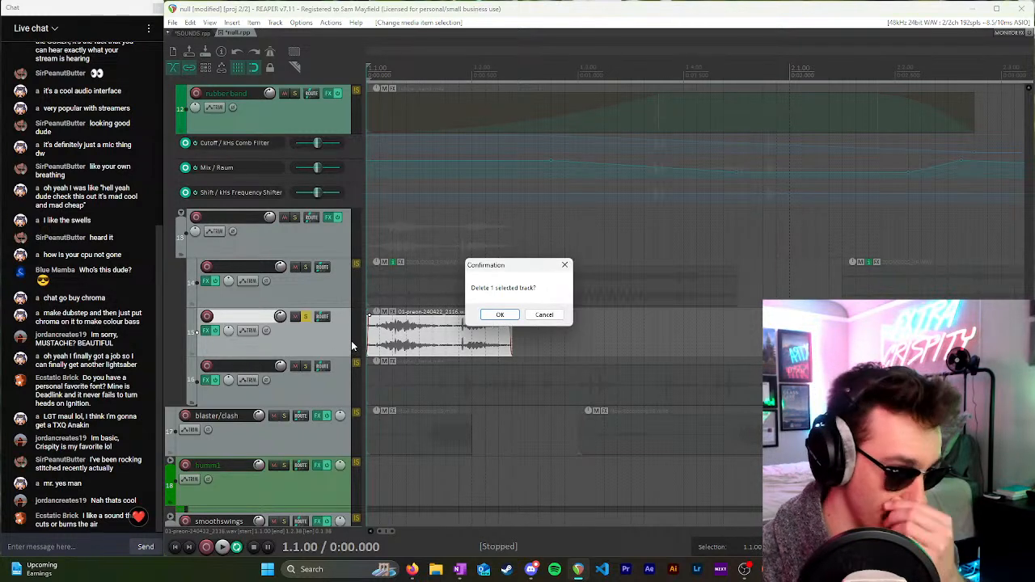
{"action": "left_click", "coordinate": [488, 317]}
{"action": "left_click", "coordinate": [315, 345]}
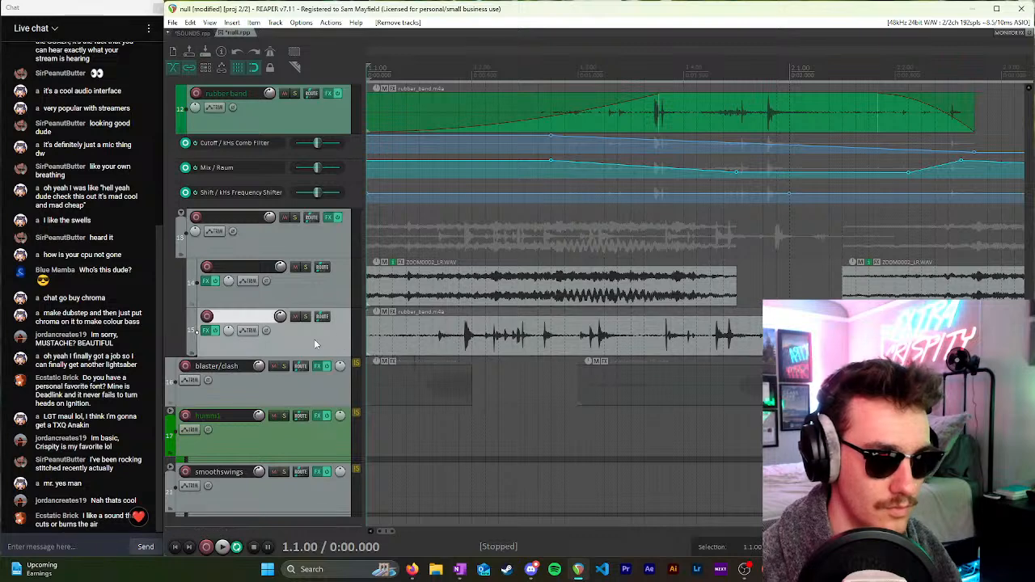
{"action": "left_click", "coordinate": [306, 316]}
{"action": "key", "text": "ctrl+z"}
{"action": "key", "text": "ctrl+z"}
Step: Unsolo track 15 with the 03-preon-240422_2116.wav clip and delete it, confirming the removal
{"action": "left_click", "coordinate": [308, 331]}
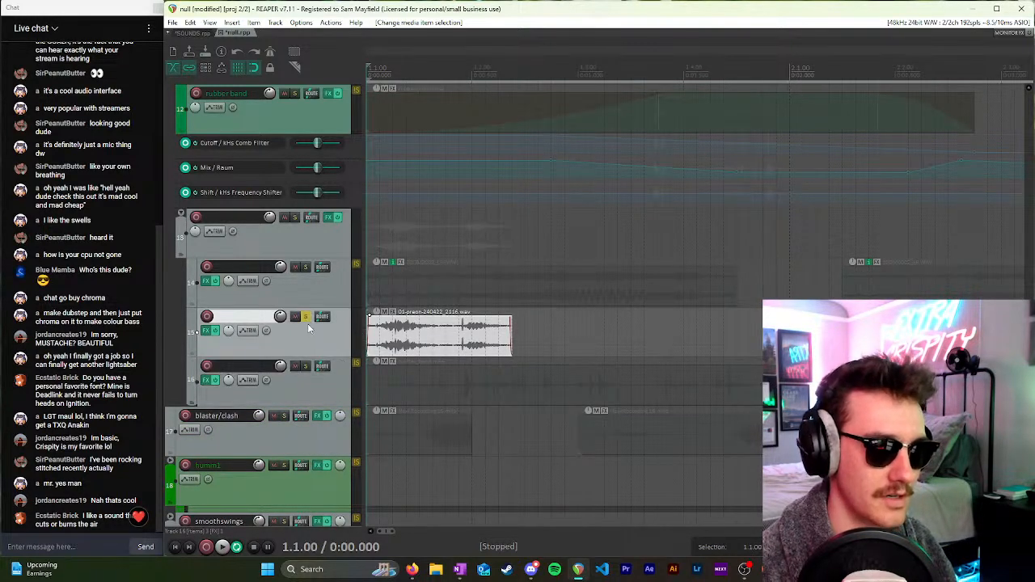
{"action": "left_click", "coordinate": [306, 319]}
{"action": "key", "text": "Delete"}
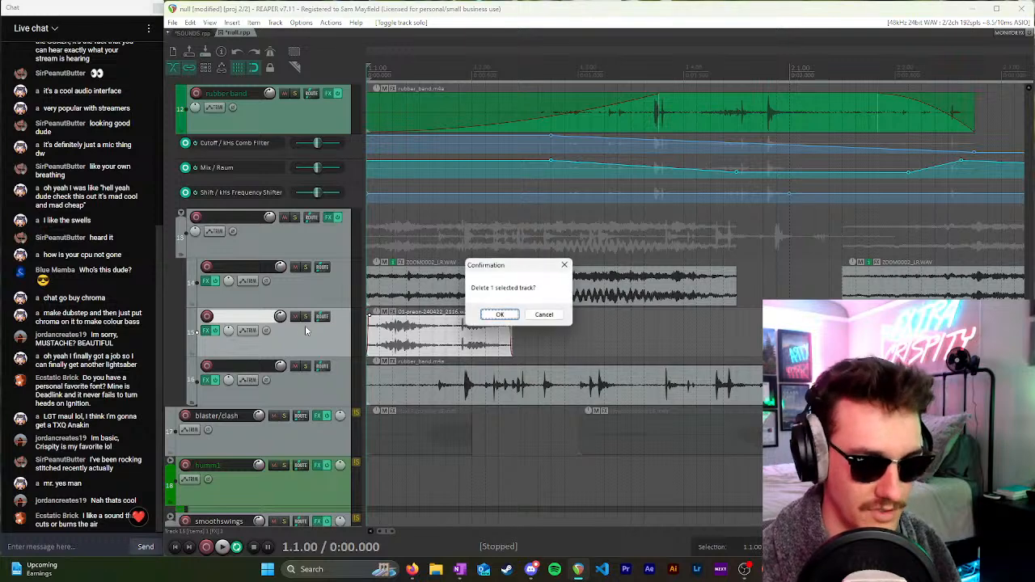
{"action": "key", "text": "Return"}
Step: Solo and audition the rubber_band.m4a track 15, and delete that track, confirming the removal
{"action": "left_click", "coordinate": [305, 317]}
{"action": "key", "text": "space"}
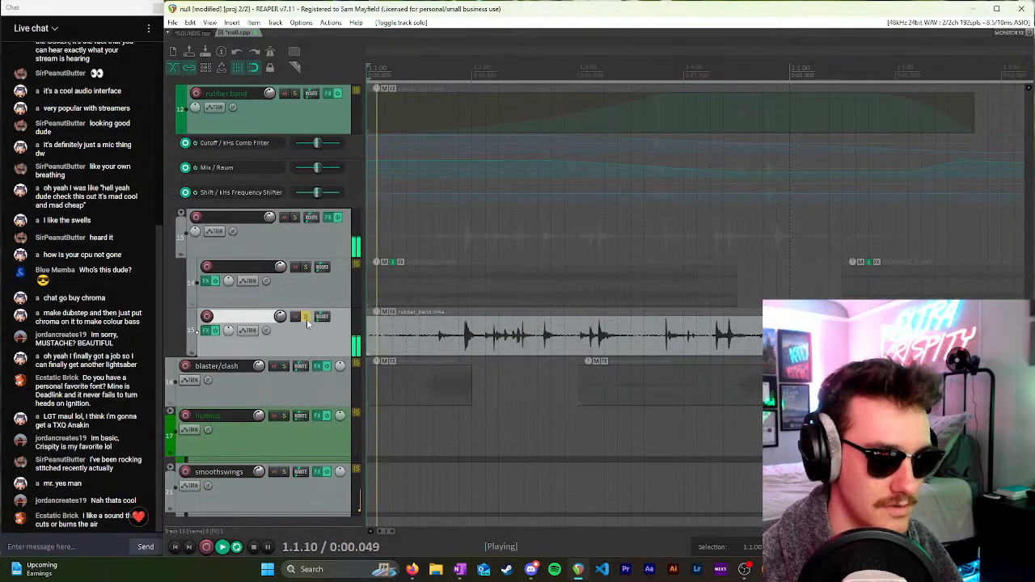
{"action": "key", "text": "space"}
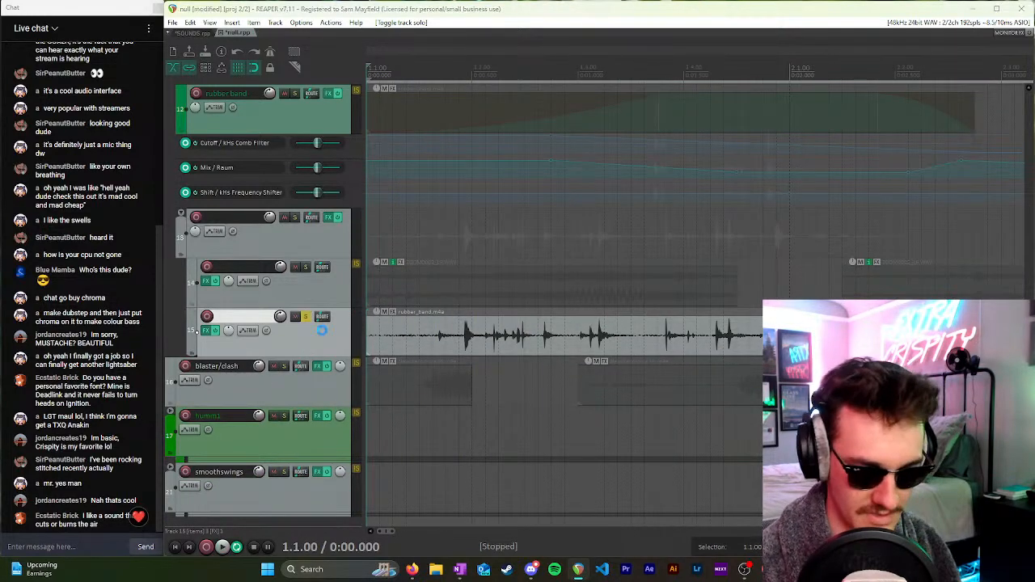
{"action": "key", "text": "Delete"}
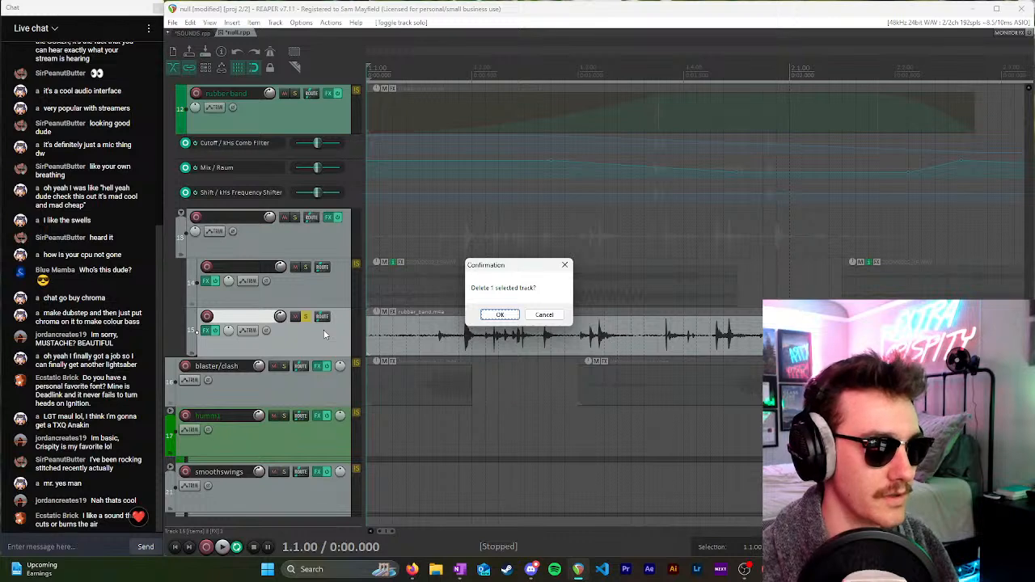
{"action": "key", "text": "Return"}
Step: Move all four ZOOM0002_LR.WAV clips from track 14 up onto the parent track 13, keeping their timing
{"action": "scroll", "coordinate": [640, 227], "scroll_direction": "down", "scroll_amount": 4}
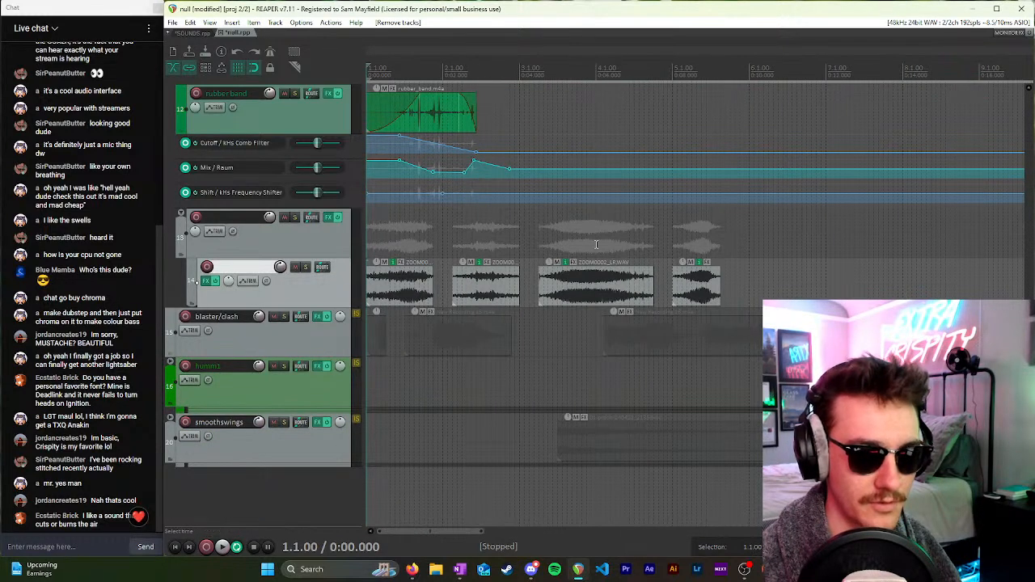
{"action": "left_click", "coordinate": [394, 290]}
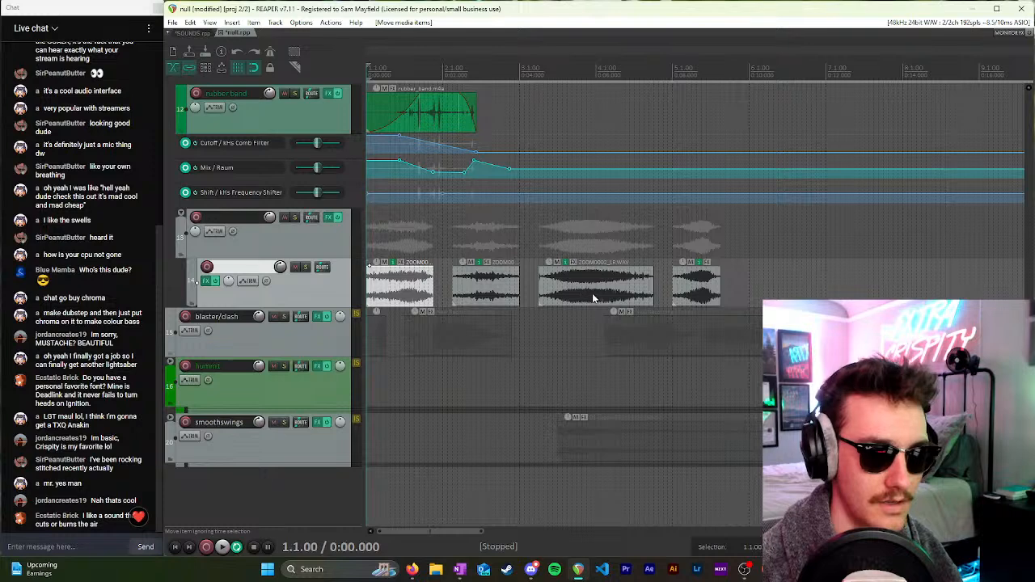
{"action": "left_click", "coordinate": [675, 285]}
{"action": "left_click", "coordinate": [511, 285], "text": "shift"}
{"action": "left_click_drag", "start_coordinate": [404, 295], "coordinate": [404, 265]}
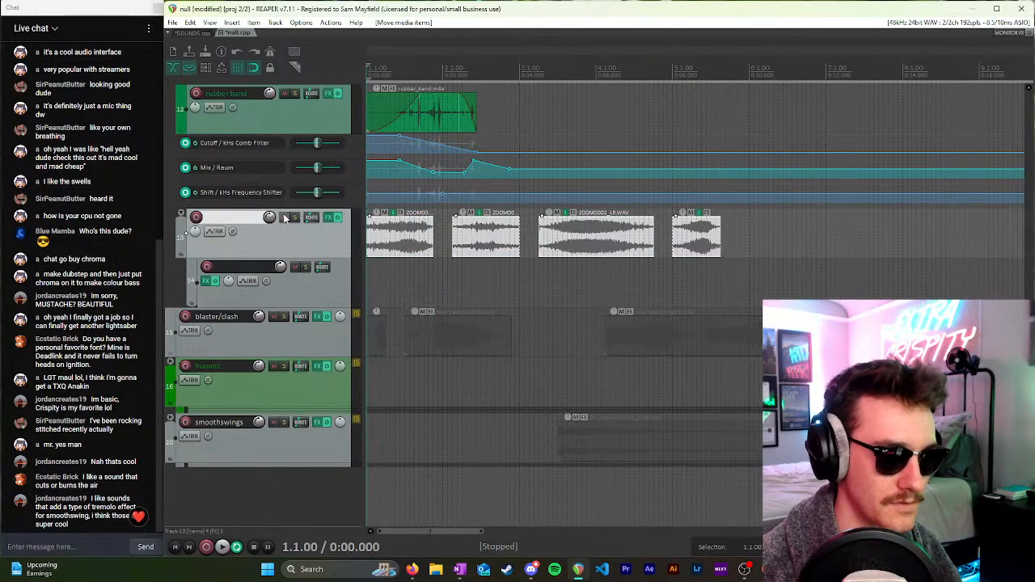
Step: Mute track 13 and delete the emptied track 14 below it, confirming the removal
{"action": "left_click", "coordinate": [284, 216]}
{"action": "key", "text": "Delete"}
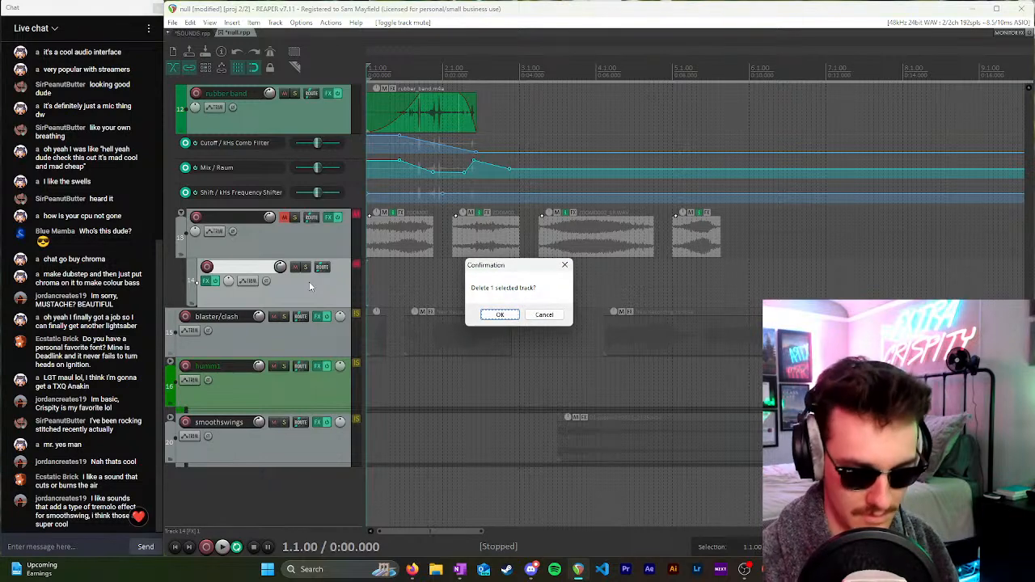
{"action": "key", "text": "Return"}
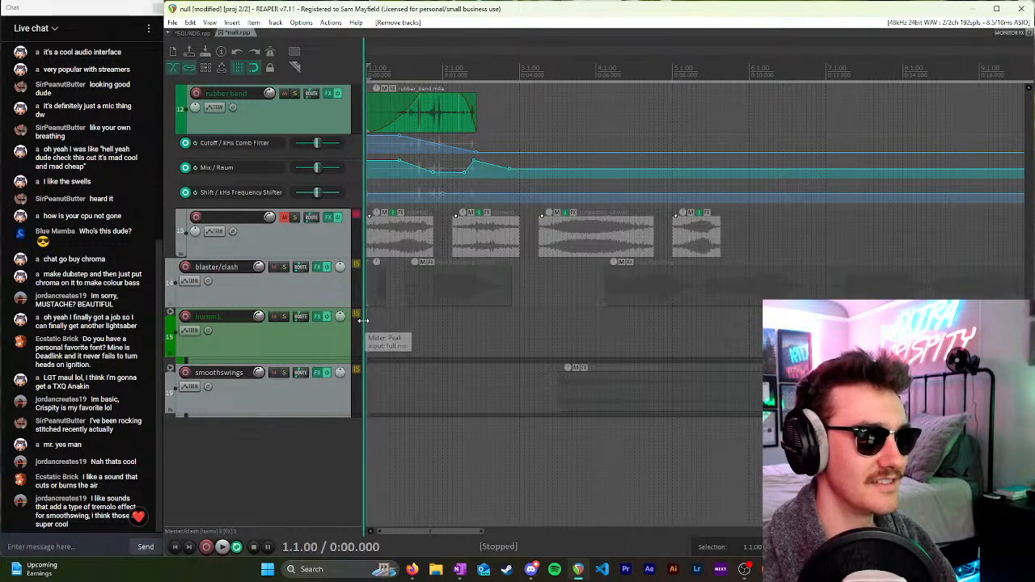
{"action": "left_click", "coordinate": [330, 340]}
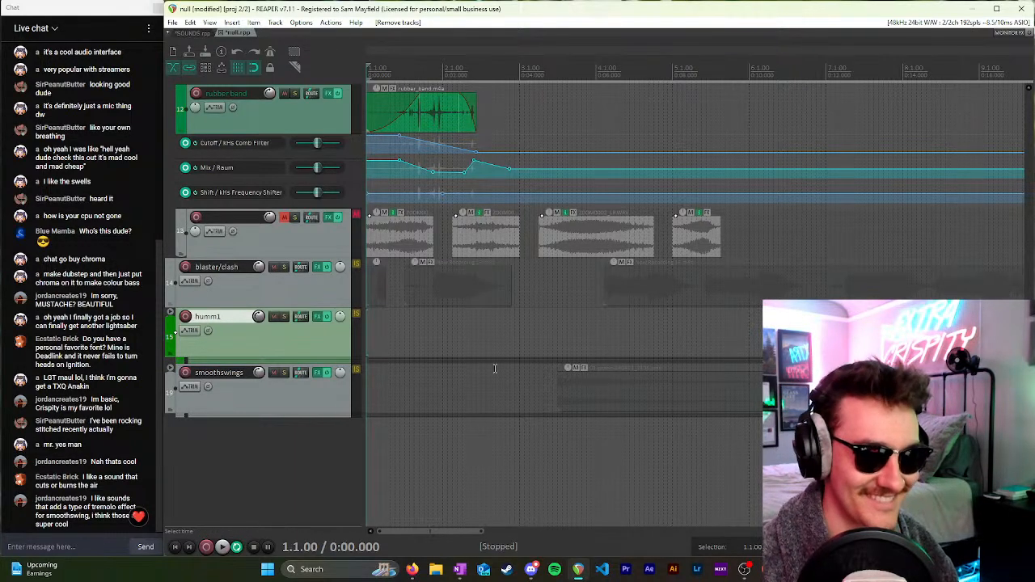
{"action": "scroll", "coordinate": [495, 368], "scroll_direction": "down", "scroll_amount": 3}
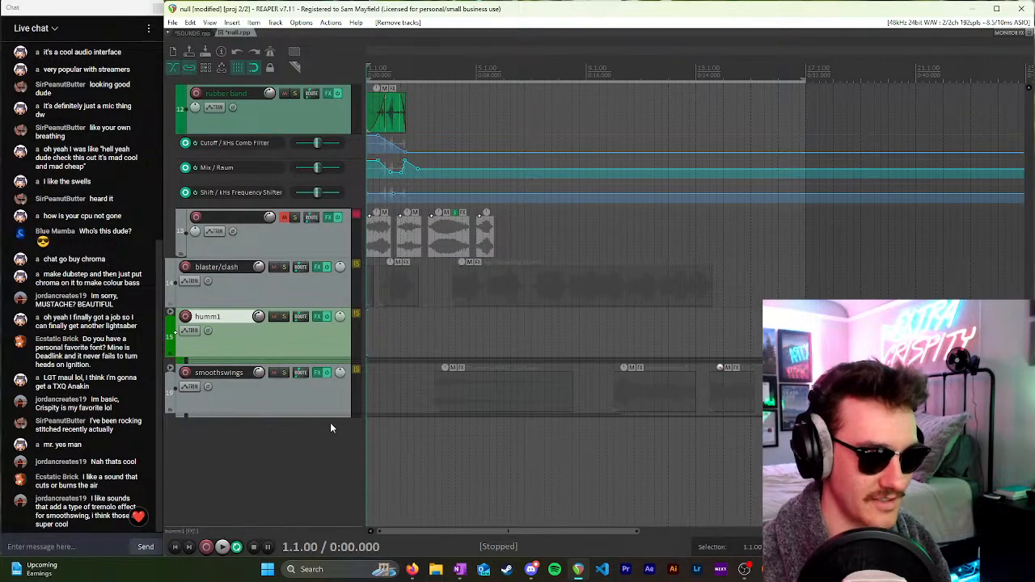
{"action": "left_click", "coordinate": [294, 398]}
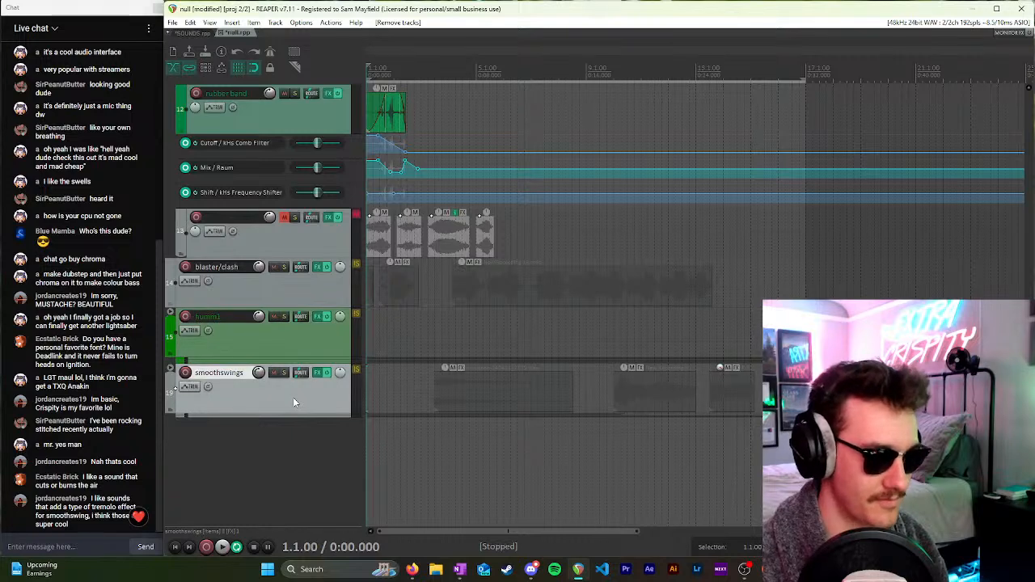
{"action": "left_click", "coordinate": [312, 331]}
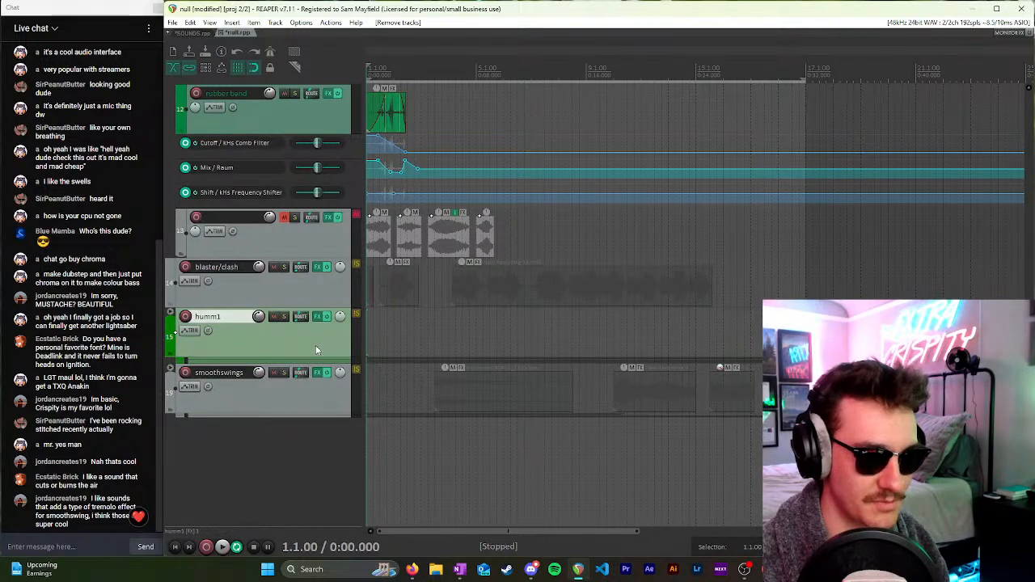
{"action": "scroll", "coordinate": [316, 346], "scroll_direction": "up", "scroll_amount": 3}
{"action": "scroll", "coordinate": [288, 383], "scroll_direction": "up", "scroll_amount": 8}
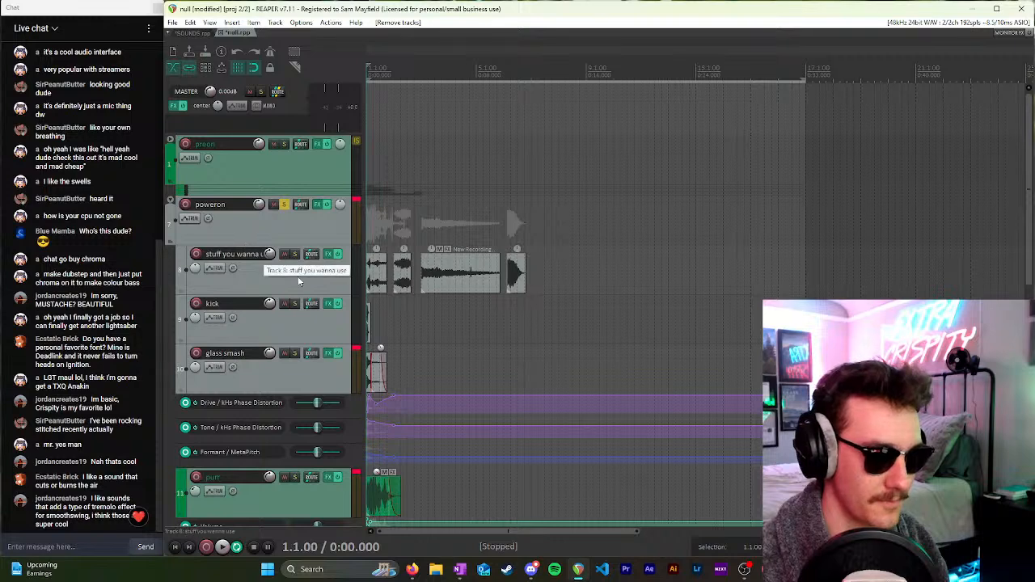
Step: Insert three new empty tracks directly below the "stuff you wanna use" track inside the poweron folder
{"action": "left_click", "coordinate": [298, 280]}
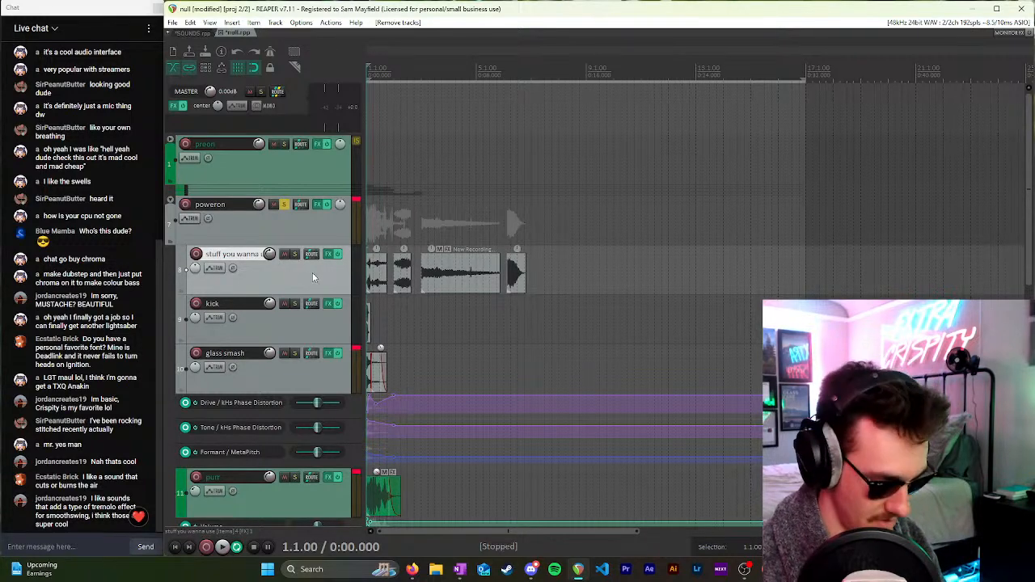
{"action": "key", "text": "ctrl+t"}
{"action": "key", "text": "ctrl+t"}
{"action": "key", "text": "ctrl+t"}
Step: Move the second, third and fourth clips of "stuff you wanna use" onto the three empty tracks, one each, aligned to the project start
{"action": "left_click_drag", "start_coordinate": [399, 275], "coordinate": [374, 322]}
{"action": "left_click_drag", "start_coordinate": [467, 276], "coordinate": [399, 362]}
{"action": "left_click_drag", "start_coordinate": [515, 281], "coordinate": [362, 419]}
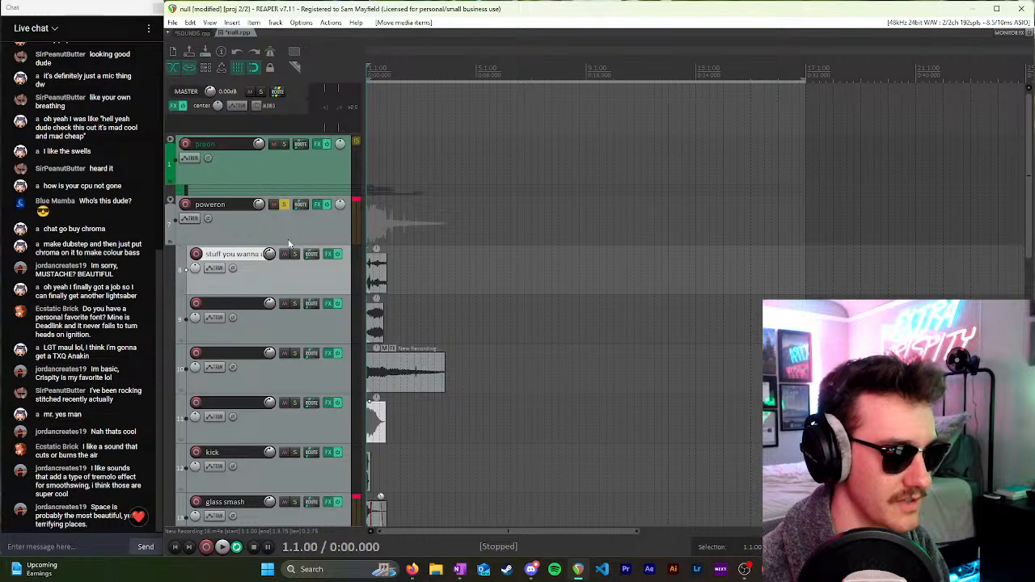
Step: Solo the "stuff you wanna use" track and audition its ZOOM0002_LR.WAV clip from the project start
{"action": "left_click", "coordinate": [294, 255]}
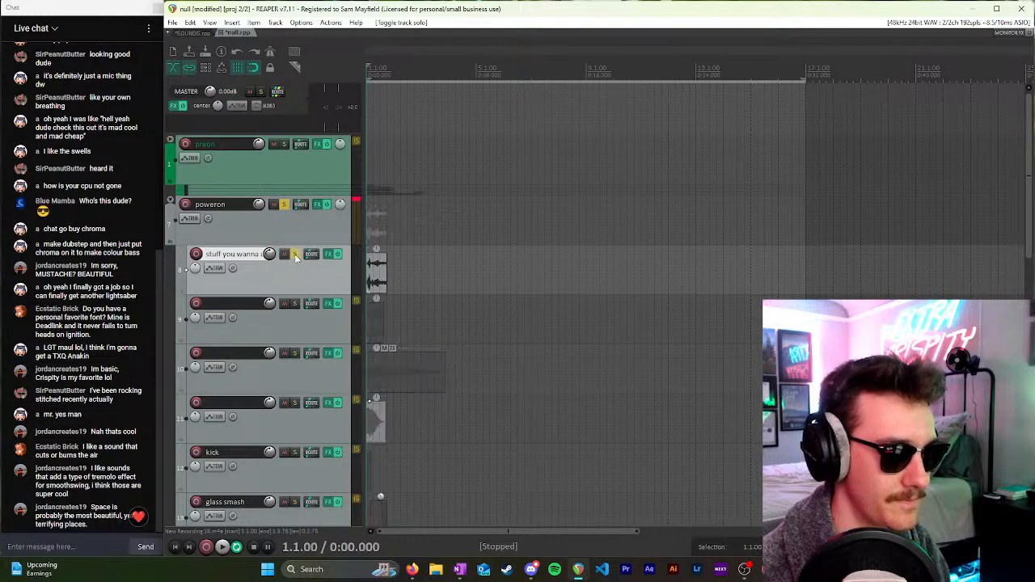
{"action": "key", "text": "space"}
{"action": "scroll", "coordinate": [441, 257], "scroll_direction": "up", "scroll_amount": 4}
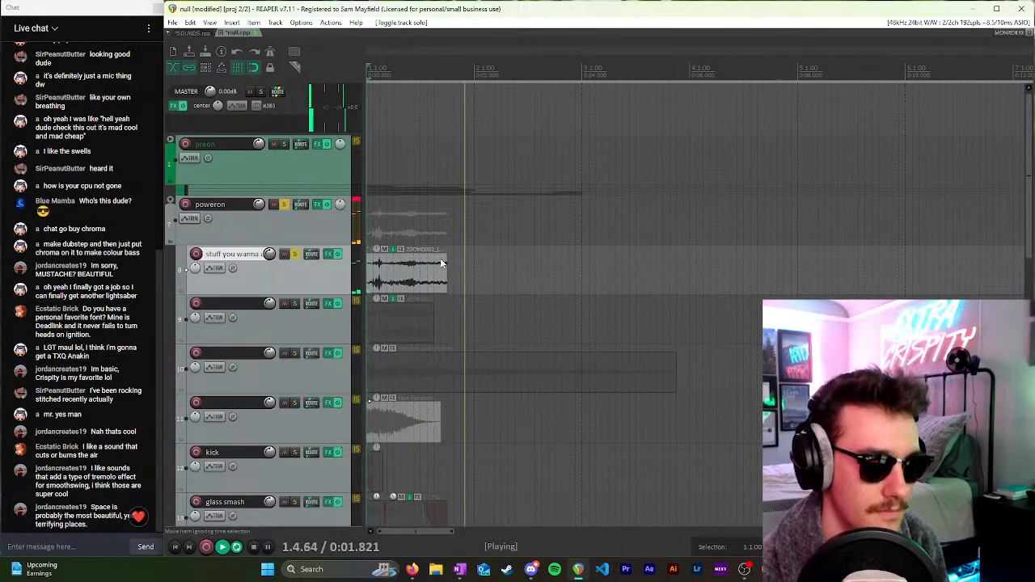
{"action": "key", "text": "space"}
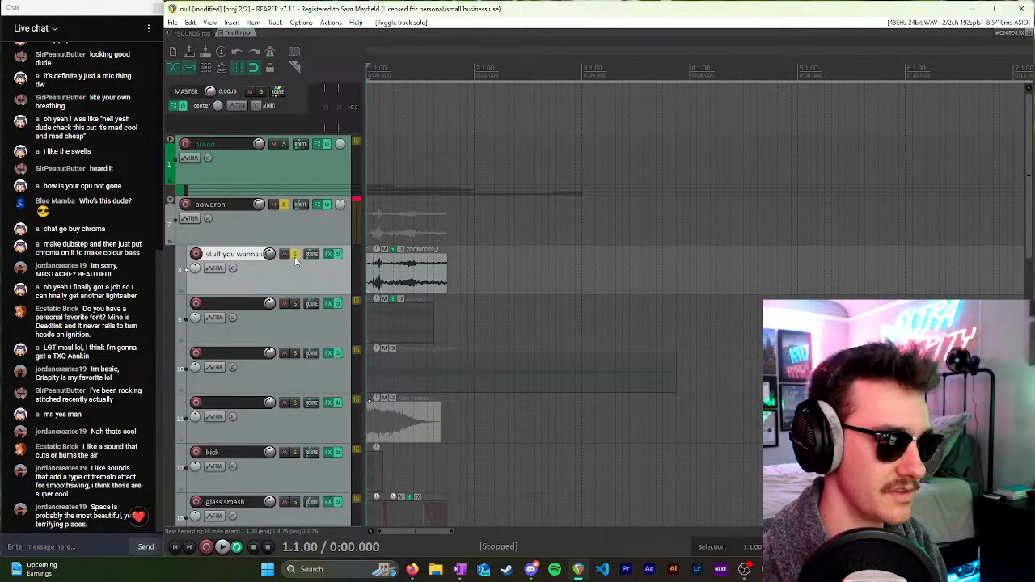
Step: Unsolo the "stuff you wanna use" track, mute the three unnamed tracks 9 to 11, and reselect track 8
{"action": "scroll", "coordinate": [298, 275], "scroll_direction": "down", "scroll_amount": 2}
{"action": "scroll", "coordinate": [287, 178], "scroll_direction": "down", "scroll_amount": 3}
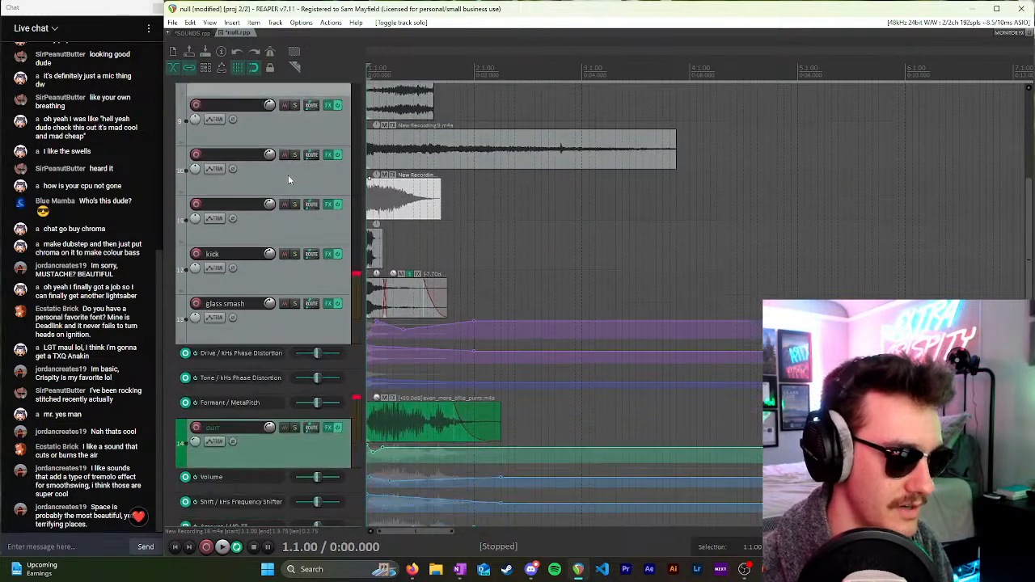
{"action": "scroll", "coordinate": [284, 177], "scroll_direction": "up", "scroll_amount": 3}
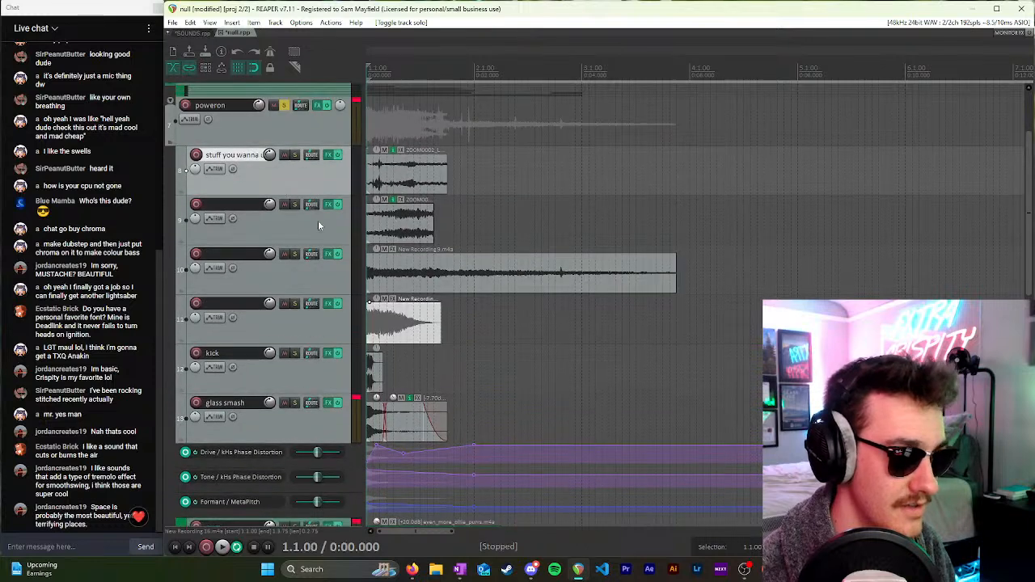
{"action": "left_click", "coordinate": [250, 242]}
{"action": "left_click", "coordinate": [284, 305]}
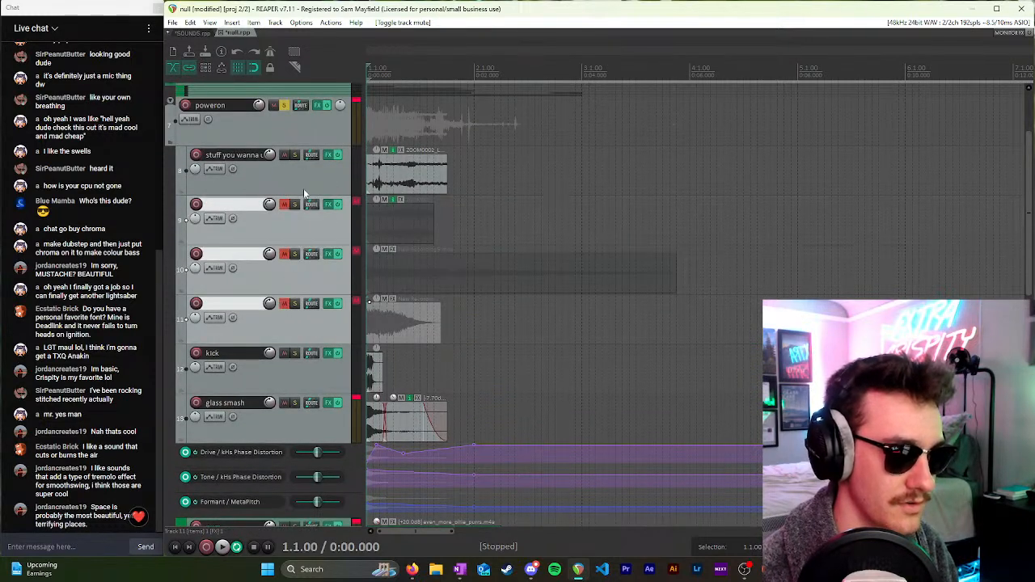
{"action": "left_click", "coordinate": [317, 179]}
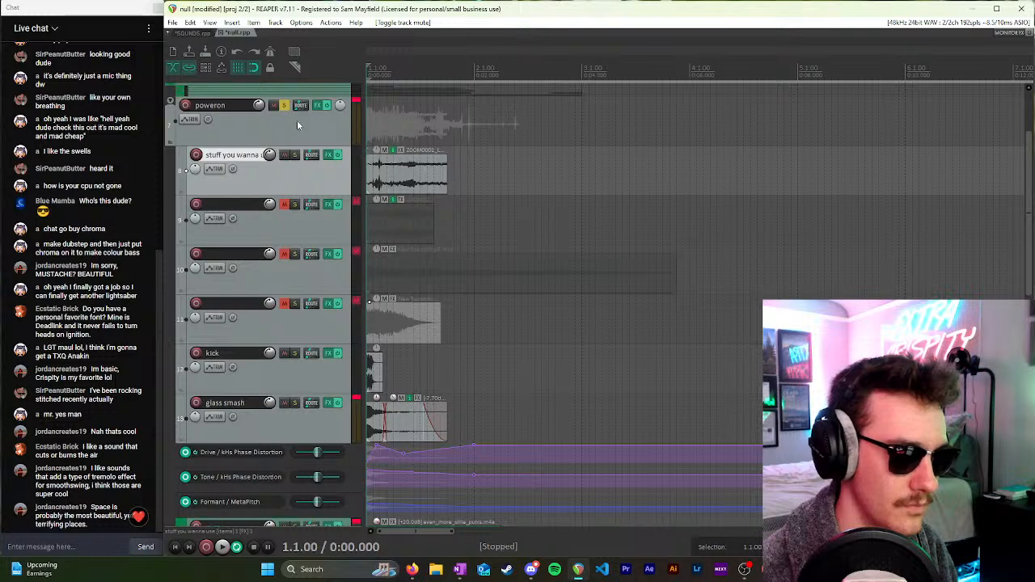
Step: Audition the poweron folder with "stuff you wanna use", kick and the other unmuted layers playing together
{"action": "key", "text": "space"}
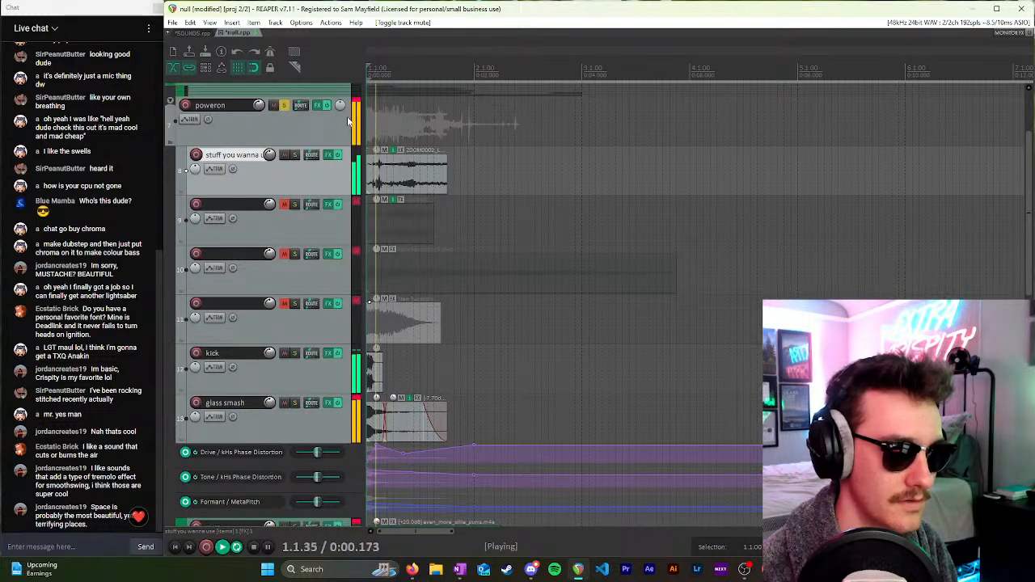
{"action": "key", "text": "space"}
{"action": "key", "text": "space"}
{"action": "key", "text": "space"}
Step: With "stuff you wanna use" soloed for audition, extend its ZOOM0002_LR.WAV clip to 2.1.00 and add a curved fade-out of about 0.9 s
{"action": "left_click", "coordinate": [295, 156]}
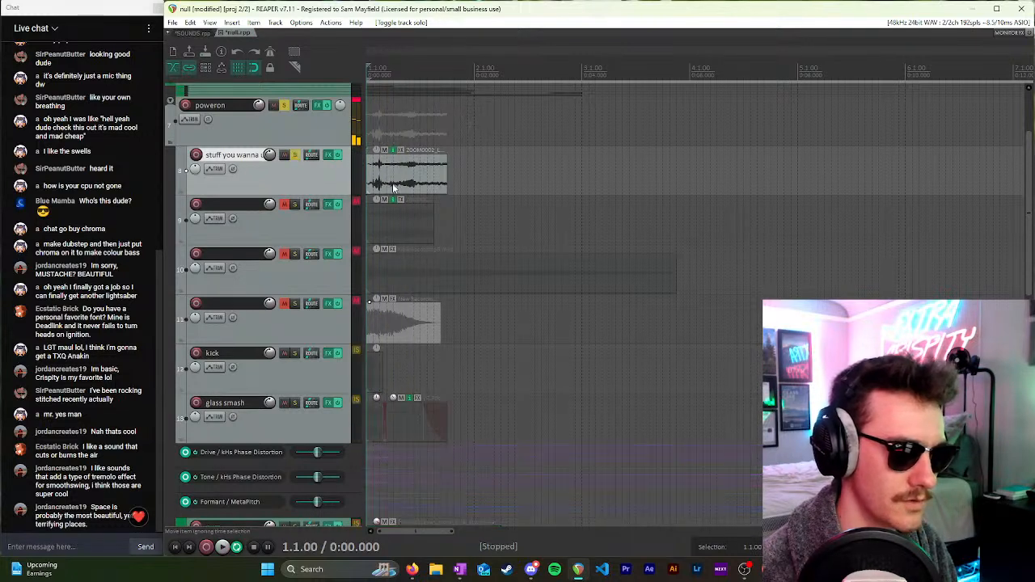
{"action": "key", "text": "space"}
{"action": "key", "text": "space"}
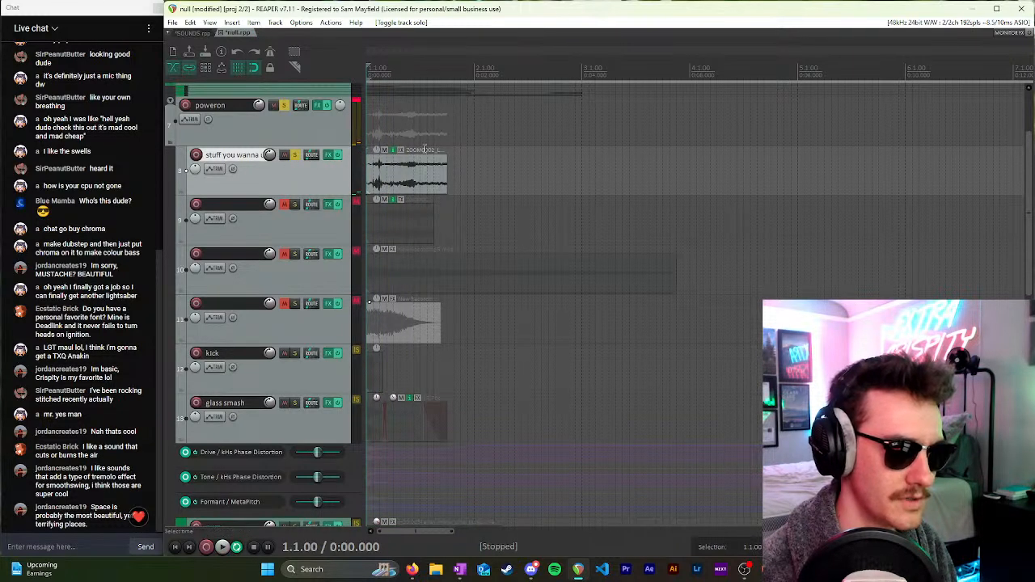
{"action": "left_click_drag", "start_coordinate": [447, 175], "coordinate": [426, 187]}
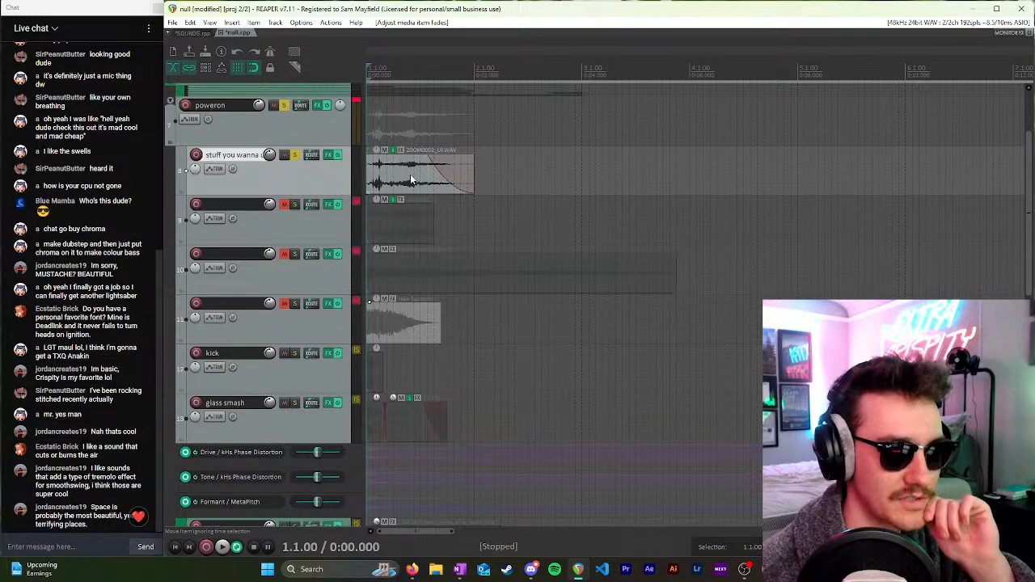
{"action": "left_click", "coordinate": [413, 180]}
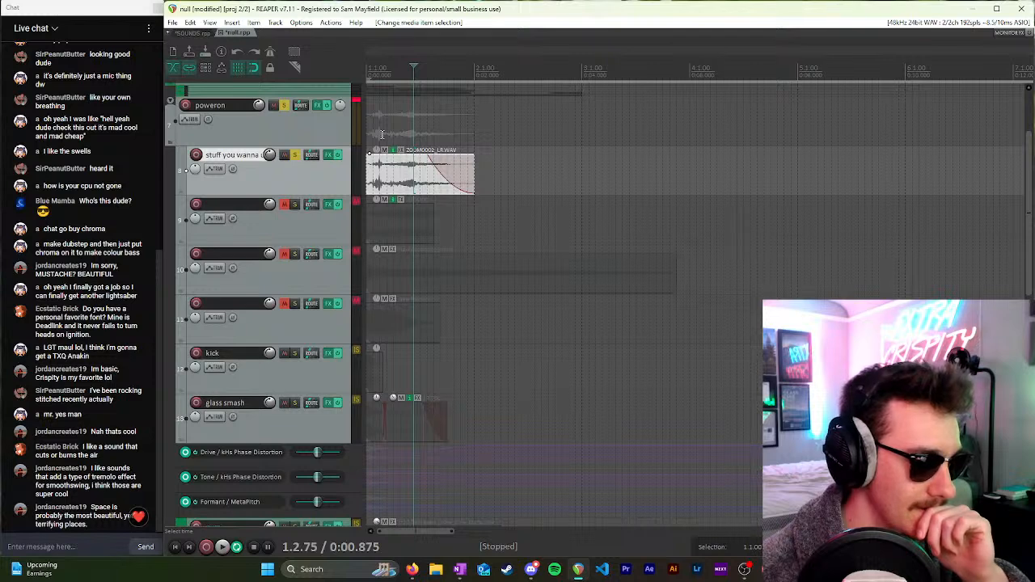
Step: Add the SSL Native FlexVerb reverb after ReaEQ in the "stuff you wanna use" track's effects chain
{"action": "left_click", "coordinate": [327, 156]}
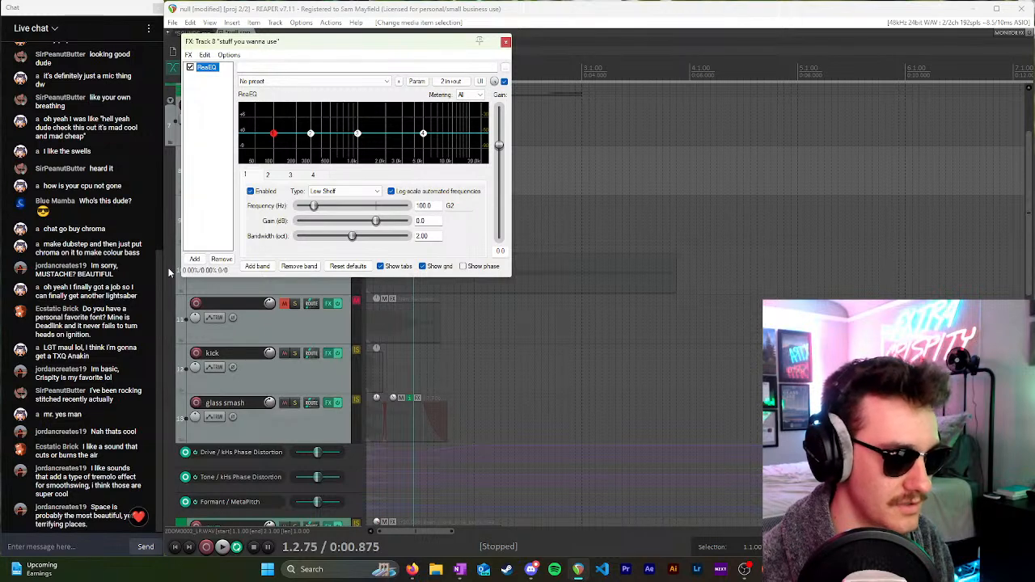
{"action": "left_click", "coordinate": [194, 259]}
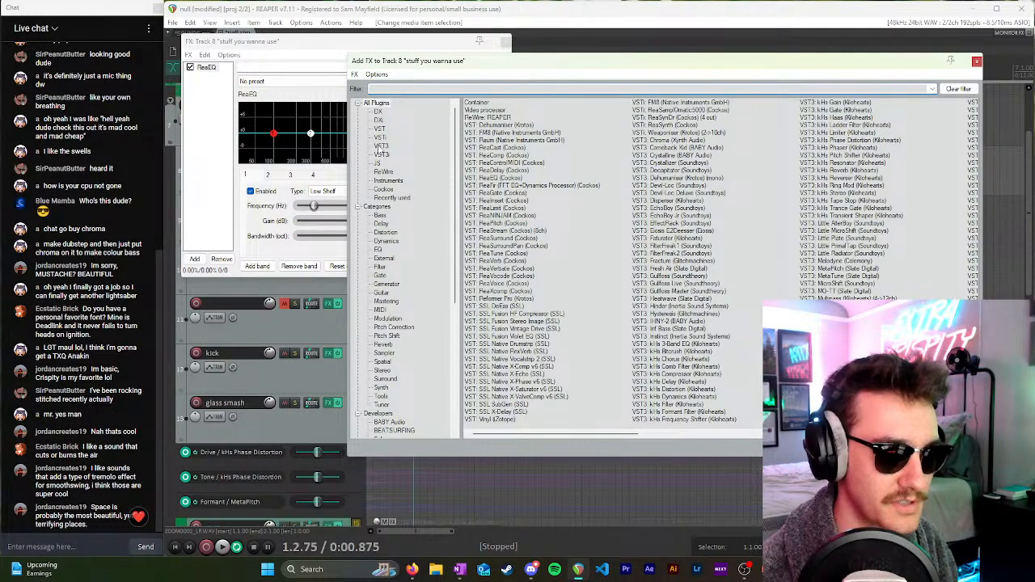
{"action": "left_click", "coordinate": [386, 146]}
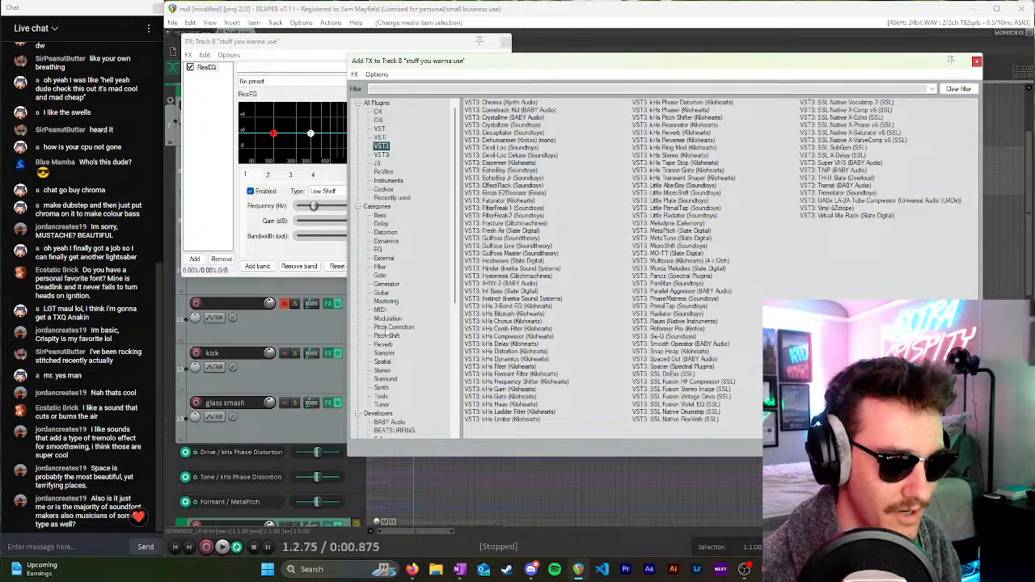
{"action": "left_click", "coordinate": [385, 346]}
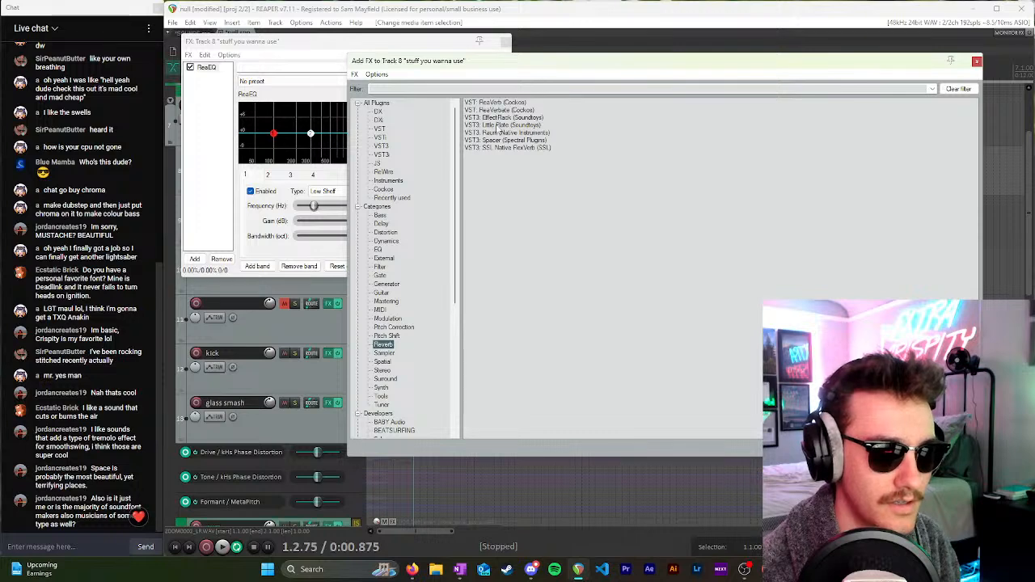
{"action": "left_click", "coordinate": [499, 149]}
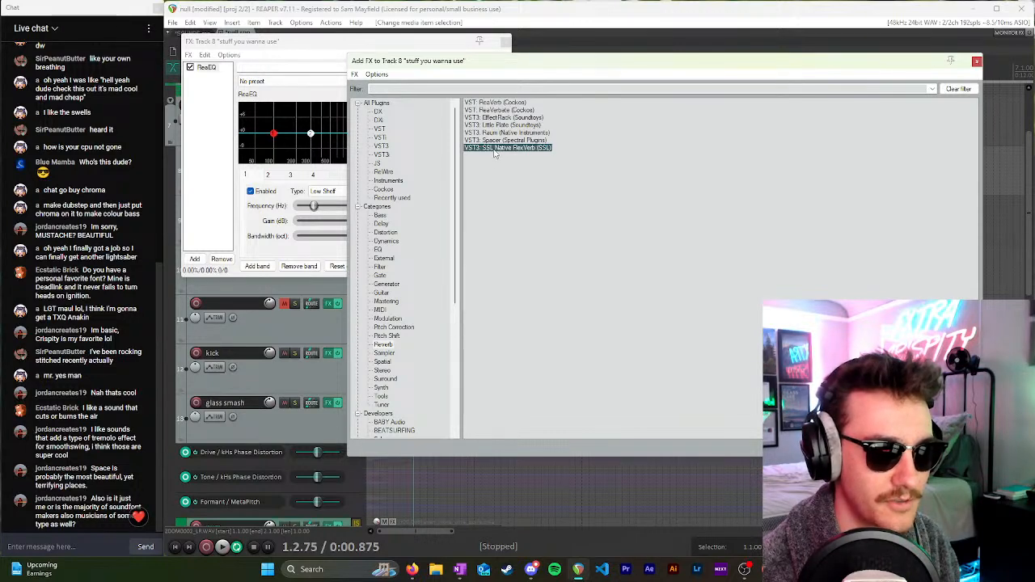
{"action": "double_click", "coordinate": [495, 150]}
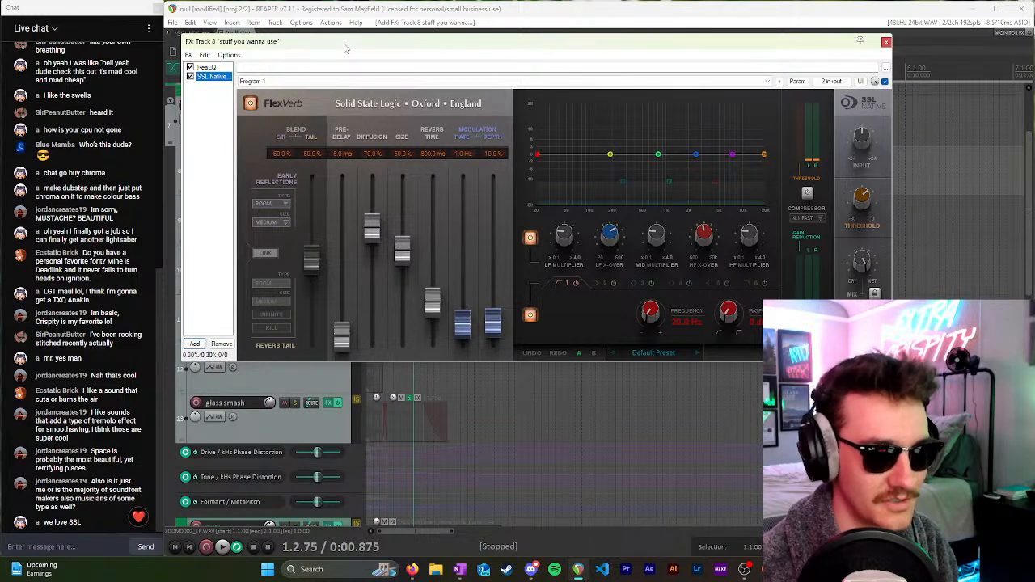
Step: Reposition the track 8 effects window so the "stuff you wanna use" track and its clip stay uncovered
{"action": "left_click_drag", "start_coordinate": [300, 62], "coordinate": [419, 70]}
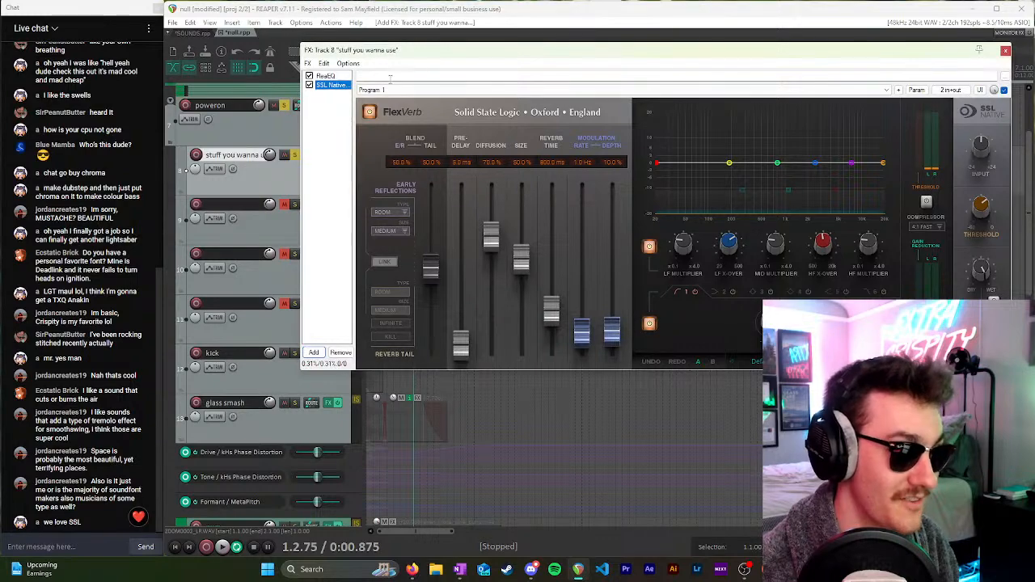
{"action": "left_click_drag", "start_coordinate": [371, 58], "coordinate": [190, 213]}
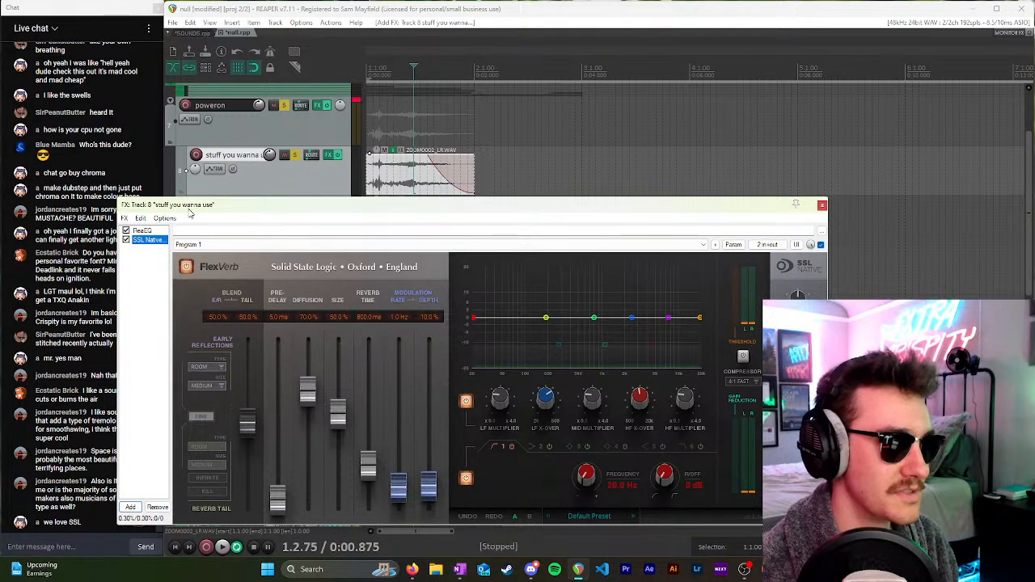
{"action": "scroll", "coordinate": [353, 183], "scroll_direction": "down", "scroll_amount": 2}
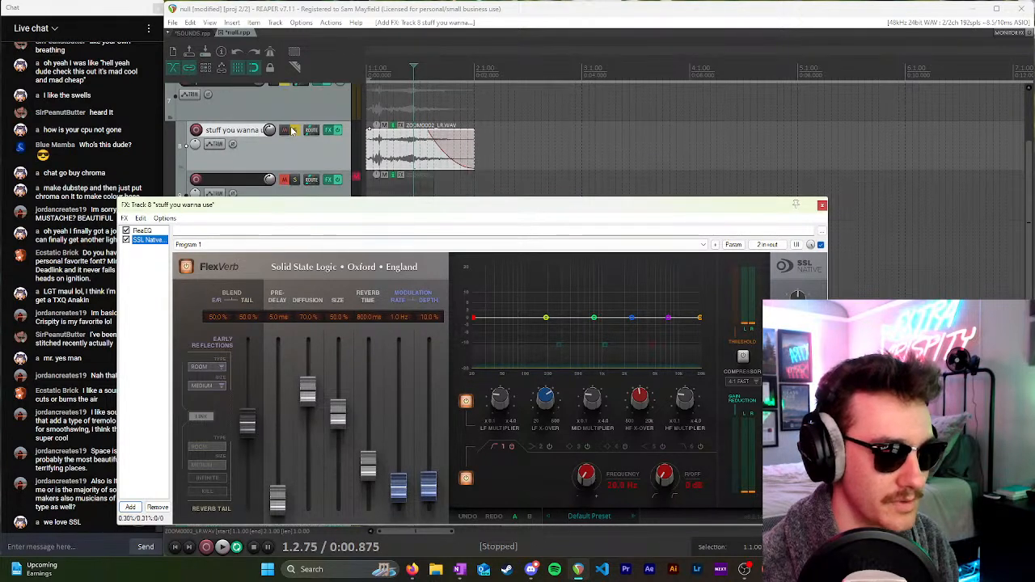
Step: Return the edit cursor to the project start and audition the "stuff you wanna use" track
{"action": "left_click", "coordinate": [367, 72]}
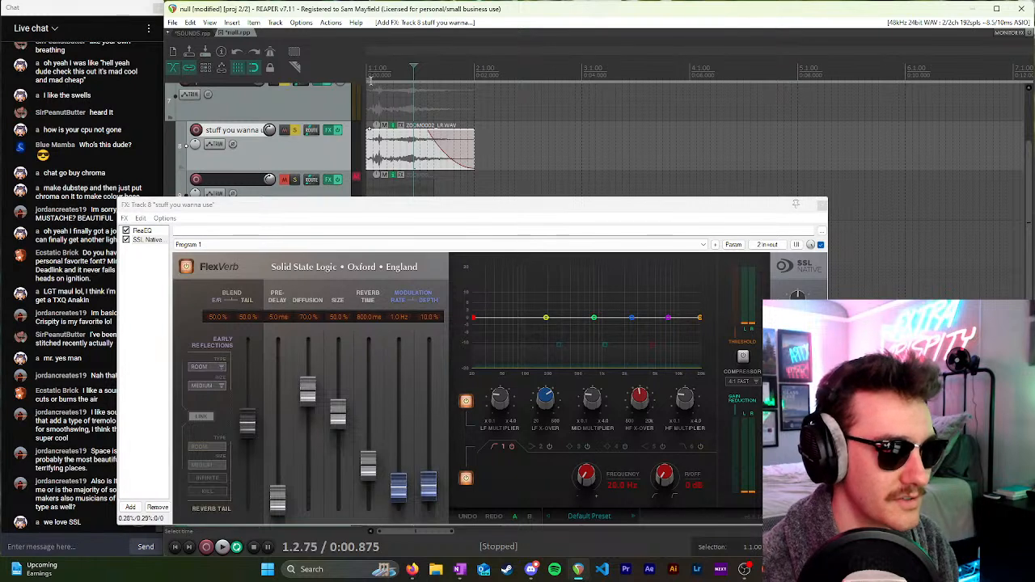
{"action": "left_click", "coordinate": [368, 72]}
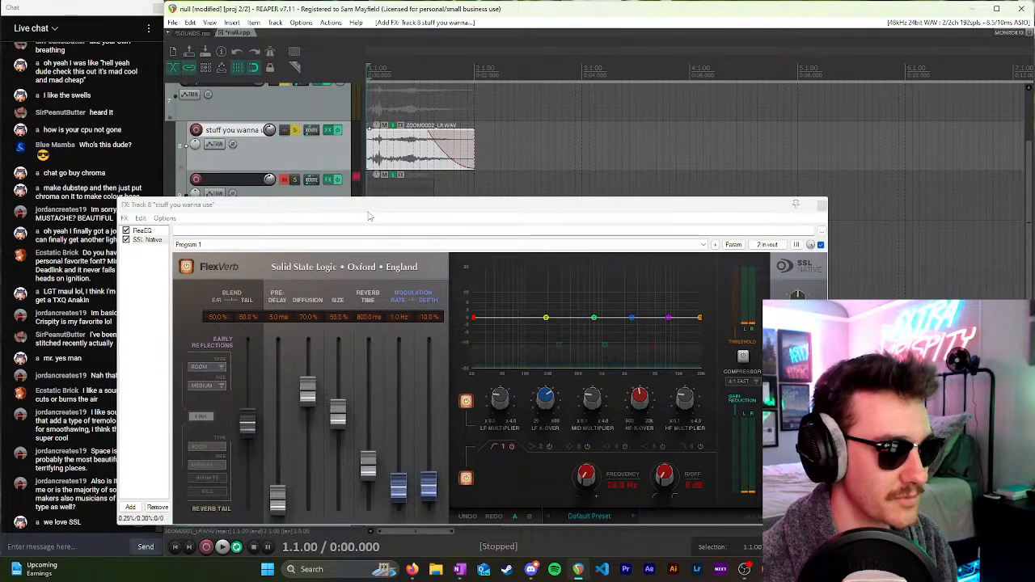
{"action": "key", "text": "space"}
{"action": "key", "text": "space"}
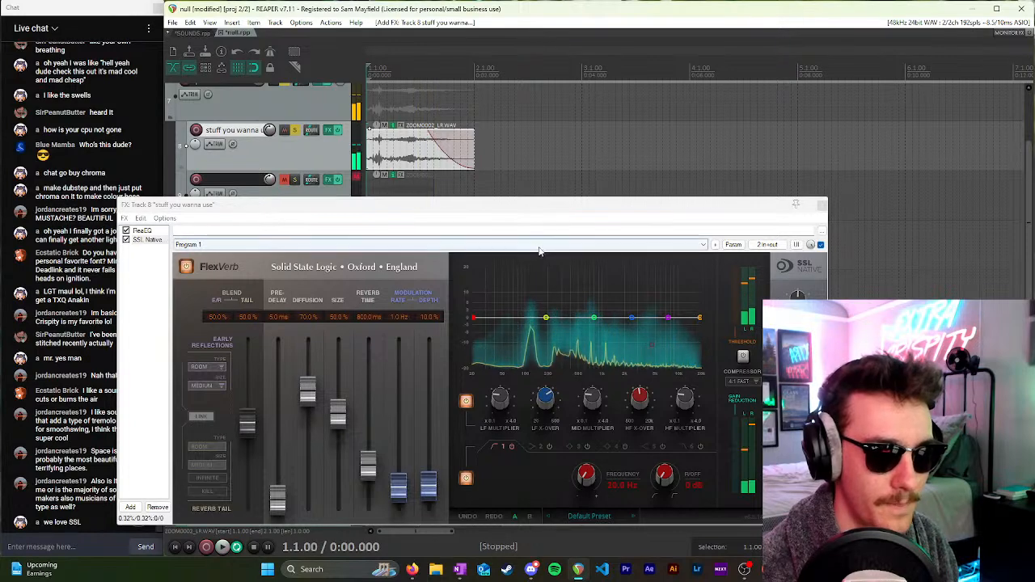
Step: Extend the ZOOM0002_LR.WAV item on track 8 to about 3 seconds, keeping its fade-out at the end, and audition it
{"action": "mouse_move", "coordinate": [443, 213]}
{"action": "left_mouse_down"}
{"action": "mouse_move", "coordinate": [437, 187]}
{"action": "mouse_move", "coordinate": [425, 215]}
{"action": "left_mouse_up"}
{"action": "mouse_move", "coordinate": [475, 153]}
{"action": "left_mouse_down"}
{"action": "mouse_move", "coordinate": [530, 152]}
{"action": "mouse_move", "coordinate": [487, 156]}
{"action": "left_mouse_up"}
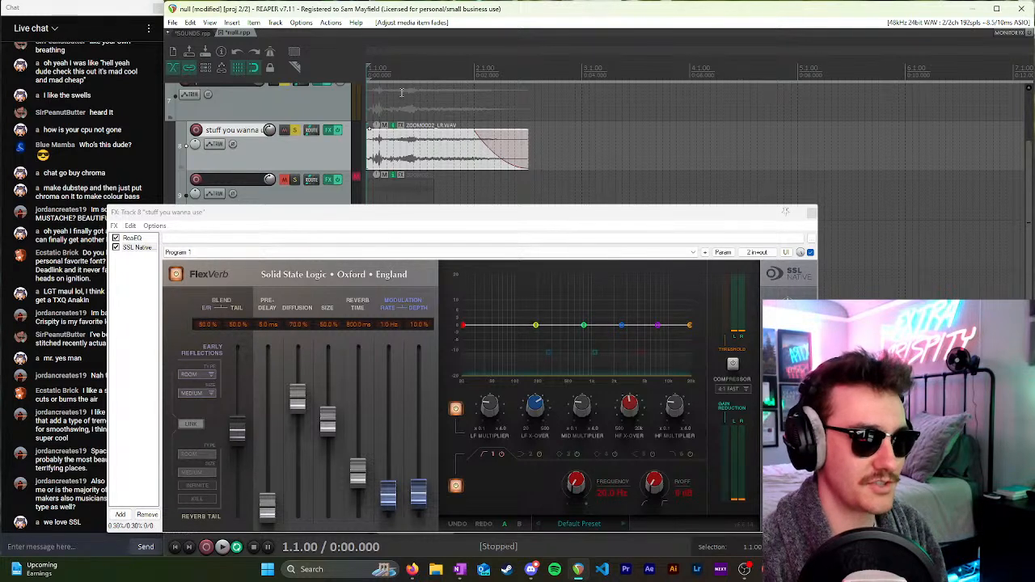
{"action": "key", "text": "space"}
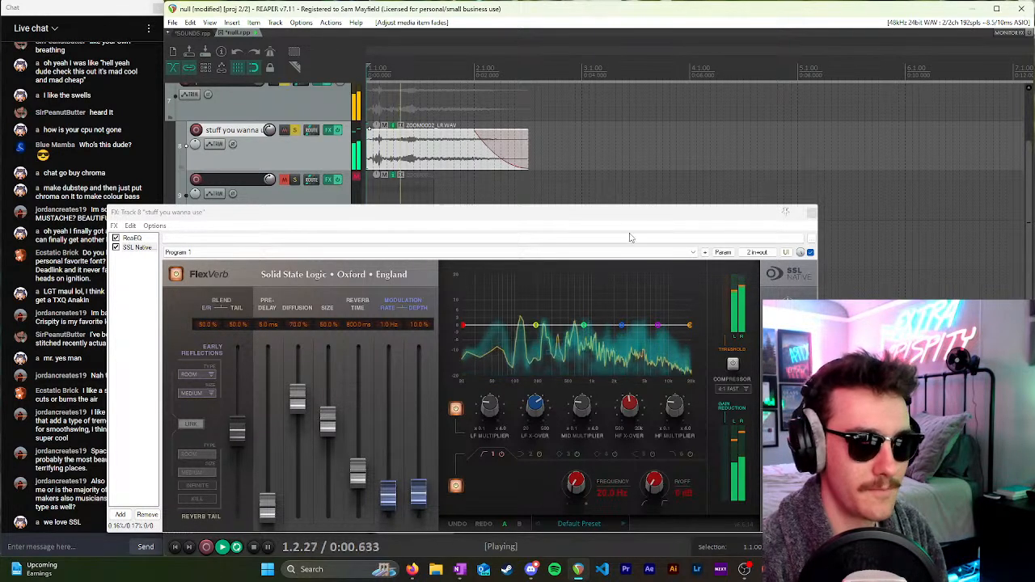
{"action": "key", "text": "space"}
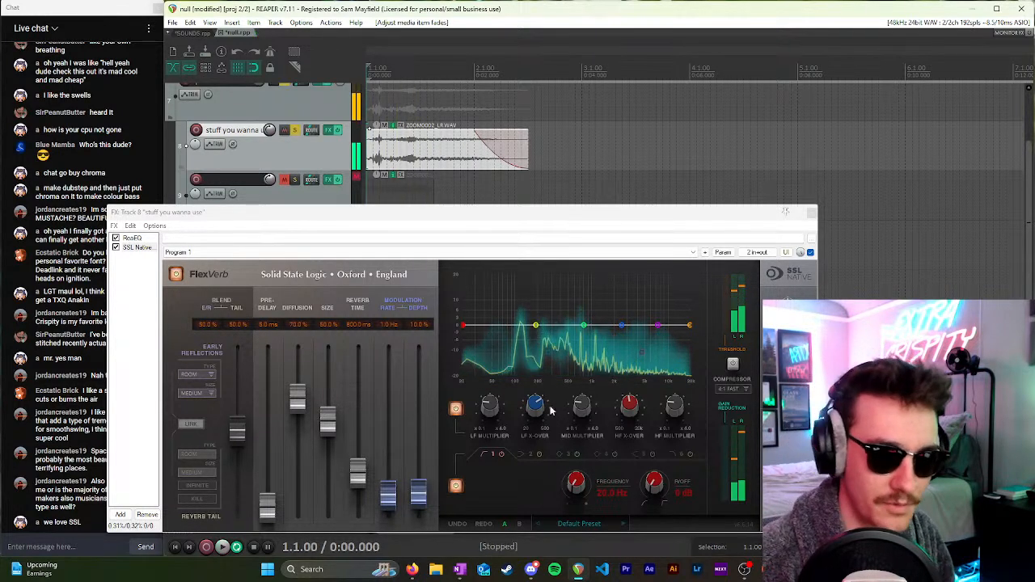
Step: Set FlexVerb's early reflections to the Chamber type and Large size, and audition the reverb
{"action": "left_click", "coordinate": [208, 396]}
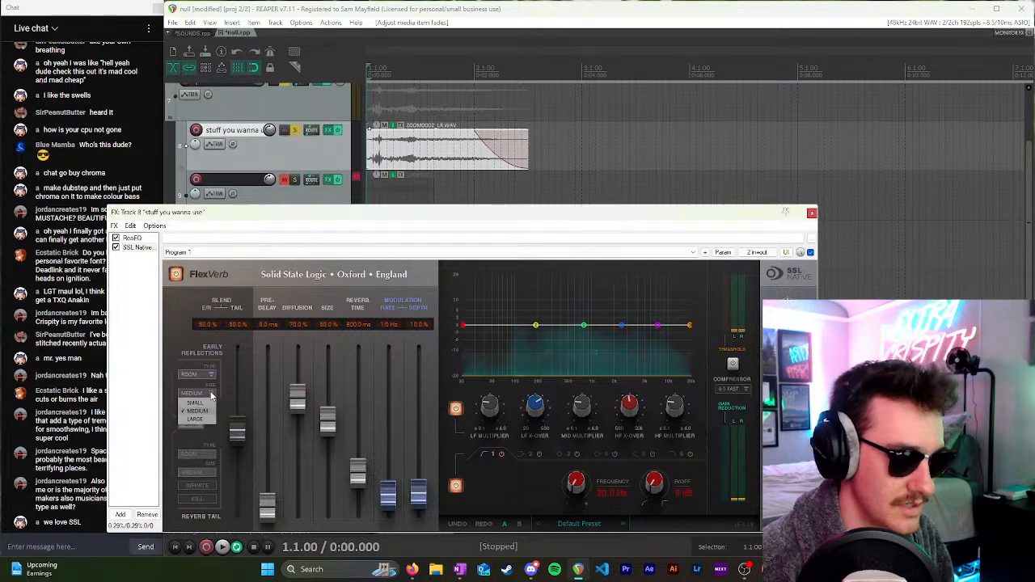
{"action": "left_click", "coordinate": [203, 421]}
{"action": "left_click", "coordinate": [210, 377]}
{"action": "left_click", "coordinate": [199, 408]}
{"action": "left_click", "coordinate": [198, 393]}
{"action": "left_click", "coordinate": [200, 409]}
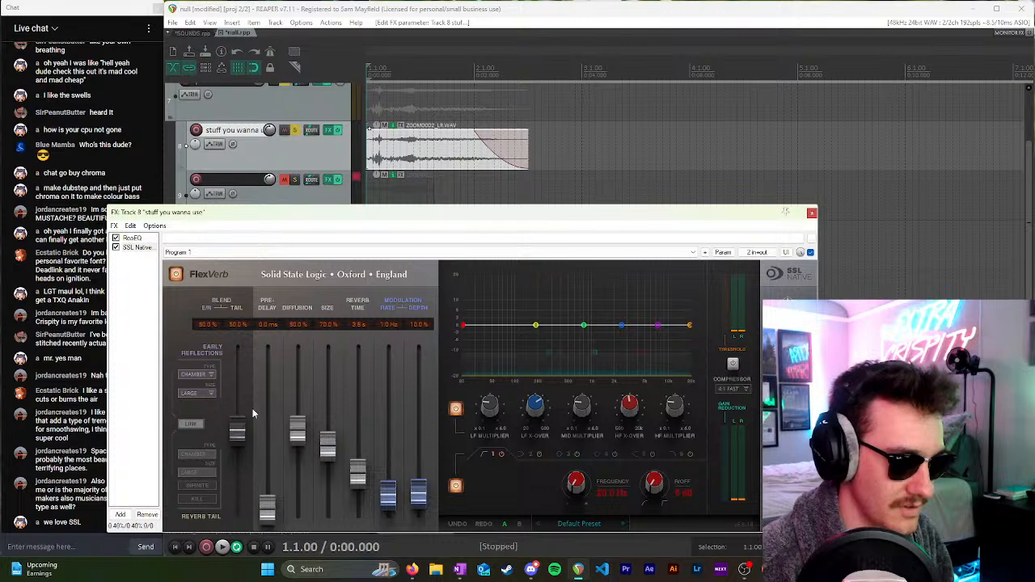
{"action": "key", "text": "space"}
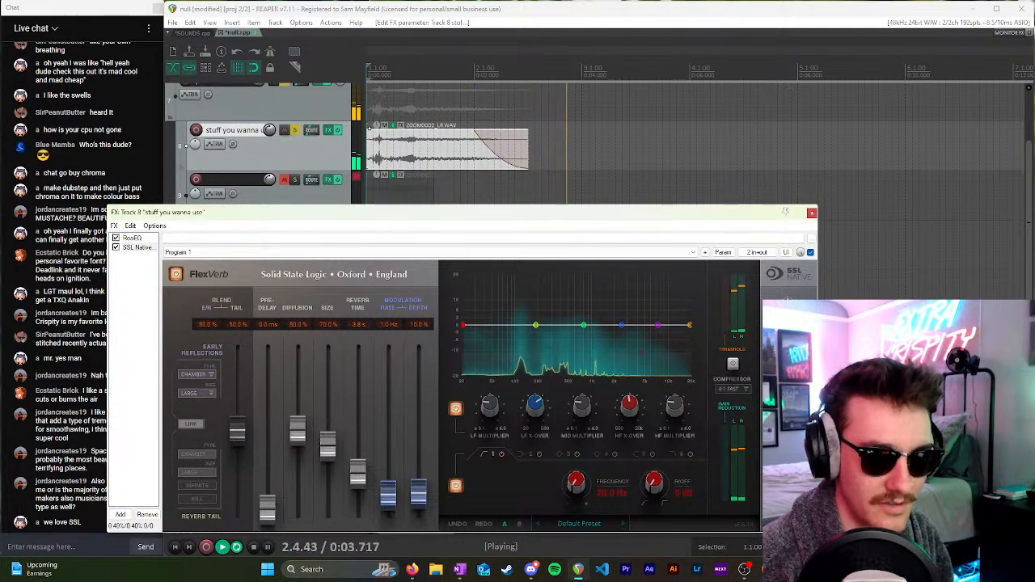
{"action": "key", "text": "space"}
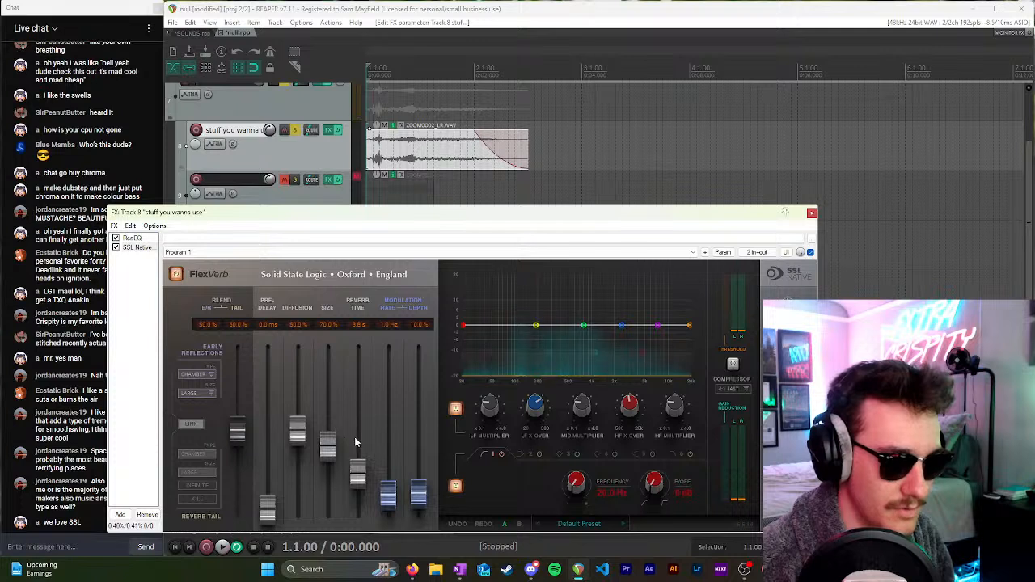
Step: Lengthen FlexVerb's reverb time, shift the blend to 29.3% early reflections and 70.7% tail, and audition it
{"action": "mouse_move", "coordinate": [358, 476]}
{"action": "left_mouse_down"}
{"action": "mouse_move", "coordinate": [359, 489]}
{"action": "mouse_move", "coordinate": [358, 437]}
{"action": "mouse_move", "coordinate": [356, 461]}
{"action": "left_mouse_up"}
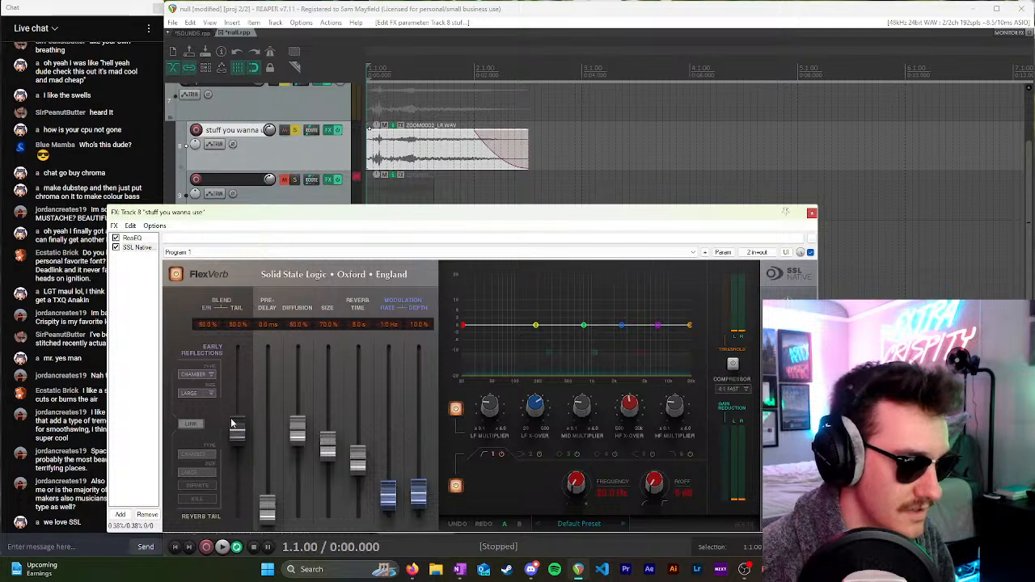
{"action": "left_click_drag", "start_coordinate": [233, 424], "coordinate": [231, 461]}
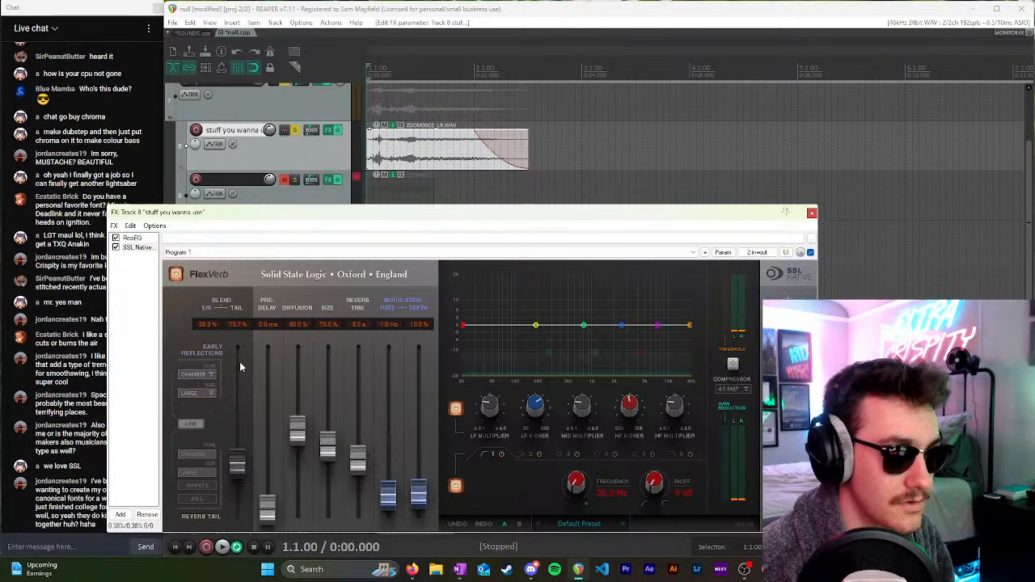
{"action": "key", "text": "space"}
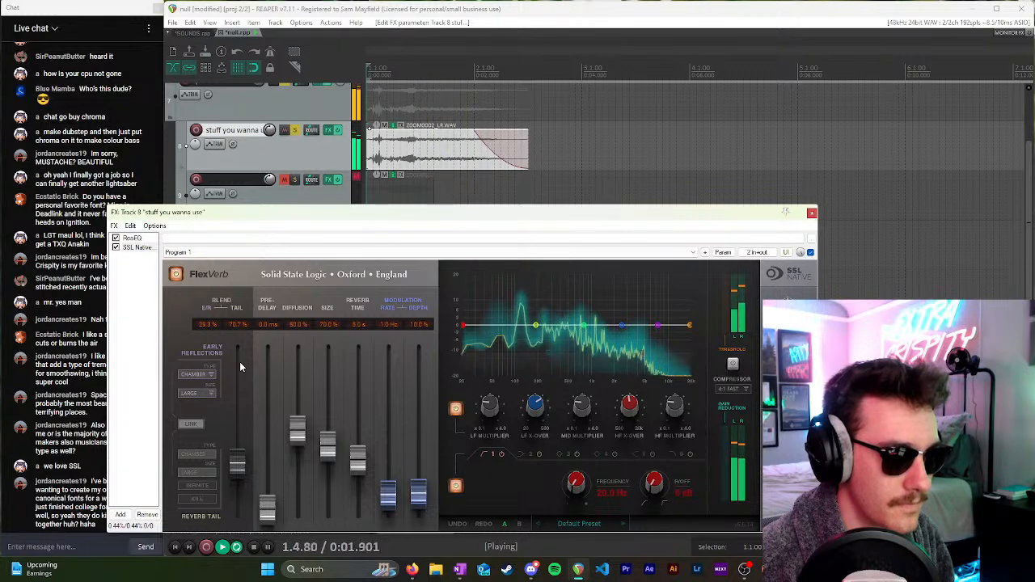
{"action": "key", "text": "space"}
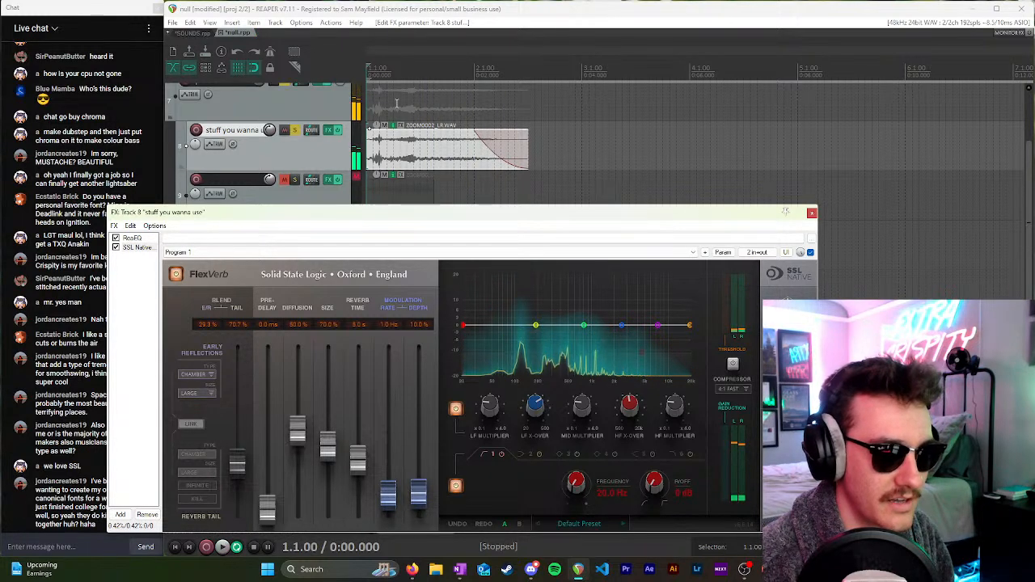
{"action": "key", "text": "space"}
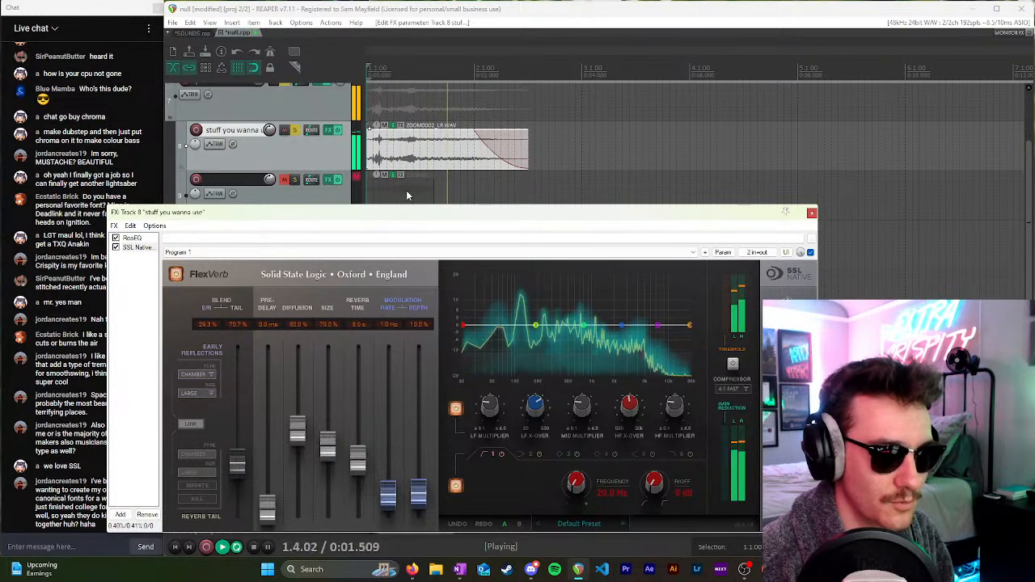
{"action": "key", "text": "space"}
Step: Cut the green band 3 of FlexVerb's EQ to -9.8 dB at 377.7 Hz while auditioning the track
{"action": "left_click_drag", "start_coordinate": [448, 216], "coordinate": [517, 102]}
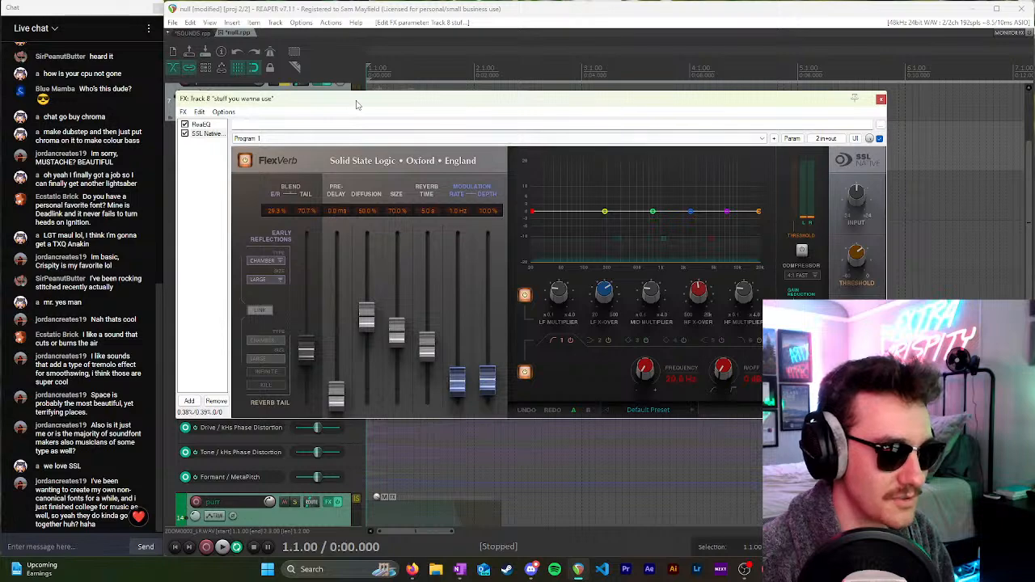
{"action": "left_click_drag", "start_coordinate": [356, 103], "coordinate": [368, 168]}
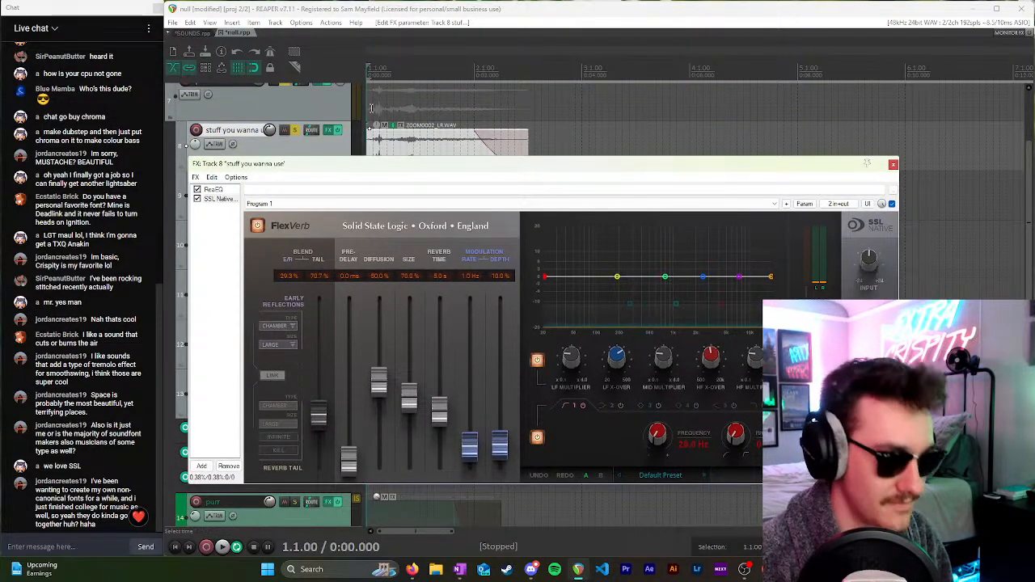
{"action": "left_click", "coordinate": [371, 108]}
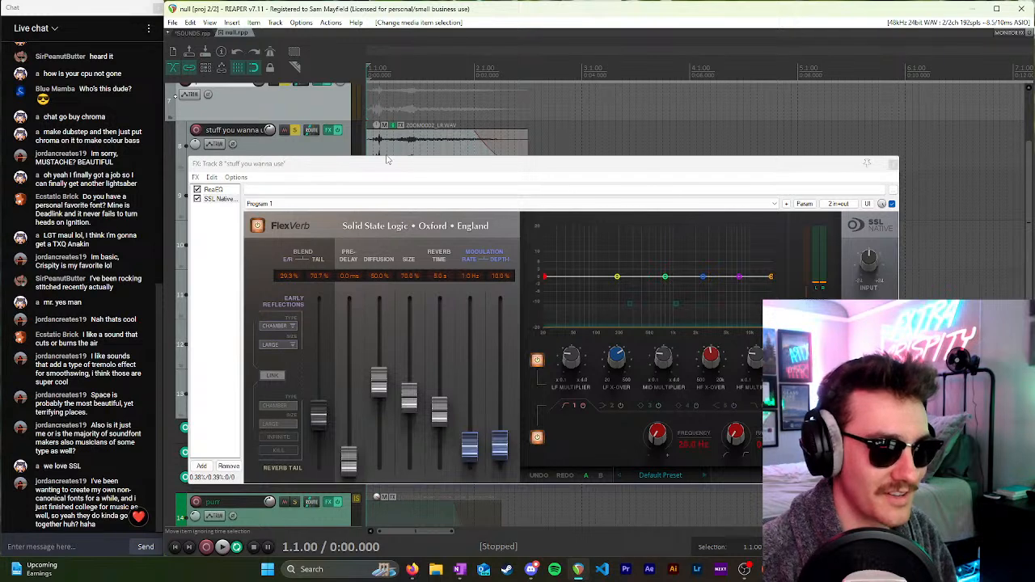
{"action": "scroll", "coordinate": [368, 119], "scroll_direction": "down", "scroll_amount": 1}
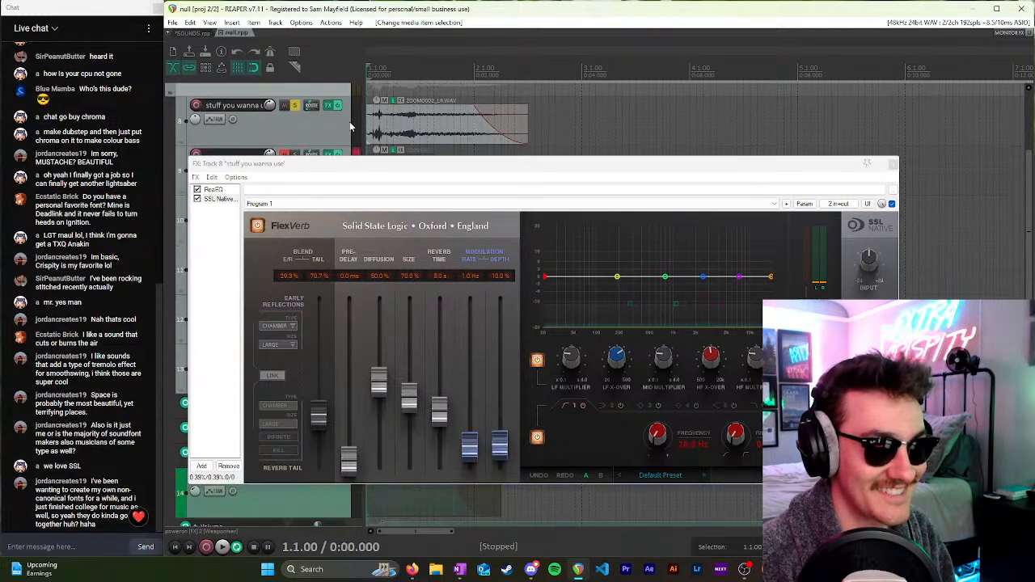
{"action": "key", "text": "space"}
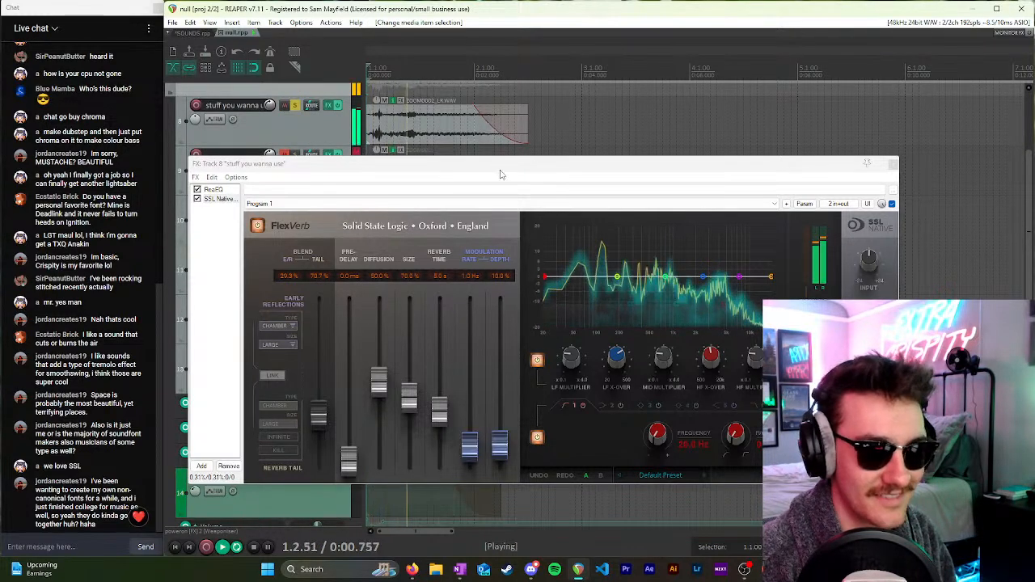
{"action": "left_click_drag", "start_coordinate": [665, 279], "coordinate": [667, 311]}
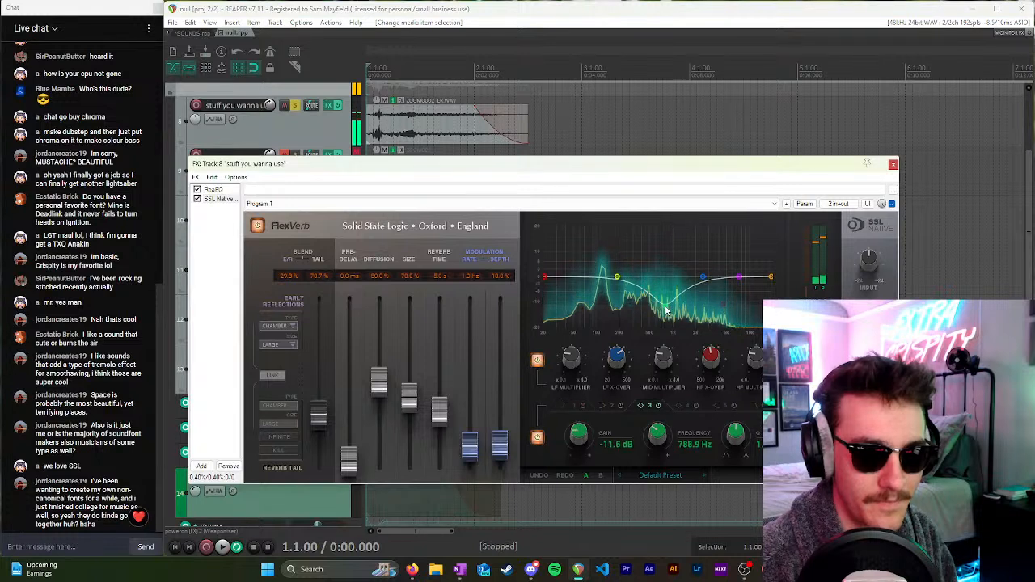
{"action": "key", "text": "space"}
{"action": "left_click_drag", "start_coordinate": [667, 311], "coordinate": [641, 306]}
{"action": "key", "text": "space"}
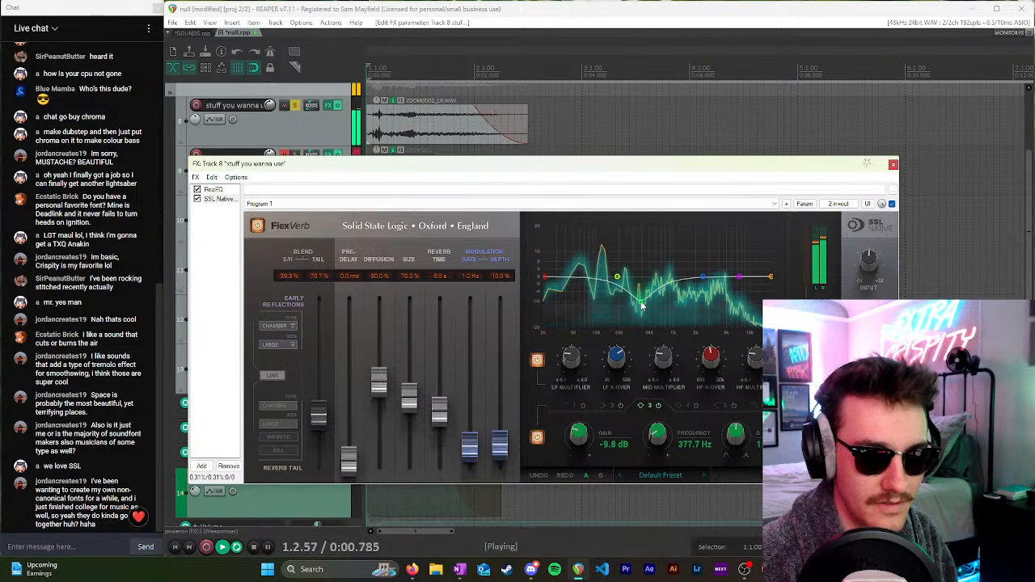
{"action": "key", "text": "space"}
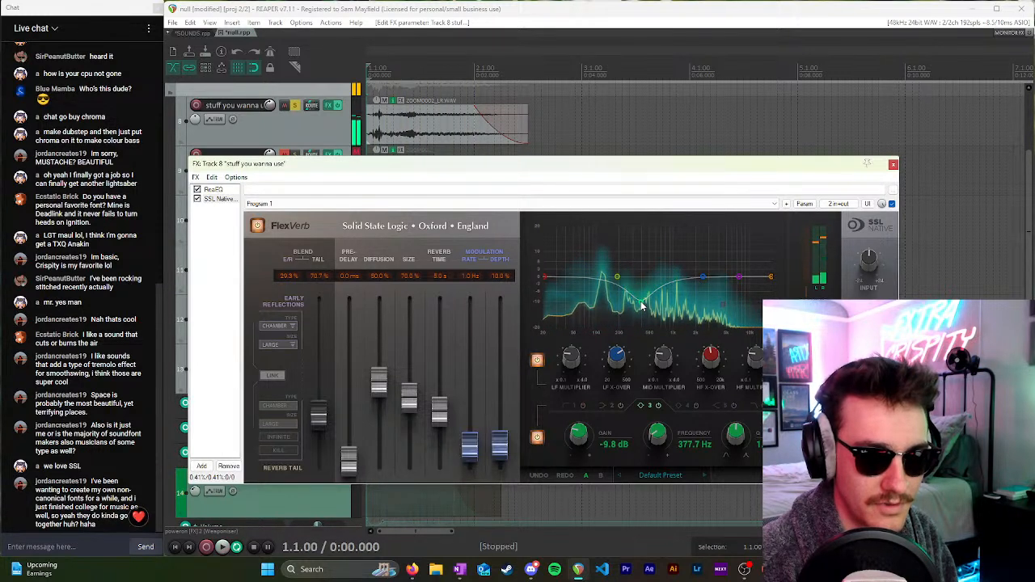
{"action": "key", "text": "space"}
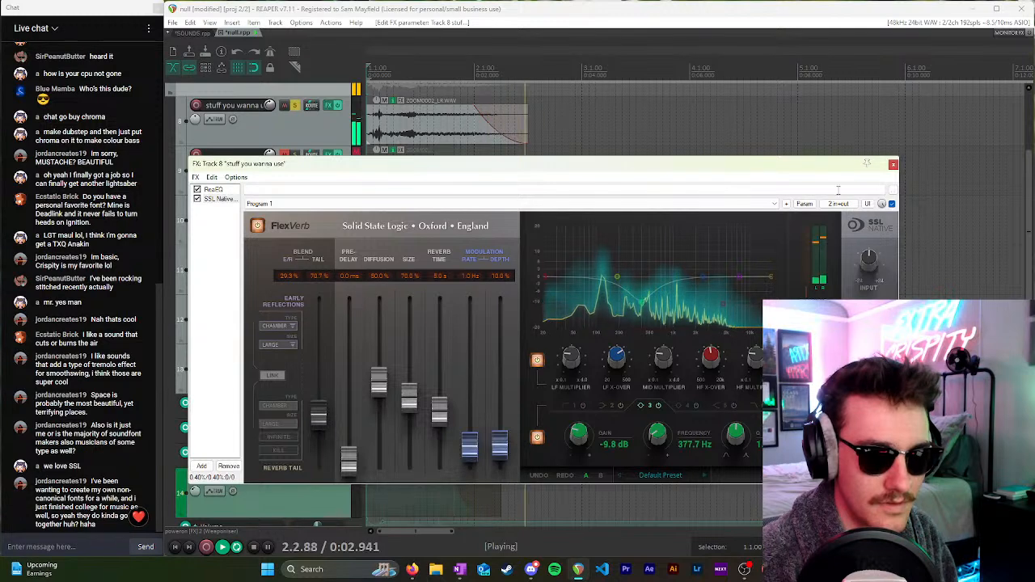
{"action": "key", "text": "space"}
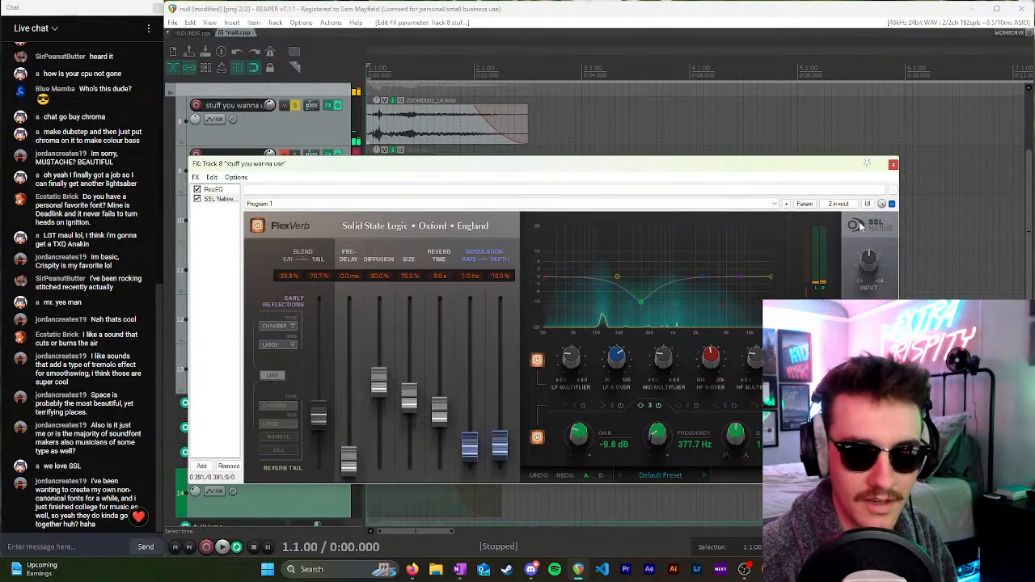
Step: Add the VST3 Heatwave (Slate Digital) plugin after the reverb in track 8's FX chain
{"action": "left_click", "coordinate": [201, 467]}
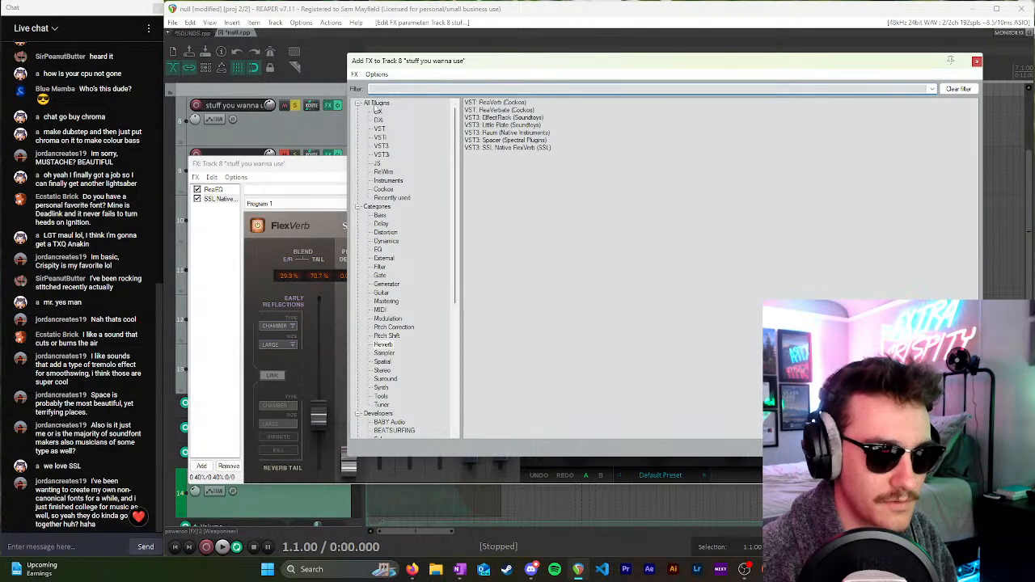
{"action": "left_click", "coordinate": [379, 104]}
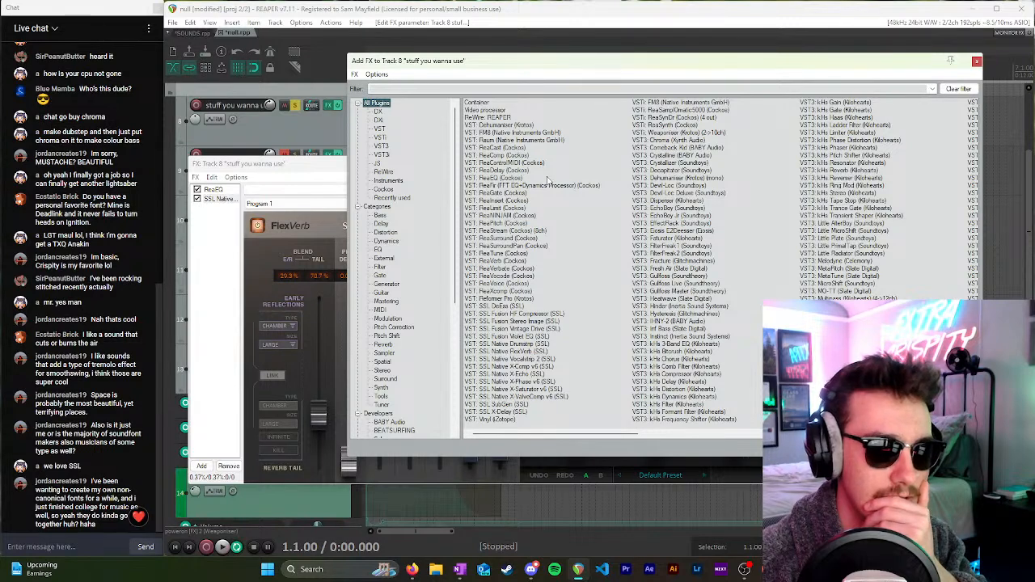
{"action": "left_click", "coordinate": [385, 147]}
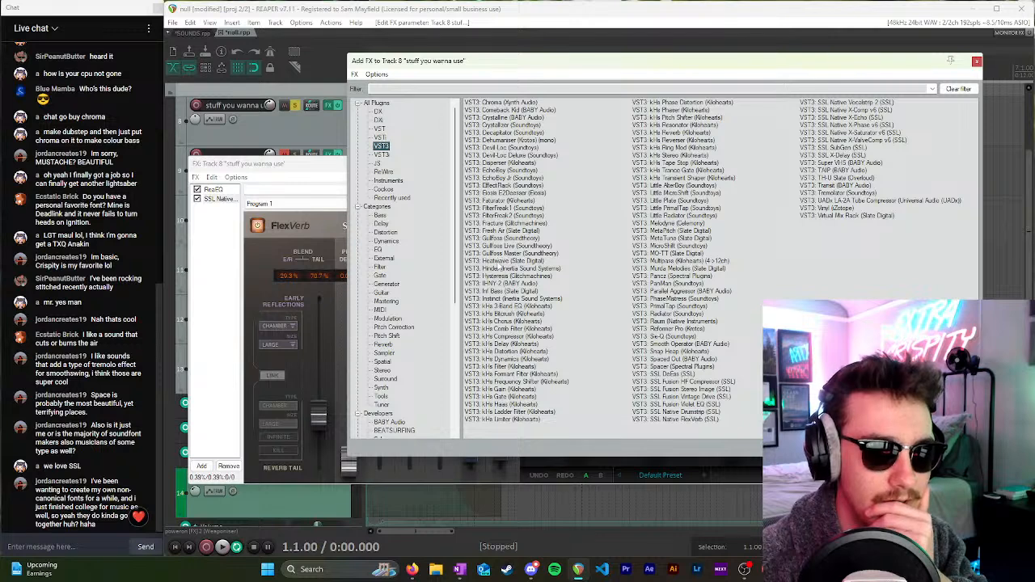
{"action": "double_click", "coordinate": [496, 260]}
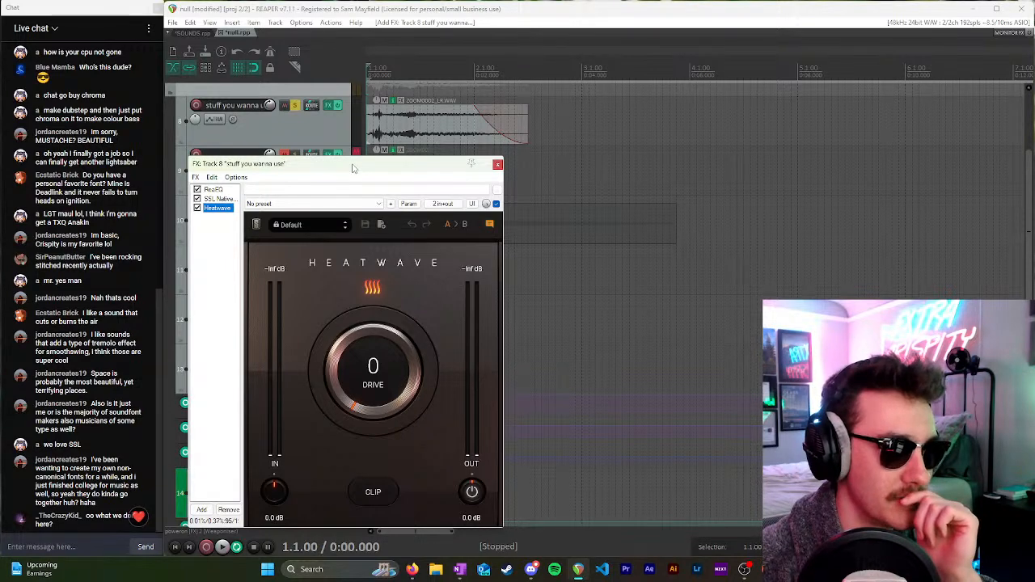
{"action": "left_click_drag", "start_coordinate": [353, 167], "coordinate": [380, 88]}
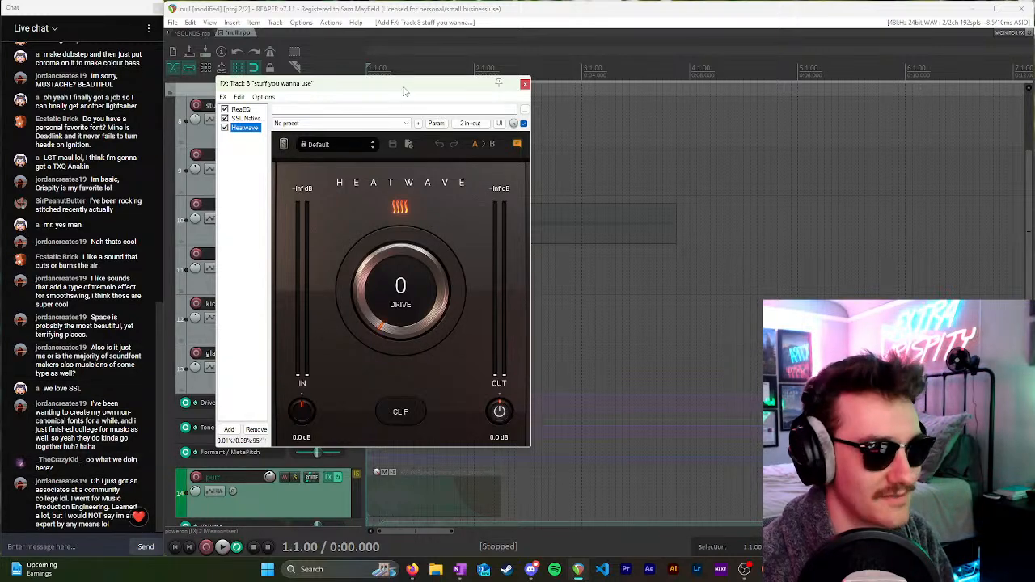
{"action": "left_click_drag", "start_coordinate": [406, 89], "coordinate": [421, 33]}
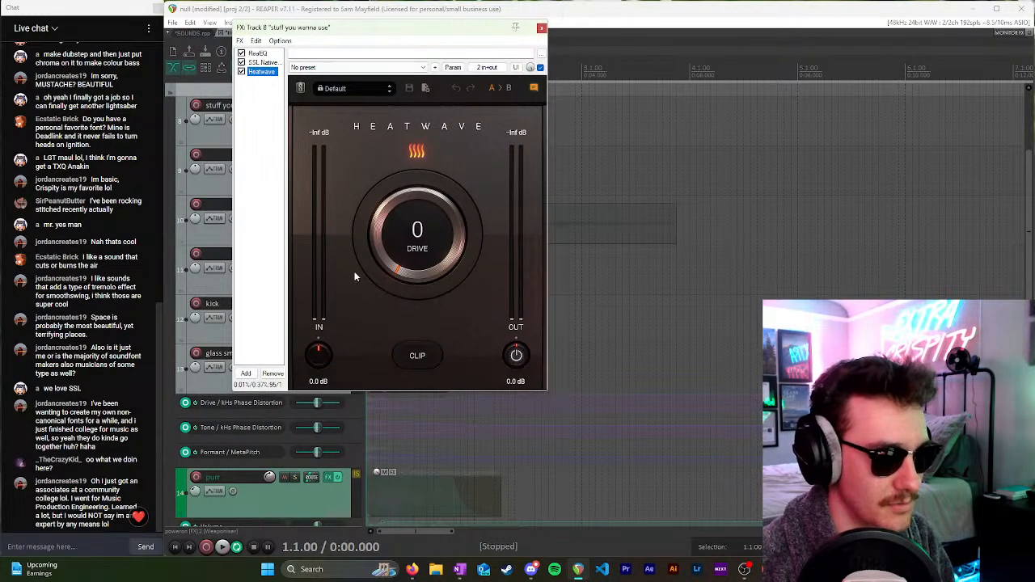
{"action": "left_click_drag", "start_coordinate": [337, 30], "coordinate": [326, 23]}
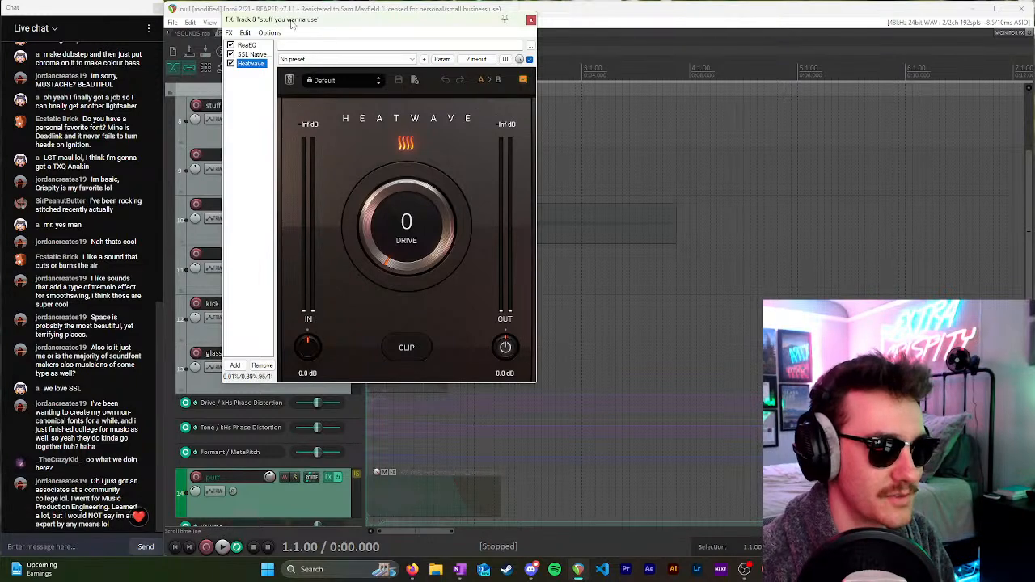
{"action": "left_click_drag", "start_coordinate": [293, 23], "coordinate": [374, 131]}
Step: Set Heatwave's drive to about 80 and audition the track
{"action": "key", "text": "space"}
{"action": "mouse_move", "coordinate": [484, 343]}
{"action": "left_mouse_down"}
{"action": "mouse_move", "coordinate": [488, 325]}
{"action": "mouse_move", "coordinate": [486, 350]}
{"action": "left_mouse_up"}
{"action": "key", "text": "space"}
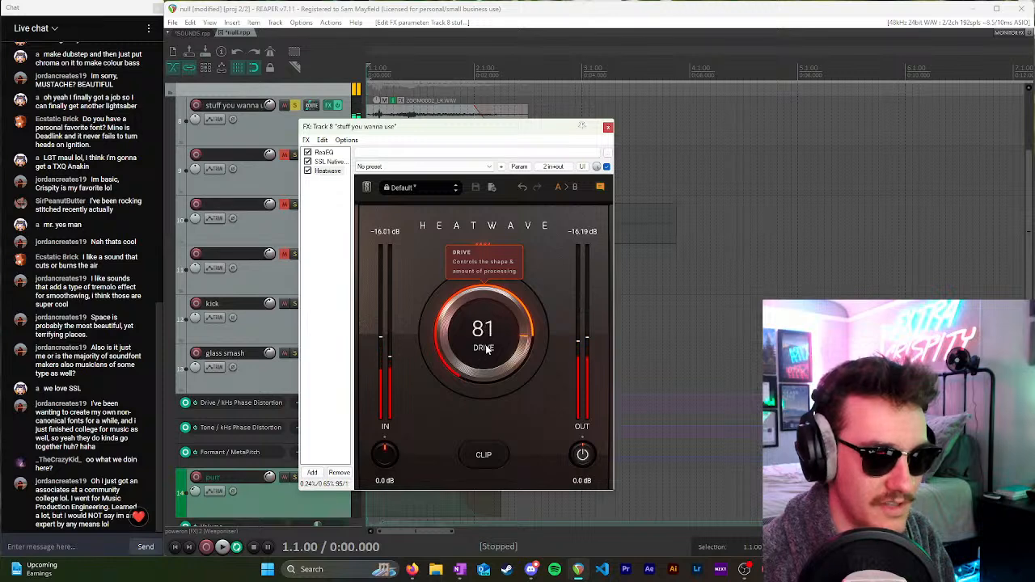
{"action": "key", "text": "space"}
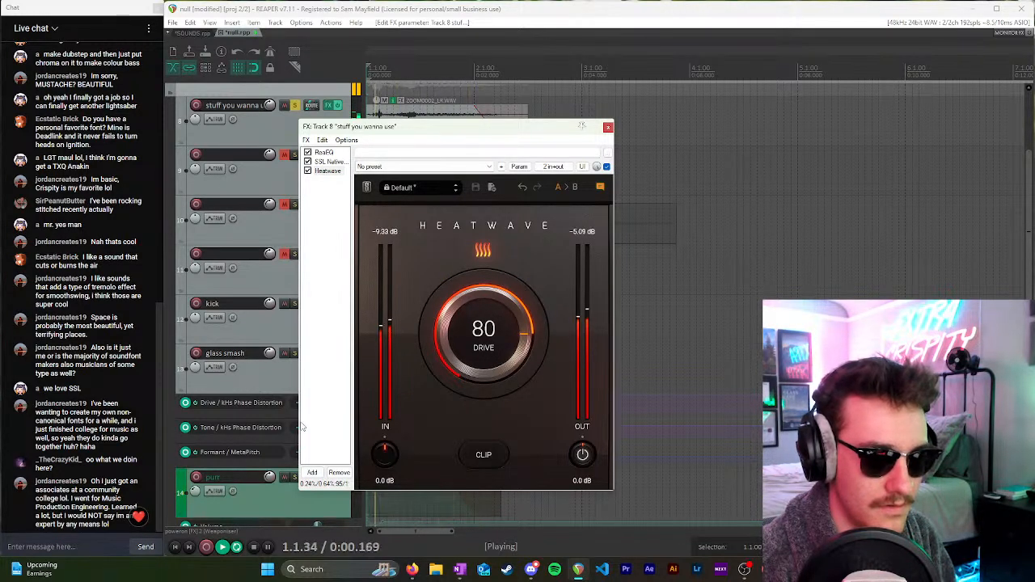
{"action": "key", "text": "space"}
Step: Add the VST3 kHs Frequency Shifter (Kilohearts) plugin after Heatwave in track 8's FX chain
{"action": "left_click", "coordinate": [314, 475]}
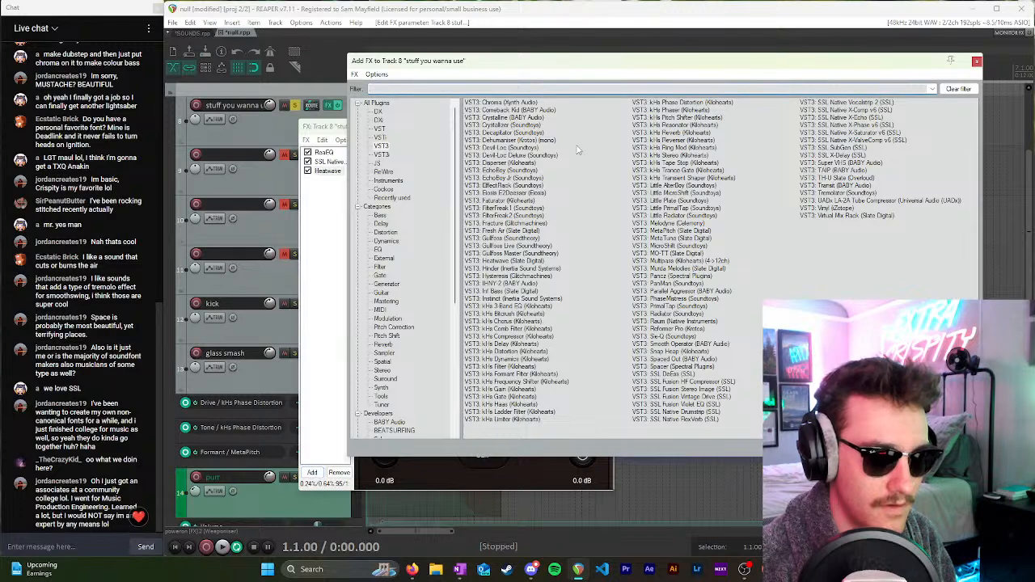
{"action": "type", "text": "s"}
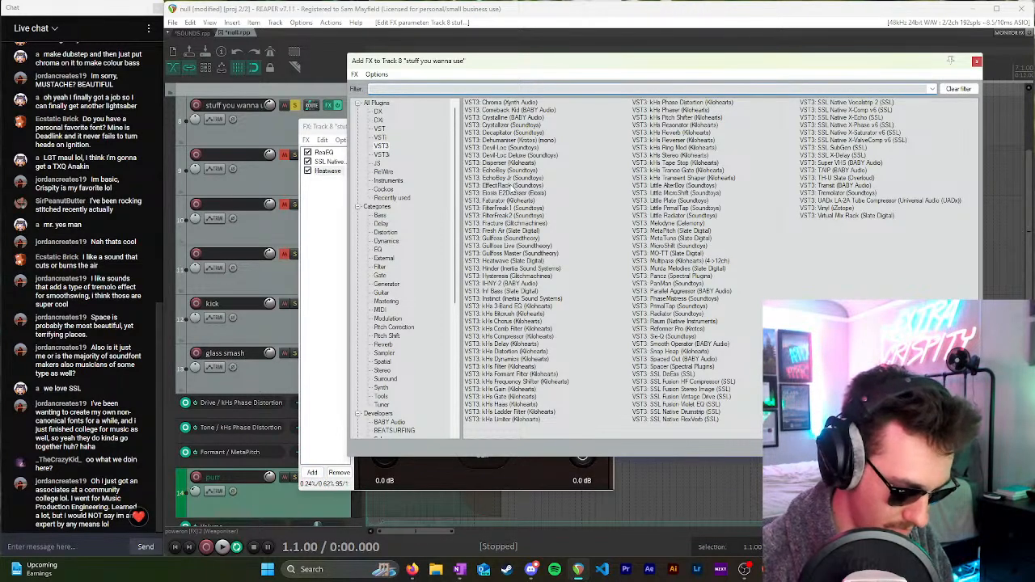
{"action": "key", "text": "BackSpace"}
{"action": "type", "text": "freq"}
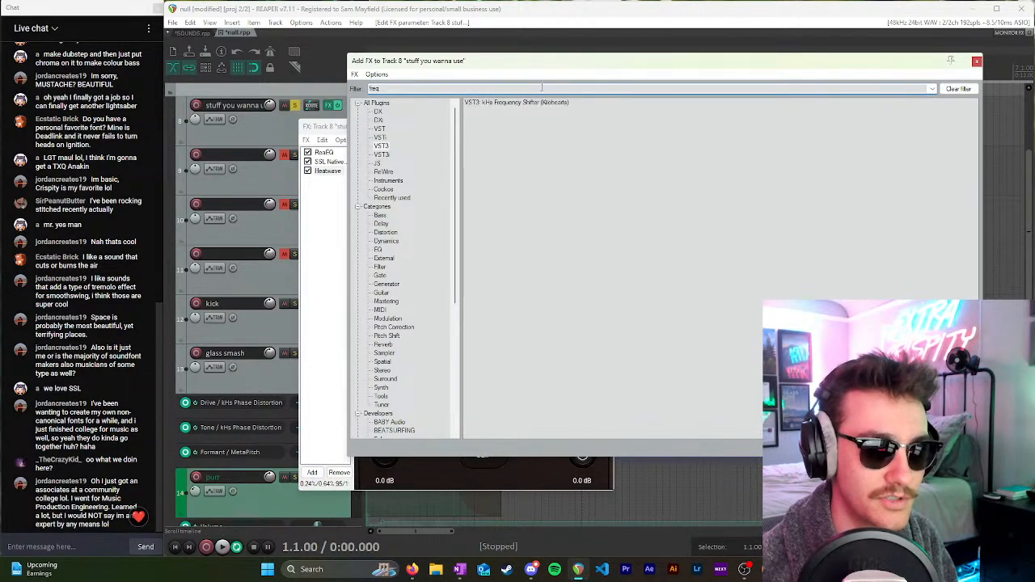
{"action": "double_click", "coordinate": [534, 102]}
Step: Try several Frequency Shifter amounts while auditioning track 8, set the shift to -36.7 Hz and close the FX chain
{"action": "left_click_drag", "start_coordinate": [409, 217], "coordinate": [409, 227]}
{"action": "key", "text": "space"}
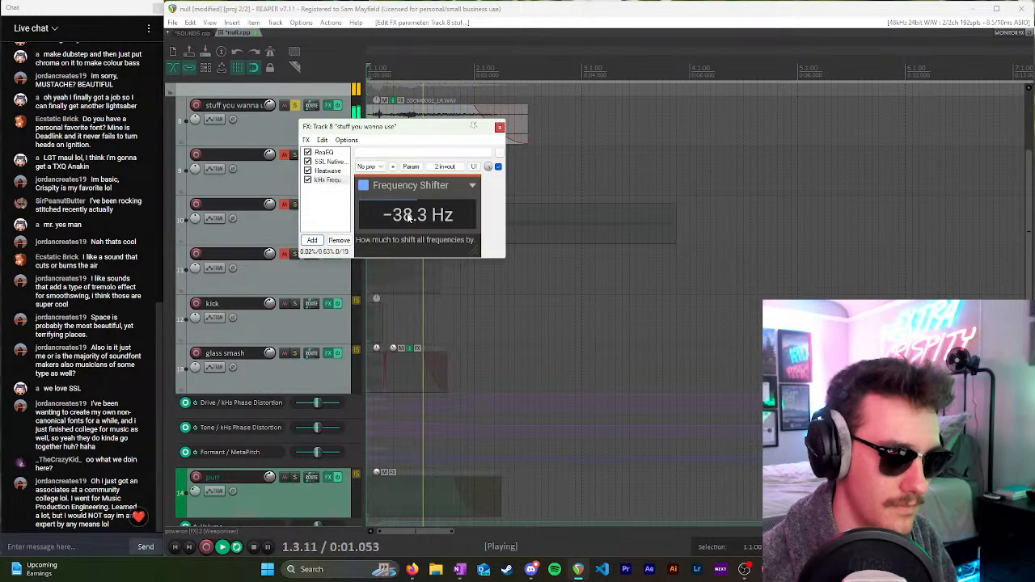
{"action": "mouse_move", "coordinate": [409, 217]}
{"action": "left_mouse_down"}
{"action": "mouse_move", "coordinate": [409, 237]}
{"action": "mouse_move", "coordinate": [409, 204]}
{"action": "left_mouse_up"}
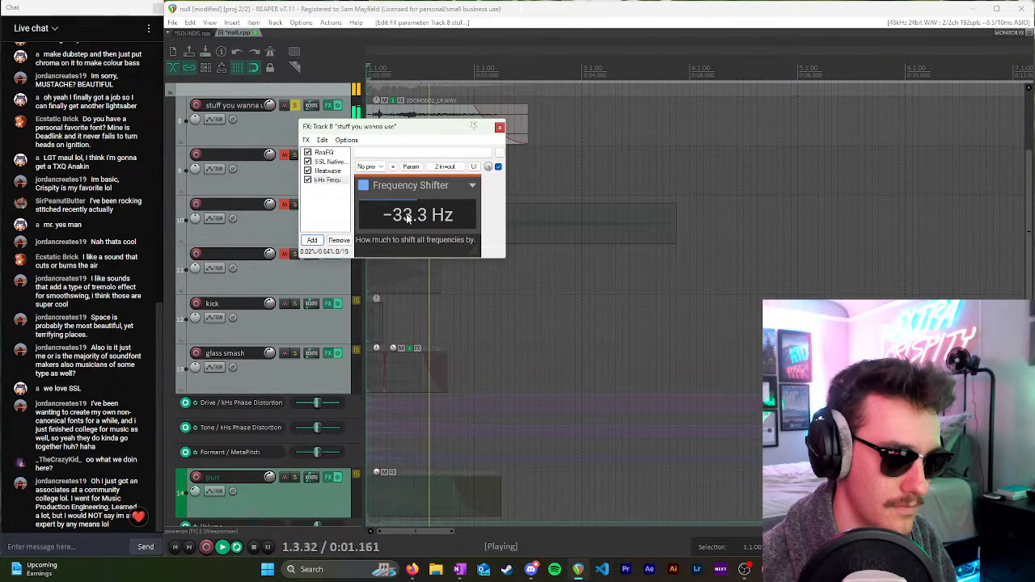
{"action": "left_click_drag", "start_coordinate": [409, 217], "coordinate": [409, 216]}
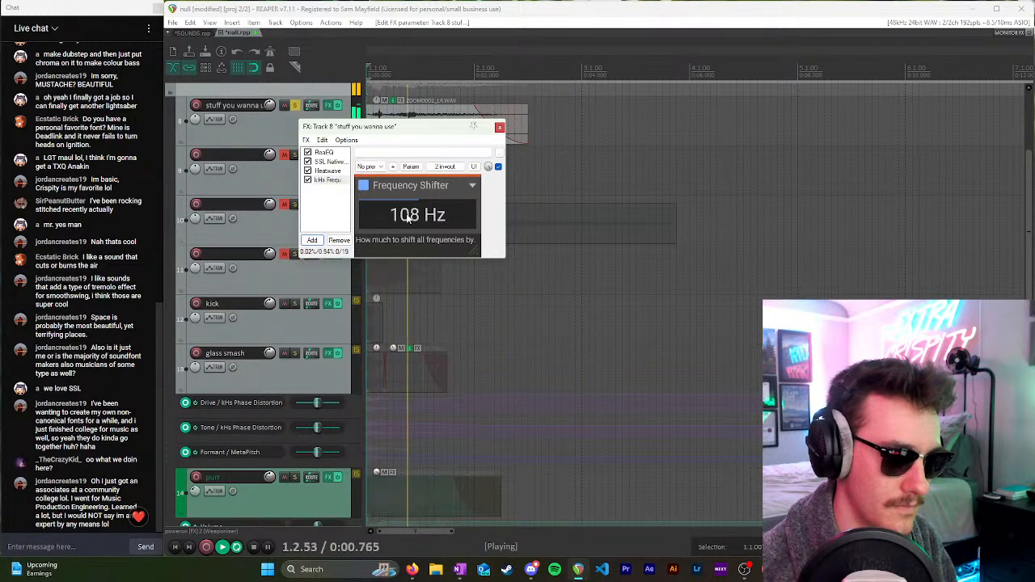
{"action": "key", "text": "space"}
{"action": "left_click_drag", "start_coordinate": [411, 127], "coordinate": [440, 172]}
{"action": "left_click_drag", "start_coordinate": [442, 262], "coordinate": [442, 271]}
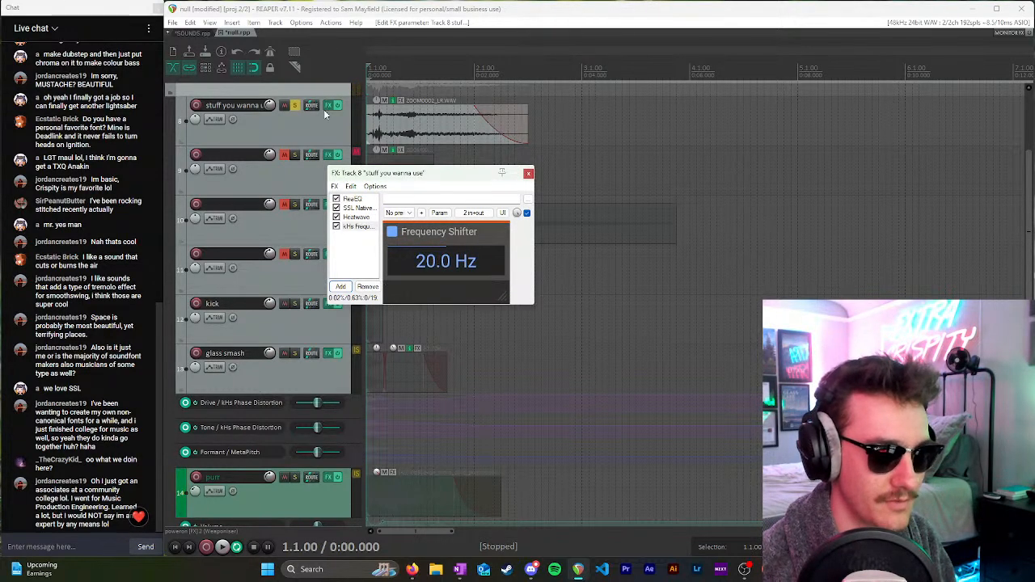
{"action": "left_click_drag", "start_coordinate": [441, 263], "coordinate": [441, 277]}
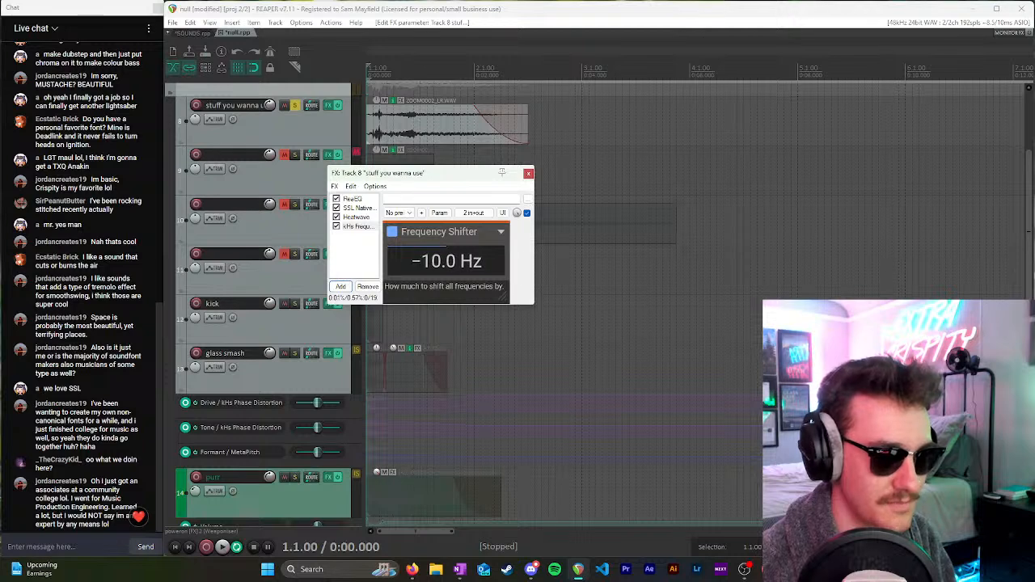
{"action": "key", "text": "space"}
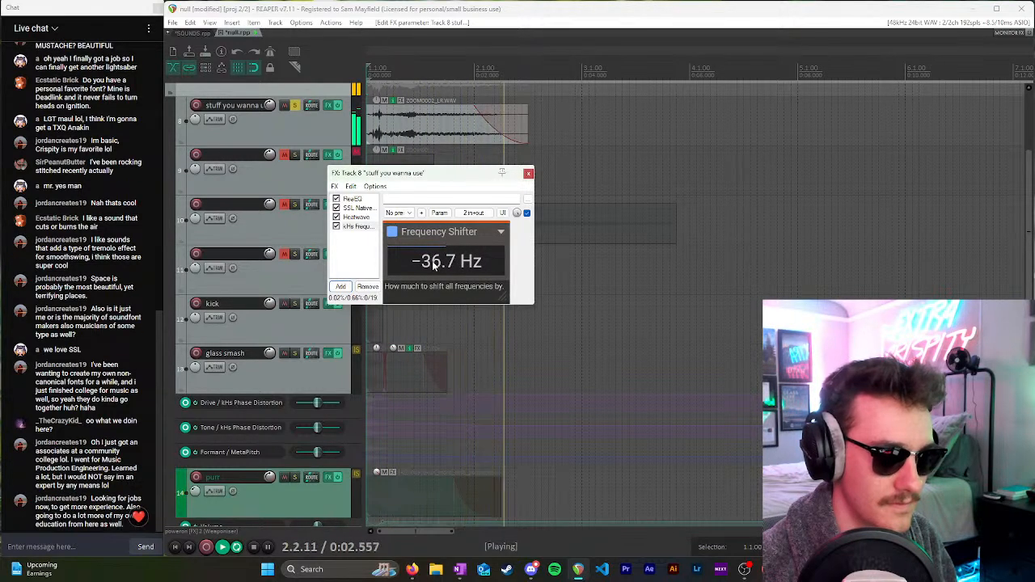
{"action": "key", "text": "space"}
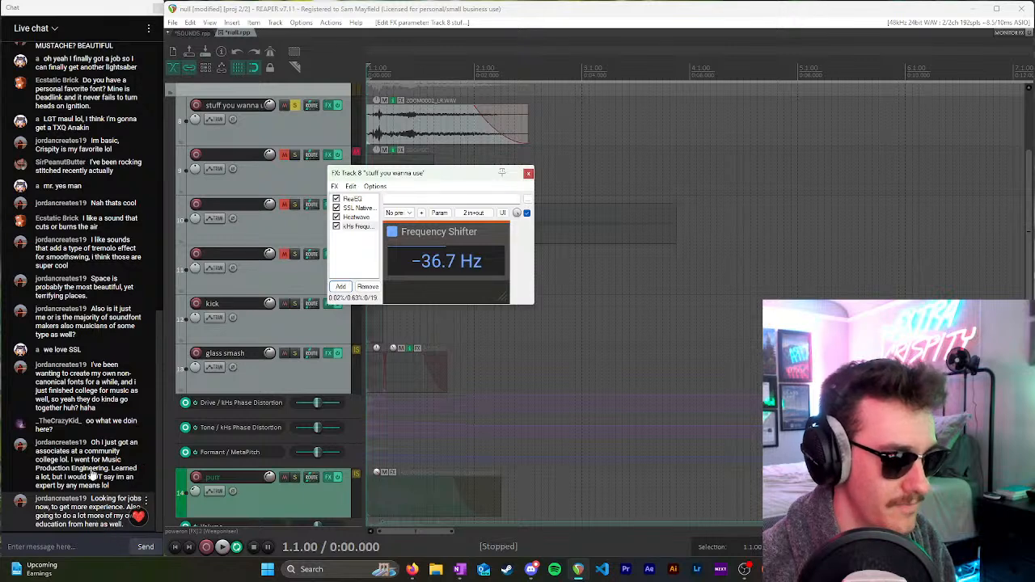
{"action": "left_click", "coordinate": [528, 174]}
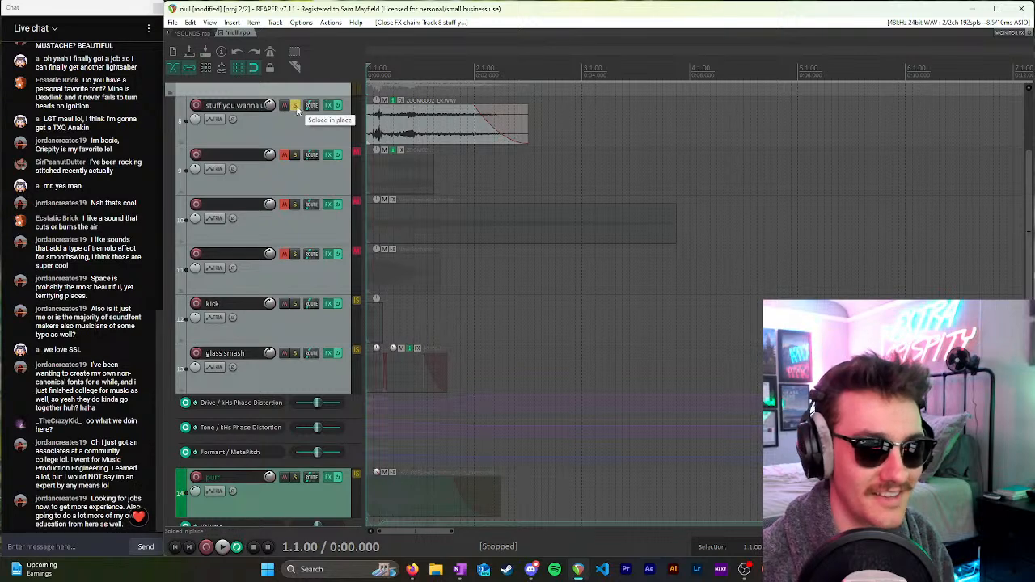
Step: Unsolo track 8 and move it between the kick and glass smash tracks
{"action": "left_click", "coordinate": [294, 105]}
{"action": "left_click", "coordinate": [329, 140]}
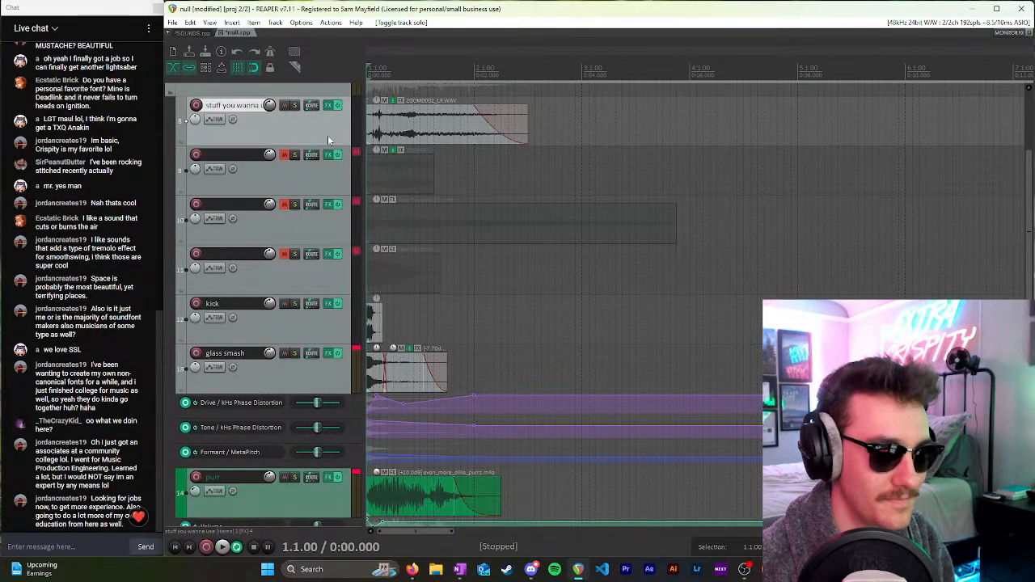
{"action": "left_click_drag", "start_coordinate": [312, 134], "coordinate": [314, 327]}
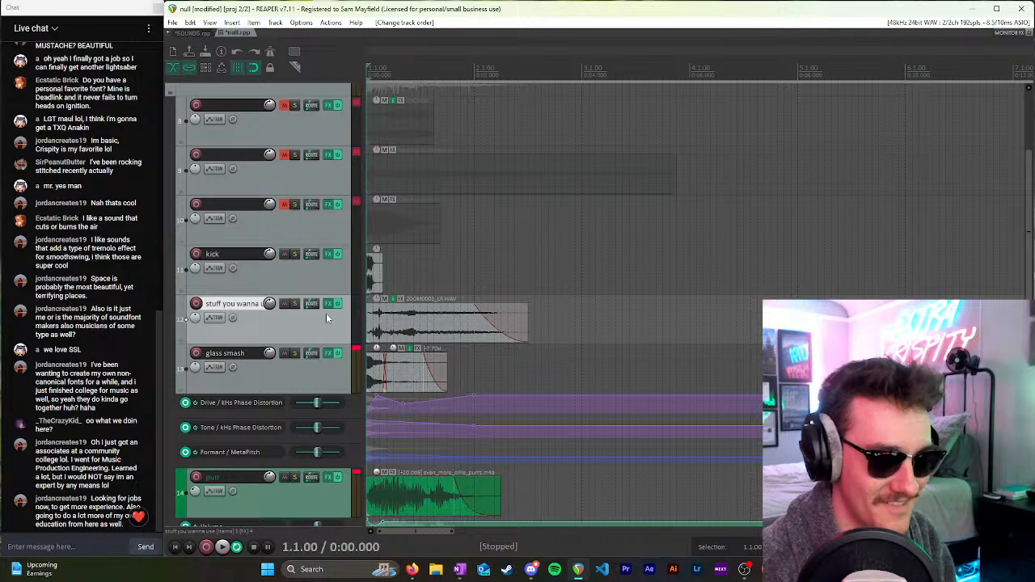
{"action": "scroll", "coordinate": [321, 323], "scroll_direction": "up", "scroll_amount": 3}
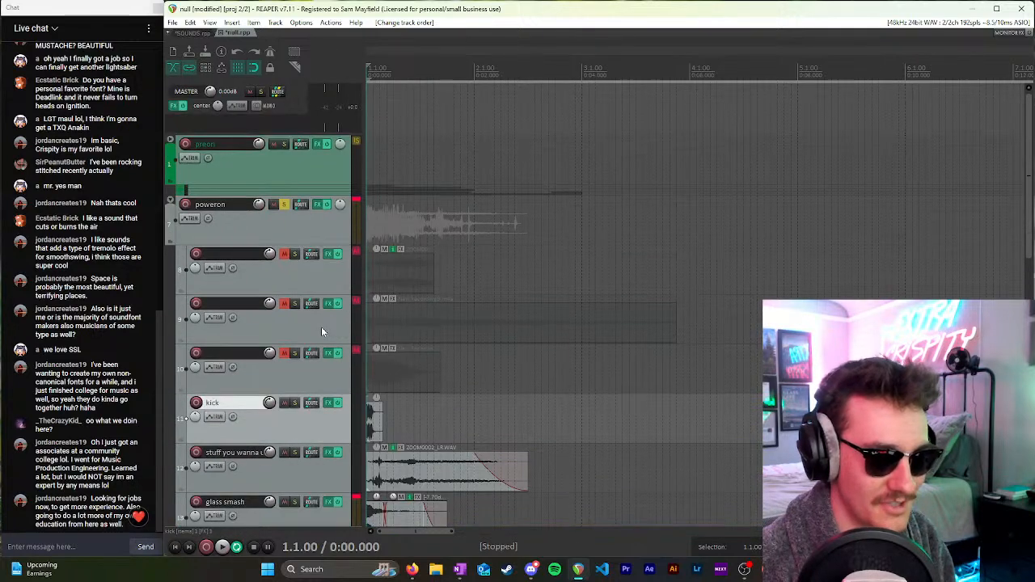
{"action": "left_click", "coordinate": [295, 283]}
{"action": "left_click", "coordinate": [284, 254]}
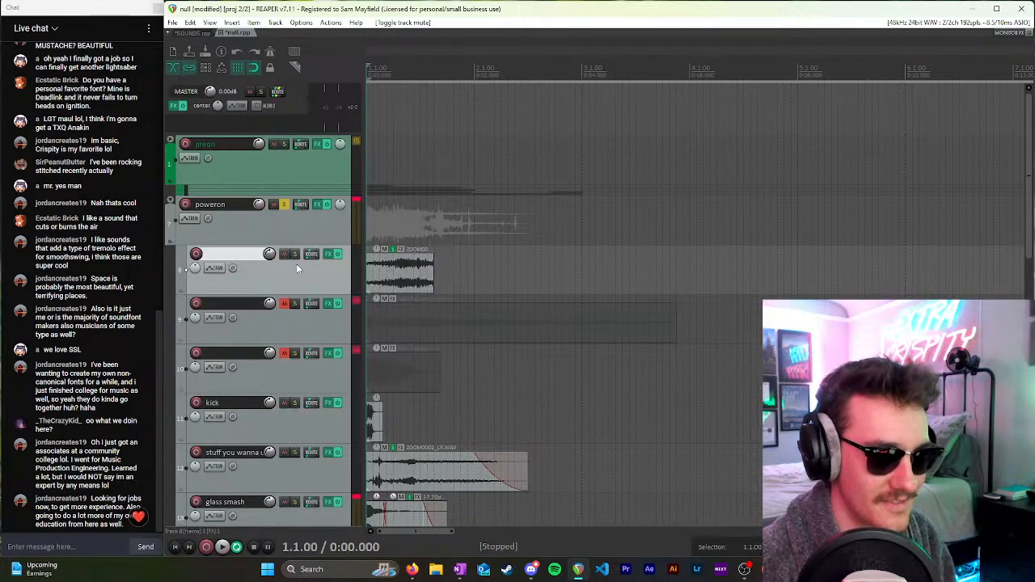
{"action": "left_click", "coordinate": [286, 255]}
Step: Audition the moved track together with the other unmuted layers of the poweron folder
{"action": "scroll", "coordinate": [303, 266], "scroll_direction": "down", "scroll_amount": 5}
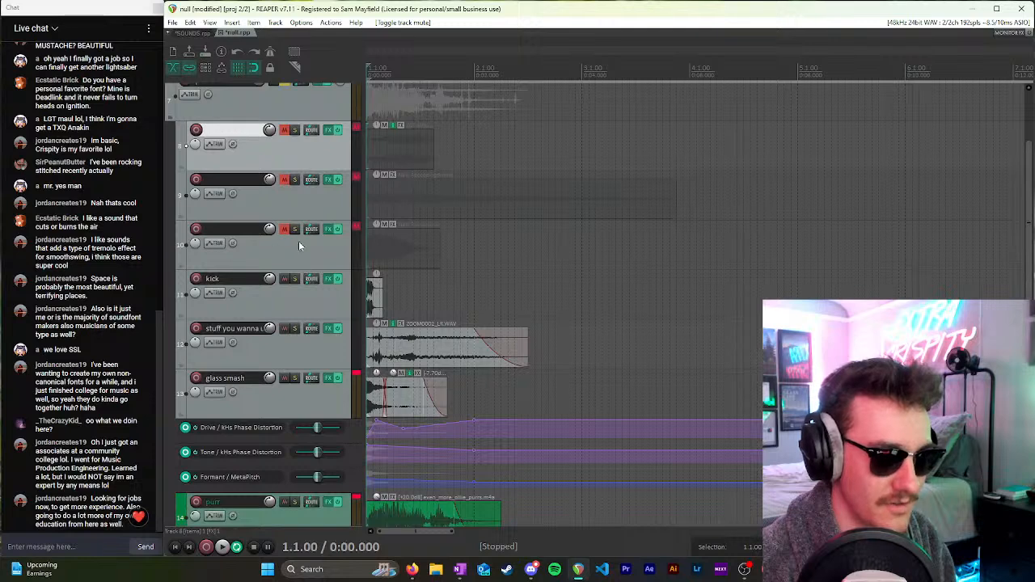
{"action": "scroll", "coordinate": [305, 243], "scroll_direction": "up", "scroll_amount": 3}
{"action": "key", "text": "space"}
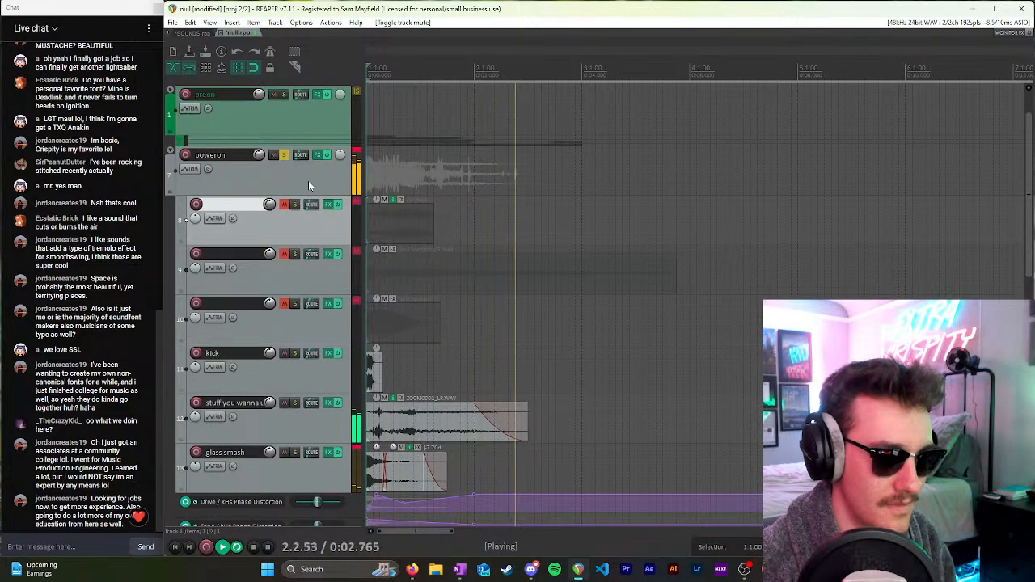
{"action": "key", "text": "space"}
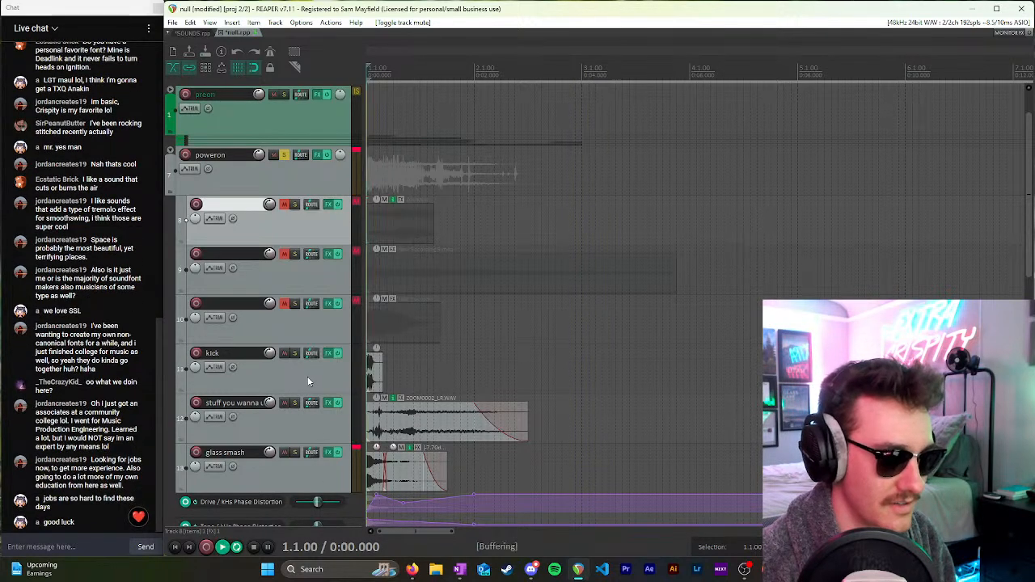
{"action": "key", "text": "space"}
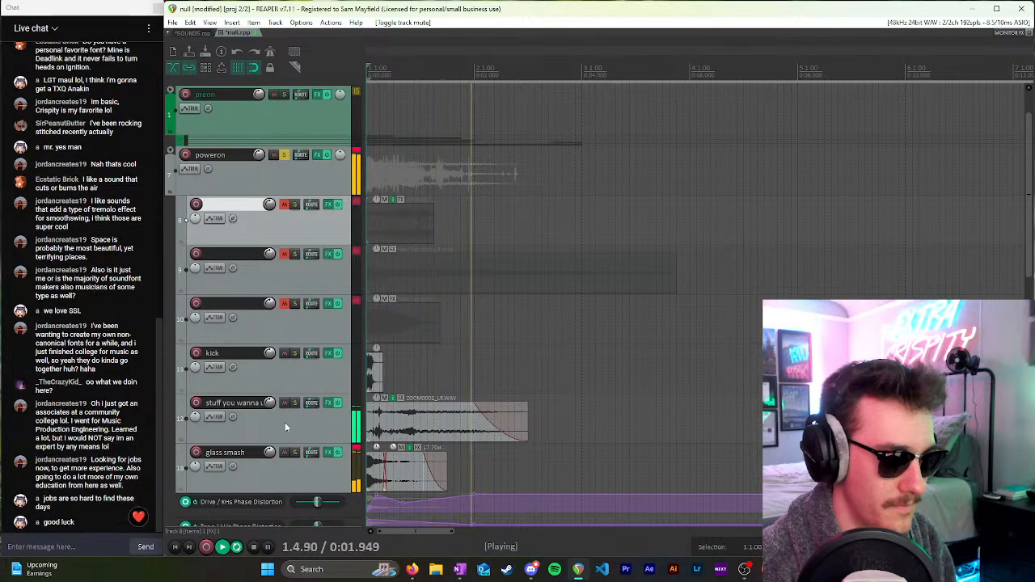
{"action": "key", "text": "space"}
Step: Reopen the FX chain of track 12, "stuff you wanna use", and move ReaEQ to the end after the Frequency Shifter
{"action": "left_click", "coordinate": [330, 403]}
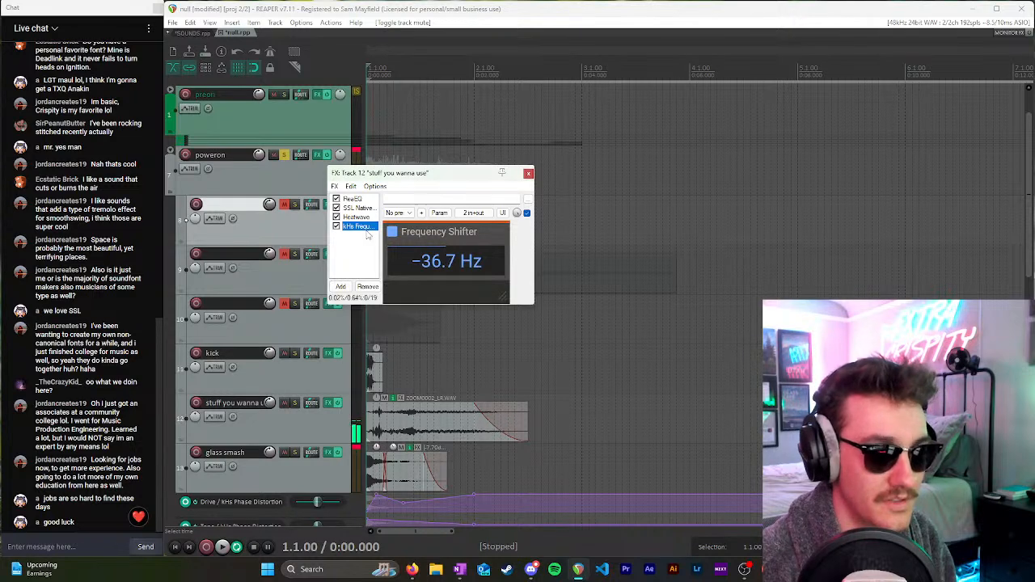
{"action": "left_click", "coordinate": [341, 288]}
{"action": "key", "text": "Escape"}
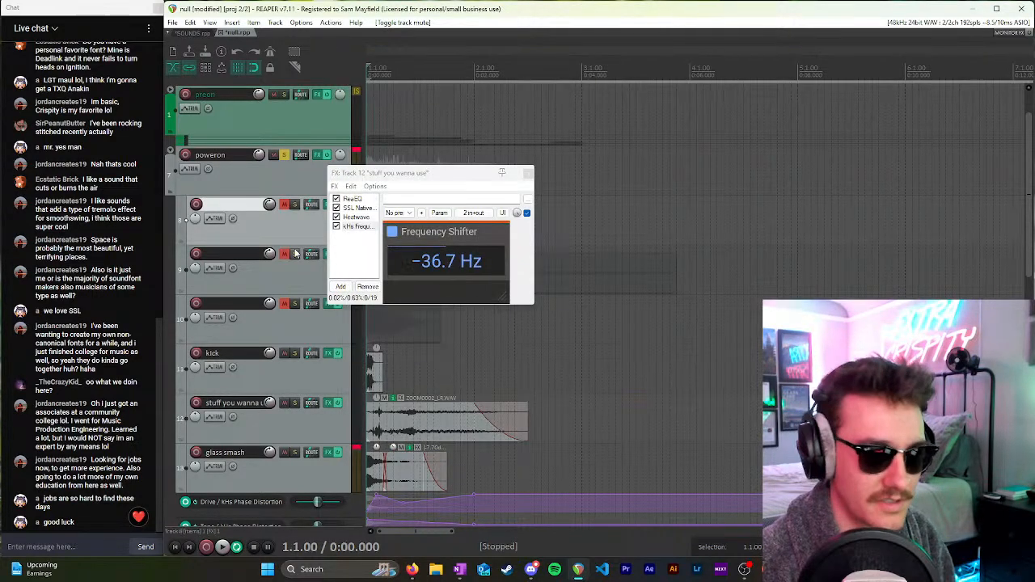
{"action": "left_click", "coordinate": [355, 200]}
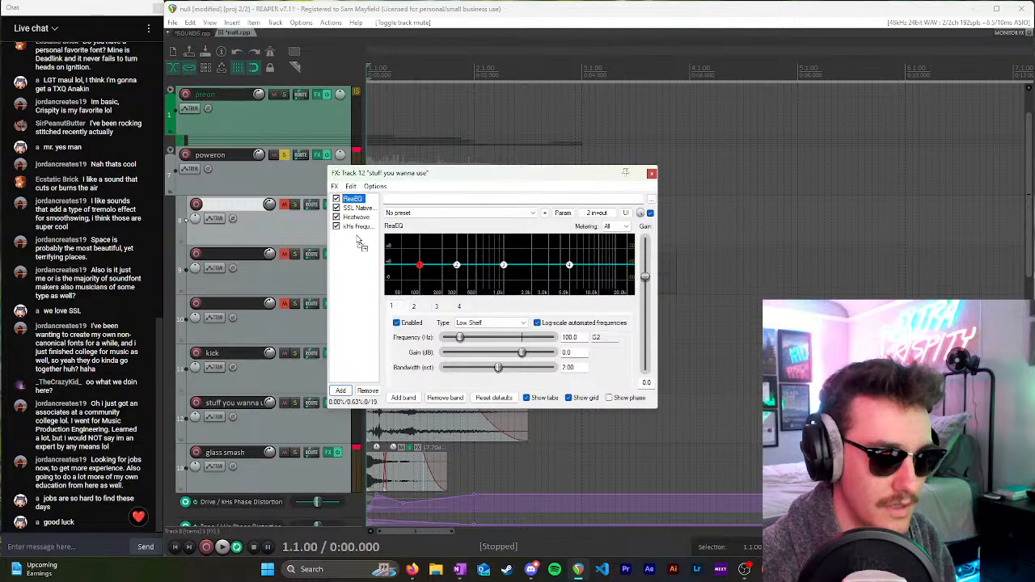
{"action": "left_click_drag", "start_coordinate": [361, 244], "coordinate": [361, 243]}
Step: Raise ReaEQ's overall gain on track 12 to 5.1 dB and audition it in the mix
{"action": "key", "text": "space"}
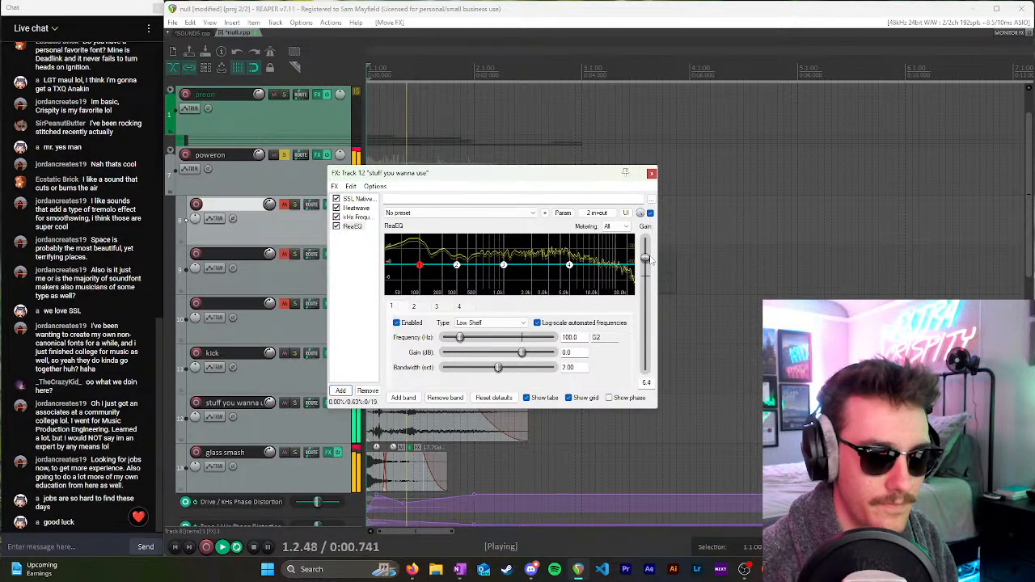
{"action": "mouse_move", "coordinate": [645, 277]}
{"action": "left_mouse_down"}
{"action": "mouse_move", "coordinate": [647, 257]}
{"action": "mouse_move", "coordinate": [652, 270]}
{"action": "left_mouse_up"}
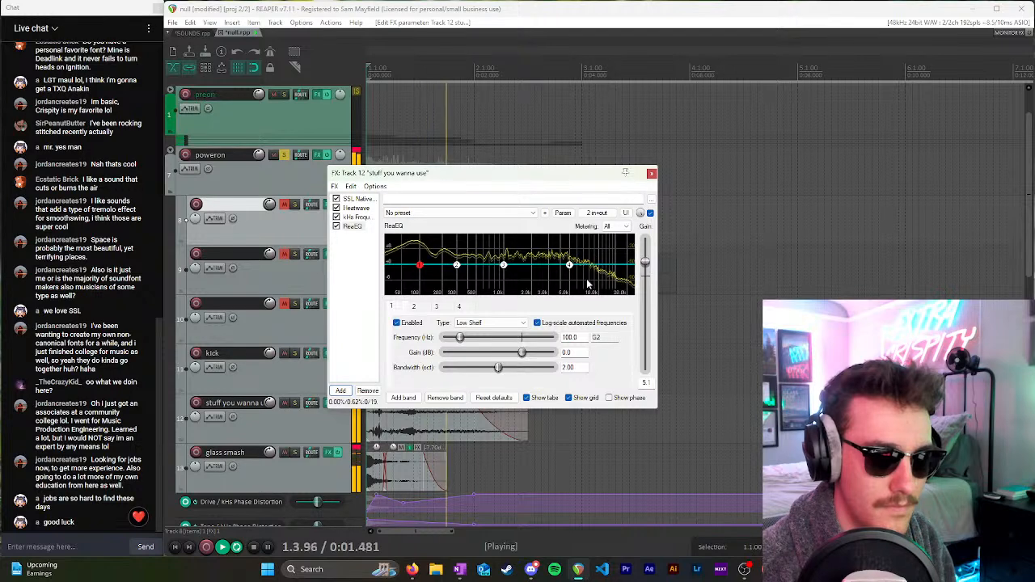
{"action": "key", "text": "space"}
{"action": "left_click_drag", "start_coordinate": [545, 174], "coordinate": [702, 114]}
{"action": "key", "text": "space"}
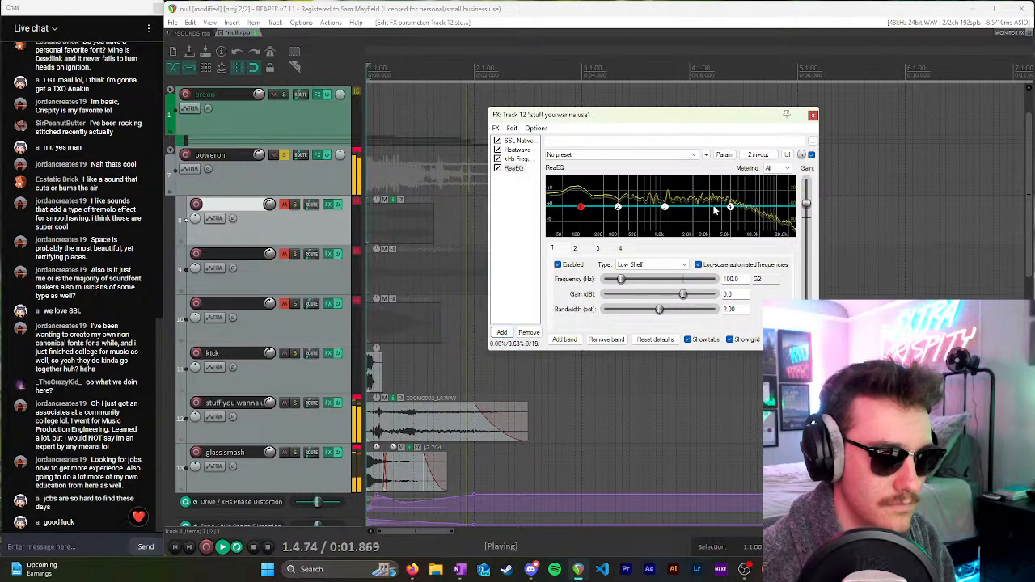
{"action": "key", "text": "space"}
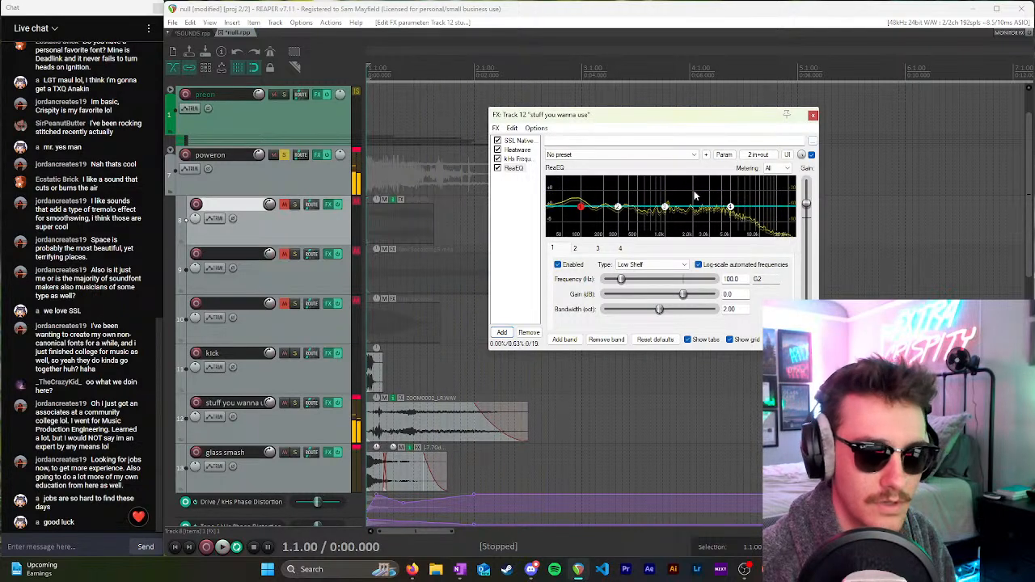
Step: Set track 12's Frequency Shifter to -80.0 Hz while auditioning the mix
{"action": "left_click", "coordinate": [518, 159]}
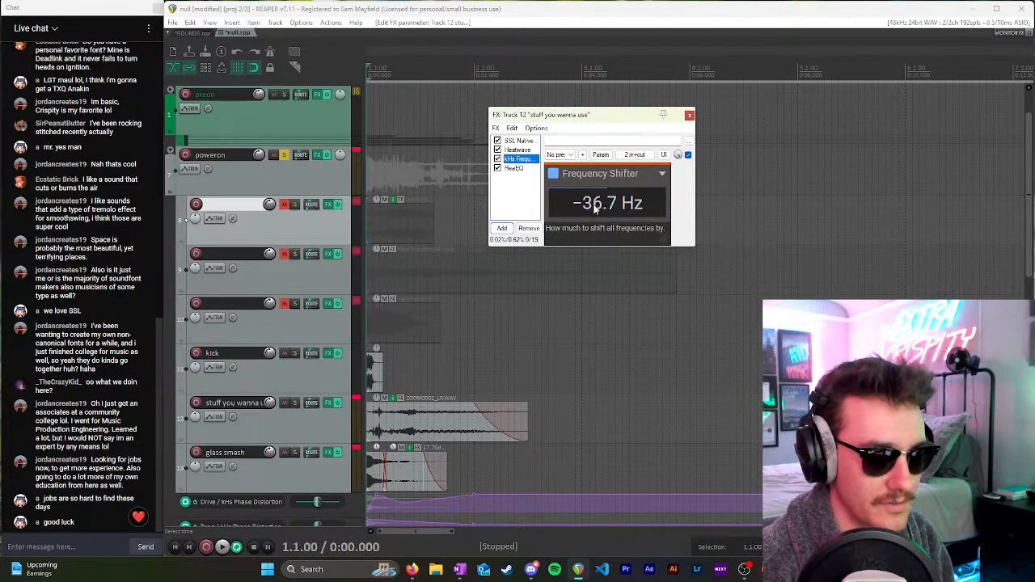
{"action": "key", "text": "space"}
{"action": "left_click_drag", "start_coordinate": [596, 208], "coordinate": [595, 217]}
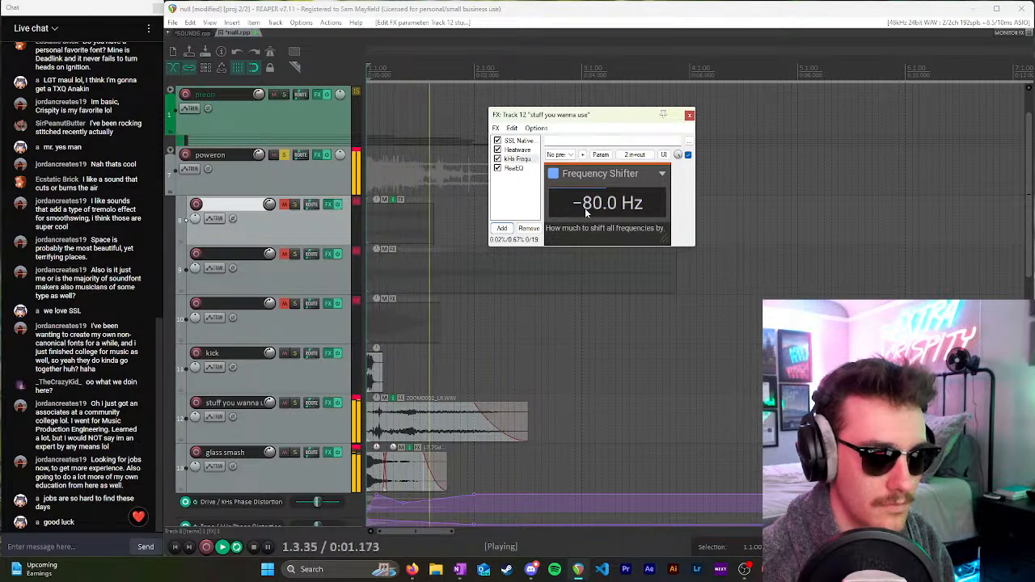
{"action": "key", "text": "space"}
{"action": "left_click", "coordinate": [353, 419]}
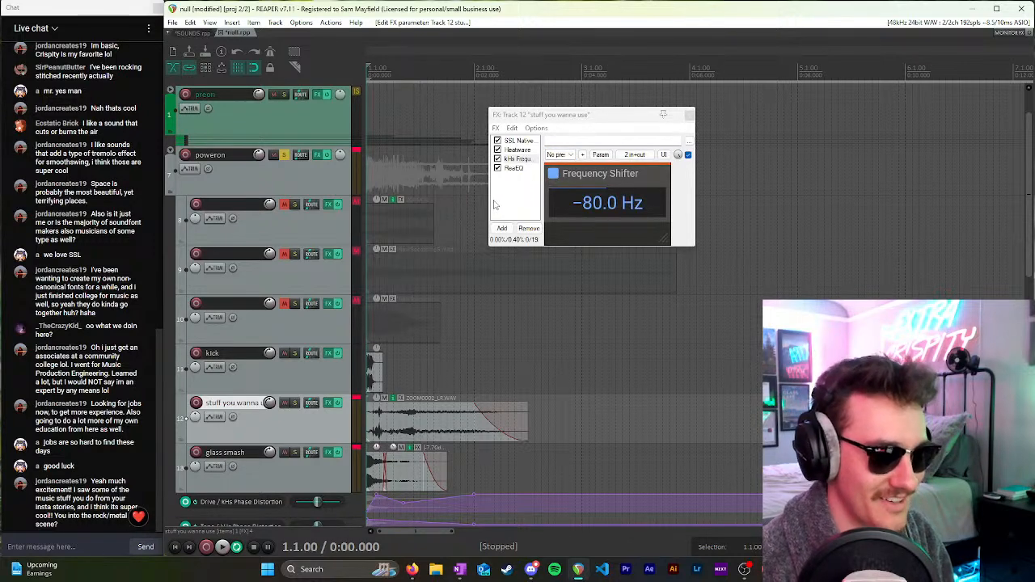
Step: Show the Freq-High Shelf automation envelope of ReaEQ on track 12, "stuff you wanna use"
{"action": "left_click", "coordinate": [514, 168]}
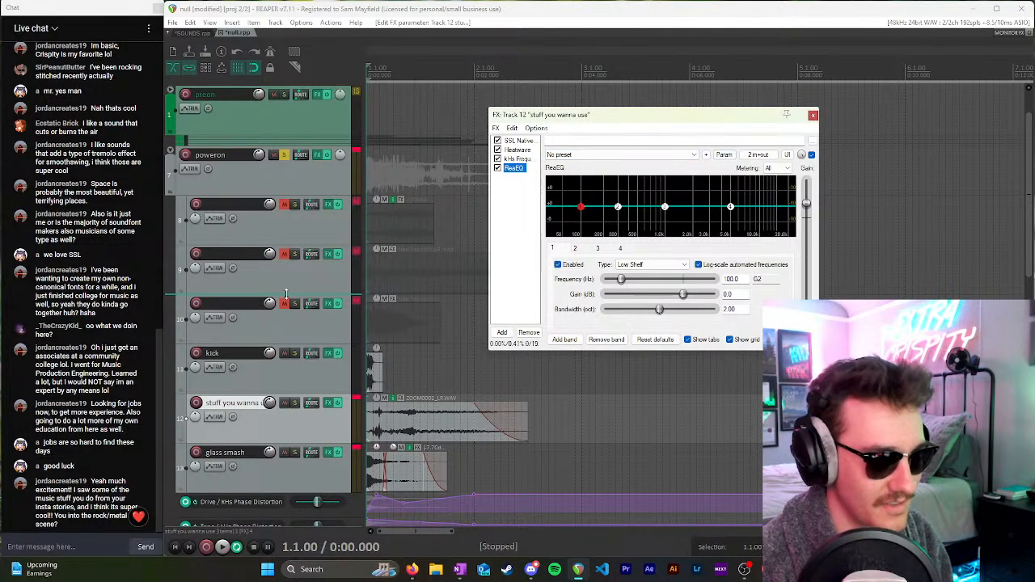
{"action": "left_click", "coordinate": [310, 416]}
{"action": "scroll", "coordinate": [310, 374], "scroll_direction": "down", "scroll_amount": 2}
{"action": "left_click", "coordinate": [331, 306]}
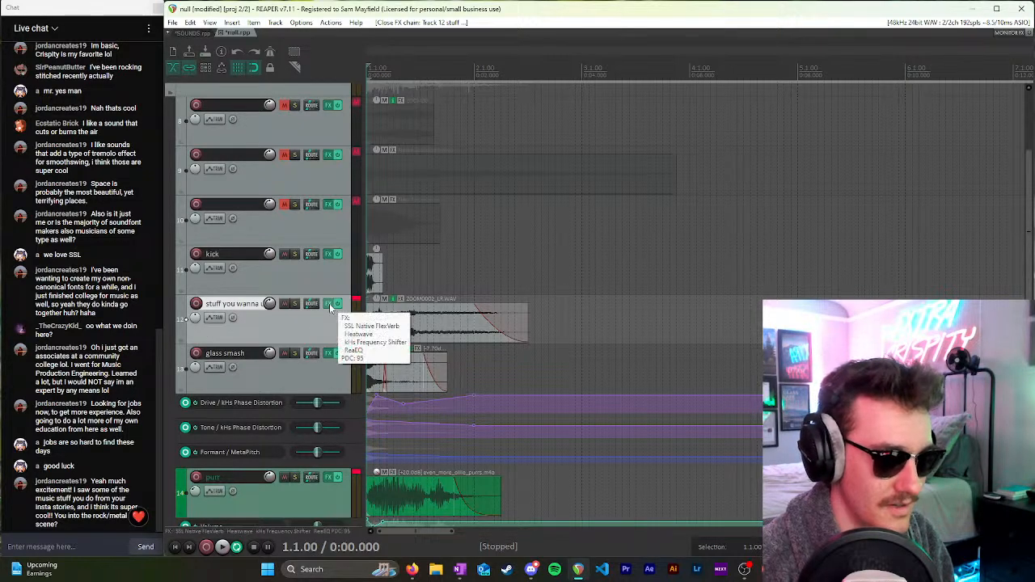
{"action": "left_click", "coordinate": [214, 317]}
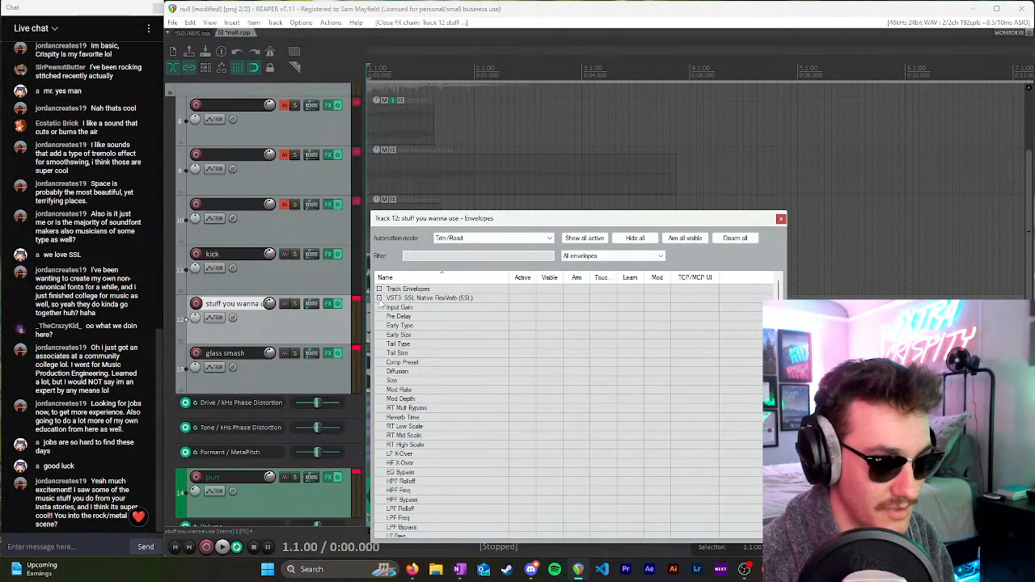
{"action": "left_click", "coordinate": [380, 299]}
{"action": "left_click", "coordinate": [379, 308]}
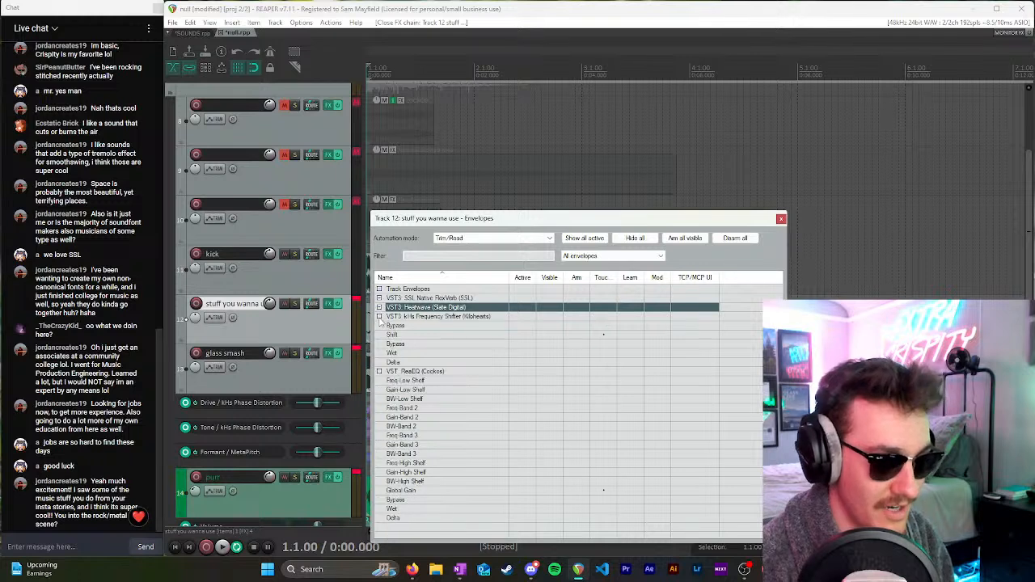
{"action": "left_click", "coordinate": [379, 317]}
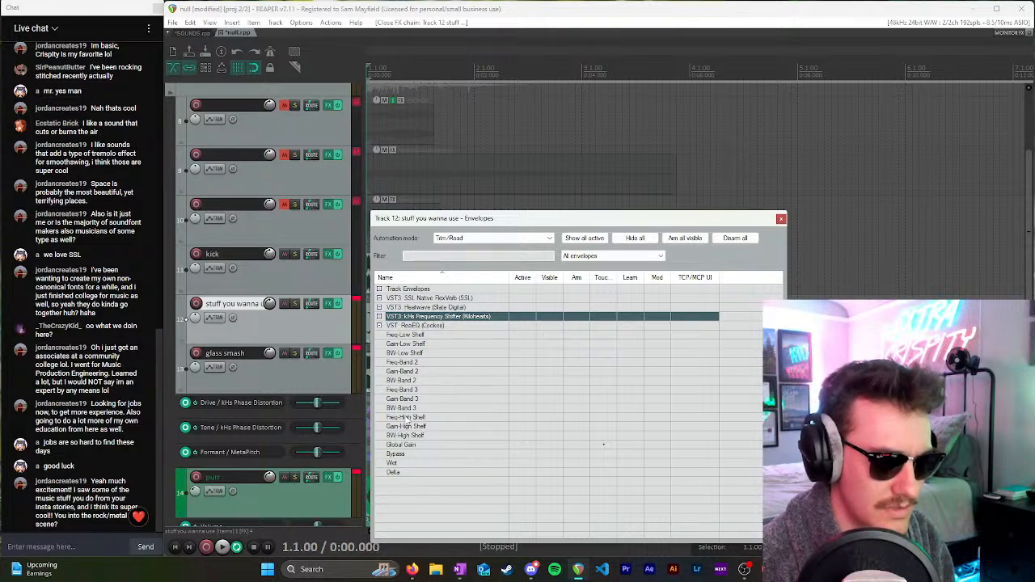
{"action": "left_click", "coordinate": [406, 418]}
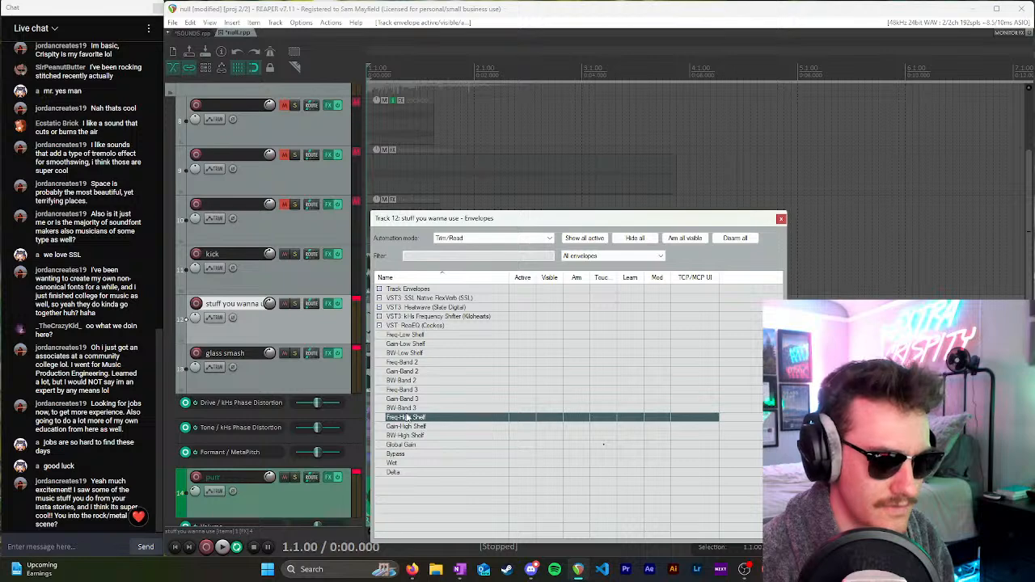
{"action": "left_click", "coordinate": [525, 417]}
{"action": "left_click", "coordinate": [780, 219]}
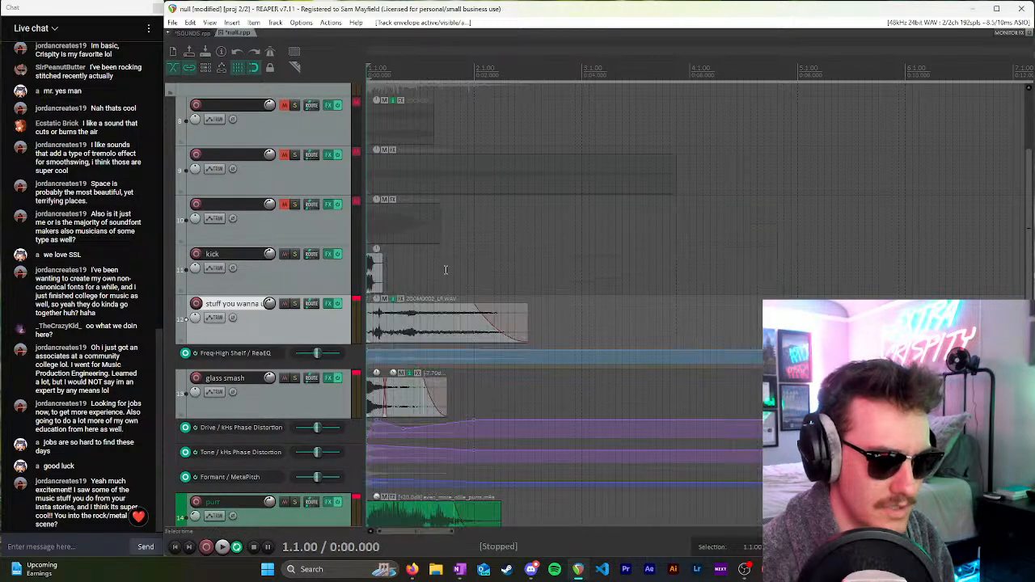
{"action": "scroll", "coordinate": [336, 356], "scroll_direction": "down", "scroll_amount": 2}
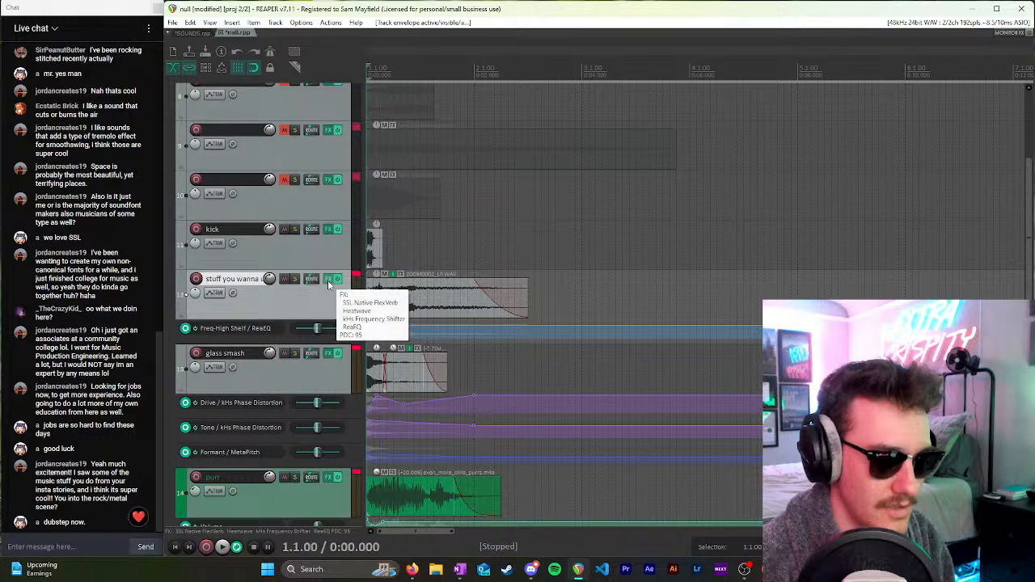
Step: Reopen track 12's FX chain and rename the track to "aaaaugh"
{"action": "left_click", "coordinate": [328, 280]}
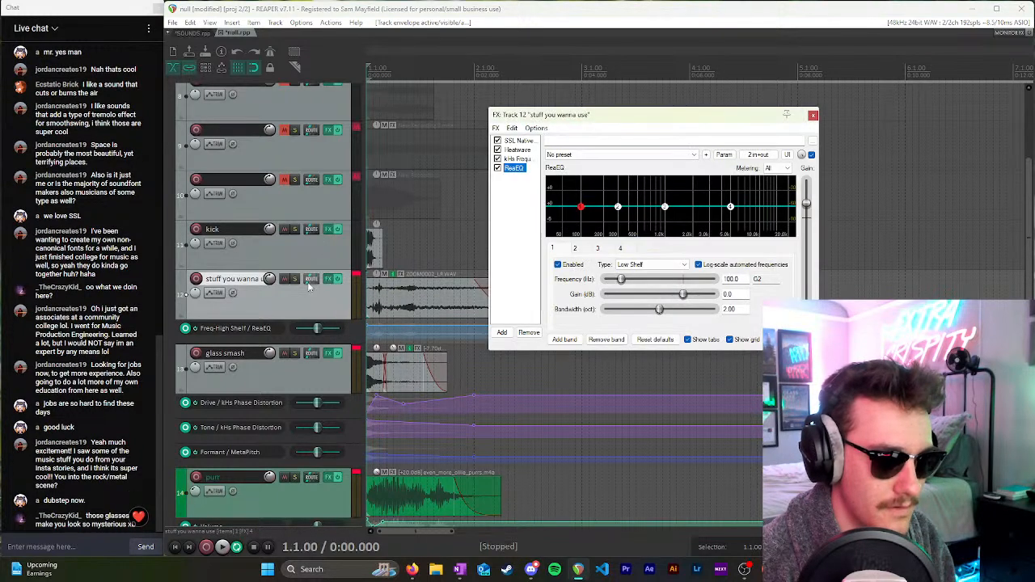
{"action": "double_click", "coordinate": [245, 282]}
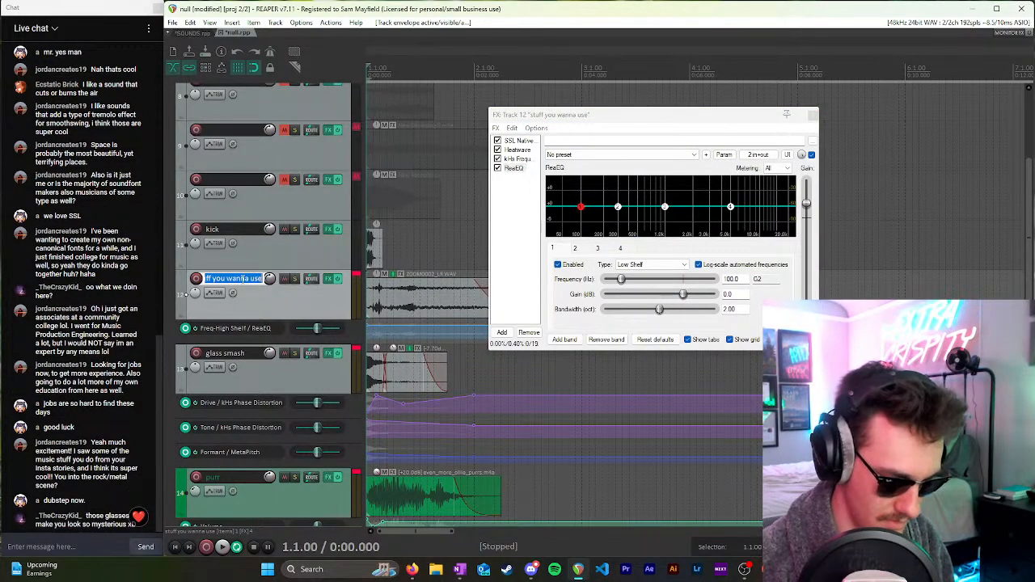
{"action": "type", "text": "aaaaugh"}
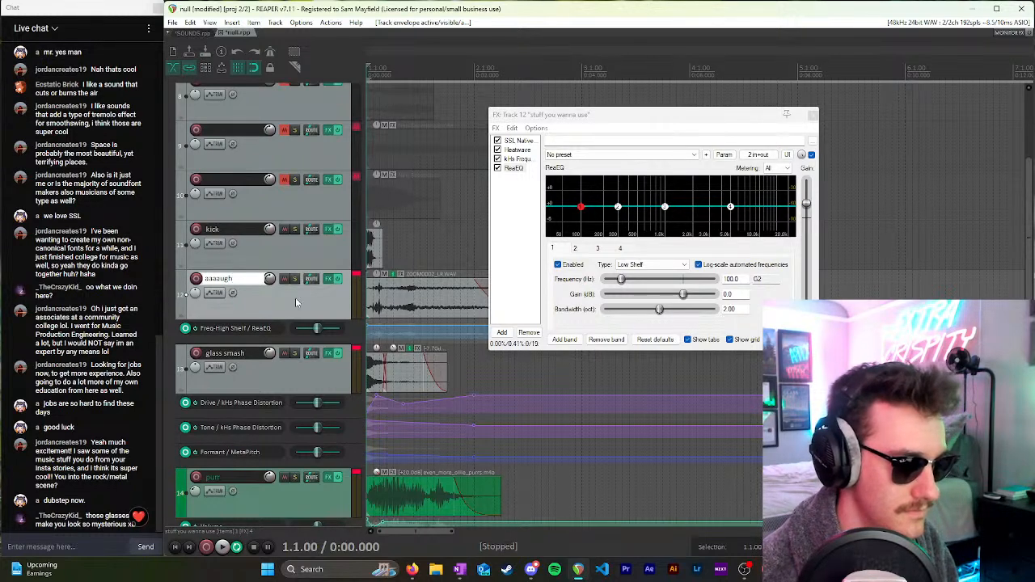
{"action": "key", "text": "Return"}
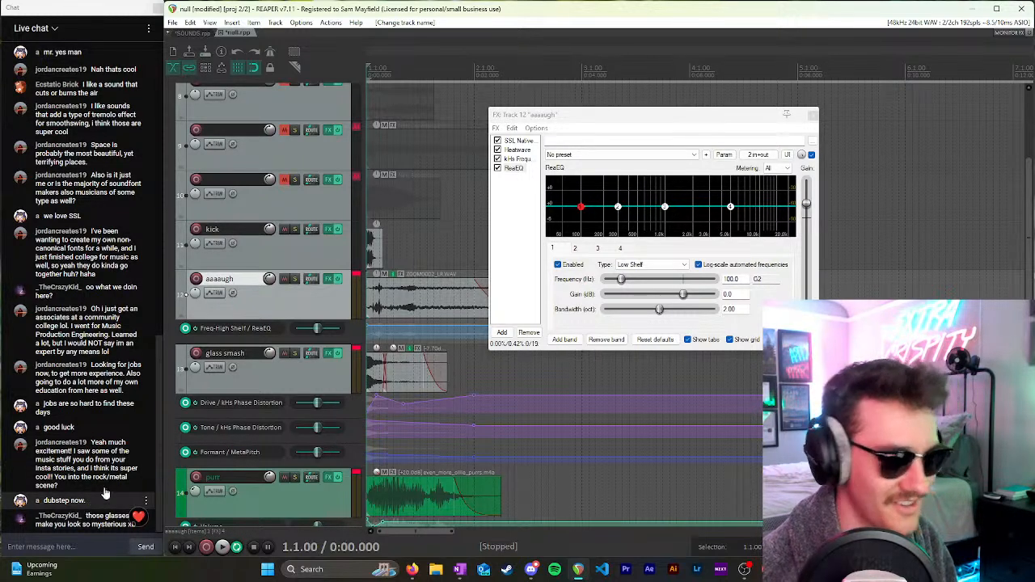
Step: Set ReaEQ's high shelf gain to -120.0 dB and raise the Freq-High Shelf envelope to 24000.0 Hz
{"action": "left_click_drag", "start_coordinate": [730, 207], "coordinate": [789, 242]}
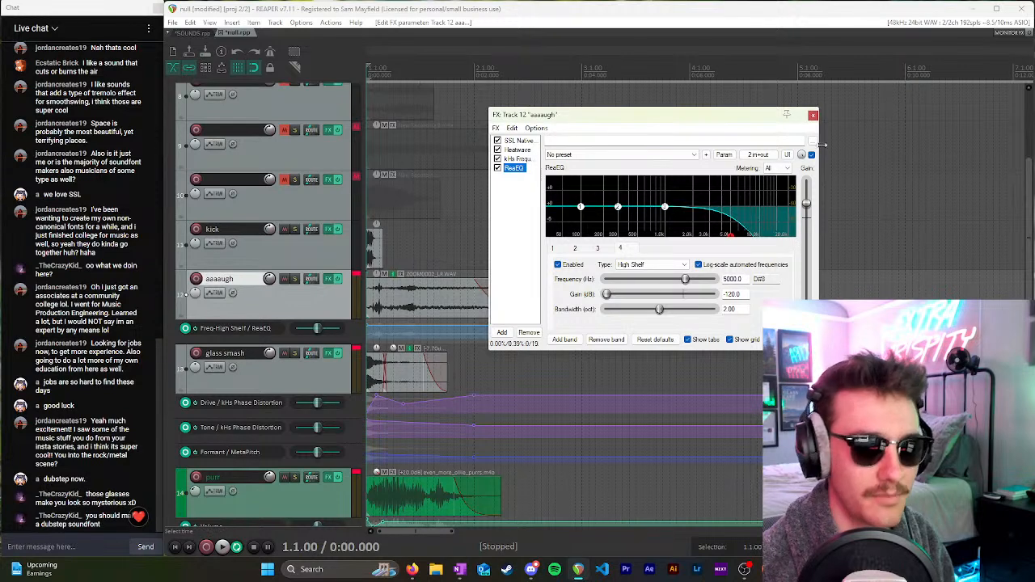
{"action": "left_click", "coordinate": [813, 114]}
{"action": "left_click_drag", "start_coordinate": [392, 325], "coordinate": [395, 288]}
{"action": "scroll", "coordinate": [208, 312], "scroll_direction": "up", "scroll_amount": 1}
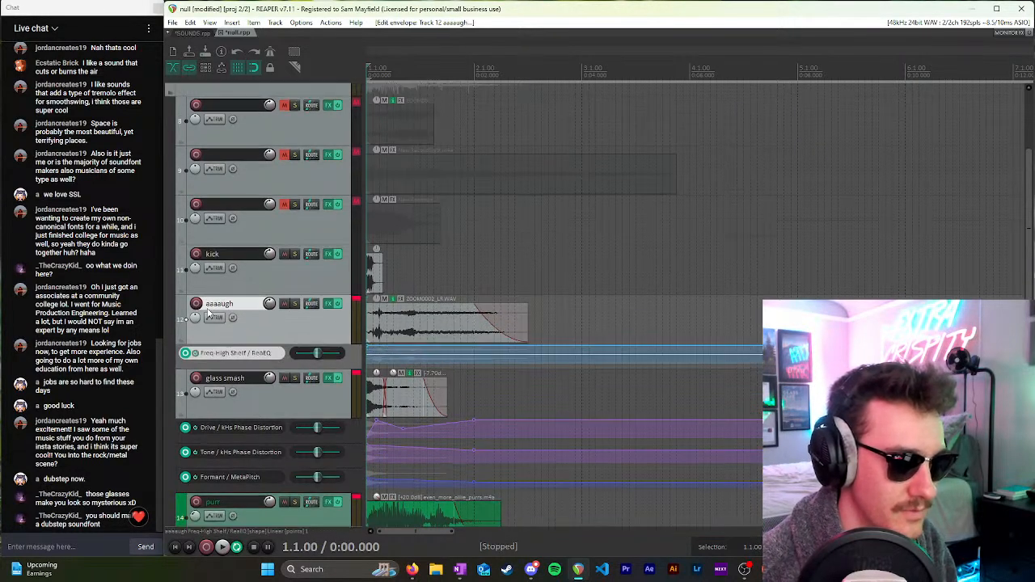
Step: Lower ReaEQ's overall gain on the aaaaugh track to 4.5 dB and close the FX chain
{"action": "left_click", "coordinate": [332, 305]}
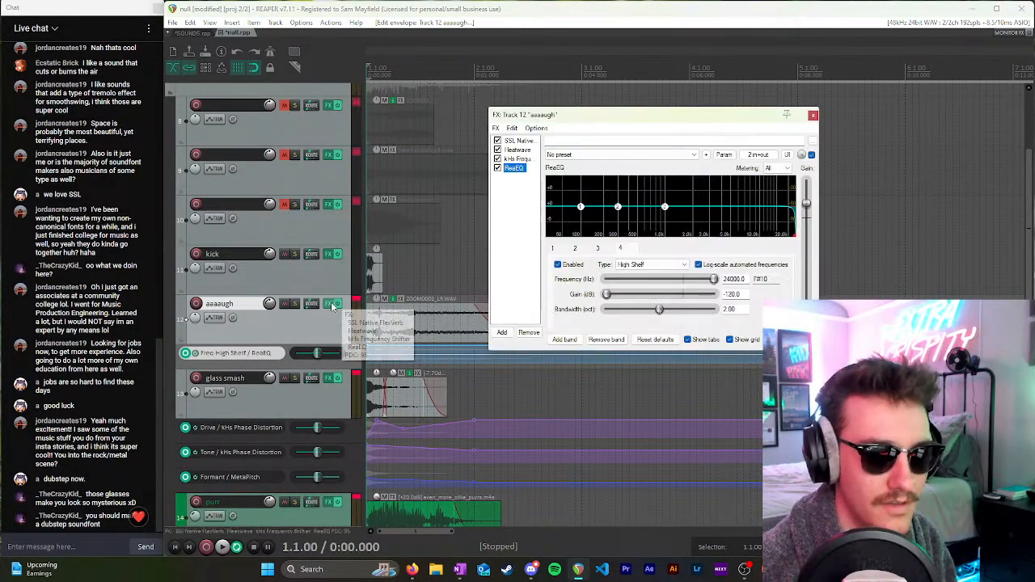
{"action": "mouse_move", "coordinate": [807, 206]}
{"action": "left_mouse_down"}
{"action": "mouse_move", "coordinate": [806, 219]}
{"action": "mouse_move", "coordinate": [817, 209]}
{"action": "left_mouse_up"}
{"action": "left_click", "coordinate": [813, 114]}
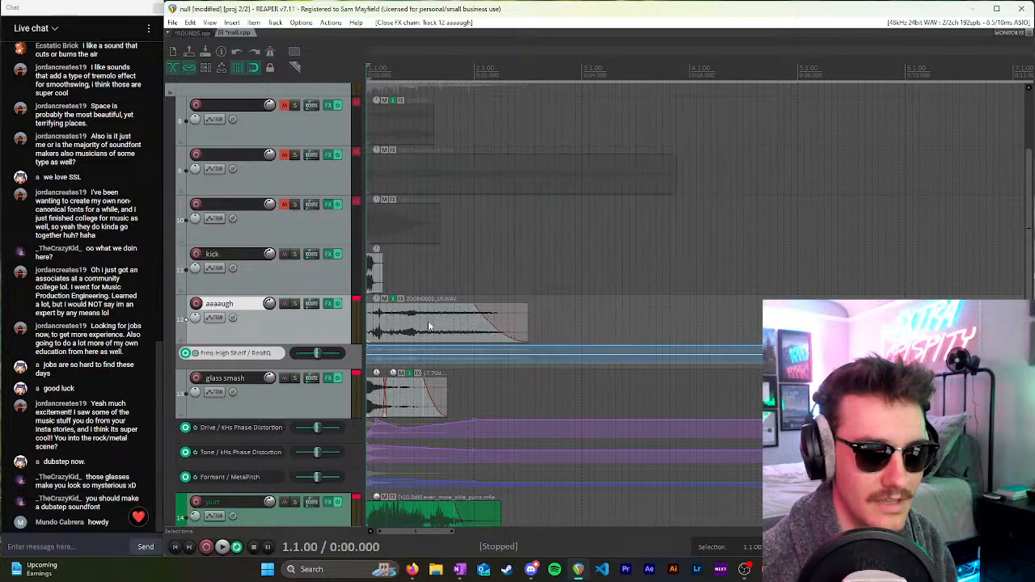
Step: Shape the Freq-High Shelf envelope to drop from about 0.5 s to 20 Hz at about 0.75 s, rising back to 24000 Hz at 2.1.00
{"action": "left_click", "coordinate": [394, 346]}
{"action": "left_click_drag", "start_coordinate": [408, 353], "coordinate": [408, 361]}
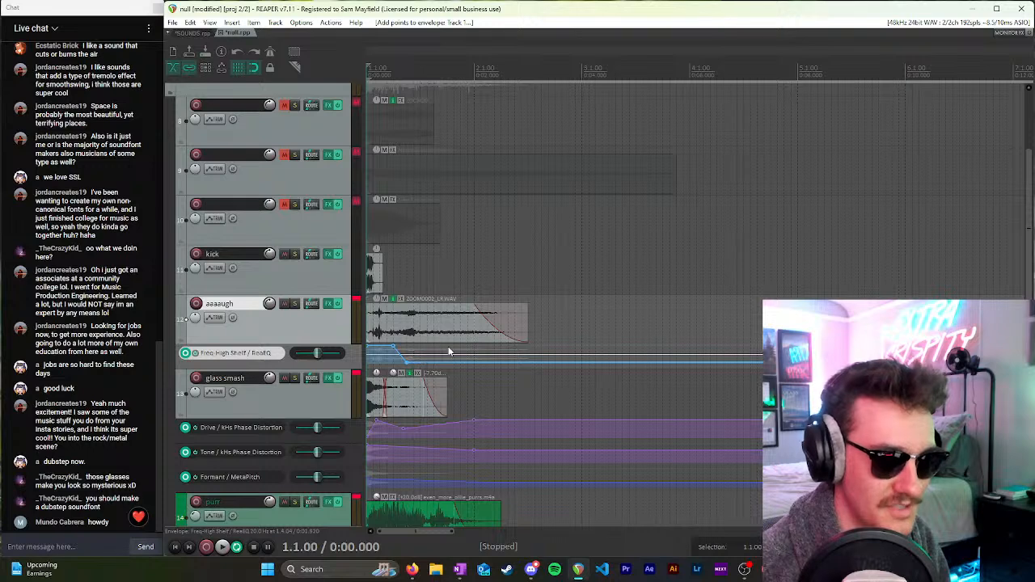
{"action": "left_click", "coordinate": [529, 347]}
{"action": "left_click_drag", "start_coordinate": [529, 346], "coordinate": [474, 332]}
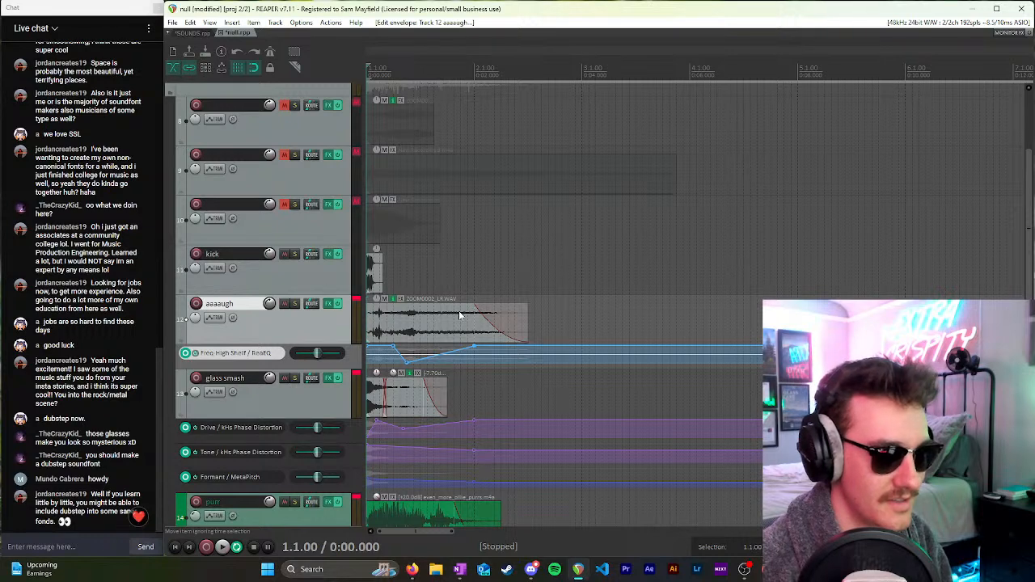
{"action": "scroll", "coordinate": [500, 283], "scroll_direction": "up", "scroll_amount": 2}
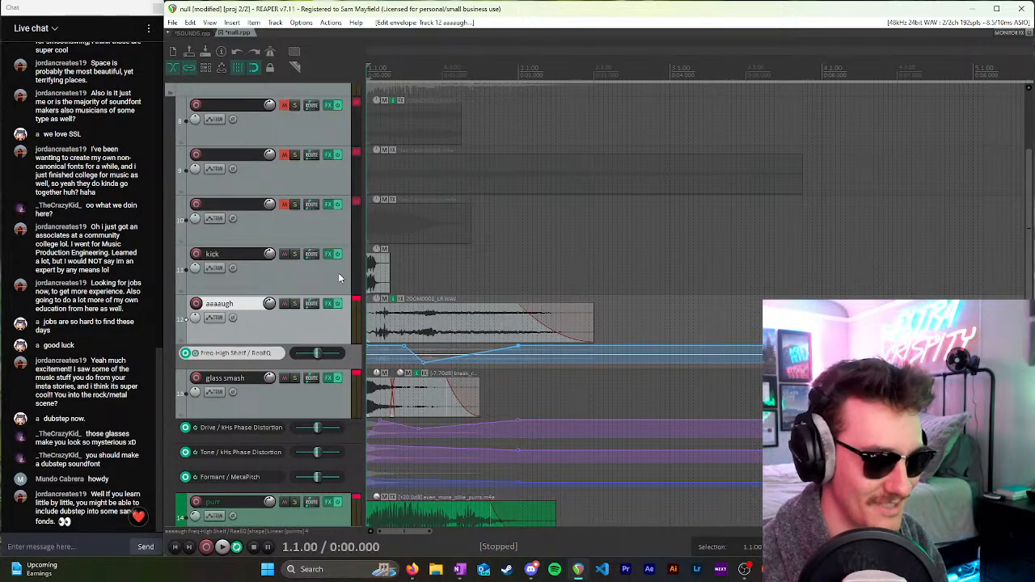
Step: Audition the layers together, solo the aaaaugh track and play it on its own
{"action": "key", "text": "space"}
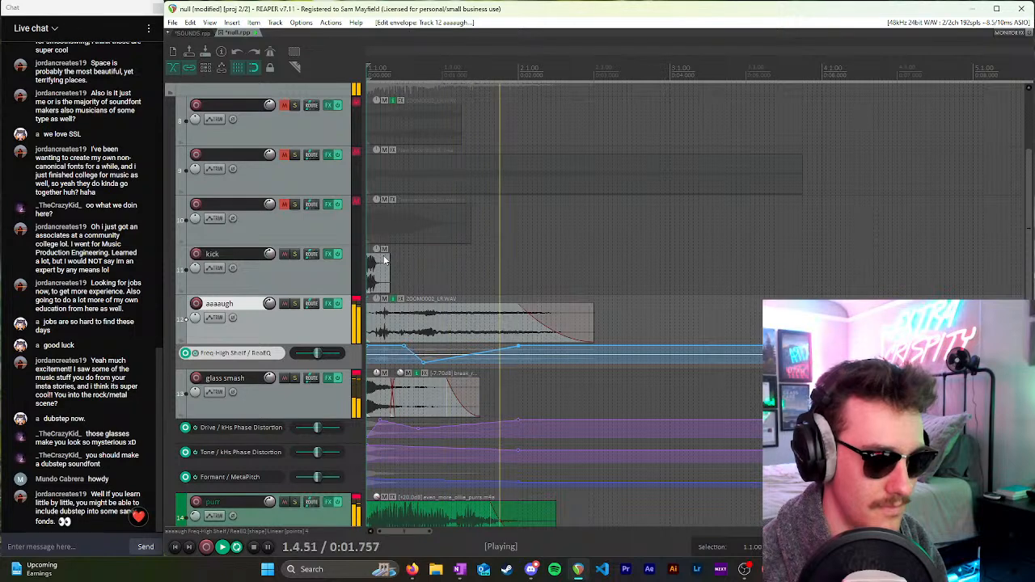
{"action": "key", "text": "space"}
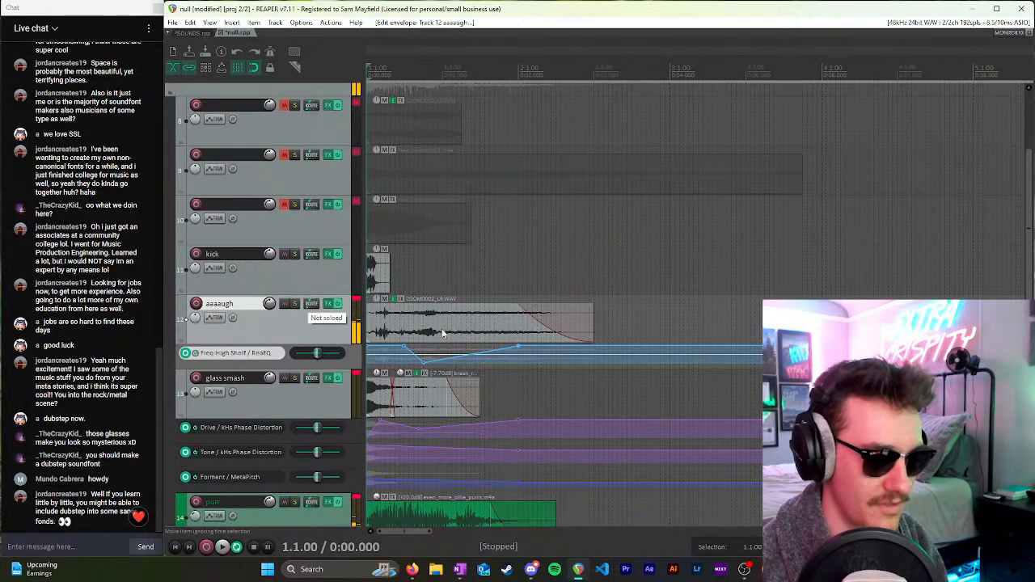
{"action": "left_click", "coordinate": [295, 304]}
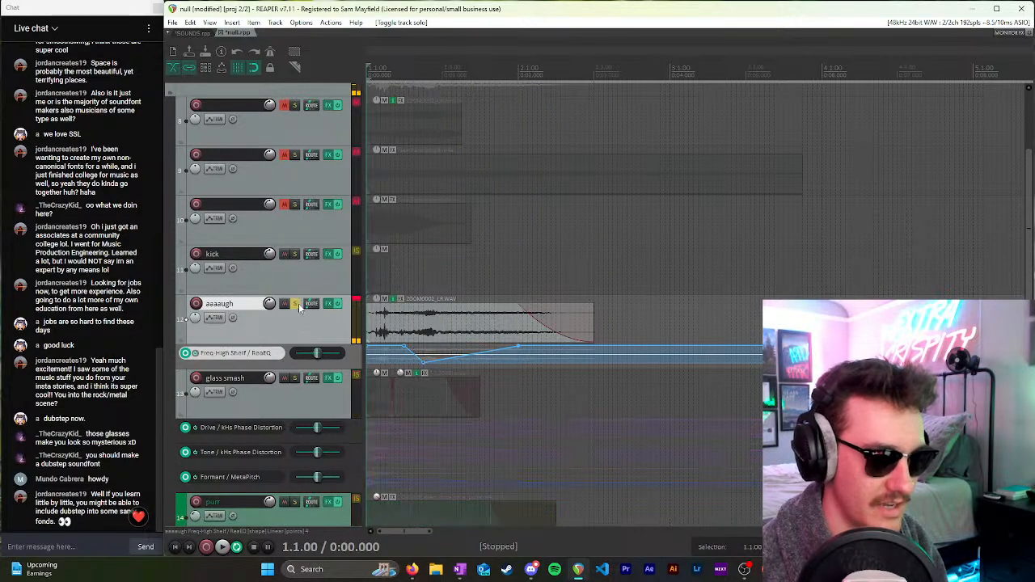
{"action": "key", "text": "space"}
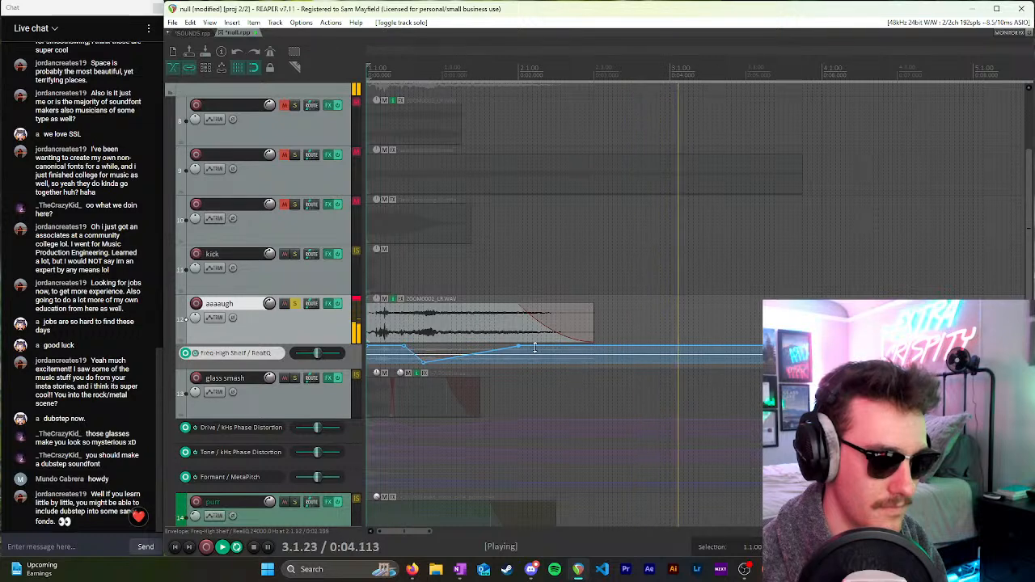
{"action": "key", "text": "space"}
Step: Try a second Freq-High Shelf drop from about 2.7 s to 20.0 Hz at 3.1.00, audition it and delete its points
{"action": "left_click", "coordinate": [571, 347], "text": "shift"}
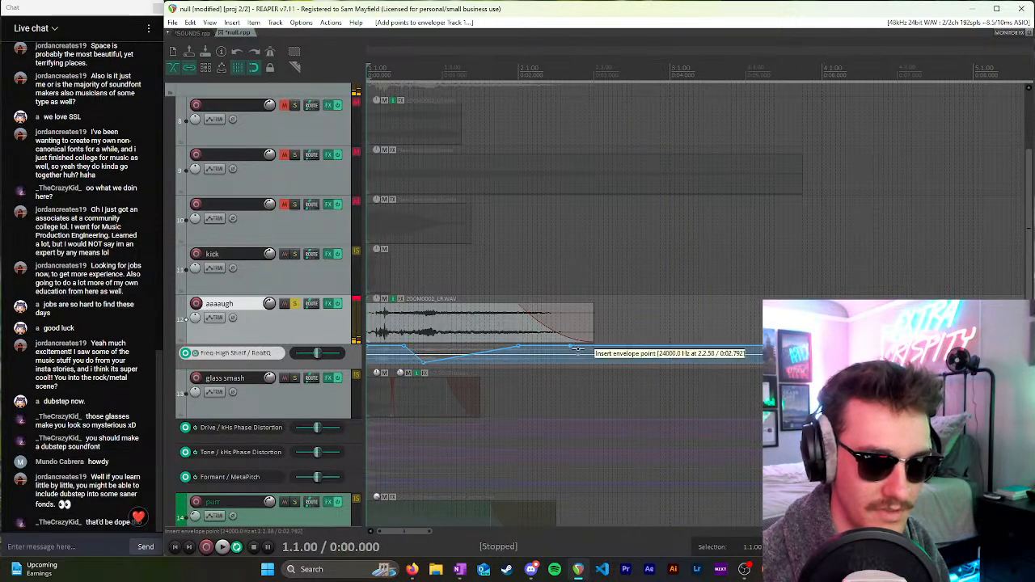
{"action": "left_click", "coordinate": [618, 361], "text": "shift"}
{"action": "key", "text": "space"}
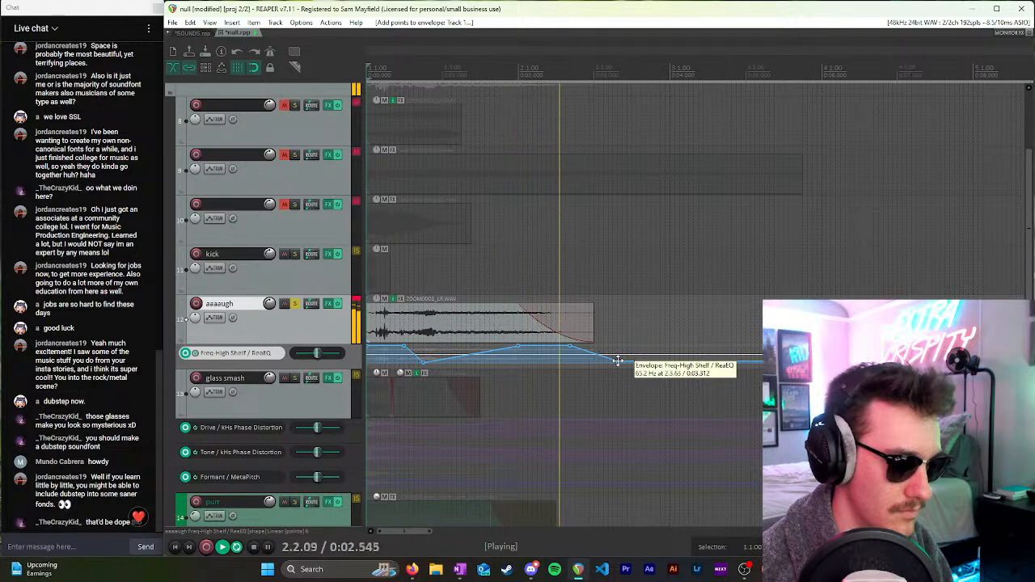
{"action": "key", "text": "space"}
{"action": "left_click_drag", "start_coordinate": [619, 362], "coordinate": [670, 363]}
{"action": "key", "text": "space"}
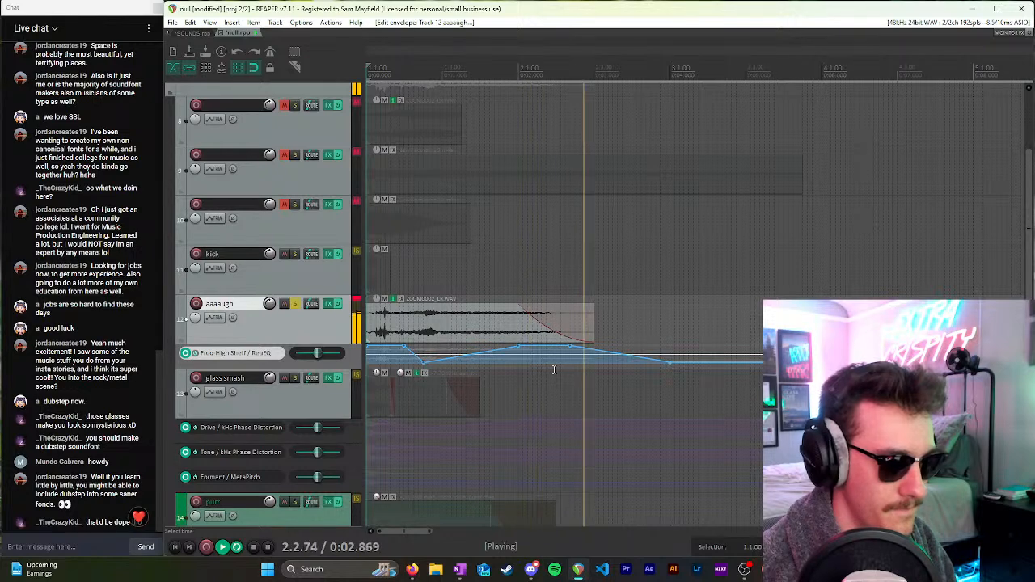
{"action": "key", "text": "space"}
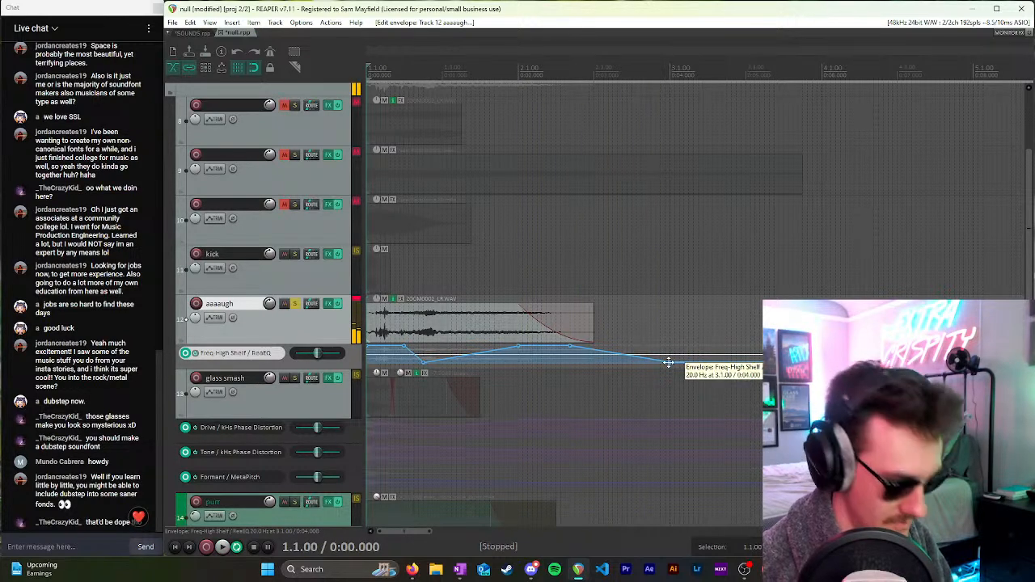
{"action": "left_click", "coordinate": [671, 361], "text": "alt"}
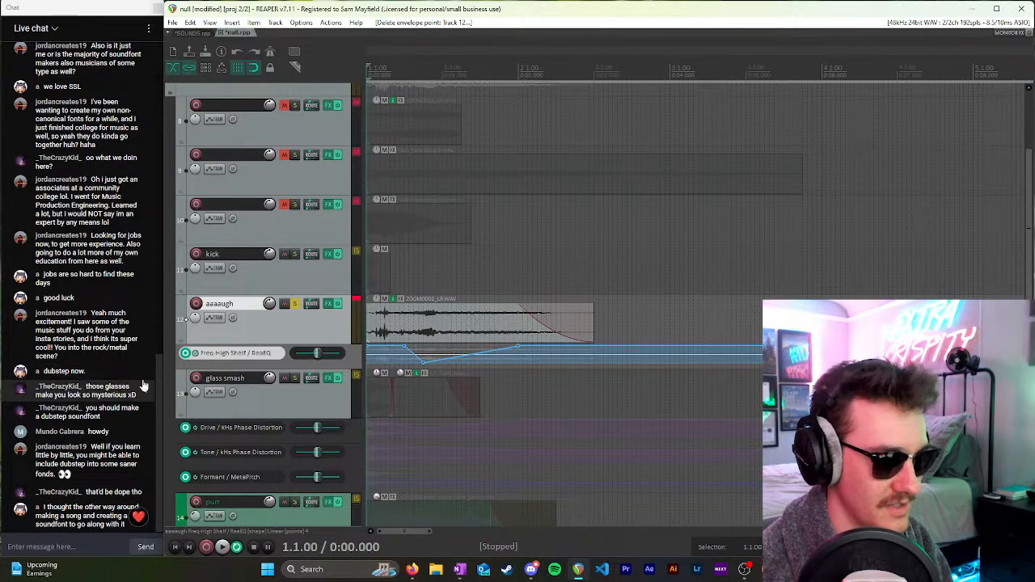
Step: Audition the soloed ZOOM0002_LR.WAV layer while examining its spectrum in ReaEQ
{"action": "left_click", "coordinate": [370, 312]}
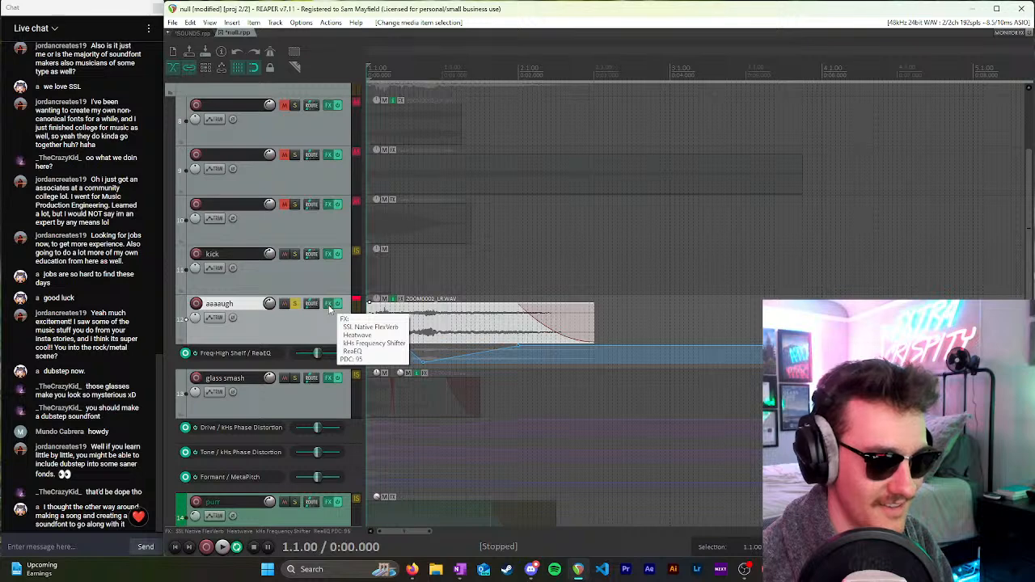
{"action": "left_click", "coordinate": [329, 304]}
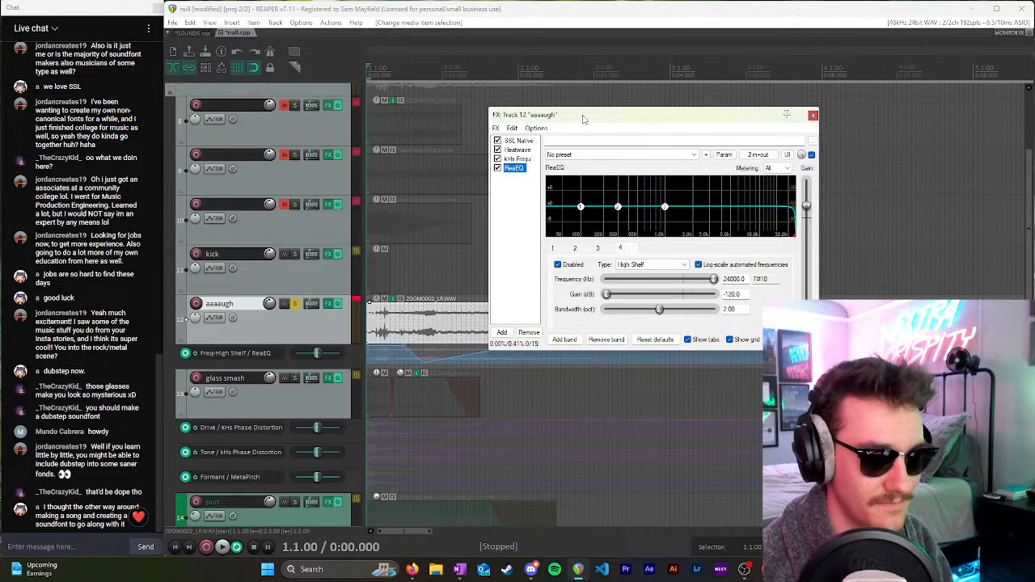
{"action": "left_click_drag", "start_coordinate": [584, 119], "coordinate": [694, 71]}
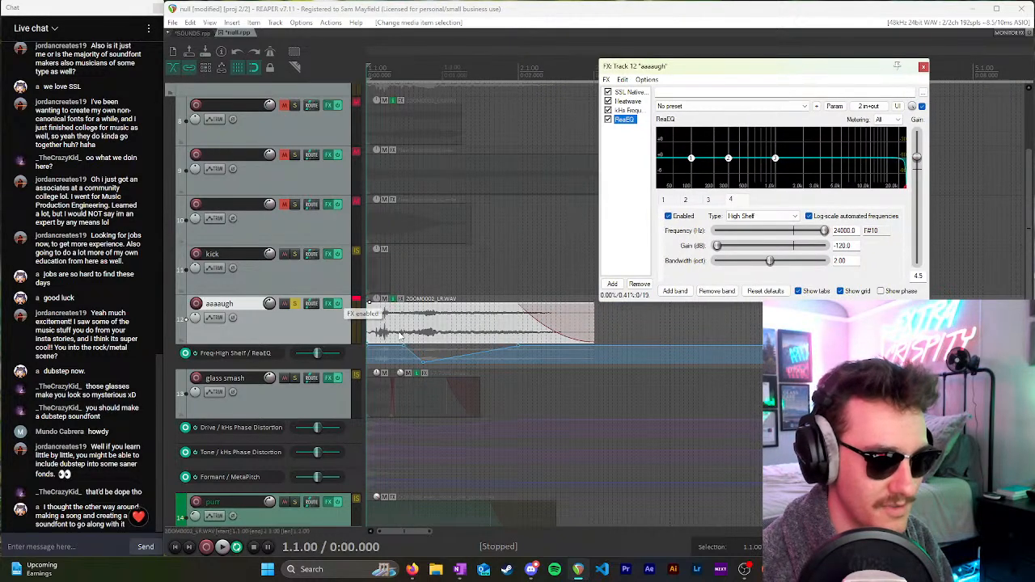
{"action": "key", "text": "space"}
{"action": "key", "text": "space"}
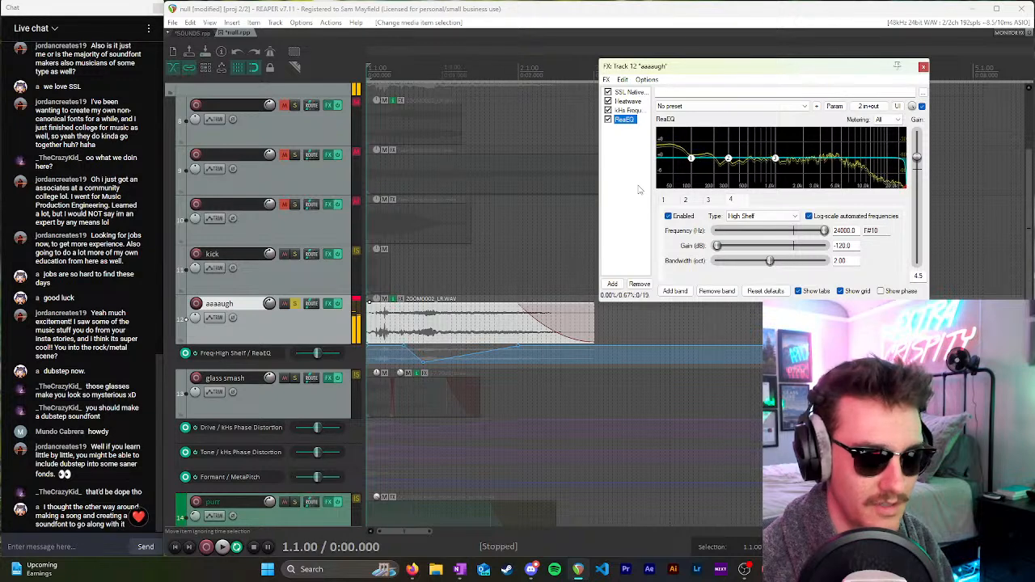
{"action": "key", "text": "space"}
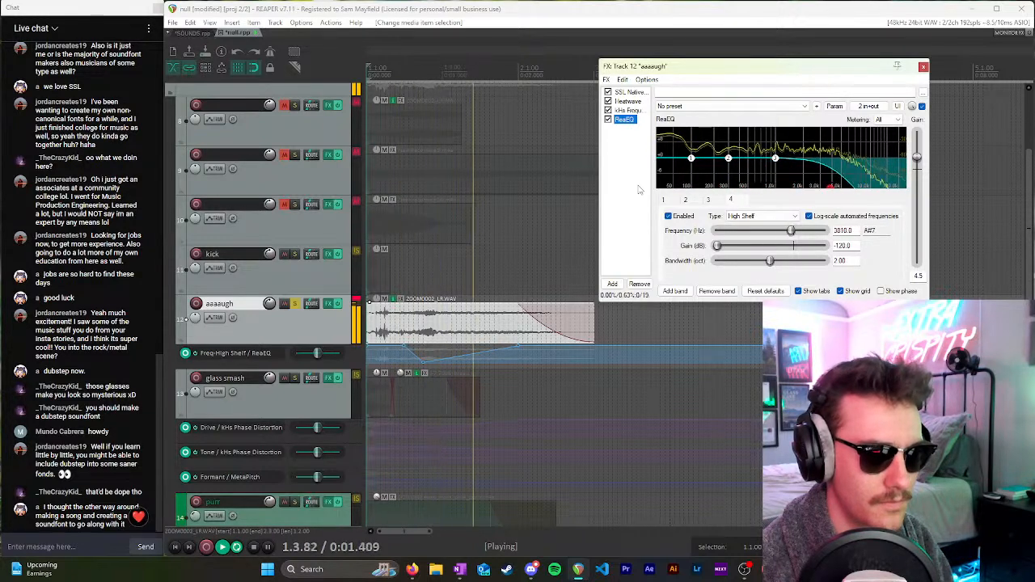
{"action": "key", "text": "space"}
Step: Set ReaEQ's low shelf band to -120.0 dB at 20.0 Hz and close the FX chain
{"action": "left_click", "coordinate": [690, 165]}
{"action": "left_click_drag", "start_coordinate": [690, 165], "coordinate": [657, 194]}
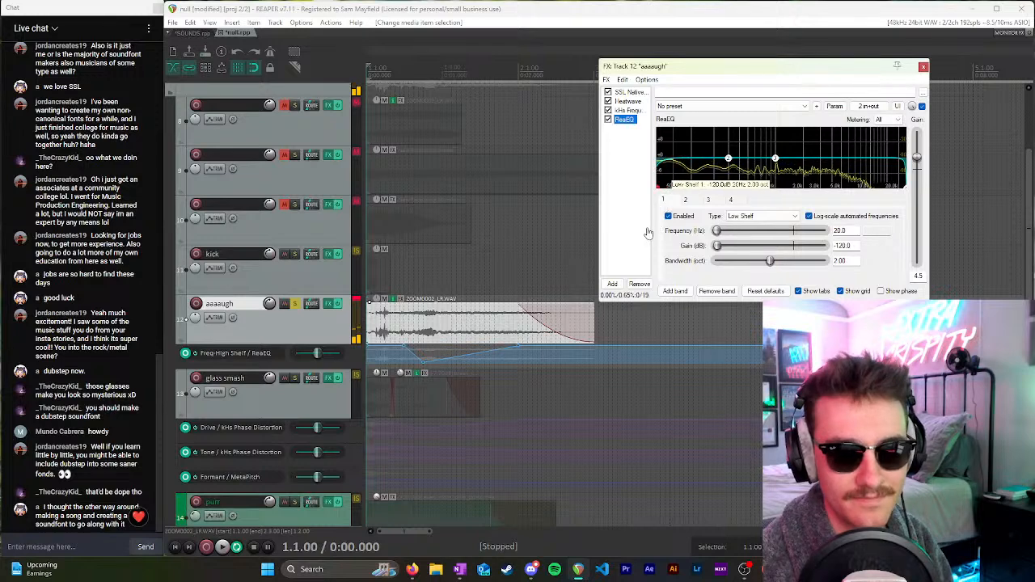
{"action": "left_click", "coordinate": [925, 68]}
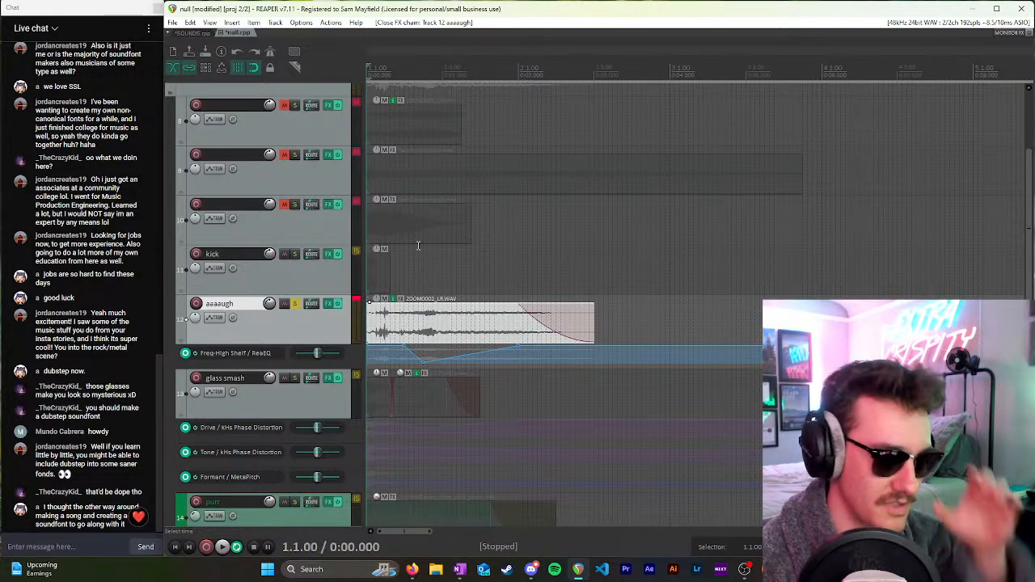
Step: Activate and show the ReaEQ Freq-Low Shelf envelope on the aaaaugh track
{"action": "left_click", "coordinate": [216, 318]}
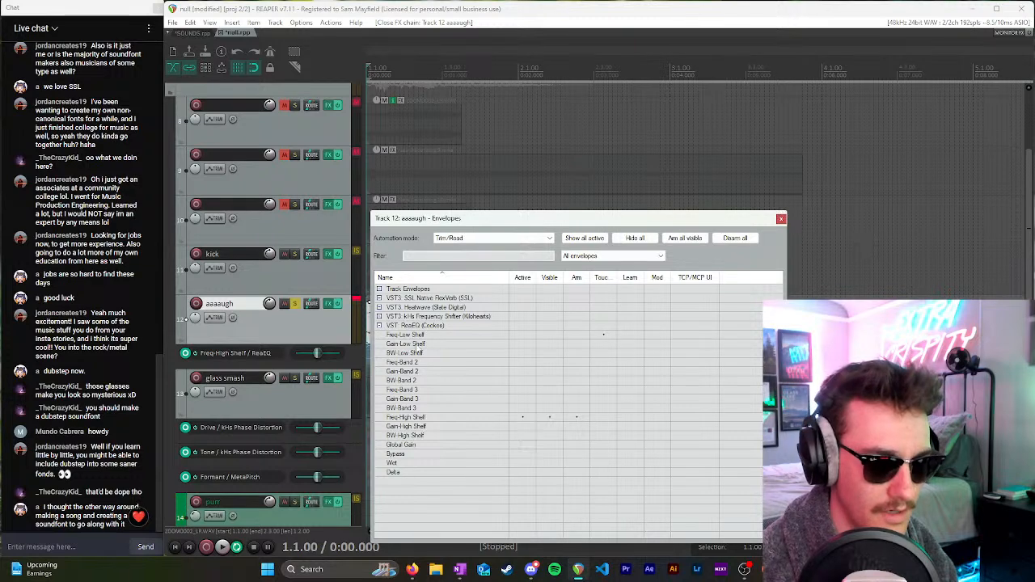
{"action": "left_click", "coordinate": [524, 335]}
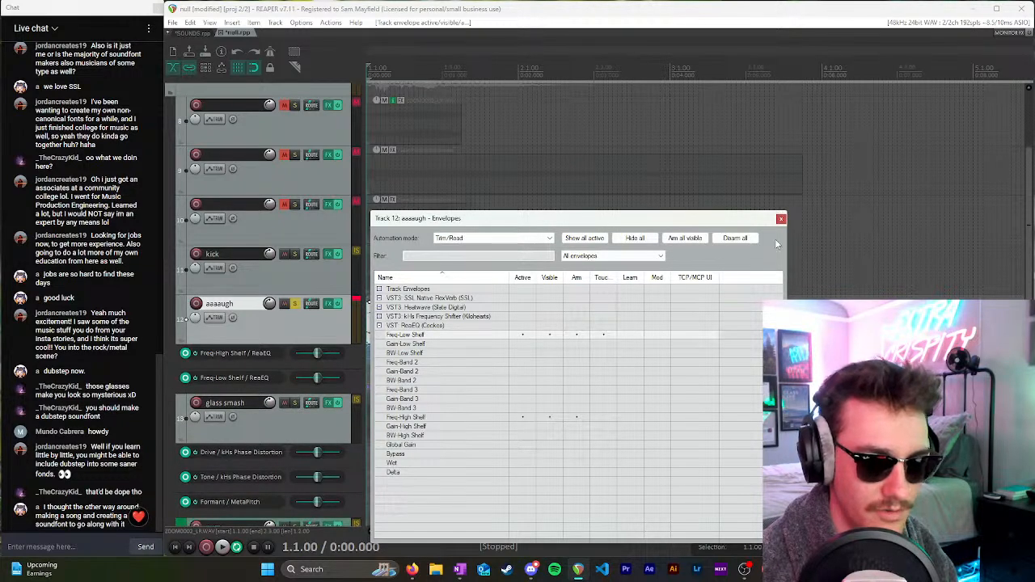
{"action": "left_click", "coordinate": [782, 220]}
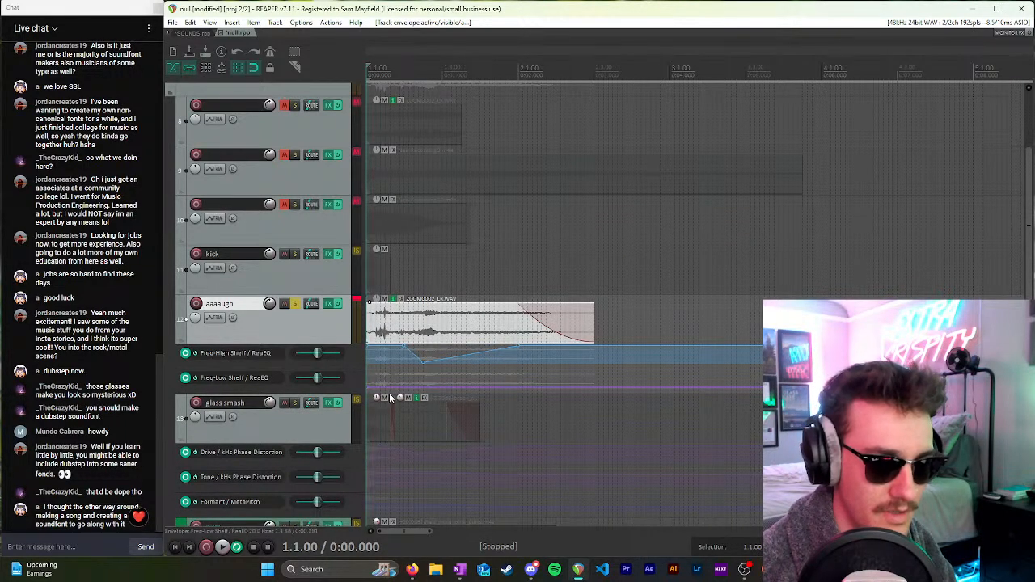
Step: Draw a Freq-Low Shelf rise from 2.1.00 to 24000.0 Hz at 3.1.00 and audition it
{"action": "left_click", "coordinate": [519, 388]}
{"action": "left_click_drag", "start_coordinate": [595, 368], "coordinate": [669, 341]}
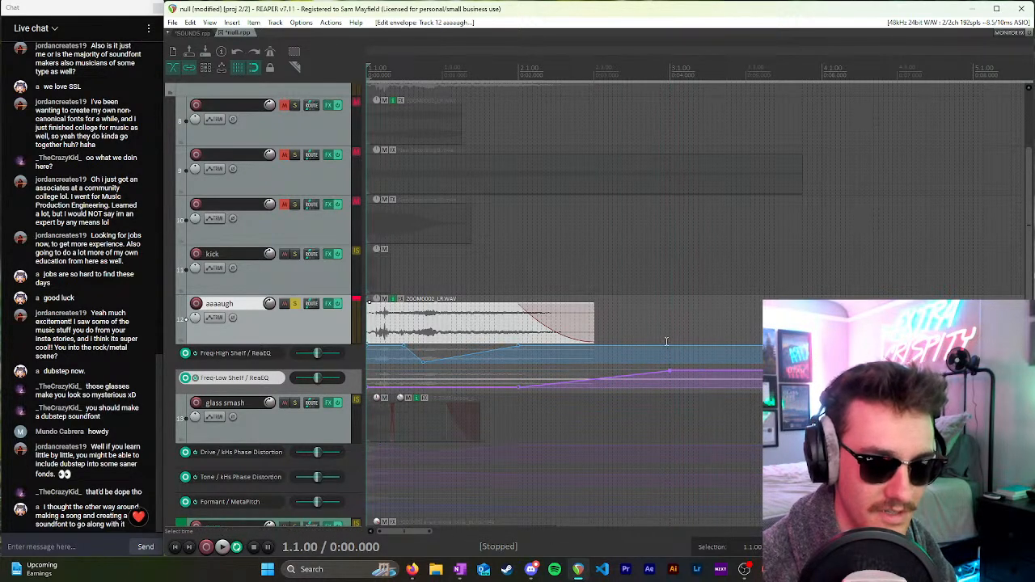
{"action": "key", "text": "space"}
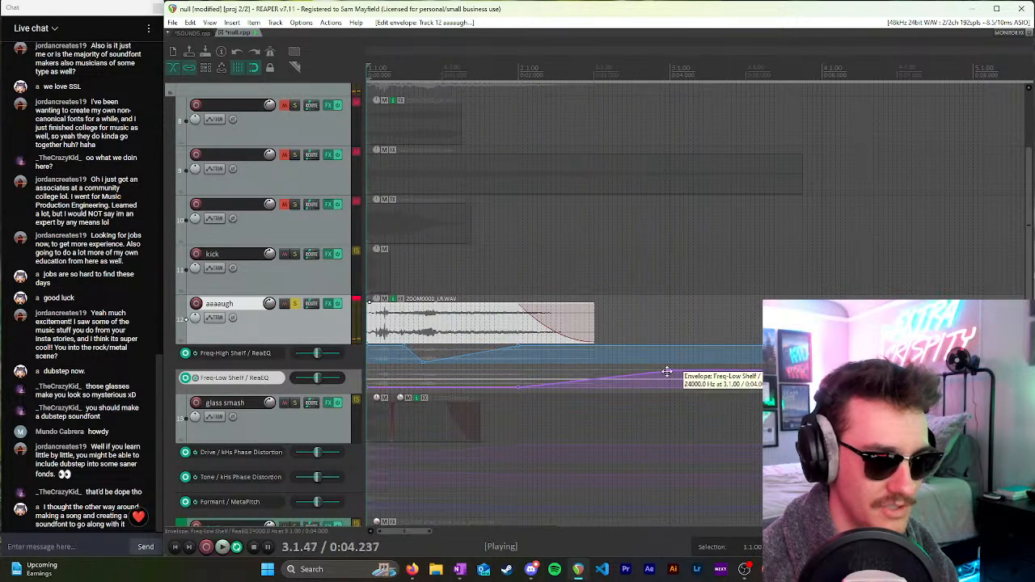
{"action": "key", "text": "space"}
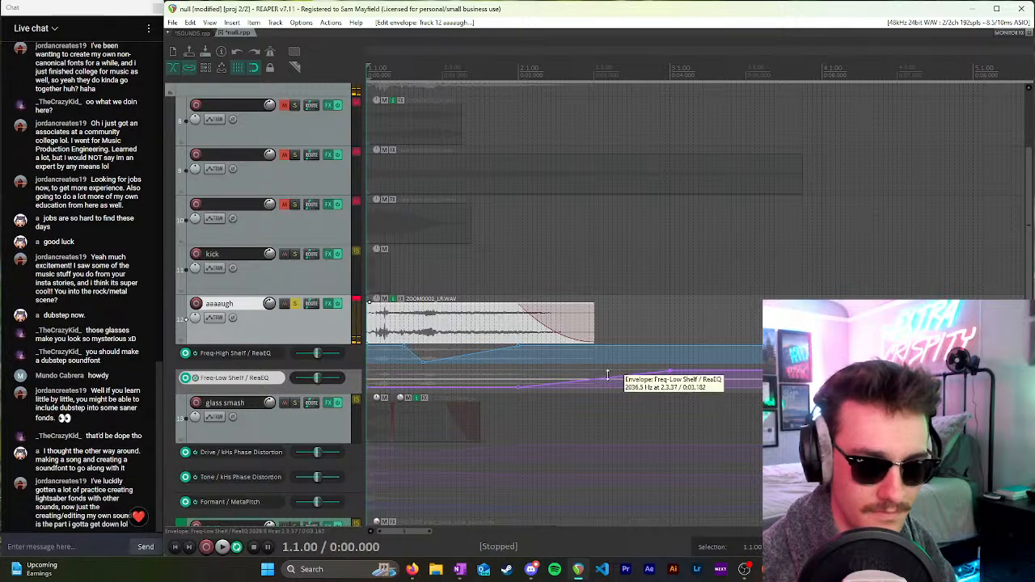
Step: Reset the Freq-Low Shelf point at 3.1.00 to its default value and audition the layer from 1.3.00
{"action": "left_click", "coordinate": [669, 369]}
{"action": "double_click", "coordinate": [669, 374]}
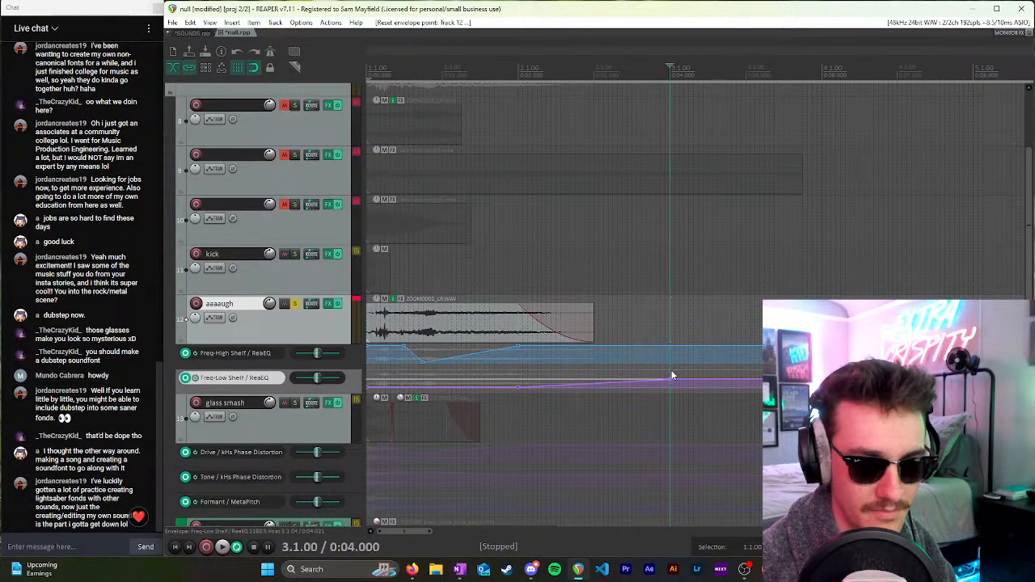
{"action": "key", "text": "space"}
{"action": "key", "text": "space"}
{"action": "left_click", "coordinate": [441, 73]}
{"action": "key", "text": "space"}
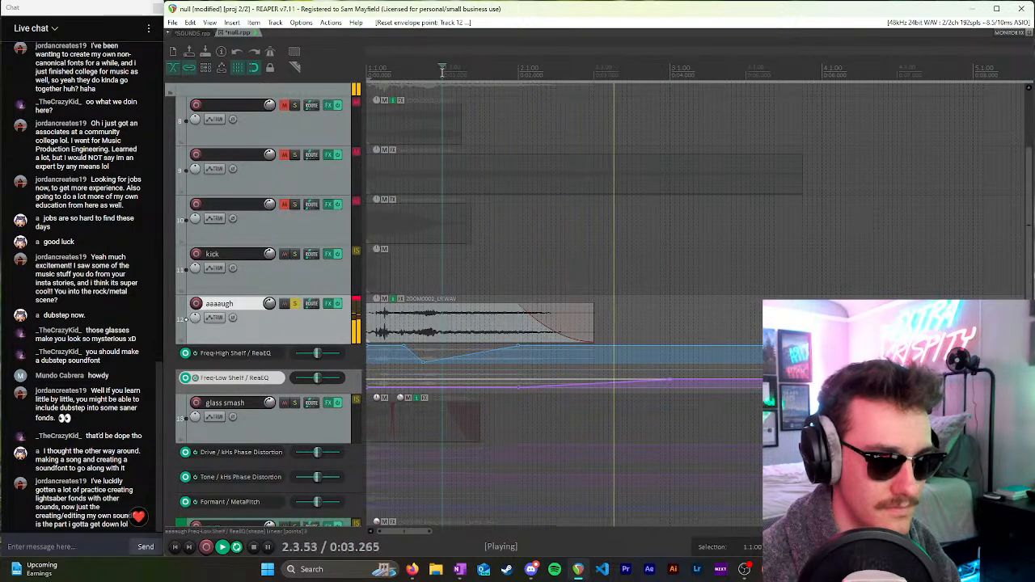
{"action": "key", "text": "space"}
Step: Play the soloed aaaaugh layer from 1.3.00 while examining the moving low shelf and spectrum in ReaEQ
{"action": "left_click", "coordinate": [329, 304]}
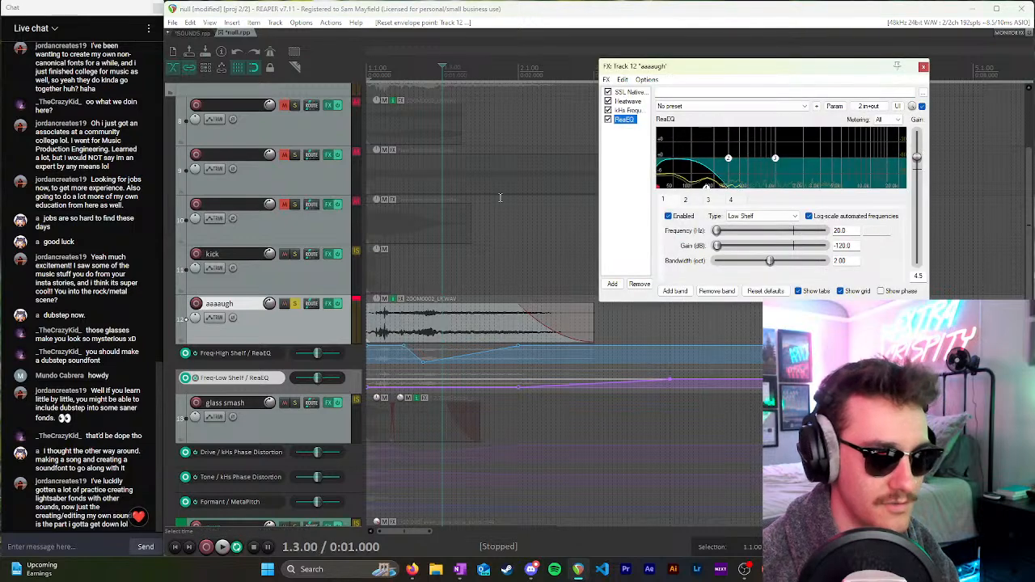
{"action": "key", "text": "space"}
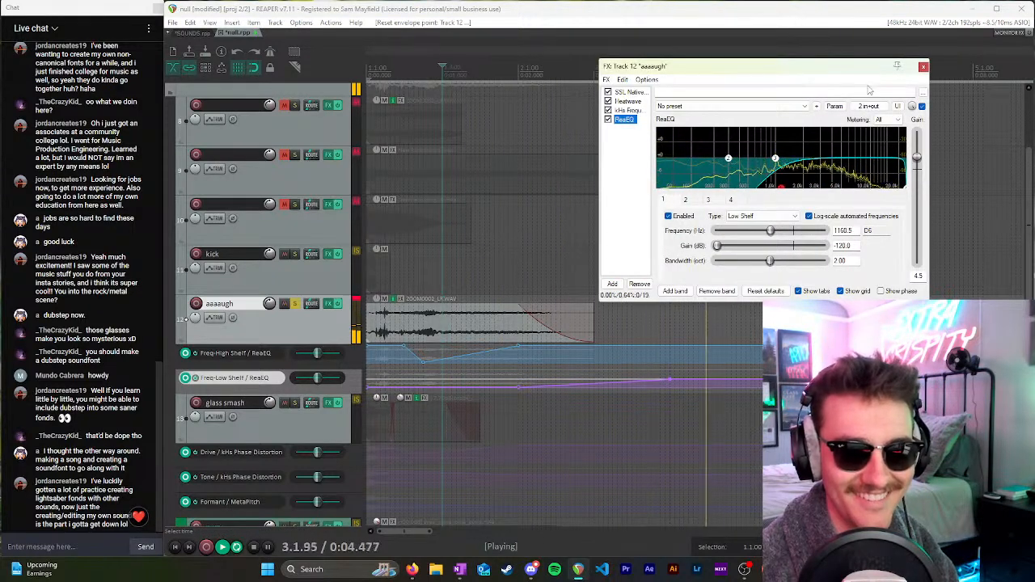
{"action": "key", "text": "space"}
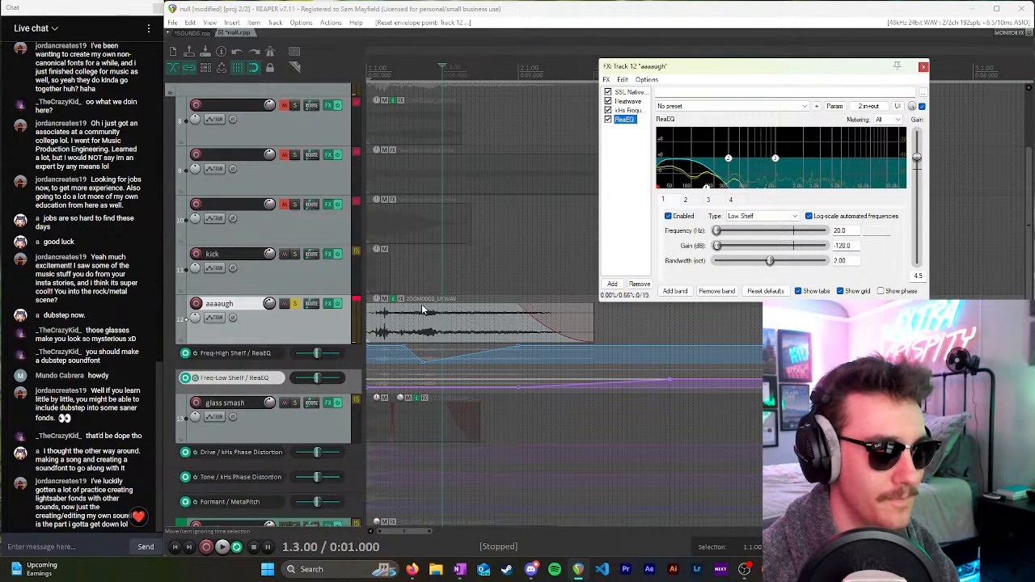
{"action": "left_click", "coordinate": [920, 68]}
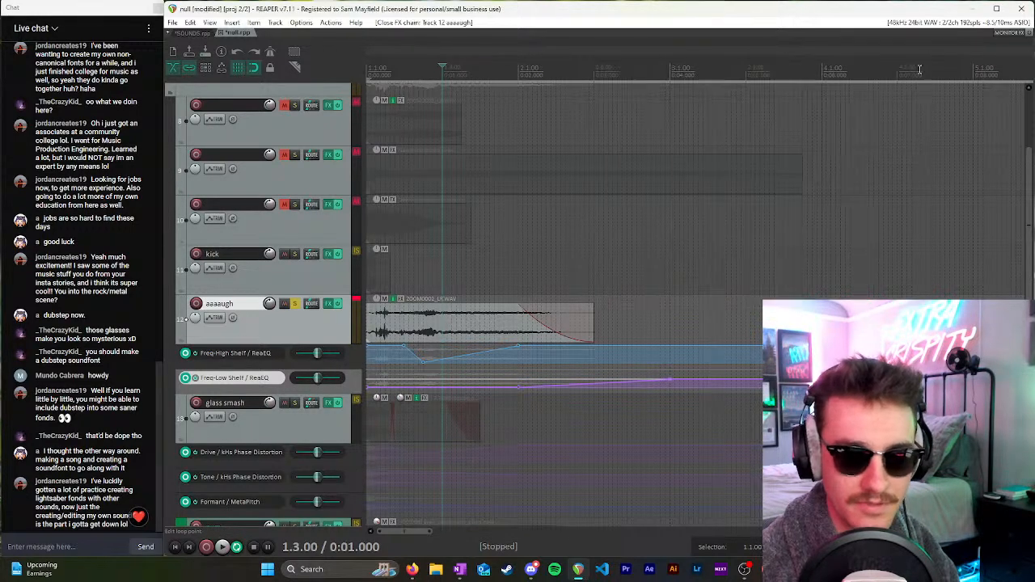
Step: Unsolo the aaaaugh track, select its ZOOM0002_LR.WAV item and return the edit cursor to 1.1.00
{"action": "left_click", "coordinate": [400, 266]}
{"action": "left_click", "coordinate": [294, 304]}
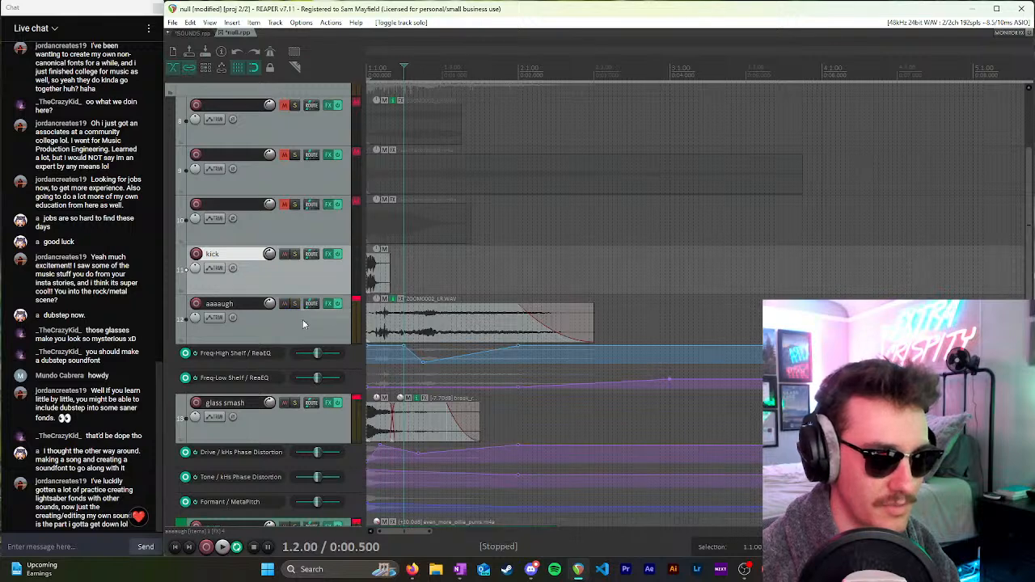
{"action": "left_click", "coordinate": [417, 269]}
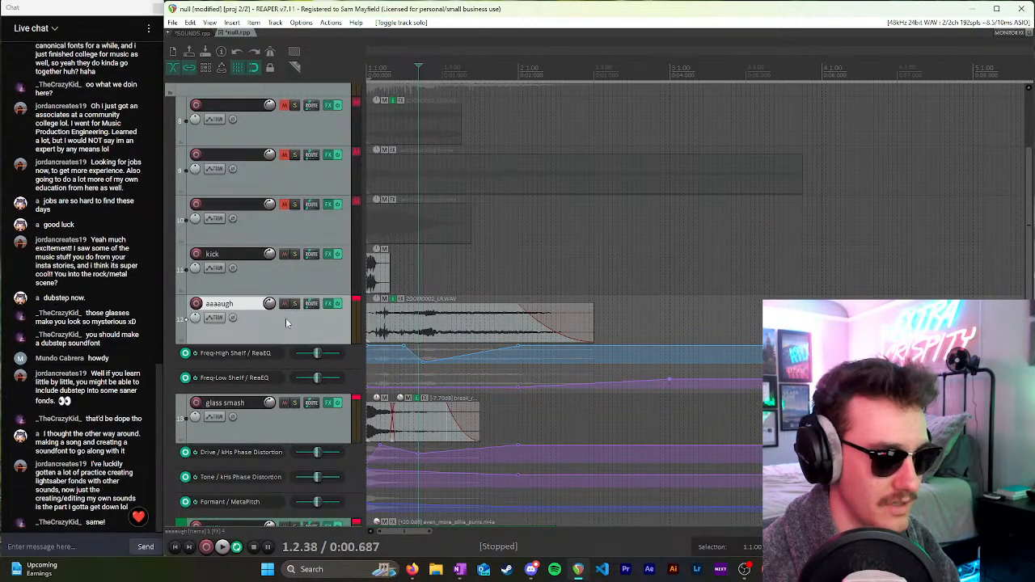
{"action": "left_click", "coordinate": [368, 316]}
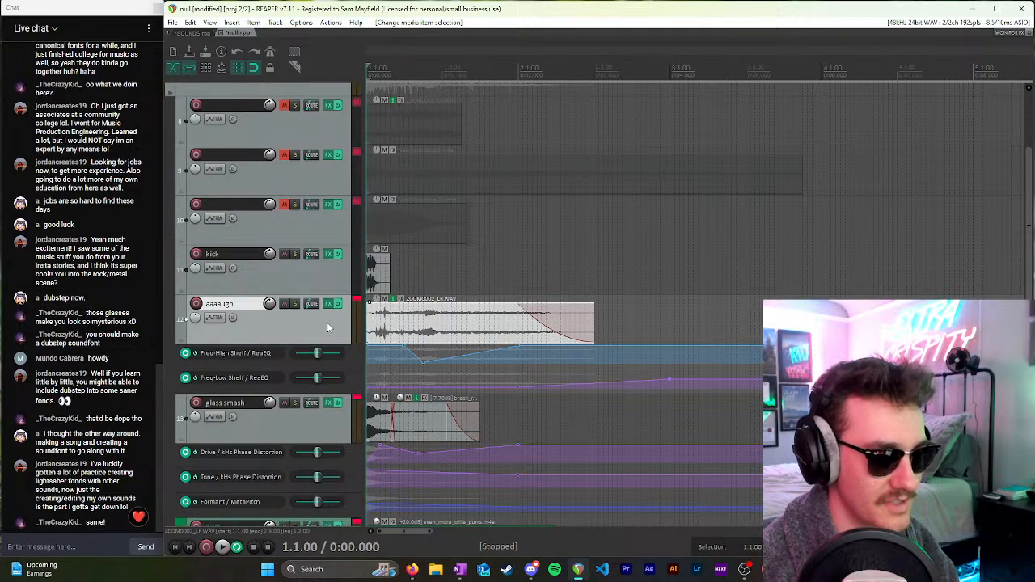
{"action": "scroll", "coordinate": [369, 316], "scroll_direction": "down", "scroll_amount": 5}
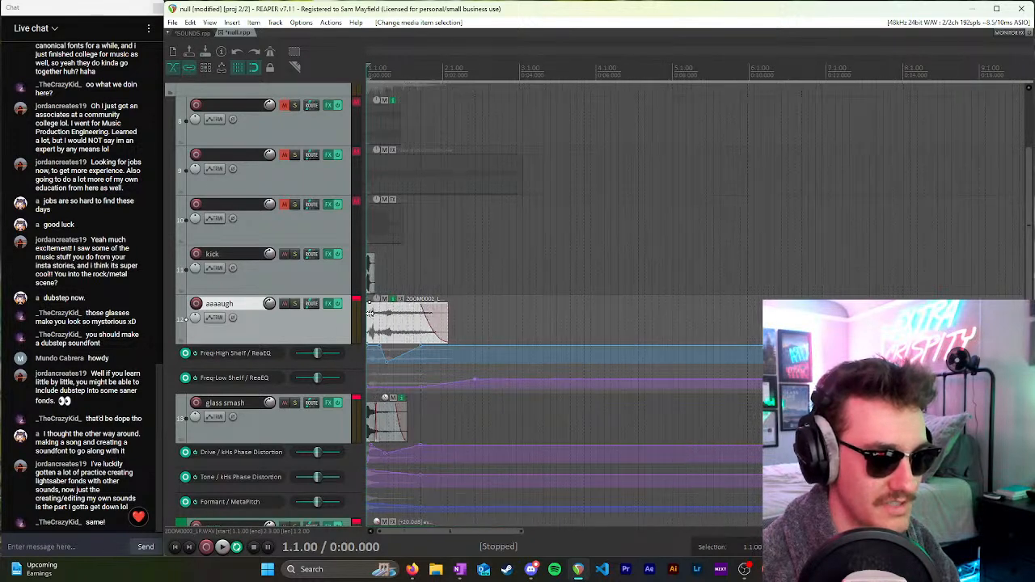
{"action": "scroll", "coordinate": [317, 354], "scroll_direction": "up", "scroll_amount": 3}
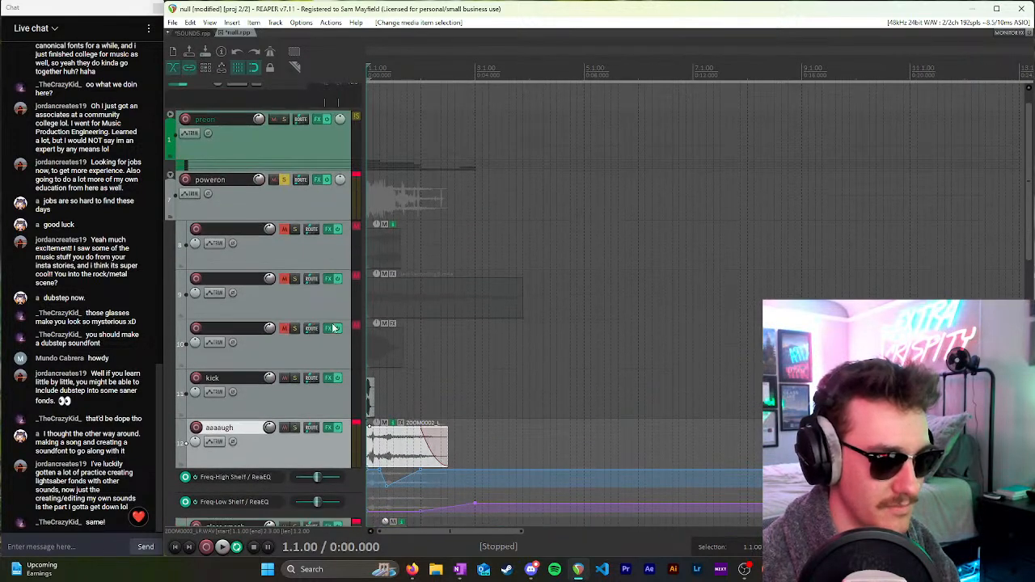
{"action": "left_click", "coordinate": [303, 249]}
{"action": "left_click", "coordinate": [284, 230]}
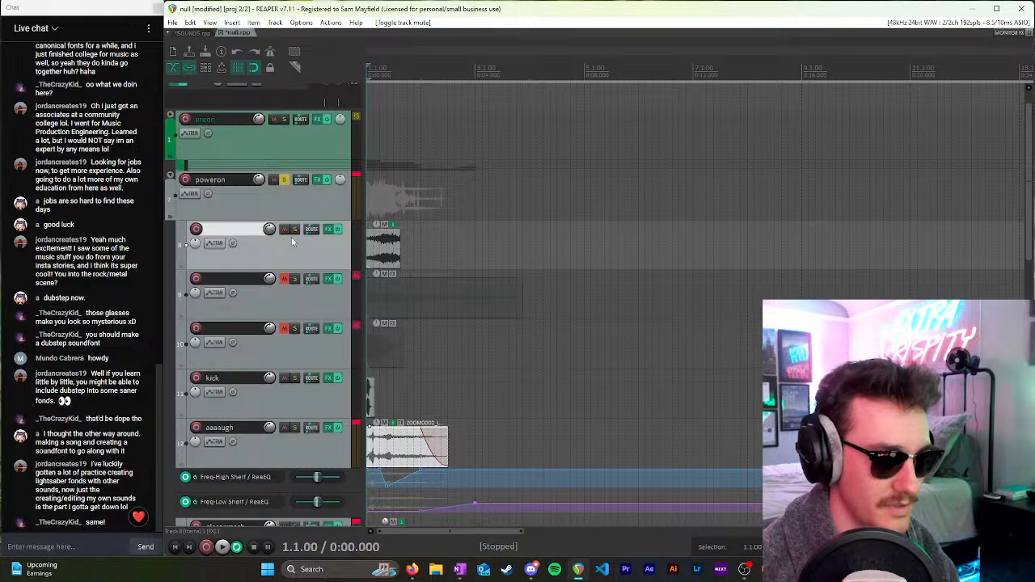
{"action": "scroll", "coordinate": [287, 322], "scroll_direction": "down", "scroll_amount": 3}
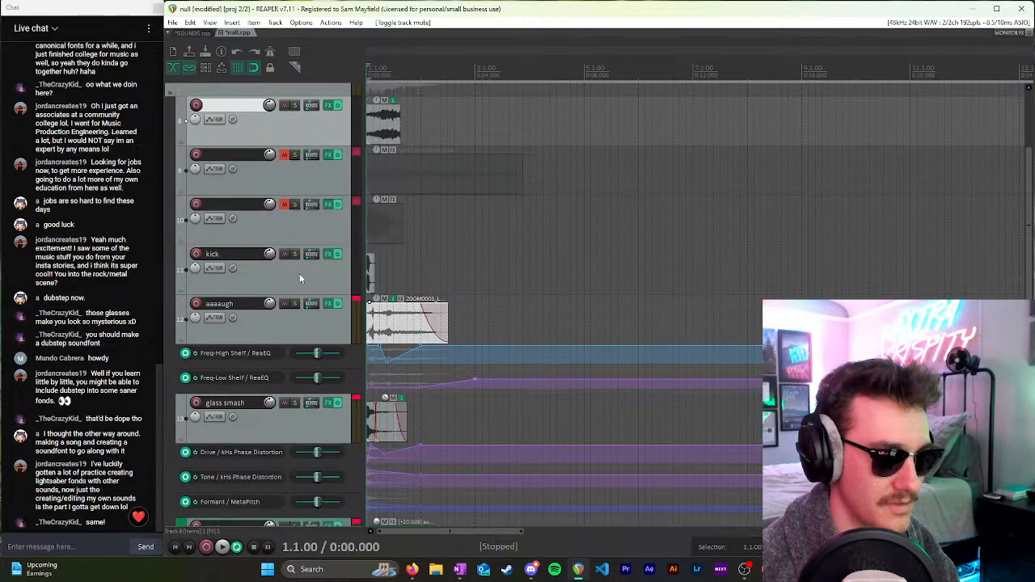
{"action": "scroll", "coordinate": [299, 288], "scroll_direction": "up", "scroll_amount": 2}
{"action": "left_click", "coordinate": [284, 180]}
Step: Audition the poweron layers together and review Heatwave and Frequency Shifter in the aaaaugh FX chain
{"action": "key", "text": "space"}
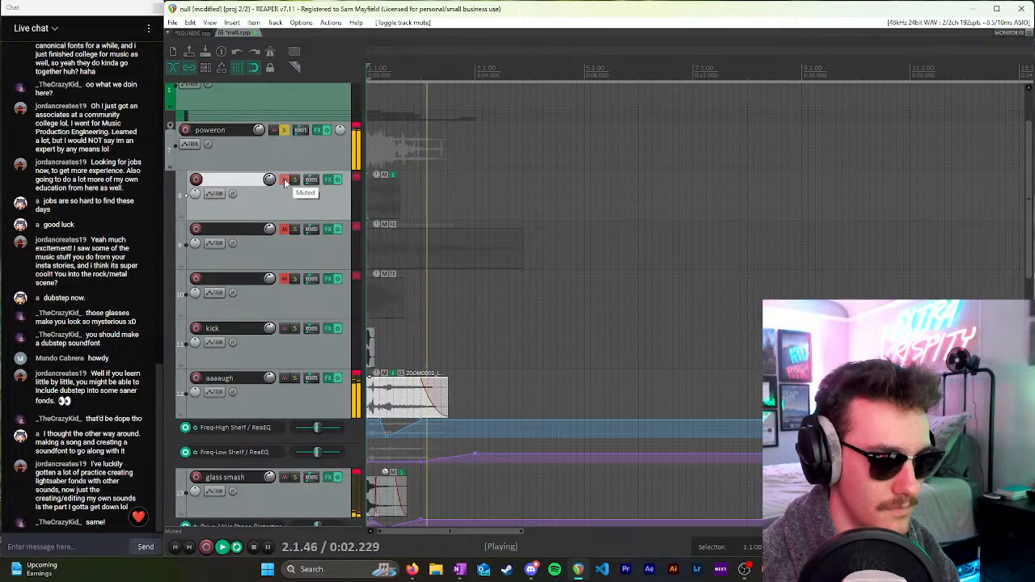
{"action": "key", "text": "space"}
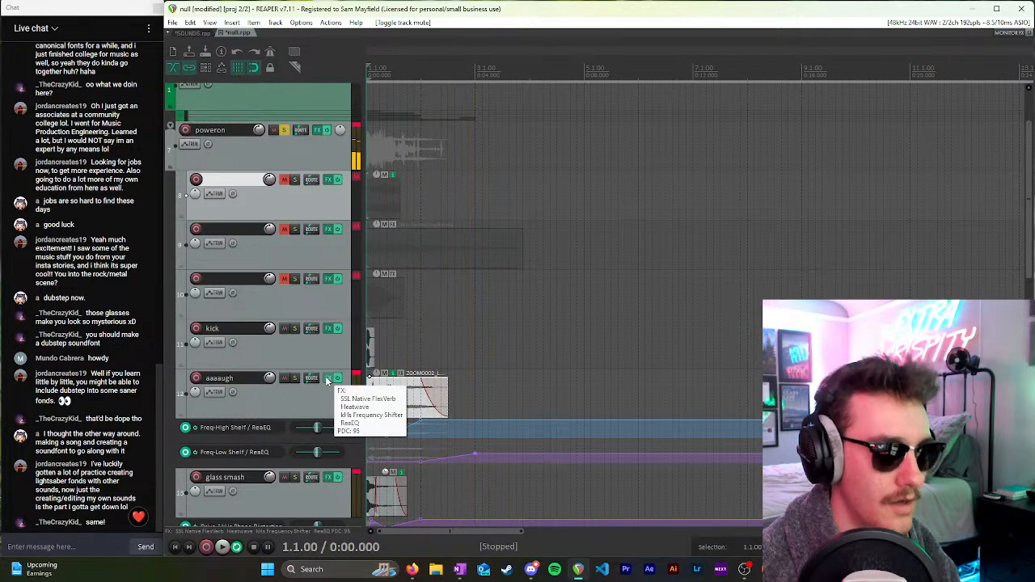
{"action": "left_click", "coordinate": [331, 379]}
{"action": "left_click", "coordinate": [635, 101]}
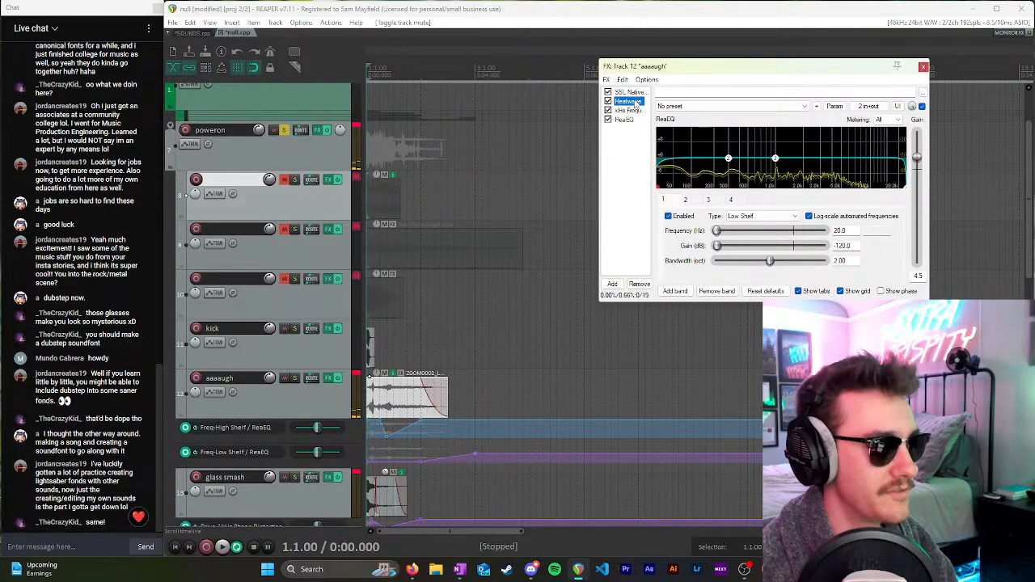
{"action": "left_click", "coordinate": [632, 110]}
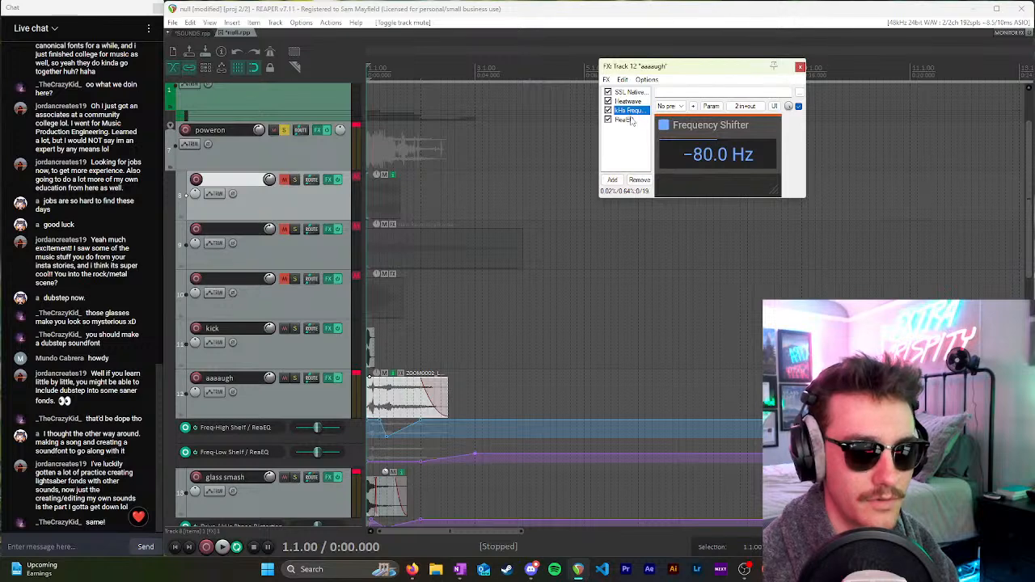
Step: Activate and show the kHs Frequency Shifter Shift envelope on the aaaaugh track
{"action": "scroll", "coordinate": [310, 314], "scroll_direction": "down", "scroll_amount": 3}
{"action": "scroll", "coordinate": [413, 313], "scroll_direction": "up", "scroll_amount": 2}
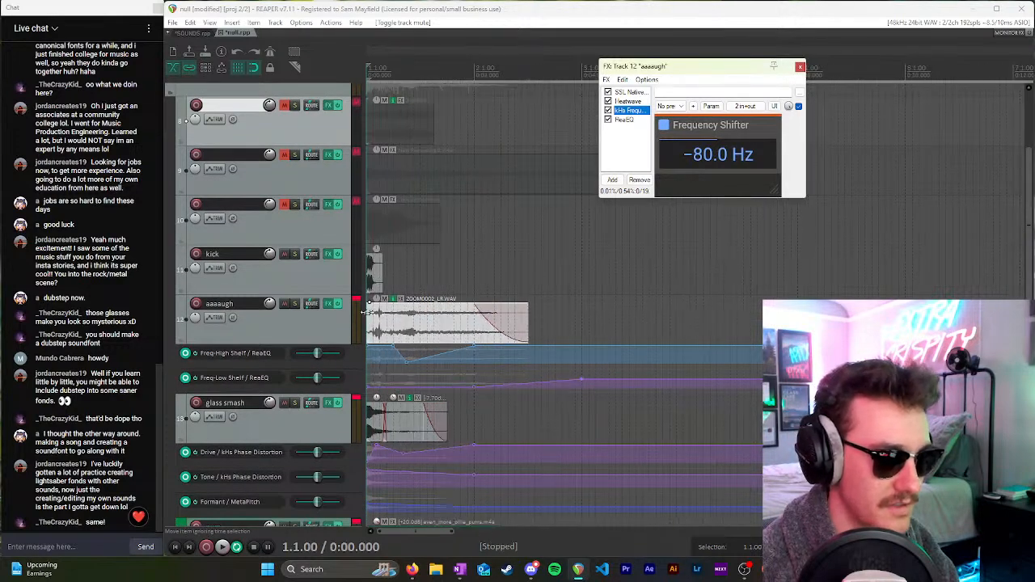
{"action": "left_click", "coordinate": [215, 318]}
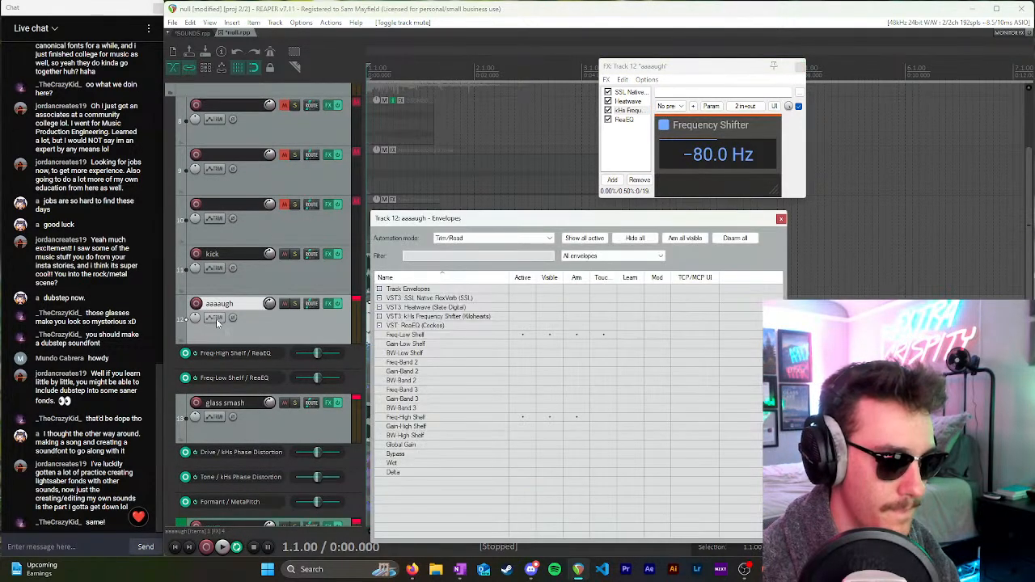
{"action": "left_click", "coordinate": [378, 317]}
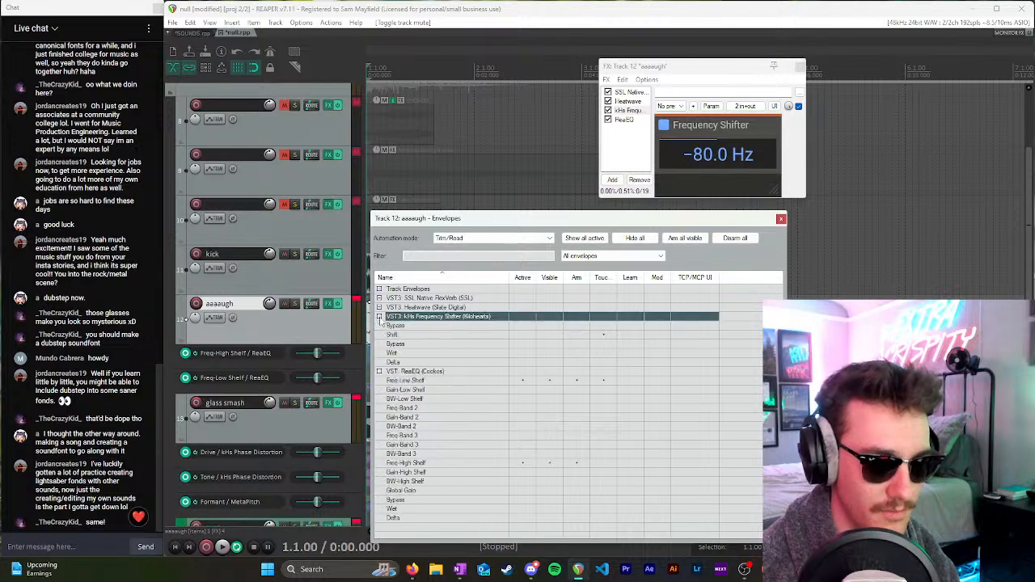
{"action": "left_click", "coordinate": [521, 336]}
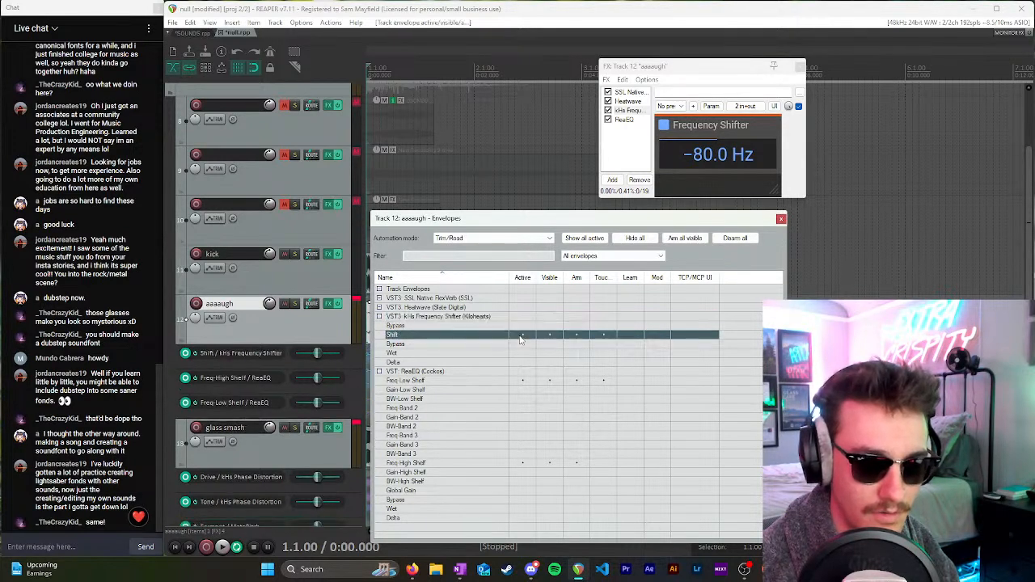
{"action": "left_click", "coordinate": [780, 220]}
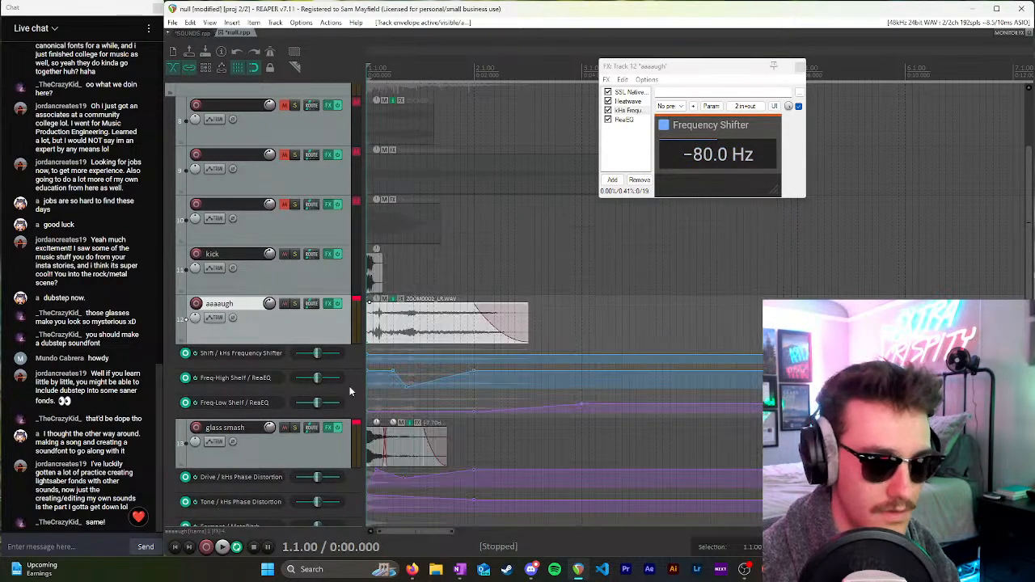
Step: Draw a slight Shift drop from -80.0 Hz at 2.1.00 to a lower point at 3.1.00 and close the FX chain
{"action": "left_click", "coordinate": [474, 355]}
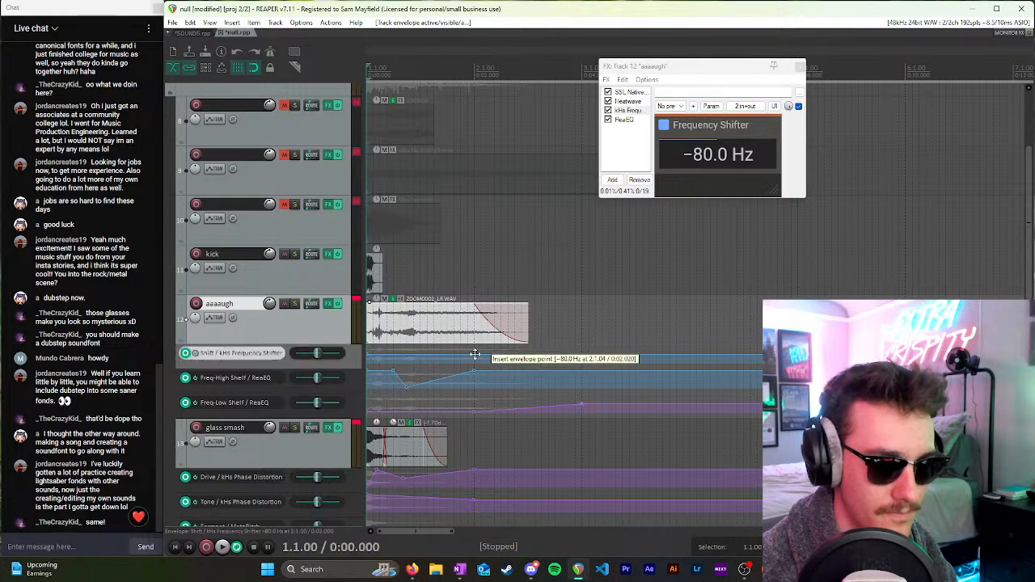
{"action": "left_click", "coordinate": [583, 365]}
{"action": "mouse_move", "coordinate": [582, 367]}
{"action": "left_mouse_down"}
{"action": "mouse_move", "coordinate": [580, 388]}
{"action": "mouse_move", "coordinate": [581, 372]}
{"action": "left_mouse_up"}
{"action": "scroll", "coordinate": [230, 341], "scroll_direction": "down", "scroll_amount": 4}
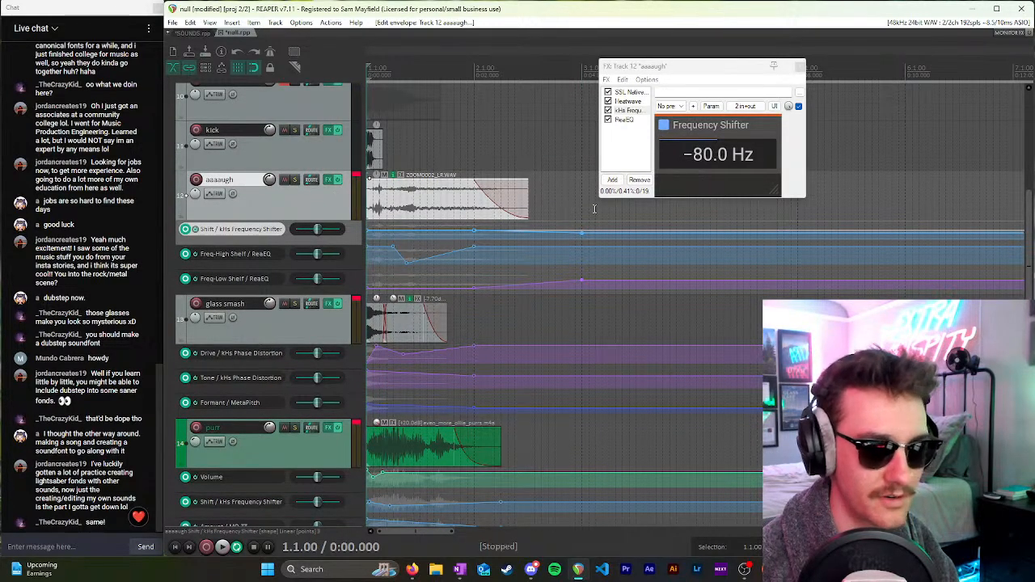
{"action": "left_click", "coordinate": [800, 66]}
Step: Review the aaaaugh track's envelope list and play the poweron layers together from the start
{"action": "scroll", "coordinate": [667, 162], "scroll_direction": "up", "scroll_amount": 4}
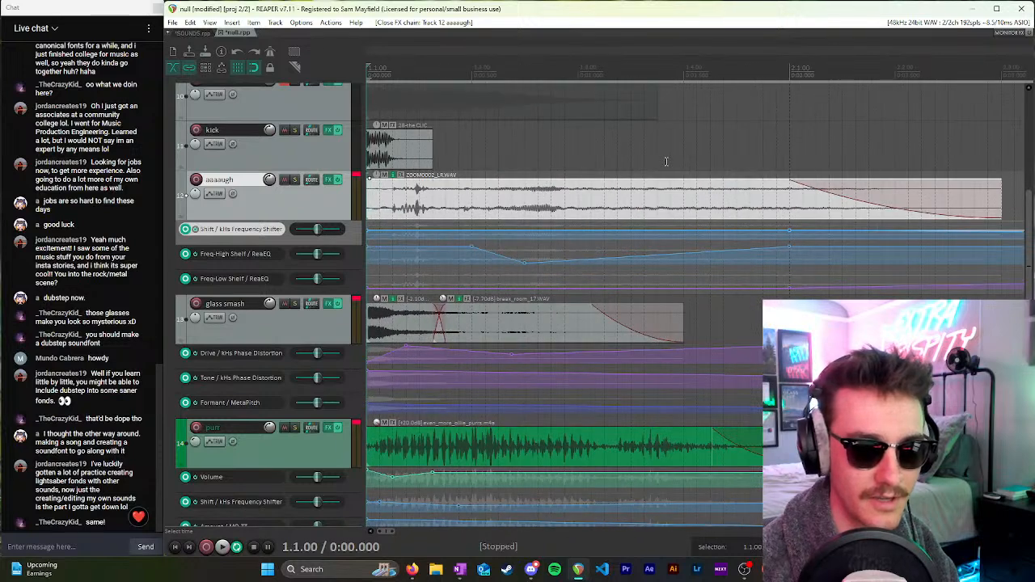
{"action": "scroll", "coordinate": [667, 162], "scroll_direction": "down", "scroll_amount": 2}
{"action": "left_click", "coordinate": [217, 194]}
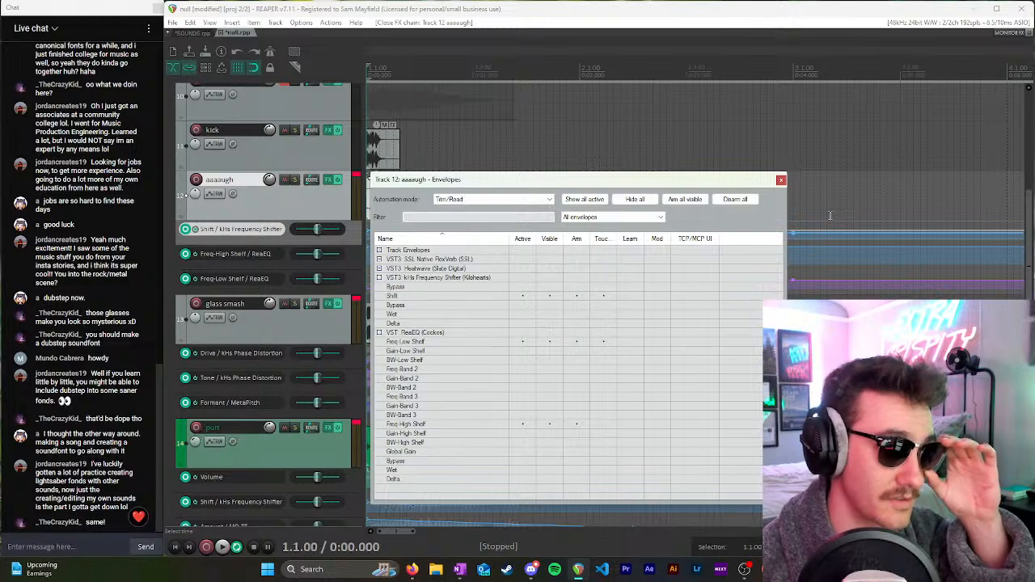
{"action": "left_click", "coordinate": [780, 179]}
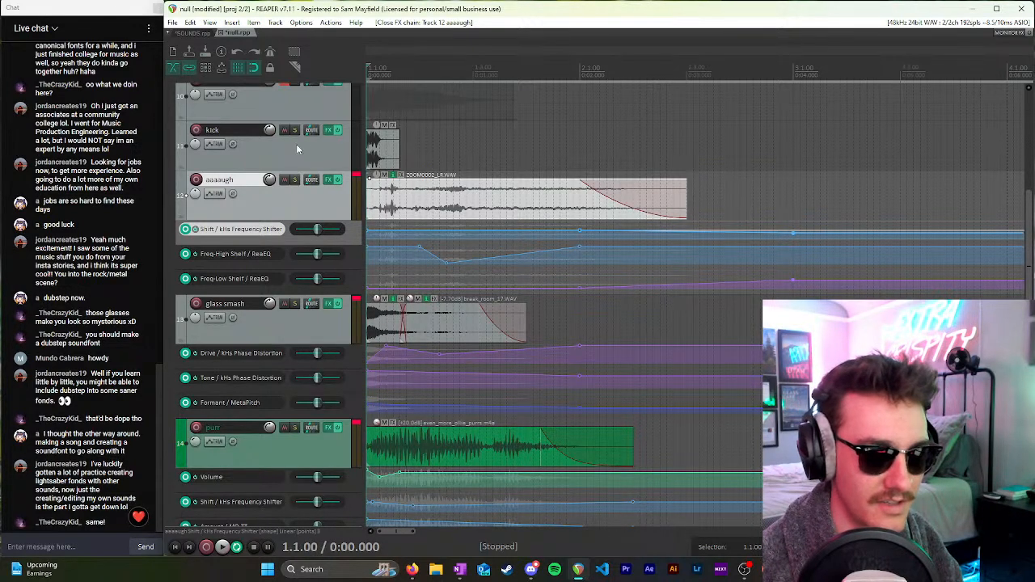
{"action": "scroll", "coordinate": [459, 161], "scroll_direction": "down", "scroll_amount": 4}
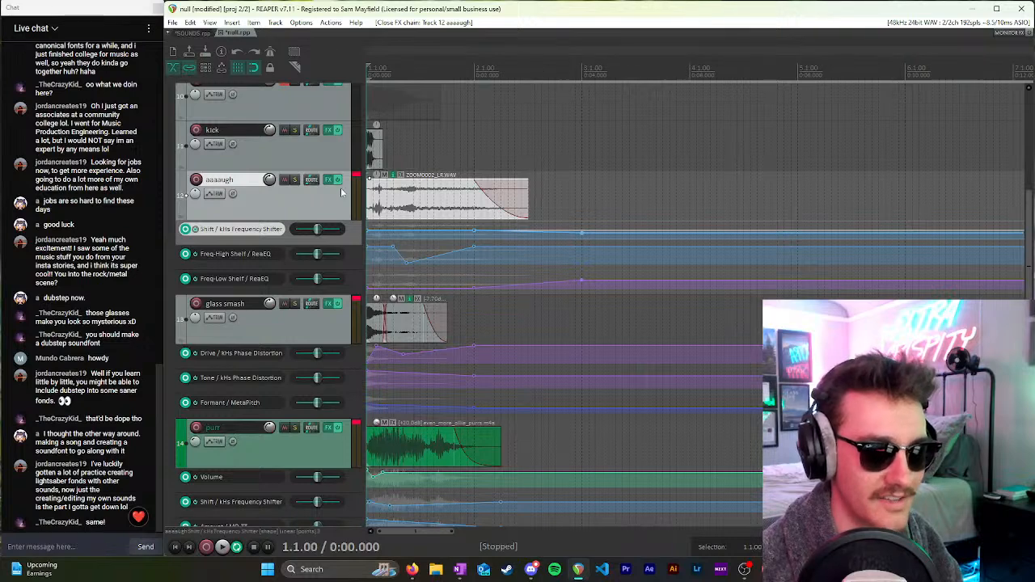
{"action": "key", "text": "space"}
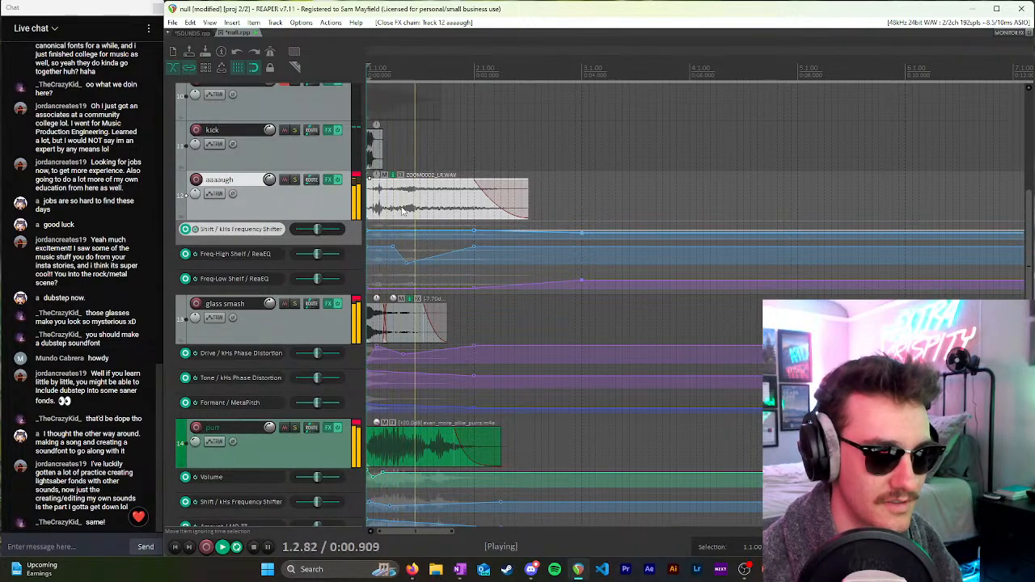
Step: Enlarge the aaaaugh track's Shift envelope lane and raise its point at 3.1.00 to make the drop gentler
{"action": "key", "text": "space"}
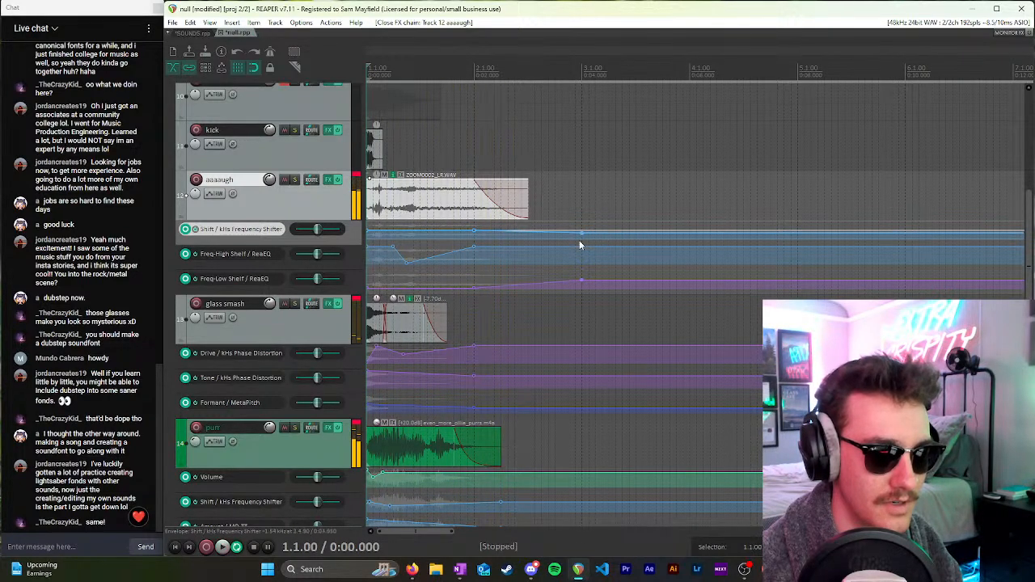
{"action": "scroll", "coordinate": [354, 243], "scroll_direction": "down", "scroll_amount": 3}
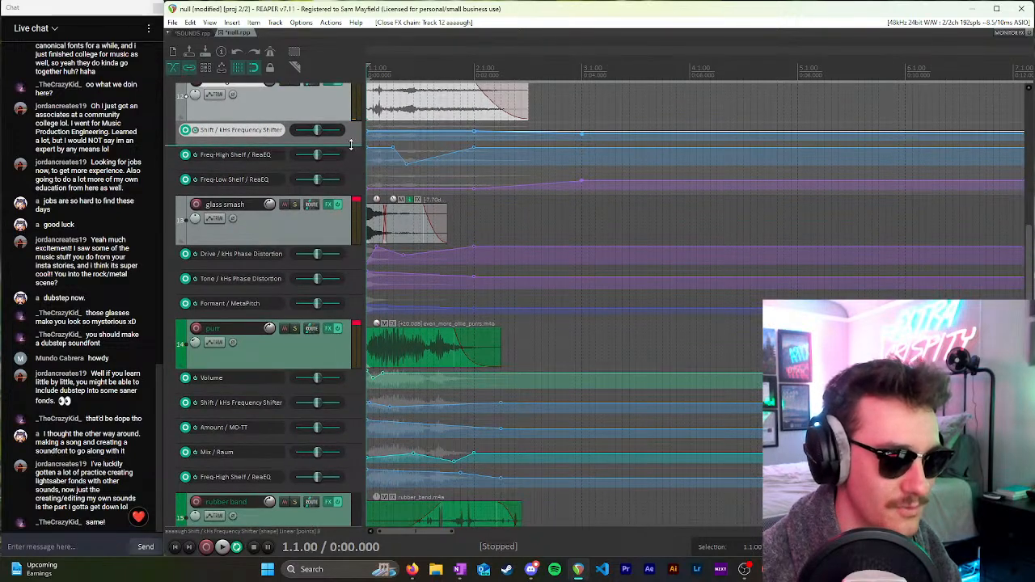
{"action": "left_click_drag", "start_coordinate": [351, 144], "coordinate": [324, 478]}
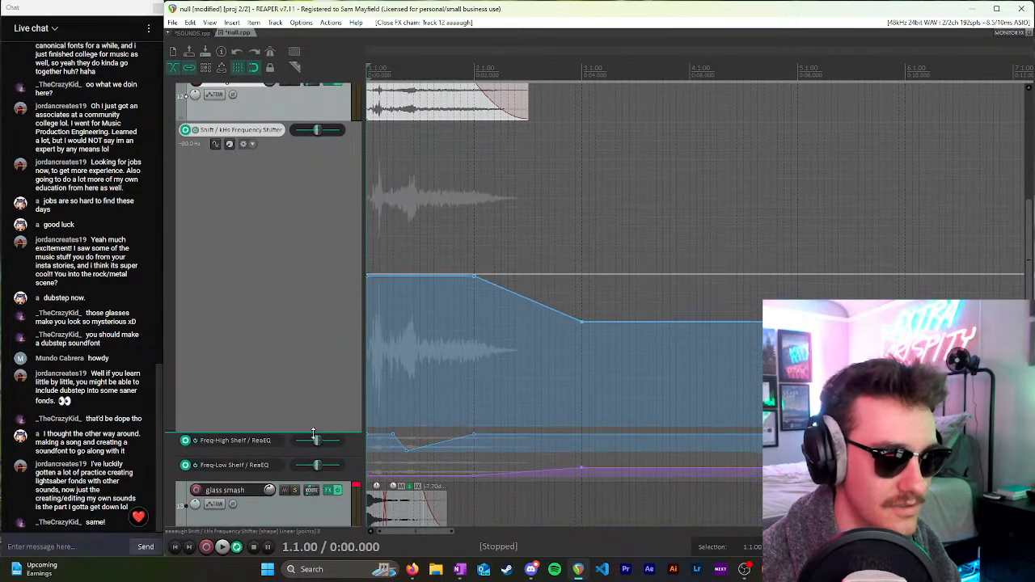
{"action": "mouse_move", "coordinate": [581, 355]}
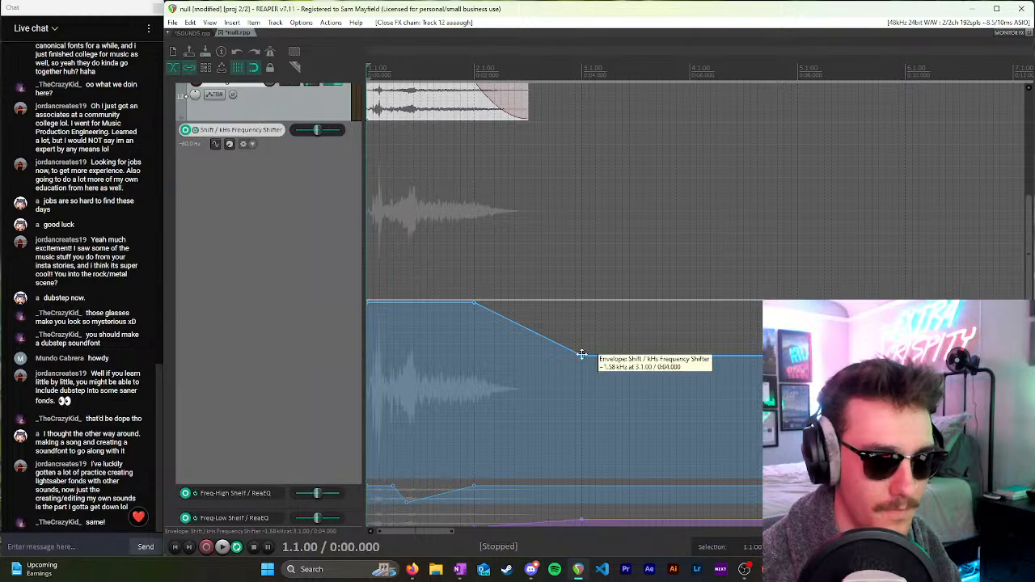
{"action": "left_click_drag", "start_coordinate": [582, 355], "coordinate": [583, 320]}
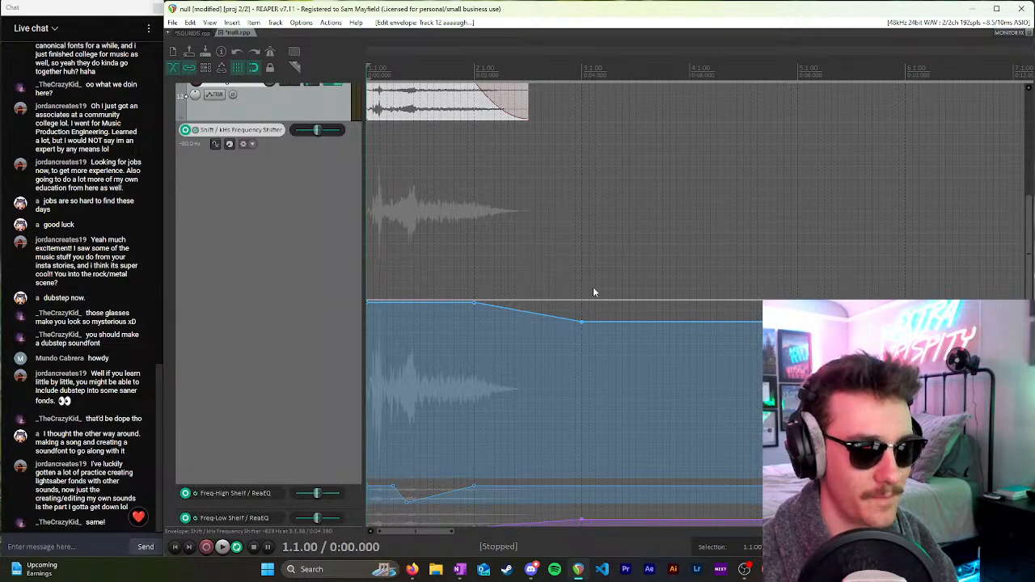
{"action": "mouse_move", "coordinate": [584, 323]}
{"action": "left_click_drag", "start_coordinate": [585, 324], "coordinate": [583, 324]}
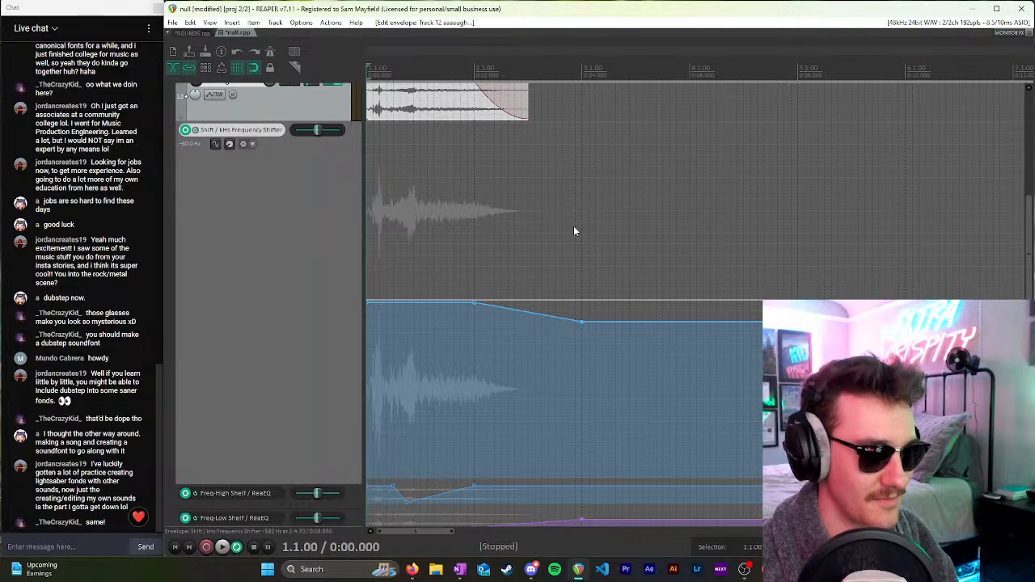
Step: Raise the Shift envelope point at 3.1.00 to -137 Hz, auditioning the drop before and after the change
{"action": "key", "text": "space"}
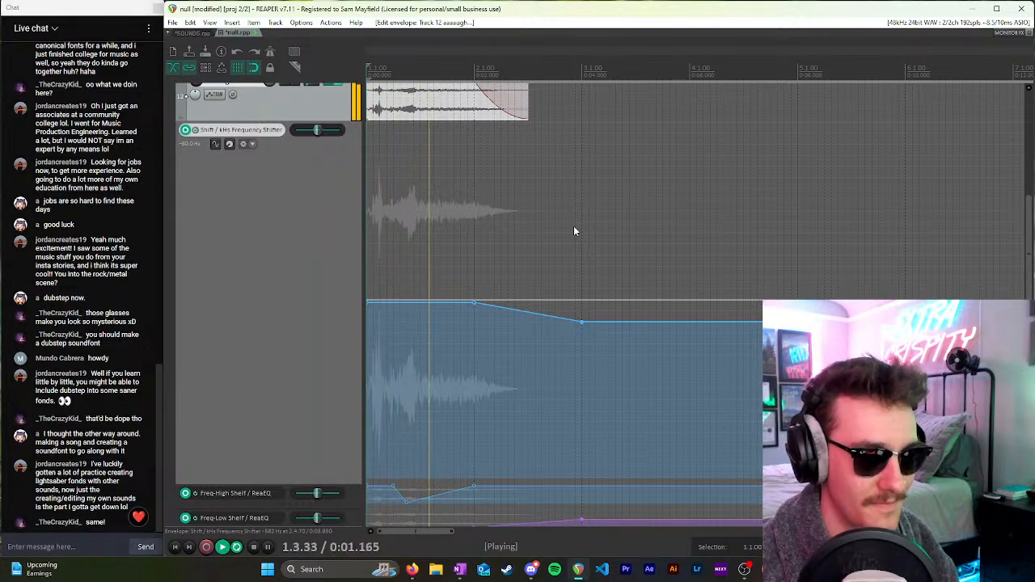
{"action": "key", "text": "space"}
{"action": "mouse_move", "coordinate": [583, 322]}
{"action": "left_mouse_down"}
{"action": "mouse_move", "coordinate": [586, 295]}
{"action": "mouse_move", "coordinate": [581, 305]}
{"action": "left_mouse_up"}
{"action": "key", "text": "space"}
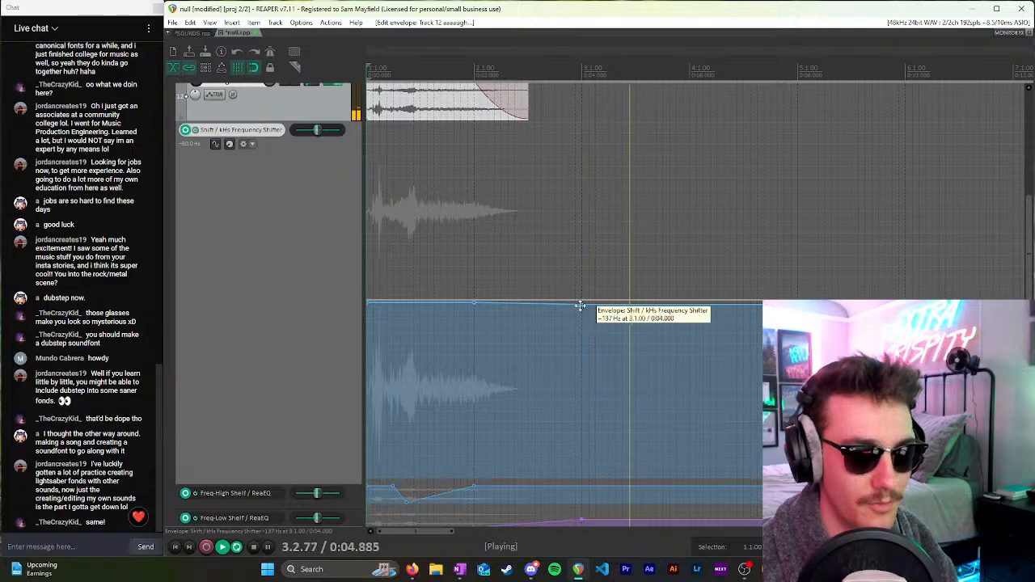
{"action": "key", "text": "space"}
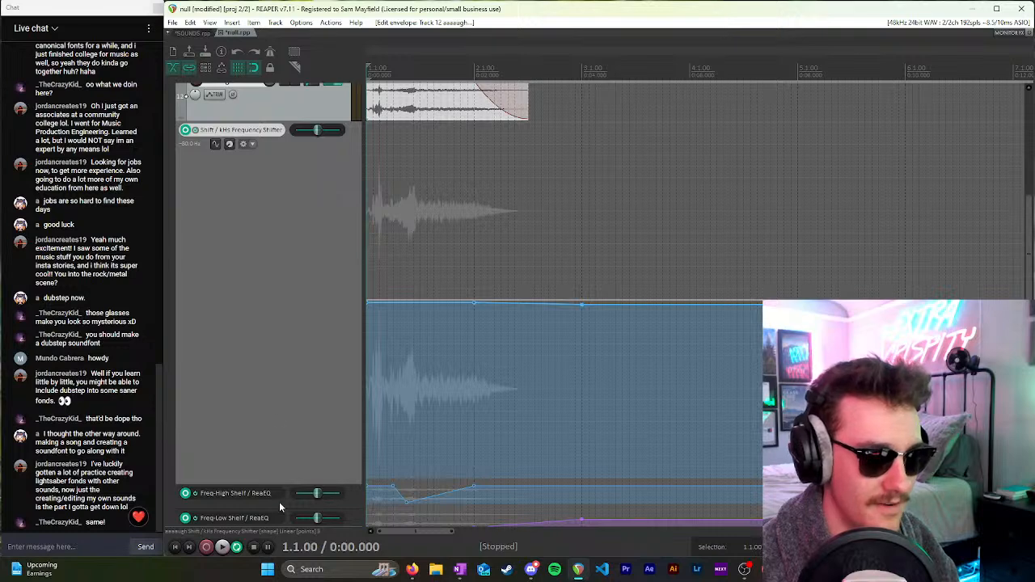
Step: Return the Shift envelope lane to its compact height and play the poweron layers together from the start
{"action": "scroll", "coordinate": [327, 359], "scroll_direction": "down", "scroll_amount": 2}
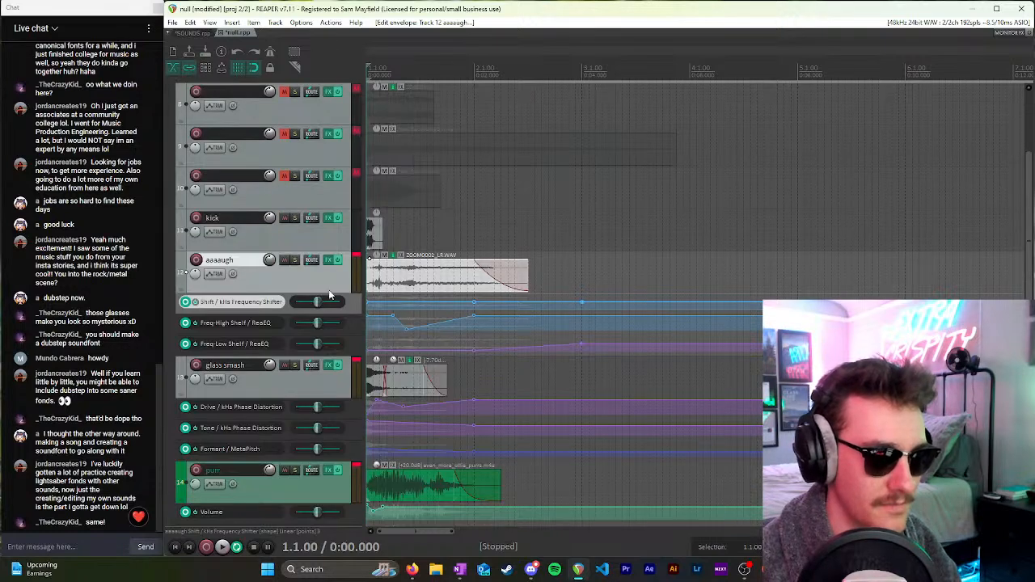
{"action": "key", "text": "space"}
{"action": "scroll", "coordinate": [453, 231], "scroll_direction": "up", "scroll_amount": 3}
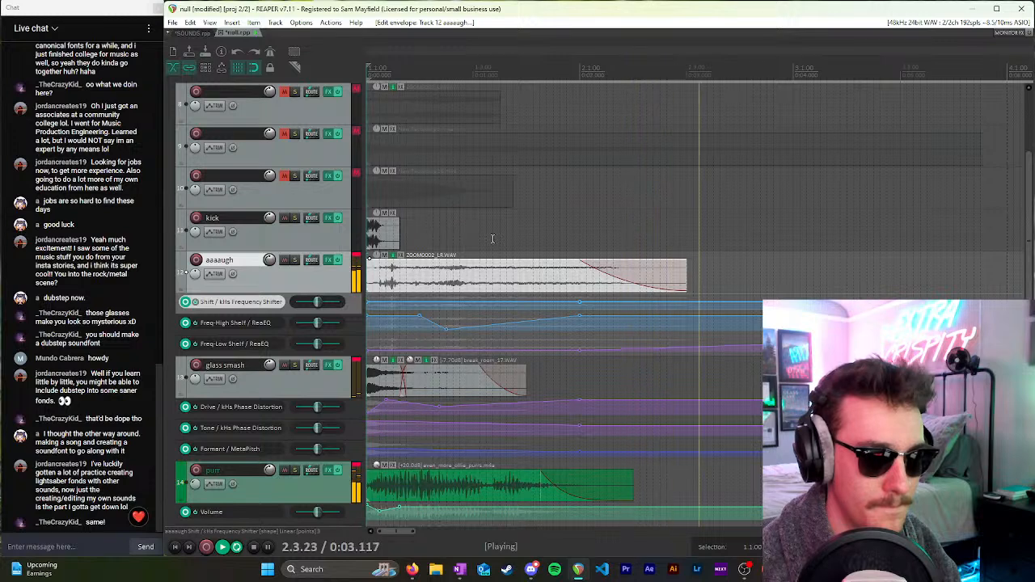
{"action": "key", "text": "space"}
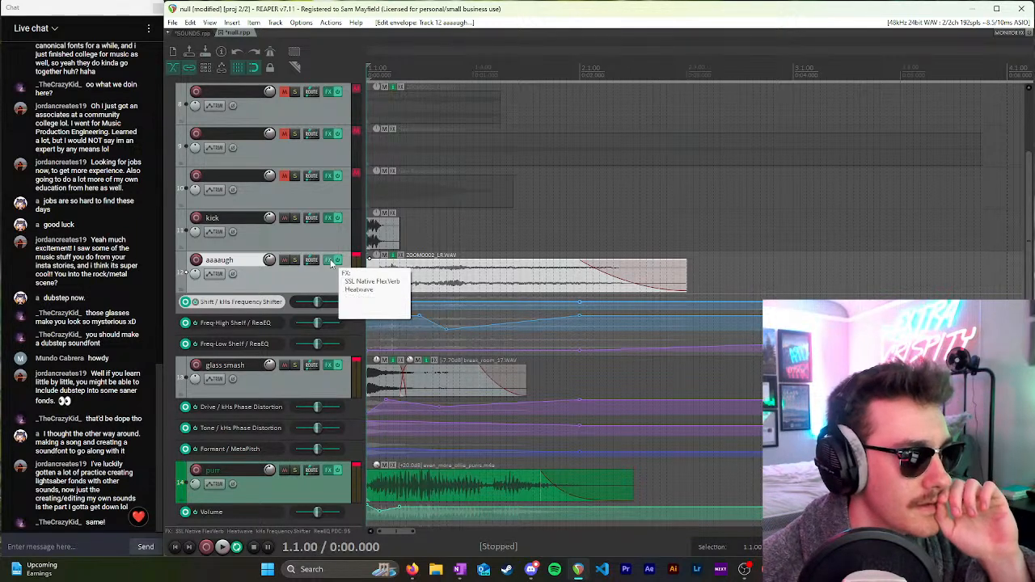
Step: Open the aaaaugh track's FX chain and move its window closer to the track's audio item
{"action": "left_click", "coordinate": [332, 261]}
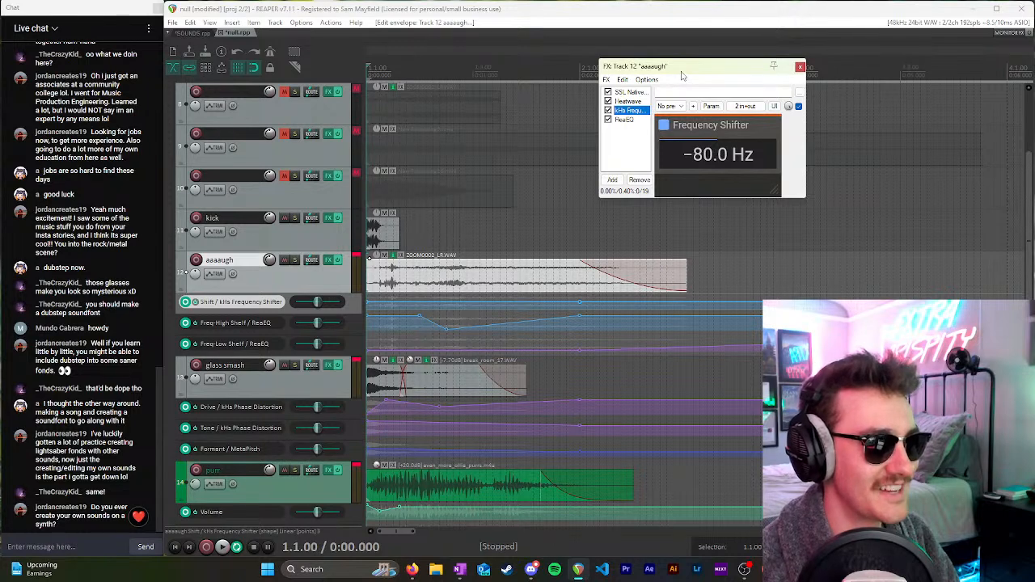
{"action": "left_click_drag", "start_coordinate": [682, 73], "coordinate": [631, 110]}
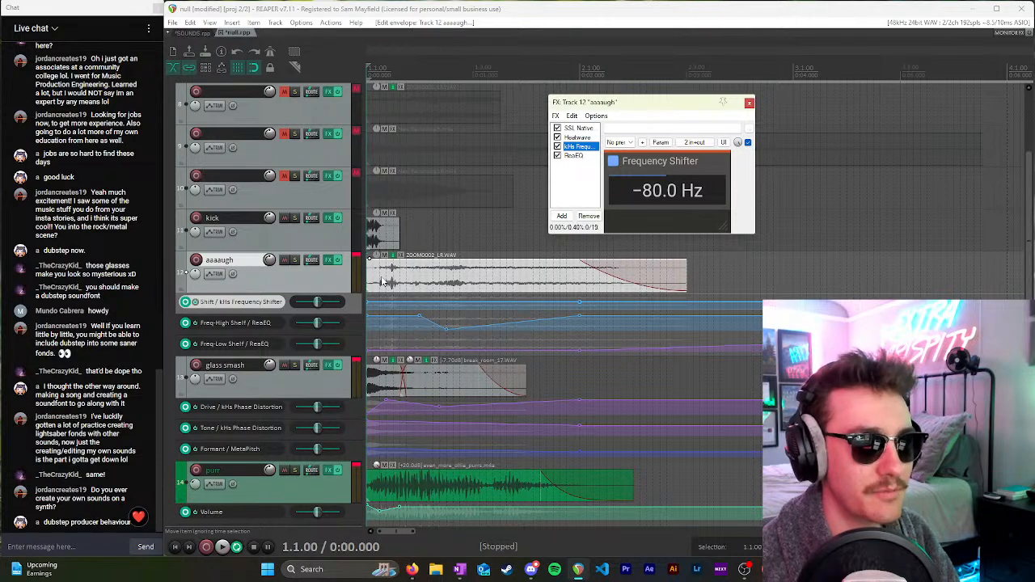
{"action": "left_click", "coordinate": [333, 245]}
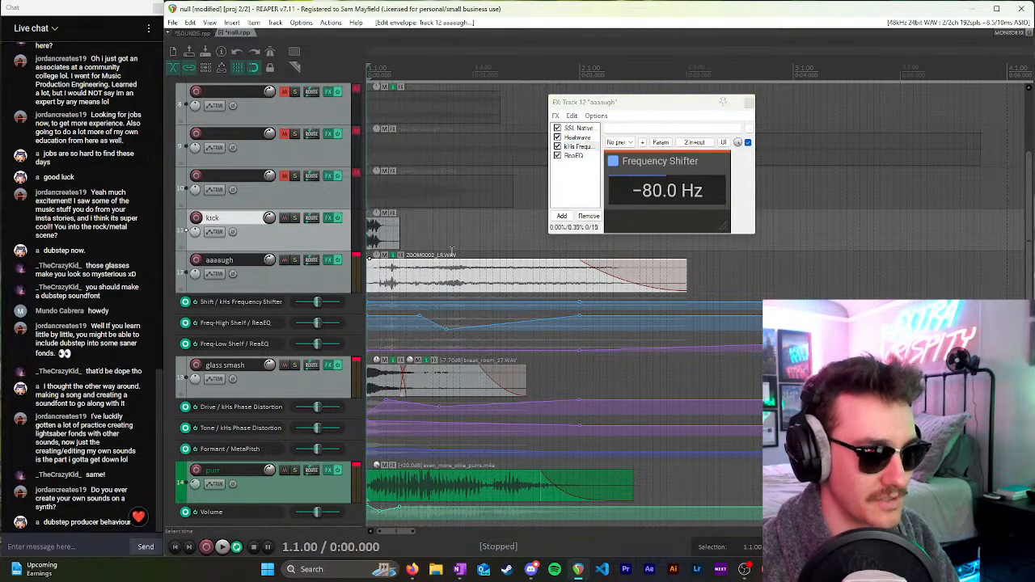
{"action": "scroll", "coordinate": [446, 238], "scroll_direction": "down", "scroll_amount": 3}
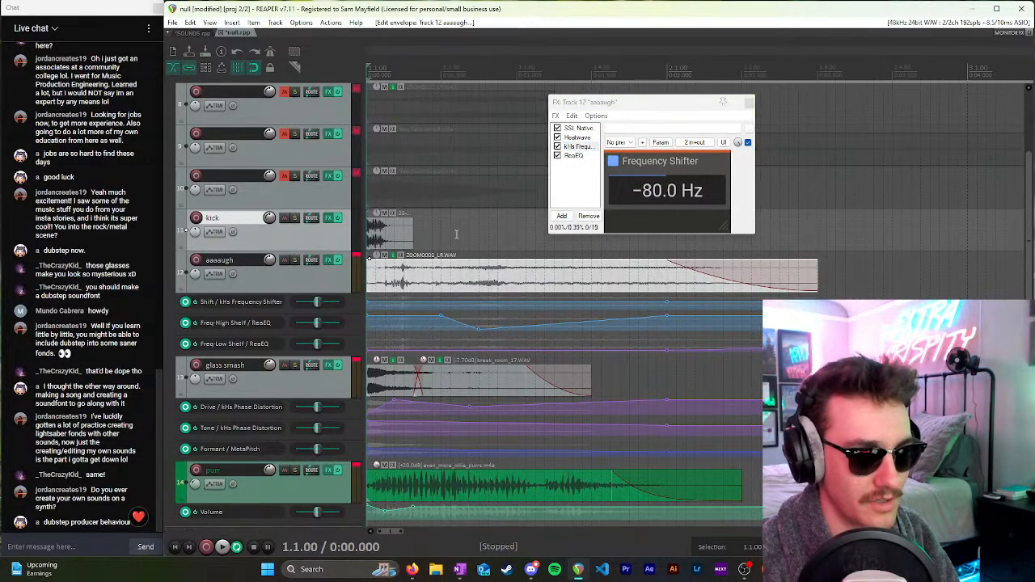
{"action": "left_click", "coordinate": [327, 274]}
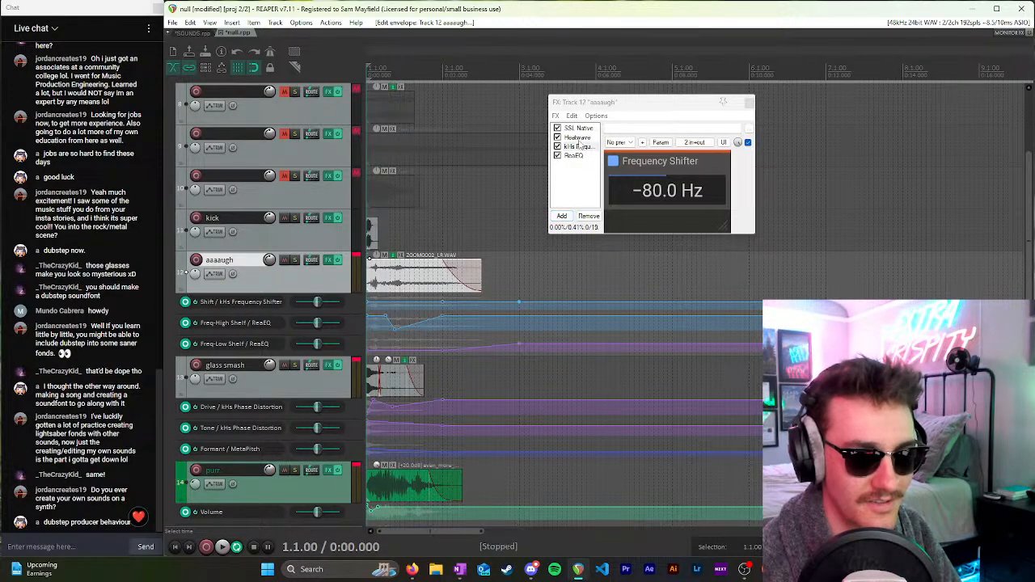
Step: Browse the unfiltered plug-in list for another effect for aaaaugh and close it without adding one
{"action": "left_click", "coordinate": [562, 216]}
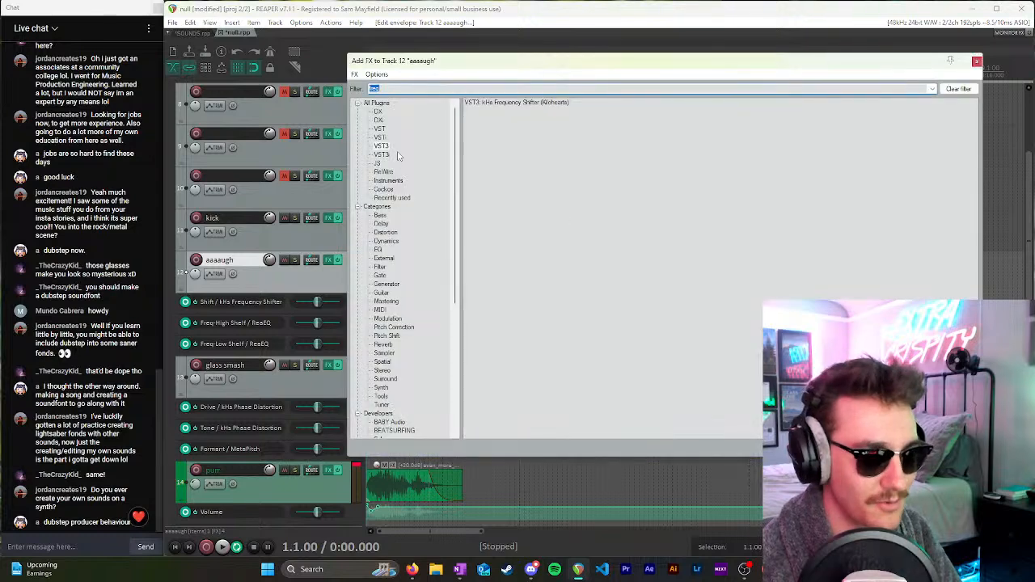
{"action": "key", "text": "BackSpace"}
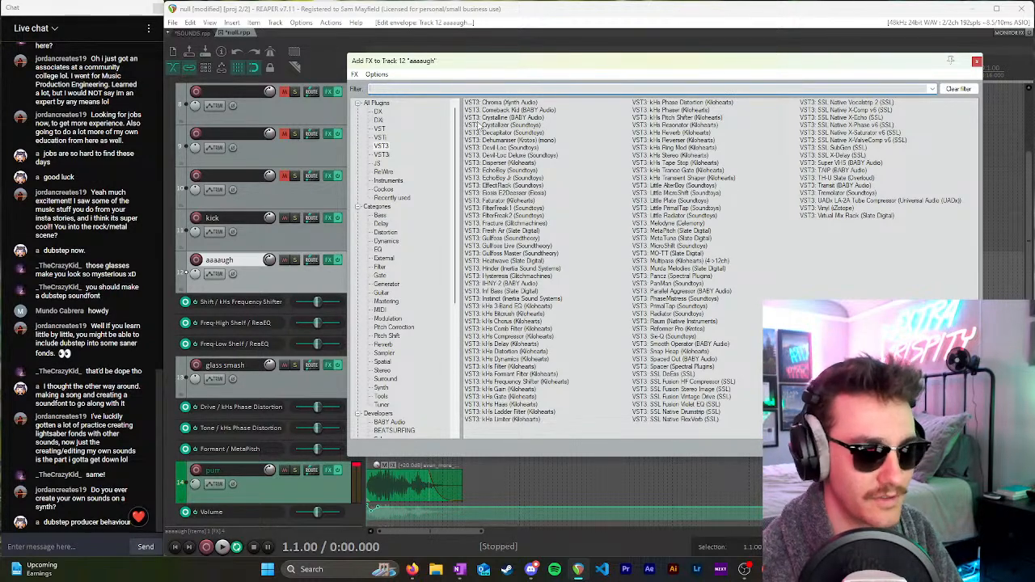
{"action": "left_click", "coordinate": [977, 61]}
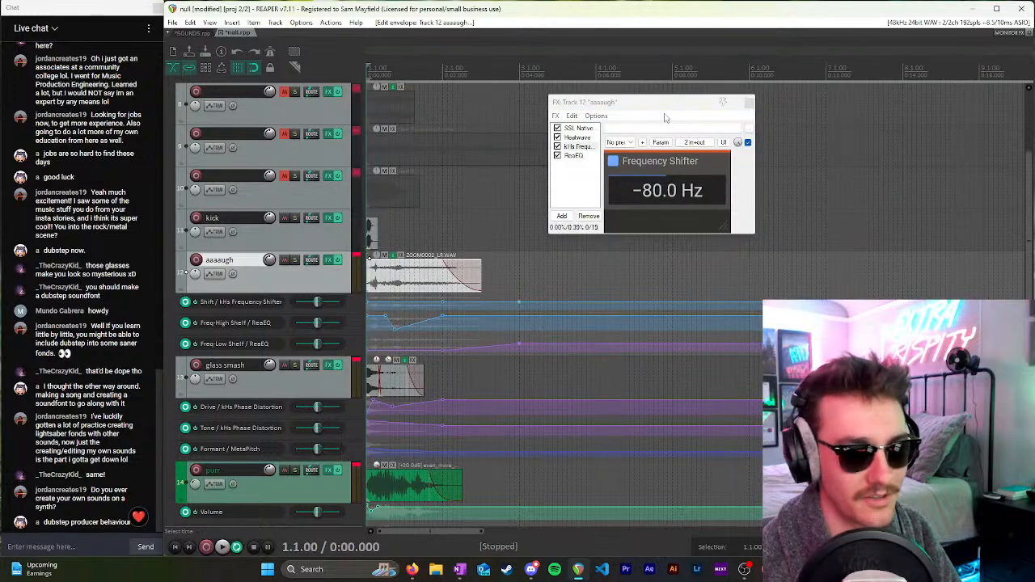
Step: Review the FlexVerb and Heatwave settings in the aaaaugh FX chain and play the layers together
{"action": "left_click", "coordinate": [578, 128]}
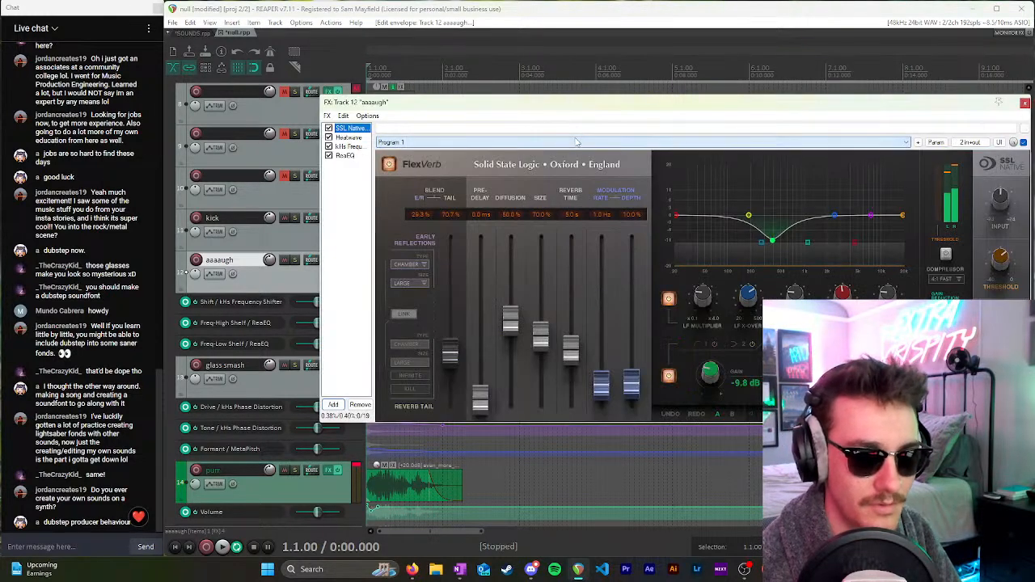
{"action": "left_click", "coordinate": [348, 137]}
{"action": "left_click_drag", "start_coordinate": [472, 113], "coordinate": [754, 126]}
{"action": "key", "text": "space"}
{"action": "key", "text": "space"}
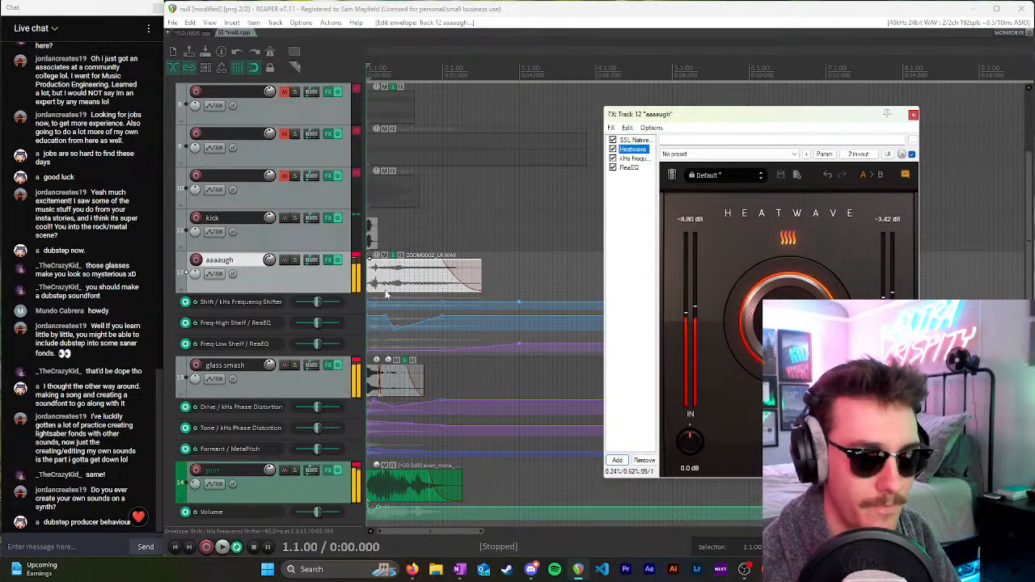
Step: Solo the aaaaugh track and audition it repeatedly, comparing Heatwave with its Drive turned down and turned up
{"action": "left_click", "coordinate": [294, 260]}
{"action": "key", "text": "space"}
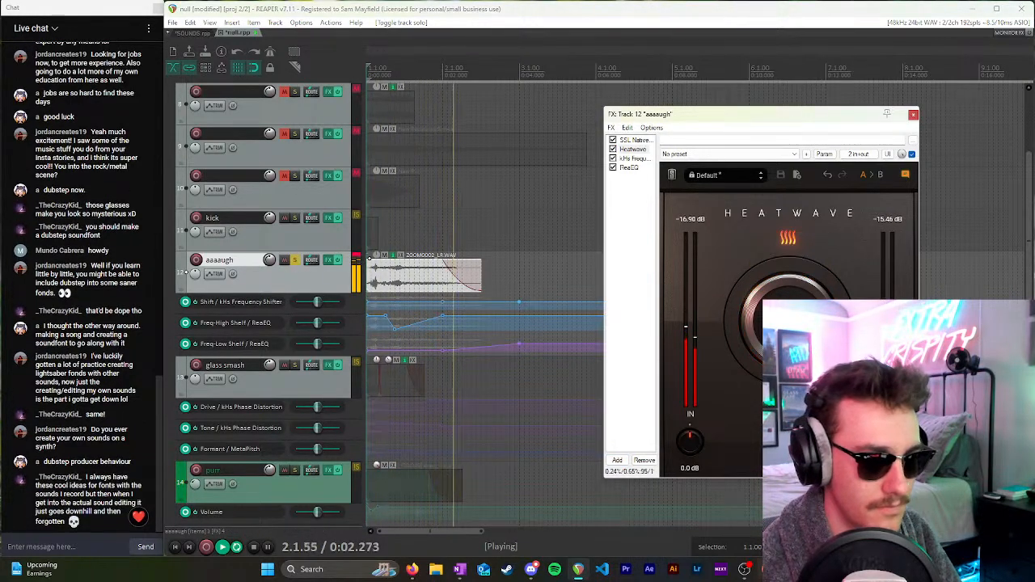
{"action": "key", "text": "space"}
{"action": "key", "text": "super+d"}
{"action": "key", "text": "super+d"}
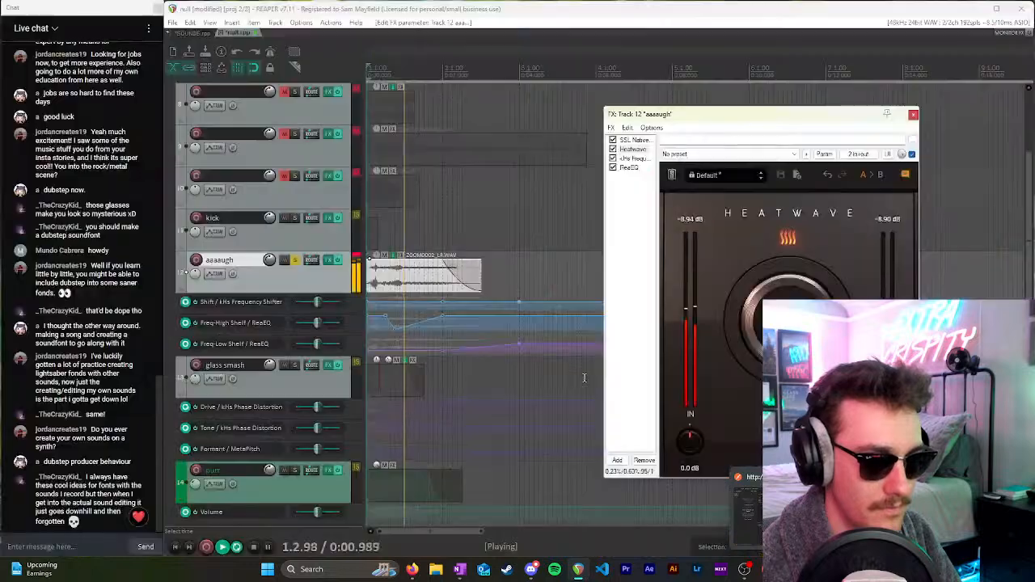
{"action": "key", "text": "space"}
{"action": "key", "text": "space"}
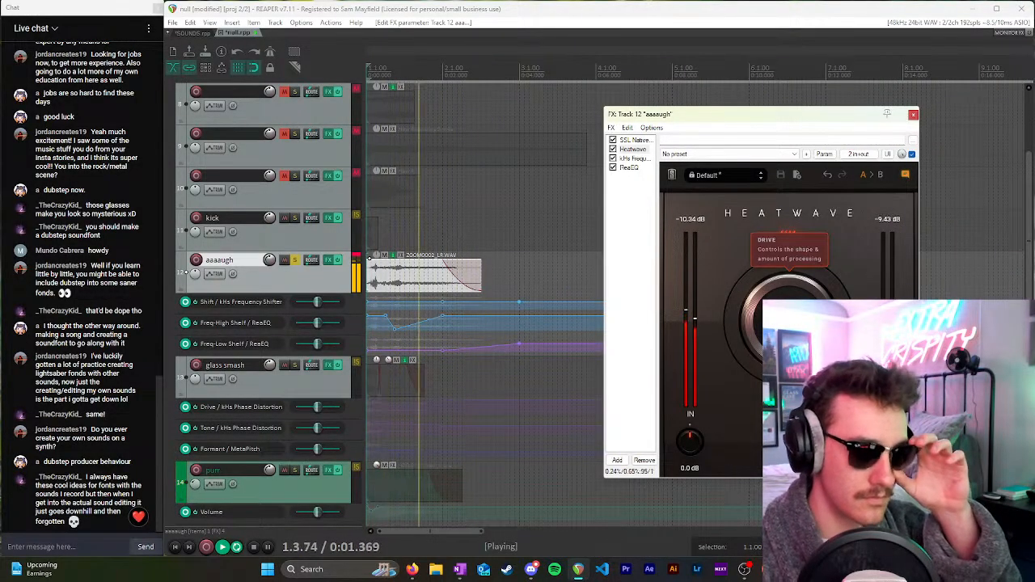
{"action": "key", "text": "space"}
{"action": "key", "text": "space"}
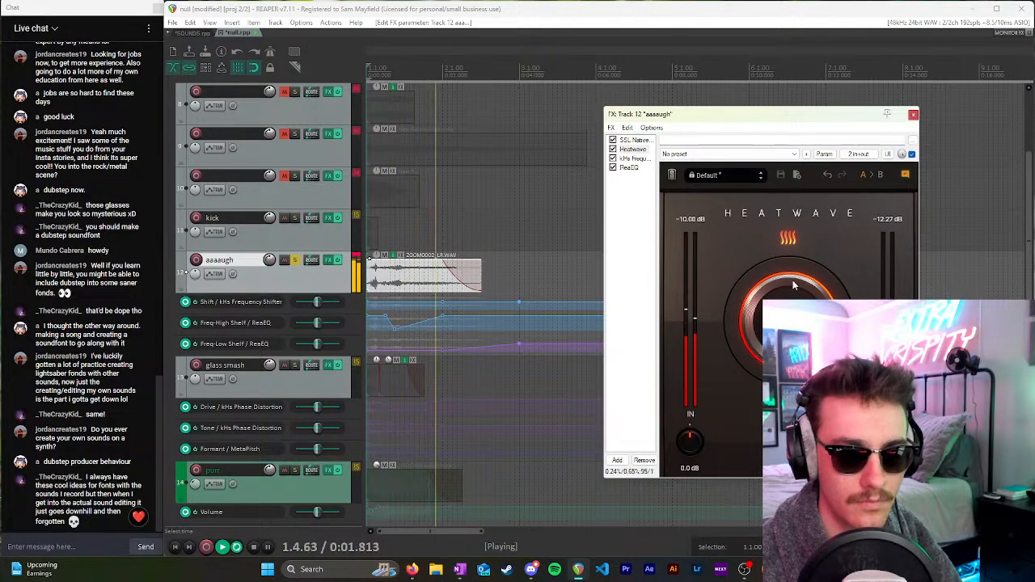
{"action": "key", "text": "space"}
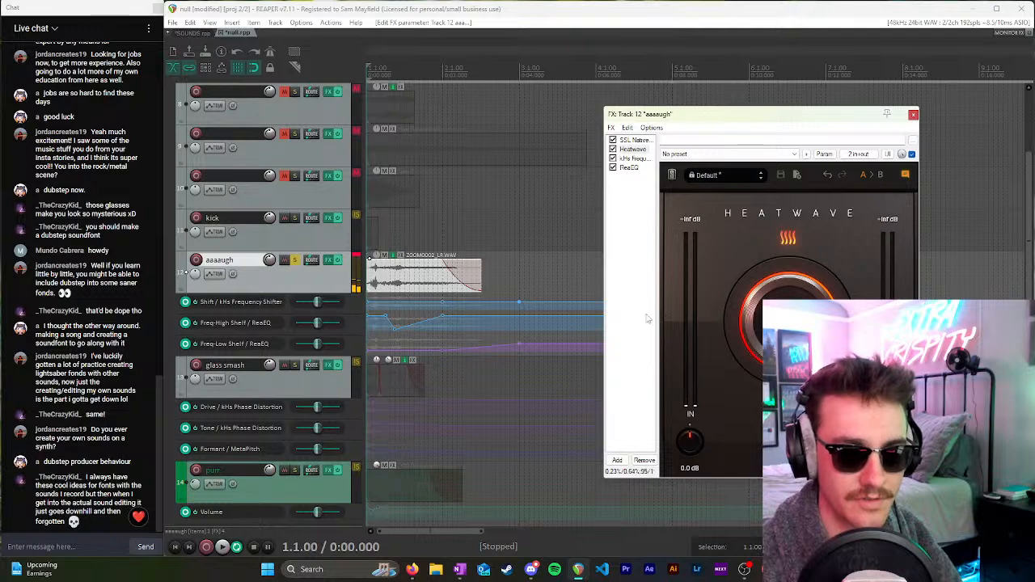
Step: Add kHs Phase Distortion to the end of the aaaaugh FX chain and move its window nearer the track
{"action": "left_click", "coordinate": [618, 460]}
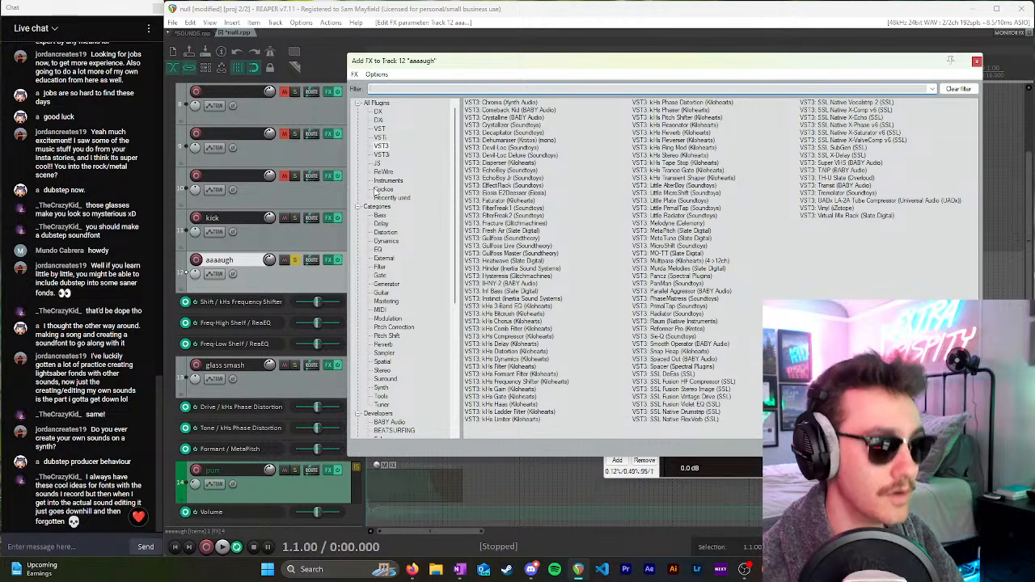
{"action": "type", "text": "phase"}
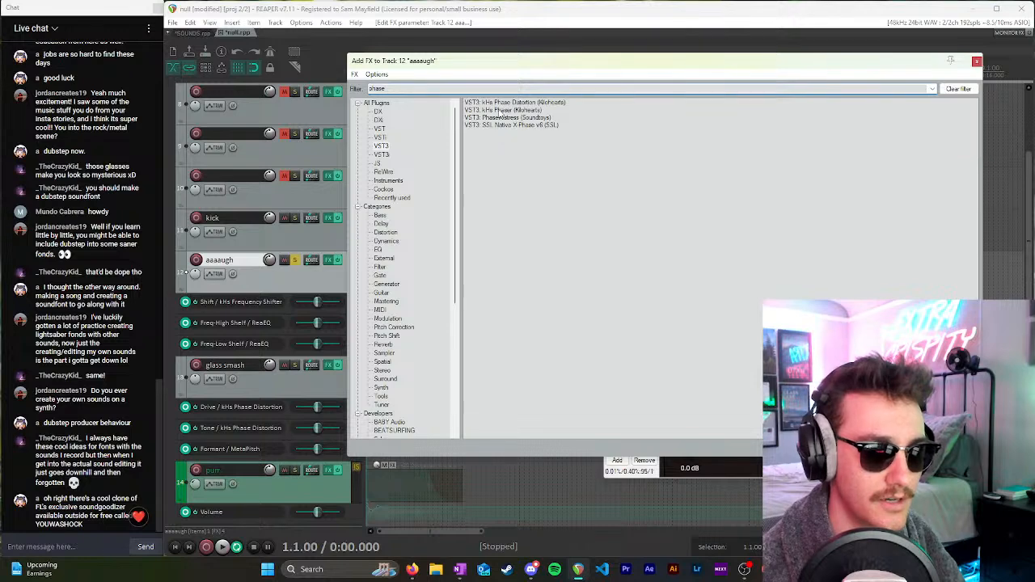
{"action": "double_click", "coordinate": [502, 102]}
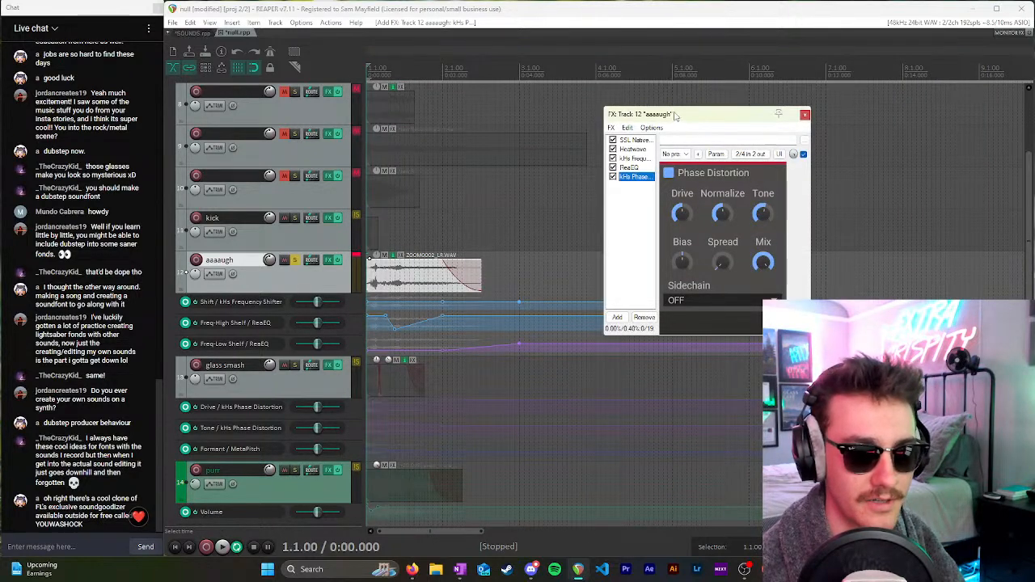
{"action": "left_click_drag", "start_coordinate": [676, 115], "coordinate": [579, 91]}
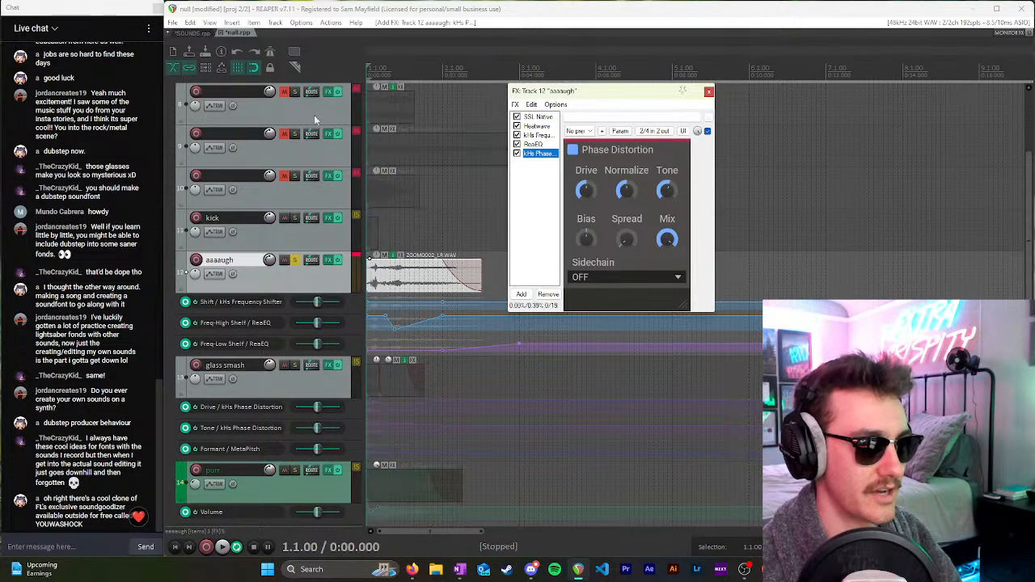
Step: Deselect the ZOOM0002_LR.WAV item, save the project and place the edit cursor at 1.2.75
{"action": "left_click", "coordinate": [478, 235]}
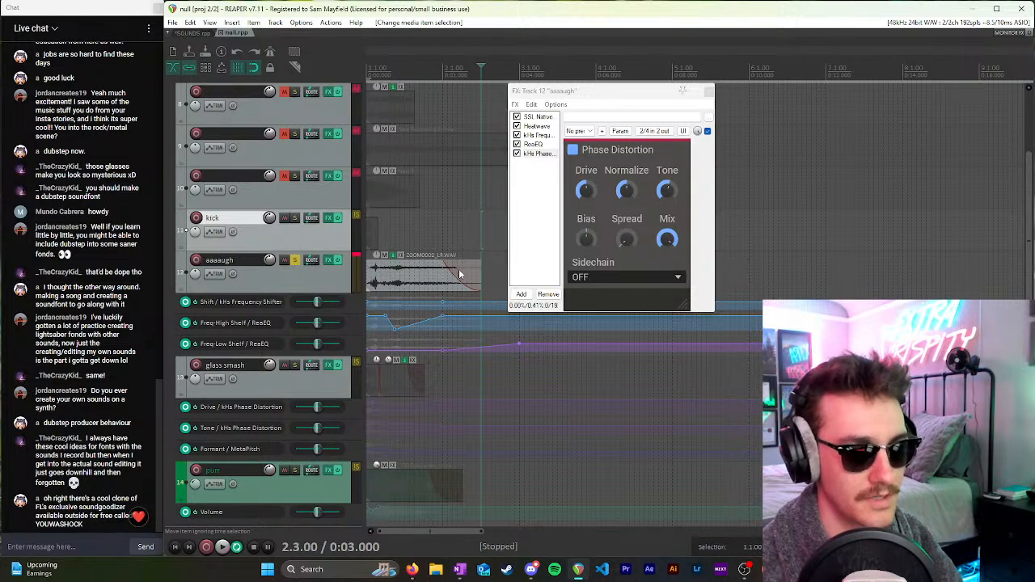
{"action": "left_click", "coordinate": [398, 234]}
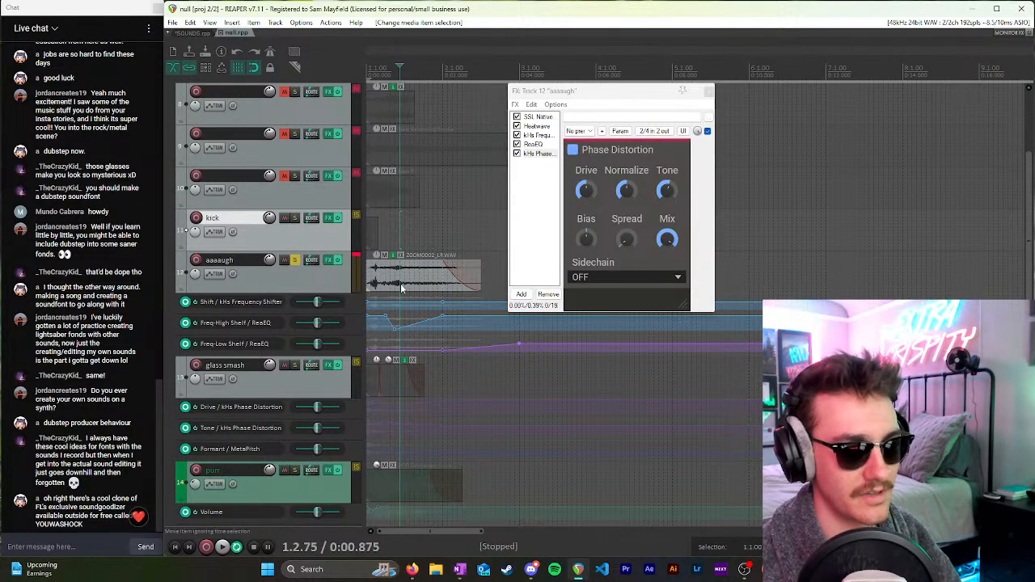
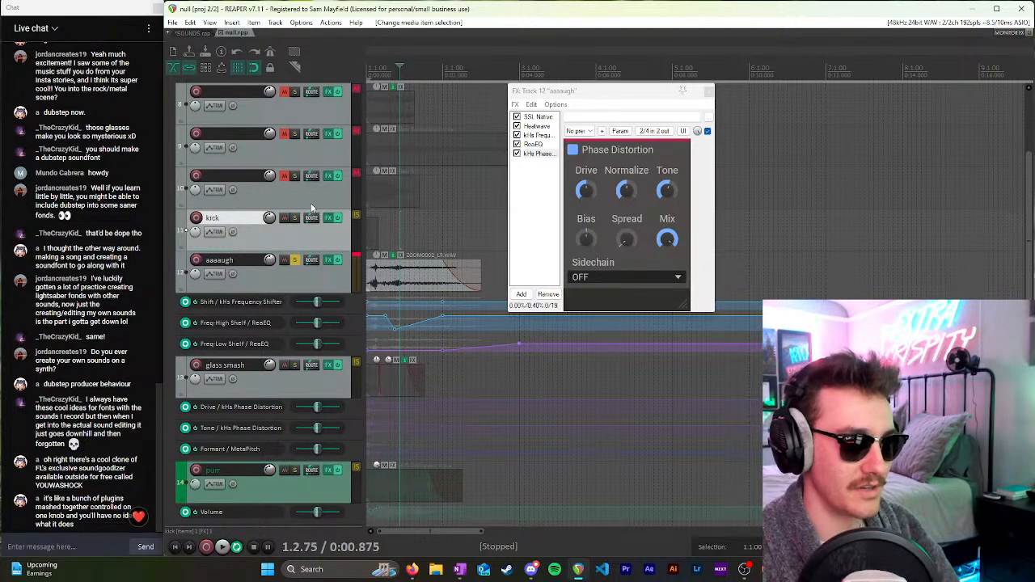
{"action": "left_click", "coordinate": [335, 192]}
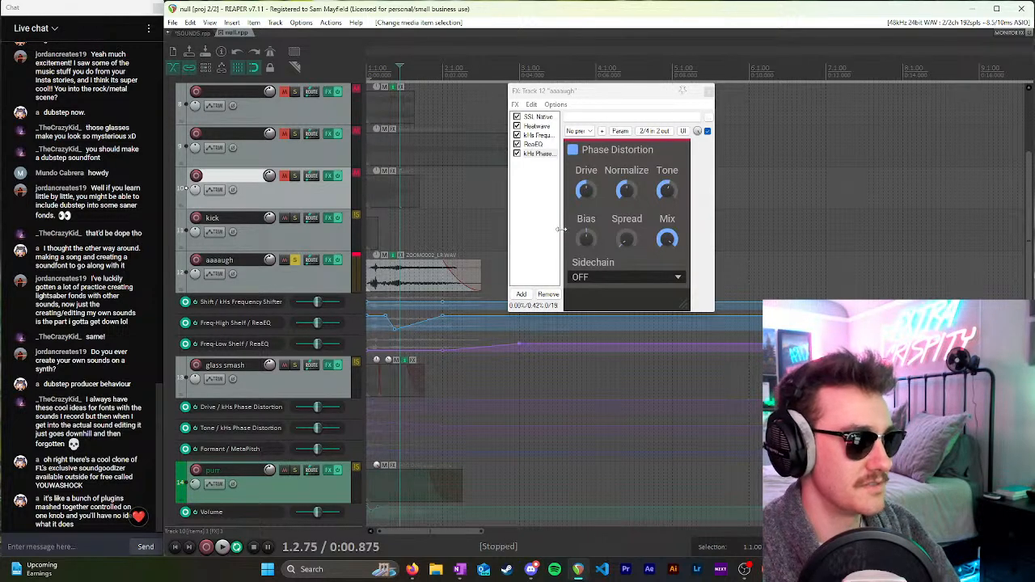
Step: Review the SSL FlexVerb and ReaEQ settings in the aaaaugh FX chain and close the chain's window
{"action": "left_click", "coordinate": [538, 117]}
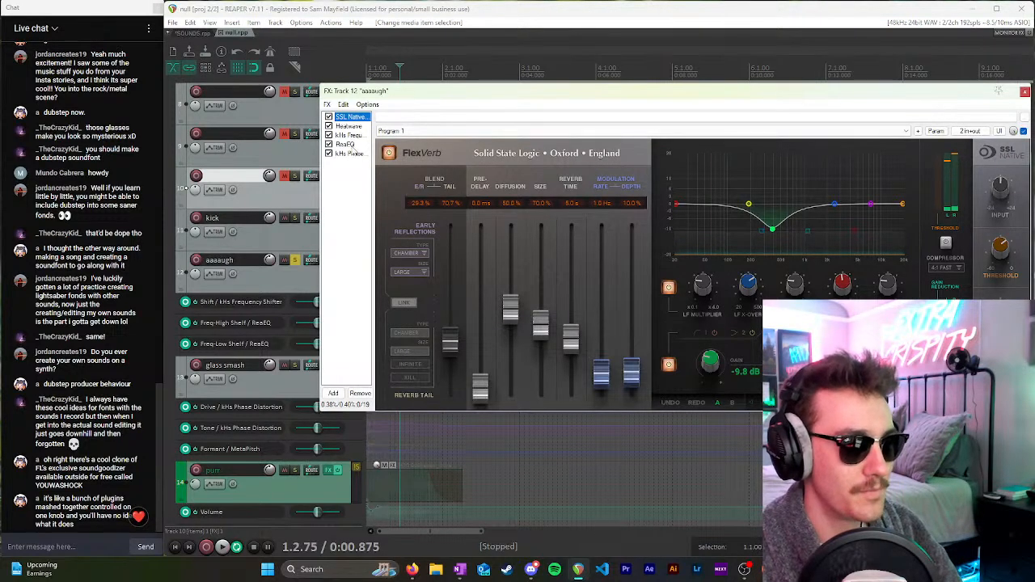
{"action": "left_click", "coordinate": [347, 144]}
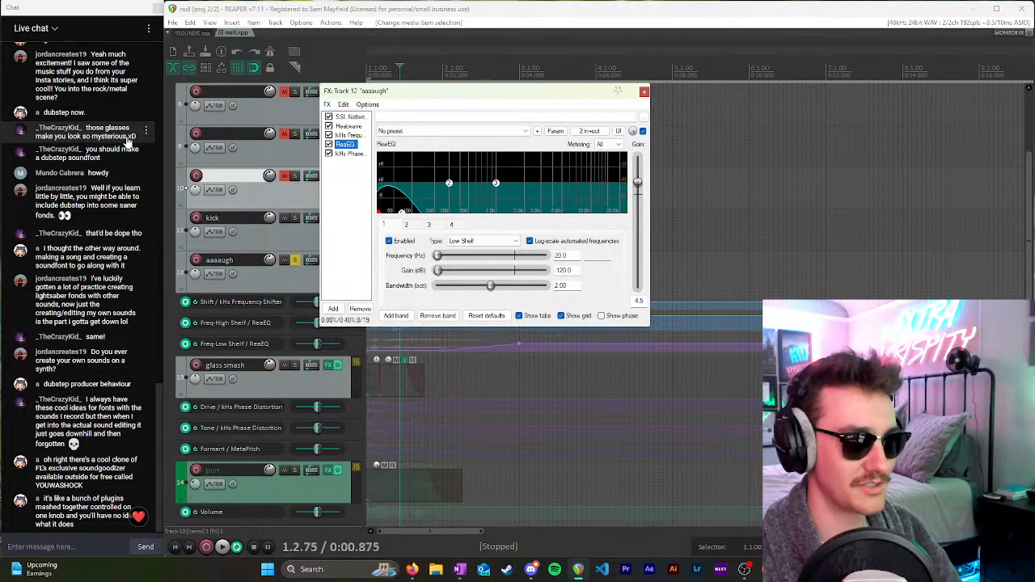
{"action": "left_click", "coordinate": [351, 195]}
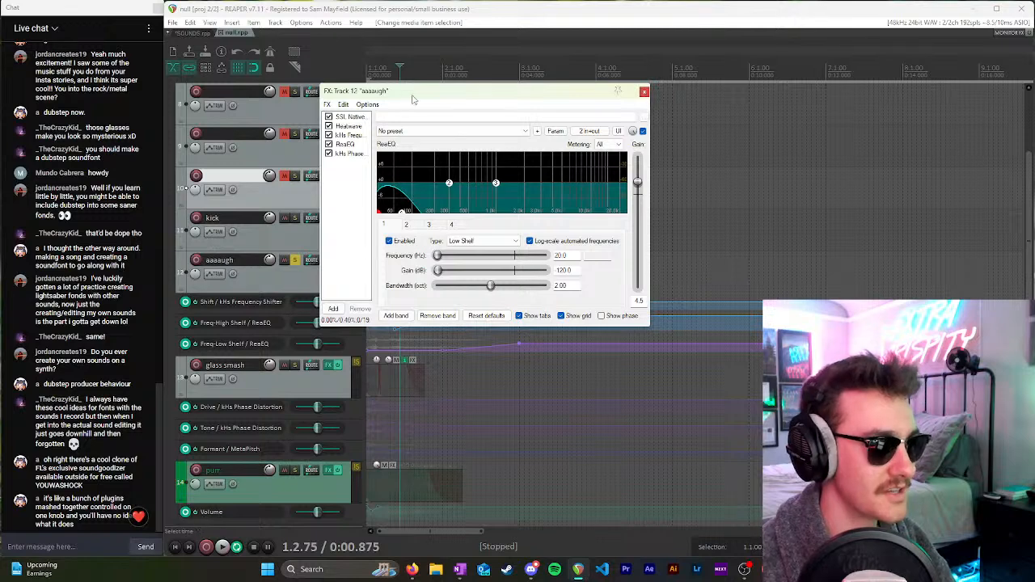
{"action": "left_click", "coordinate": [645, 91]}
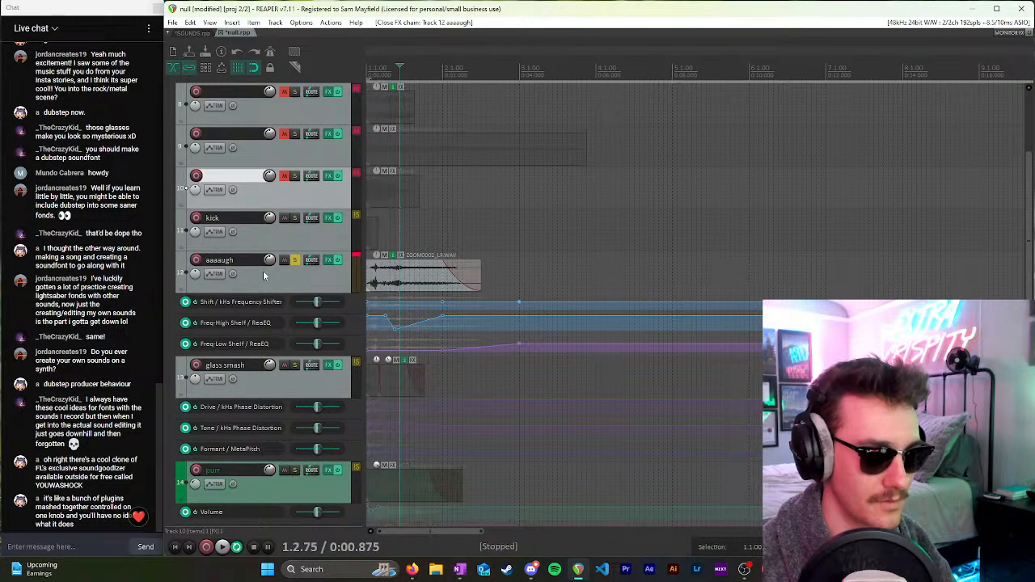
Step: Reopen the aaaaugh FX chain at kHs Phase Distortion, move its window clear of the waveform and return the edit cursor to the project start
{"action": "left_click", "coordinate": [331, 260]}
{"action": "left_click", "coordinate": [349, 154]}
{"action": "left_click_drag", "start_coordinate": [438, 93], "coordinate": [661, 125]}
{"action": "left_click", "coordinate": [367, 68]}
Step: Audition the soloed aaaaugh track several times from the start with Phase Distortion active
{"action": "key", "text": "space"}
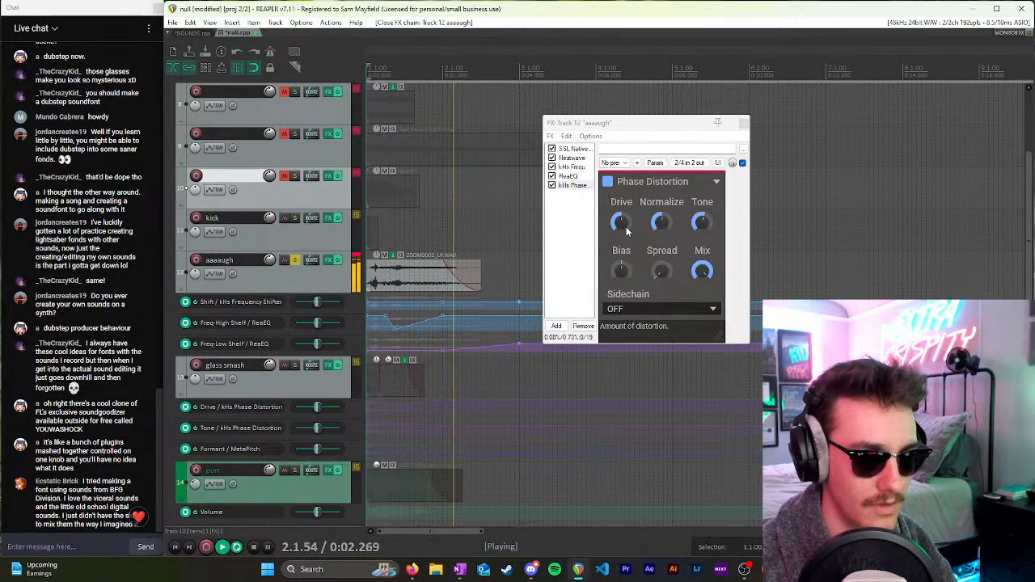
{"action": "key", "text": "space"}
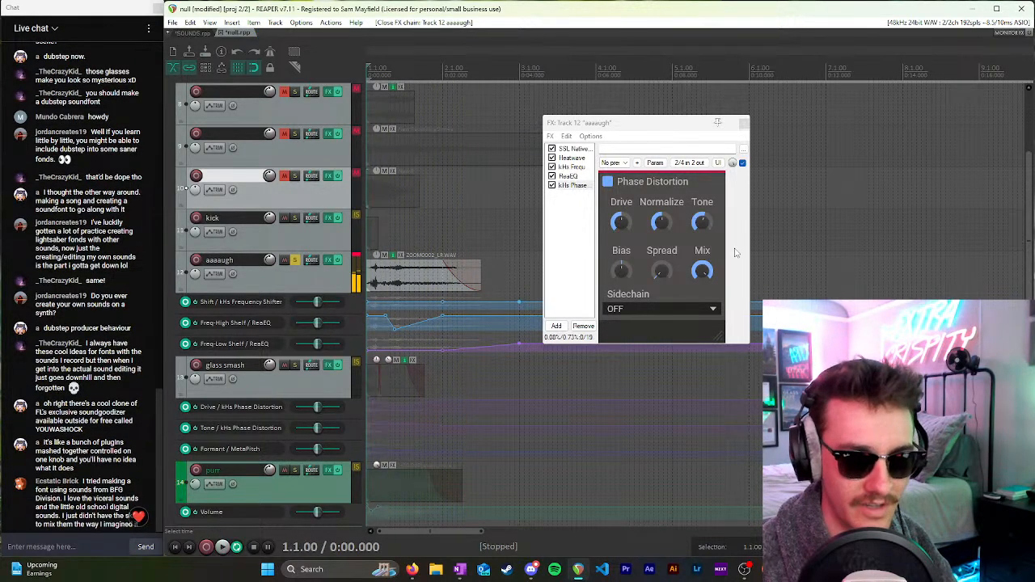
{"action": "key", "text": "space"}
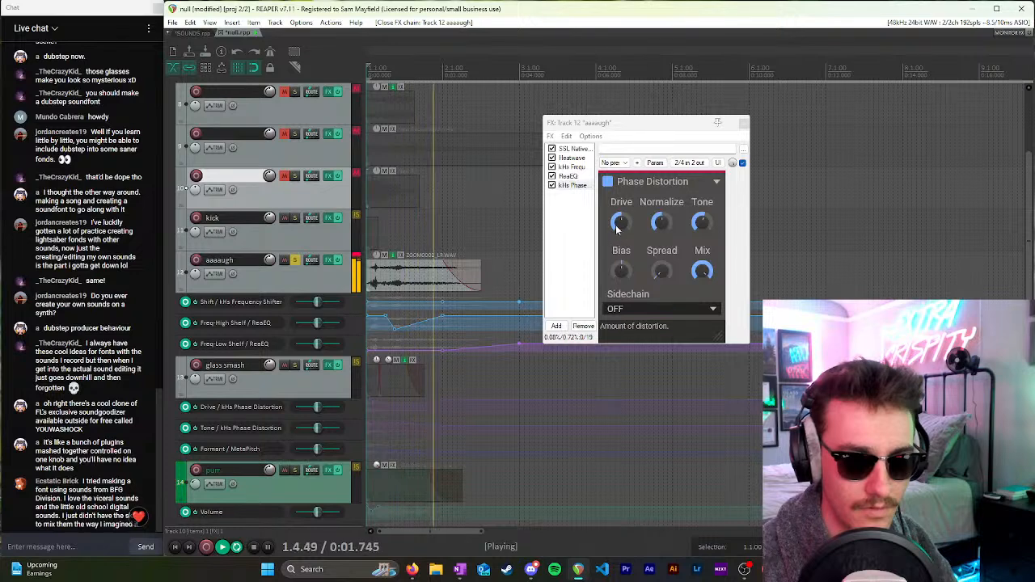
{"action": "key", "text": "space"}
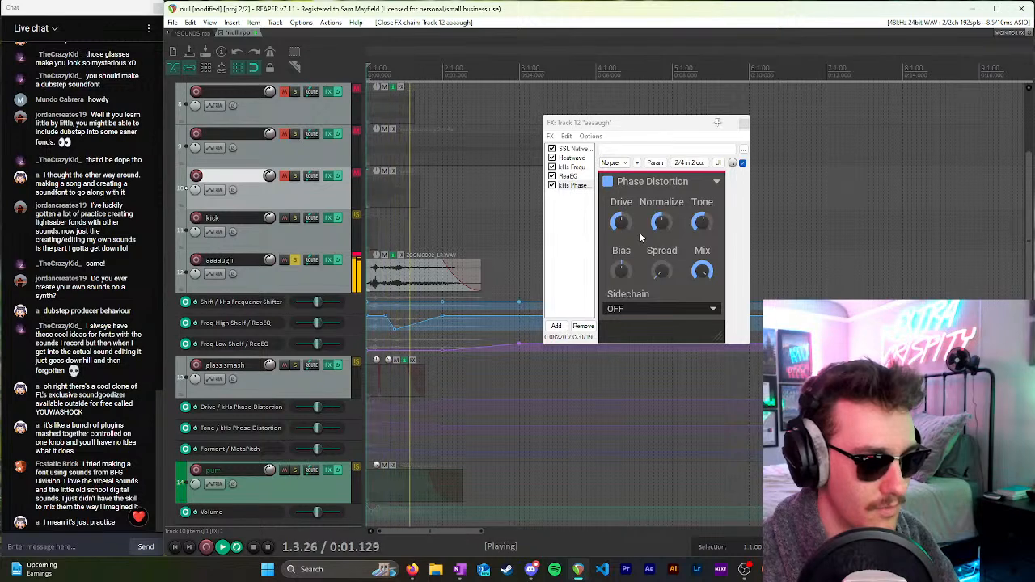
{"action": "key", "text": "space"}
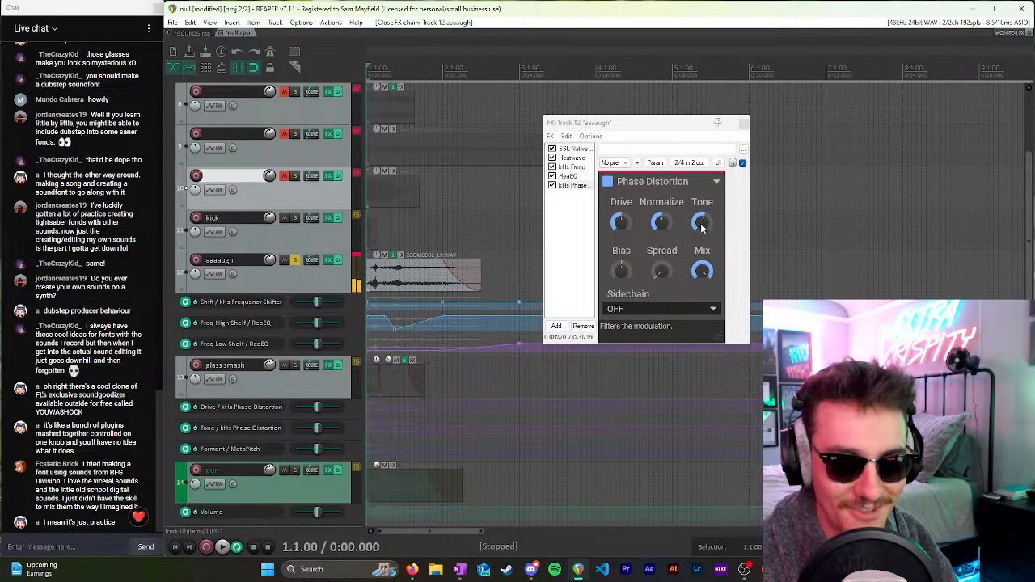
Step: Adjust the Tone of Phase Distortion on the aaaaugh track and replay the sound to judge it
{"action": "left_click_drag", "start_coordinate": [702, 227], "coordinate": [702, 190]}
{"action": "left_click_drag", "start_coordinate": [702, 227], "coordinate": [701, 229]}
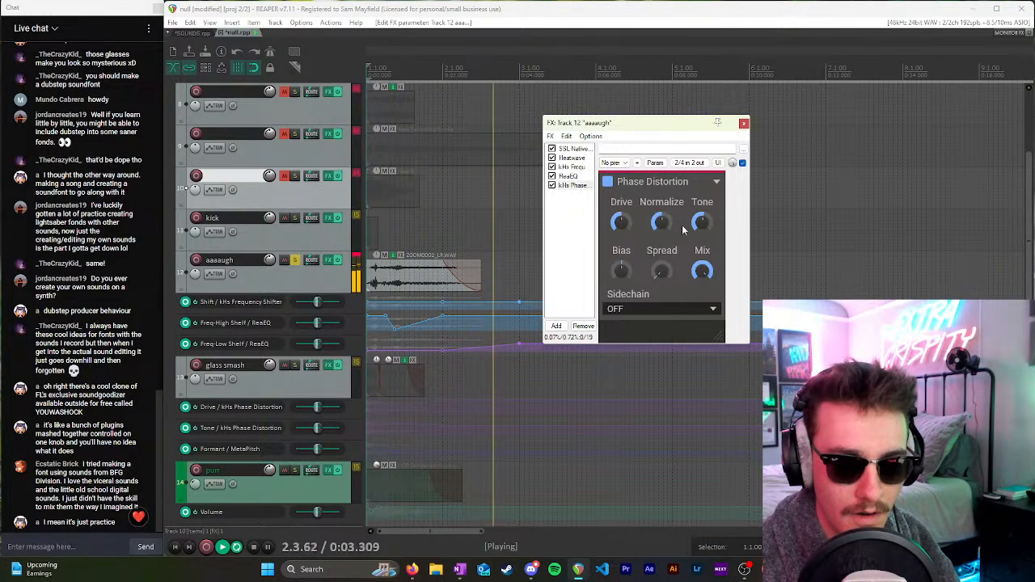
{"action": "key", "text": "space"}
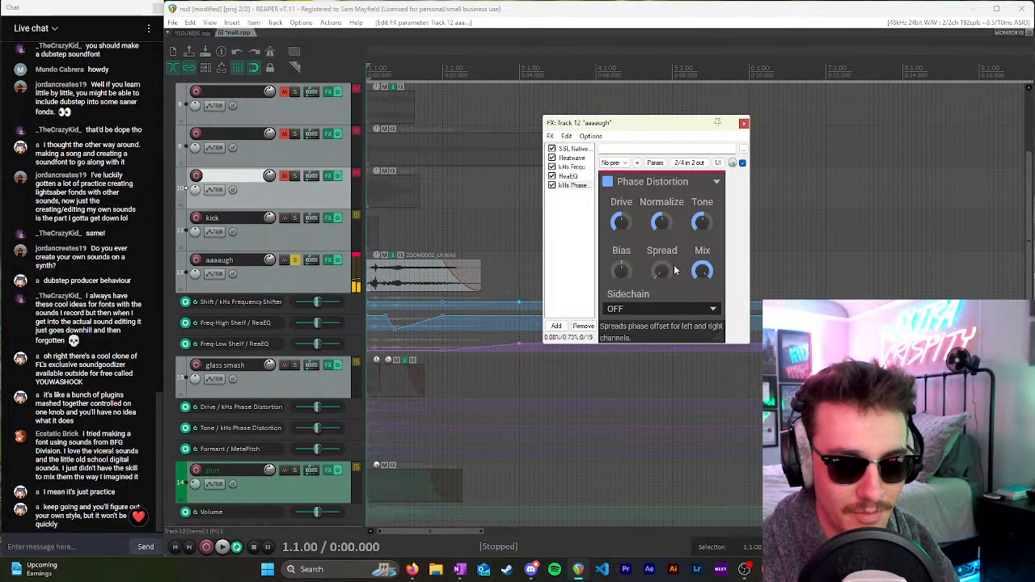
{"action": "key", "text": "space"}
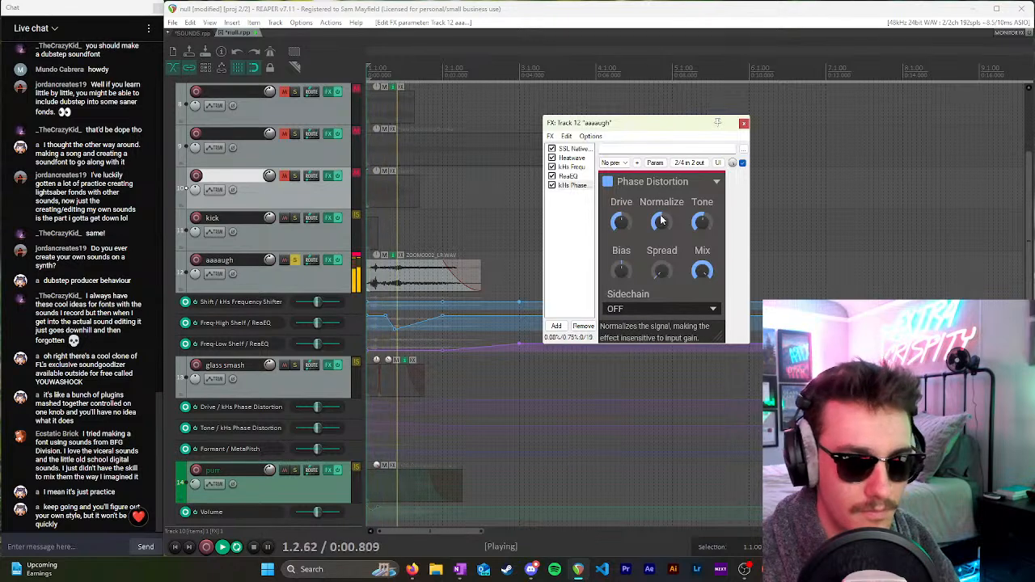
Step: Audition Phase Distortion with Normalize at its maximum, then set Normalize to 52 %
{"action": "left_click", "coordinate": [661, 227]}
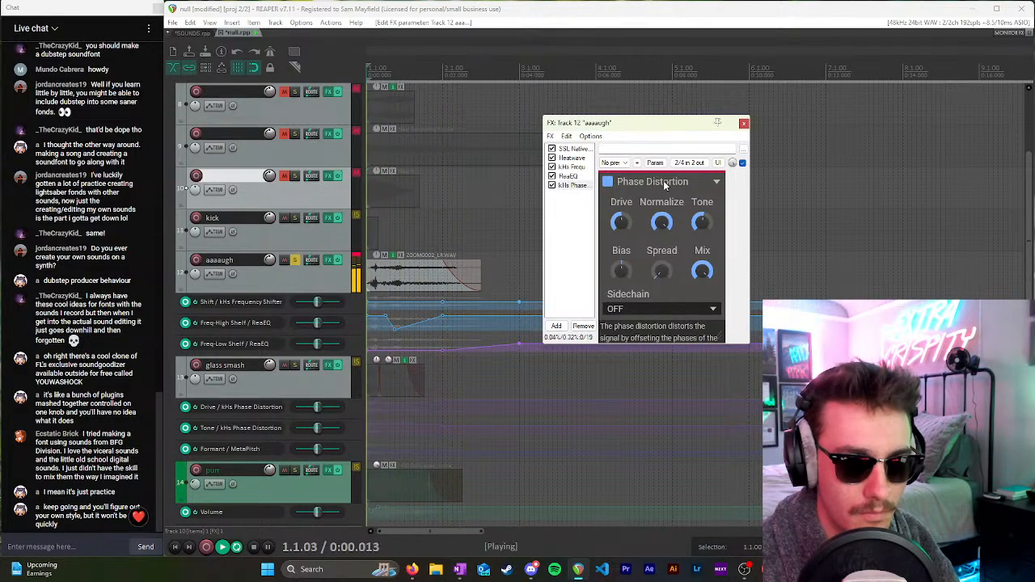
{"action": "key", "text": "space"}
{"action": "key", "text": "space"}
{"action": "key", "text": "space"}
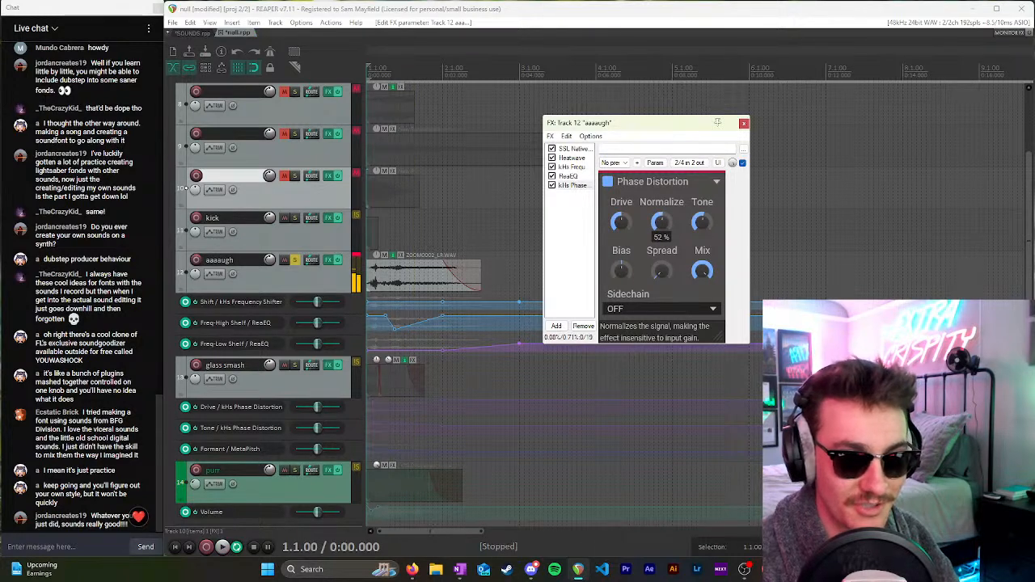
Step: Raise the Drive of Phase Distortion and play the soloed aaaaugh track again
{"action": "key", "text": "space"}
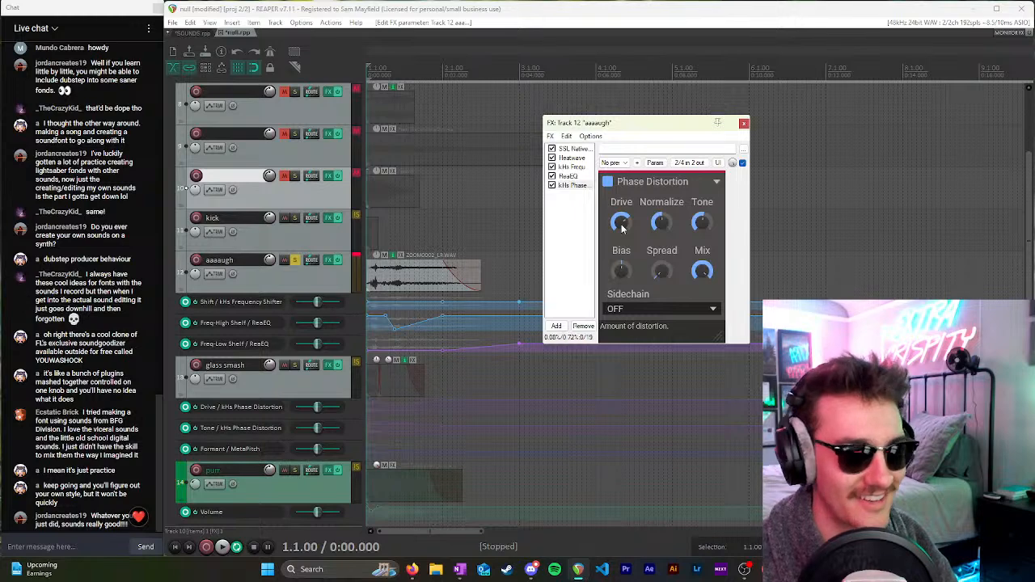
{"action": "key", "text": "space"}
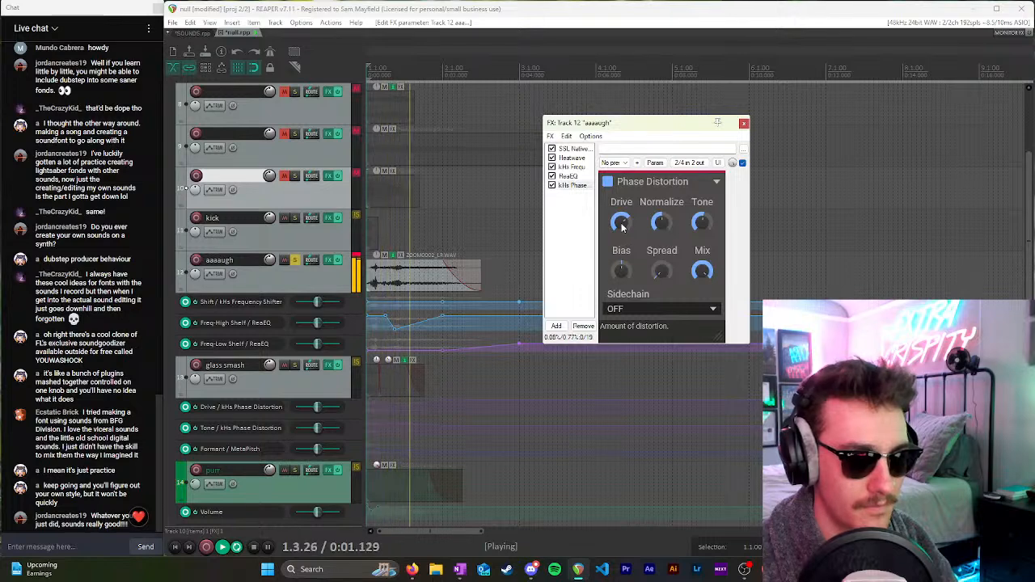
{"action": "key", "text": "space"}
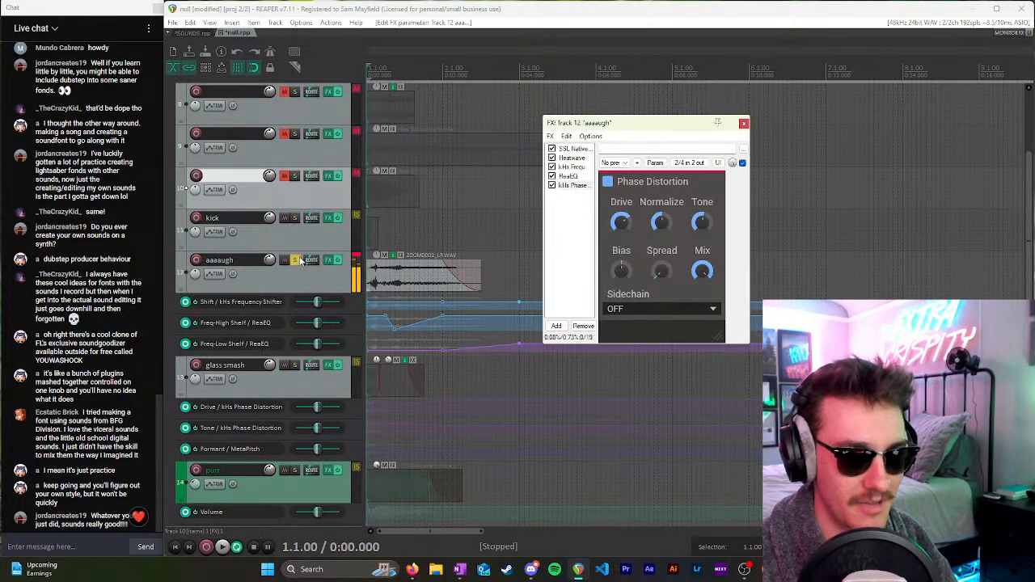
Step: Unsolo the aaaaugh track and move its FX chain window further away from the track items
{"action": "left_click", "coordinate": [295, 260]}
{"action": "left_click", "coordinate": [306, 243]}
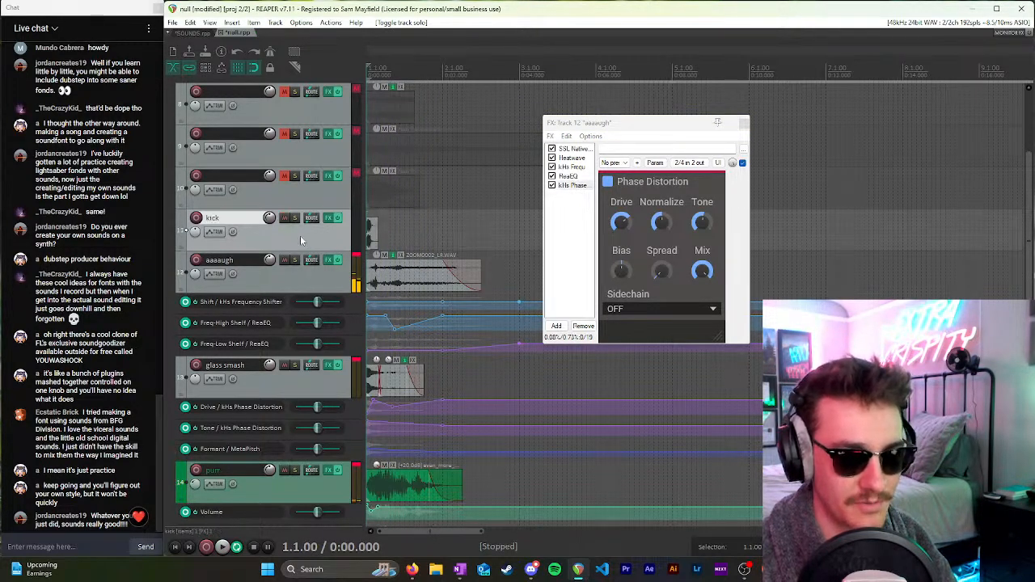
{"action": "left_click", "coordinate": [751, 108]}
{"action": "left_click_drag", "start_coordinate": [682, 127], "coordinate": [750, 112]}
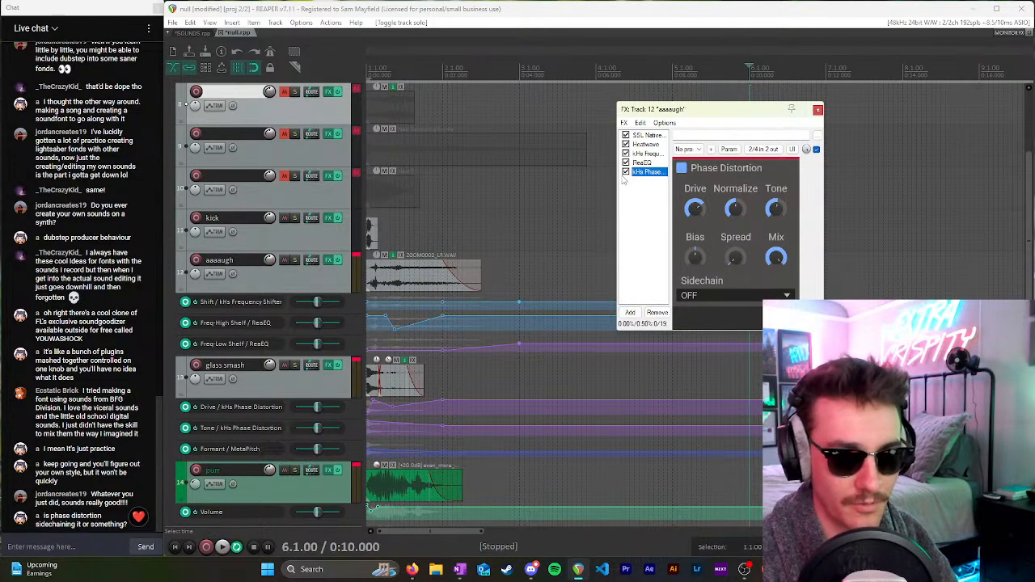
Step: Compare the aaaaugh track without Phase Distortion by bypassing the effect, playing from the start in solo, then unsoloing the track and re-enabling the effect
{"action": "left_click", "coordinate": [377, 75]}
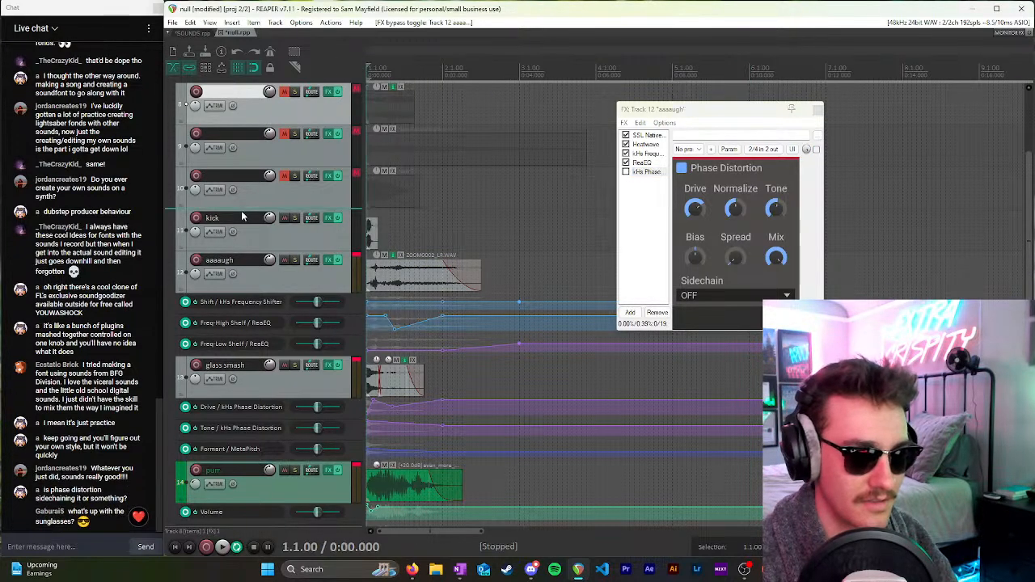
{"action": "left_click", "coordinate": [294, 260]}
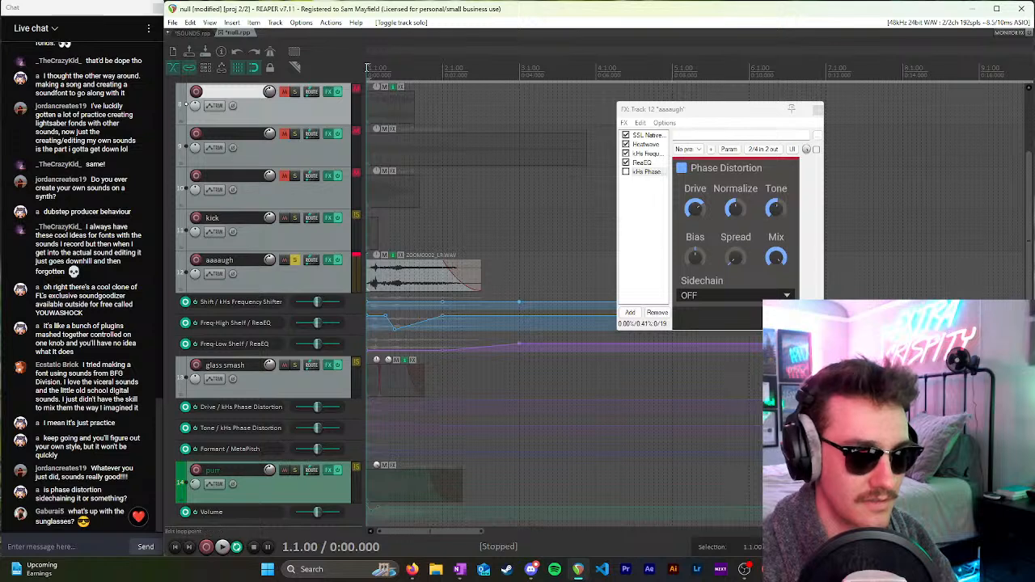
{"action": "key", "text": "space"}
{"action": "key", "text": "space"}
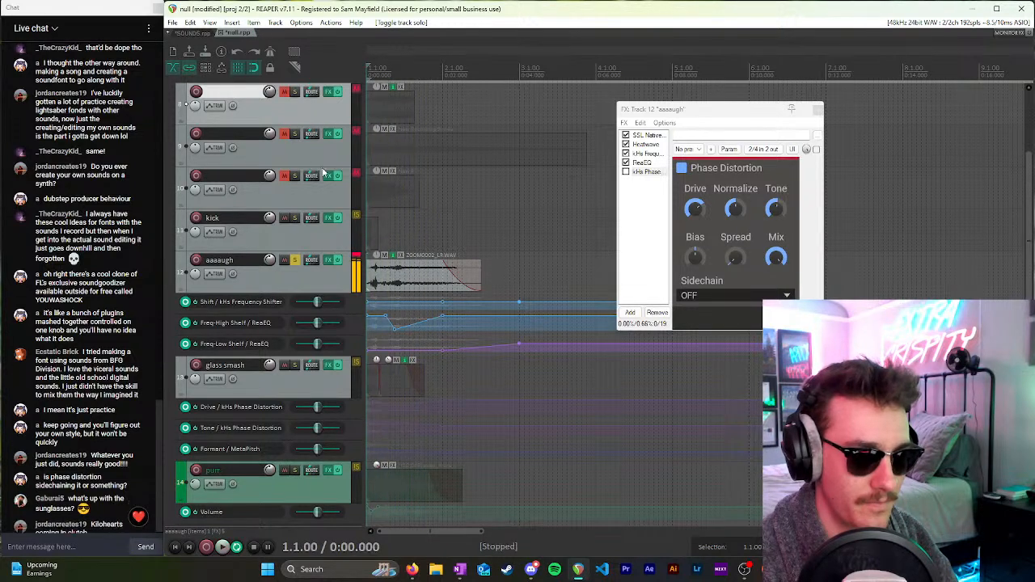
{"action": "left_click", "coordinate": [294, 260]}
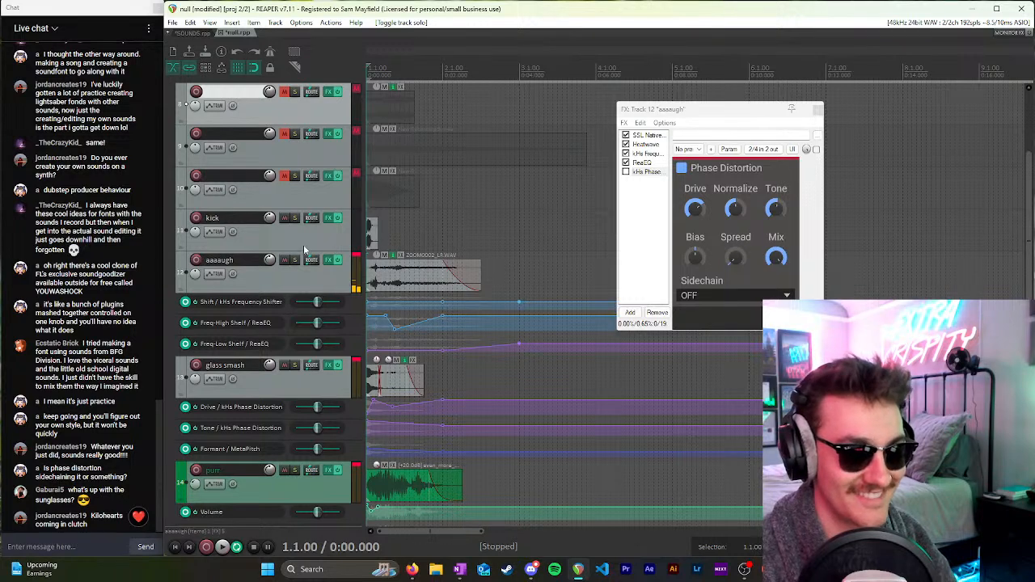
{"action": "left_click", "coordinate": [626, 173]}
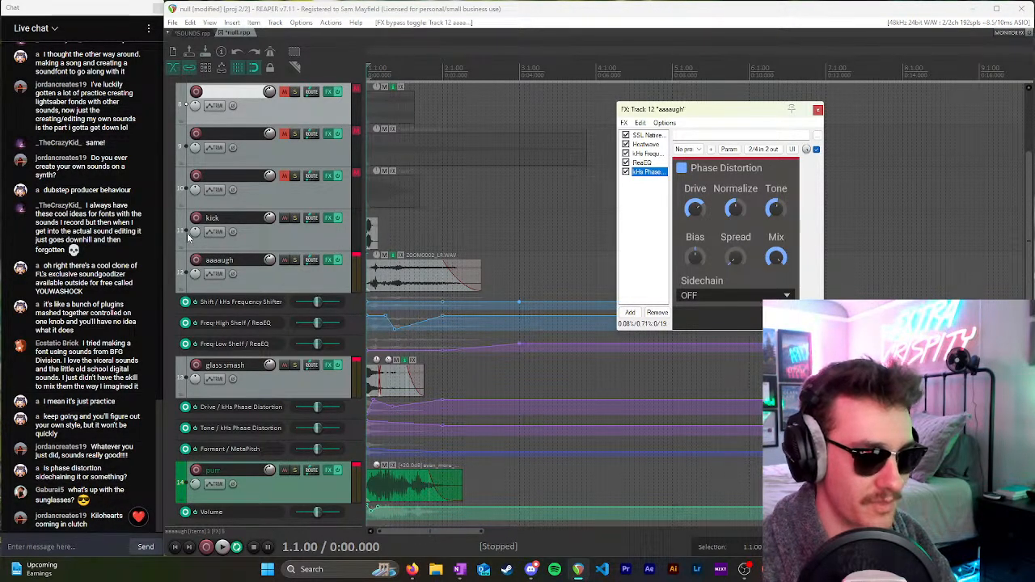
Step: Play all the poweron layers together from the start to judge how the distorted aaaaugh layer blends
{"action": "left_click", "coordinate": [320, 271]}
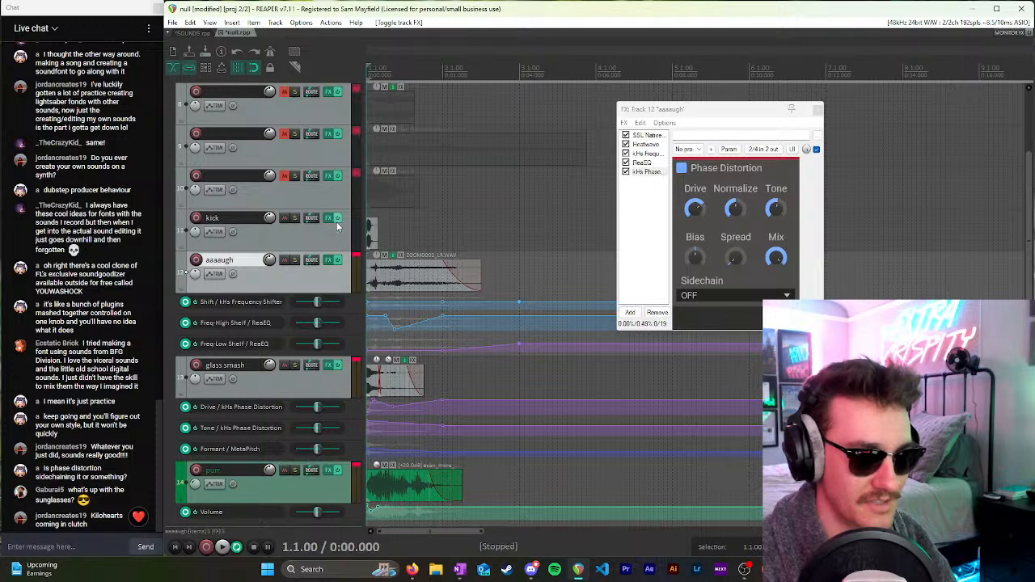
{"action": "scroll", "coordinate": [324, 226], "scroll_direction": "up", "scroll_amount": 2}
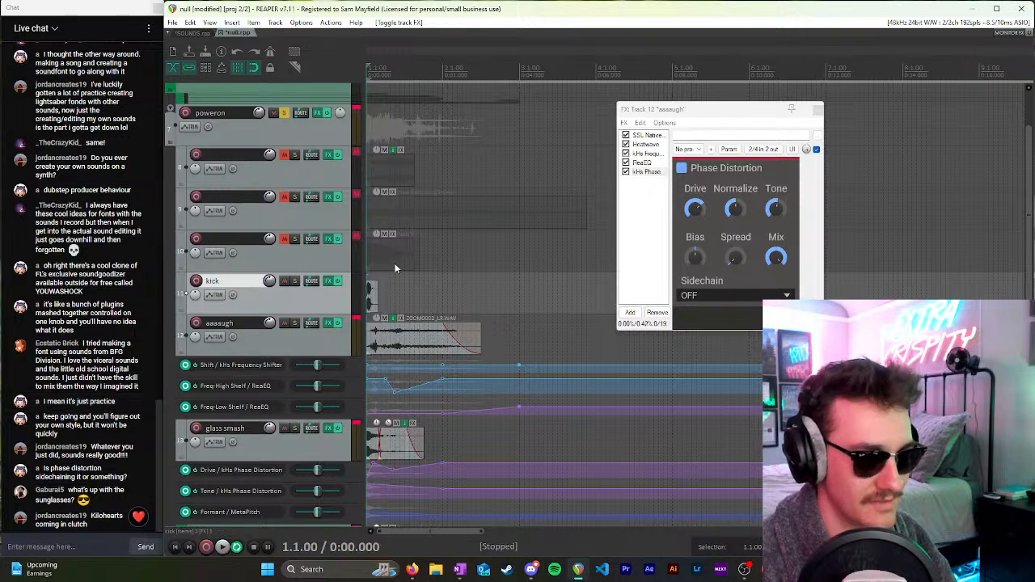
{"action": "key", "text": "space"}
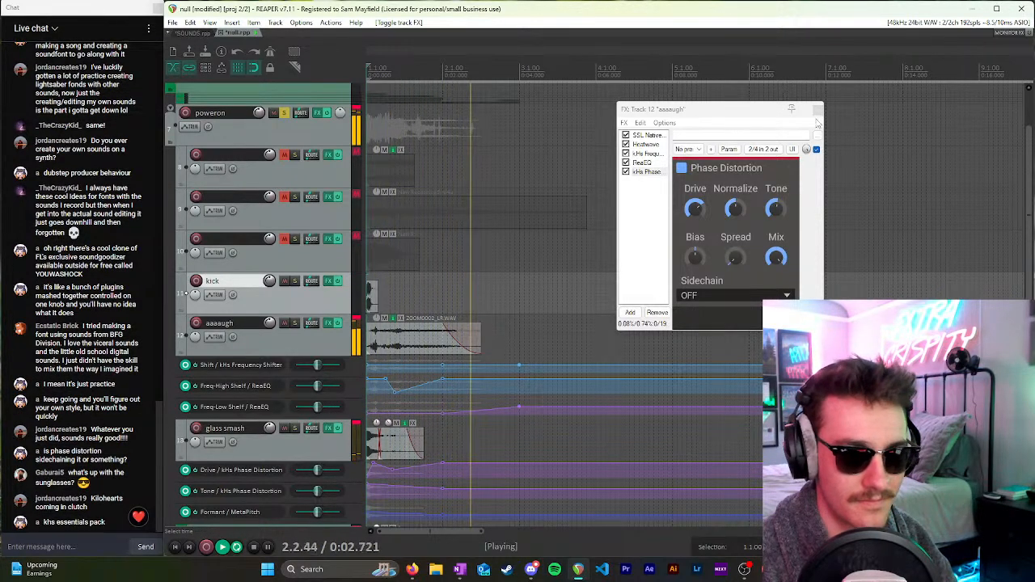
{"action": "key", "text": "space"}
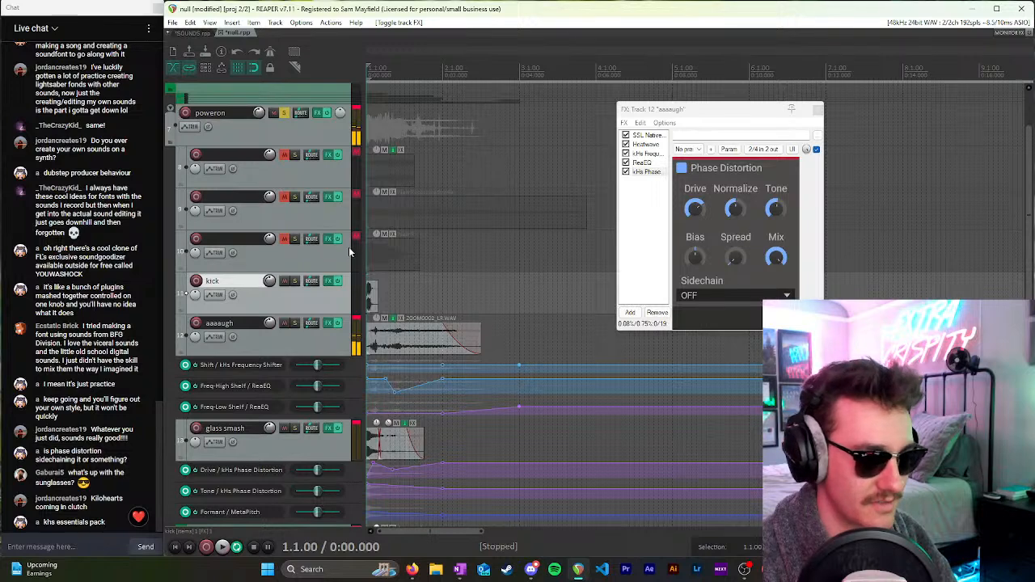
{"action": "key", "text": "space"}
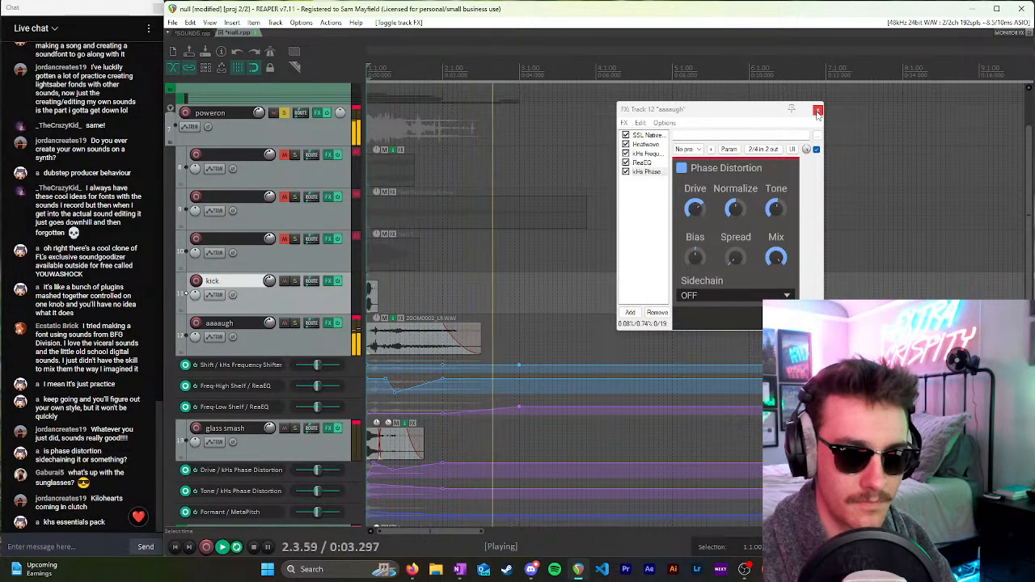
Step: Solo the aaaaugh track and add a second kHs Frequency Shifter to the end of its FX chain
{"action": "left_click", "coordinate": [297, 324]}
{"action": "key", "text": "space"}
{"action": "left_click", "coordinate": [630, 313]}
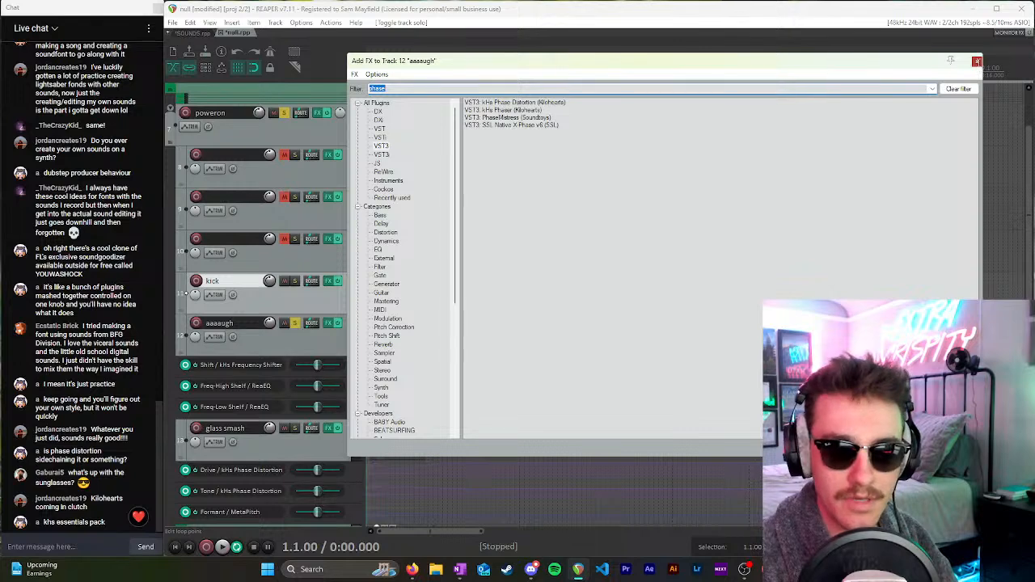
{"action": "left_click", "coordinate": [977, 61]}
{"action": "left_click", "coordinate": [630, 313]}
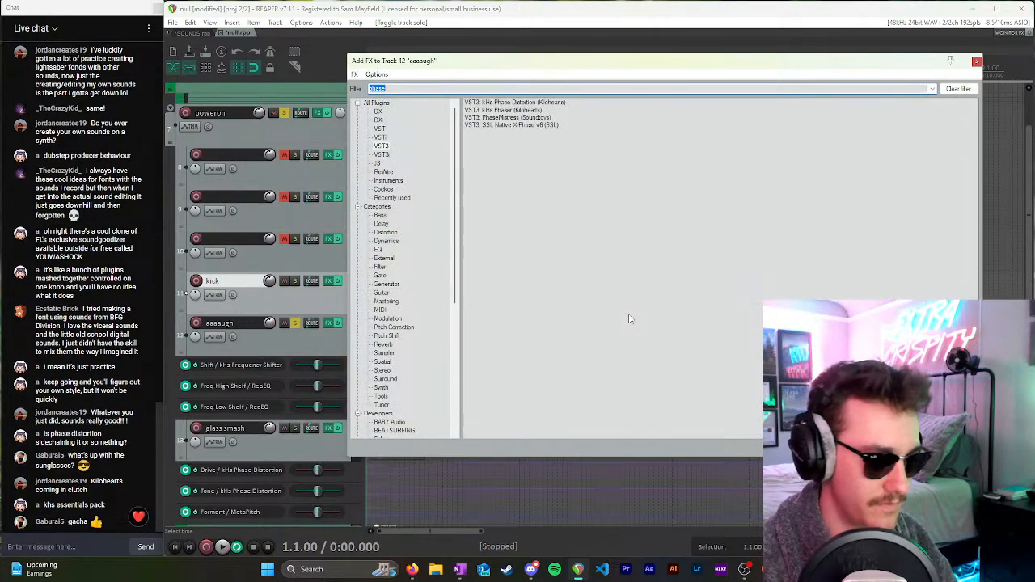
{"action": "key", "text": "BackSpace"}
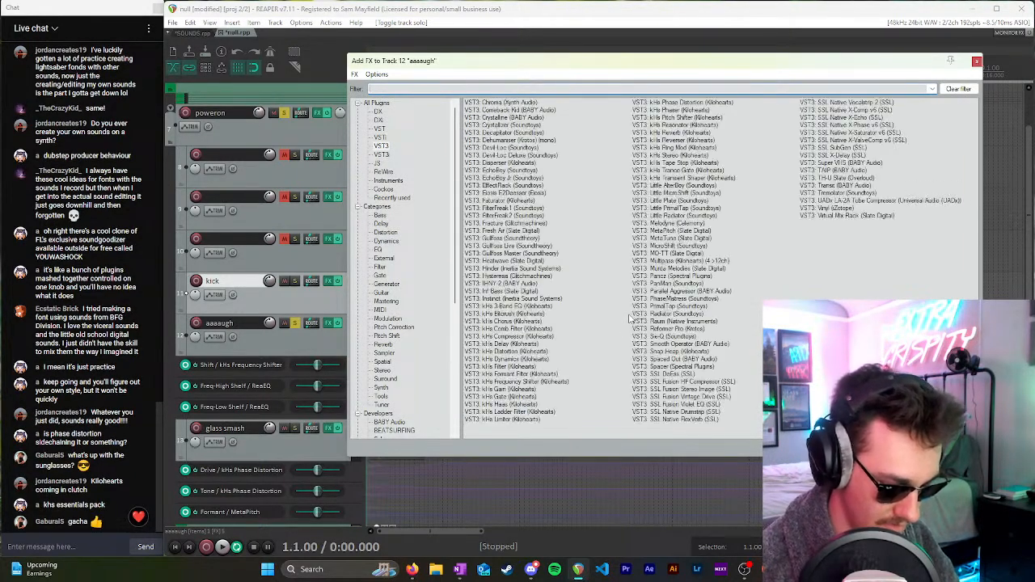
{"action": "type", "text": "phase"}
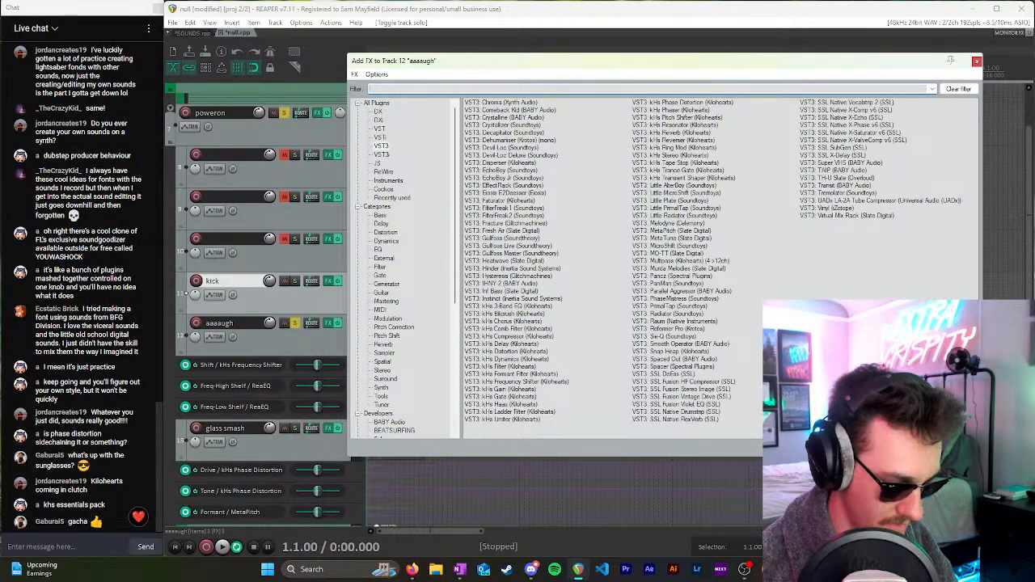
{"action": "type", "text": "freq"}
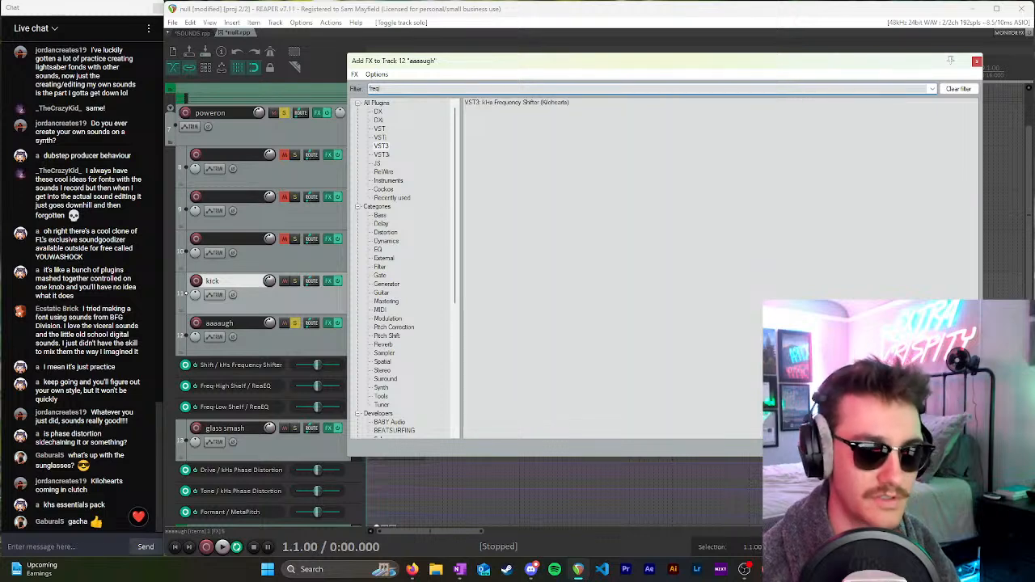
{"action": "double_click", "coordinate": [510, 103]}
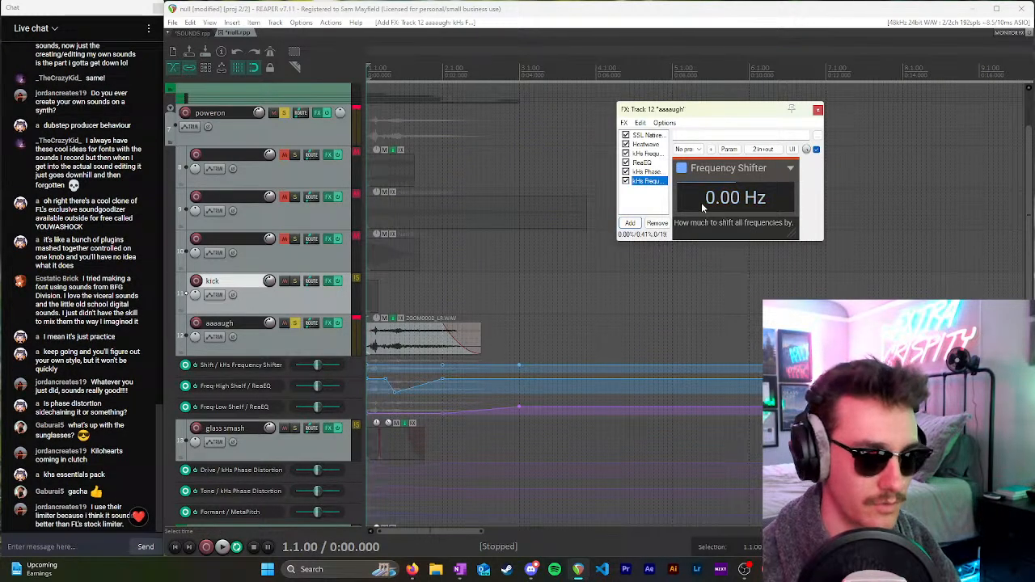
Step: Set the second Frequency Shifter's shift to about -142 Hz while playing the soloed aaaaugh track
{"action": "key", "text": "space"}
{"action": "left_click_drag", "start_coordinate": [700, 201], "coordinate": [700, 264]}
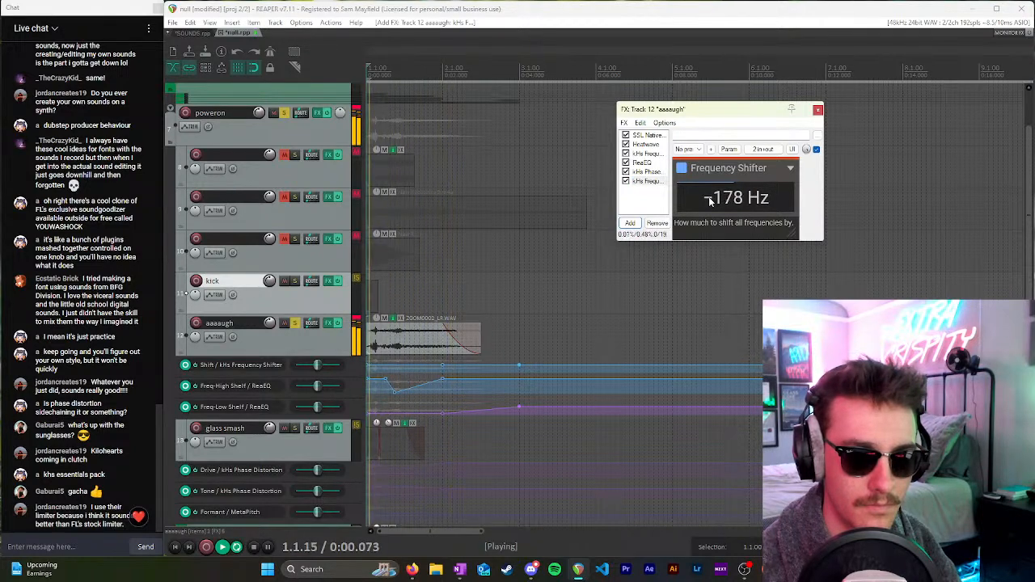
{"action": "left_click_drag", "start_coordinate": [718, 203], "coordinate": [718, 189]}
{"action": "key", "text": "space"}
{"action": "key", "text": "space"}
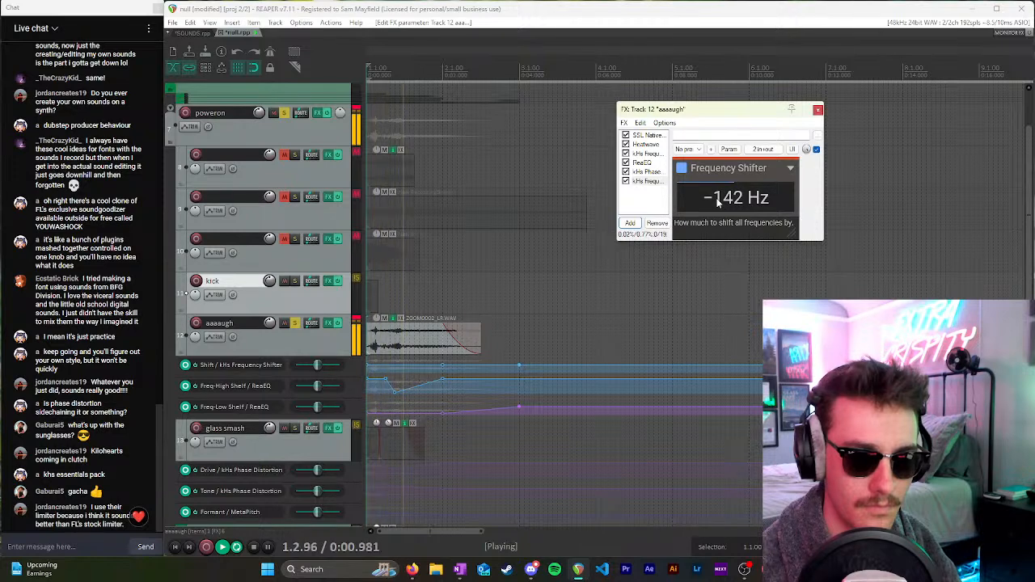
Step: Unsolo the aaaaugh track, play it with the other layers, and lower the second Frequency Shifter to about -357 Hz
{"action": "left_click", "coordinate": [294, 323]}
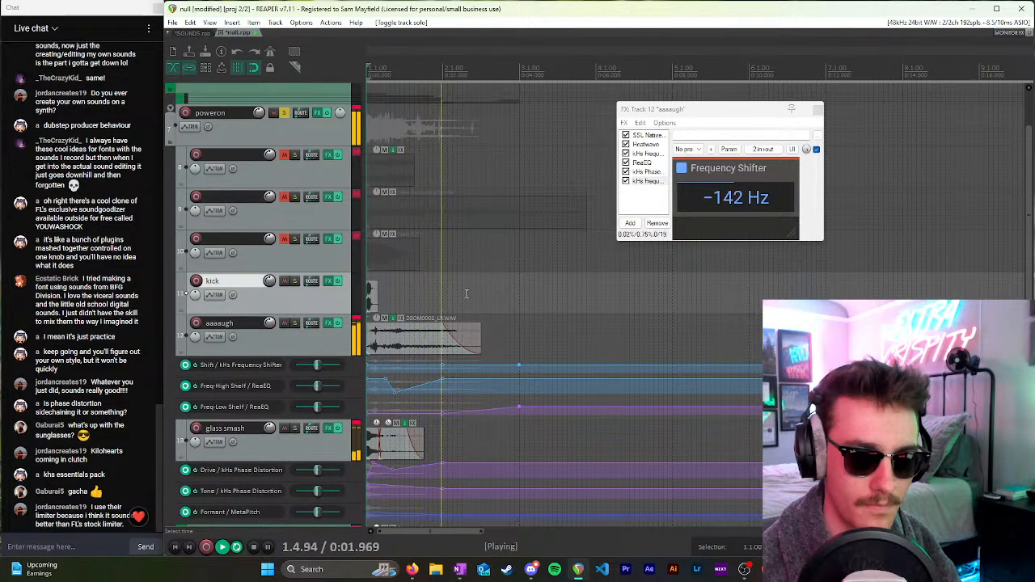
{"action": "key", "text": "space"}
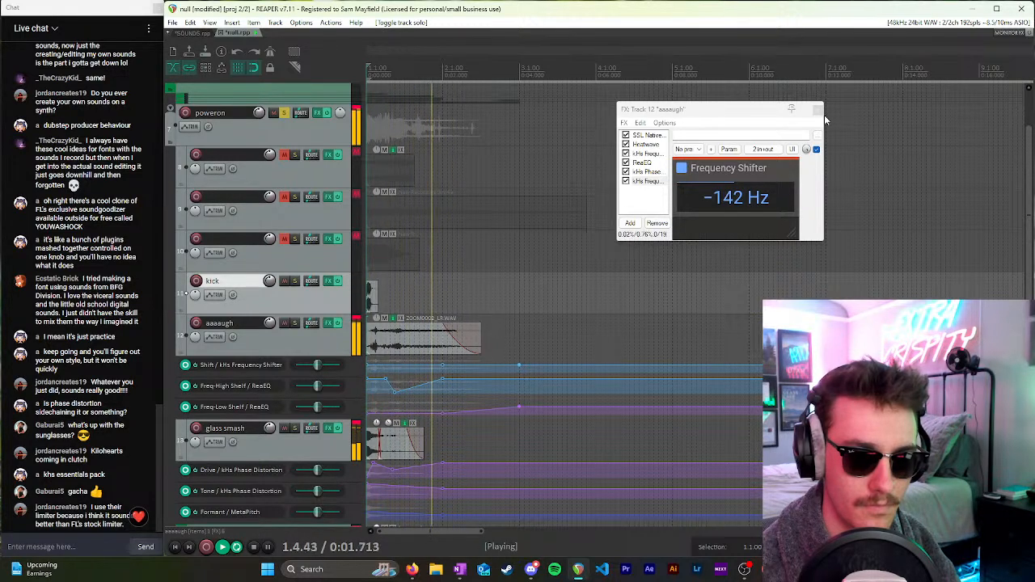
{"action": "scroll", "coordinate": [731, 198], "scroll_direction": "down", "scroll_amount": 5}
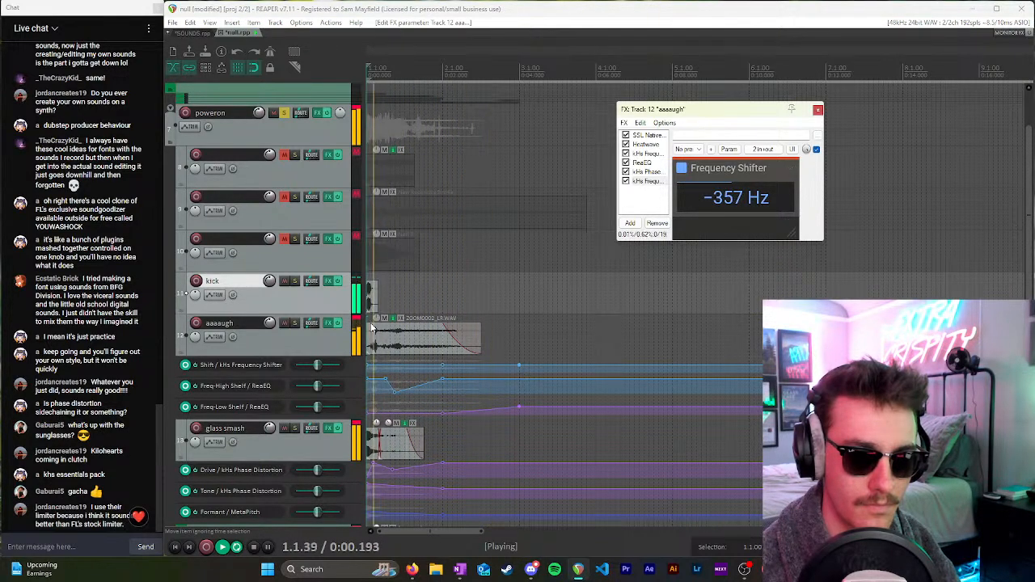
Step: Solo the aaaaugh track, settle the second Frequency Shifter at about -150 Hz during playback, and close the FX chain window
{"action": "left_click", "coordinate": [296, 323]}
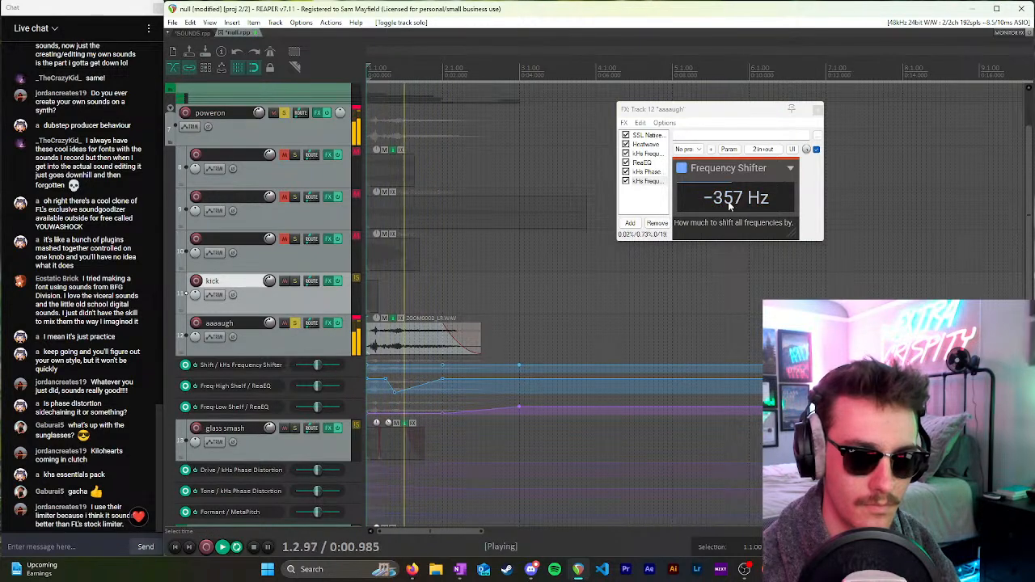
{"action": "left_click_drag", "start_coordinate": [731, 201], "coordinate": [731, 133]}
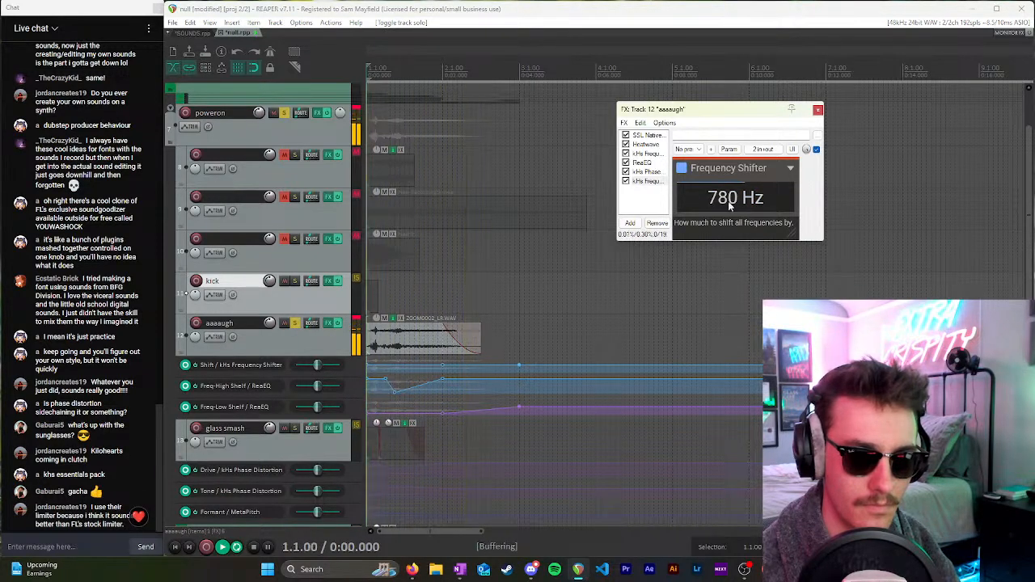
{"action": "left_click_drag", "start_coordinate": [729, 202], "coordinate": [729, 249]}
{"action": "mouse_move", "coordinate": [729, 203]}
{"action": "left_mouse_down"}
{"action": "mouse_move", "coordinate": [728, 213]}
{"action": "mouse_move", "coordinate": [726, 201]}
{"action": "left_mouse_up"}
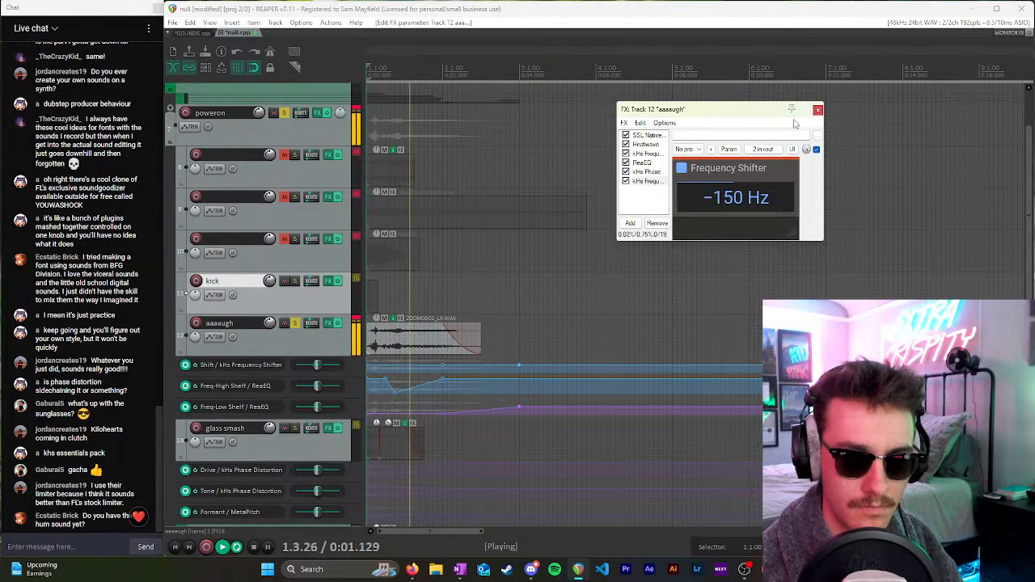
{"action": "left_click", "coordinate": [817, 110]}
Step: Solo the purr track alongside aaaaugh and play the two from the start to hear how they blend
{"action": "left_click", "coordinate": [295, 428]}
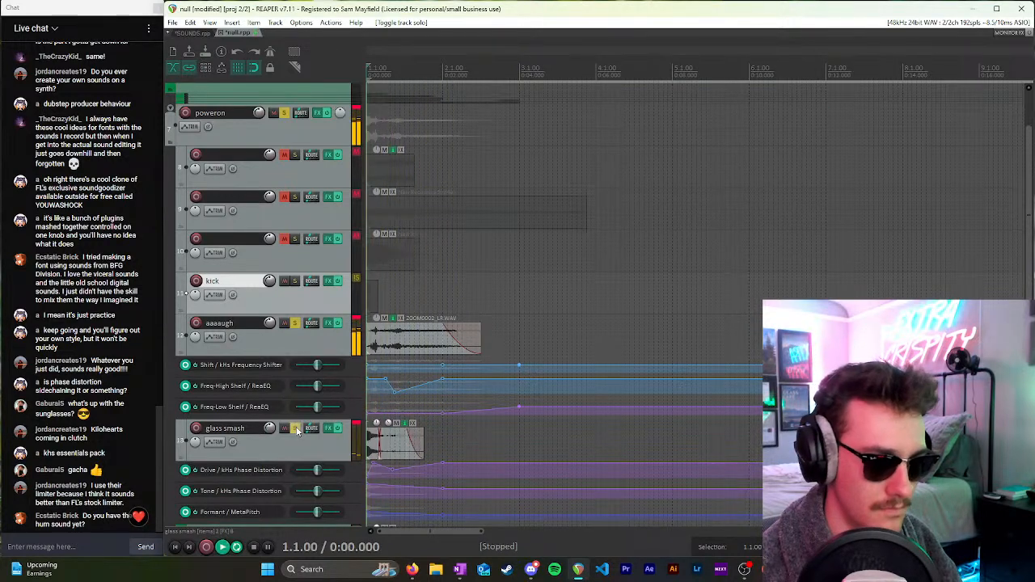
{"action": "scroll", "coordinate": [301, 422], "scroll_direction": "down", "scroll_amount": 5}
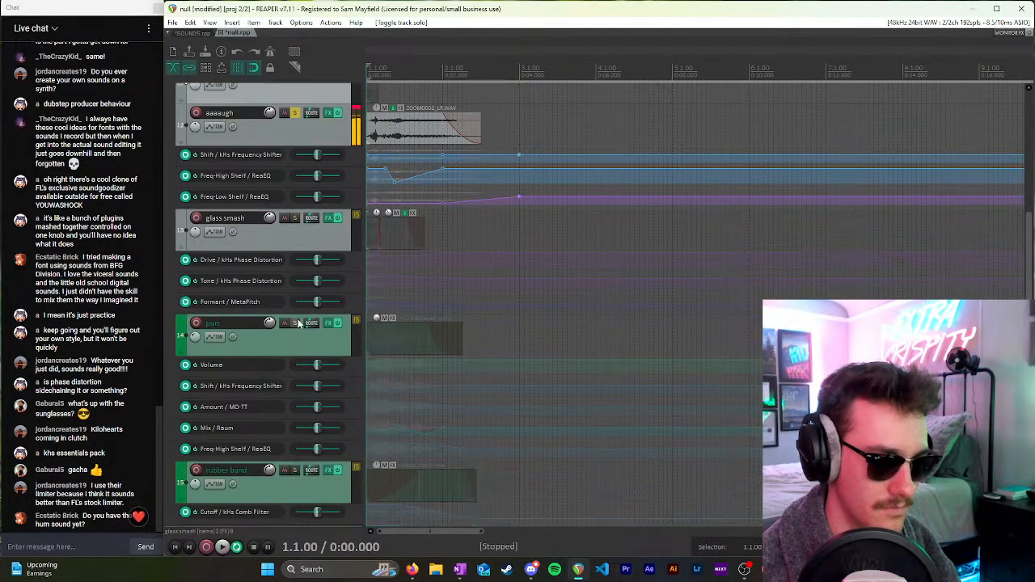
{"action": "left_click", "coordinate": [299, 323]}
{"action": "key", "text": "space"}
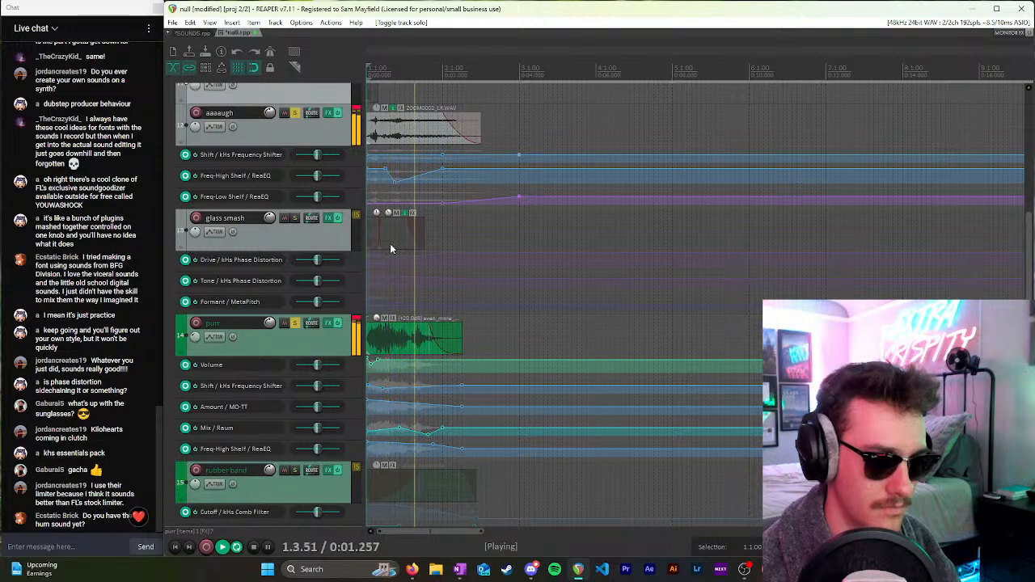
{"action": "key", "text": "space"}
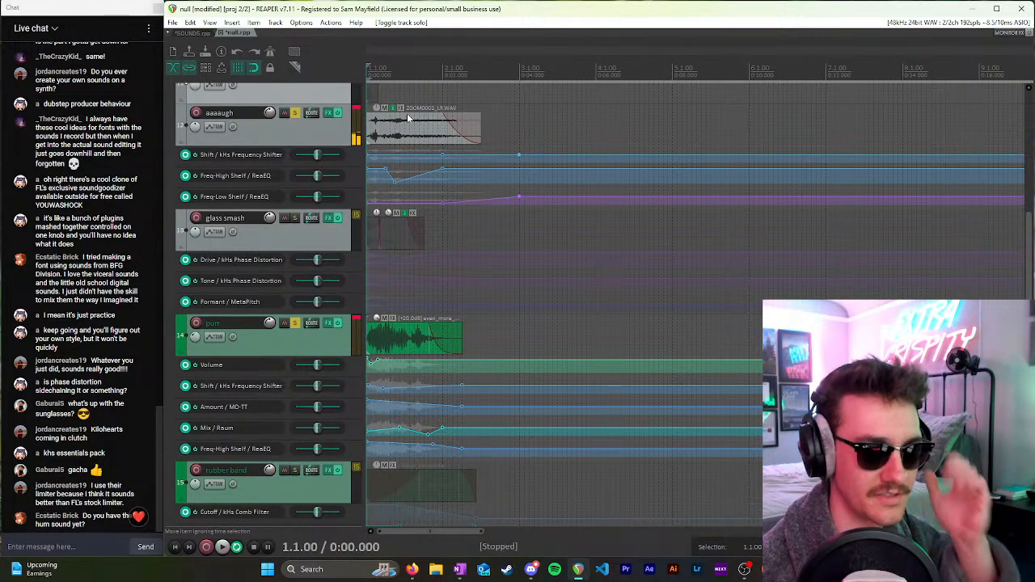
Step: Cut band 3 of the aaaaugh track's ReaEQ by about 6.3 dB at about 1027 Hz and audition it with purr
{"action": "left_click", "coordinate": [329, 114]}
{"action": "left_click", "coordinate": [648, 163]}
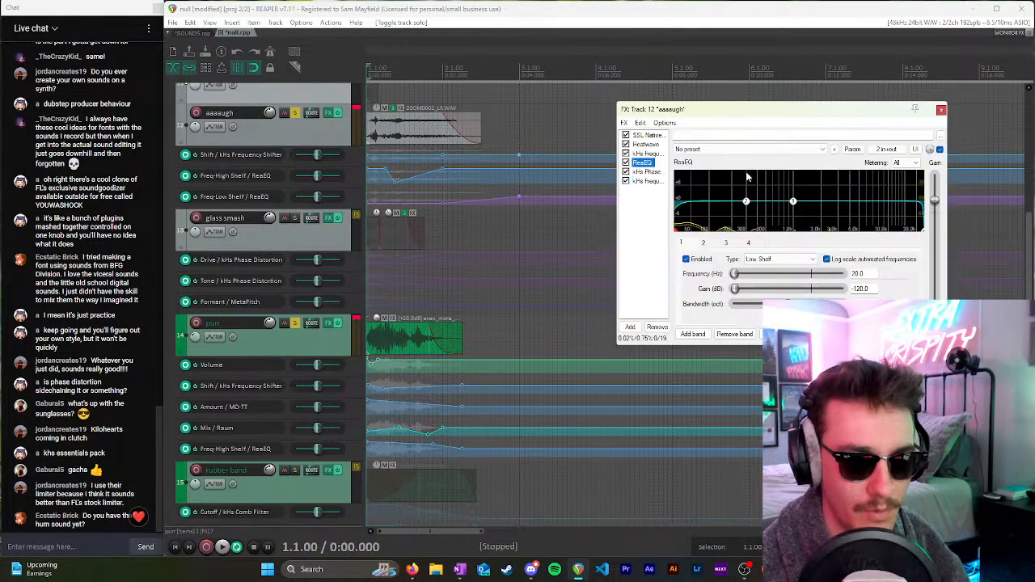
{"action": "mouse_move", "coordinate": [746, 203]}
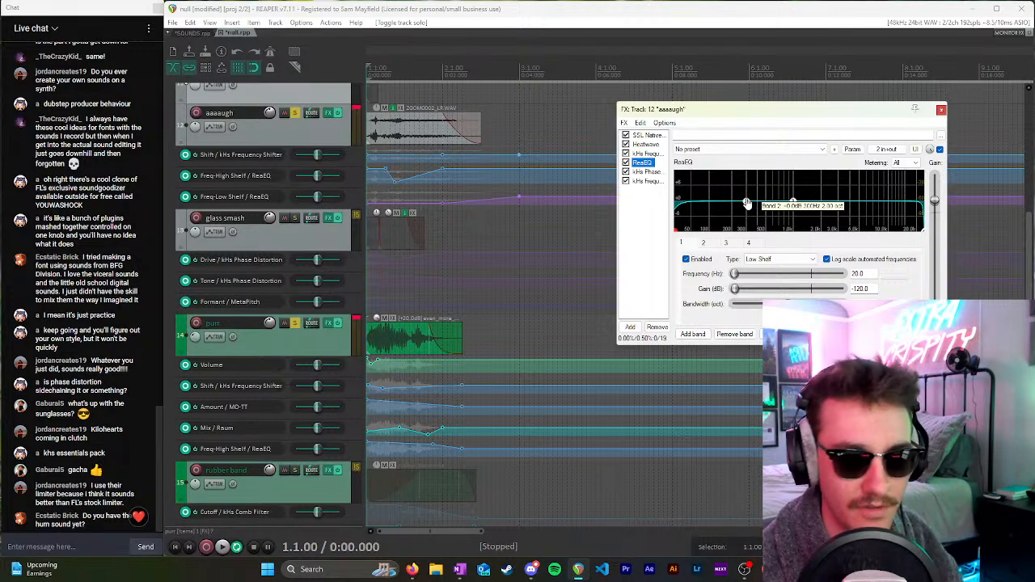
{"action": "left_click_drag", "start_coordinate": [791, 203], "coordinate": [796, 222]}
{"action": "key", "text": "space"}
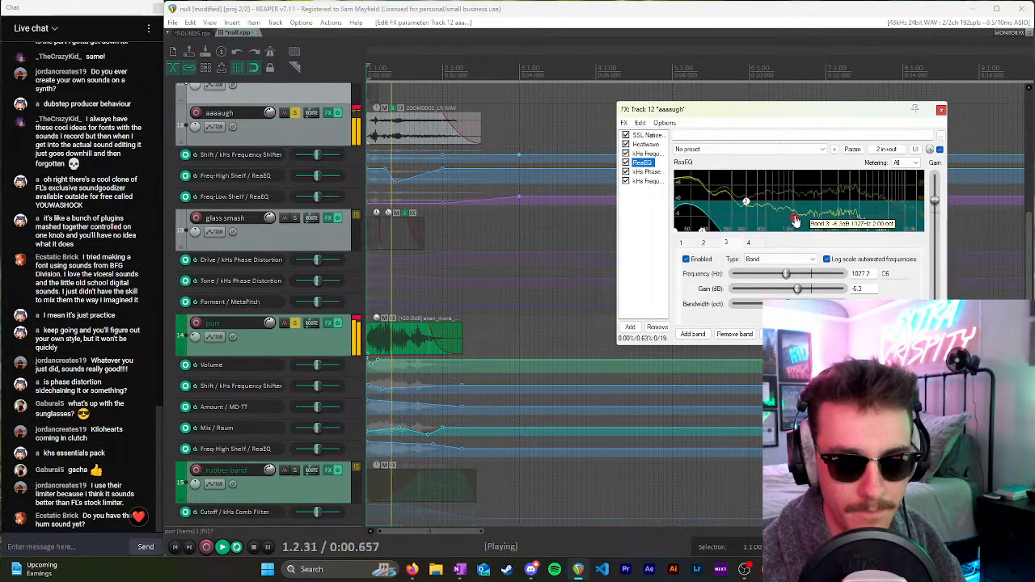
{"action": "key", "text": "space"}
Step: Listen to the equalized aaaaugh with purr, unsolo purr to hear aaaaugh alone, and close the FX chain window
{"action": "left_click", "coordinate": [295, 339]}
{"action": "key", "text": "space"}
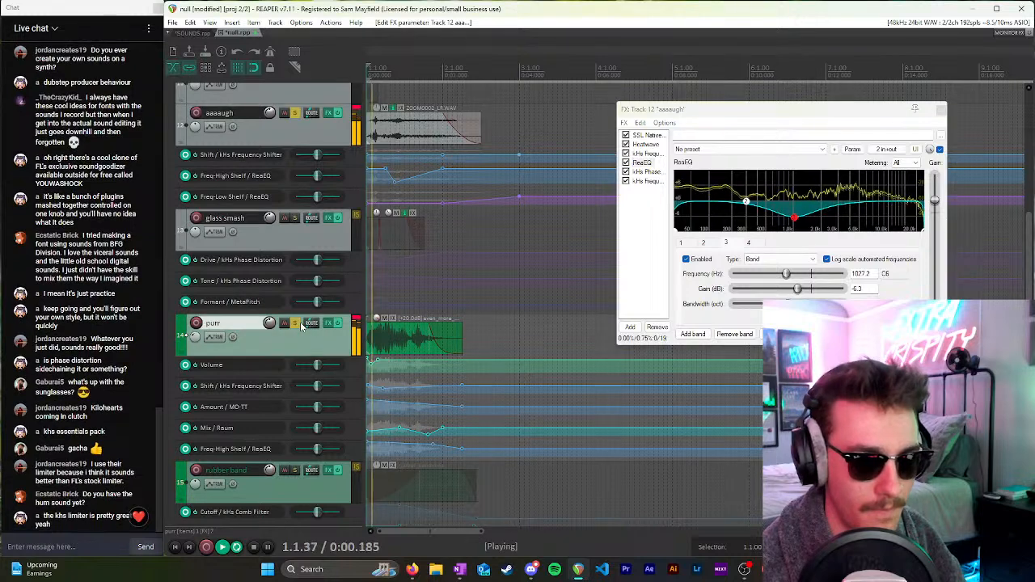
{"action": "left_click", "coordinate": [296, 322]}
{"action": "key", "text": "space"}
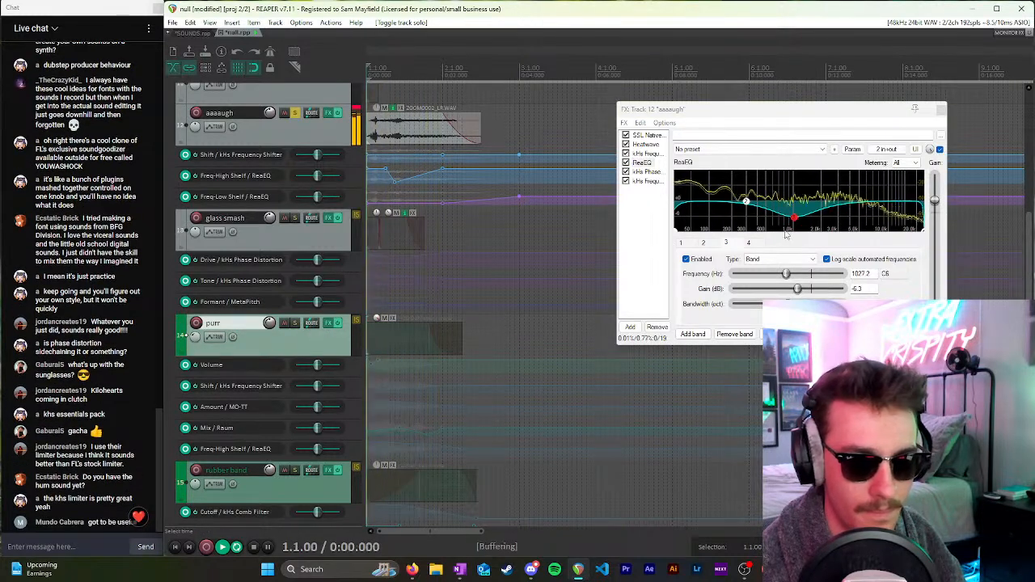
{"action": "key", "text": "space"}
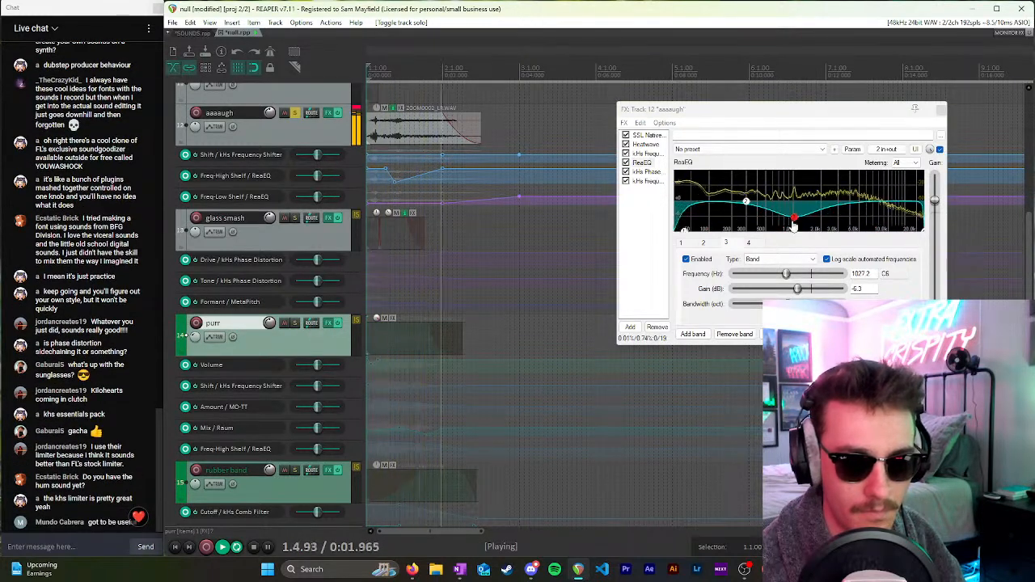
{"action": "key", "text": "space"}
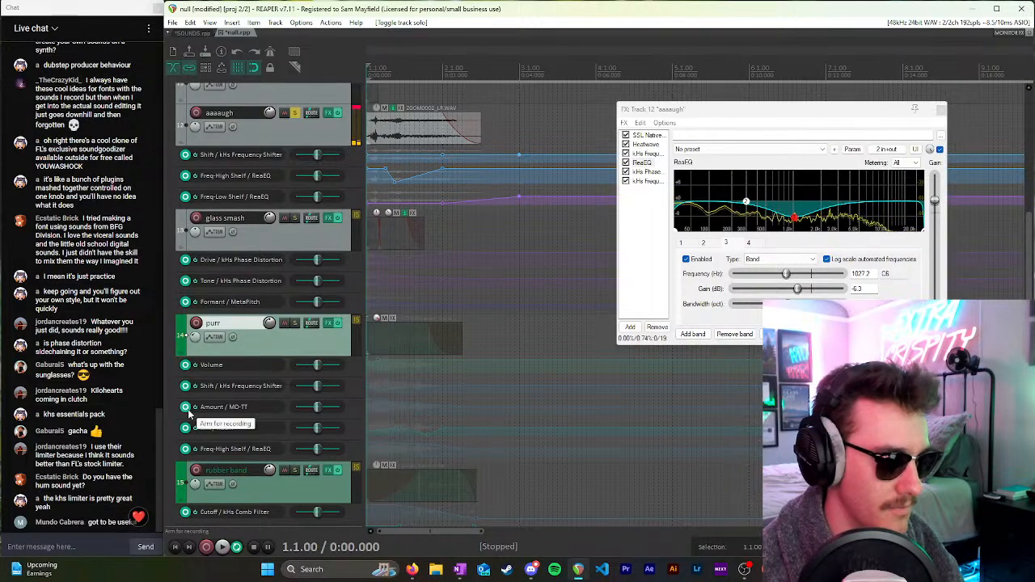
{"action": "left_click", "coordinate": [940, 109]}
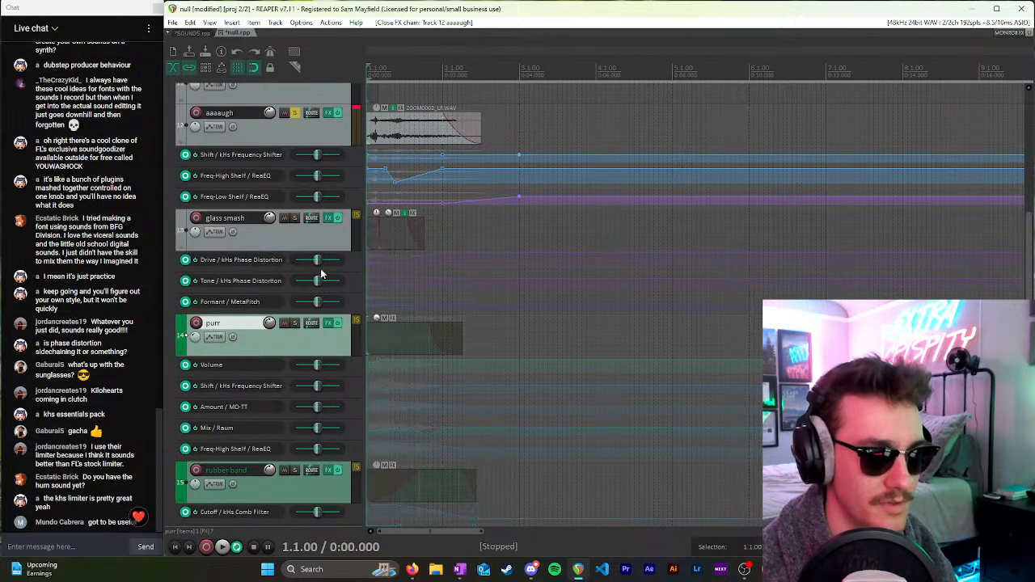
Step: Examine the point positions and frequencies on the aaaaugh track's Freq-High Shelf envelope against the item's waveform
{"action": "scroll", "coordinate": [323, 275], "scroll_direction": "up", "scroll_amount": 3}
{"action": "left_click", "coordinate": [312, 239]}
{"action": "key", "text": "equal"}
{"action": "key", "text": "equal"}
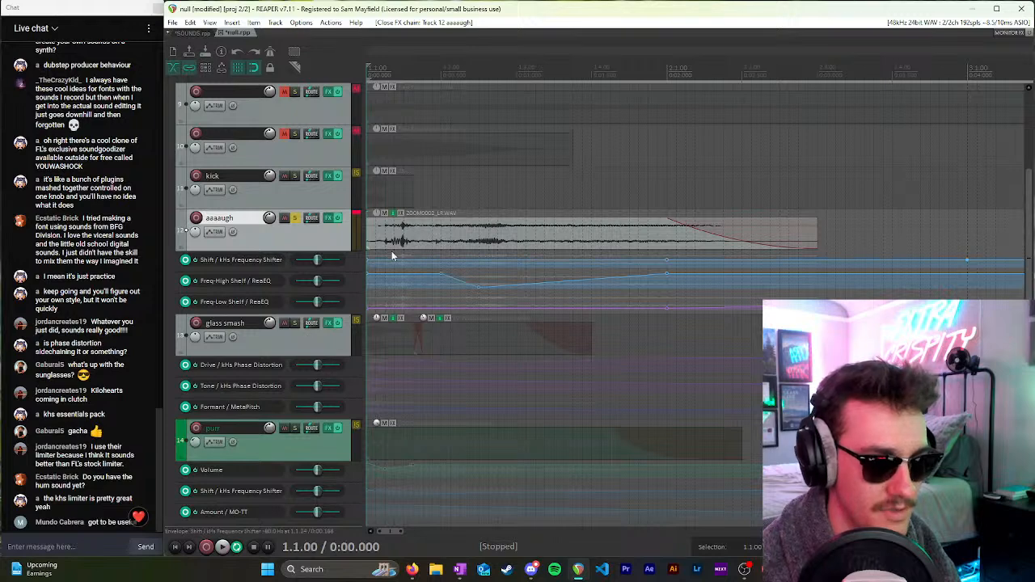
{"action": "left_click", "coordinate": [480, 286]}
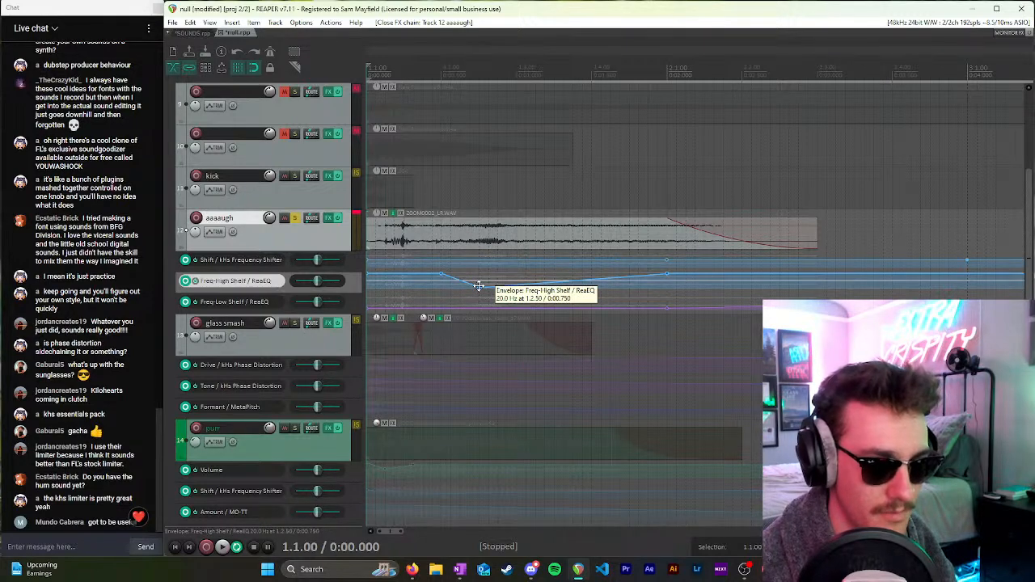
{"action": "left_click", "coordinate": [441, 266]}
{"action": "key", "text": "ctrl+z"}
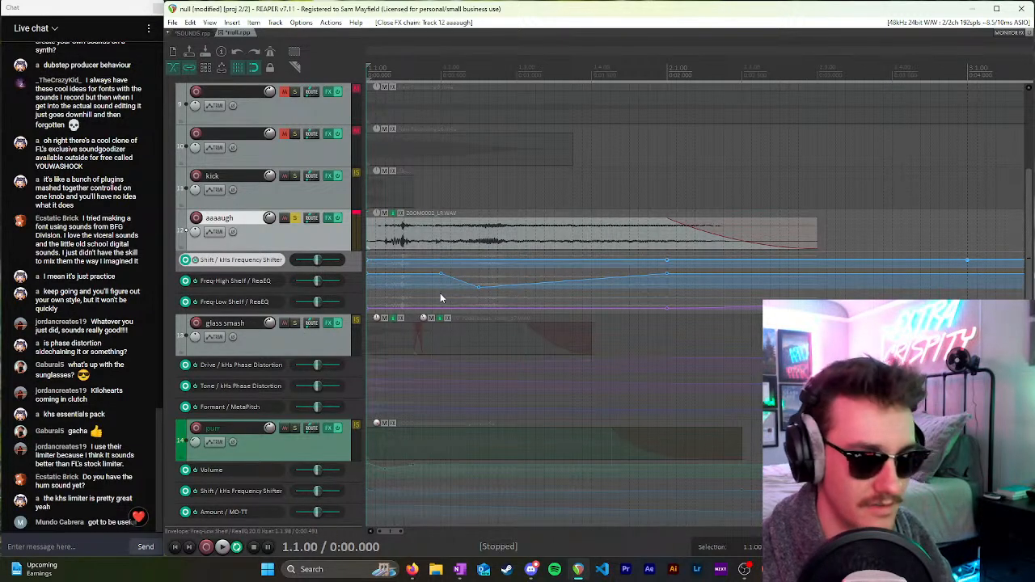
{"action": "left_click", "coordinate": [477, 286]}
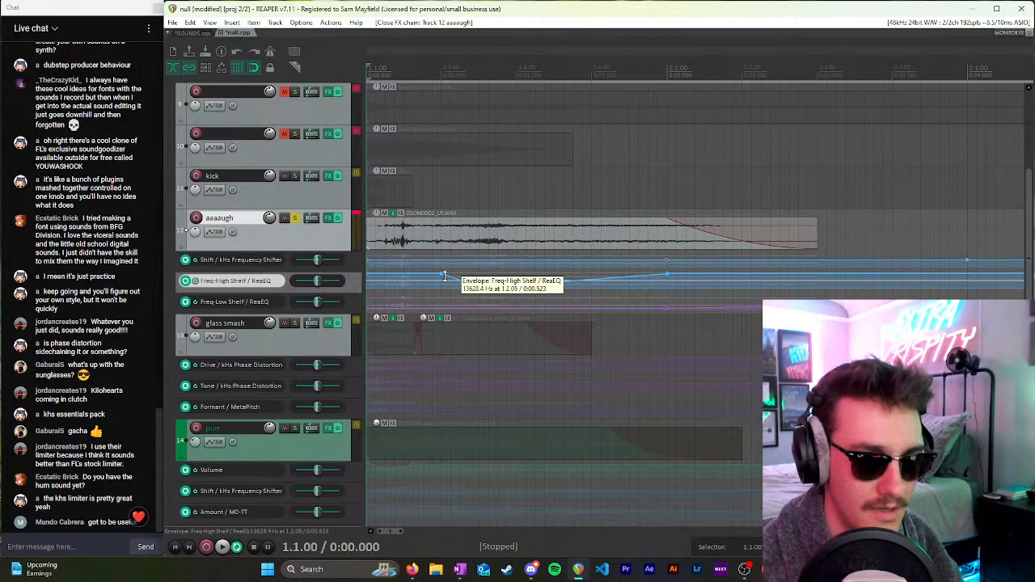
{"action": "scroll", "coordinate": [406, 300], "scroll_direction": "down", "scroll_amount": 3}
Step: Unsolo the aaaaugh track, play the purr track alone from the start, and unsolo it again
{"action": "left_click", "coordinate": [294, 219]}
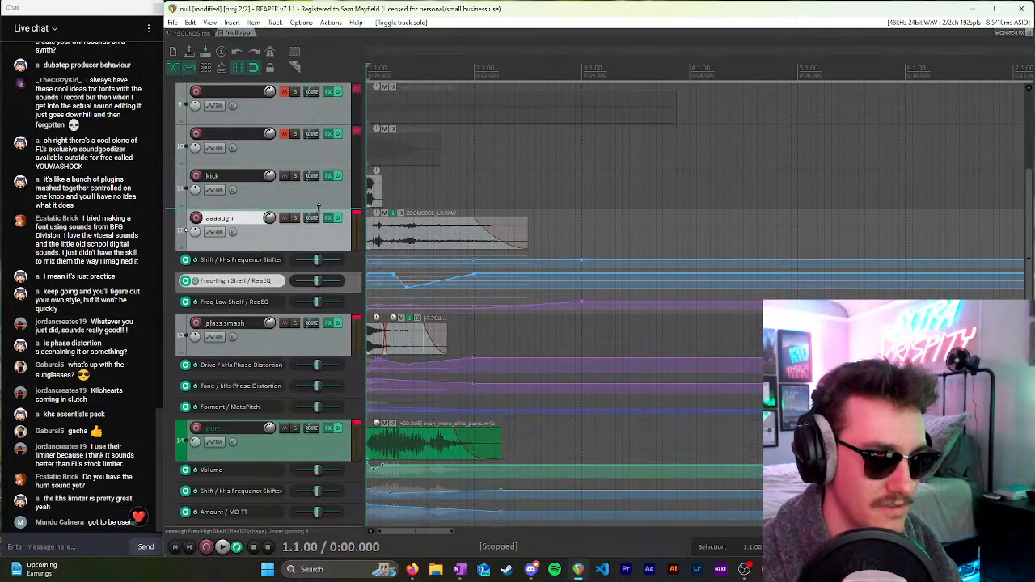
{"action": "scroll", "coordinate": [318, 209], "scroll_direction": "down", "scroll_amount": 1}
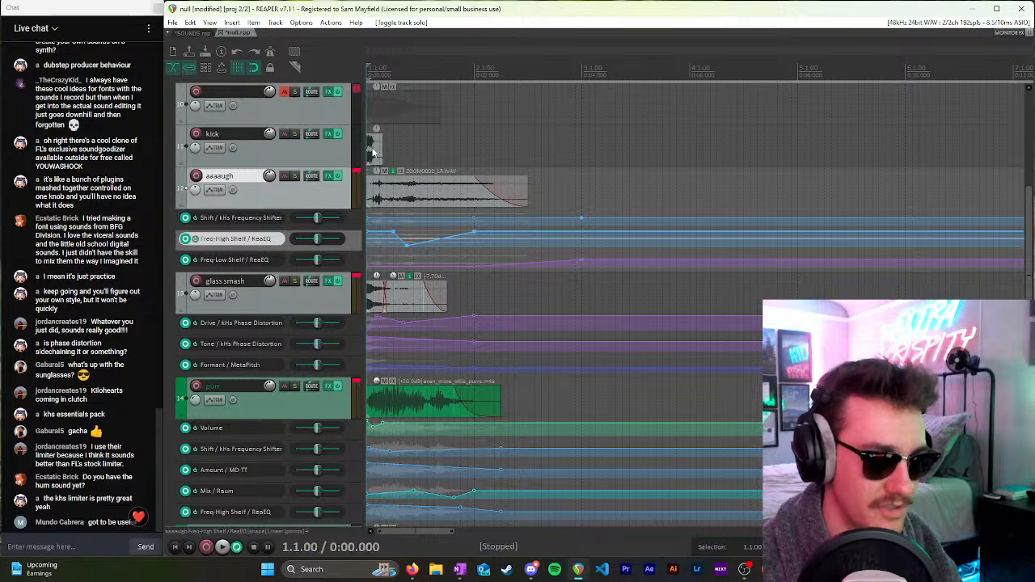
{"action": "left_click", "coordinate": [296, 388]}
{"action": "key", "text": "space"}
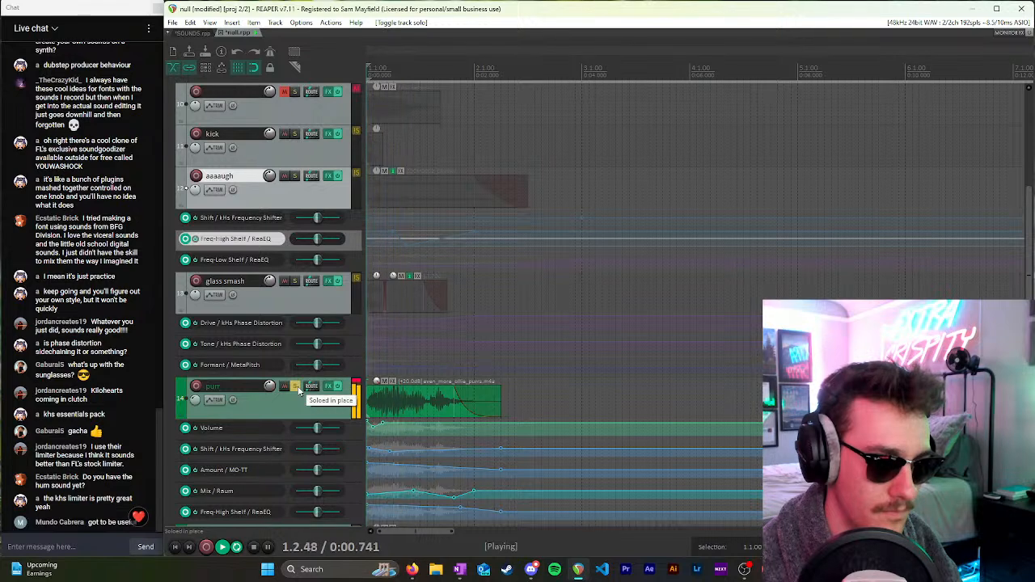
{"action": "key", "text": "space"}
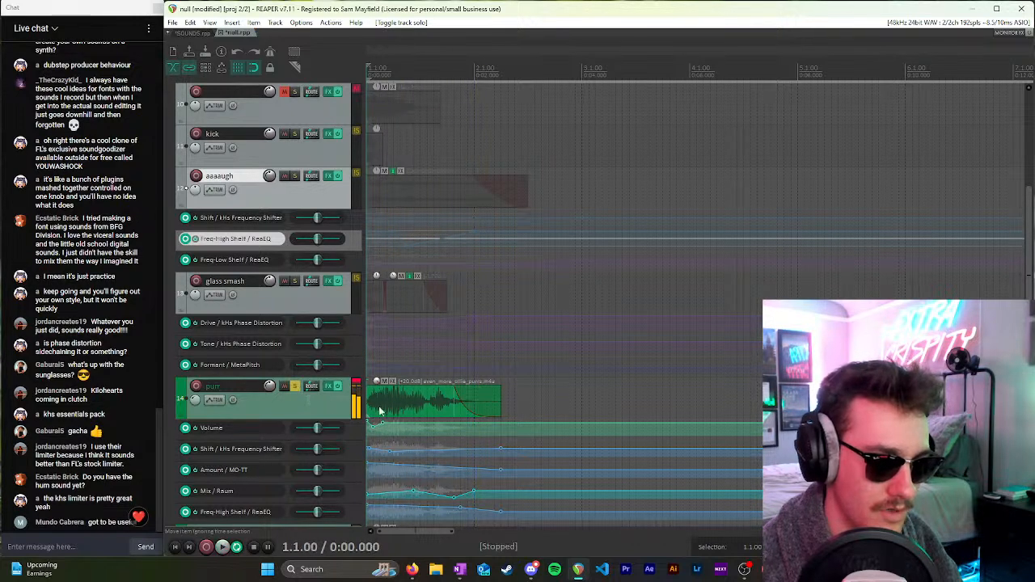
{"action": "left_click", "coordinate": [299, 389]}
Step: Play the rubber band track in solo from the start, unsolo it, and return to the aaaaugh track
{"action": "scroll", "coordinate": [305, 356], "scroll_direction": "down", "scroll_amount": 5}
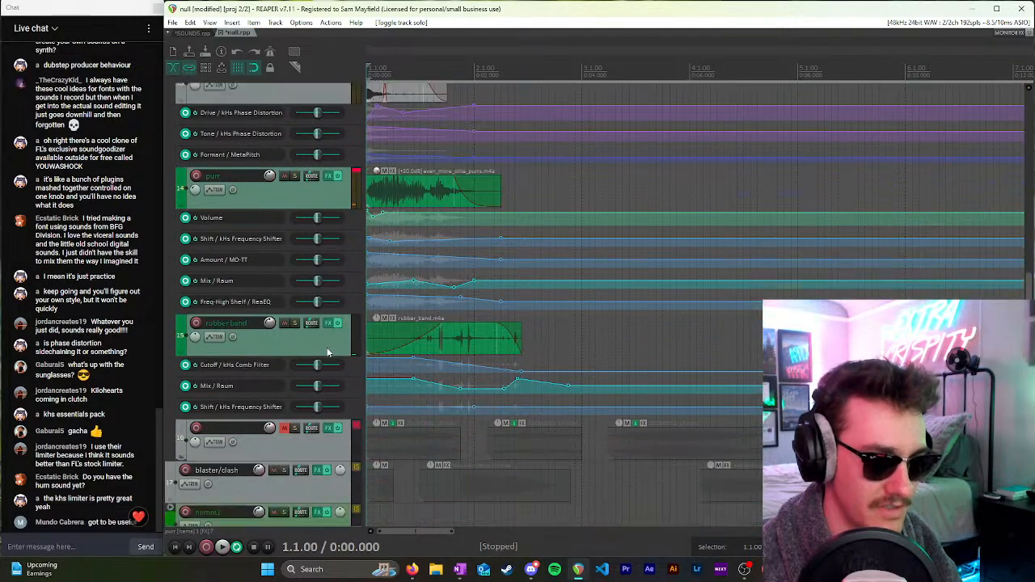
{"action": "left_click", "coordinate": [295, 303]}
{"action": "key", "text": "space"}
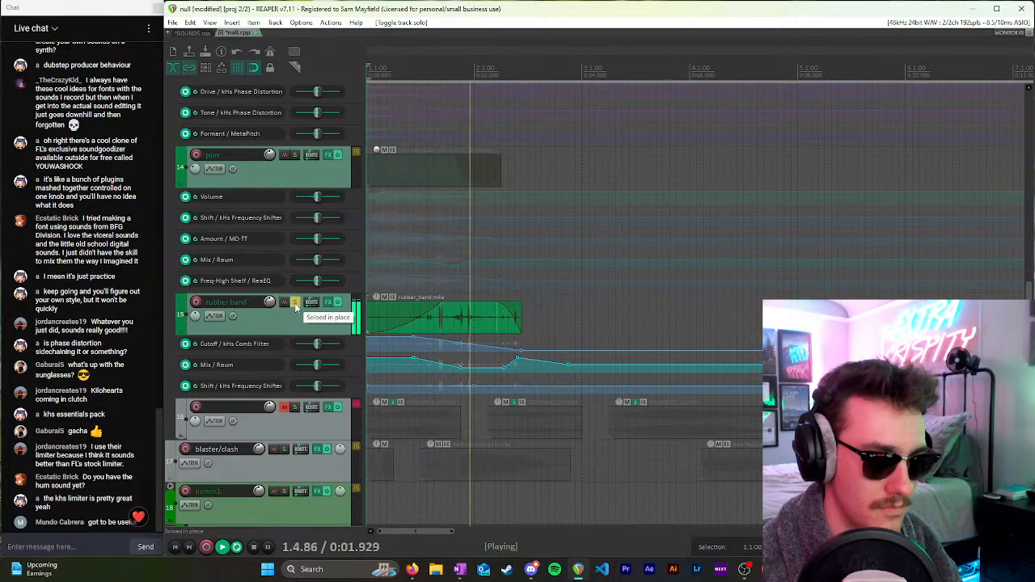
{"action": "key", "text": "space"}
{"action": "left_click", "coordinate": [295, 303]}
{"action": "scroll", "coordinate": [314, 316], "scroll_direction": "up", "scroll_amount": 7}
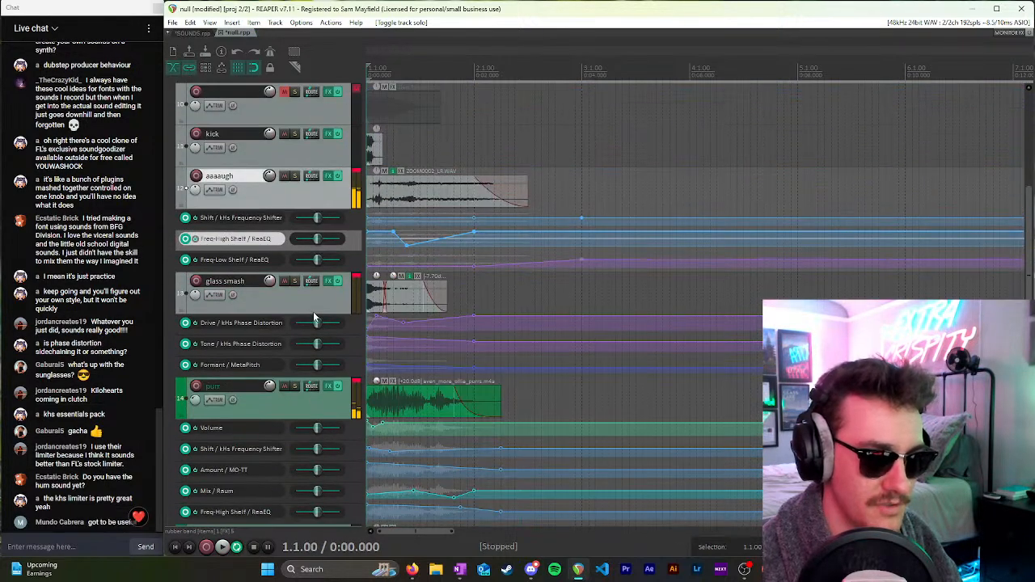
Step: Shift the dip in the aaaaugh track's Freq-High Shelf envelope about 0.6 s later and play all poweron layers from the start
{"action": "left_click", "coordinate": [394, 321]}
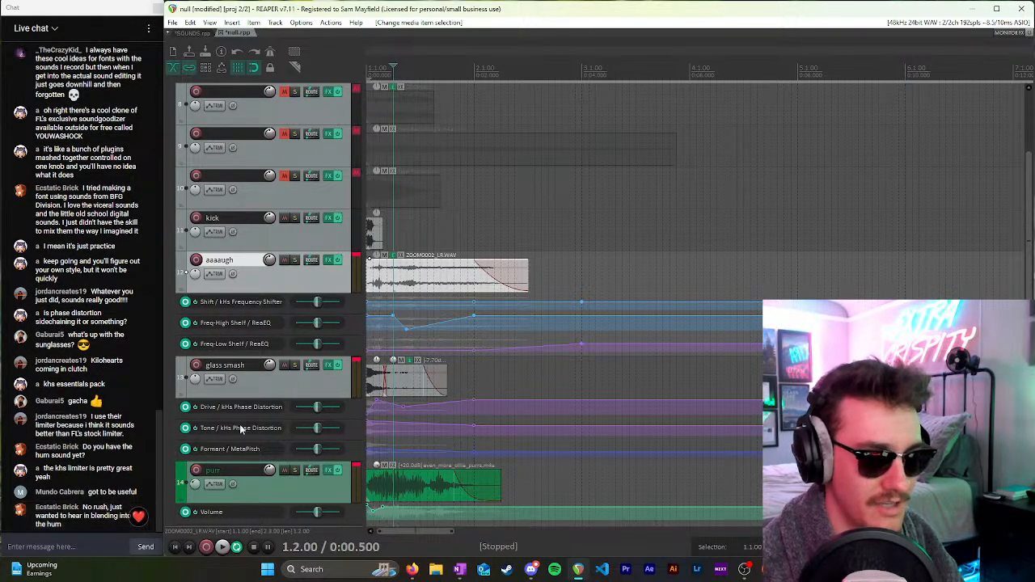
{"action": "left_click", "coordinate": [395, 316]}
{"action": "left_click_drag", "start_coordinate": [395, 315], "coordinate": [428, 316]}
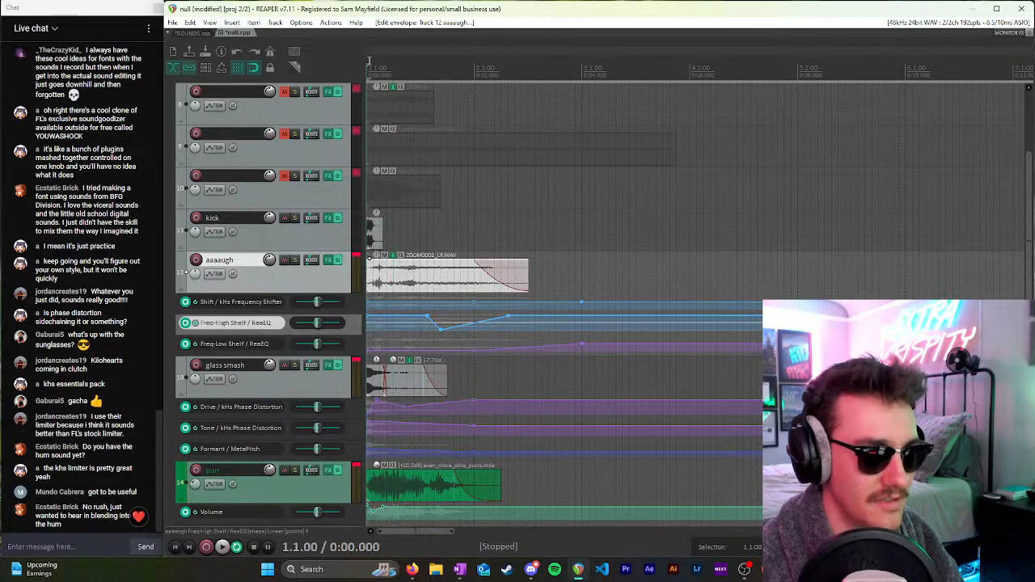
{"action": "key", "text": "space"}
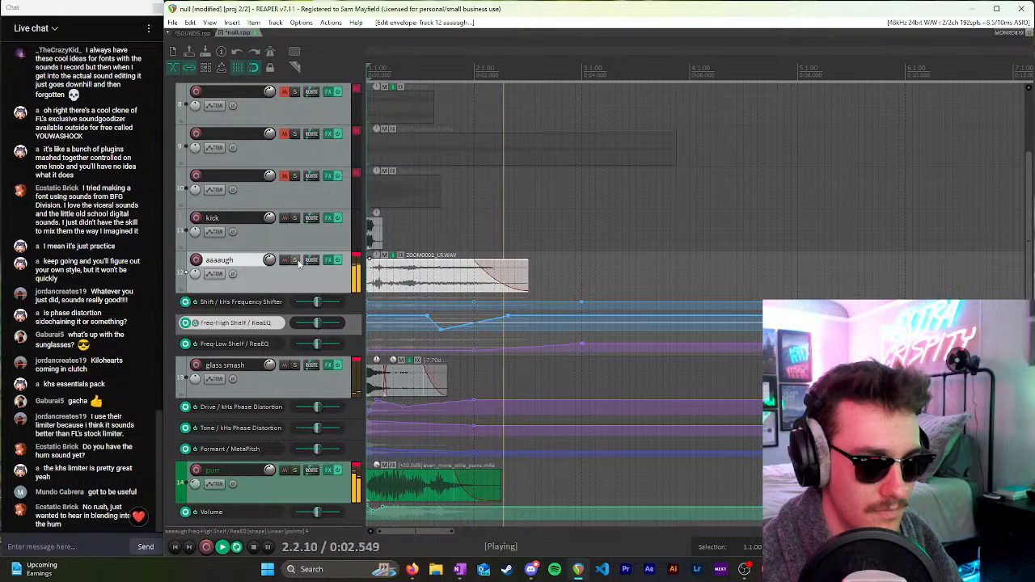
{"action": "key", "text": "space"}
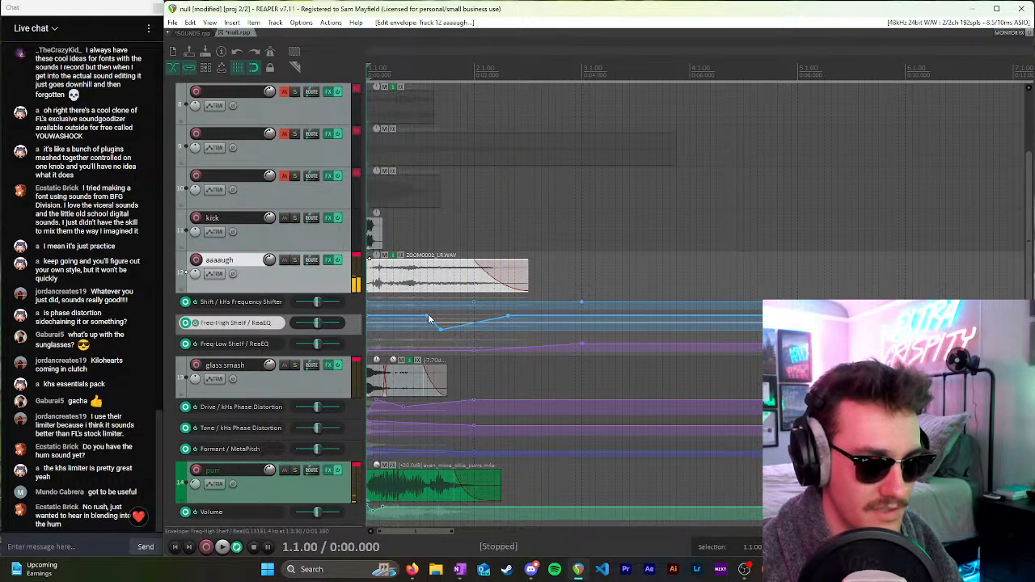
Step: Shift the dip in the aaaaugh track's Freq-High Shelf envelope about 1.1 s earlier, to about 0.25 s, and play all layers
{"action": "left_click_drag", "start_coordinate": [427, 319], "coordinate": [376, 329]}
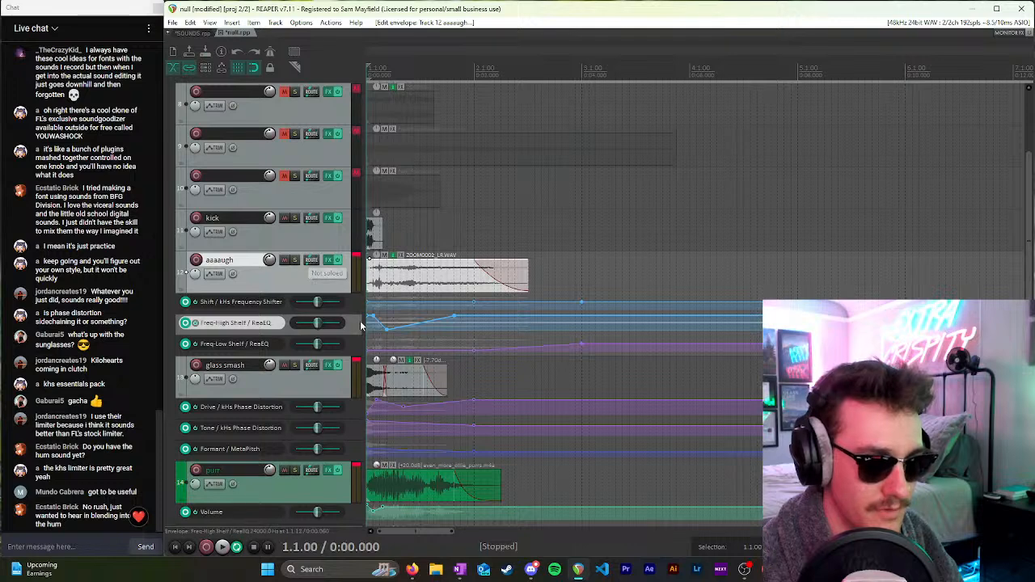
{"action": "left_click_drag", "start_coordinate": [374, 319], "coordinate": [368, 321]}
{"action": "key", "text": "space"}
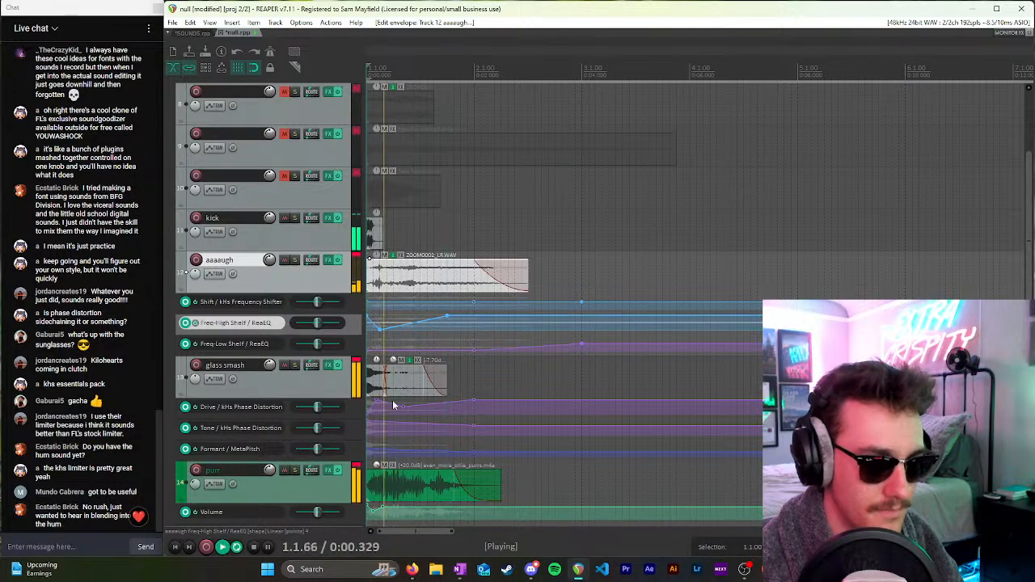
Step: Solo the aaaaugh track and replay its opening from the start
{"action": "left_click", "coordinate": [295, 261]}
{"action": "key", "text": "space"}
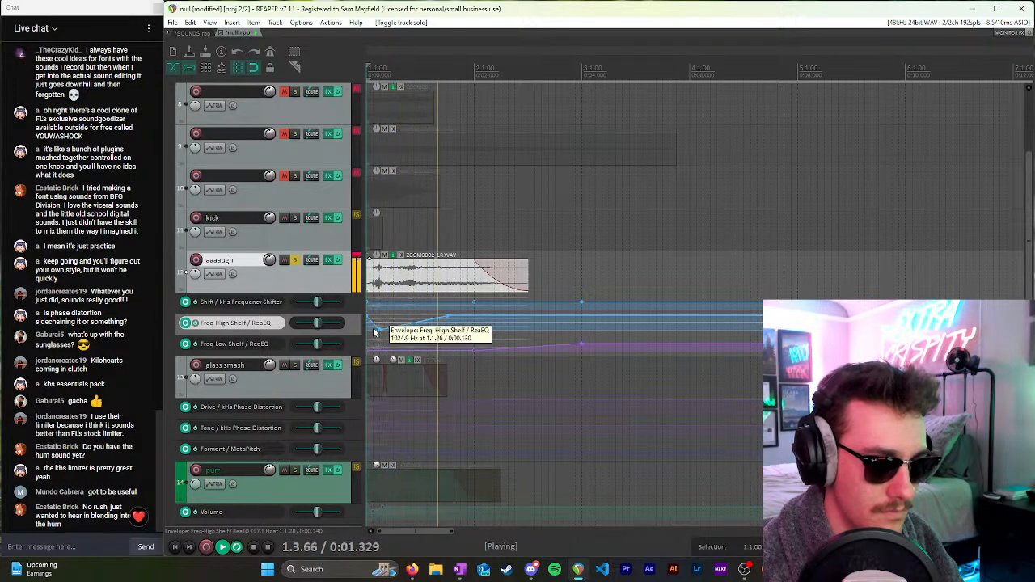
{"action": "key", "text": "space"}
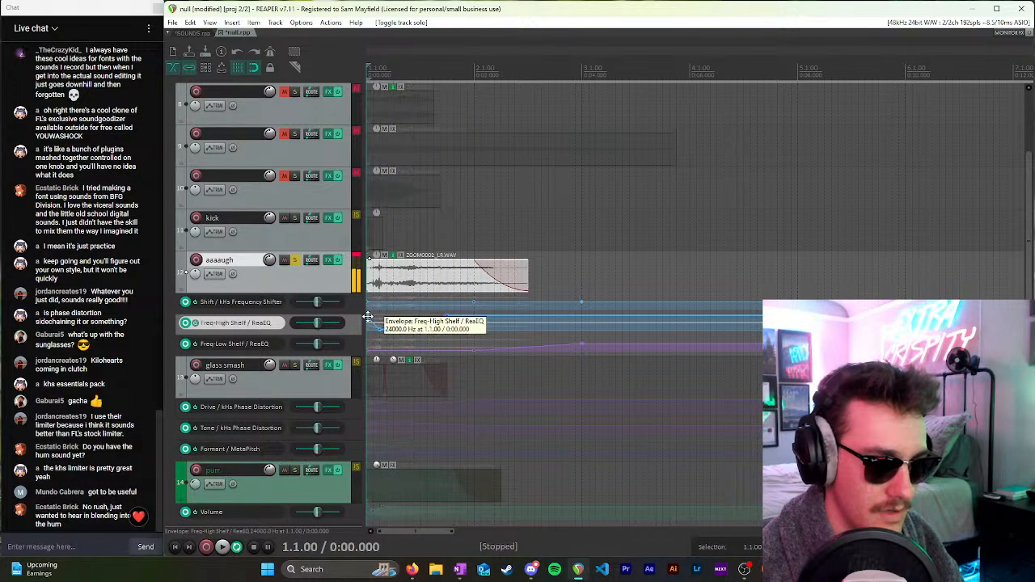
{"action": "key", "text": "space"}
{"action": "key", "text": "space"}
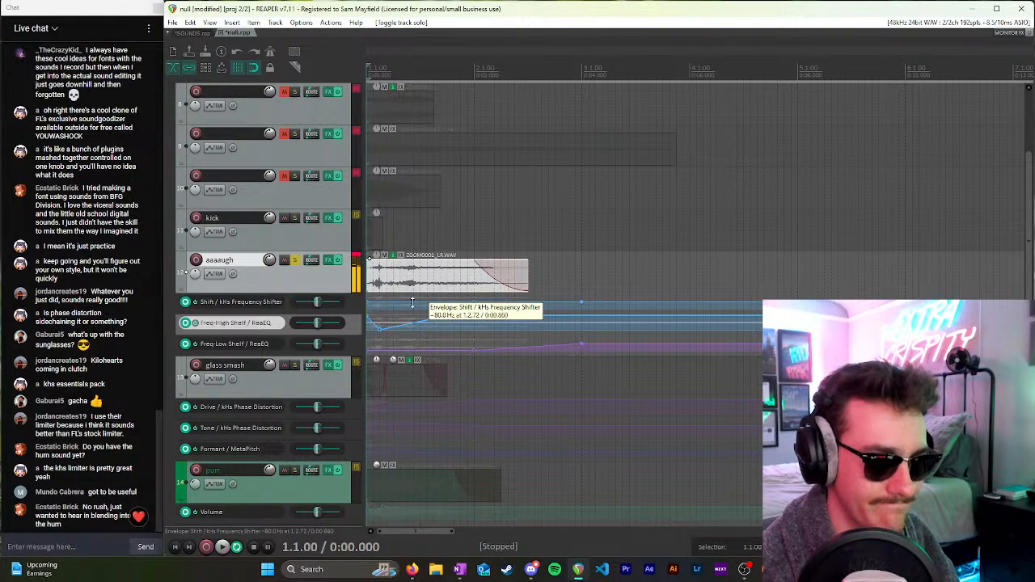
Step: Trim about 0.1 s off the aaaaugh item's start, move it back to the project start, and replay the opening
{"action": "left_click_drag", "start_coordinate": [370, 283], "coordinate": [395, 279]}
{"action": "key", "text": "space"}
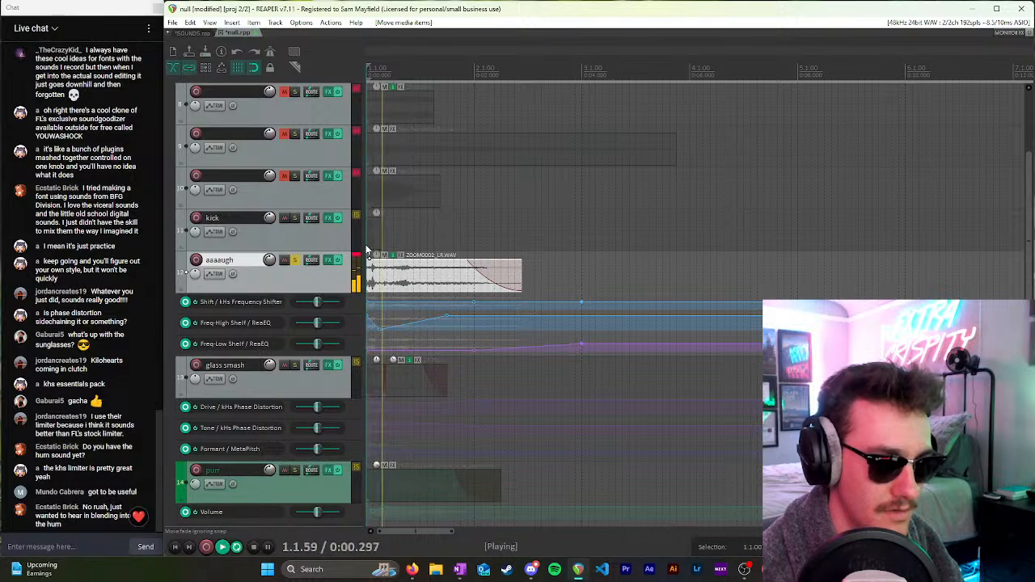
{"action": "key", "text": "space"}
{"action": "key", "text": "space"}
{"action": "key", "text": "space"}
Step: Try the Freq-High Shelf envelope's dip at 0.5 s and 20 Hz during playback, and return it to about 0.25 s
{"action": "left_click_drag", "start_coordinate": [380, 329], "coordinate": [394, 335]}
{"action": "key", "text": "space"}
{"action": "double_click", "coordinate": [393, 334]}
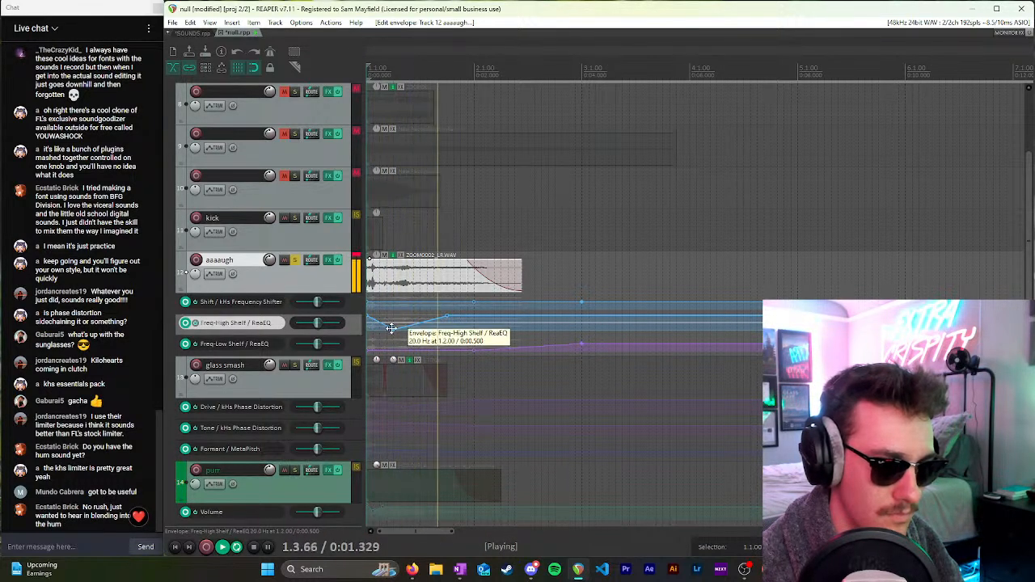
{"action": "left_click_drag", "start_coordinate": [393, 324], "coordinate": [366, 269]}
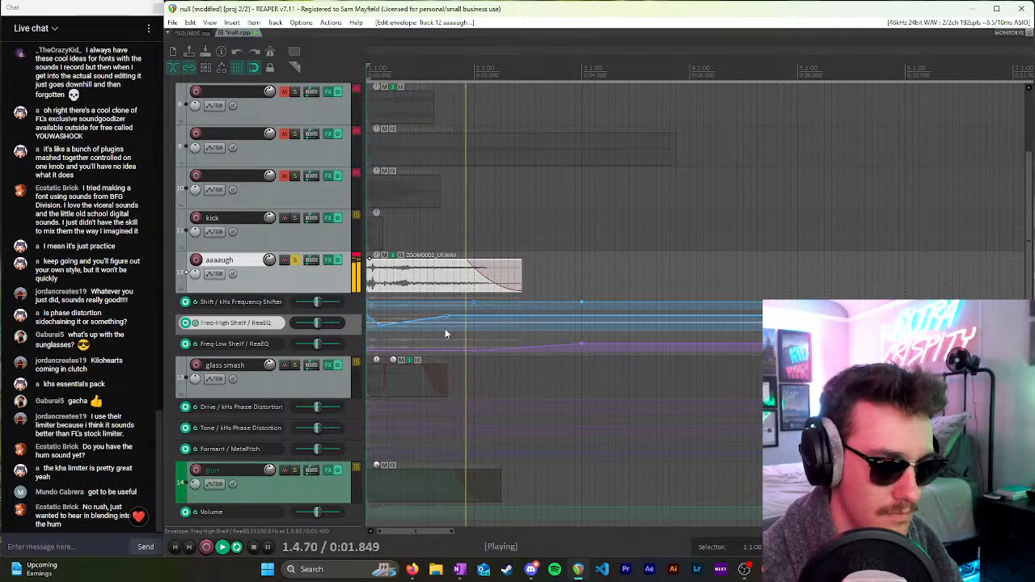
Step: Add a Freq-High Shelf envelope point at 4.0 s and about 4050 Hz, and replay the soloed aaaaugh track
{"action": "left_click", "coordinate": [540, 324]}
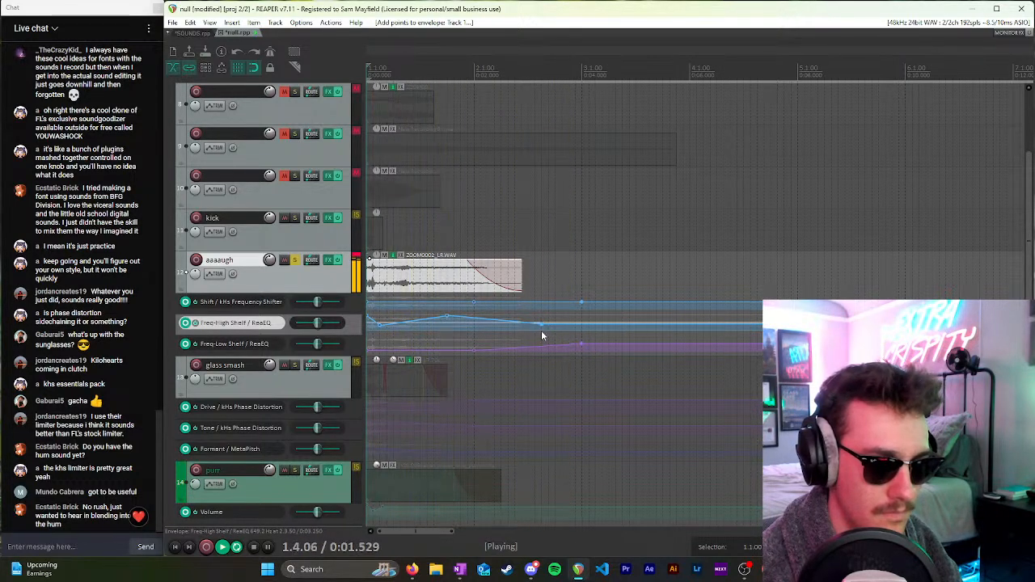
{"action": "mouse_move", "coordinate": [540, 325]}
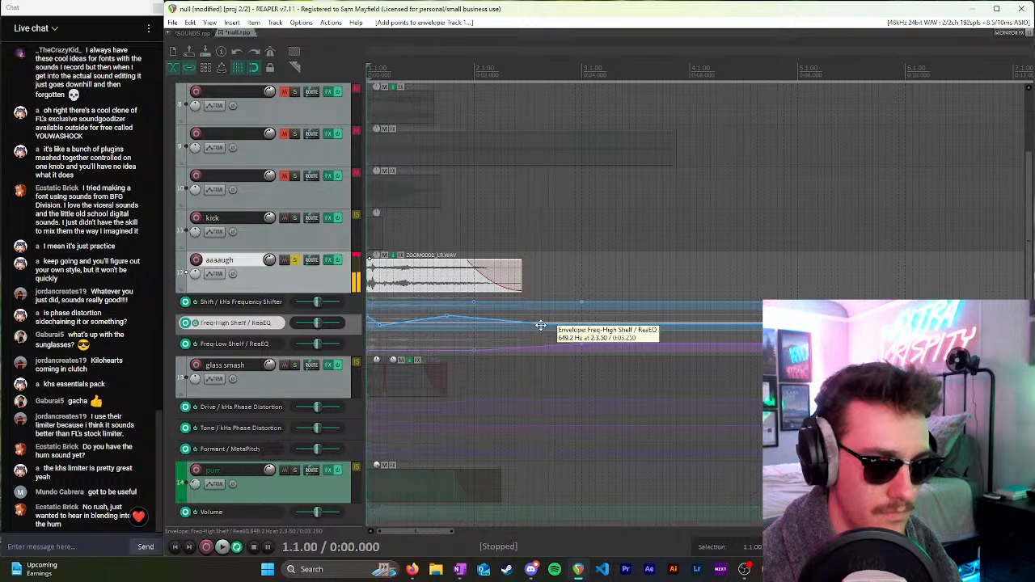
{"action": "left_click_drag", "start_coordinate": [540, 325], "coordinate": [583, 300]}
{"action": "double_click", "coordinate": [579, 324]}
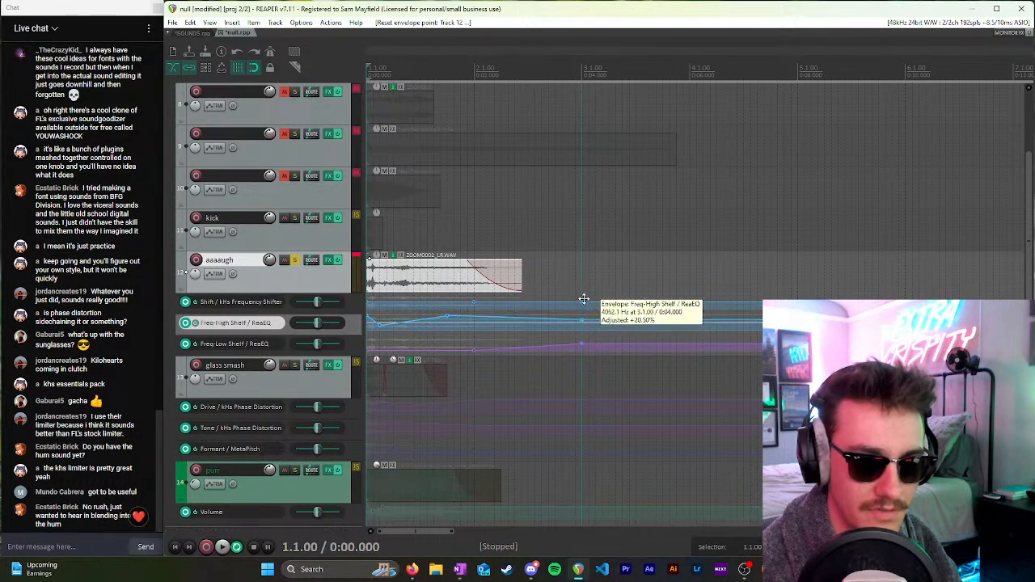
{"action": "key", "text": "space"}
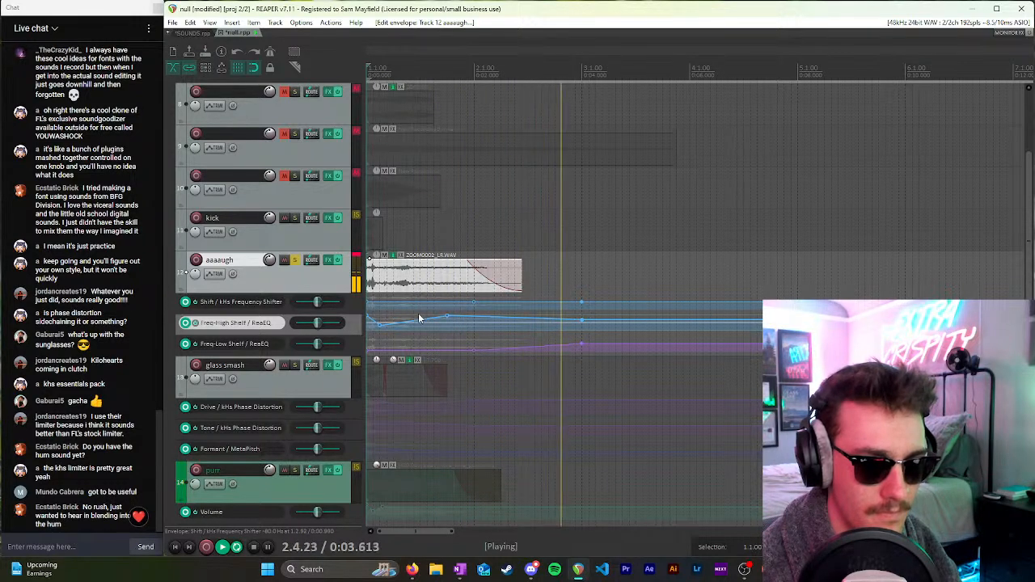
{"action": "key", "text": "space"}
{"action": "key", "text": "space"}
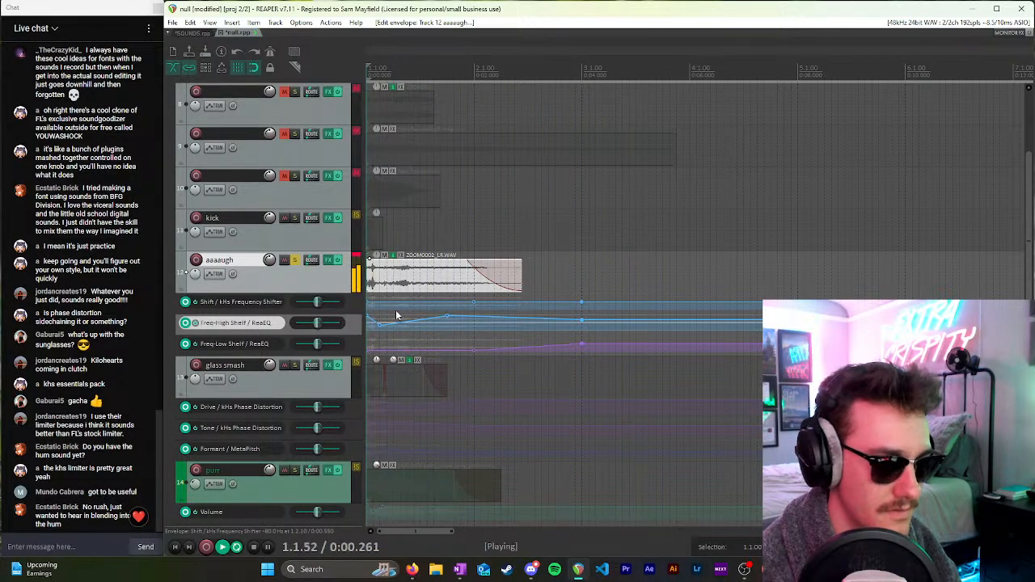
Step: Lower the Freq-High Shelf envelope's dip to the bottom at about 0.25 s, audition it, and unsolo the aaaaugh track
{"action": "left_click_drag", "start_coordinate": [380, 324], "coordinate": [394, 398]}
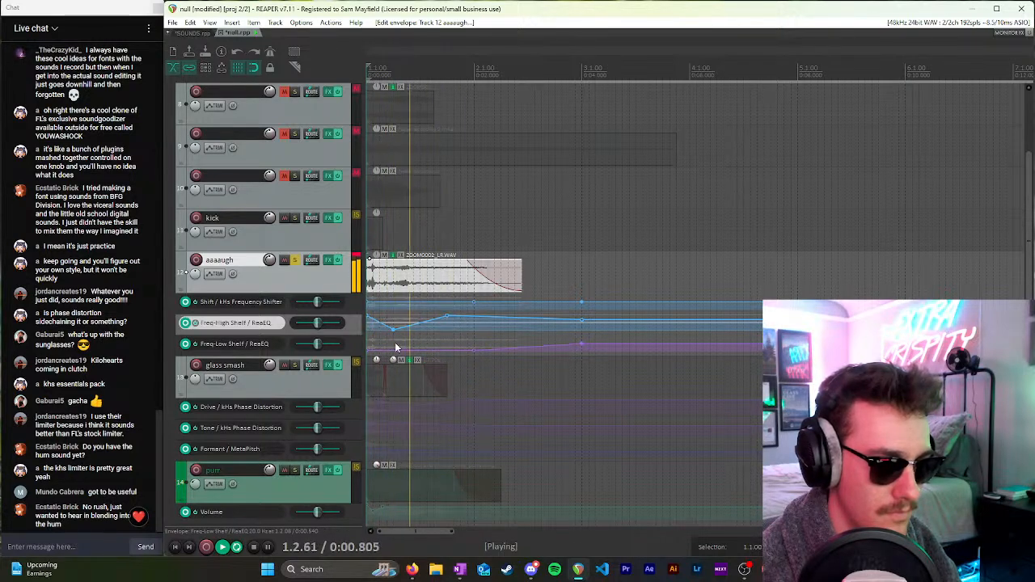
{"action": "left_click_drag", "start_coordinate": [394, 330], "coordinate": [377, 345]}
{"action": "key", "text": "space"}
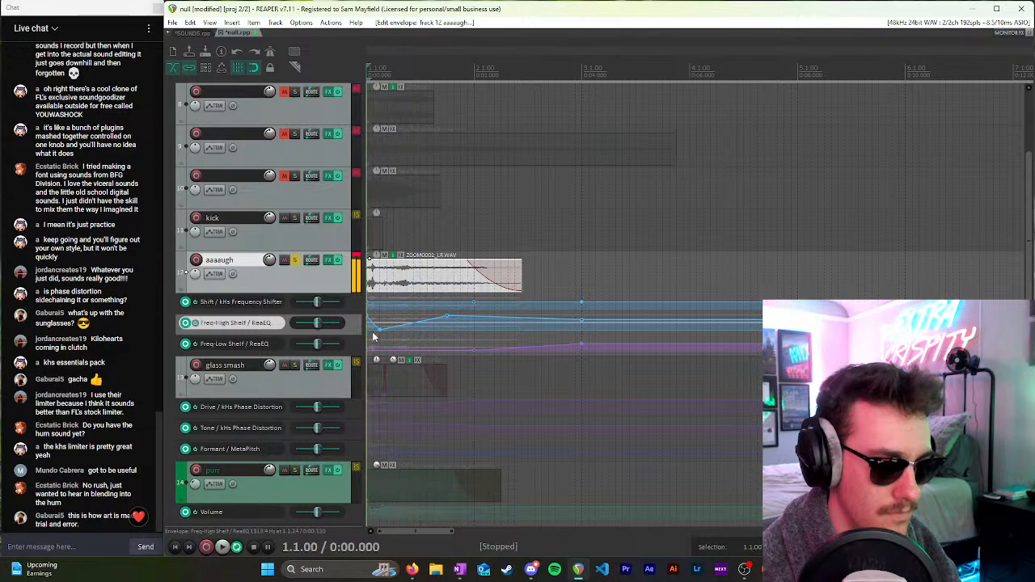
{"action": "key", "text": "space"}
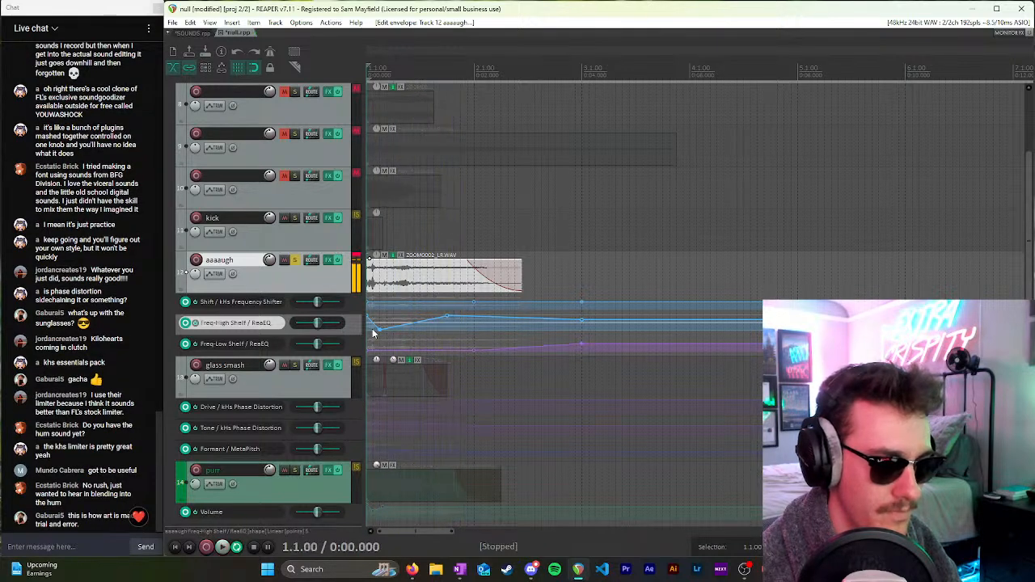
{"action": "left_click", "coordinate": [296, 261]}
Step: Trim about 0.07 s off the aaaaugh item's start with snapping off, align it to the project start, and play all layers
{"action": "left_click_drag", "start_coordinate": [368, 277], "coordinate": [374, 280]}
{"action": "scroll", "coordinate": [378, 283], "scroll_direction": "up", "scroll_amount": 5}
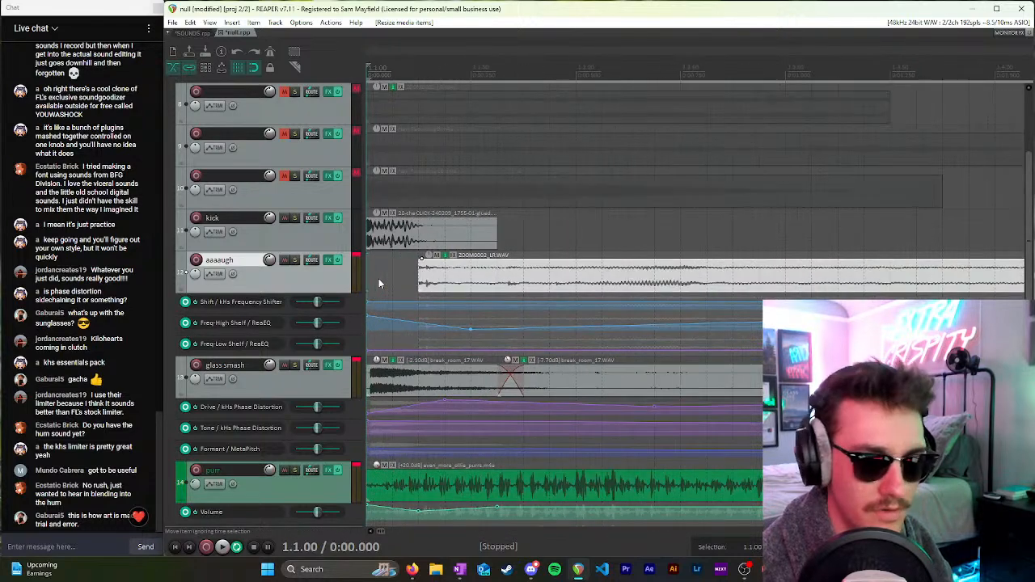
{"action": "left_click_drag", "start_coordinate": [420, 279], "coordinate": [396, 289]}
{"action": "key", "text": "alt+s"}
{"action": "scroll", "coordinate": [394, 282], "scroll_direction": "down", "scroll_amount": 4}
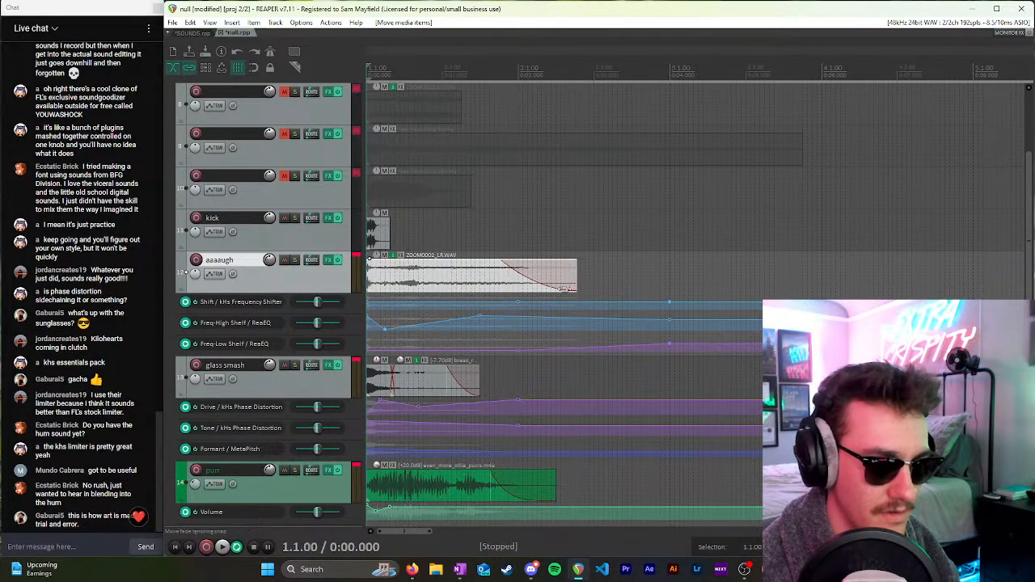
{"action": "key", "text": "space"}
{"action": "key", "text": "space"}
Step: Solo the aaaaugh track and listen to it with a time selection looping the first 3 s or so
{"action": "left_click", "coordinate": [295, 260]}
{"action": "key", "text": "space"}
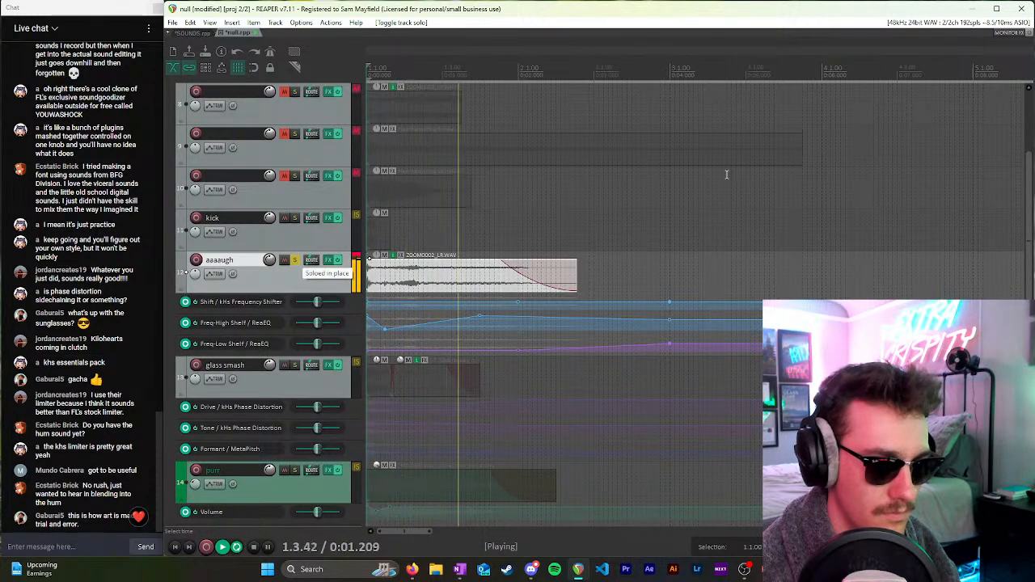
{"action": "key", "text": "space"}
{"action": "key", "text": "space"}
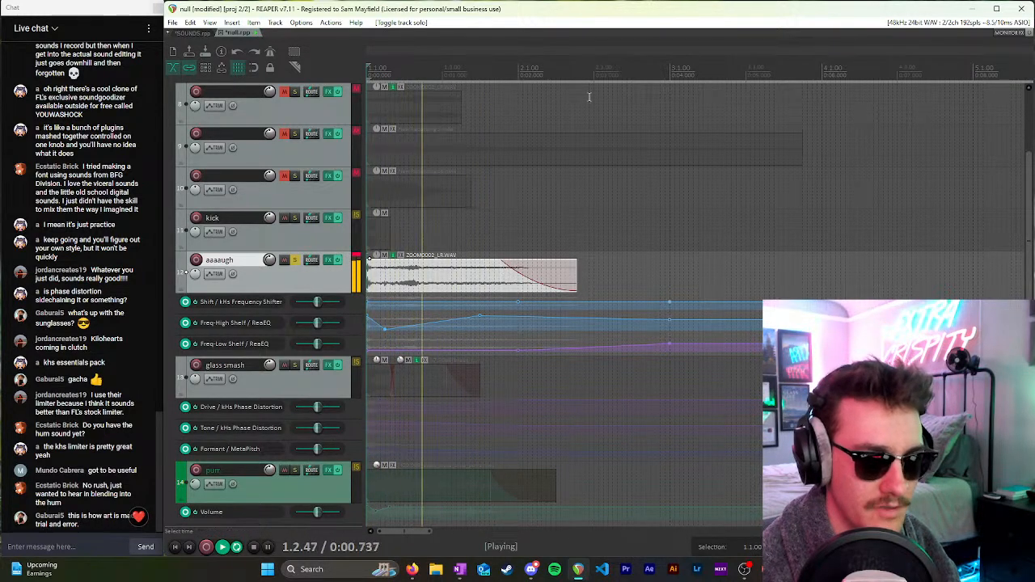
{"action": "key", "text": "space"}
{"action": "left_click_drag", "start_coordinate": [594, 79], "coordinate": [167, 122]}
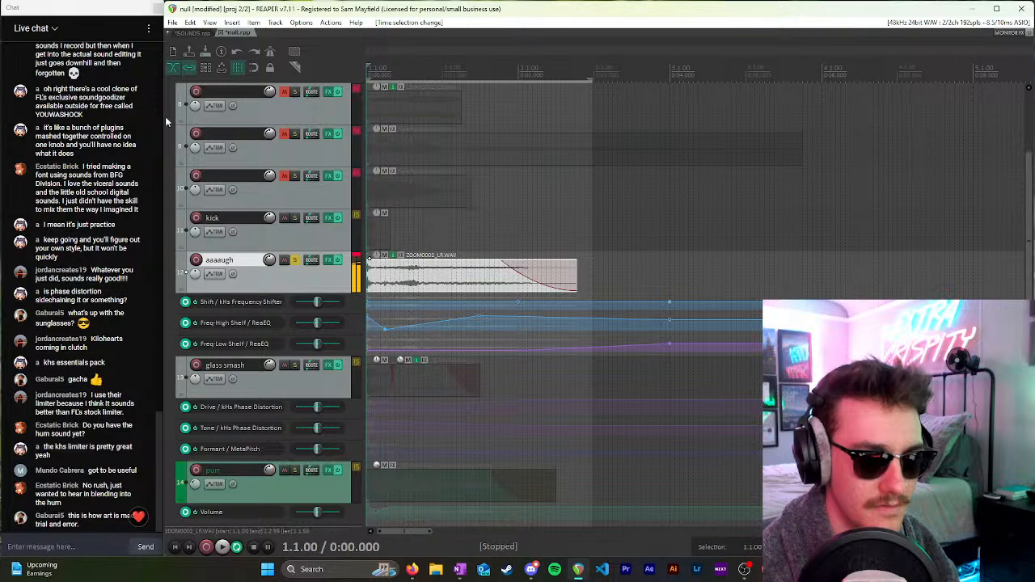
{"action": "key", "text": "space"}
{"action": "left_click", "coordinate": [584, 73]}
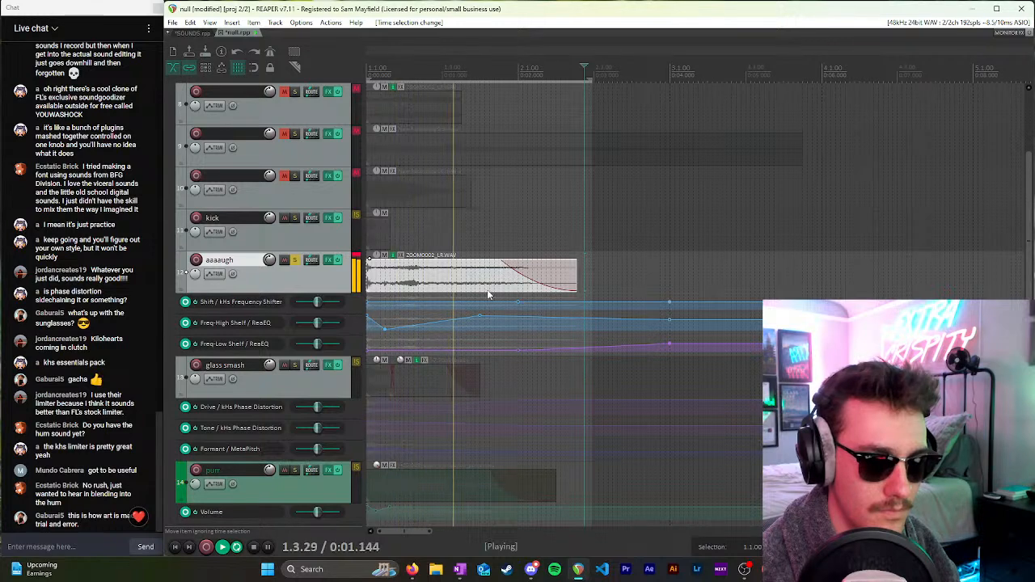
Step: Split the aaaaugh item at about 0.06 s, raise the volume of the short opening piece, and play the result
{"action": "scroll", "coordinate": [387, 283], "scroll_direction": "up", "scroll_amount": 2}
{"action": "key", "text": "space"}
{"action": "scroll", "coordinate": [380, 283], "scroll_direction": "up", "scroll_amount": 3}
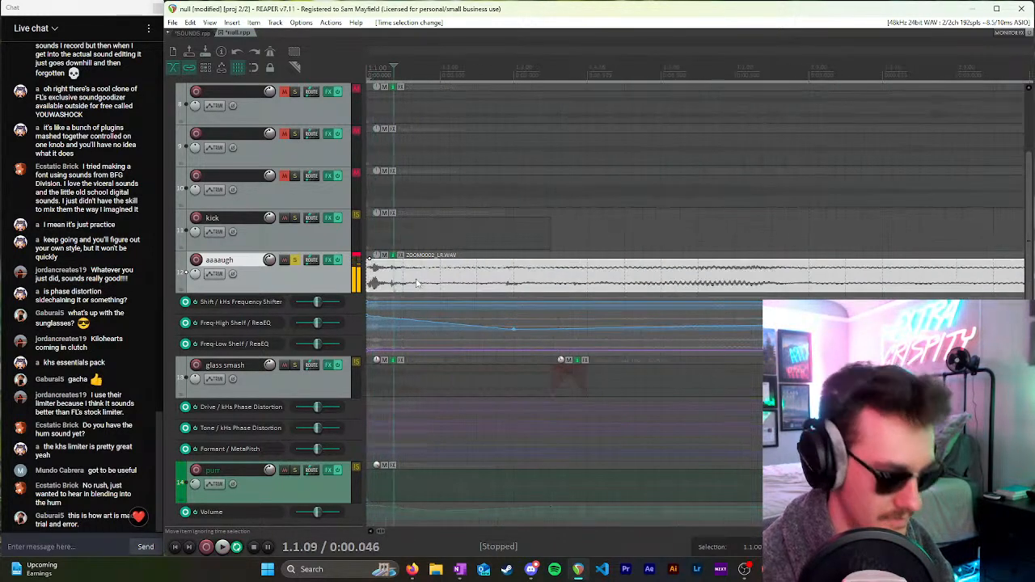
{"action": "left_click", "coordinate": [403, 280]}
{"action": "key", "text": "s"}
{"action": "mouse_move", "coordinate": [376, 260]}
{"action": "left_mouse_down"}
{"action": "mouse_move", "coordinate": [377, 221]}
{"action": "mouse_move", "coordinate": [378, 242]}
{"action": "left_mouse_up"}
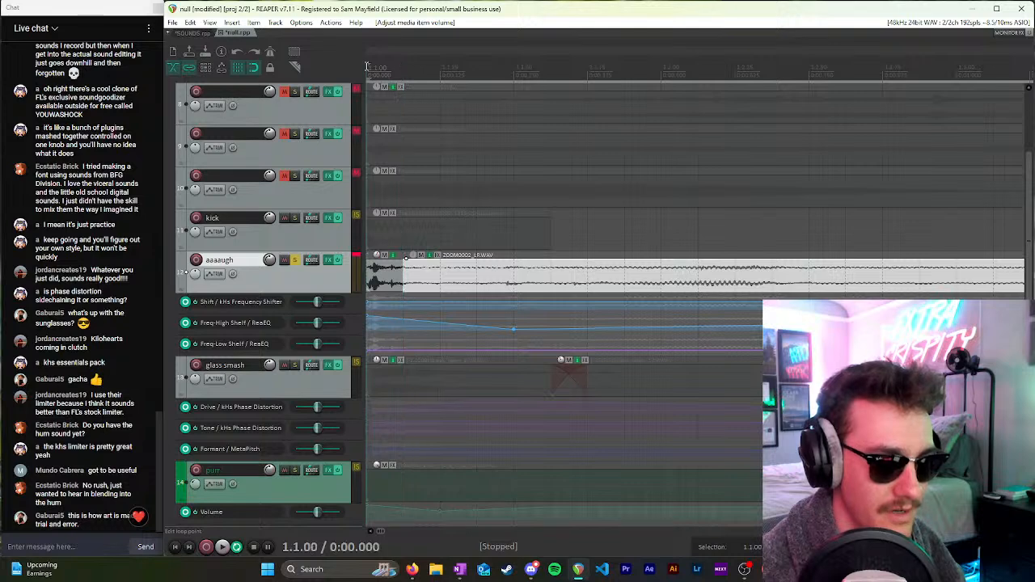
{"action": "key", "text": "space"}
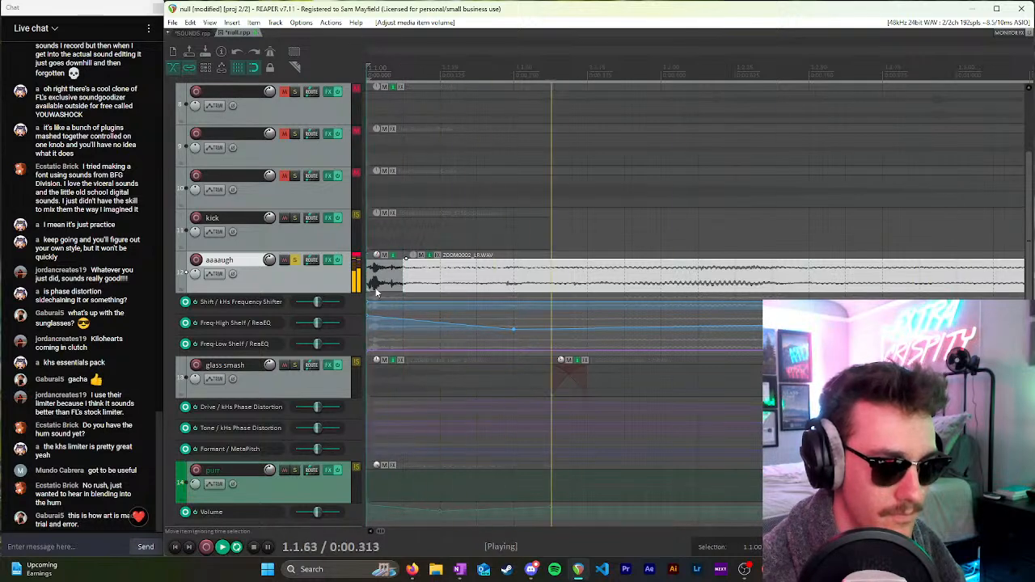
{"action": "key", "text": "space"}
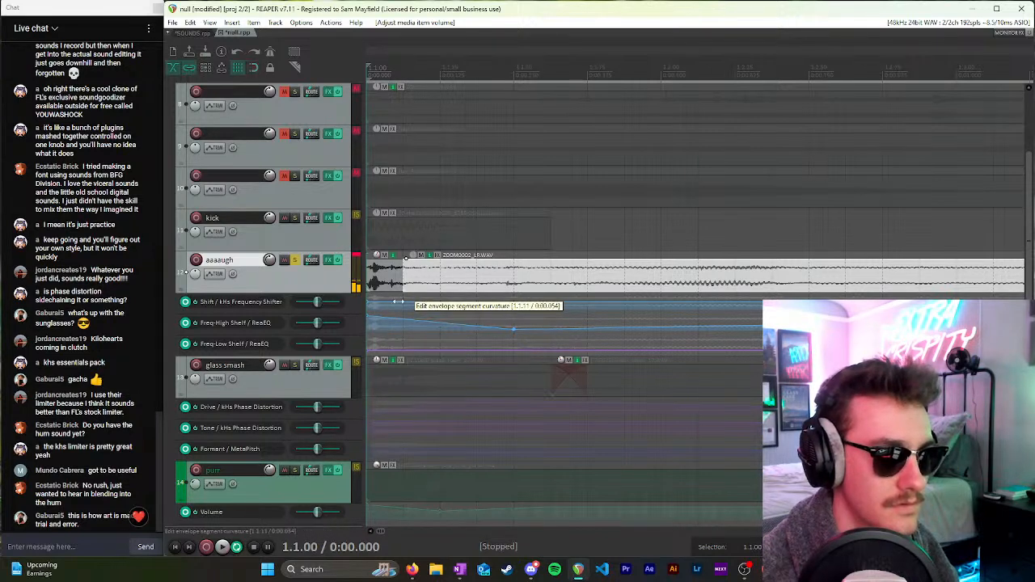
Step: Add a frequency shifter Shift envelope point at about 0.06 s, raise the envelope's starting point to the top, and play the soloed track
{"action": "left_click", "coordinate": [401, 303]}
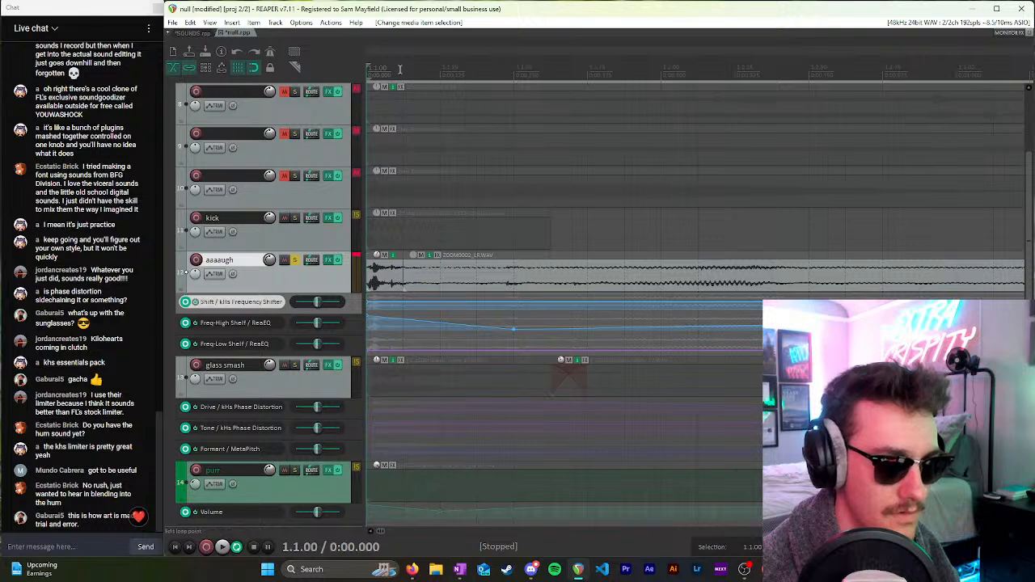
{"action": "left_click", "coordinate": [404, 301], "text": "ctrl"}
{"action": "left_click_drag", "start_coordinate": [368, 310], "coordinate": [360, 214]}
{"action": "left_click", "coordinate": [372, 66]}
{"action": "key", "text": "space"}
{"action": "key", "text": "space"}
{"action": "key", "text": "space"}
{"action": "scroll", "coordinate": [445, 109], "scroll_direction": "down", "scroll_amount": 6}
{"action": "scroll", "coordinate": [443, 108], "scroll_direction": "down", "scroll_amount": 2}
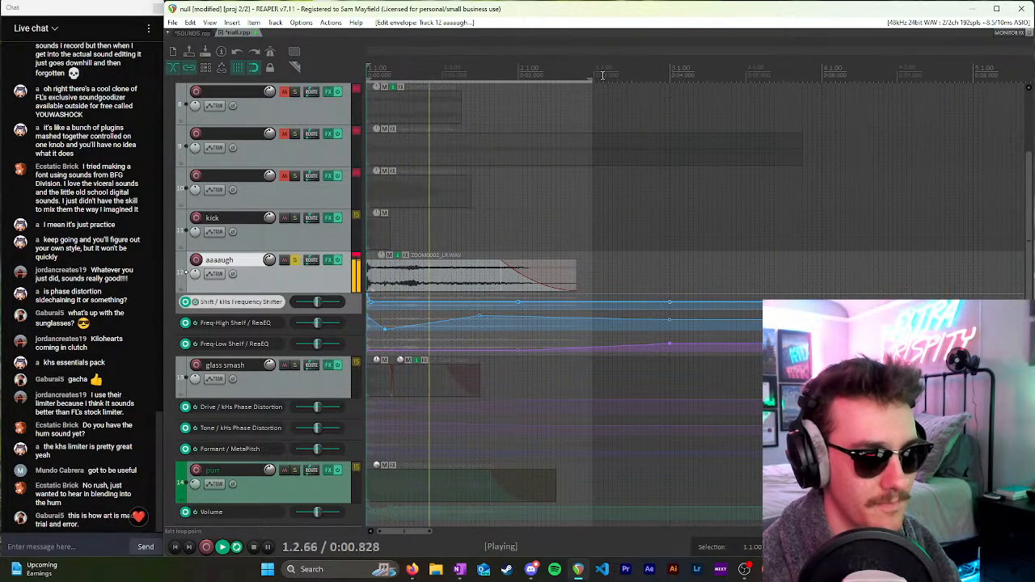
{"action": "key", "text": "space"}
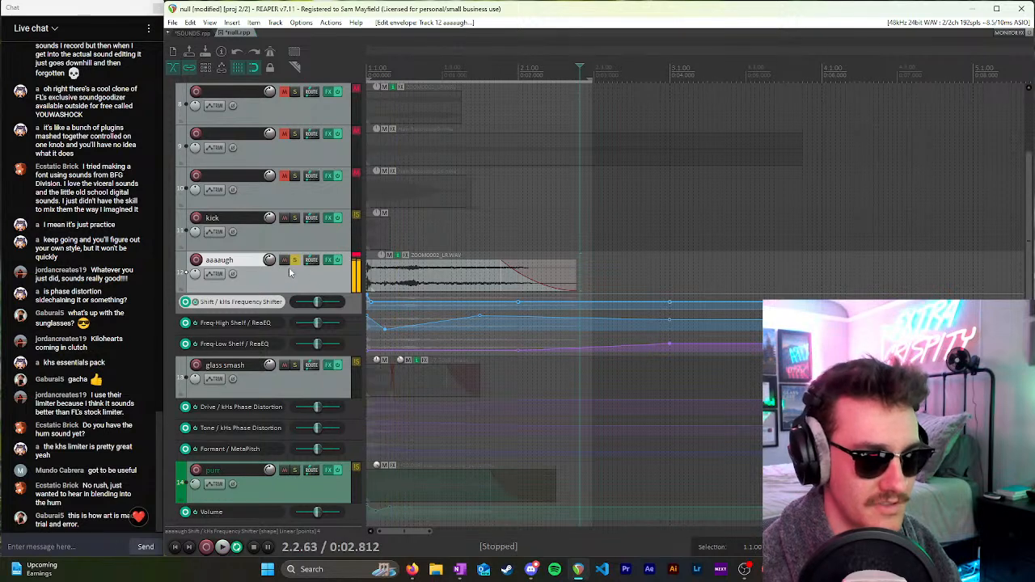
Step: Unsolo the aaaaugh track, clear the time selection, and play all layers from the start
{"action": "left_click", "coordinate": [295, 259]}
{"action": "left_click", "coordinate": [298, 249]}
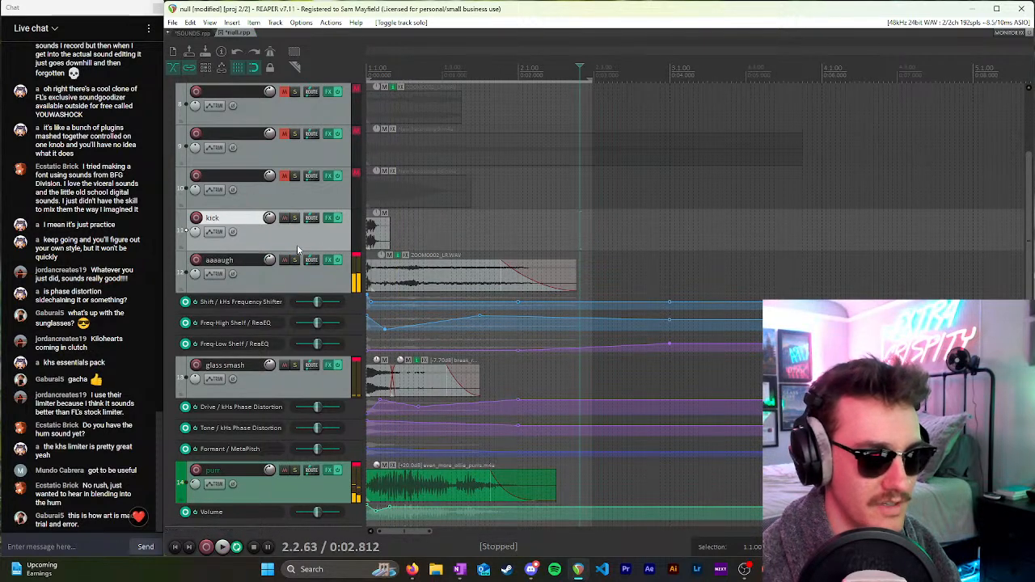
{"action": "double_click", "coordinate": [468, 69]}
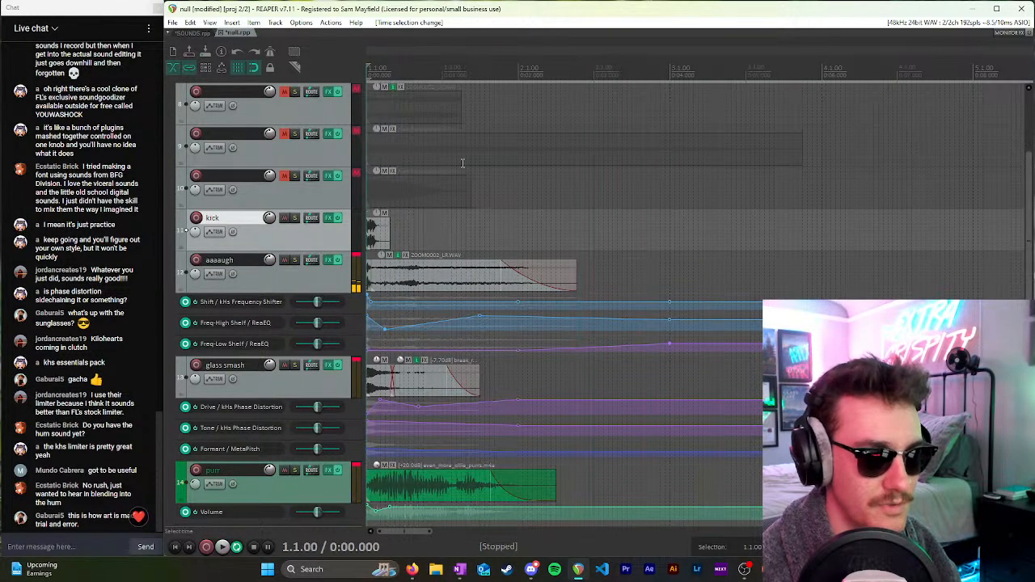
{"action": "key", "text": "space"}
{"action": "key", "text": "space"}
{"action": "key", "text": "space"}
{"action": "key", "text": "space"}
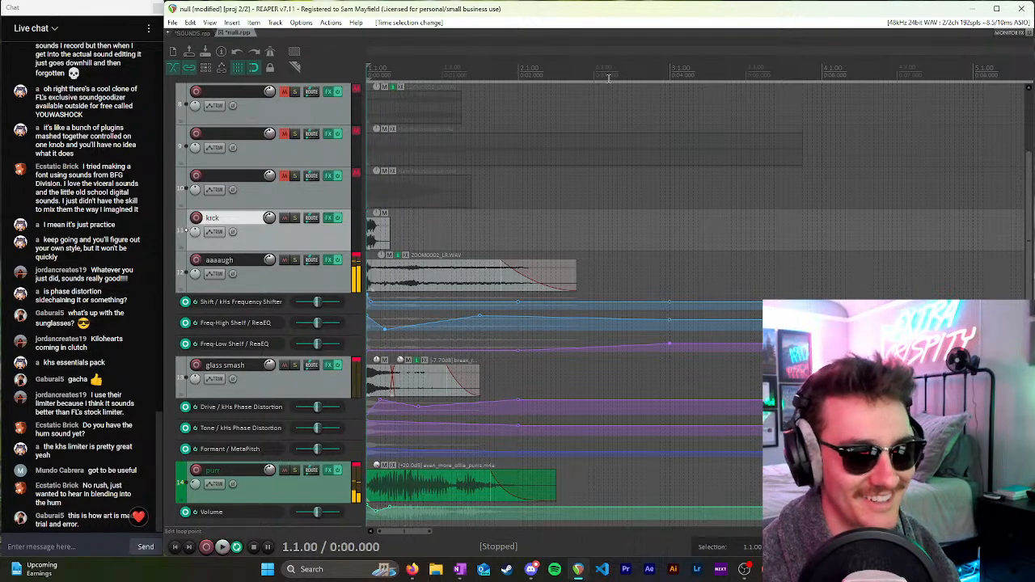
Step: Set the time selection from the project start to 4.0 s and play all layers in a loop
{"action": "left_click_drag", "start_coordinate": [608, 79], "coordinate": [317, 94]}
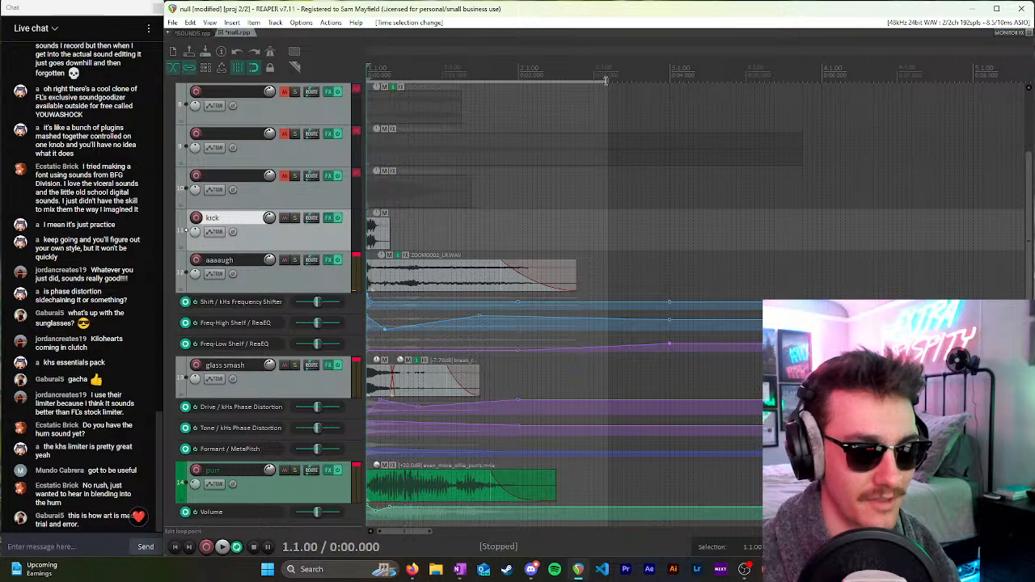
{"action": "left_click_drag", "start_coordinate": [607, 82], "coordinate": [663, 83]}
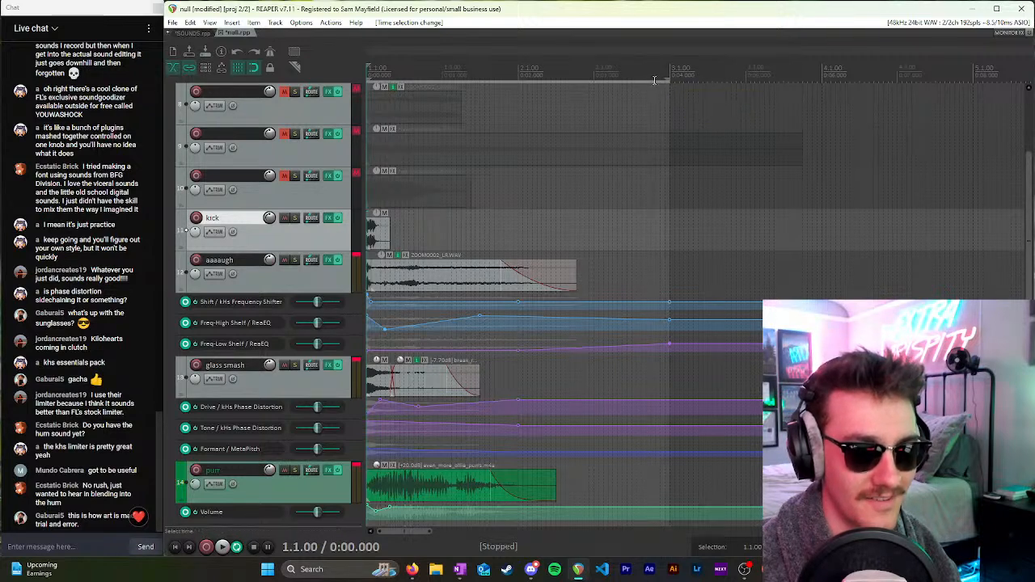
{"action": "left_click", "coordinate": [640, 71]}
{"action": "key", "text": "space"}
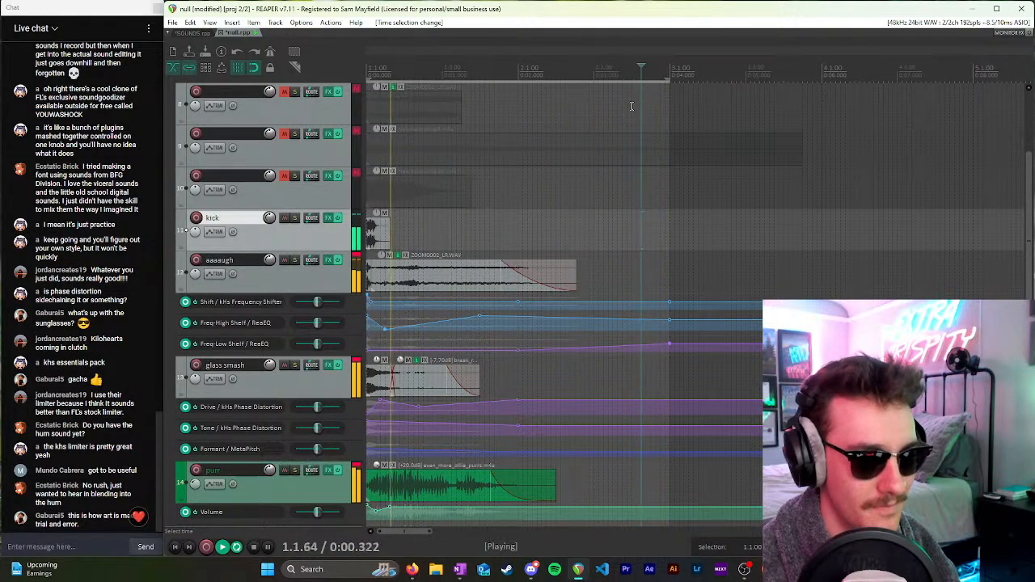
Step: Solo the aaaaugh track, move the early frequency shifter Shift envelope point to about 0.12 s at its default value, and play the track
{"action": "key", "text": "space"}
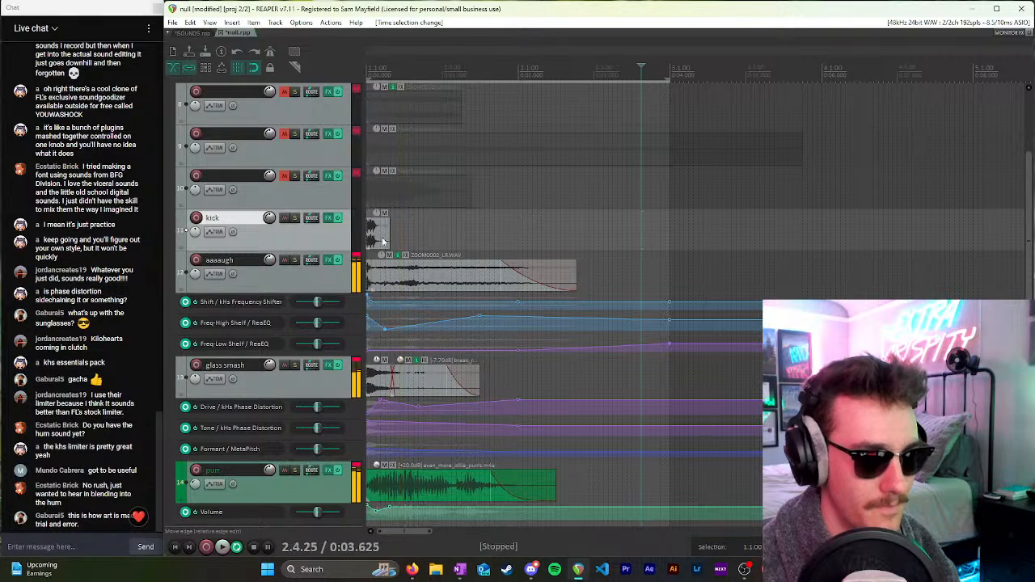
{"action": "left_click", "coordinate": [324, 279]}
{"action": "left_click", "coordinate": [295, 260]}
{"action": "scroll", "coordinate": [398, 256], "scroll_direction": "down", "scroll_amount": 3}
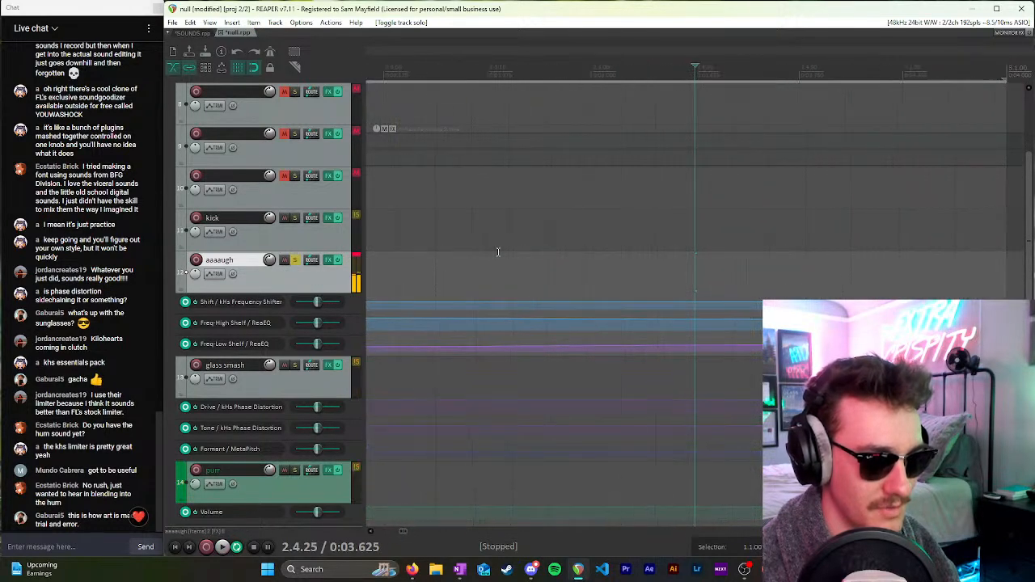
{"action": "left_click", "coordinate": [370, 240]}
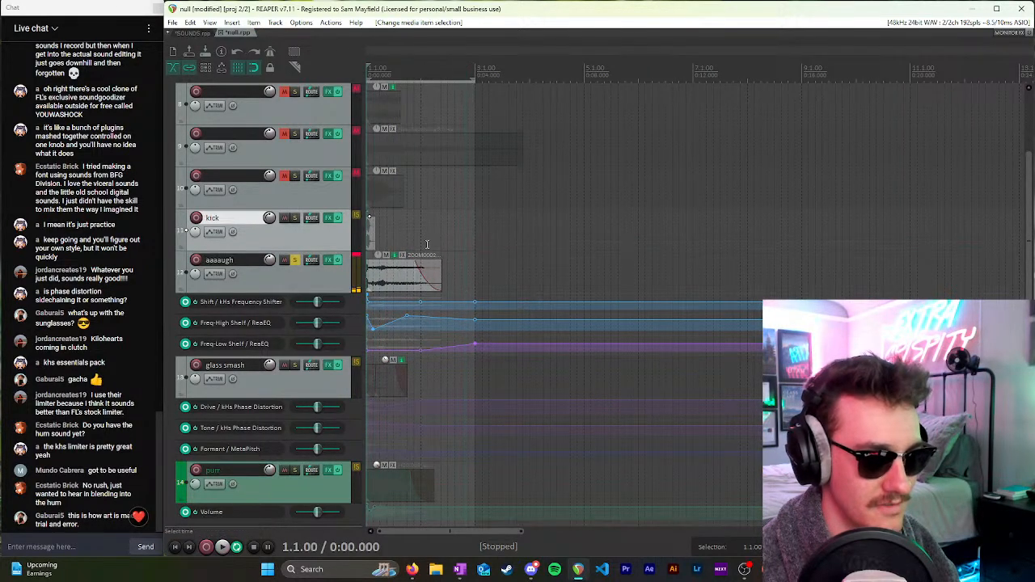
{"action": "scroll", "coordinate": [407, 241], "scroll_direction": "up", "scroll_amount": 10}
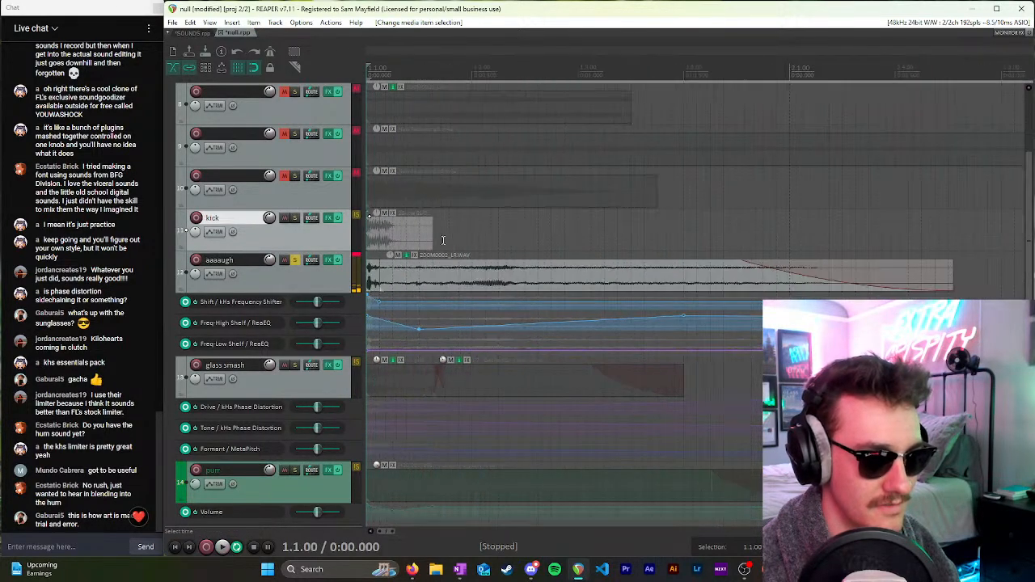
{"action": "left_click", "coordinate": [467, 304]}
{"action": "double_click", "coordinate": [574, 303]}
{"action": "key", "text": "space"}
{"action": "scroll", "coordinate": [575, 306], "scroll_direction": "down", "scroll_amount": 5}
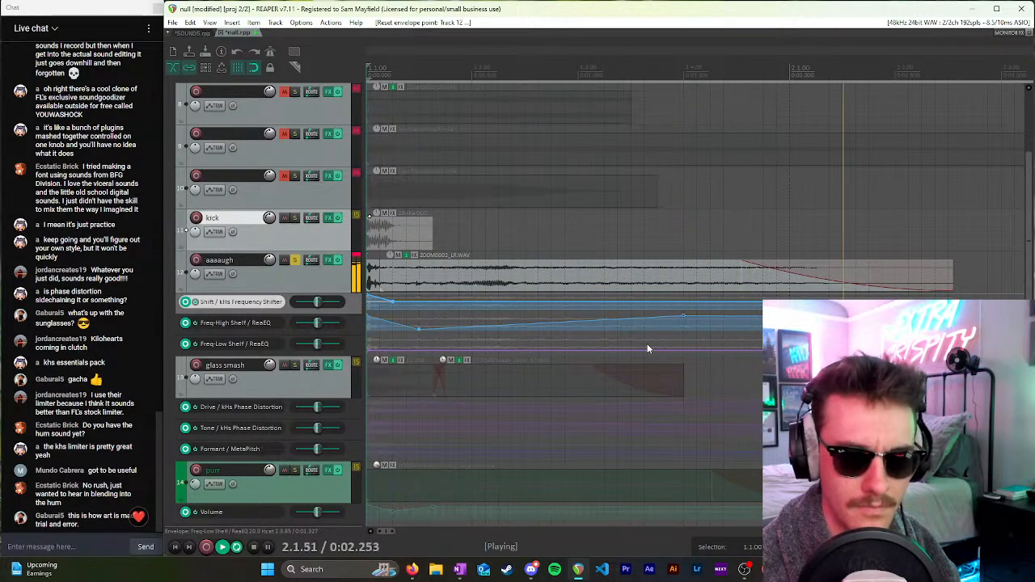
{"action": "key", "text": "space"}
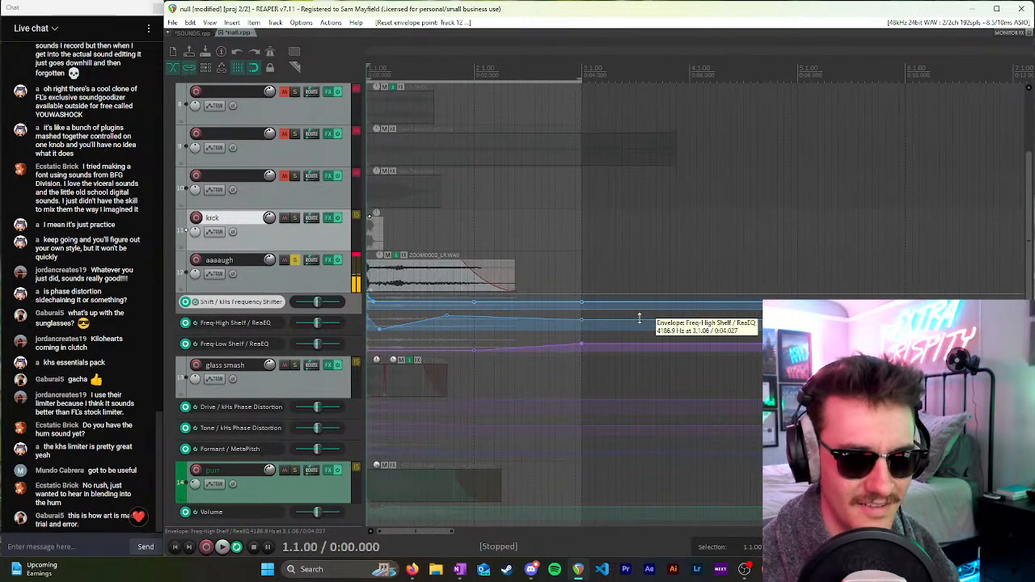
Step: Replay the soloed aaaaugh track to check the revised frequency shift
{"action": "left_click", "coordinate": [477, 234]}
{"action": "scroll", "coordinate": [485, 236], "scroll_direction": "up", "scroll_amount": 5}
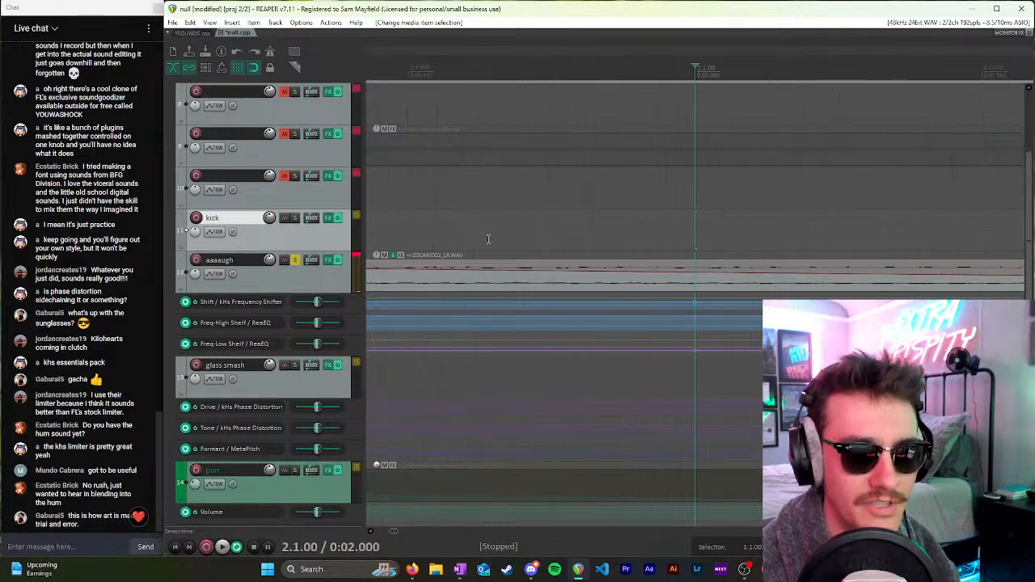
{"action": "scroll", "coordinate": [601, 242], "scroll_direction": "down", "scroll_amount": 5}
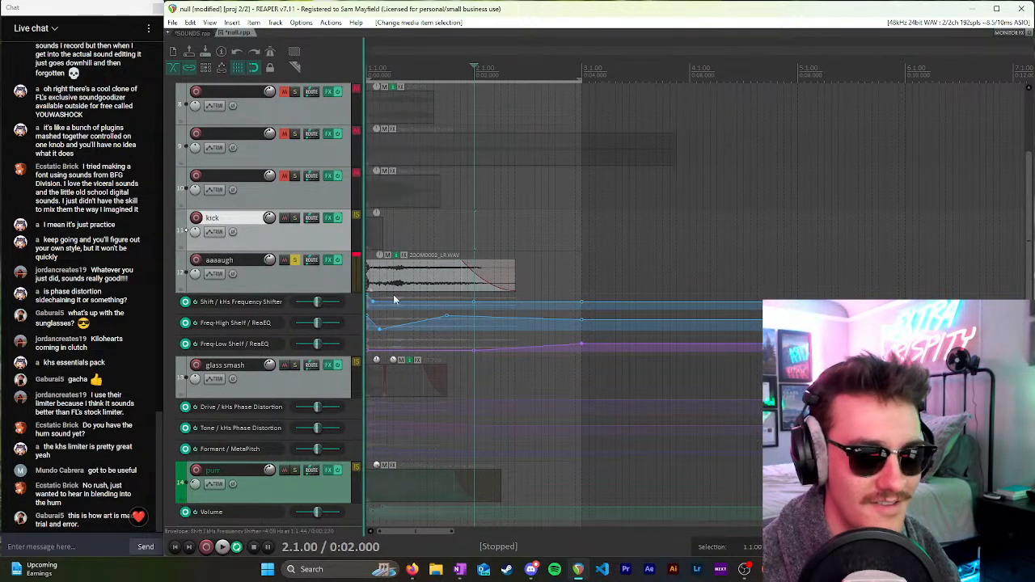
{"action": "left_click", "coordinate": [384, 233]}
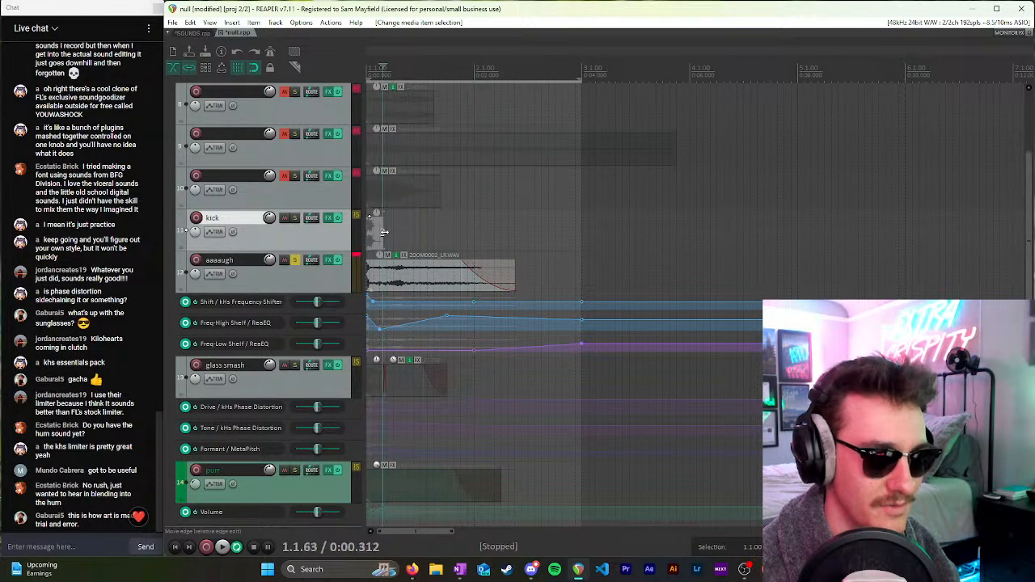
{"action": "key", "text": "space"}
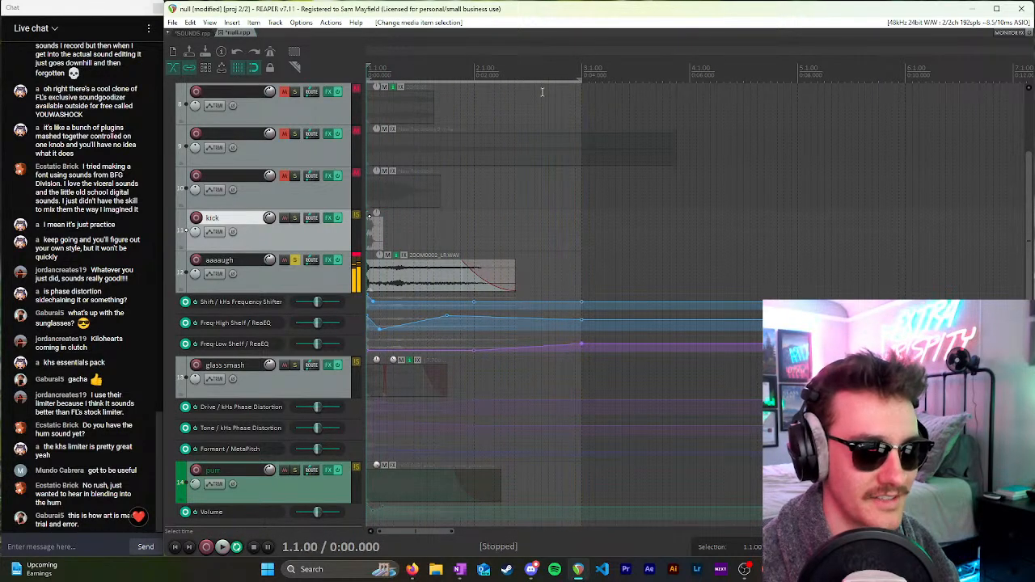
Step: Unsolo the aaaaugh track and play all layers together
{"action": "left_click", "coordinate": [295, 259]}
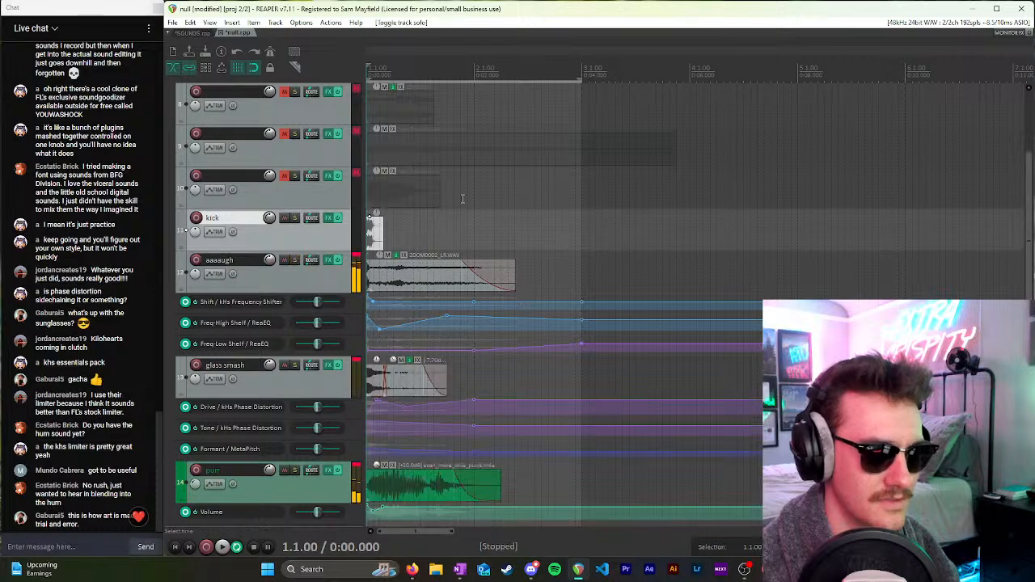
{"action": "left_click", "coordinate": [561, 68]}
{"action": "key", "text": "space"}
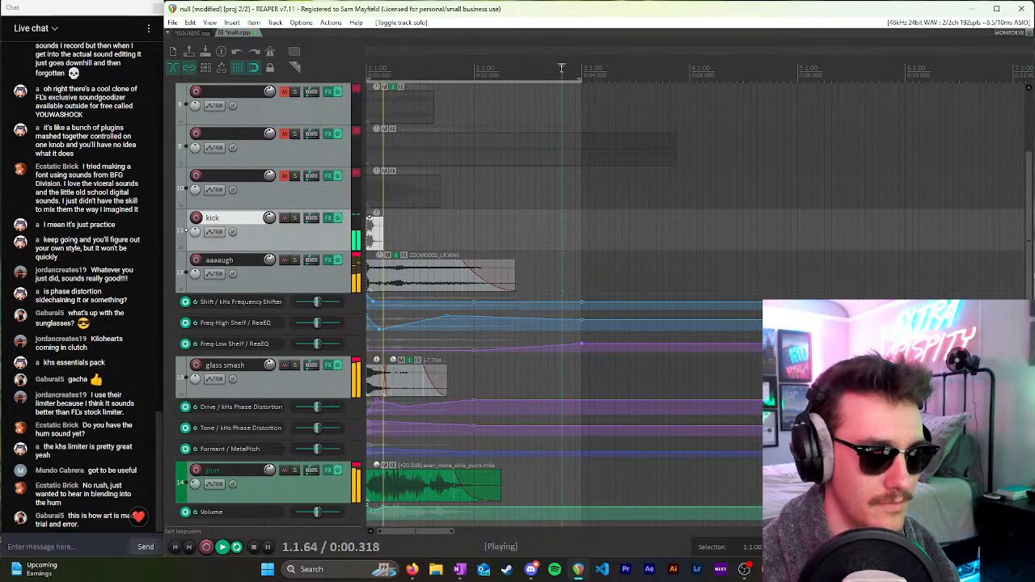
{"action": "key", "text": "space"}
{"action": "key", "text": "space"}
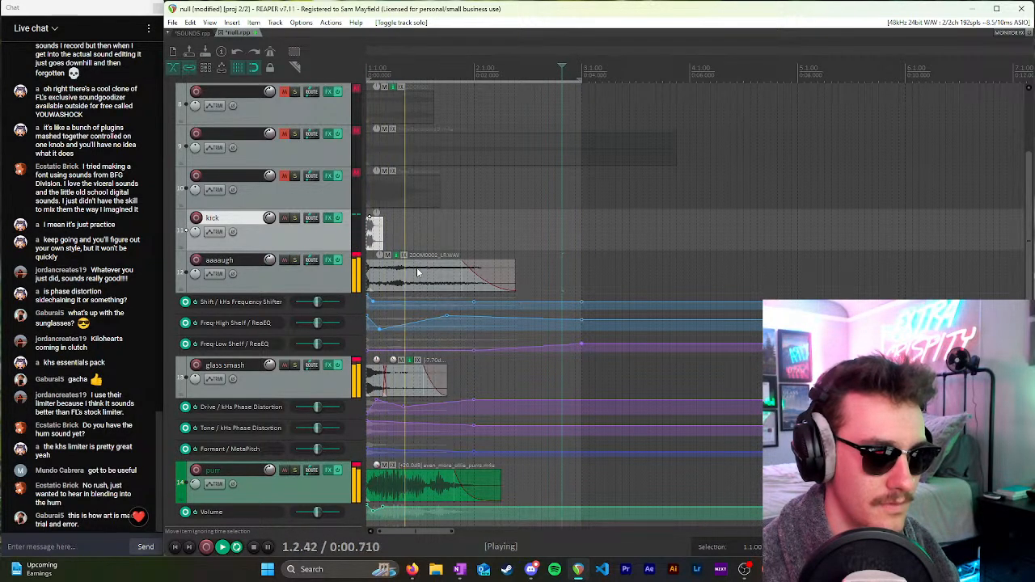
Step: Lower the output gain of ReaEQ on the aaaaugh track slightly and play all layers
{"action": "left_click", "coordinate": [331, 261]}
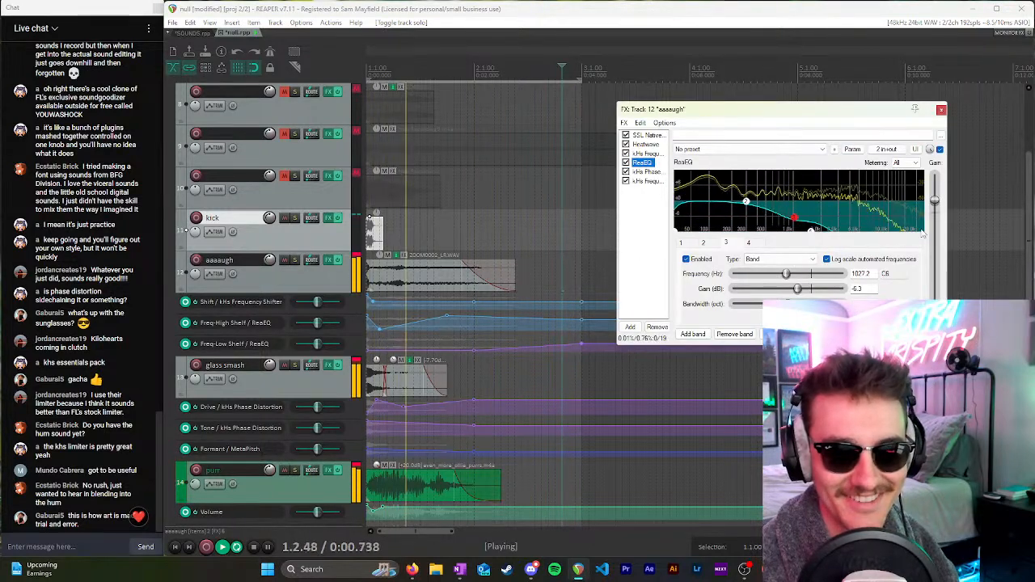
{"action": "key", "text": "space"}
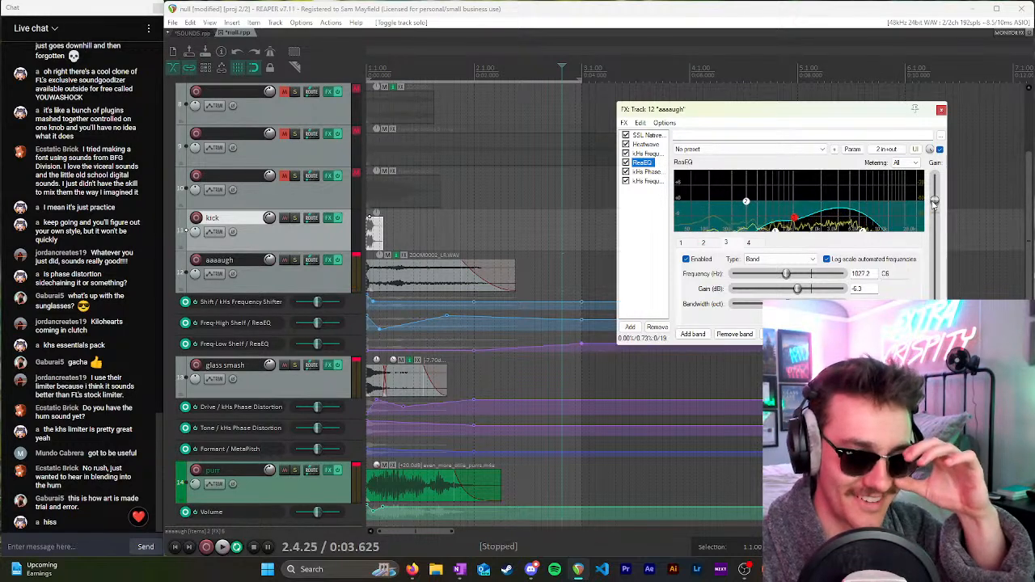
{"action": "left_click_drag", "start_coordinate": [935, 205], "coordinate": [935, 212]}
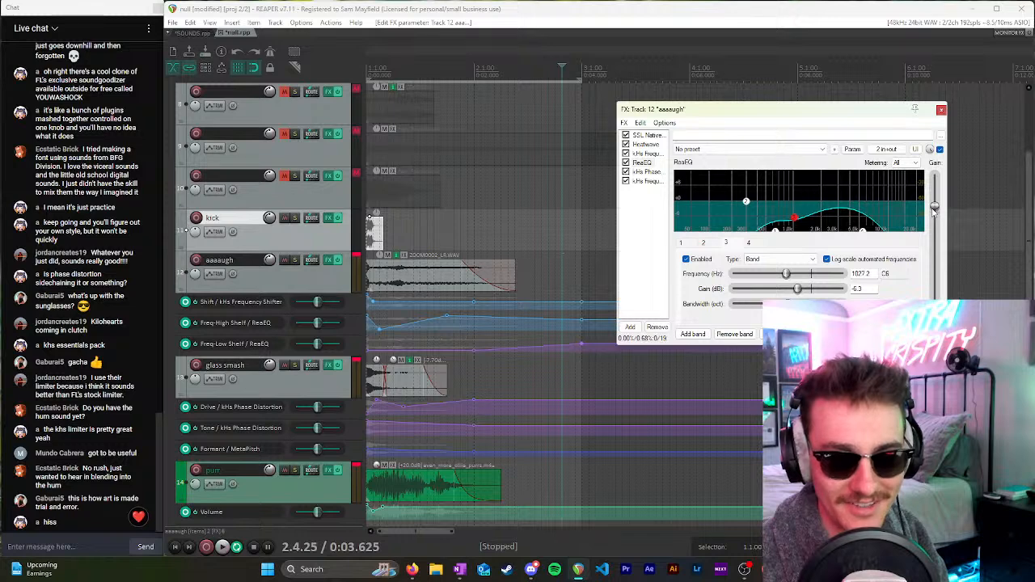
{"action": "key", "text": "space"}
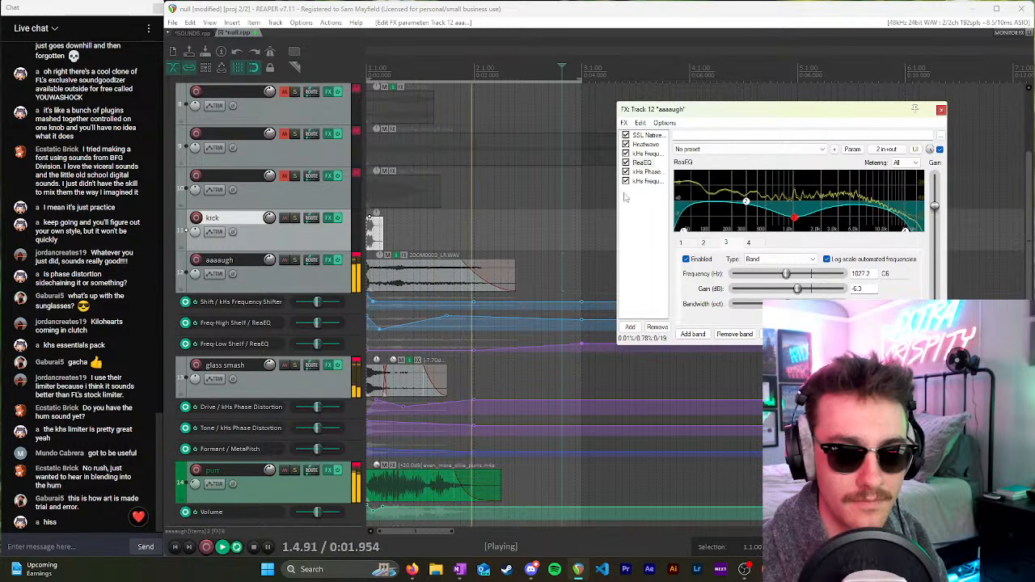
{"action": "key", "text": "space"}
Step: Open the SSL Native FlexVerb on the aaaaugh track and play all layers while viewing its settings
{"action": "left_click", "coordinate": [645, 135]}
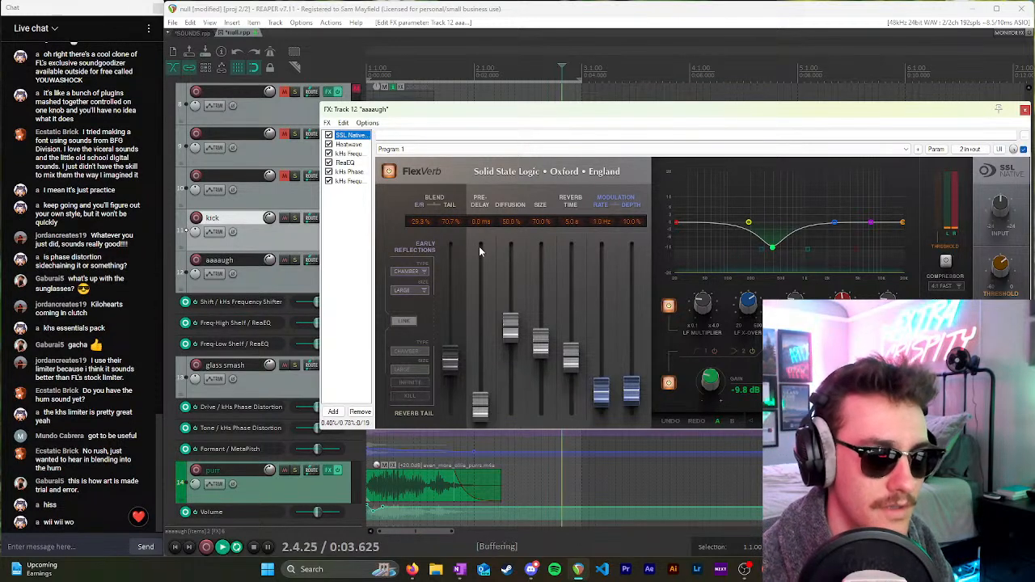
{"action": "key", "text": "space"}
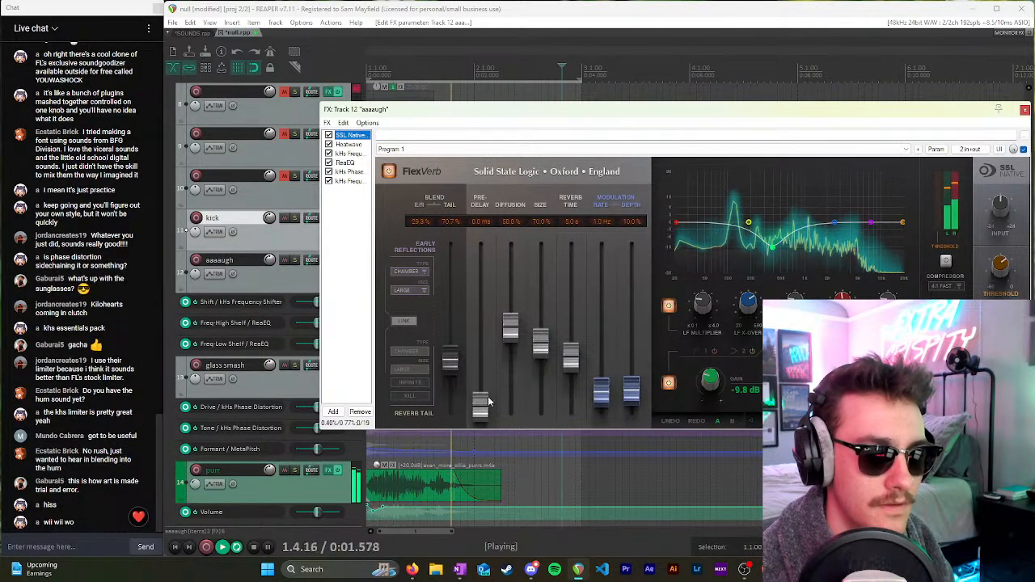
{"action": "key", "text": "space"}
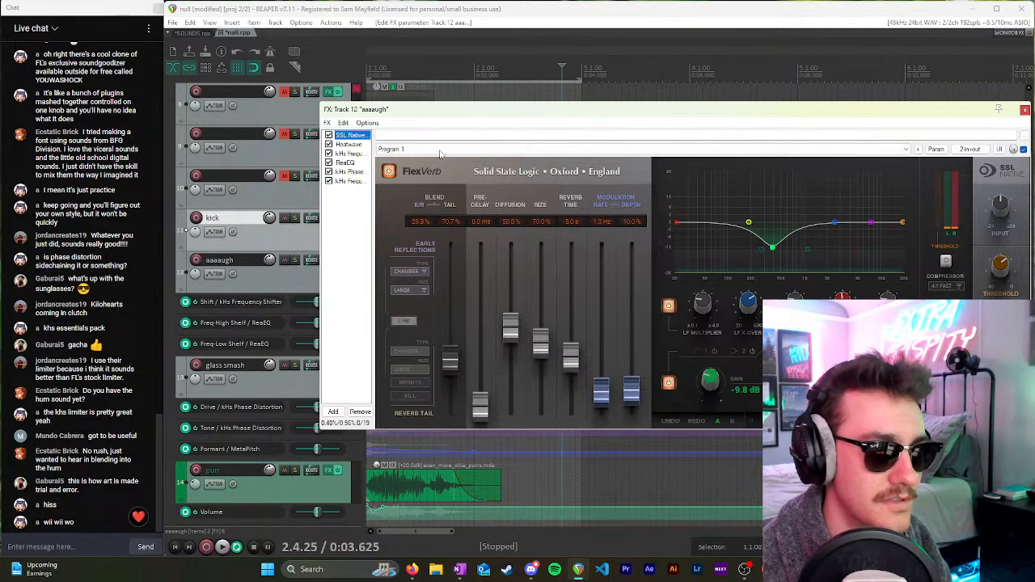
Step: Move the SSL Native FlexVerb to the end of the aaaaugh effects chain, then solo the track and play it
{"action": "left_click_drag", "start_coordinate": [442, 110], "coordinate": [545, 58]}
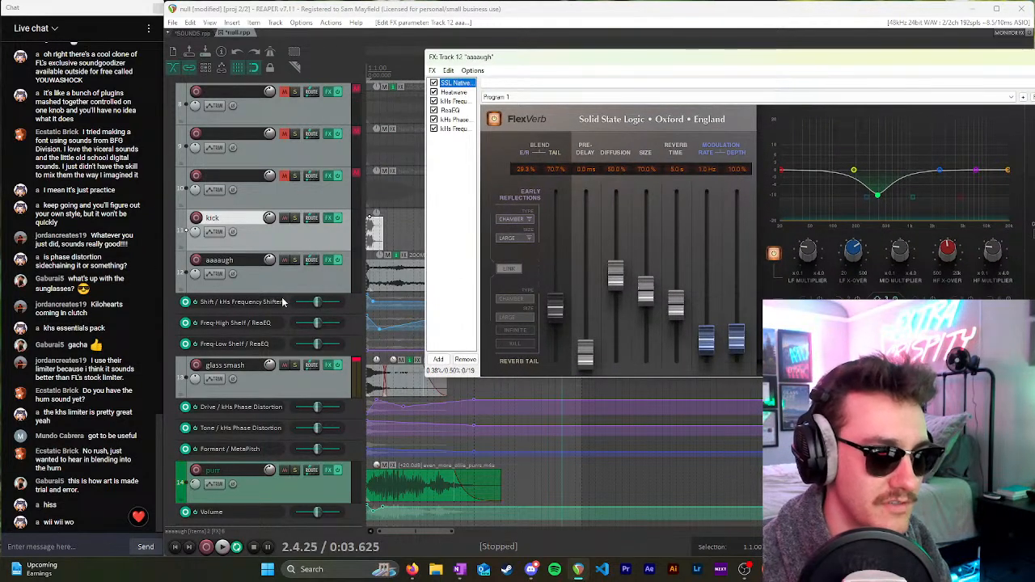
{"action": "left_click_drag", "start_coordinate": [460, 88], "coordinate": [455, 143]}
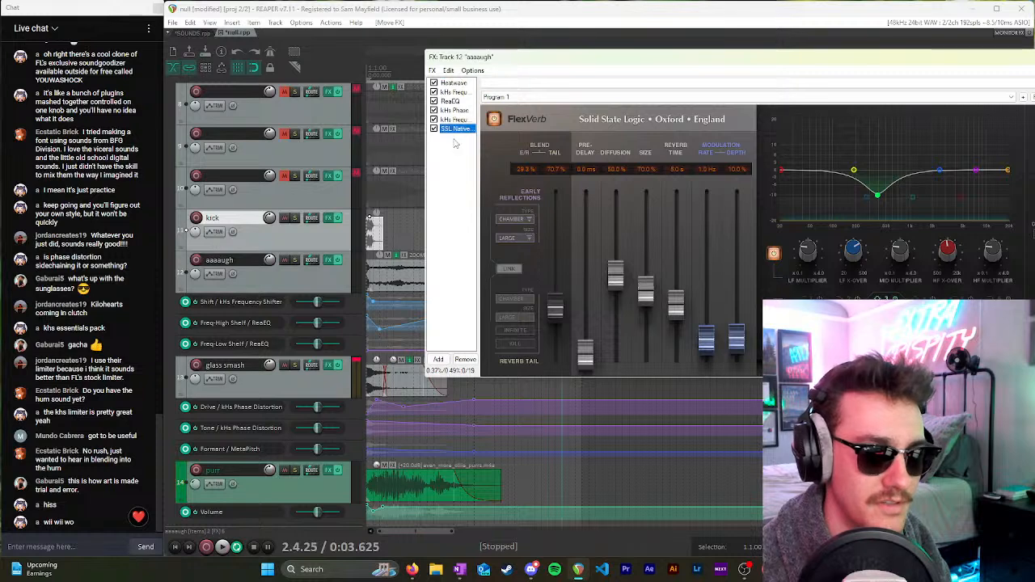
{"action": "left_click", "coordinate": [321, 271]}
{"action": "left_click", "coordinate": [298, 242]}
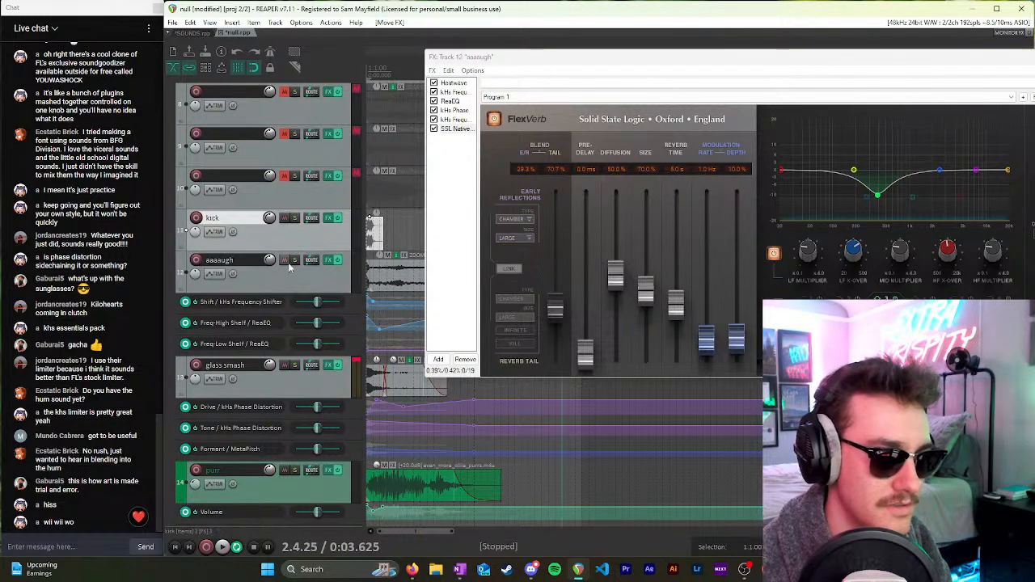
{"action": "left_click", "coordinate": [295, 262]}
{"action": "key", "text": "space"}
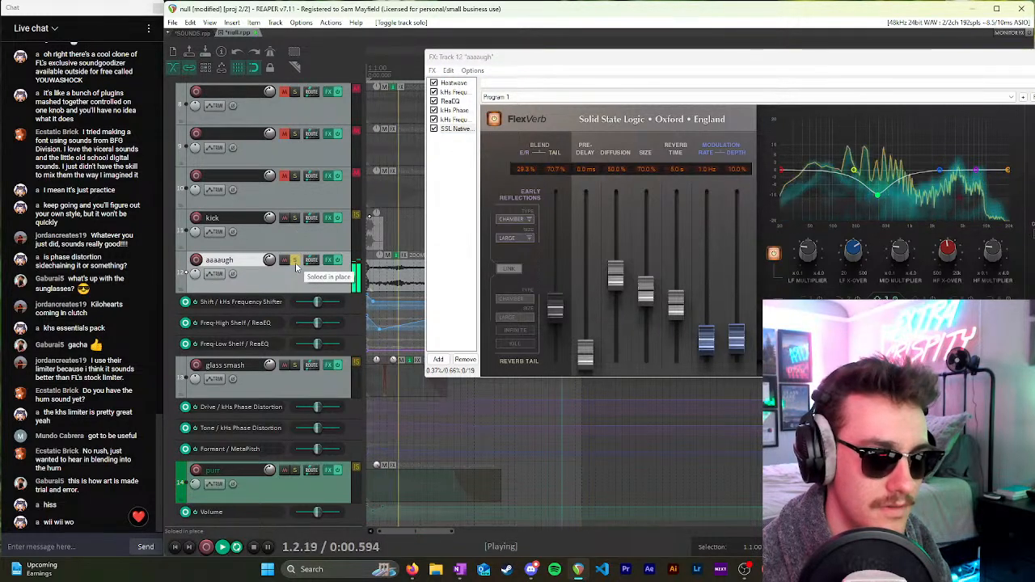
{"action": "key", "text": "space"}
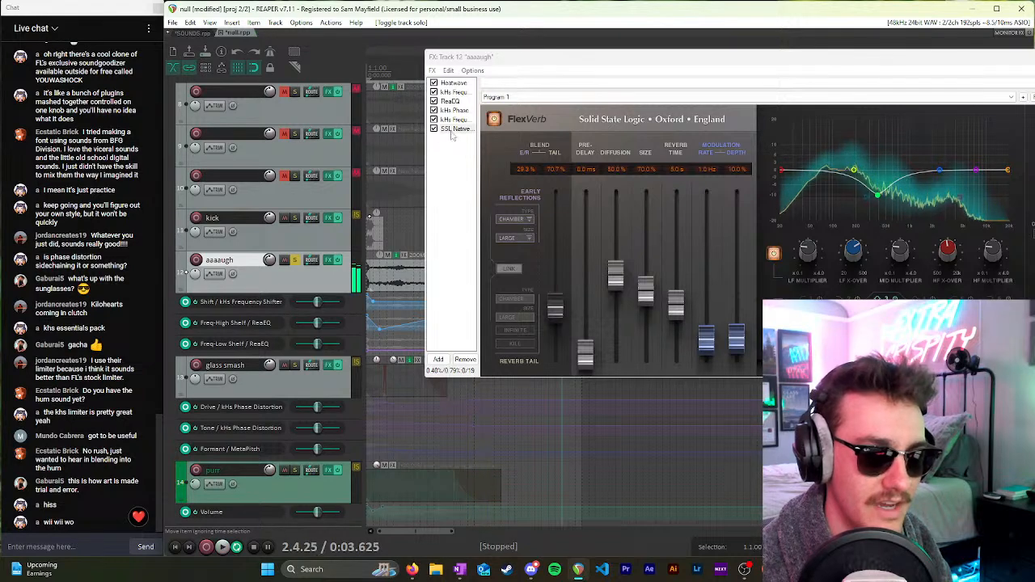
Step: Return the SSL Native FlexVerb to the start of the aaaaugh effects chain and play the soloed track
{"action": "left_click_drag", "start_coordinate": [453, 129], "coordinate": [453, 83]}
{"action": "key", "text": "space"}
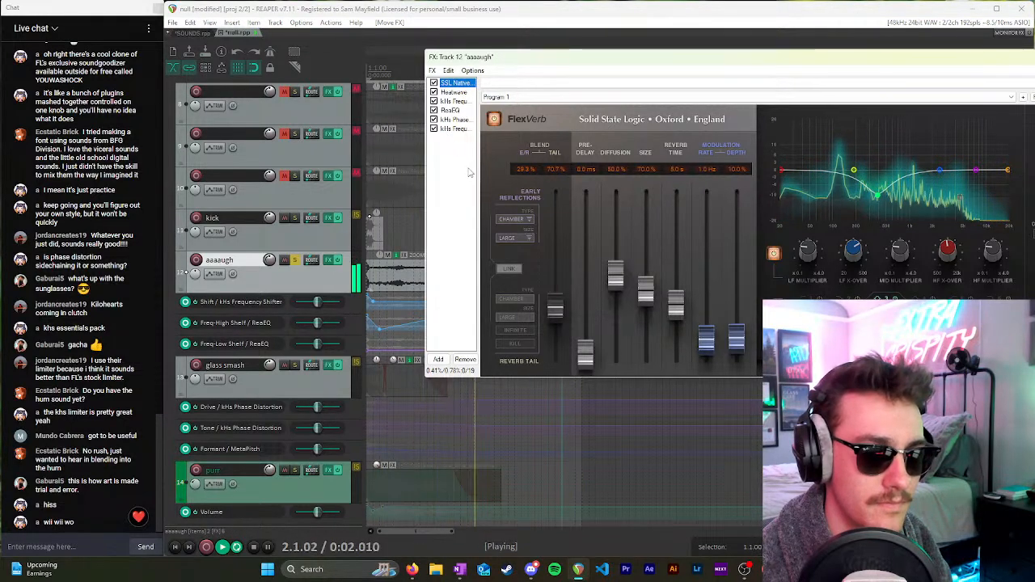
{"action": "key", "text": "space"}
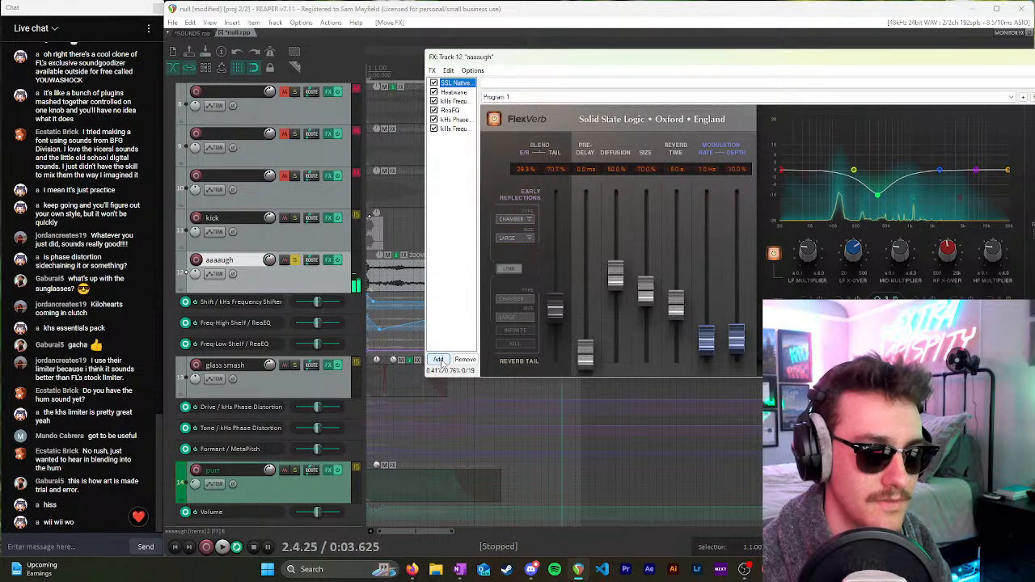
Step: Add a second SSL Native FlexVerb at the chain's end, with a large chamber and a blend of about 25% early reflections and 75% tail
{"action": "left_click", "coordinate": [439, 360]}
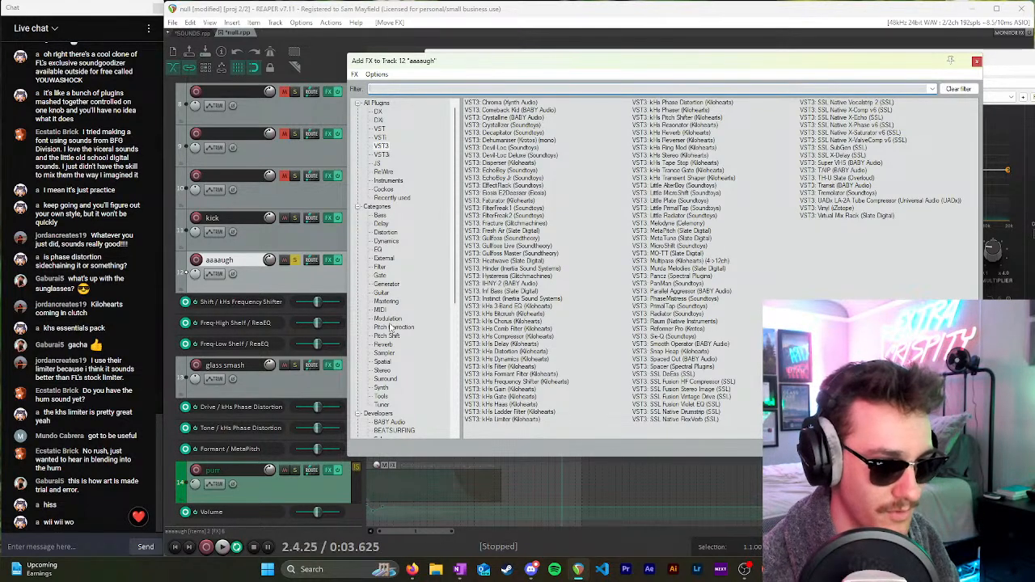
{"action": "left_click", "coordinate": [385, 345]}
{"action": "double_click", "coordinate": [511, 149]}
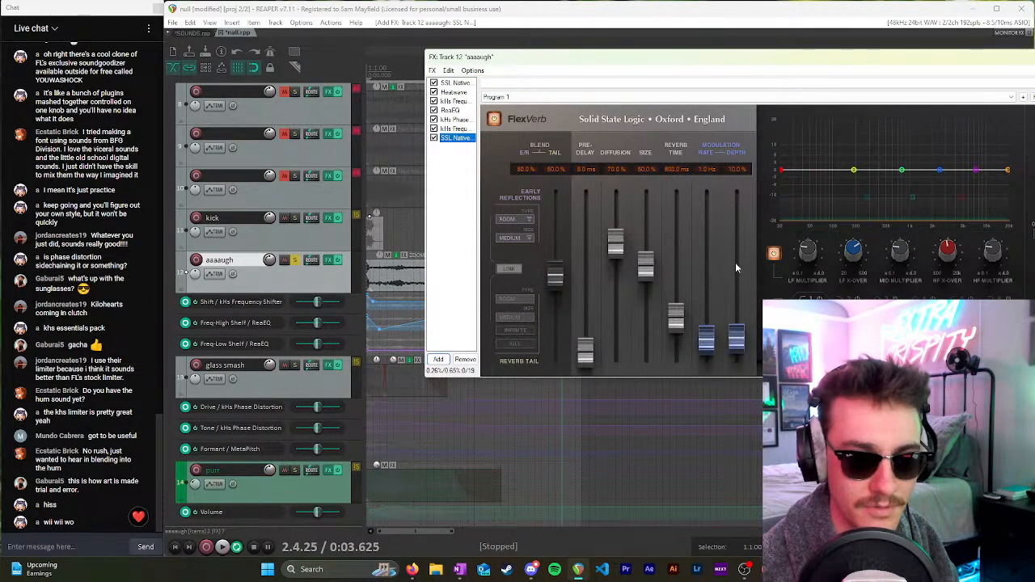
{"action": "left_click", "coordinate": [529, 240]}
{"action": "left_click", "coordinate": [512, 265]}
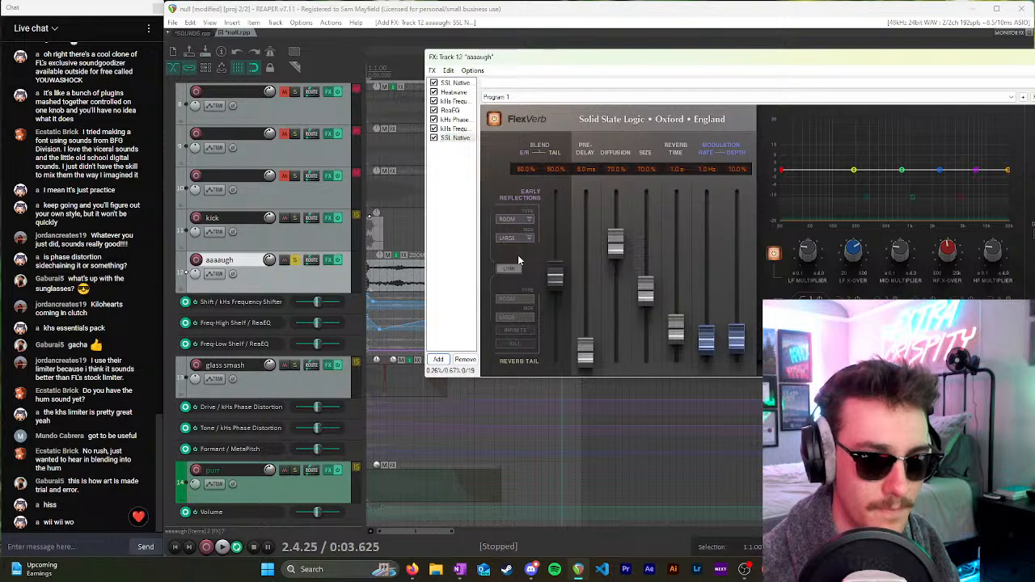
{"action": "left_click", "coordinate": [529, 221]}
{"action": "left_click", "coordinate": [515, 253]}
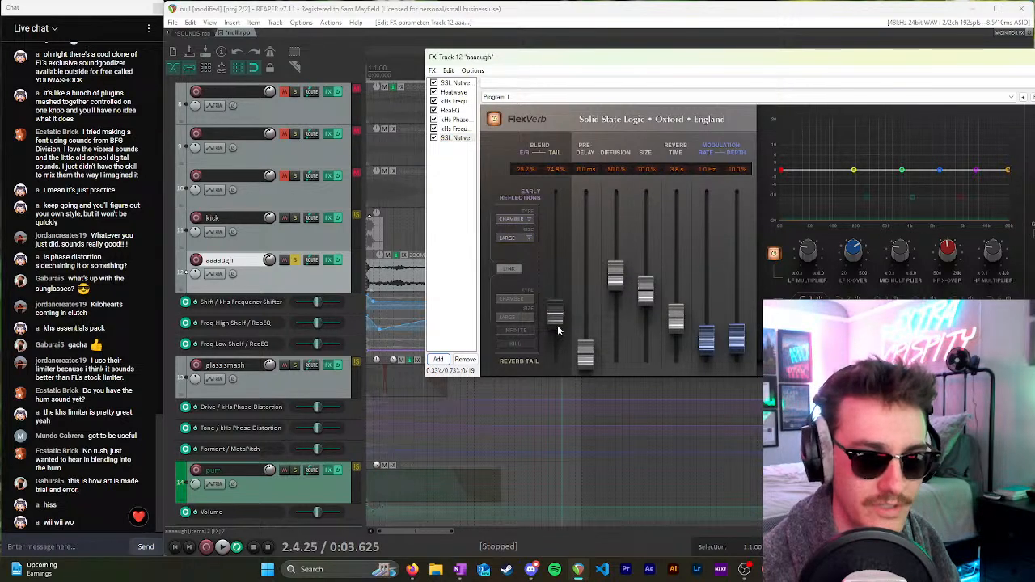
Step: Play the aaaaugh track with the second FlexVerb, remove that reverb, and play the track without it
{"action": "key", "text": "space"}
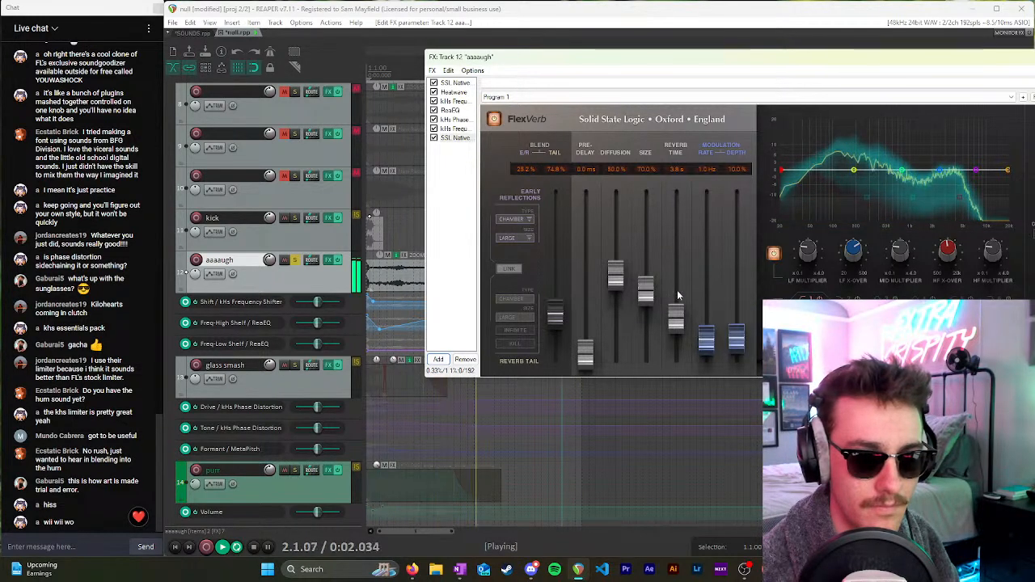
{"action": "key", "text": "space"}
{"action": "left_click", "coordinate": [457, 139]}
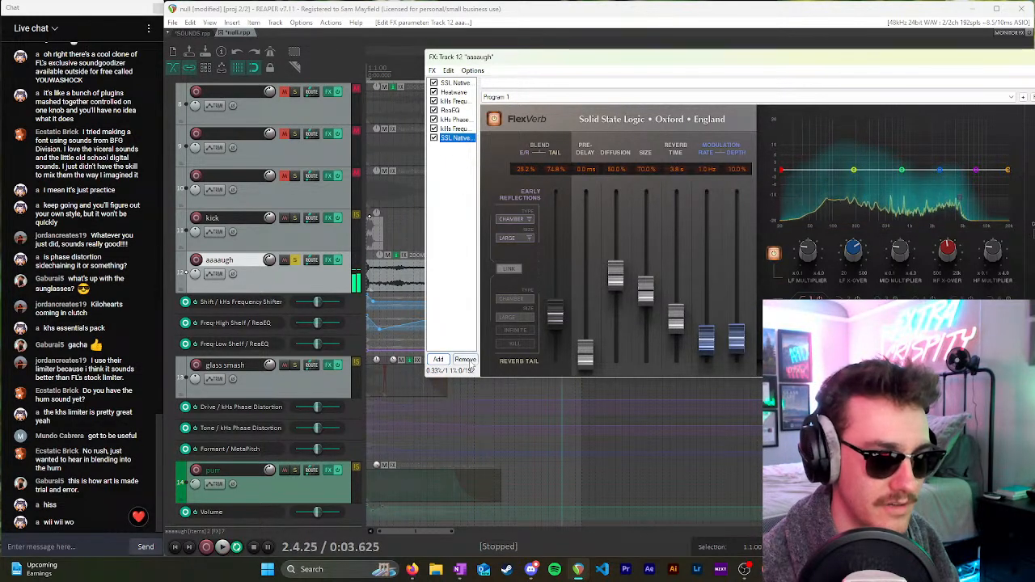
{"action": "key", "text": "Delete"}
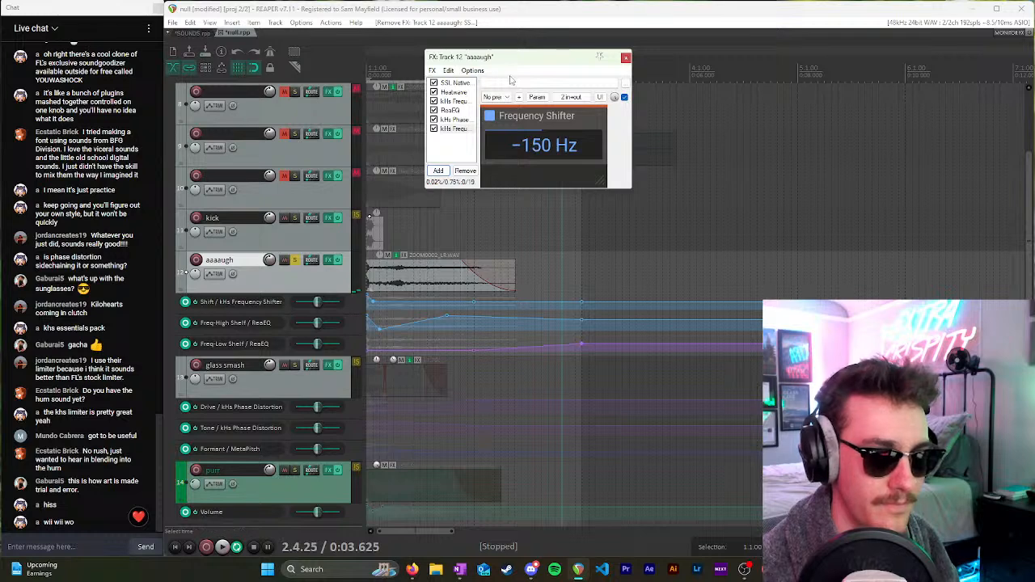
{"action": "left_click_drag", "start_coordinate": [512, 56], "coordinate": [631, 105]}
{"action": "key", "text": "space"}
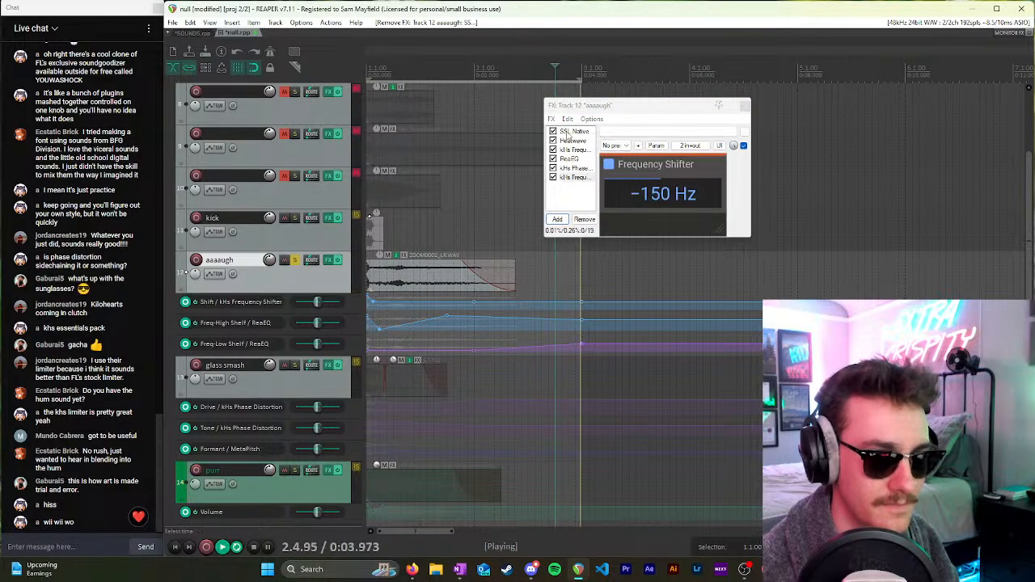
Step: Play the soloed aaaaugh track again, then close its effects window and select the track
{"action": "key", "text": "space"}
{"action": "key", "text": "space"}
{"action": "key", "text": "space"}
{"action": "scroll", "coordinate": [402, 276], "scroll_direction": "up", "scroll_amount": 6}
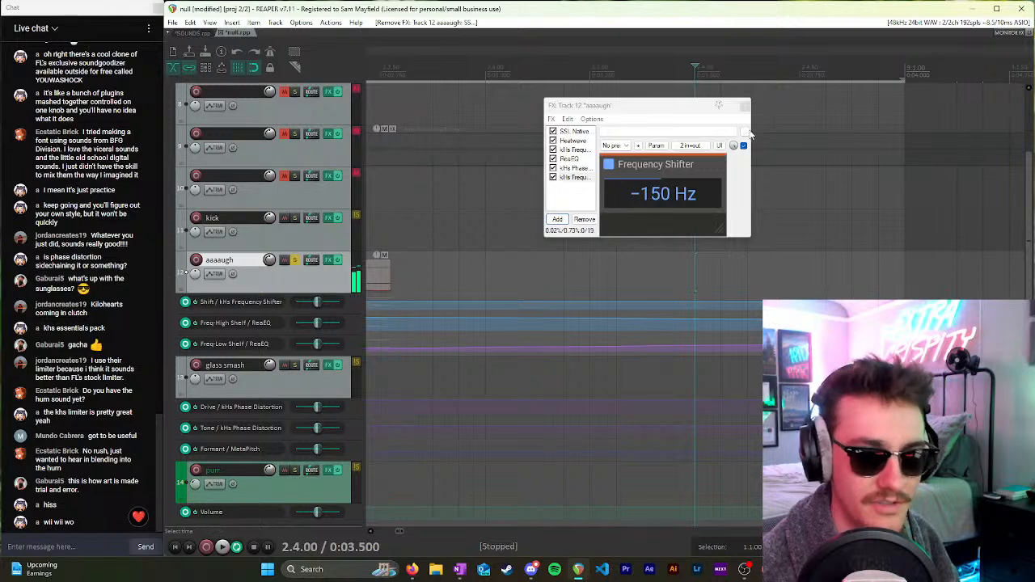
{"action": "left_click", "coordinate": [744, 106]}
{"action": "scroll", "coordinate": [617, 217], "scroll_direction": "down", "scroll_amount": 5}
{"action": "left_click", "coordinate": [385, 243]}
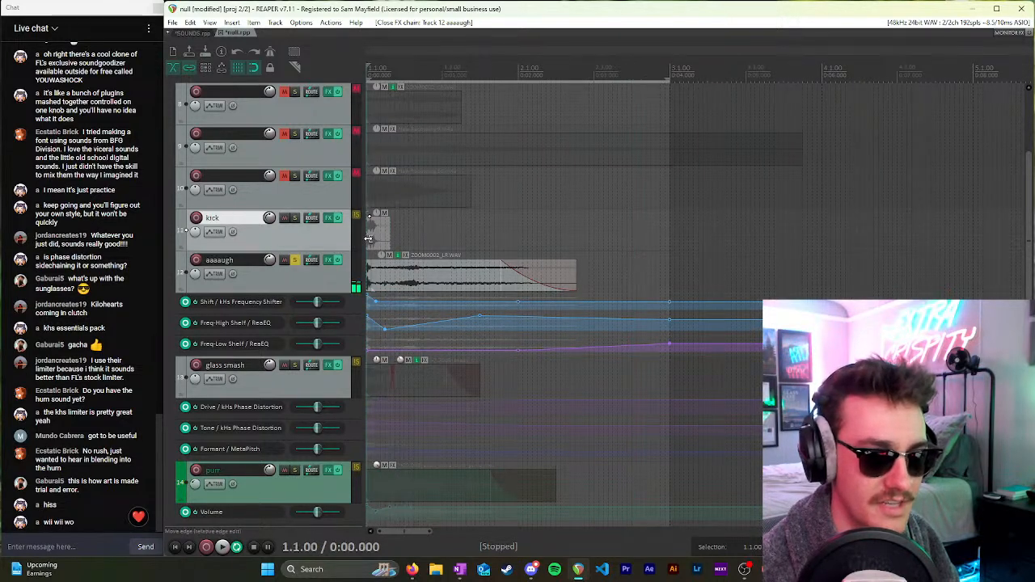
{"action": "scroll", "coordinate": [386, 243], "scroll_direction": "up", "scroll_amount": 6}
{"action": "scroll", "coordinate": [385, 244], "scroll_direction": "up", "scroll_amount": 3}
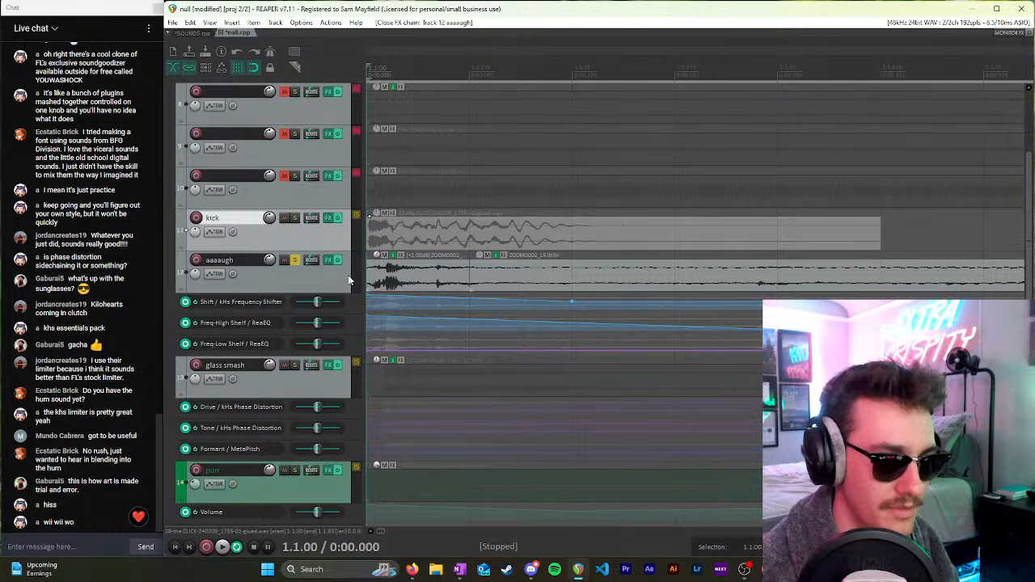
{"action": "left_click", "coordinate": [327, 280]}
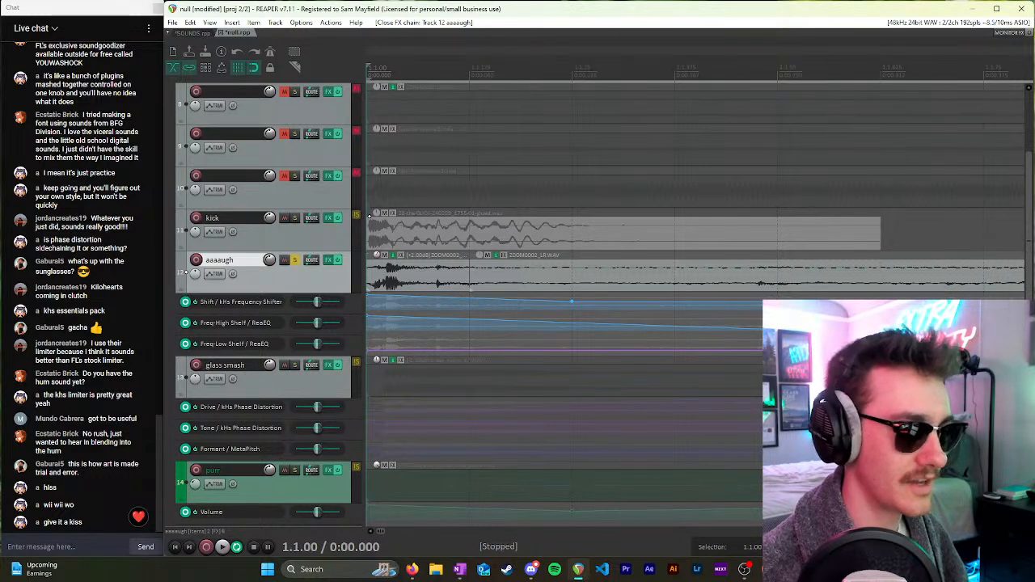
Step: Switch to the browser to check the YouTube Studio stream page, move its window out of the way, and return to REAPER
{"action": "mouse_move", "coordinate": [410, 576]}
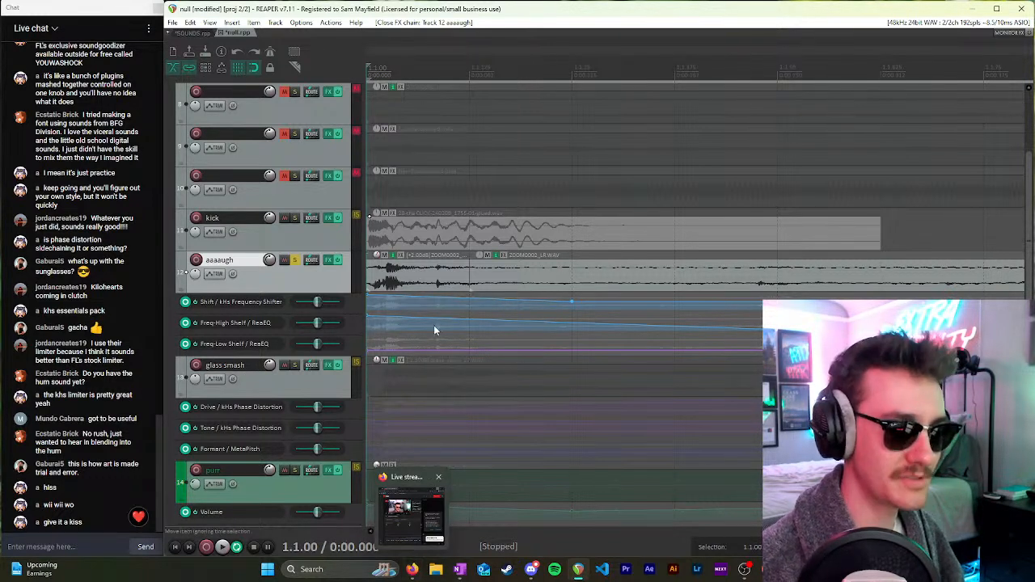
{"action": "left_click", "coordinate": [412, 569]}
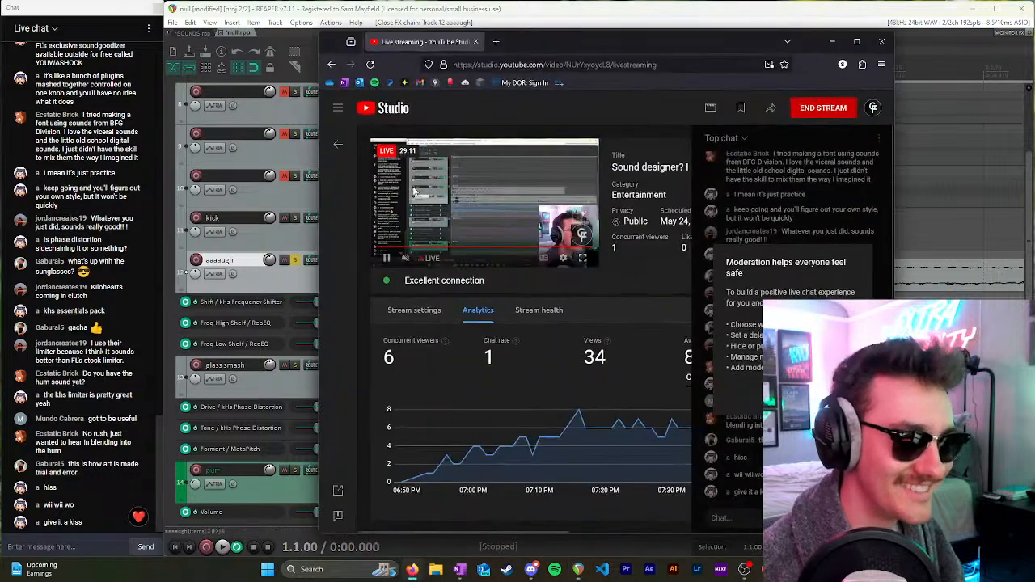
{"action": "left_click_drag", "start_coordinate": [537, 41], "coordinate": [0, 31]}
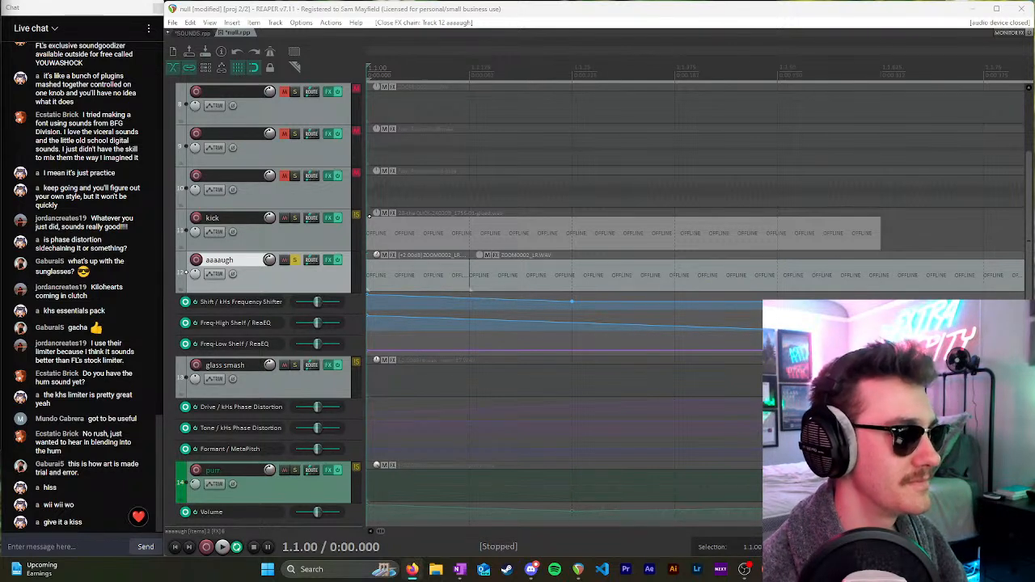
{"action": "key", "text": "alt+Tab"}
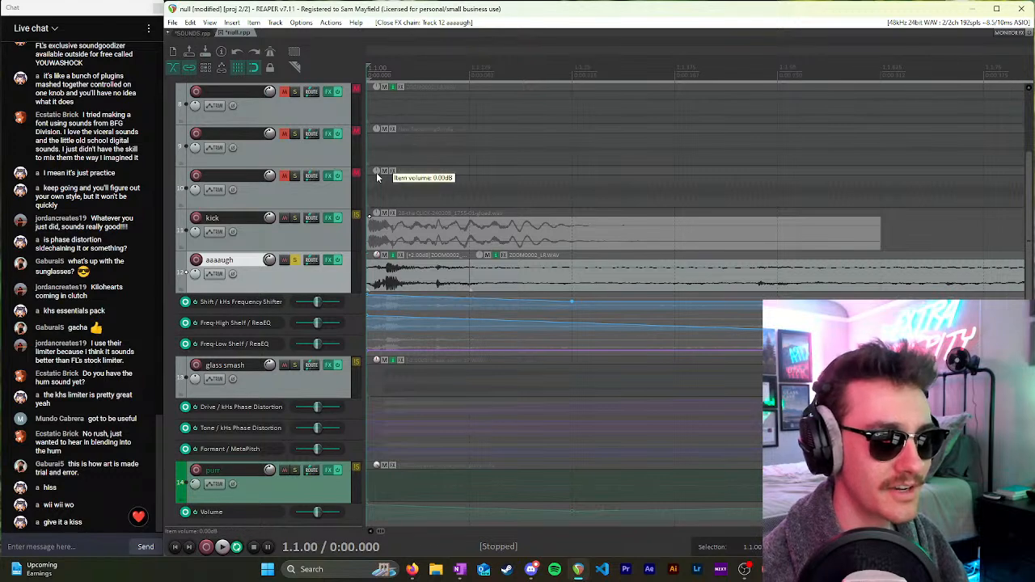
Step: Show aaaaugh's volume envelope, add a 0 dB point at about 0.062 s, and raise the starting point for a louder attack
{"action": "scroll", "coordinate": [404, 198], "scroll_direction": "down", "scroll_amount": 1}
{"action": "scroll", "coordinate": [486, 219], "scroll_direction": "down", "scroll_amount": 3}
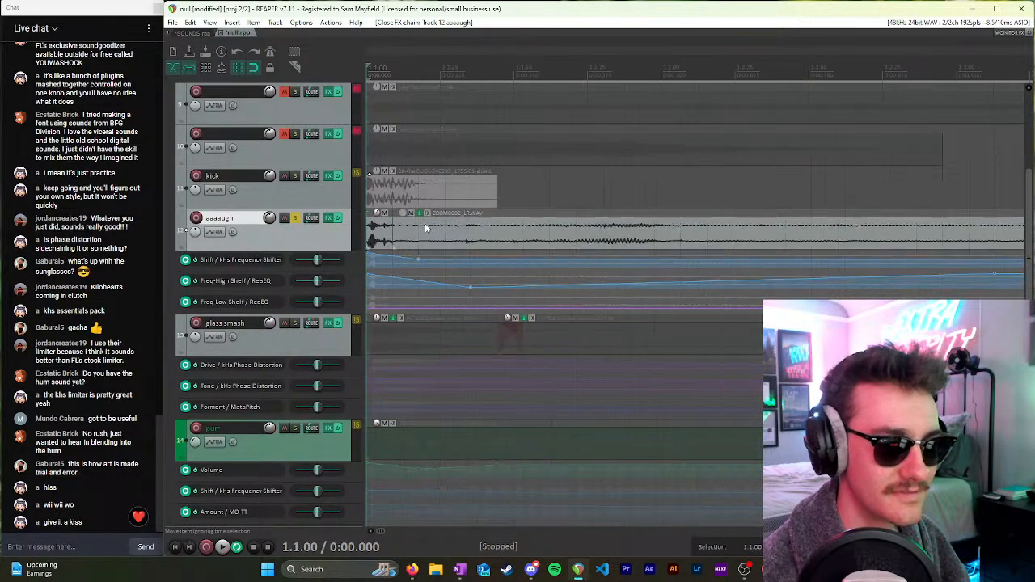
{"action": "key", "text": "v"}
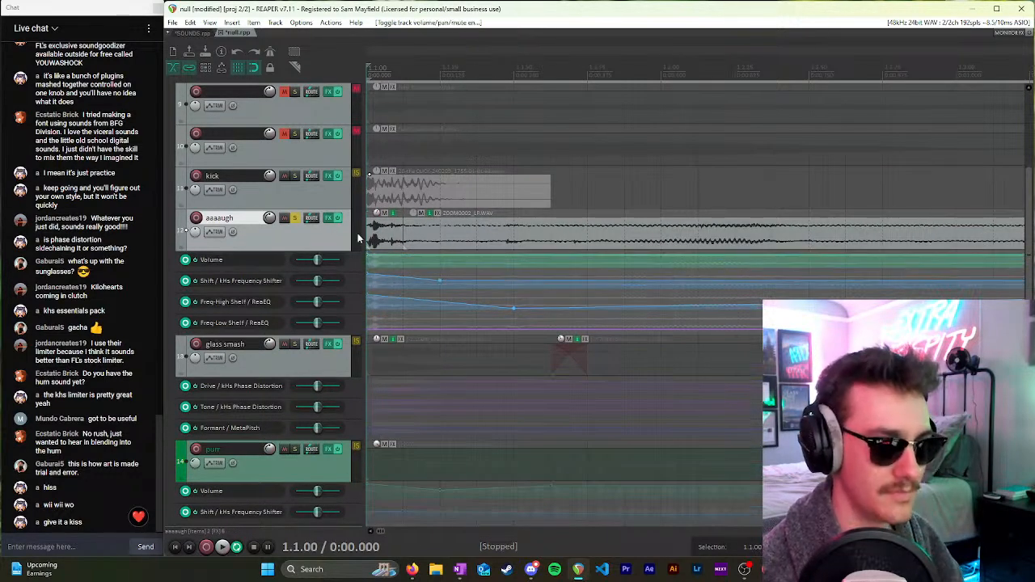
{"action": "left_click", "coordinate": [403, 256]}
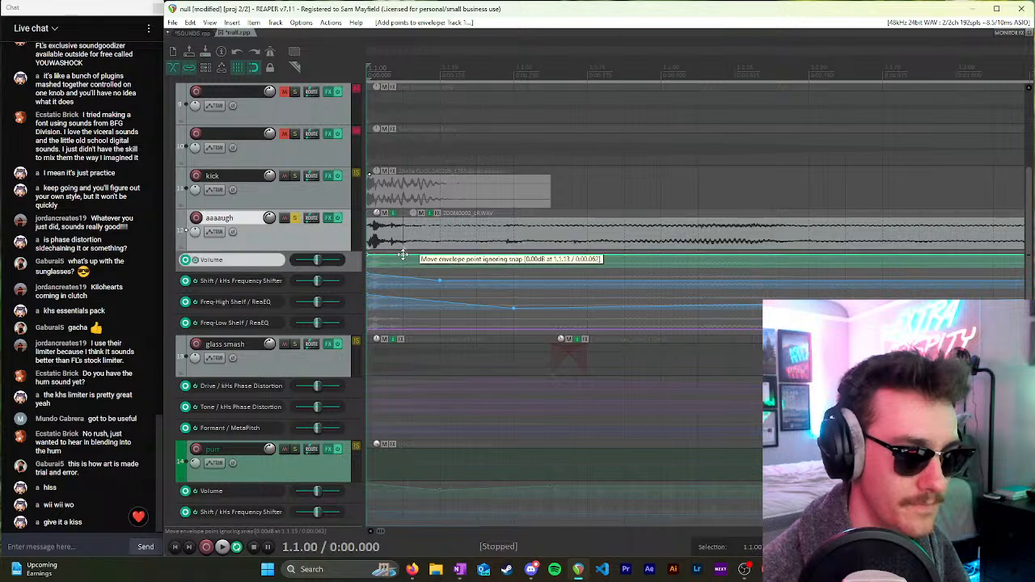
{"action": "left_click_drag", "start_coordinate": [367, 255], "coordinate": [366, 202]}
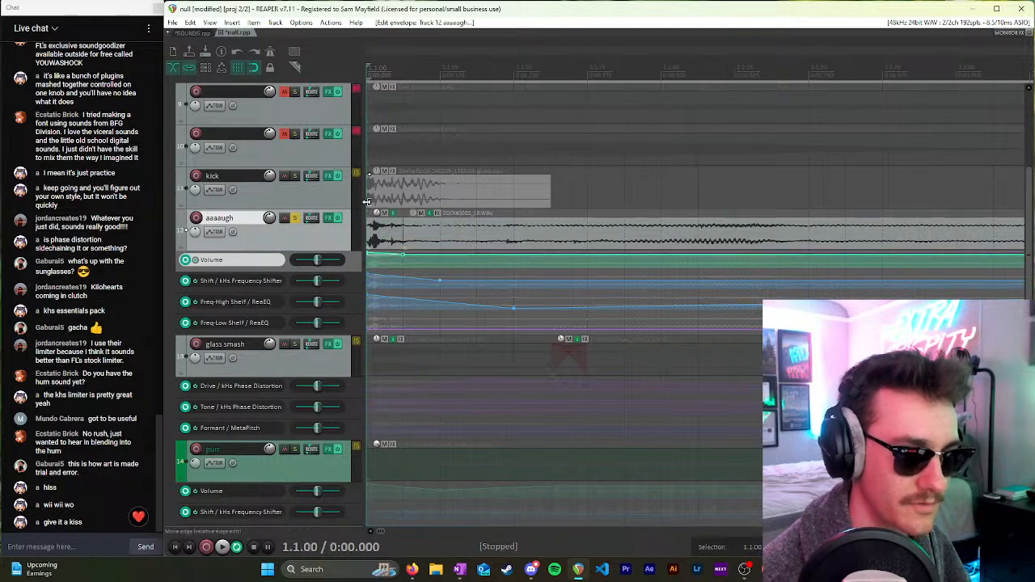
Step: Play the soloed aaaaugh track from the start, then unsolo it and listen to it with the other poweron layers
{"action": "key", "text": "space"}
{"action": "key", "text": "space"}
{"action": "key", "text": "space"}
{"action": "key", "text": "space"}
{"action": "scroll", "coordinate": [425, 184], "scroll_direction": "down", "scroll_amount": 2}
{"action": "scroll", "coordinate": [395, 213], "scroll_direction": "up", "scroll_amount": 1}
{"action": "key", "text": "space"}
{"action": "scroll", "coordinate": [394, 212], "scroll_direction": "down", "scroll_amount": 3}
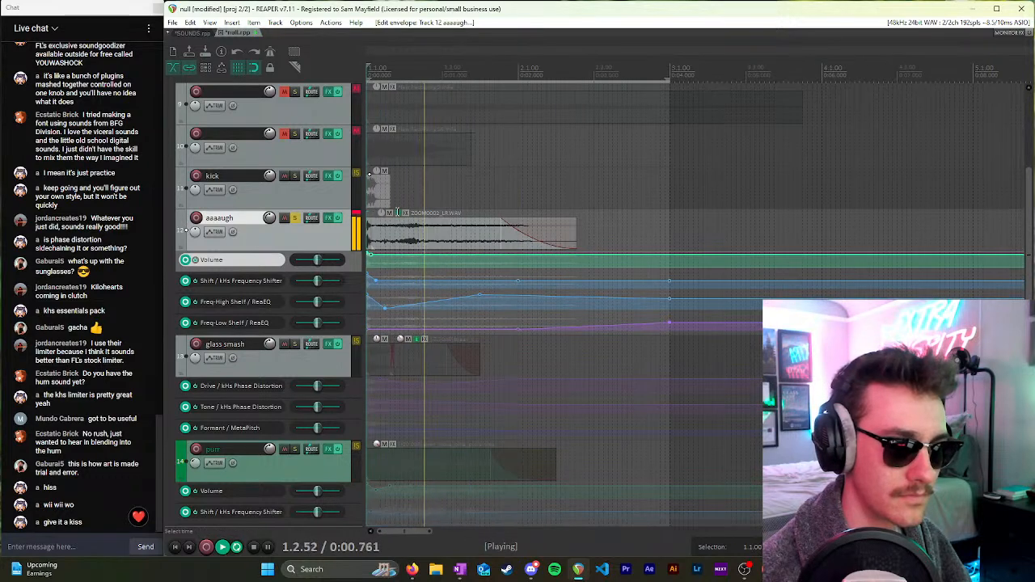
{"action": "left_click", "coordinate": [296, 219]}
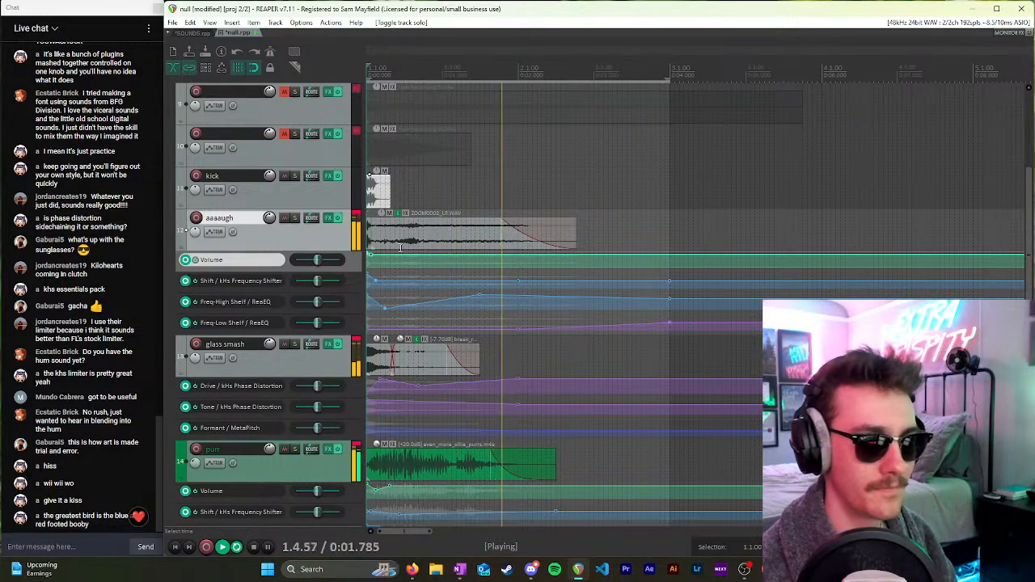
{"action": "key", "text": "space"}
Step: Select the New Recording 16.m4a item on track 10, then unmute that track and mute it again
{"action": "left_click", "coordinate": [593, 224]}
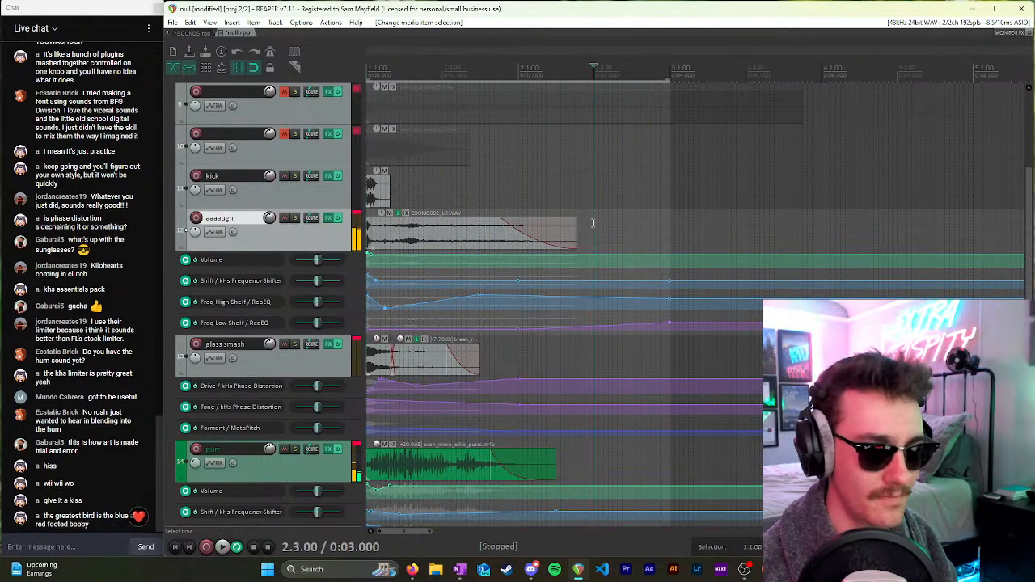
{"action": "left_click", "coordinate": [489, 199]}
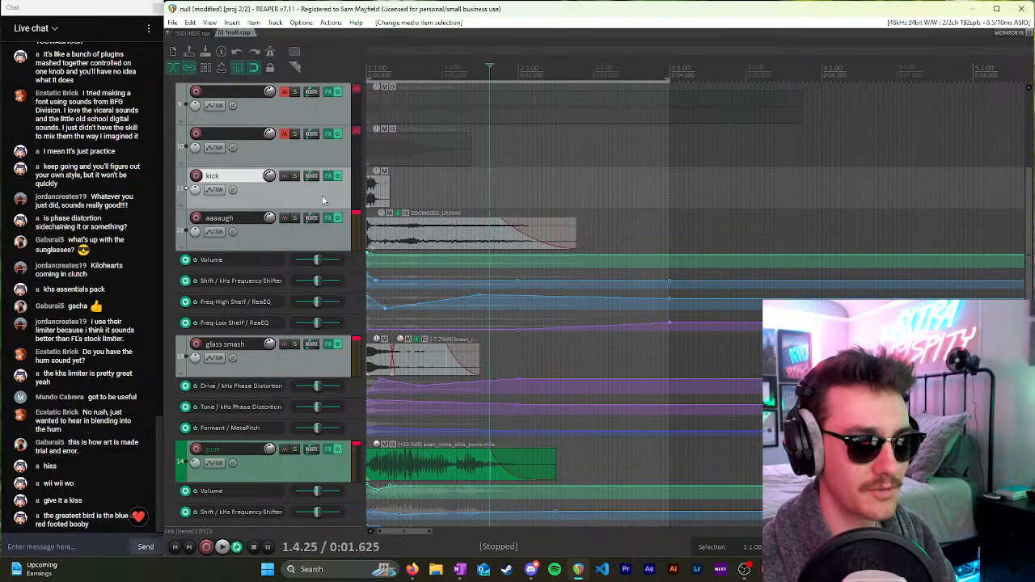
{"action": "scroll", "coordinate": [325, 206], "scroll_direction": "up", "scroll_amount": 3}
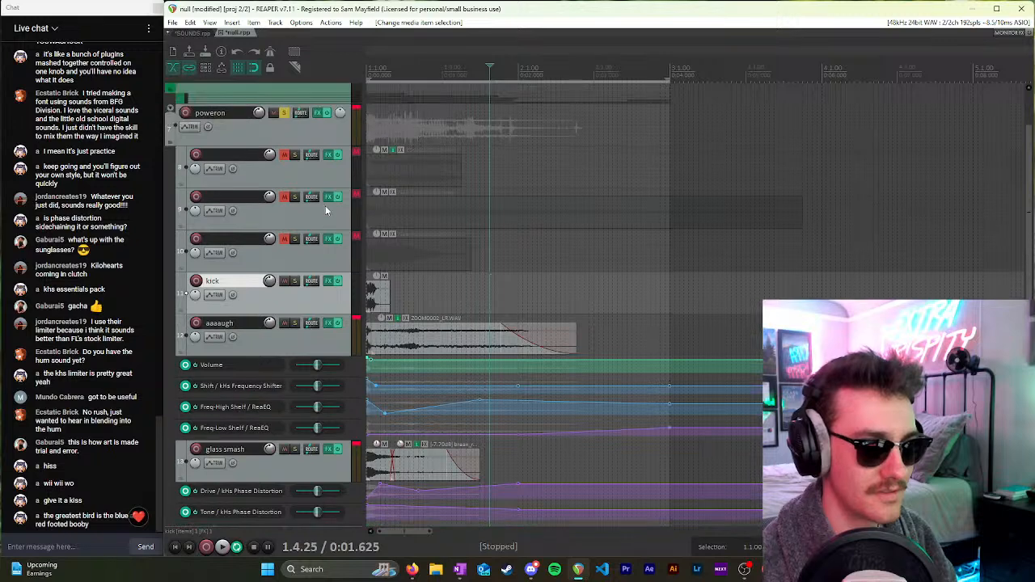
{"action": "left_click", "coordinate": [328, 256]}
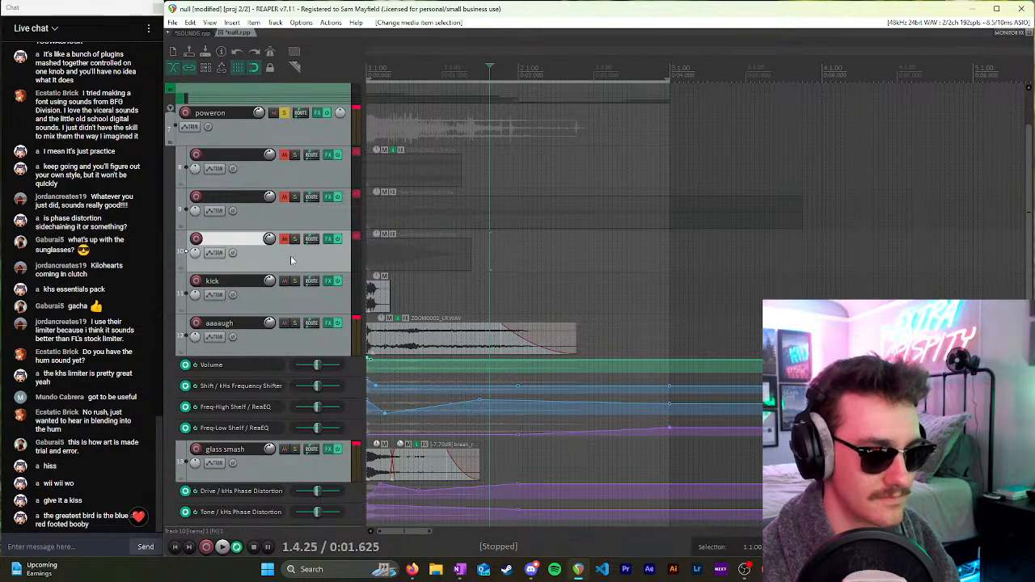
{"action": "left_click", "coordinate": [471, 264]}
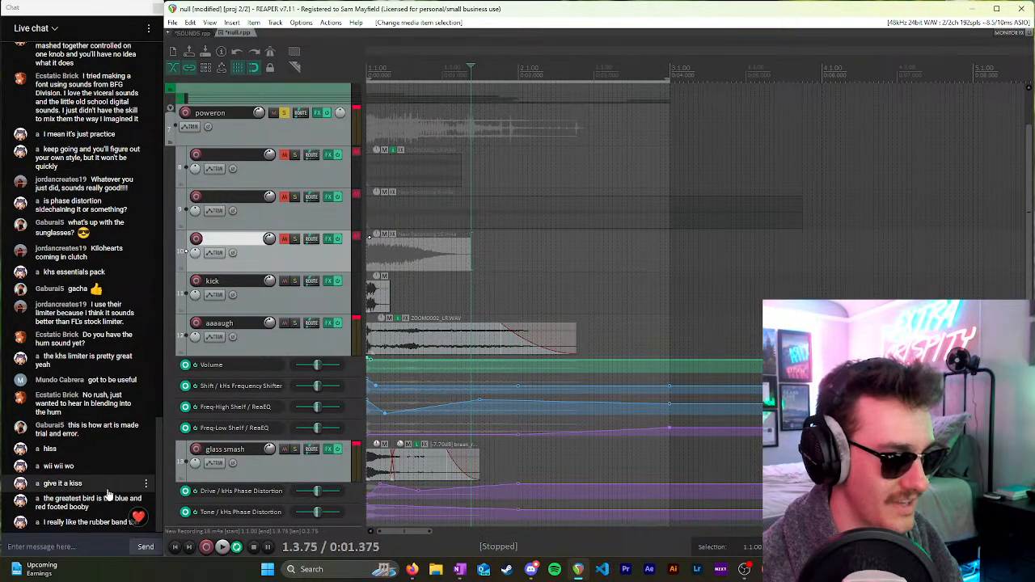
{"action": "left_click", "coordinate": [284, 240]}
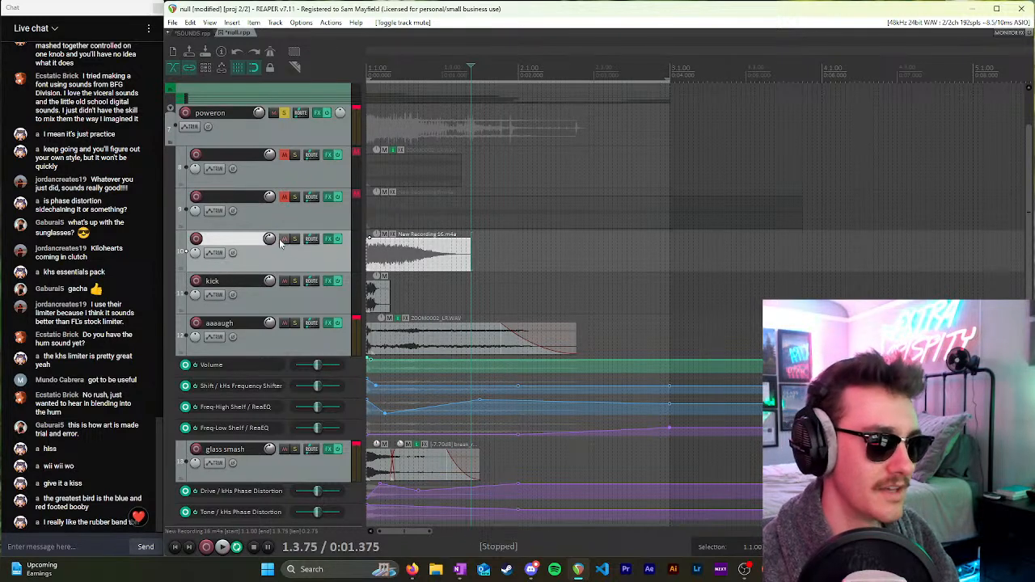
{"action": "left_click", "coordinate": [284, 240]}
Step: Return the edit cursor to the project start and solo the humm1 track
{"action": "scroll", "coordinate": [306, 214], "scroll_direction": "down", "scroll_amount": 5}
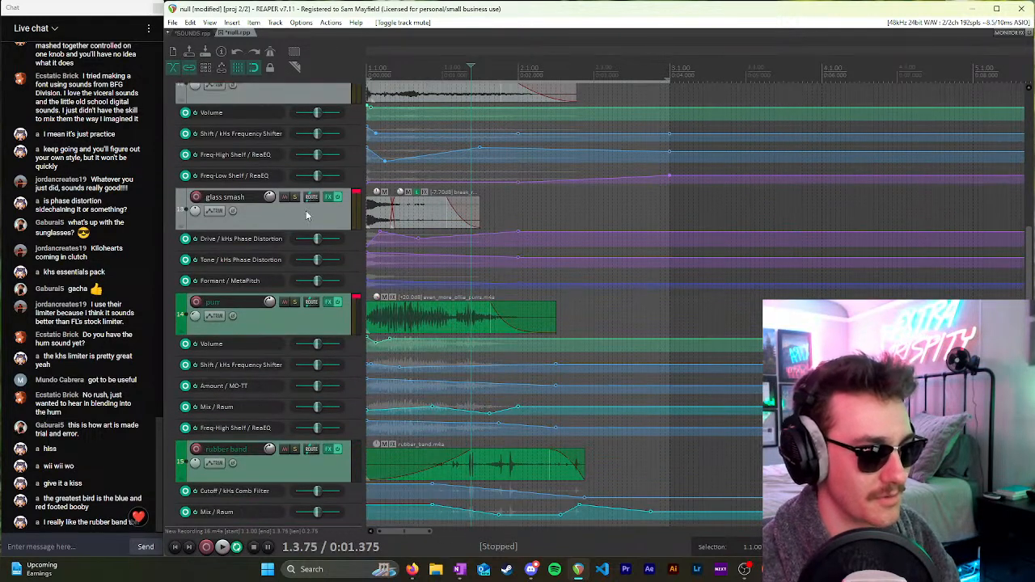
{"action": "scroll", "coordinate": [306, 214], "scroll_direction": "up", "scroll_amount": 5}
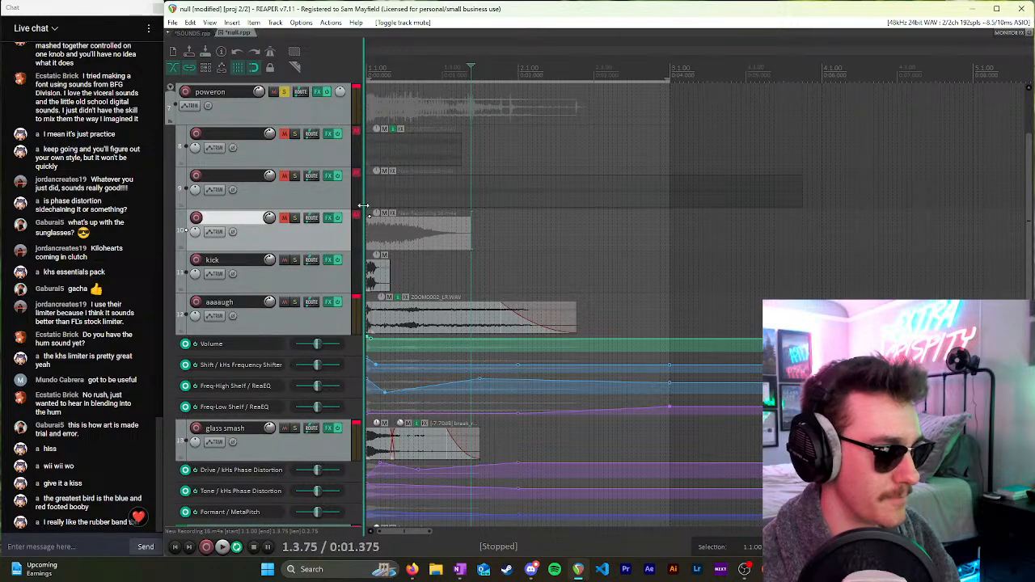
{"action": "scroll", "coordinate": [547, 229], "scroll_direction": "down", "scroll_amount": 5}
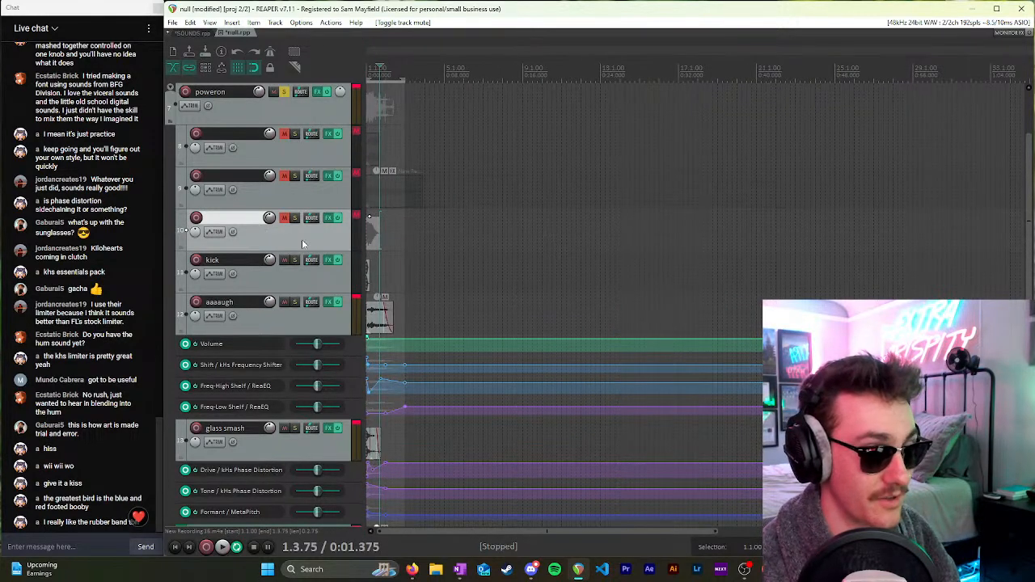
{"action": "scroll", "coordinate": [302, 239], "scroll_direction": "down", "scroll_amount": 5}
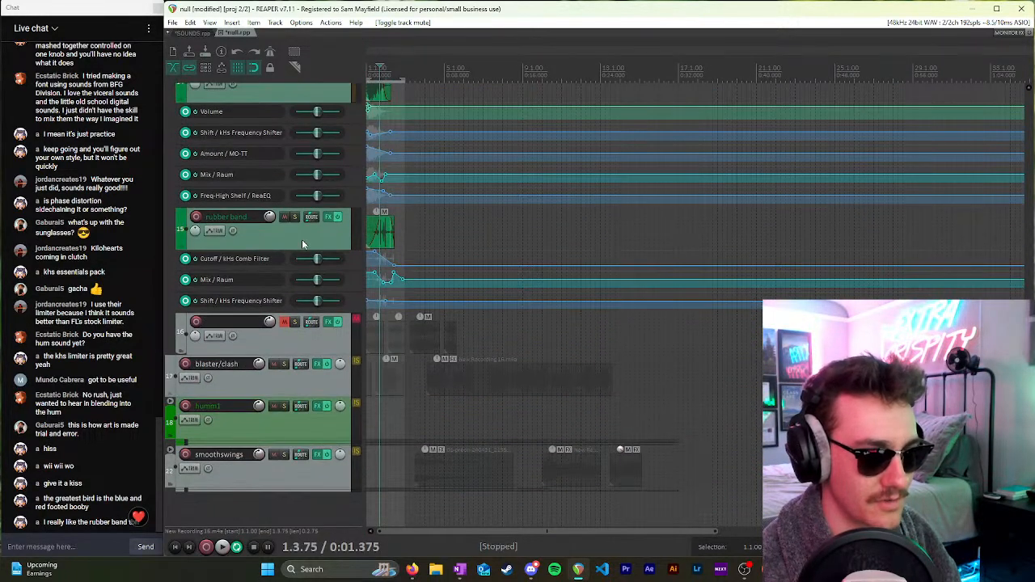
{"action": "left_click", "coordinate": [307, 416]}
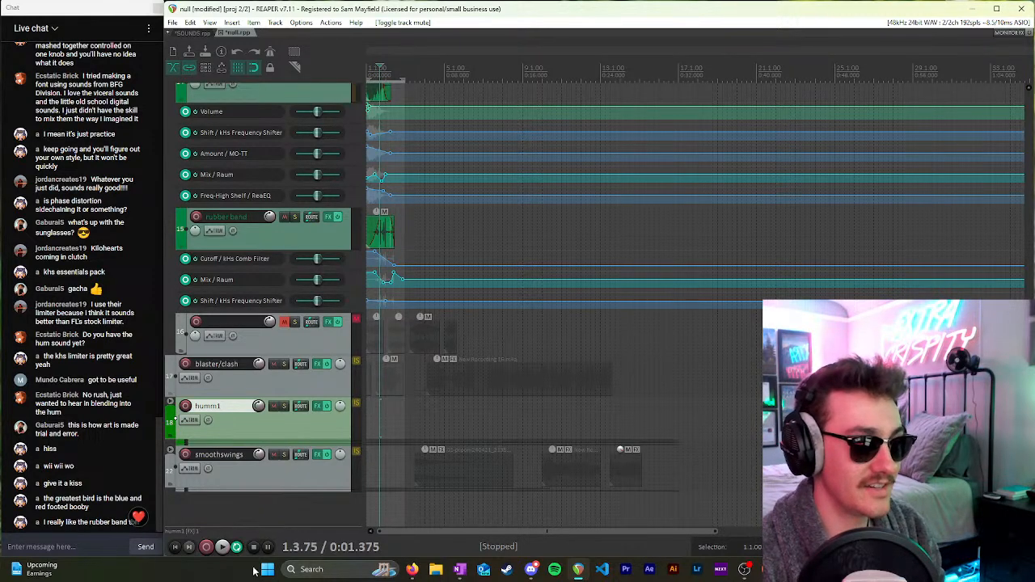
{"action": "left_click", "coordinate": [368, 413]}
{"action": "scroll", "coordinate": [368, 416], "scroll_direction": "up", "scroll_amount": 4}
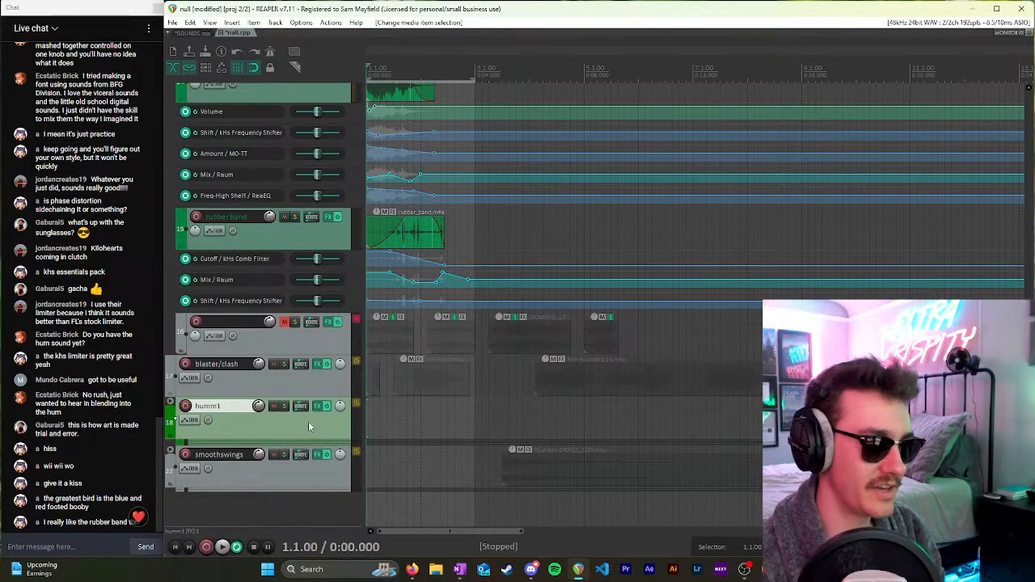
{"action": "left_click", "coordinate": [283, 407]}
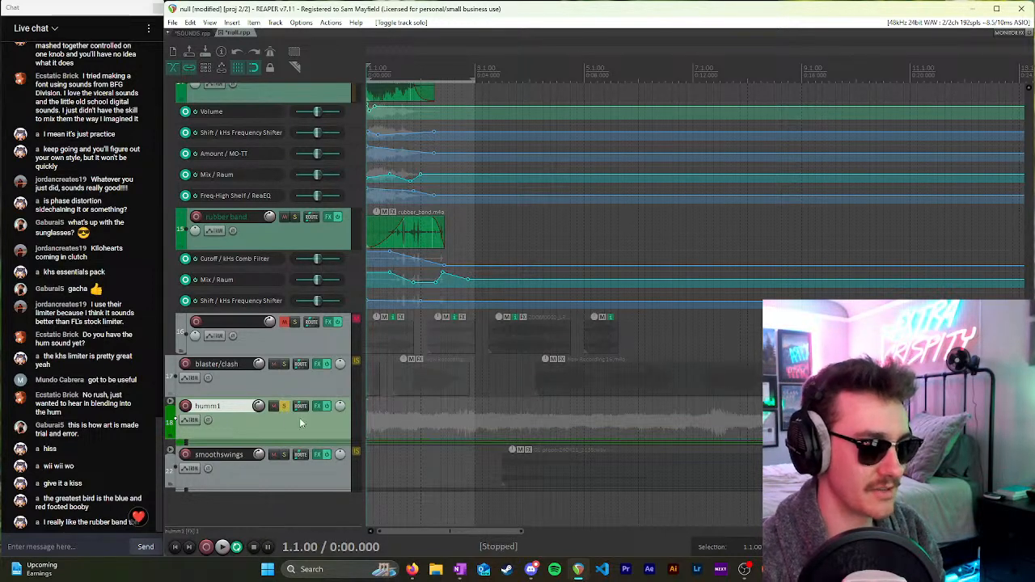
Step: Set the time selection to the full length of the humm1 audio, ending at measure 17, and play it
{"action": "scroll", "coordinate": [284, 418], "scroll_direction": "up", "scroll_amount": 10}
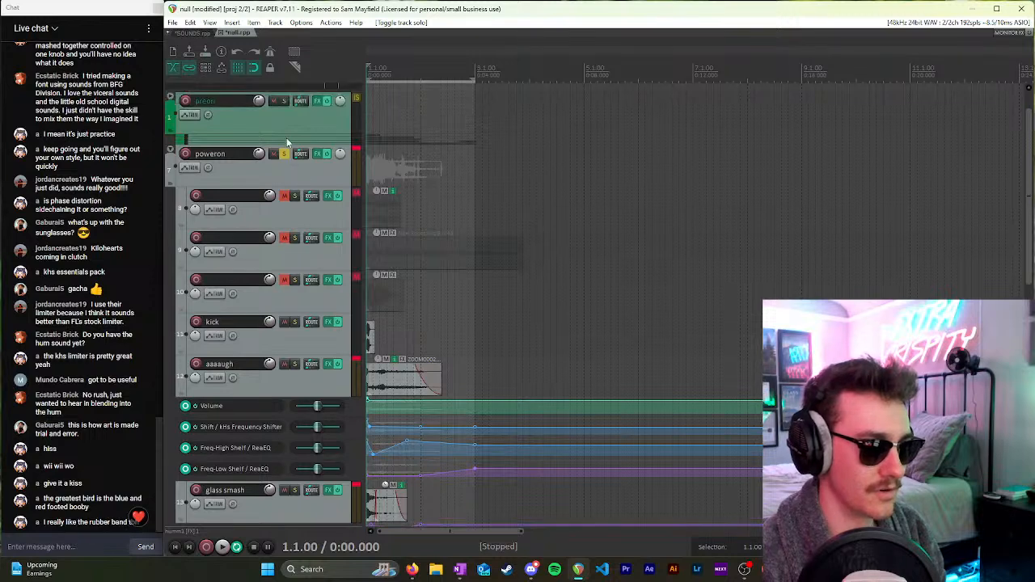
{"action": "scroll", "coordinate": [278, 181], "scroll_direction": "down", "scroll_amount": 10}
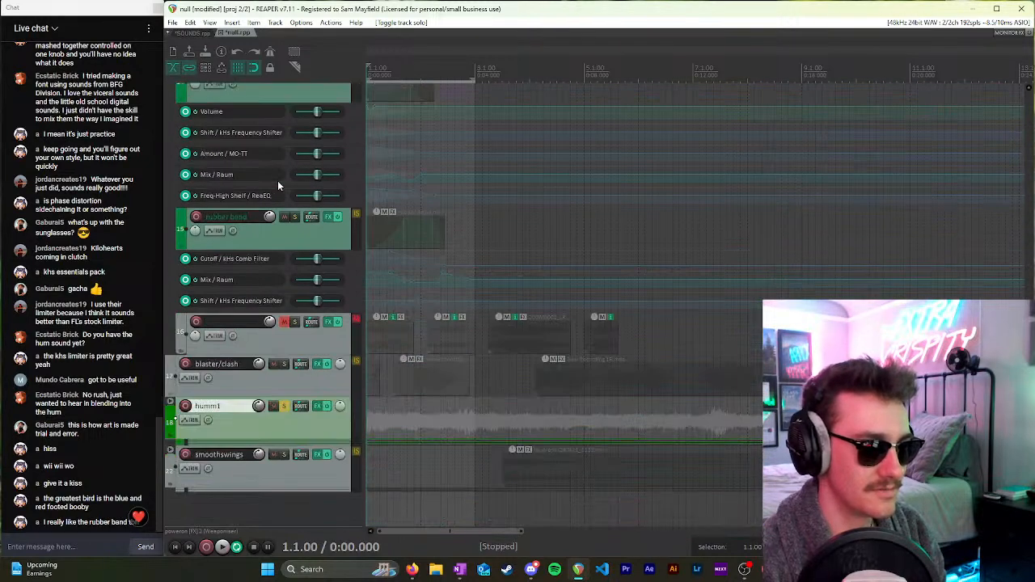
{"action": "scroll", "coordinate": [395, 413], "scroll_direction": "down", "scroll_amount": 5}
{"action": "left_click", "coordinate": [399, 413]}
{"action": "double_click", "coordinate": [395, 78]}
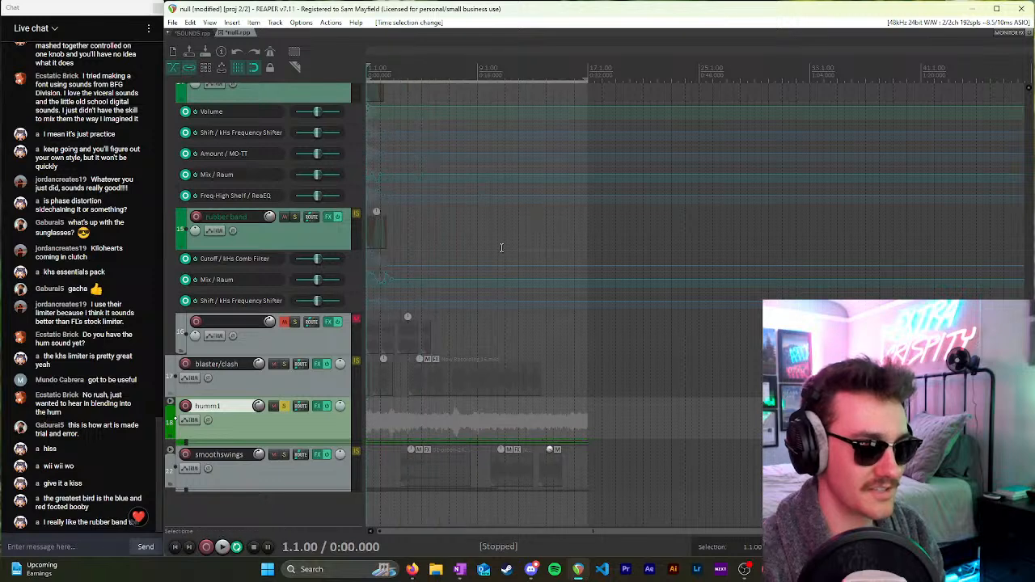
{"action": "key", "text": "space"}
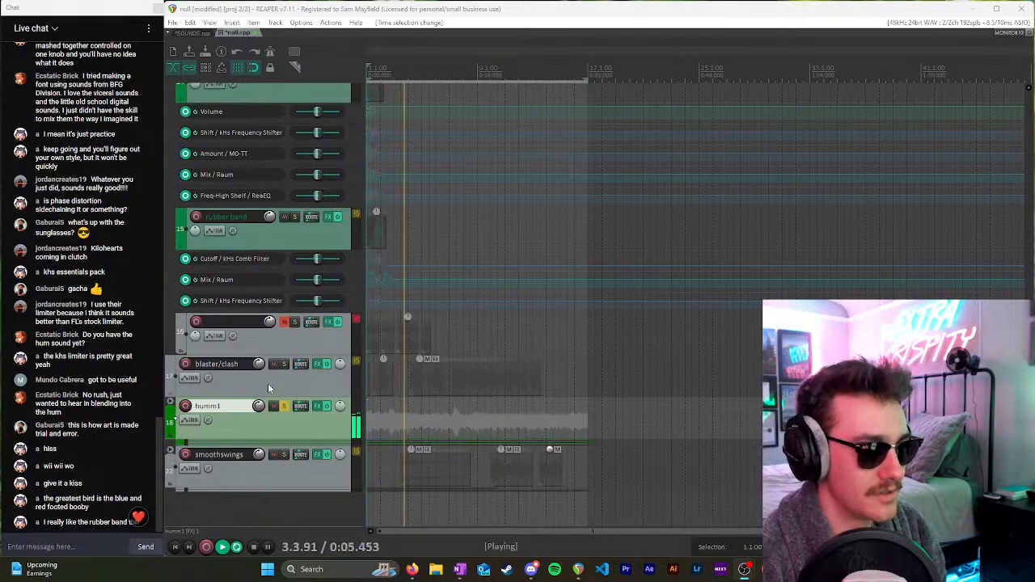
Step: Listen to humm1 with its volume at +7.66 dB, then stop playback, reset the volume and unsolo the track
{"action": "left_click_drag", "start_coordinate": [257, 408], "coordinate": [260, 419]}
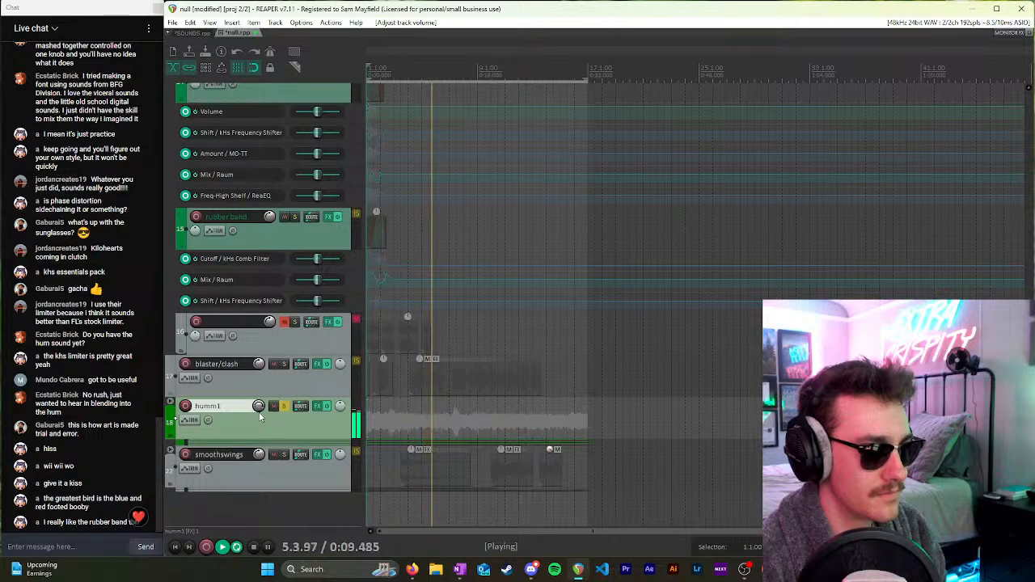
{"action": "mouse_move", "coordinate": [259, 410]}
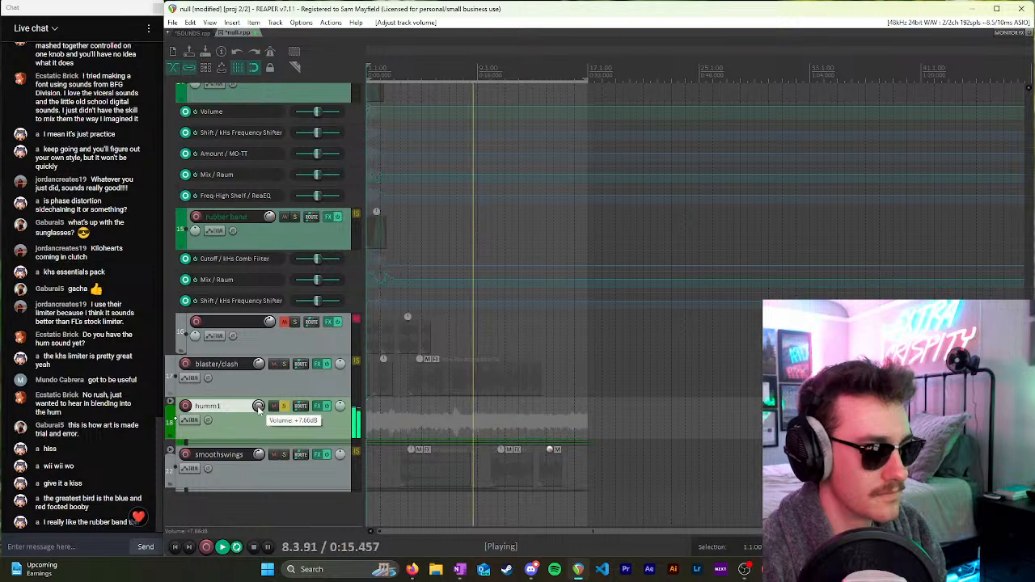
{"action": "key", "text": "space"}
{"action": "double_click", "coordinate": [259, 410]}
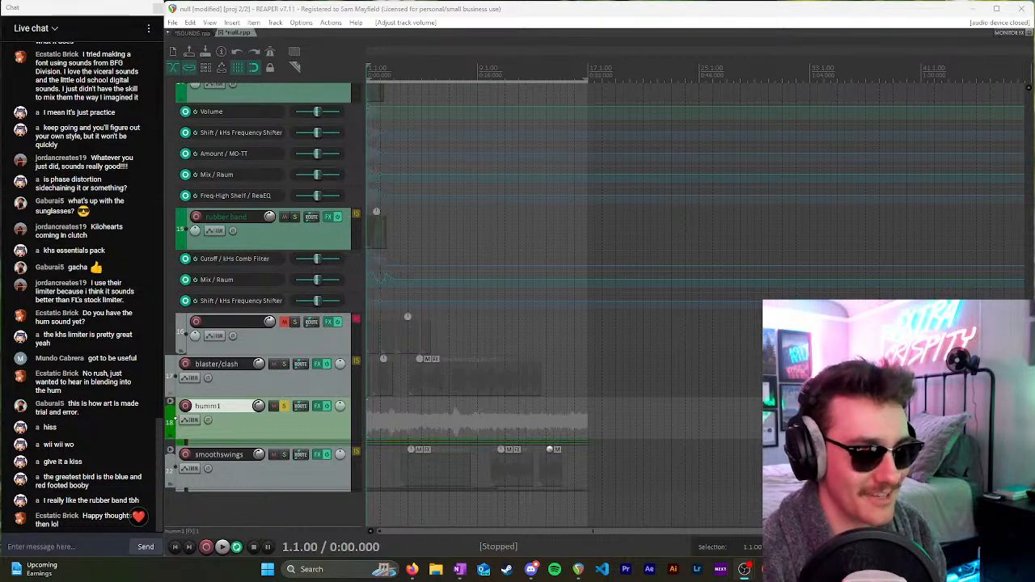
{"action": "left_click", "coordinate": [285, 408]}
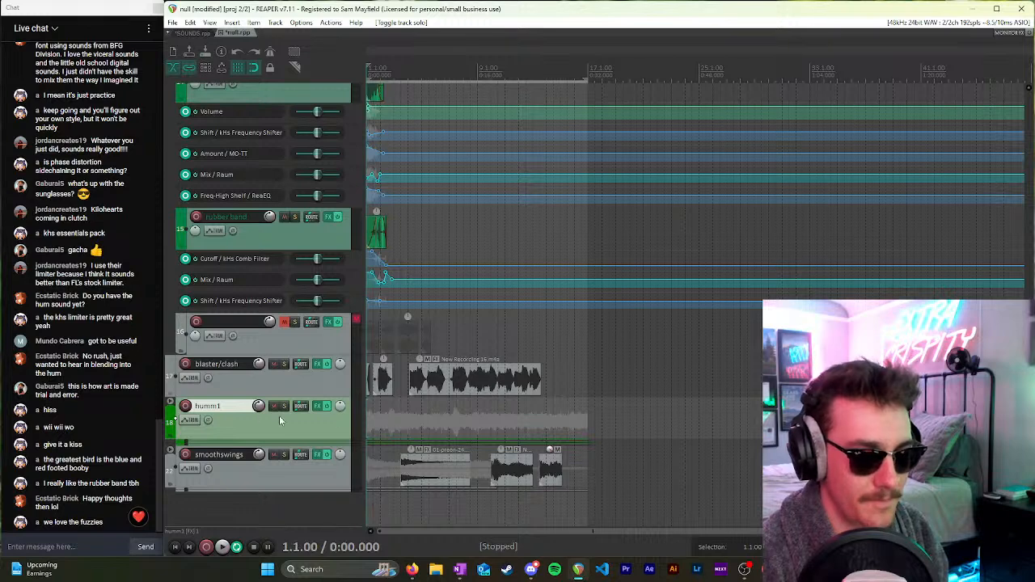
Step: Look through the project's tracks from preon and the poweron layers down to smoothswings, checking the layers' automation envelopes
{"action": "scroll", "coordinate": [332, 463], "scroll_direction": "up", "scroll_amount": 5}
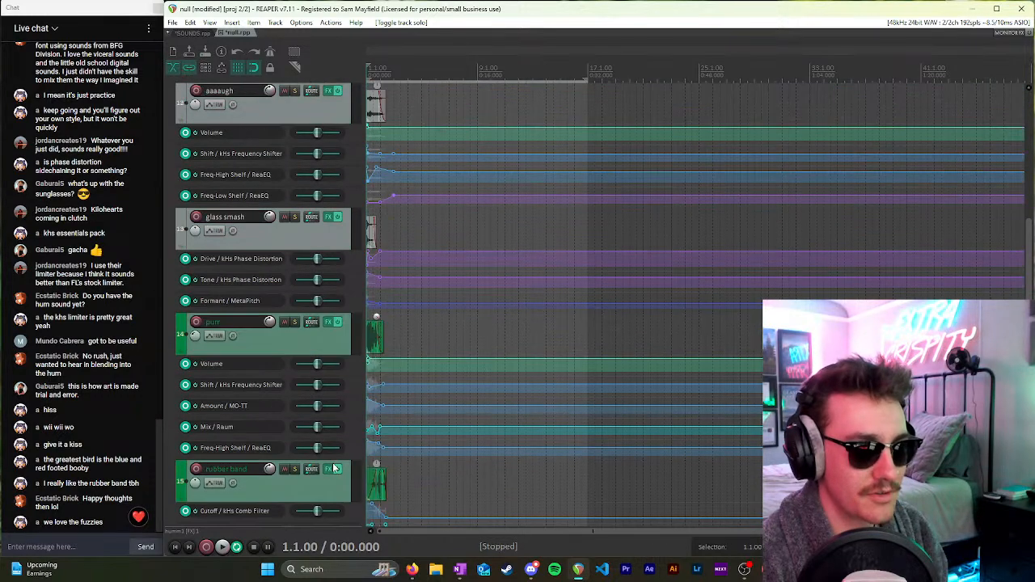
{"action": "scroll", "coordinate": [326, 346], "scroll_direction": "up", "scroll_amount": 6}
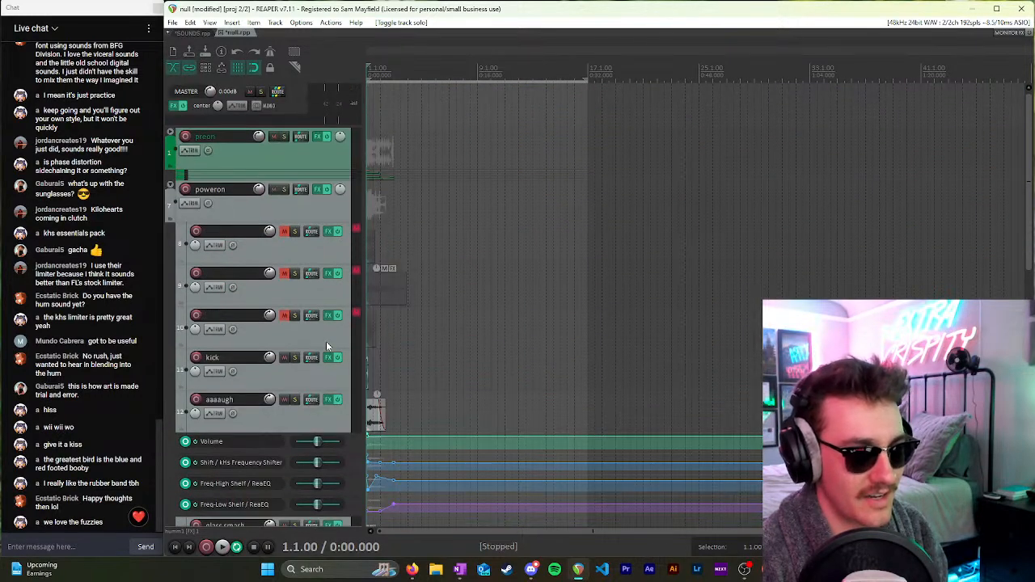
{"action": "left_click", "coordinate": [294, 155]}
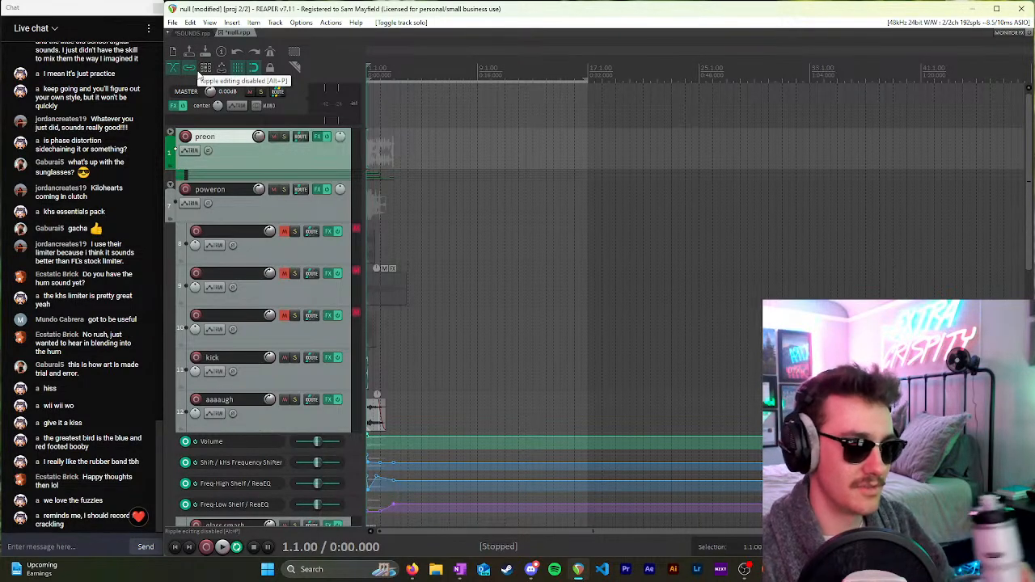
{"action": "scroll", "coordinate": [271, 361], "scroll_direction": "down", "scroll_amount": 3}
{"action": "scroll", "coordinate": [269, 359], "scroll_direction": "down", "scroll_amount": 8}
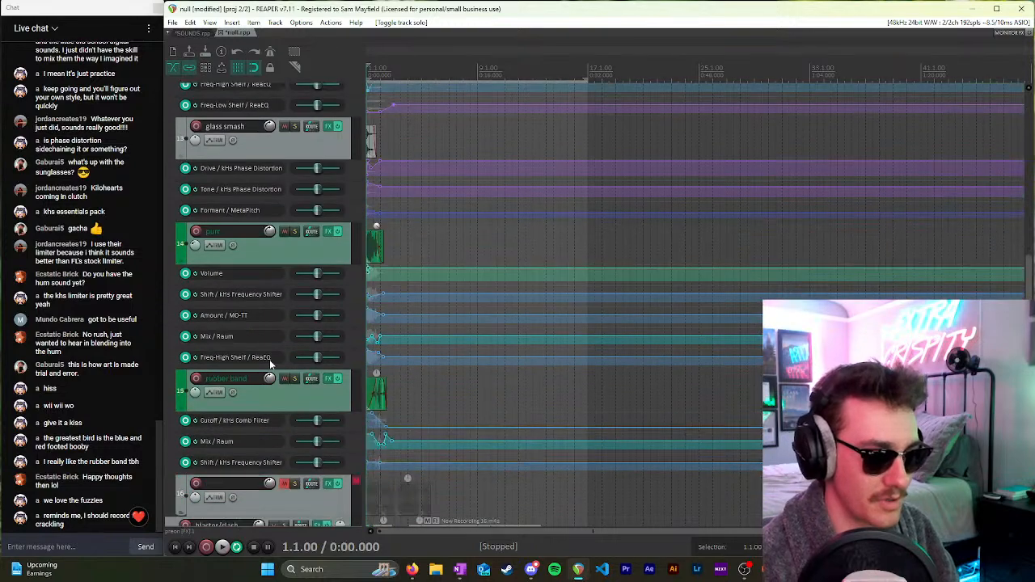
{"action": "scroll", "coordinate": [288, 412], "scroll_direction": "up", "scroll_amount": 7}
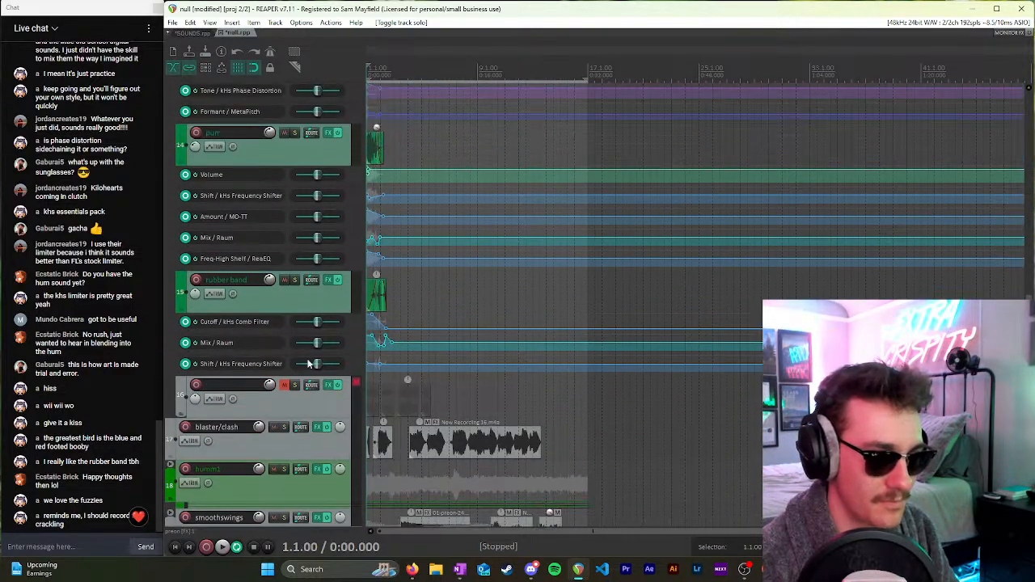
{"action": "scroll", "coordinate": [284, 343], "scroll_direction": "up", "scroll_amount": 8}
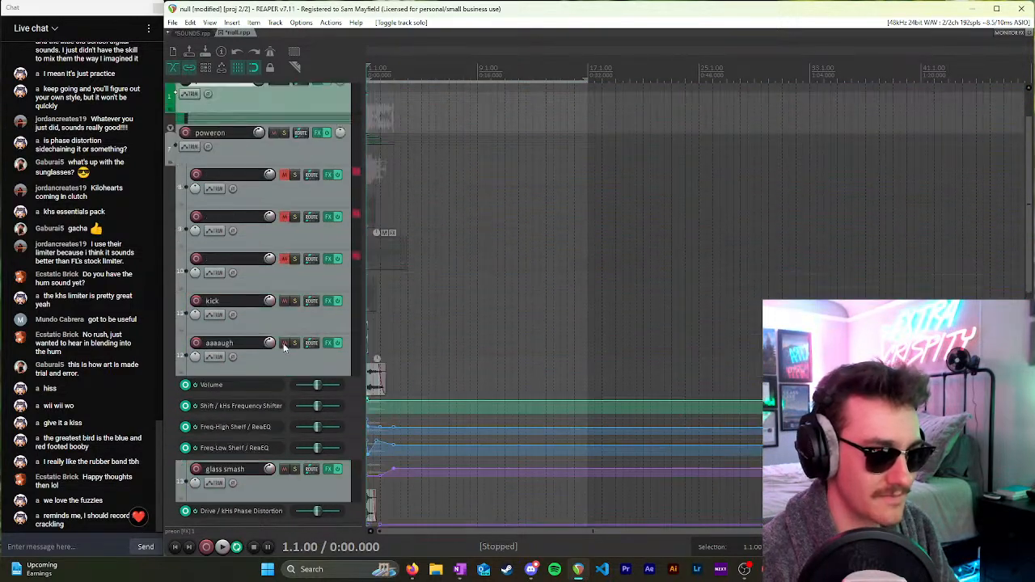
{"action": "scroll", "coordinate": [283, 343], "scroll_direction": "down", "scroll_amount": 4}
{"action": "scroll", "coordinate": [293, 342], "scroll_direction": "down", "scroll_amount": 4}
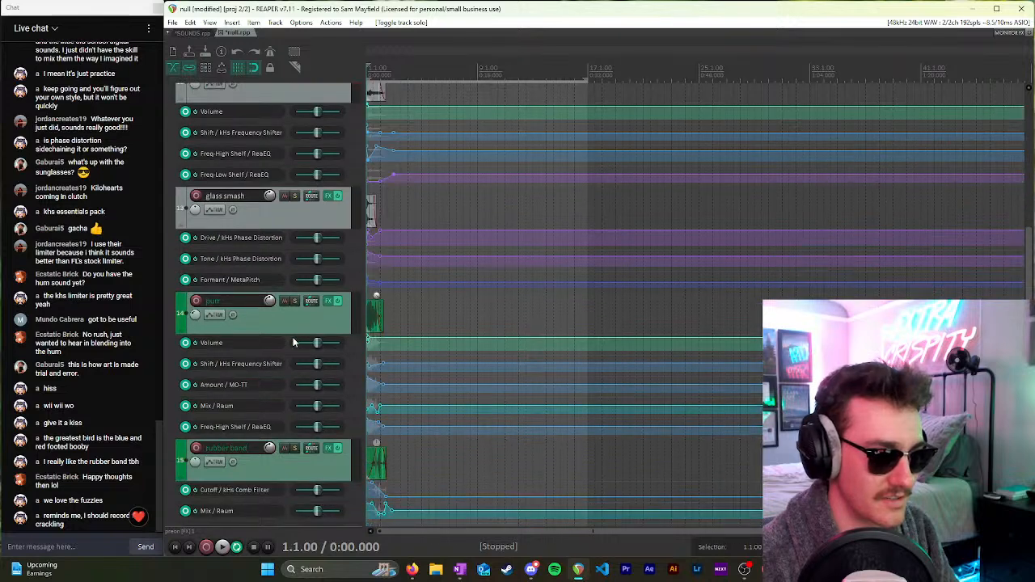
{"action": "scroll", "coordinate": [297, 314], "scroll_direction": "down", "scroll_amount": 2}
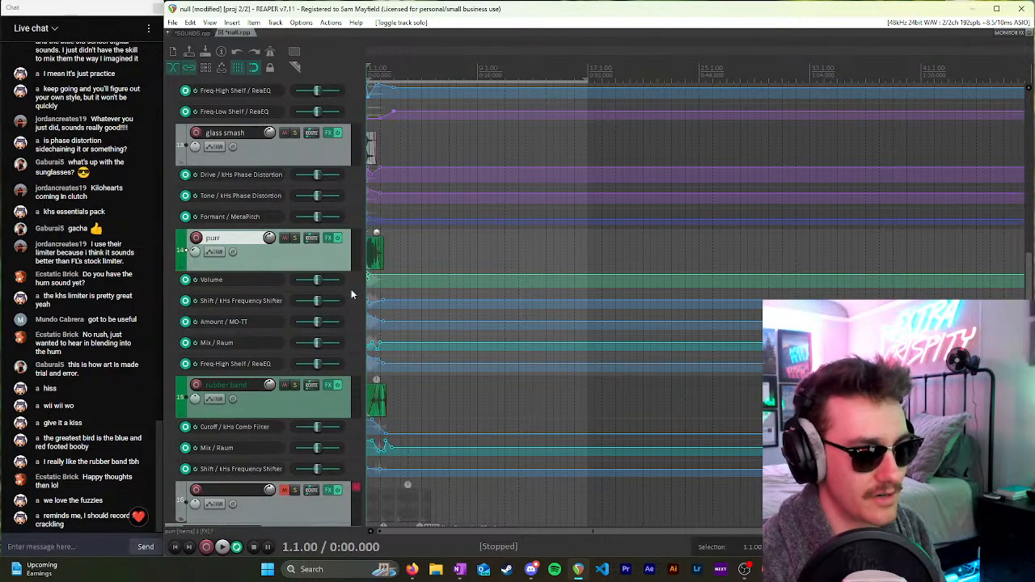
Step: Inspect the audio item on the purr track closely, then review its envelopes and the neighbouring poweron layers
{"action": "scroll", "coordinate": [380, 275], "scroll_direction": "up", "scroll_amount": 5}
{"action": "left_click", "coordinate": [409, 257]}
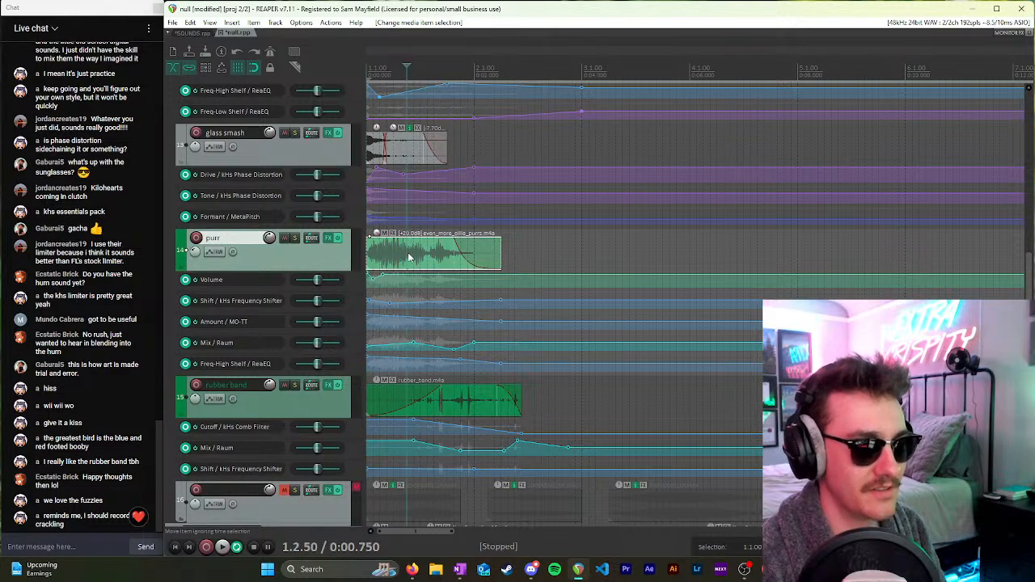
{"action": "scroll", "coordinate": [325, 261], "scroll_direction": "up", "scroll_amount": 3}
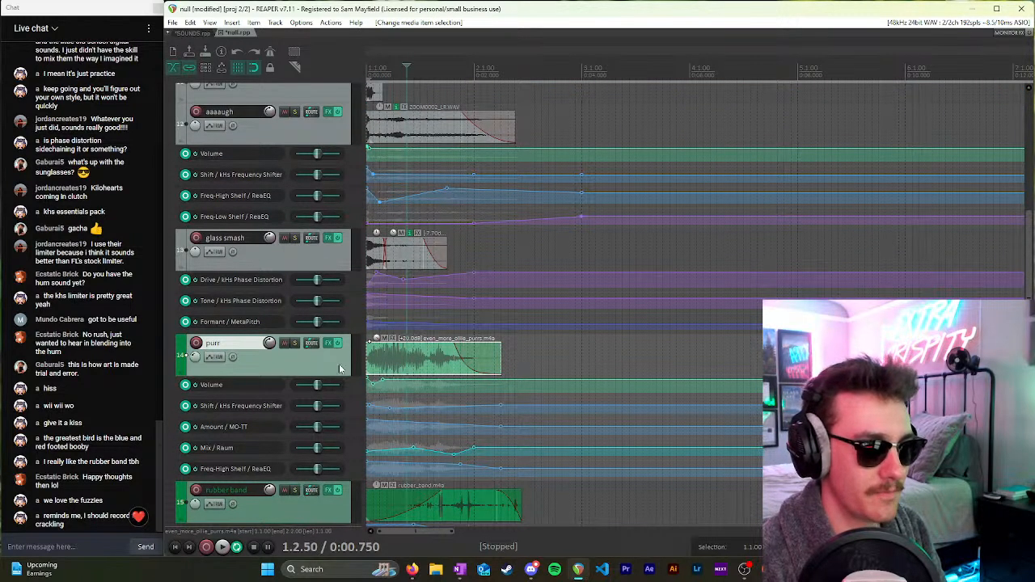
{"action": "scroll", "coordinate": [334, 358], "scroll_direction": "down", "scroll_amount": 2}
{"action": "scroll", "coordinate": [334, 359], "scroll_direction": "up", "scroll_amount": 1}
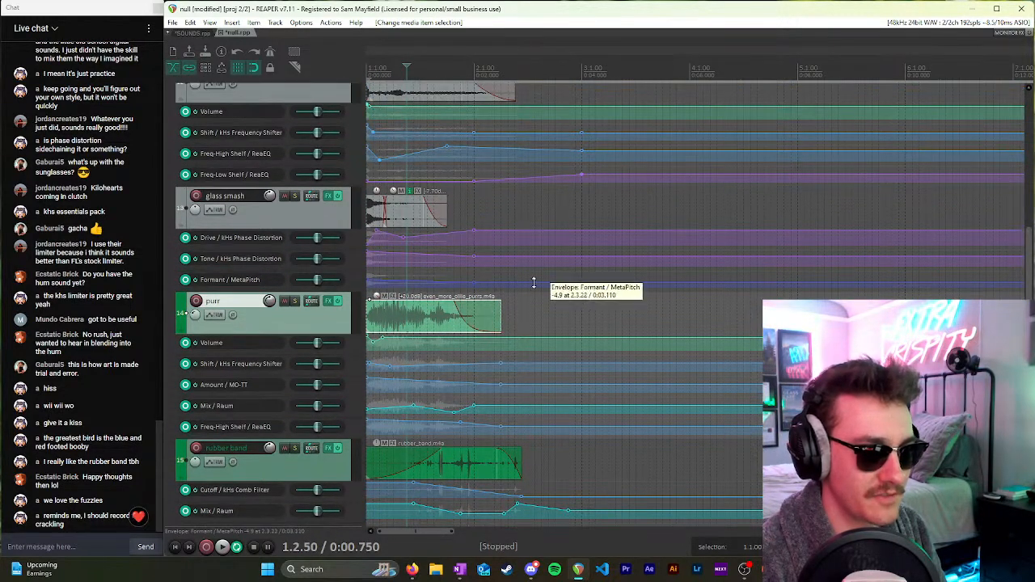
{"action": "left_click", "coordinate": [387, 324]}
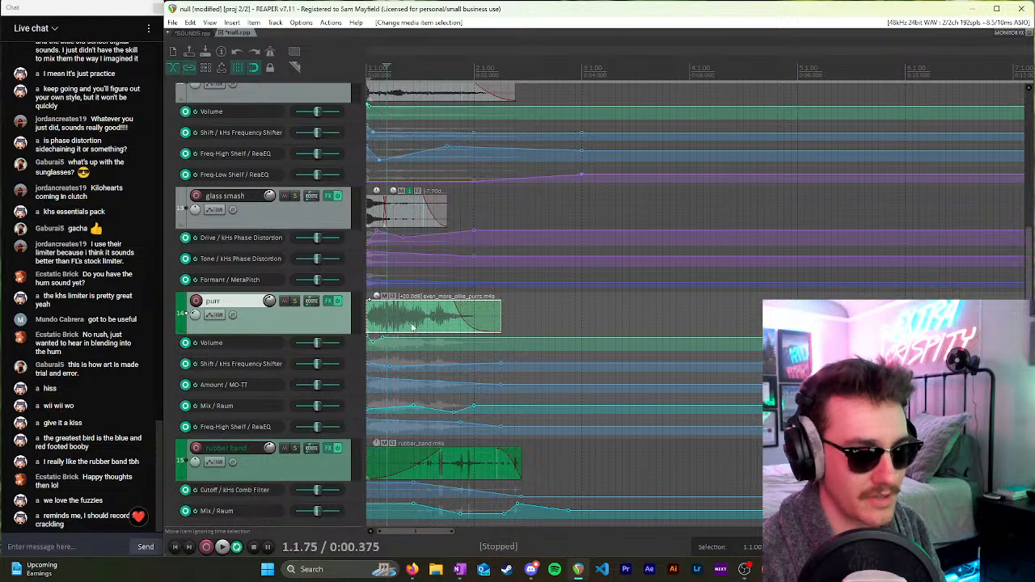
{"action": "left_click", "coordinate": [560, 314]}
{"action": "scroll", "coordinate": [559, 315], "scroll_direction": "down", "scroll_amount": 5}
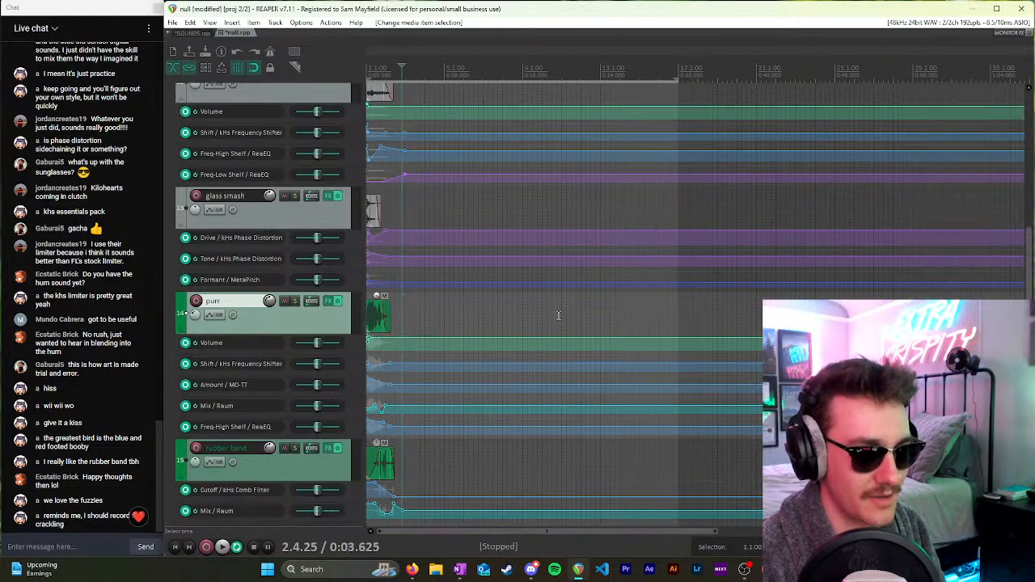
{"action": "scroll", "coordinate": [316, 317], "scroll_direction": "up", "scroll_amount": 7}
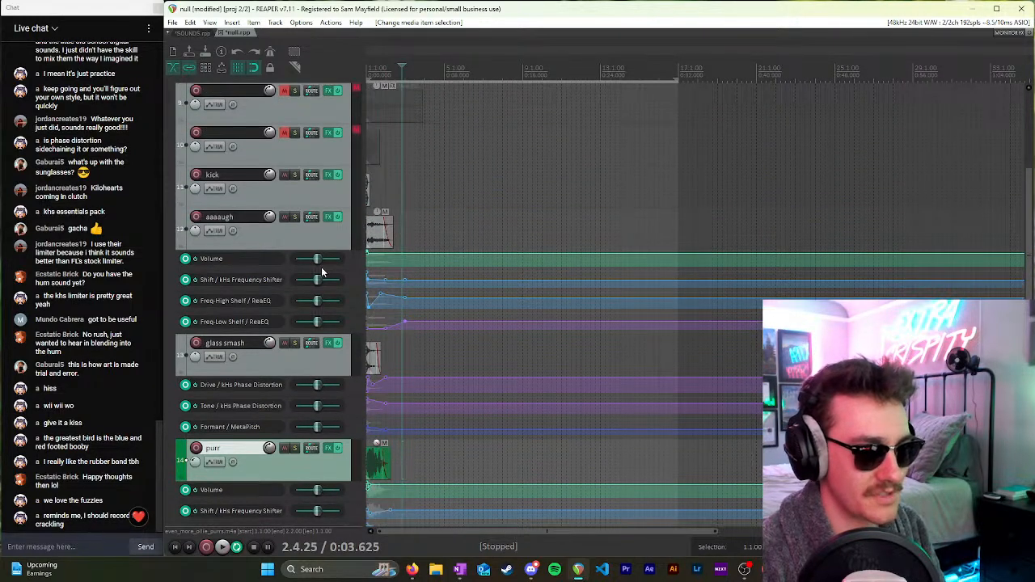
{"action": "scroll", "coordinate": [330, 240], "scroll_direction": "down", "scroll_amount": 10}
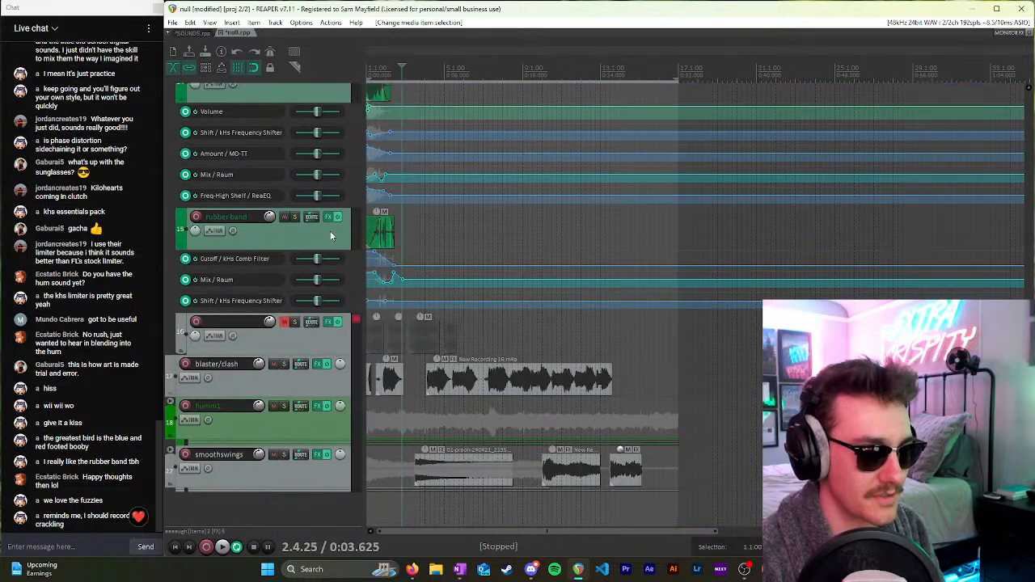
{"action": "scroll", "coordinate": [313, 332], "scroll_direction": "up", "scroll_amount": 12}
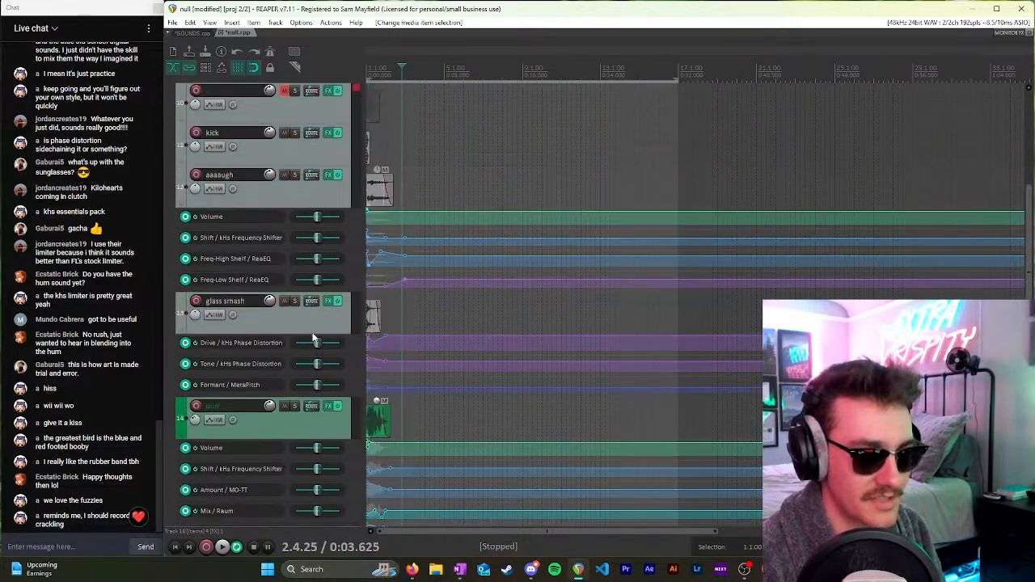
Step: Unmute track 10 in the poweron folder and select its New Recording 16.m4a item, with the edit cursor at the project start
{"action": "left_click", "coordinate": [311, 261]}
{"action": "scroll", "coordinate": [311, 261], "scroll_direction": "up", "scroll_amount": 2}
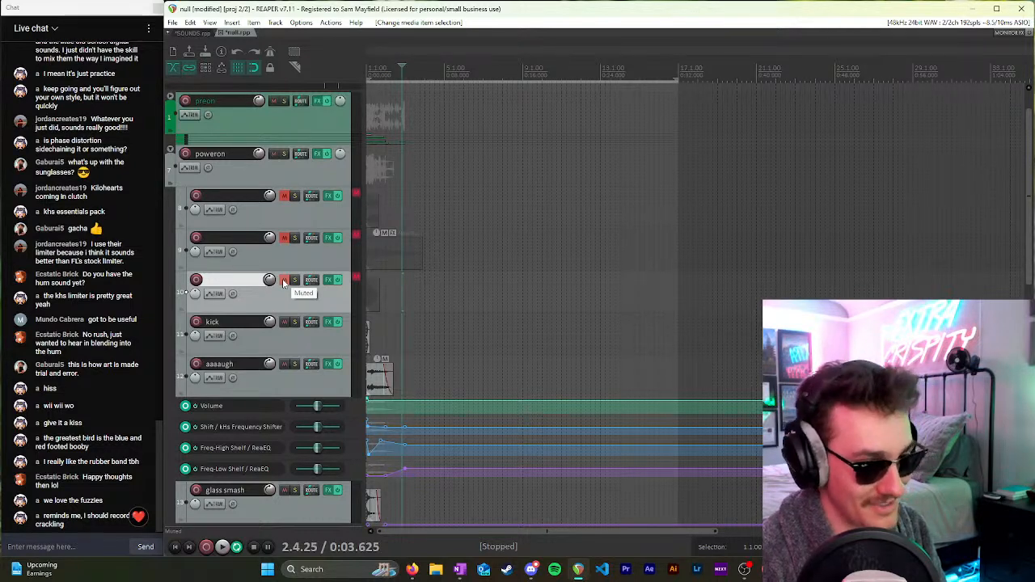
{"action": "left_click", "coordinate": [283, 280]}
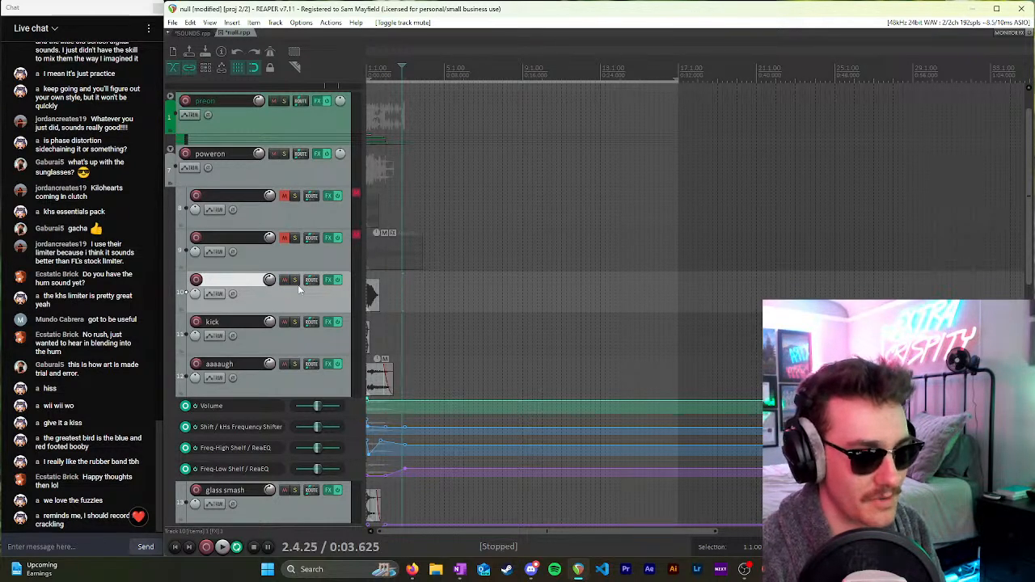
{"action": "left_click", "coordinate": [370, 295]}
{"action": "scroll", "coordinate": [424, 299], "scroll_direction": "up", "scroll_amount": 6}
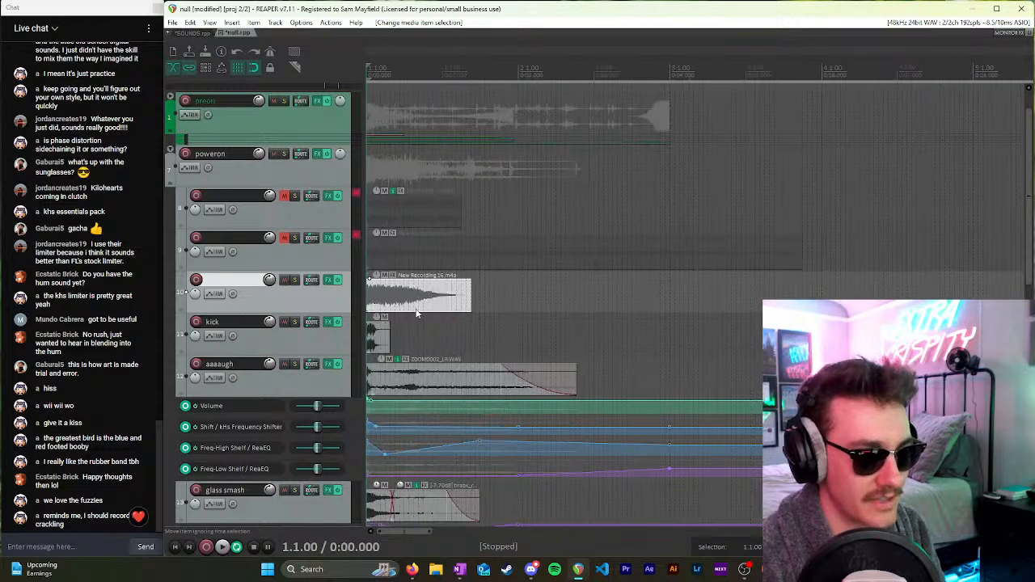
Step: Audition track 10 soloed from the project start, then unsolo it and play it together with the other layers
{"action": "left_click", "coordinate": [296, 281]}
{"action": "key", "text": "space"}
{"action": "key", "text": "space"}
{"action": "left_click", "coordinate": [295, 281]}
{"action": "key", "text": "space"}
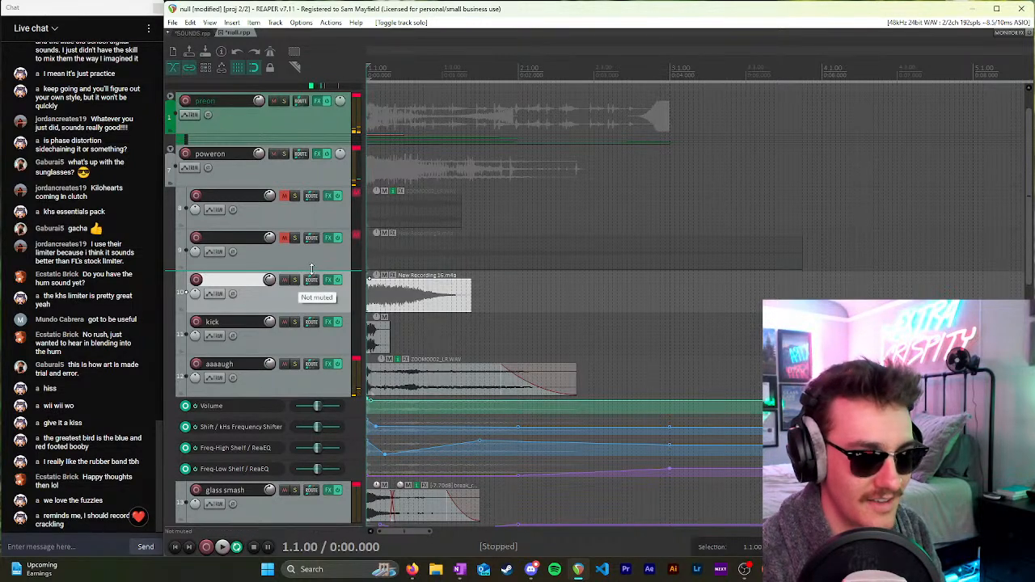
Step: Select the unnamed muted track 9 in the poweron folder
{"action": "left_click", "coordinate": [254, 254]}
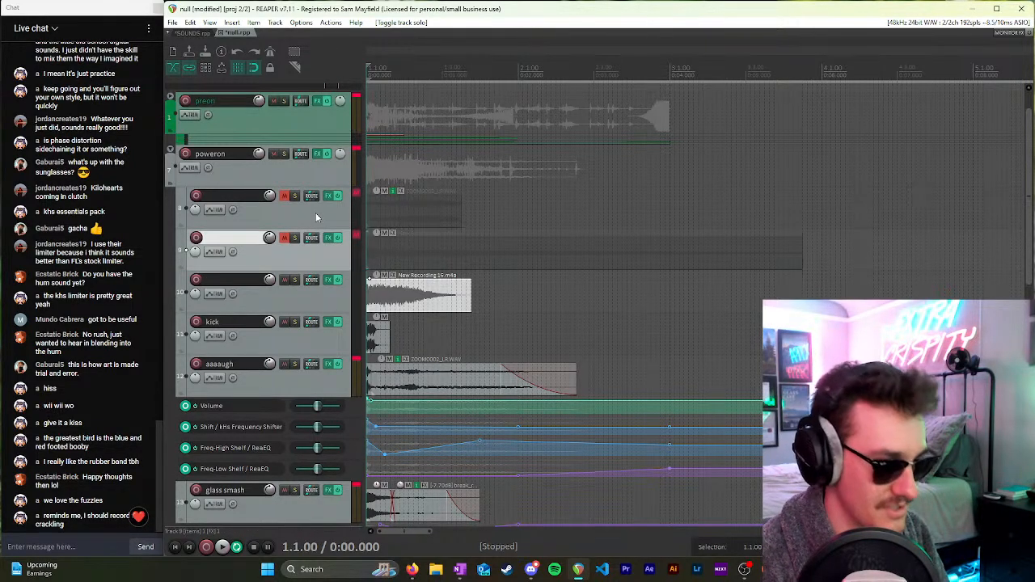
{"action": "left_click", "coordinate": [315, 214]}
{"action": "left_click", "coordinate": [294, 260]}
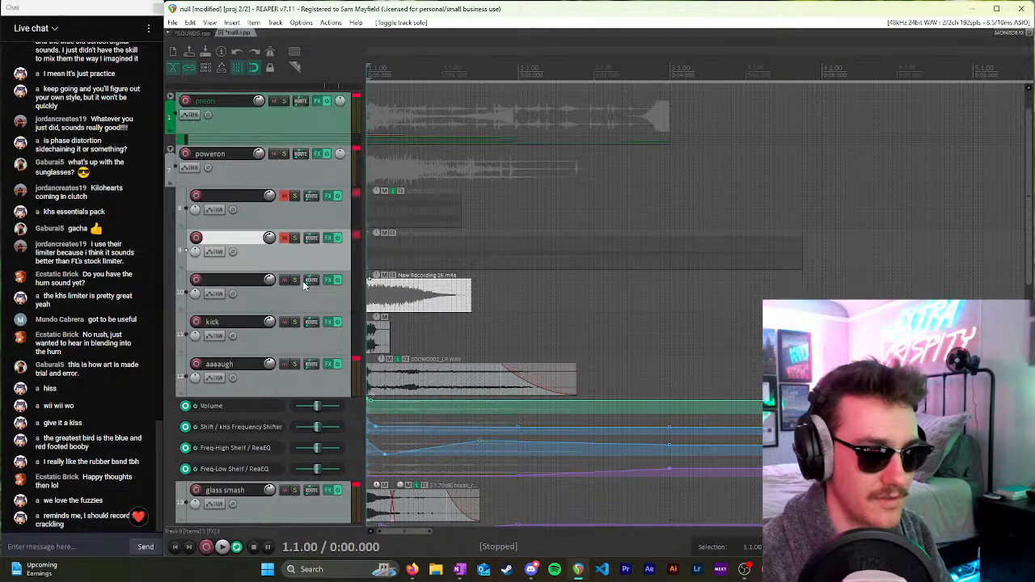
Step: Unmute the two unnamed tracks at the start of the poweron folder and listen to the first one in solo
{"action": "left_click", "coordinate": [295, 238]}
{"action": "left_click", "coordinate": [294, 238]}
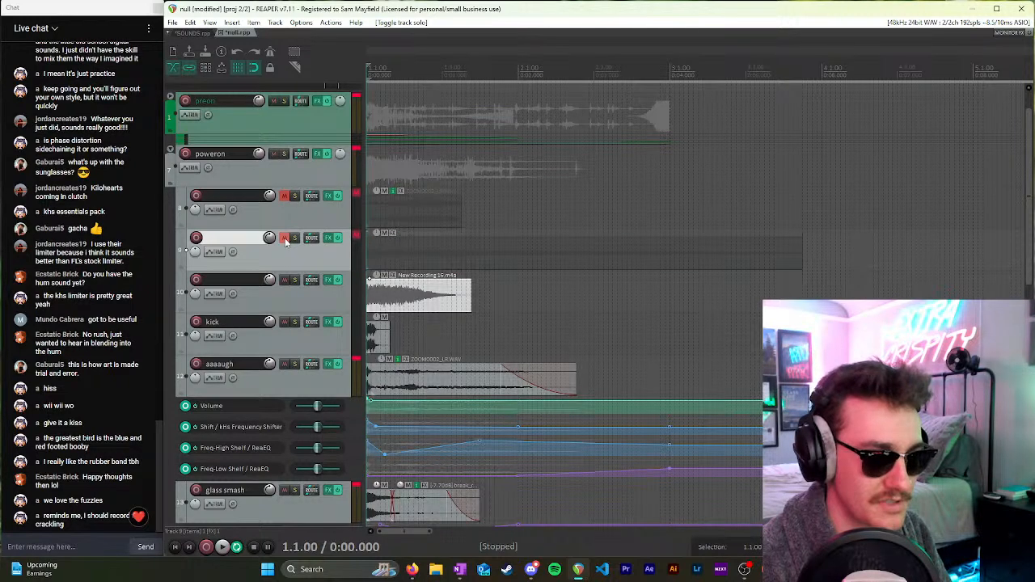
{"action": "left_click", "coordinate": [295, 196]}
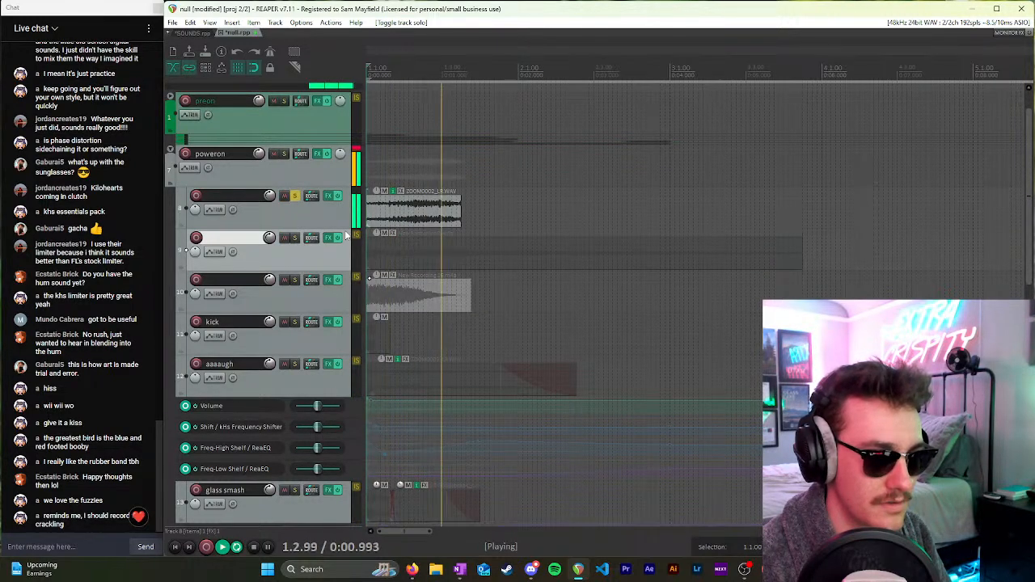
{"action": "key", "text": "space"}
{"action": "left_click", "coordinate": [294, 196]}
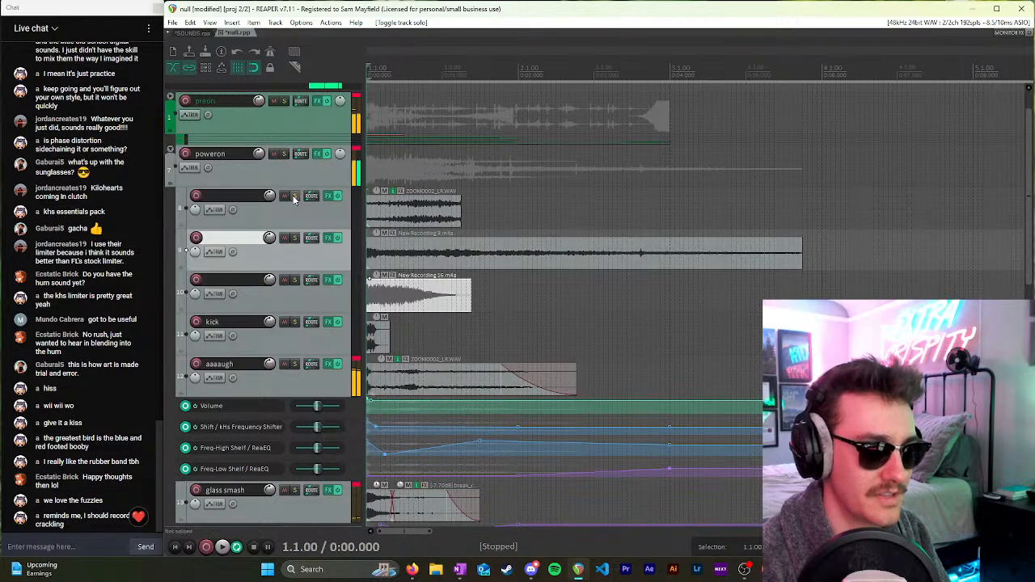
Step: Listen to the unnamed track holding the New Recording 9 clip in solo
{"action": "left_click", "coordinate": [294, 237]}
{"action": "key", "text": "space"}
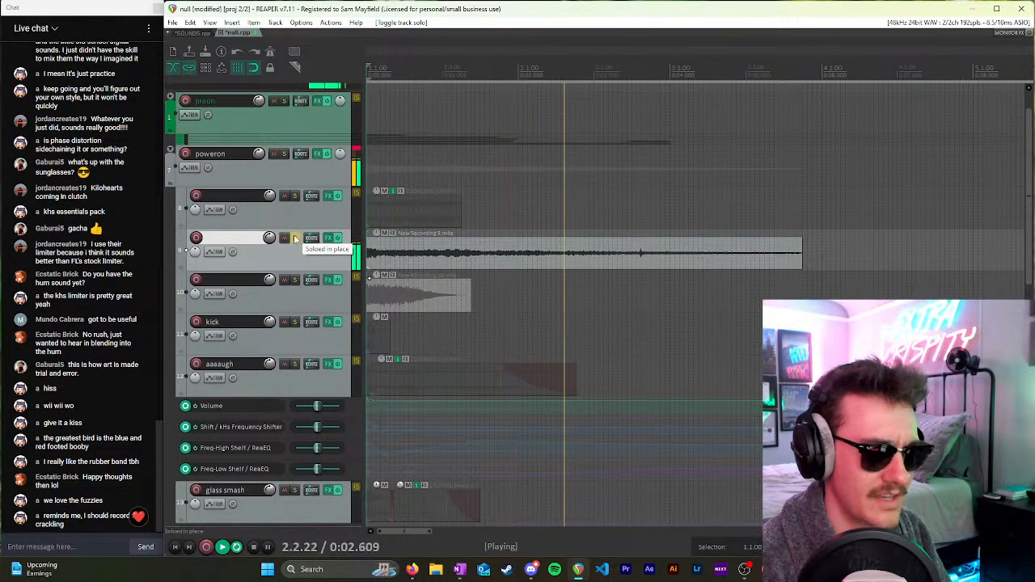
{"action": "key", "text": "space"}
{"action": "left_click", "coordinate": [295, 239]}
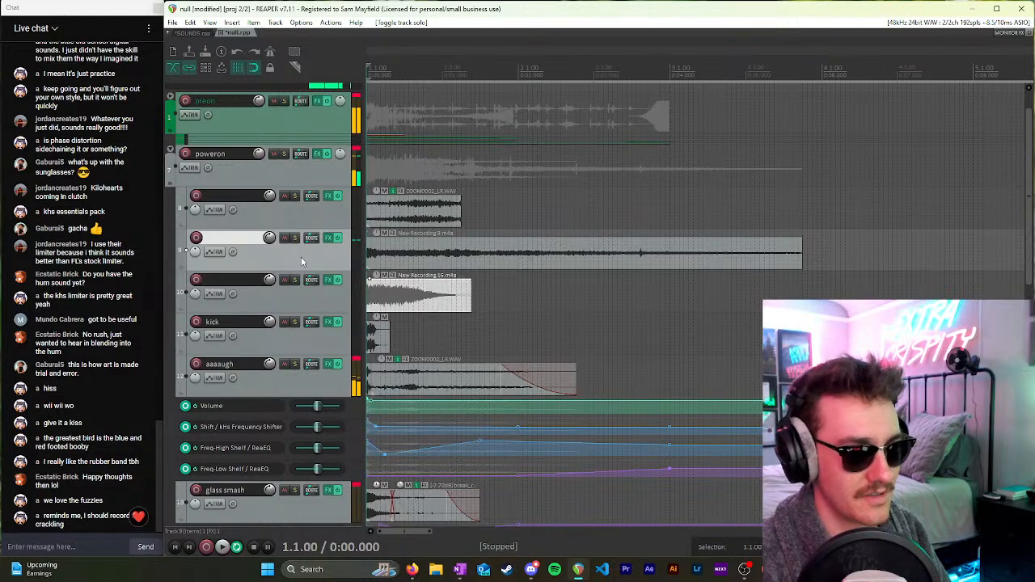
Step: Move the New Recording 9 track out of the poweron folder and into the smoothswings folder
{"action": "key", "text": "ctrl+x"}
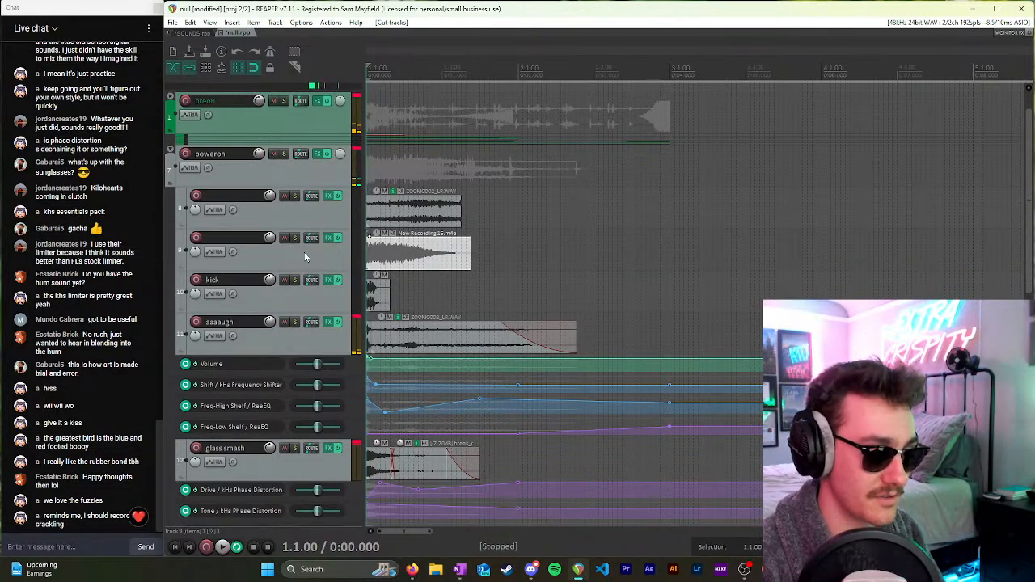
{"action": "scroll", "coordinate": [305, 257], "scroll_direction": "down", "scroll_amount": 8}
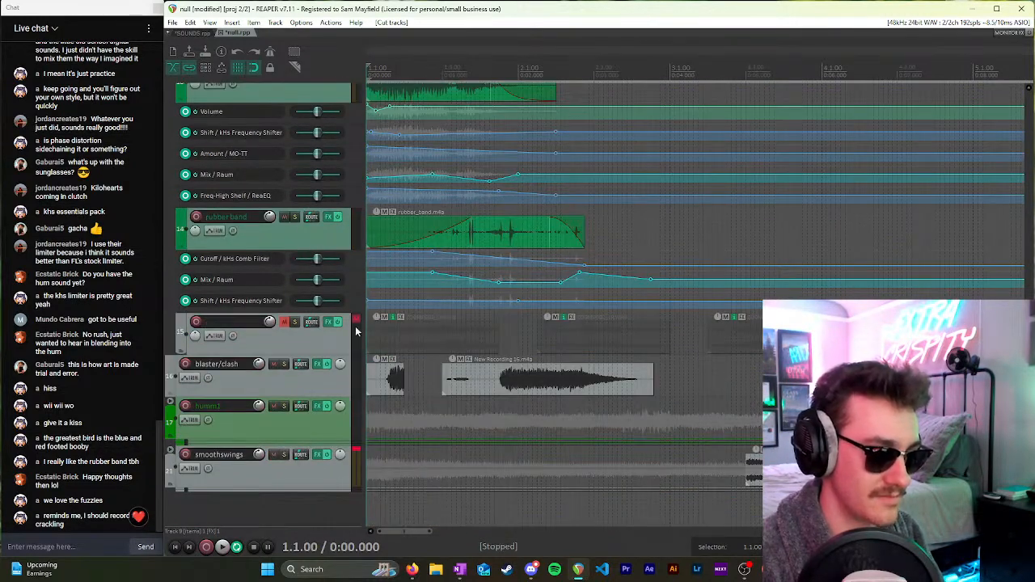
{"action": "left_click", "coordinate": [325, 469]}
{"action": "key", "text": "ctrl+v"}
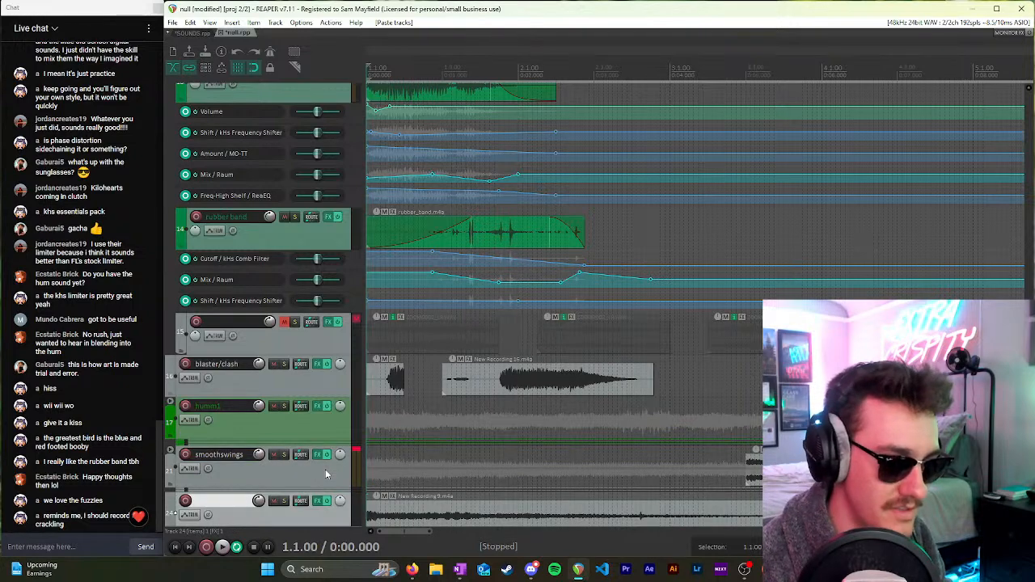
{"action": "left_click_drag", "start_coordinate": [313, 518], "coordinate": [316, 473]}
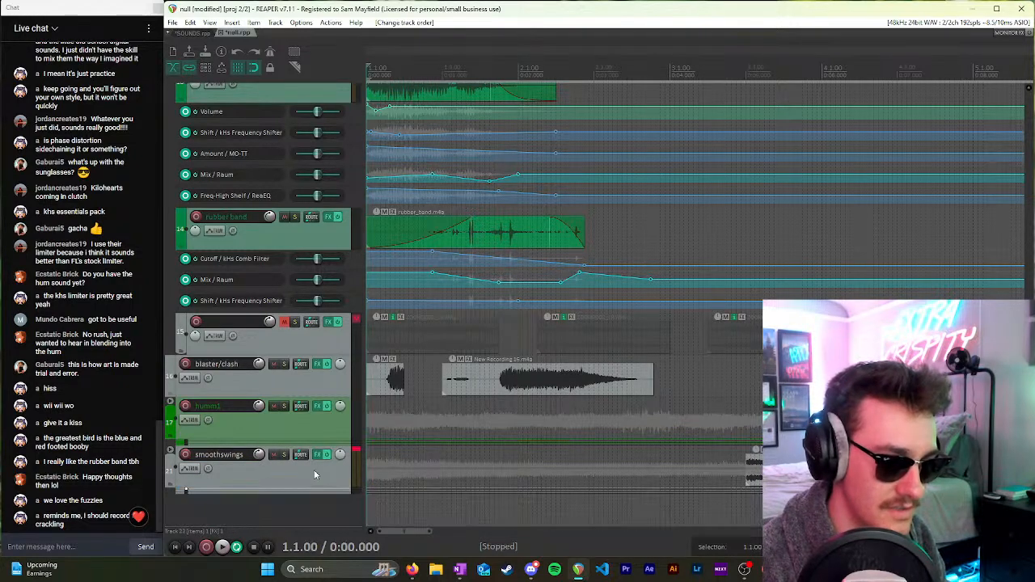
Step: Listen to the first unnamed poweron track, holding ZOOM0002_LR.WAV, in solo from near its beginning and unsolo it
{"action": "scroll", "coordinate": [313, 475], "scroll_direction": "up", "scroll_amount": 8}
{"action": "left_click", "coordinate": [422, 249]}
{"action": "left_click", "coordinate": [386, 204]}
{"action": "left_click", "coordinate": [295, 231]}
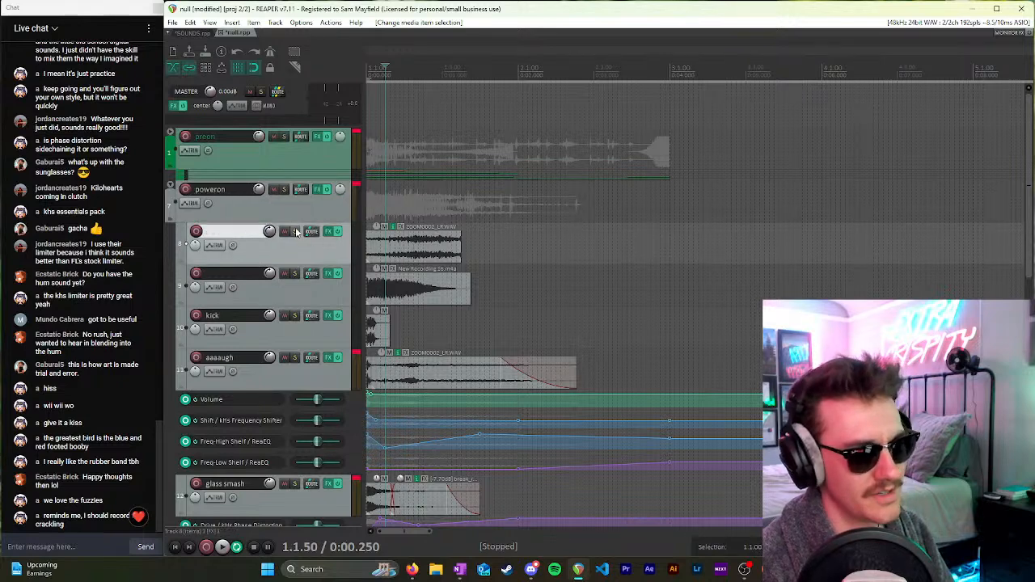
{"action": "key", "text": "space"}
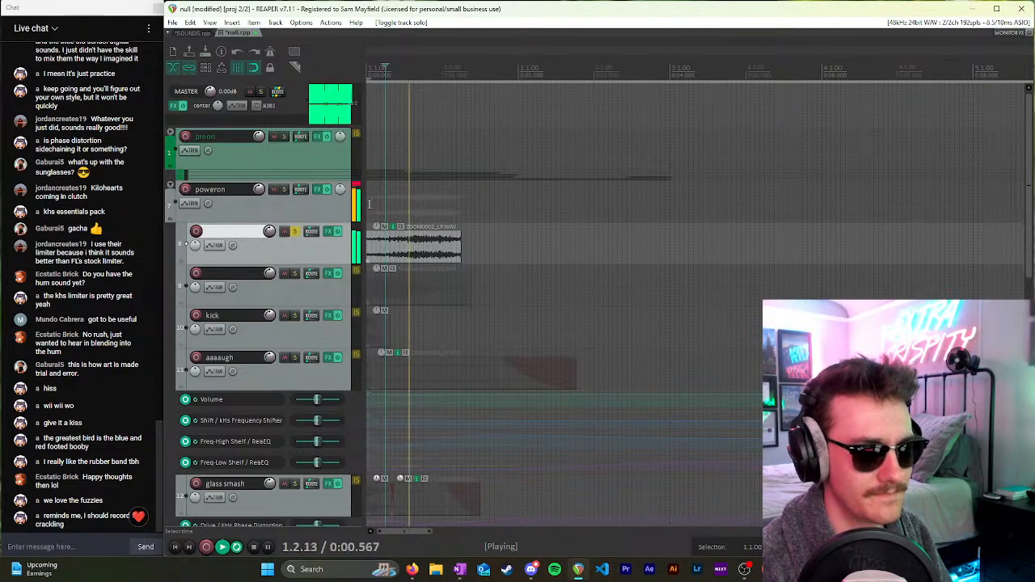
{"action": "key", "text": "space"}
{"action": "left_click", "coordinate": [368, 209]}
{"action": "key", "text": "space"}
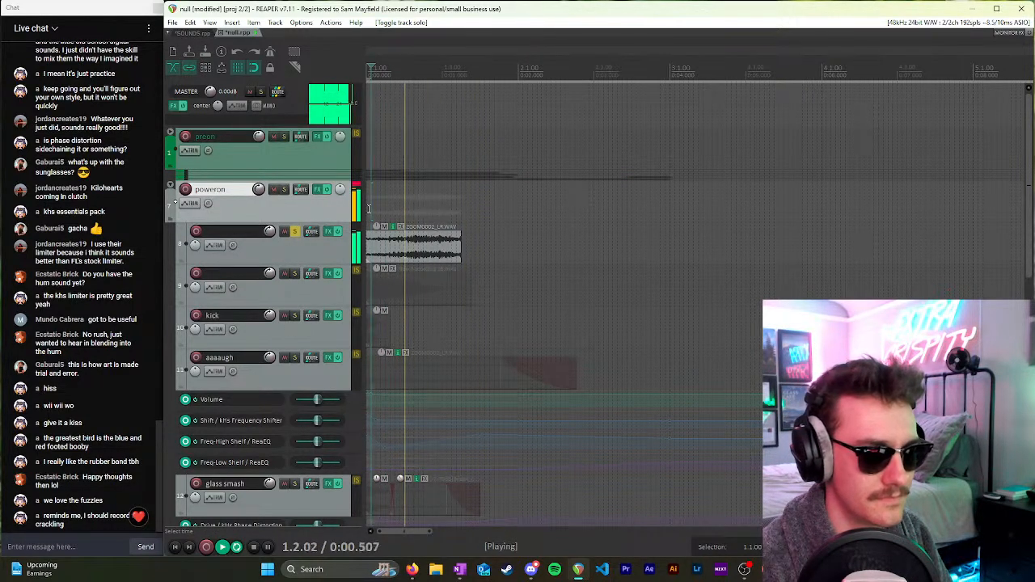
{"action": "key", "text": "space"}
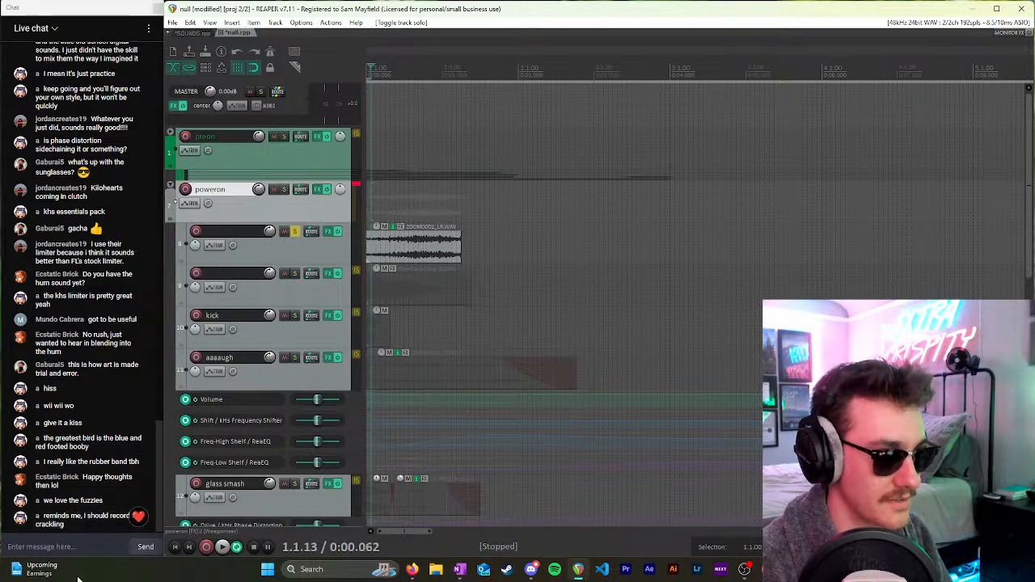
{"action": "left_click", "coordinate": [367, 203]}
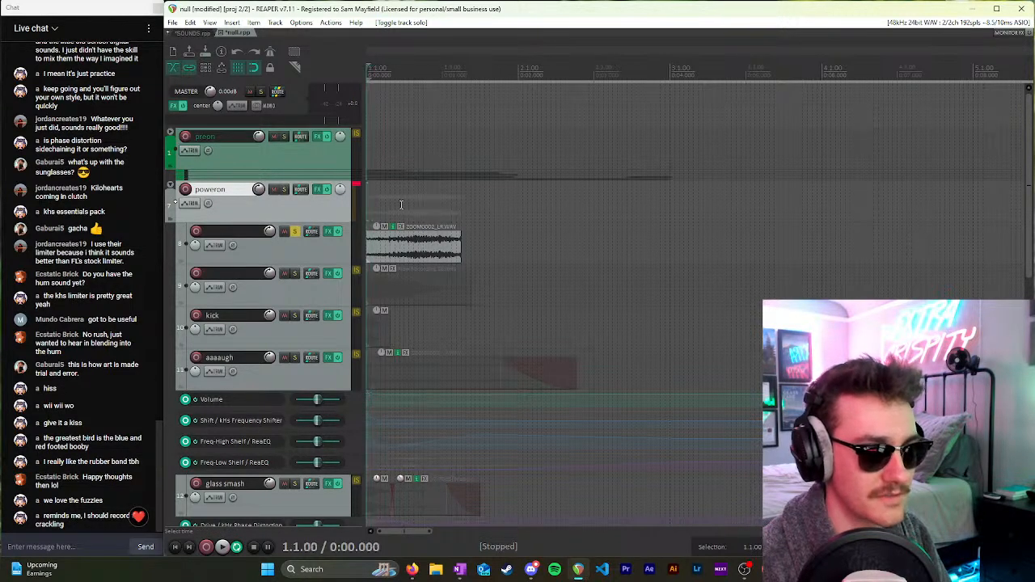
{"action": "scroll", "coordinate": [417, 204], "scroll_direction": "up", "scroll_amount": 6}
{"action": "scroll", "coordinate": [418, 205], "scroll_direction": "down", "scroll_amount": 4}
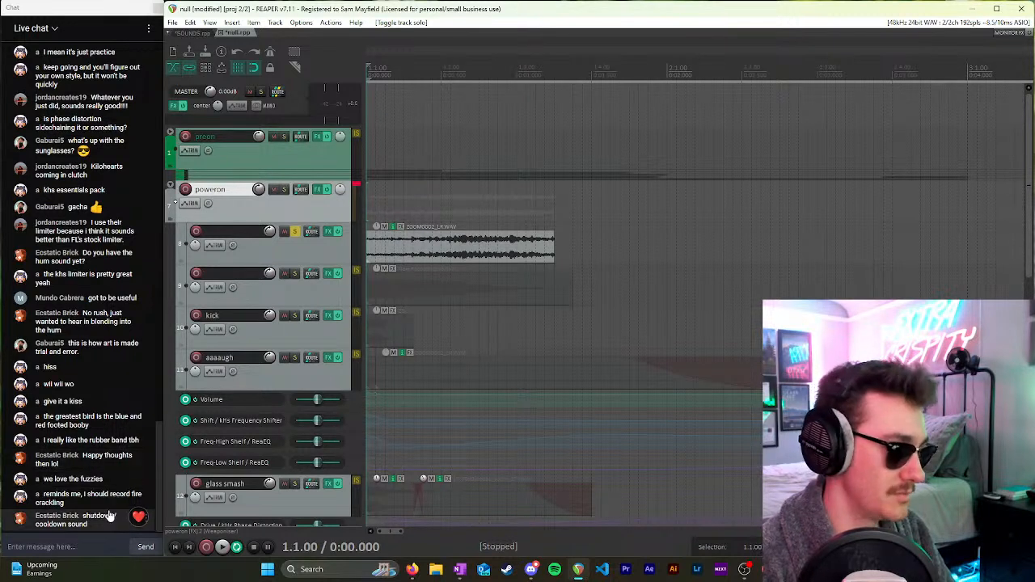
{"action": "left_click", "coordinate": [307, 253]}
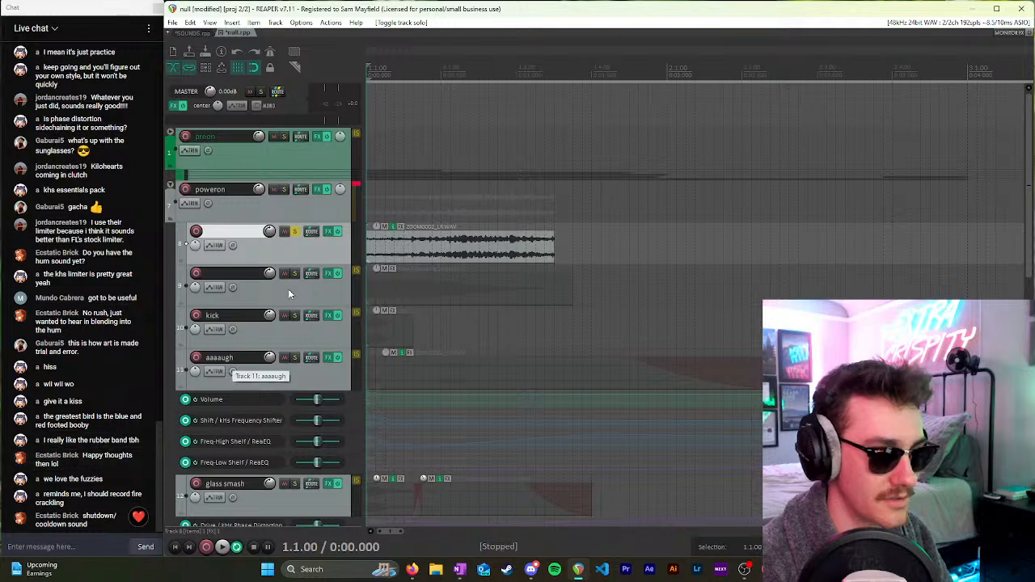
{"action": "left_click", "coordinate": [294, 233]}
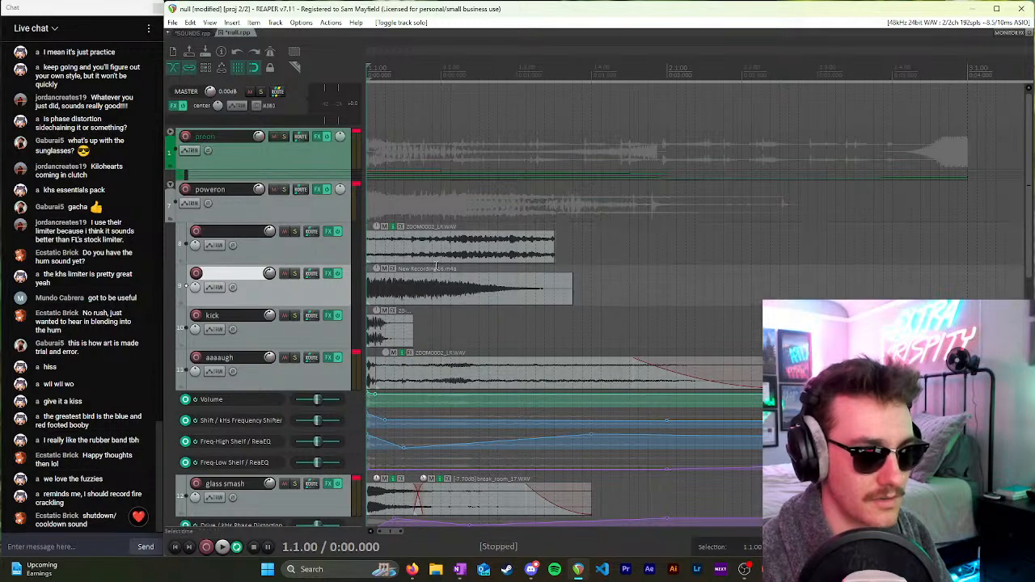
Step: Rename the track holding the New Recording 16 clip as pssssh
{"action": "left_click", "coordinate": [385, 288]}
{"action": "scroll", "coordinate": [308, 279], "scroll_direction": "down", "scroll_amount": 4}
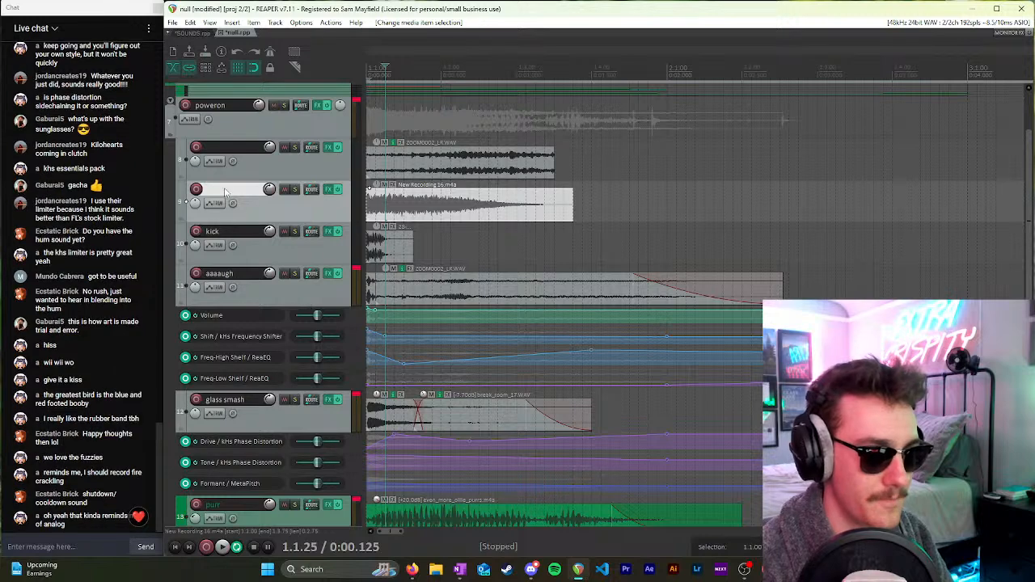
{"action": "double_click", "coordinate": [226, 188]}
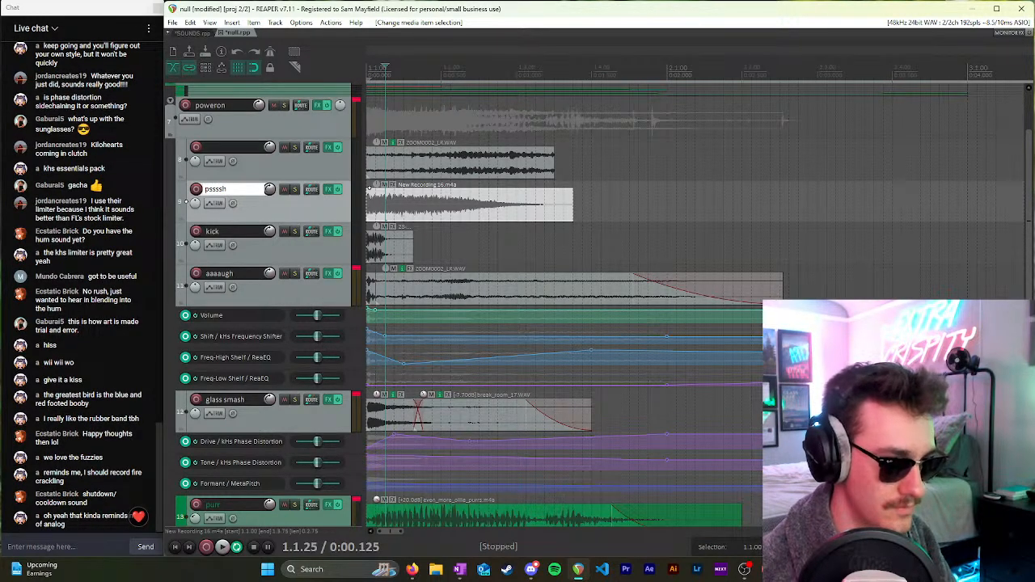
{"action": "key", "text": "Return"}
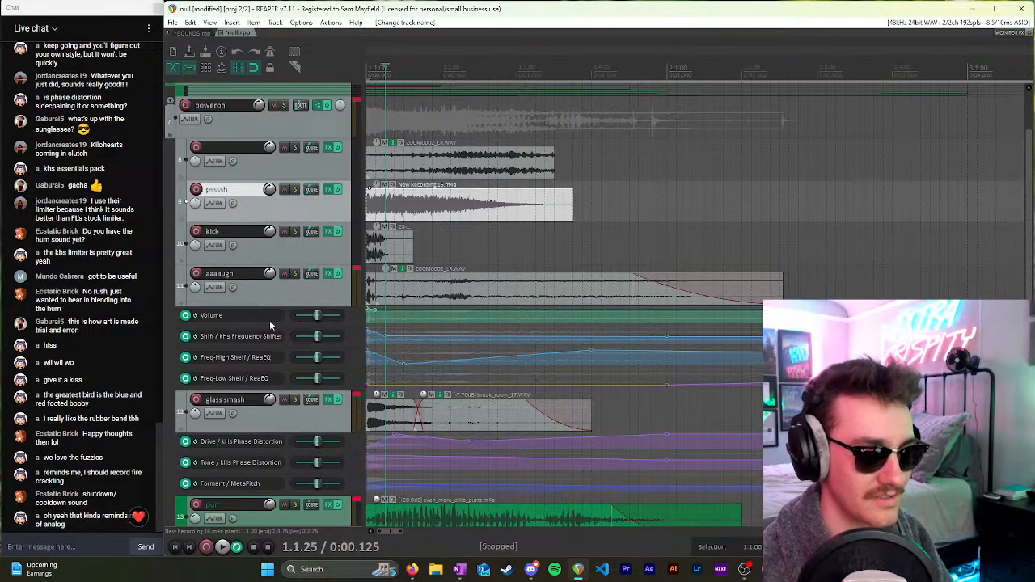
Step: Shift the New Recording 16 clip to the last part of bar 1, giving it -4.00 dB gain and a long curved fade-out
{"action": "left_click_drag", "start_coordinate": [388, 203], "coordinate": [635, 203]}
{"action": "scroll", "coordinate": [634, 202], "scroll_direction": "down", "scroll_amount": 2}
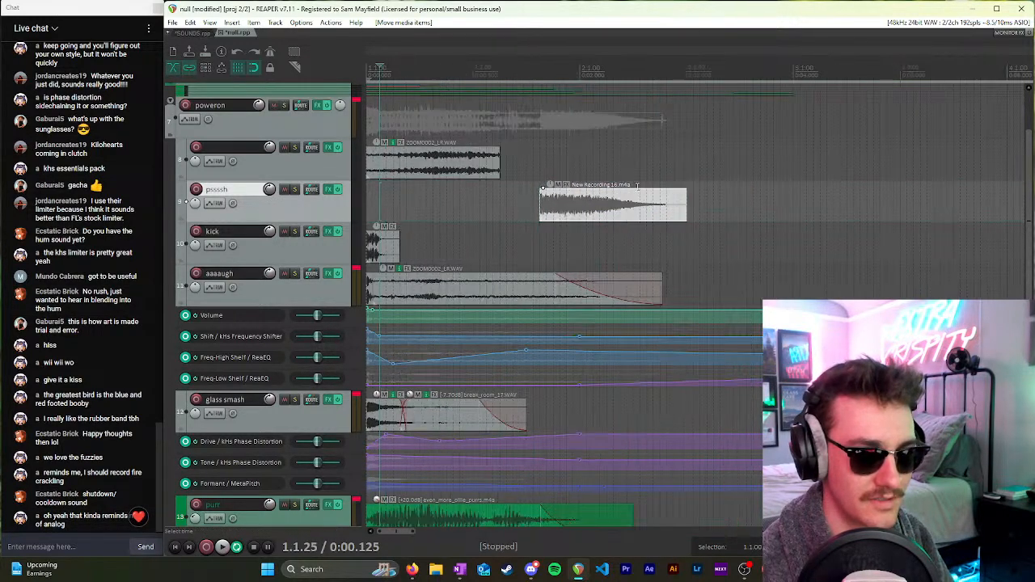
{"action": "scroll", "coordinate": [305, 216], "scroll_direction": "down", "scroll_amount": 1}
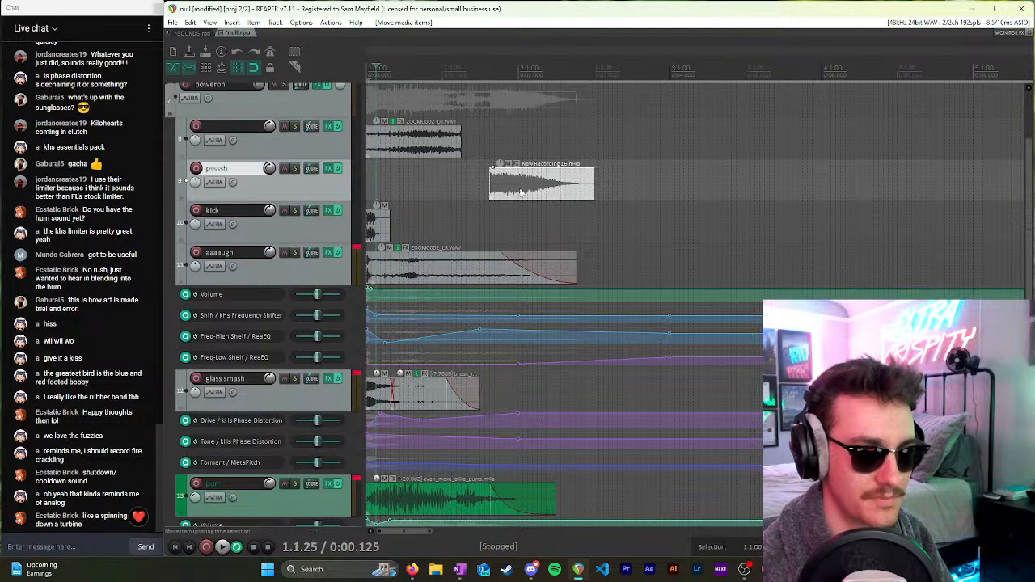
{"action": "left_click_drag", "start_coordinate": [523, 192], "coordinate": [484, 184]}
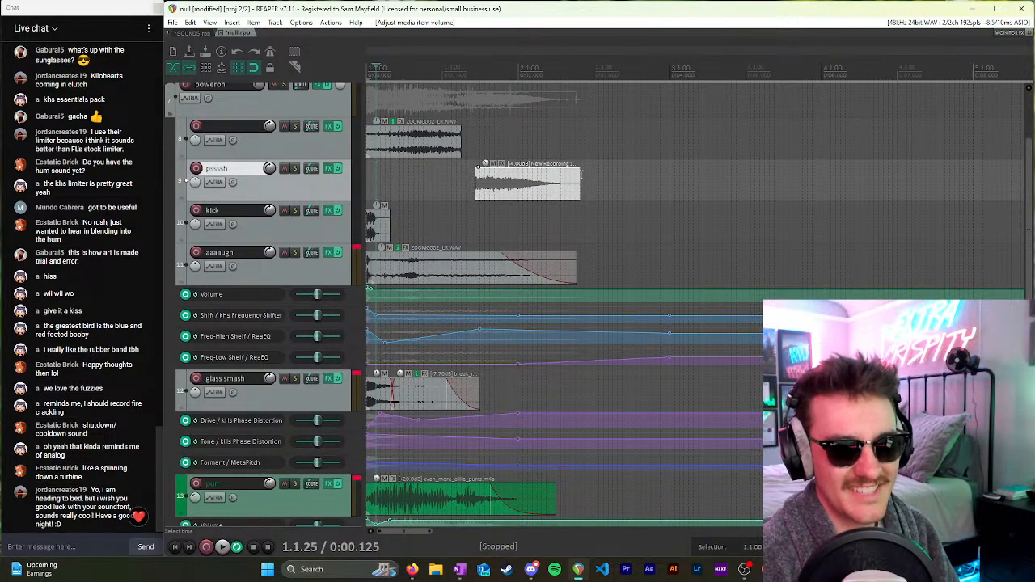
{"action": "left_click_drag", "start_coordinate": [581, 172], "coordinate": [516, 207]}
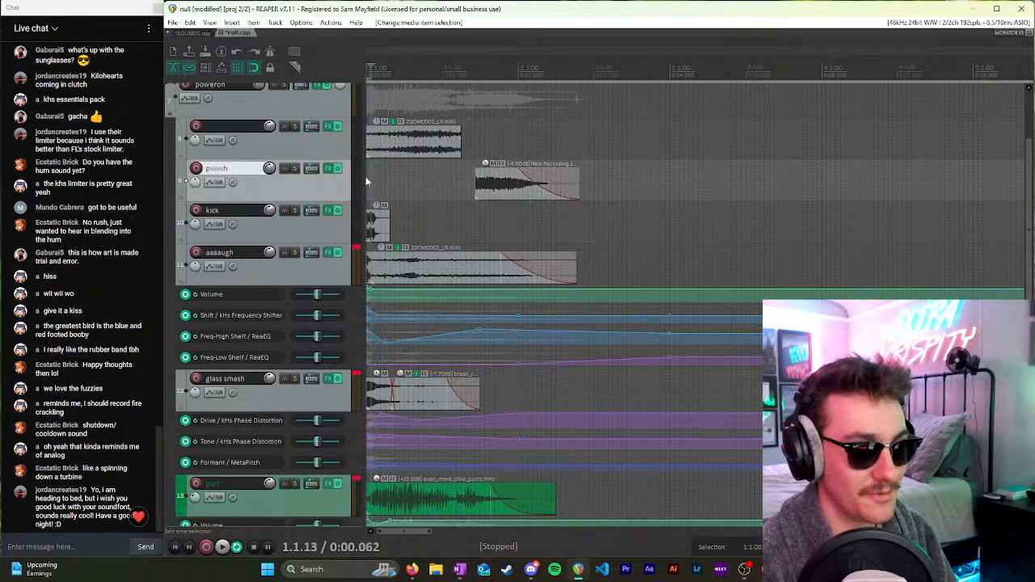
Step: Mute the unnamed ZOOM0002_LR.WAV track above pssssh and play back the mix
{"action": "left_click", "coordinate": [323, 131]}
{"action": "left_click", "coordinate": [284, 128]}
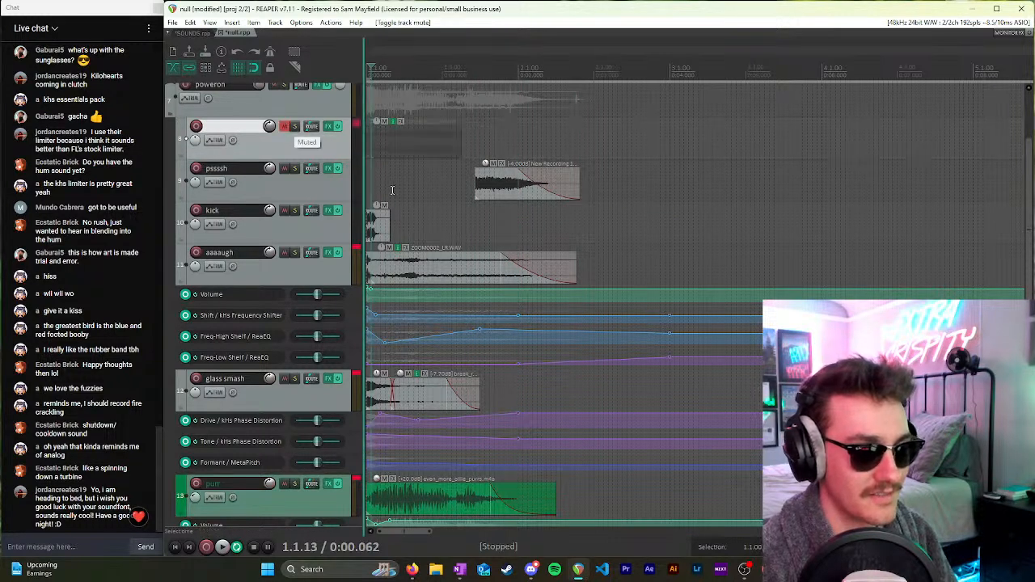
{"action": "key", "text": "space"}
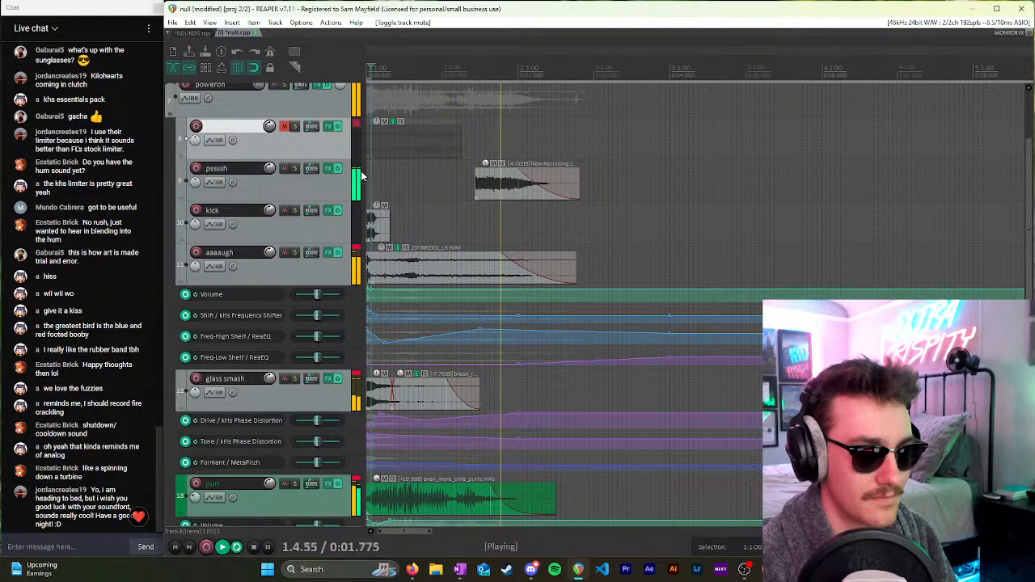
{"action": "key", "text": "space"}
{"action": "scroll", "coordinate": [320, 189], "scroll_direction": "down", "scroll_amount": 6}
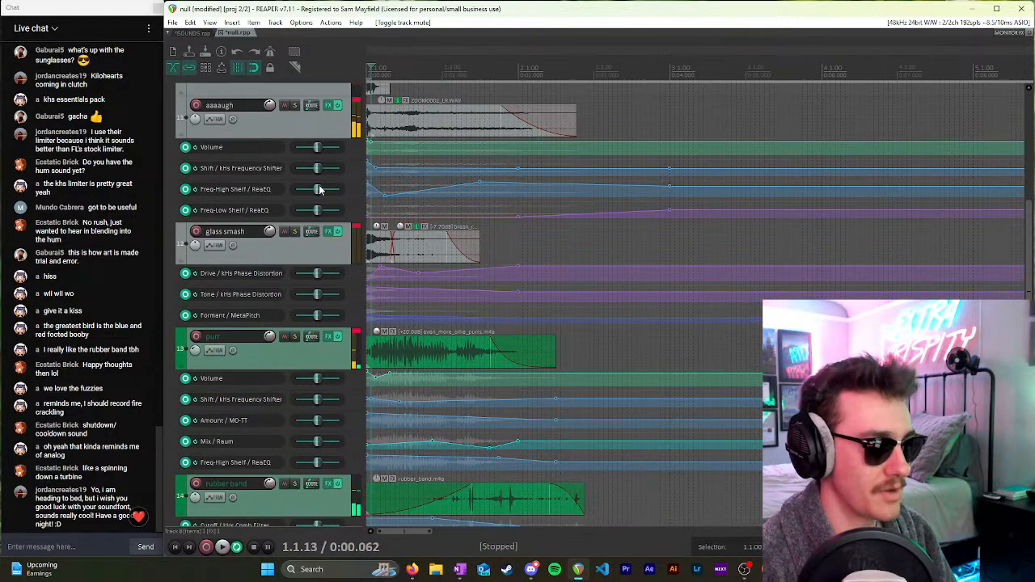
{"action": "scroll", "coordinate": [320, 190], "scroll_direction": "up", "scroll_amount": 8}
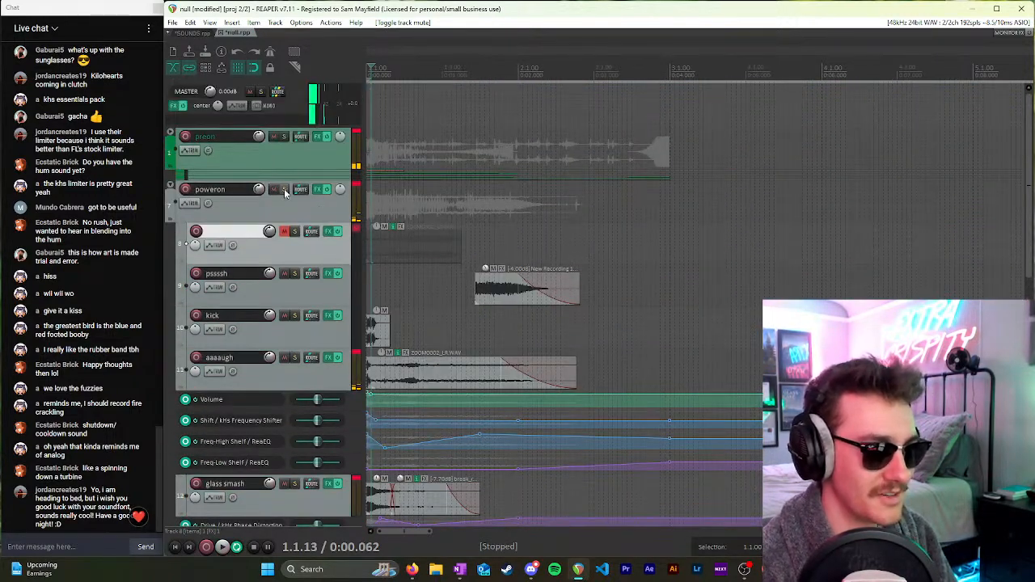
Step: Solo the poweron folder track and play it from the project start
{"action": "left_click", "coordinate": [284, 189]}
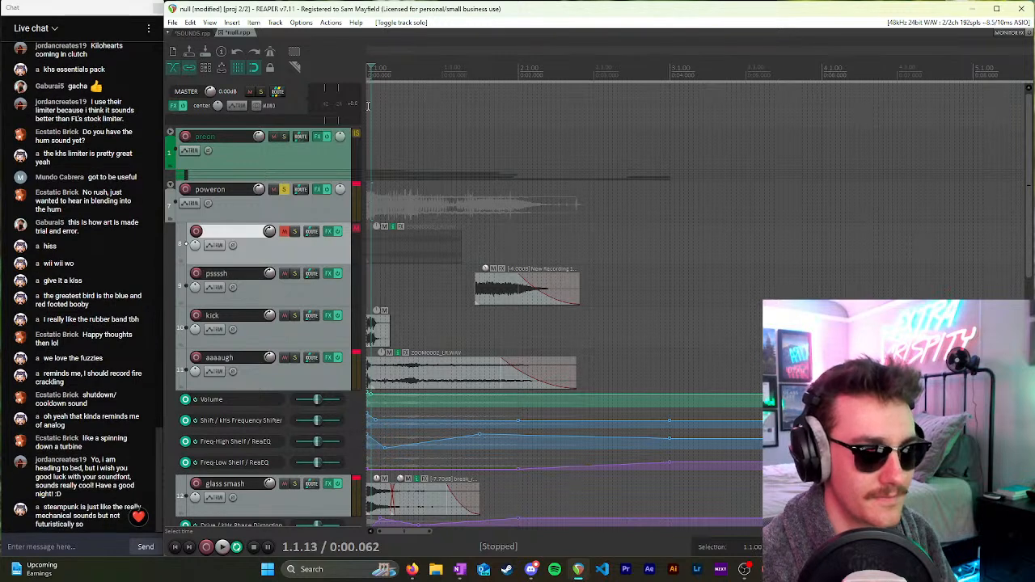
{"action": "left_click", "coordinate": [367, 72]}
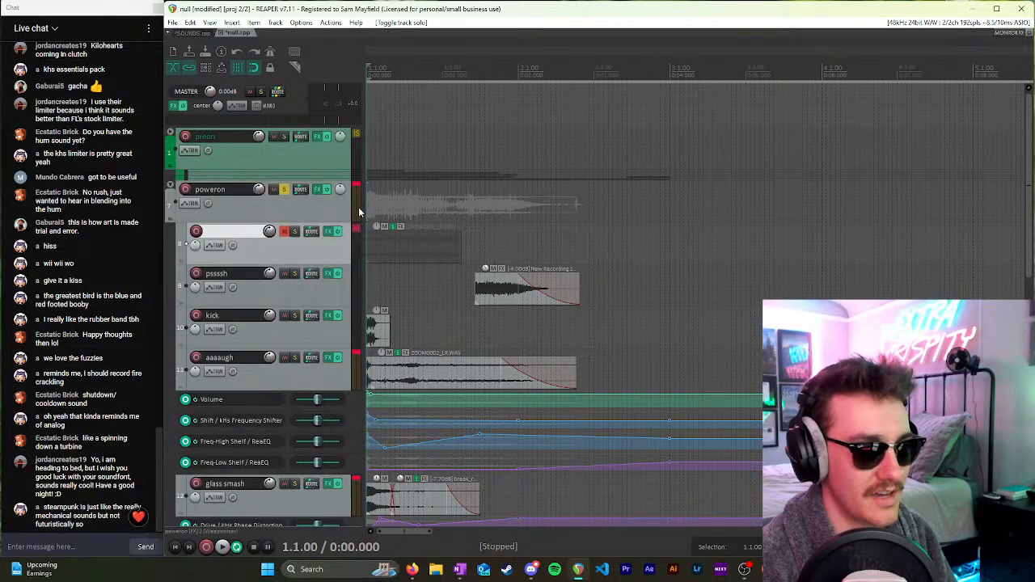
{"action": "key", "text": "space"}
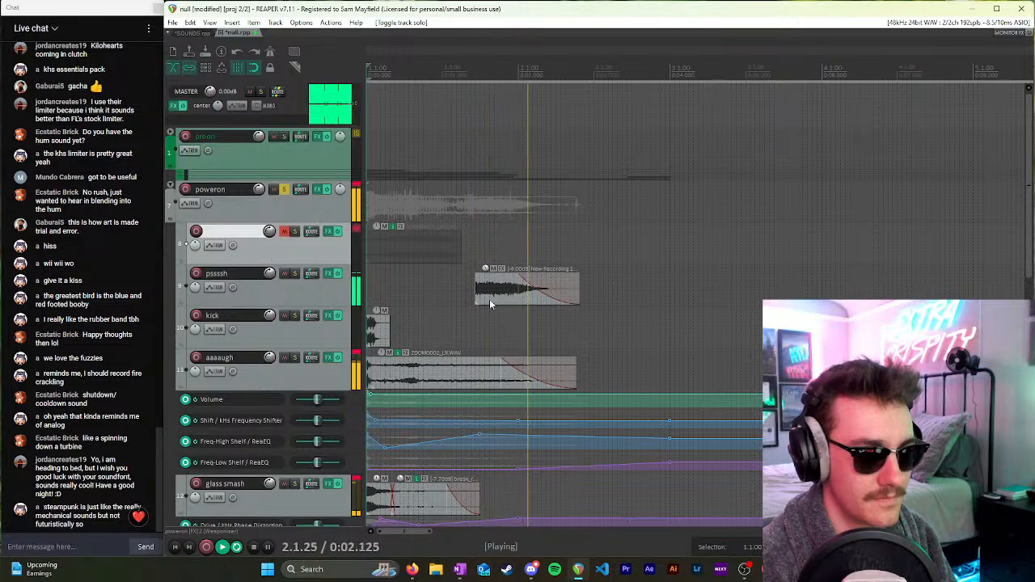
{"action": "key", "text": "space"}
Step: Move the New Recording 16 clip on the pssssh track to start at bar 2
{"action": "left_click_drag", "start_coordinate": [490, 303], "coordinate": [543, 300]}
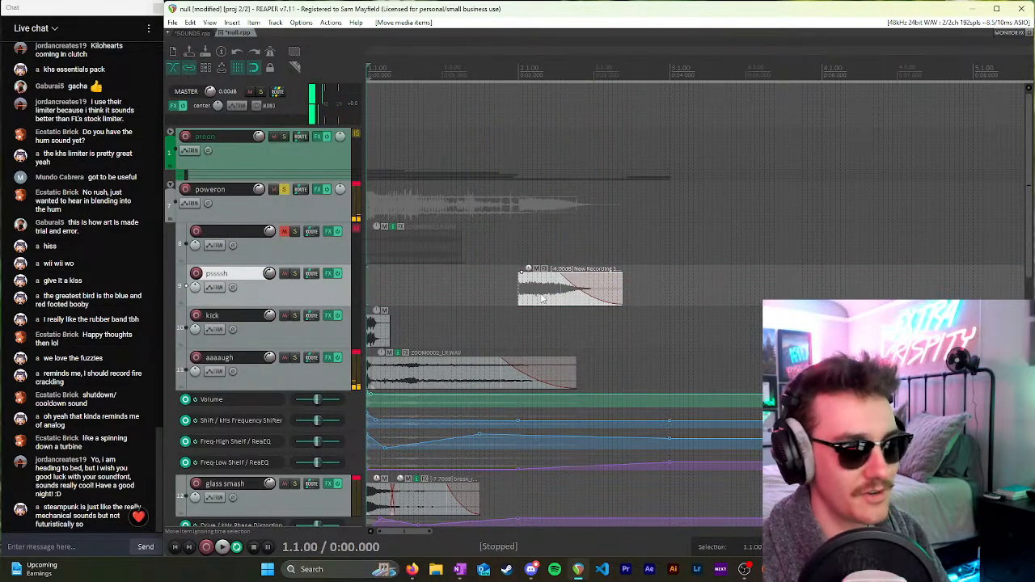
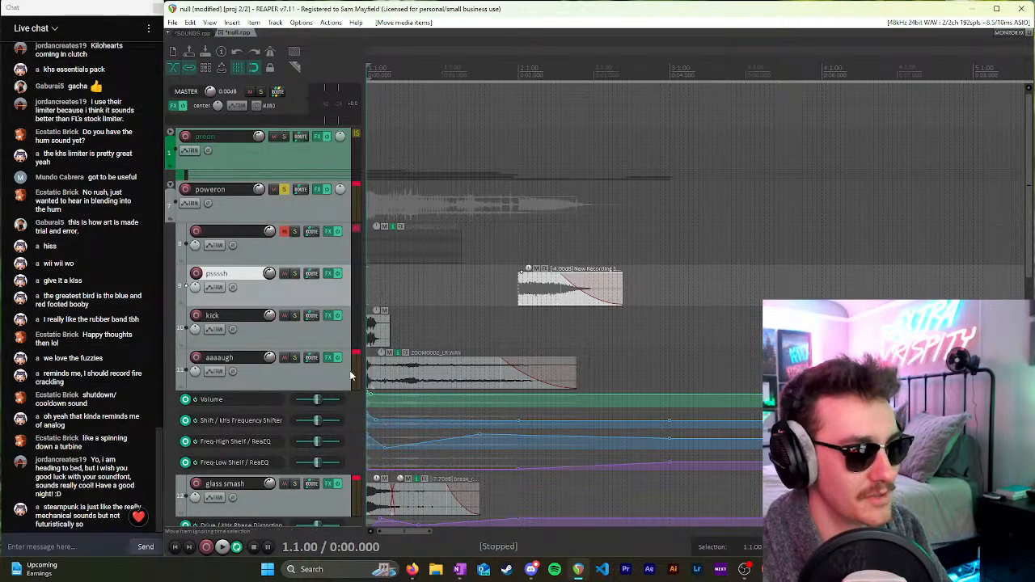
{"action": "left_click", "coordinate": [487, 285]}
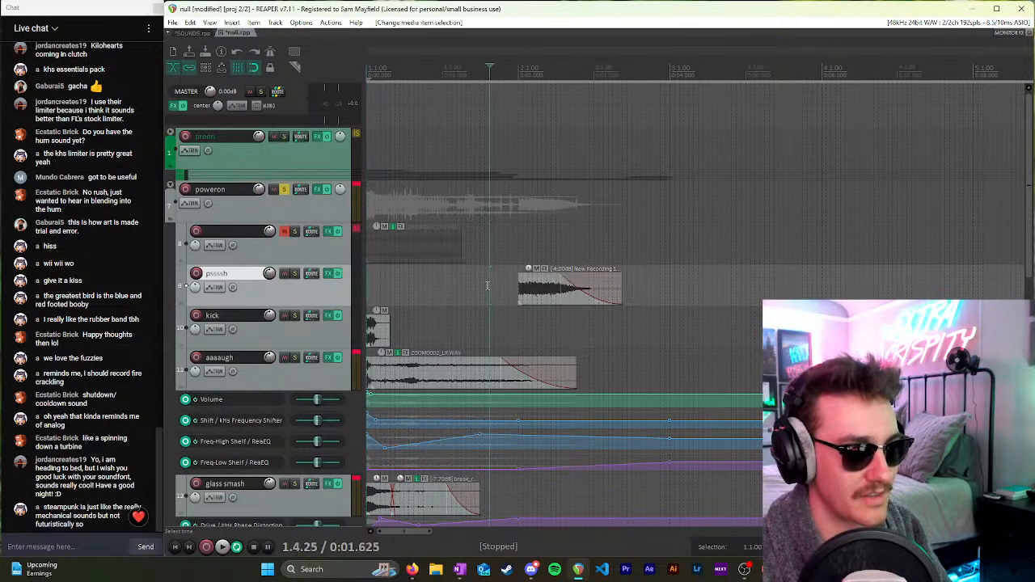
{"action": "left_click", "coordinate": [460, 291]}
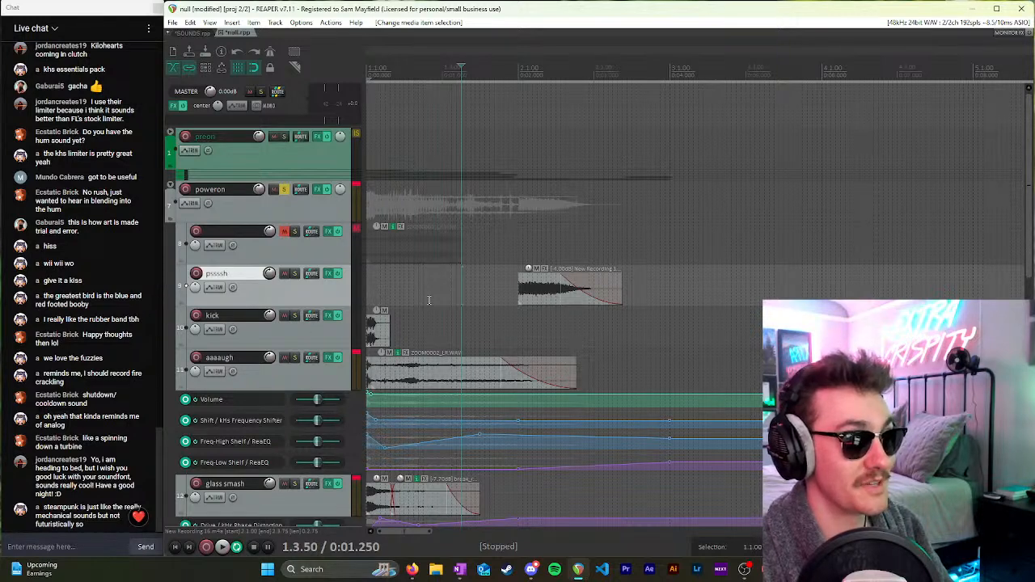
Step: Cut the lows of the pssssh track with a ReaEQ low shelf at about 304.8 Hz and -120 dB gain
{"action": "left_click", "coordinate": [504, 284]}
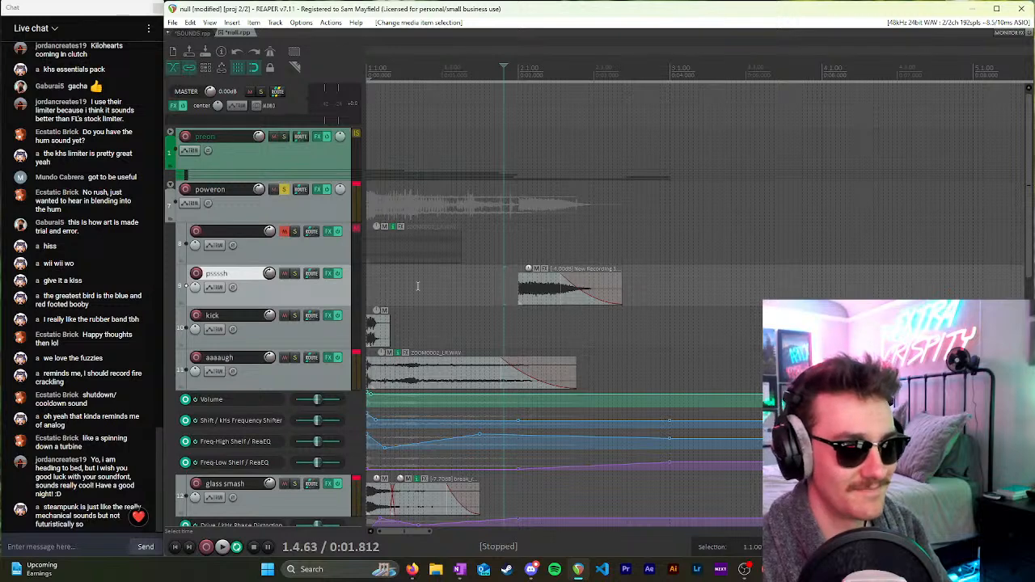
{"action": "left_click", "coordinate": [370, 284]}
{"action": "left_click", "coordinate": [368, 285]}
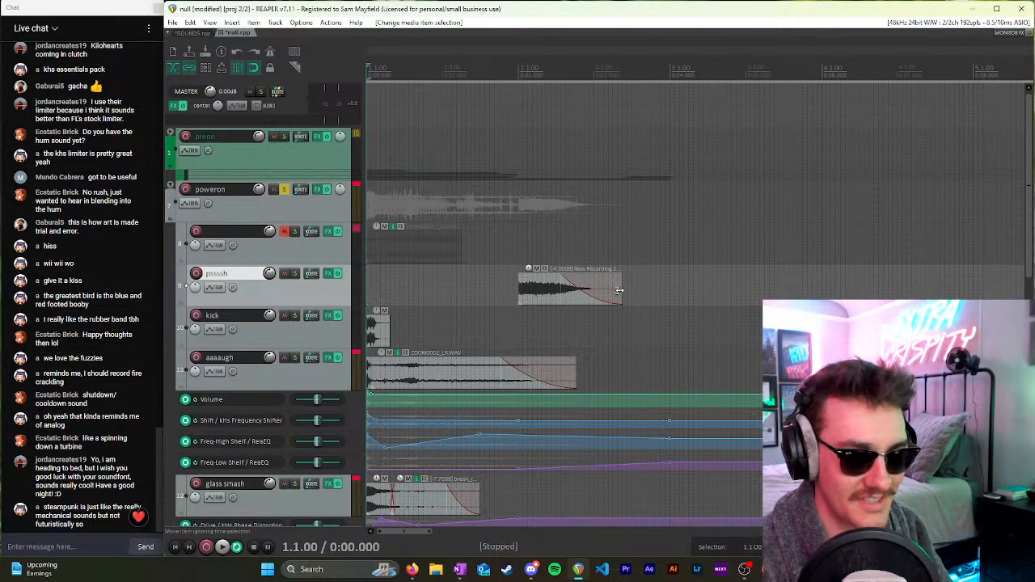
{"action": "left_click", "coordinate": [328, 275]}
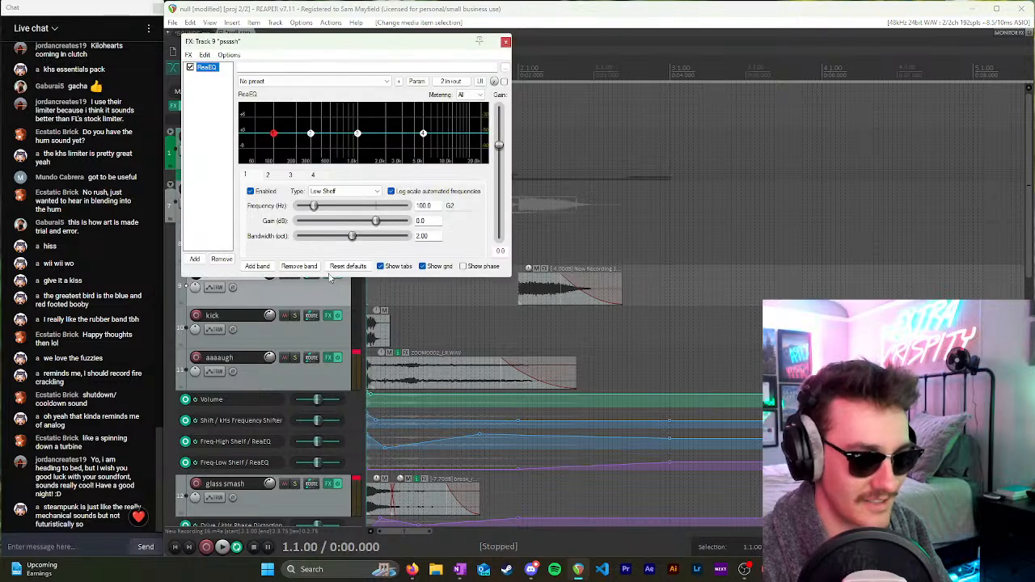
{"action": "left_click_drag", "start_coordinate": [274, 133], "coordinate": [310, 189]}
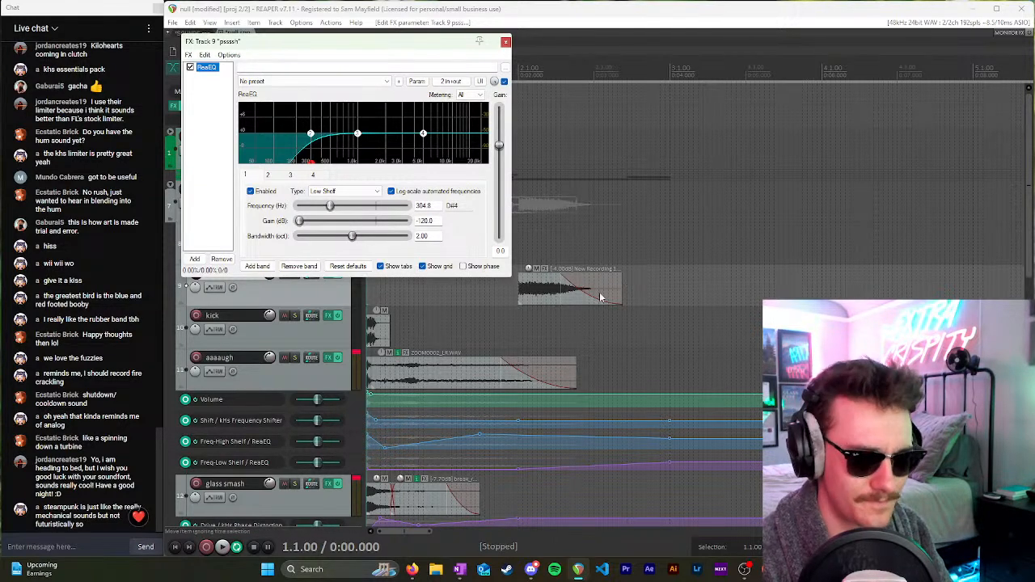
Step: Play the mix from the latter half of bar 1 to audition the equalised pssssh sound
{"action": "left_click", "coordinate": [465, 294]}
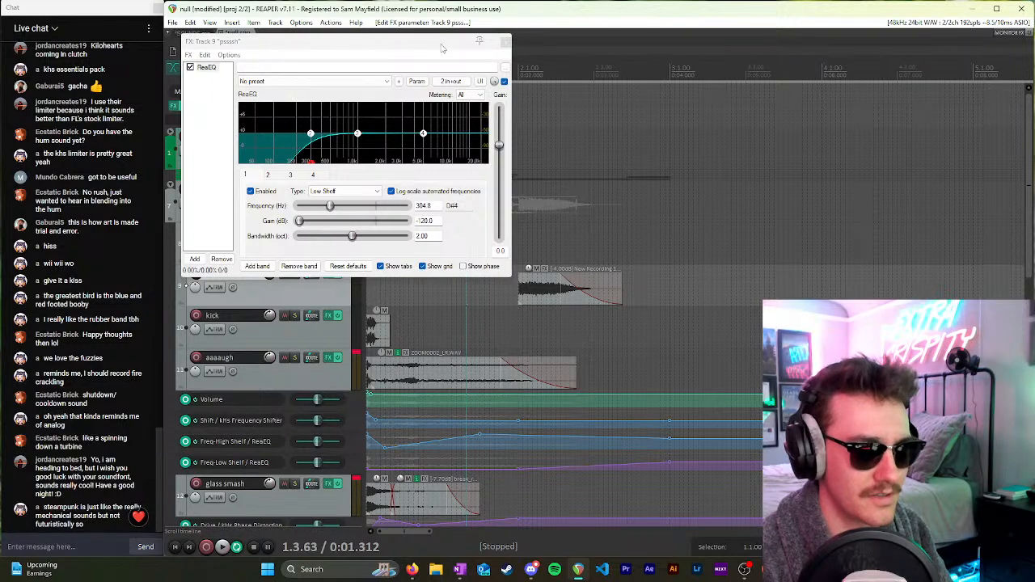
{"action": "left_click_drag", "start_coordinate": [442, 49], "coordinate": [432, 14]}
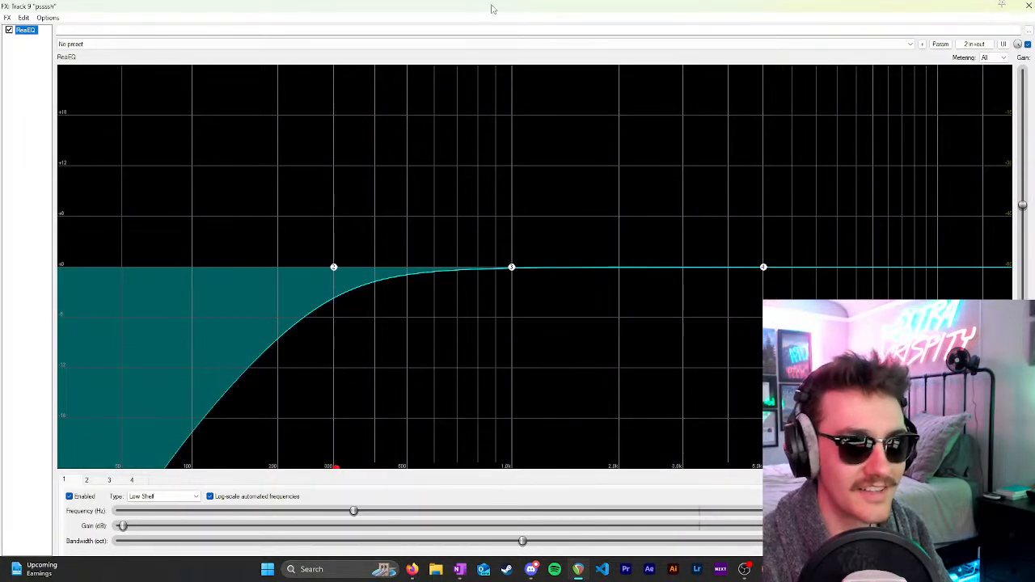
{"action": "double_click", "coordinate": [491, 8]}
{"action": "key", "text": "space"}
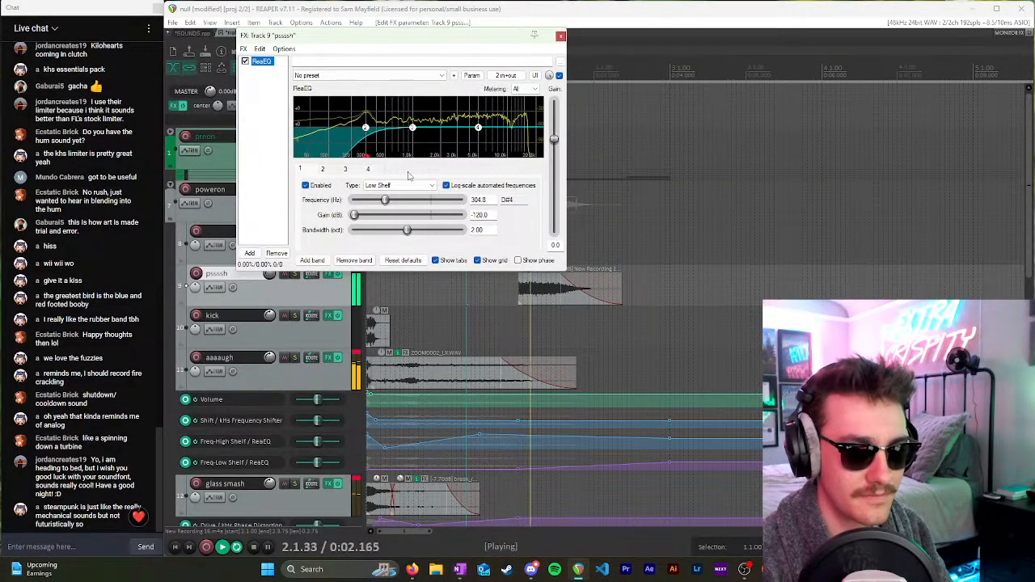
{"action": "key", "text": "space"}
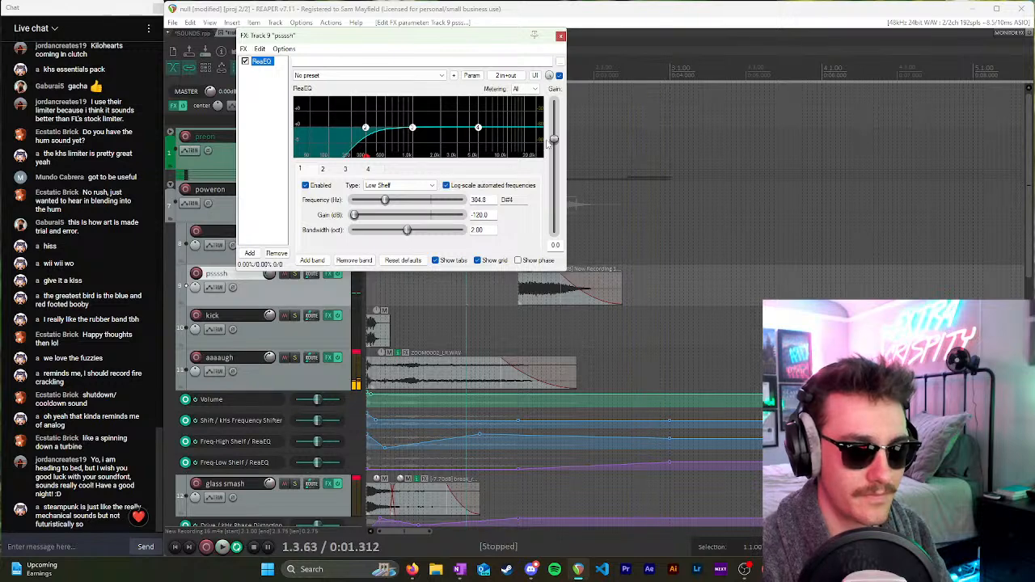
Step: Lower the New Recording 16 clip's gain to about -13.6 dB and play back the transition into bar 2
{"action": "left_click_drag", "start_coordinate": [554, 140], "coordinate": [554, 174]}
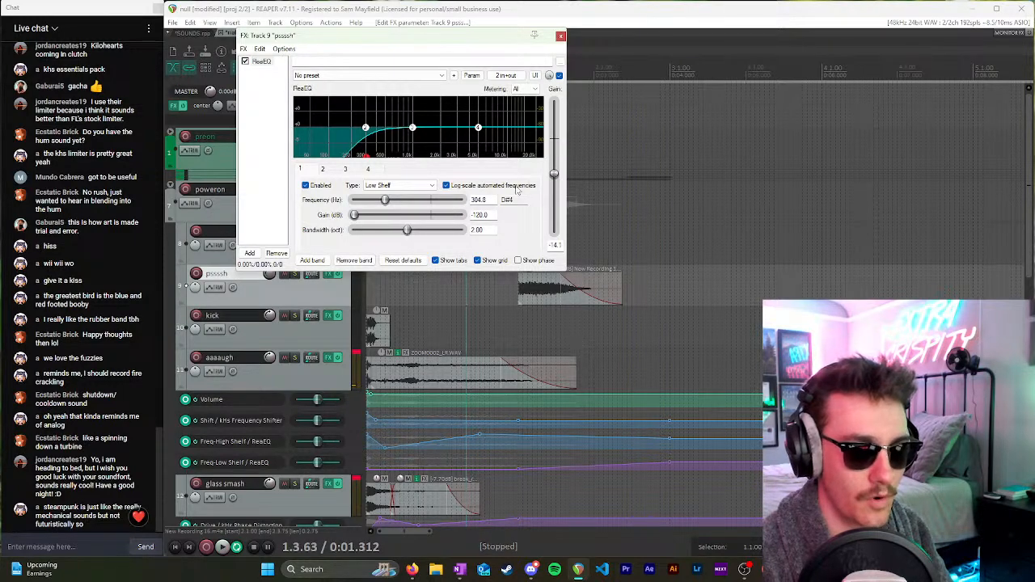
{"action": "left_click_drag", "start_coordinate": [555, 152], "coordinate": [555, 144]}
{"action": "left_click_drag", "start_coordinate": [445, 36], "coordinate": [273, 28]}
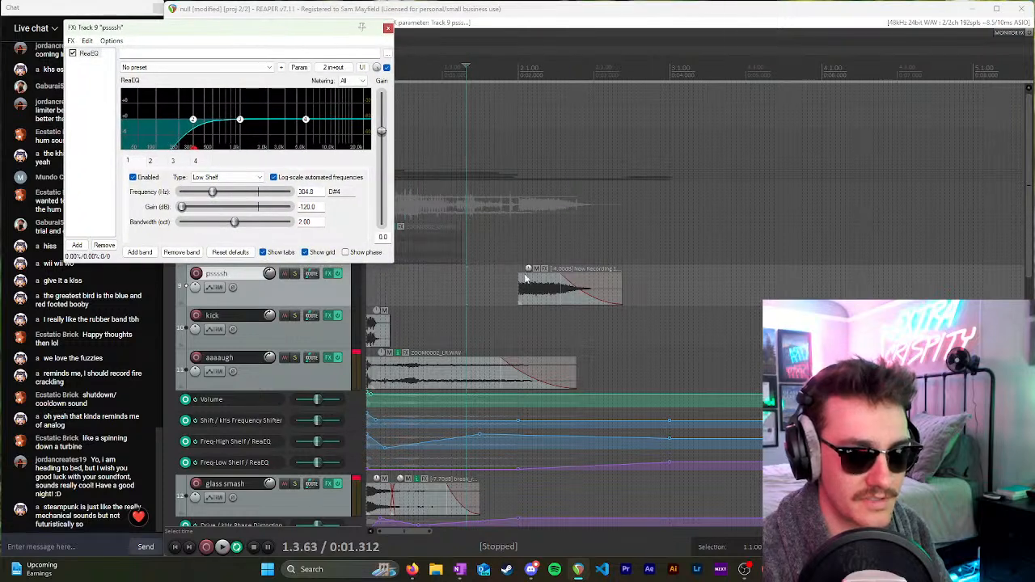
{"action": "left_click_drag", "start_coordinate": [527, 284], "coordinate": [522, 317]}
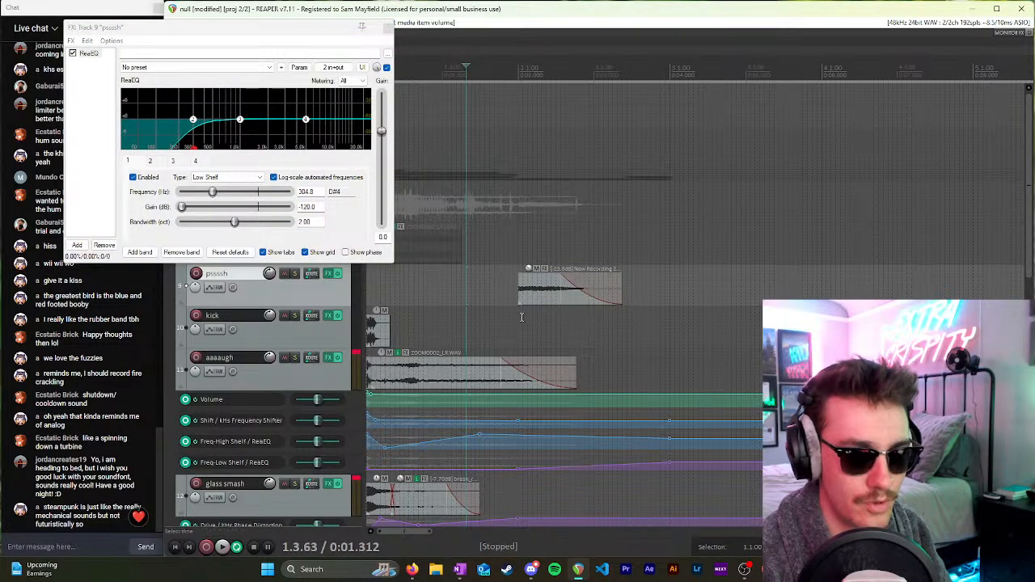
{"action": "key", "text": "space"}
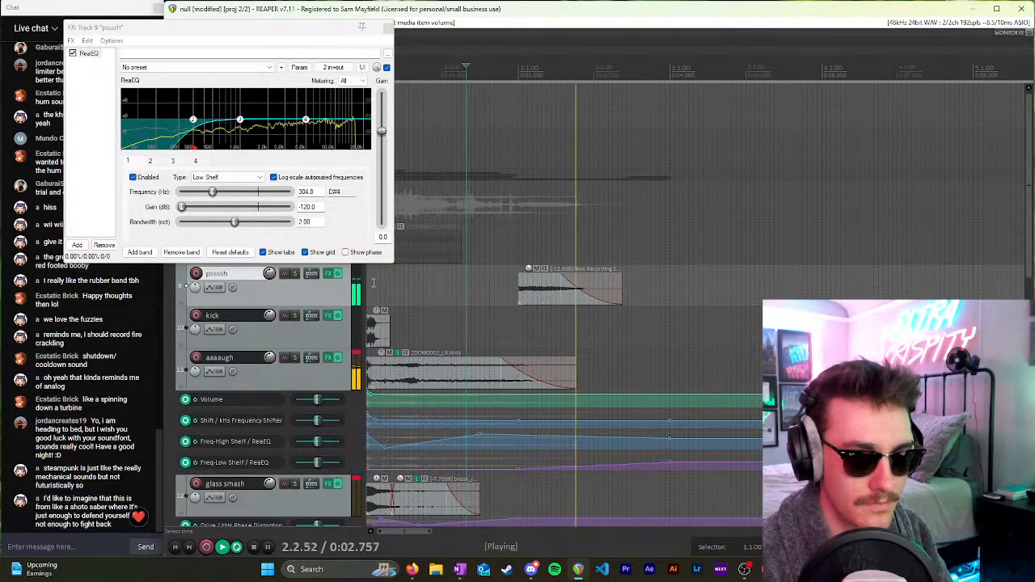
{"action": "key", "text": "space"}
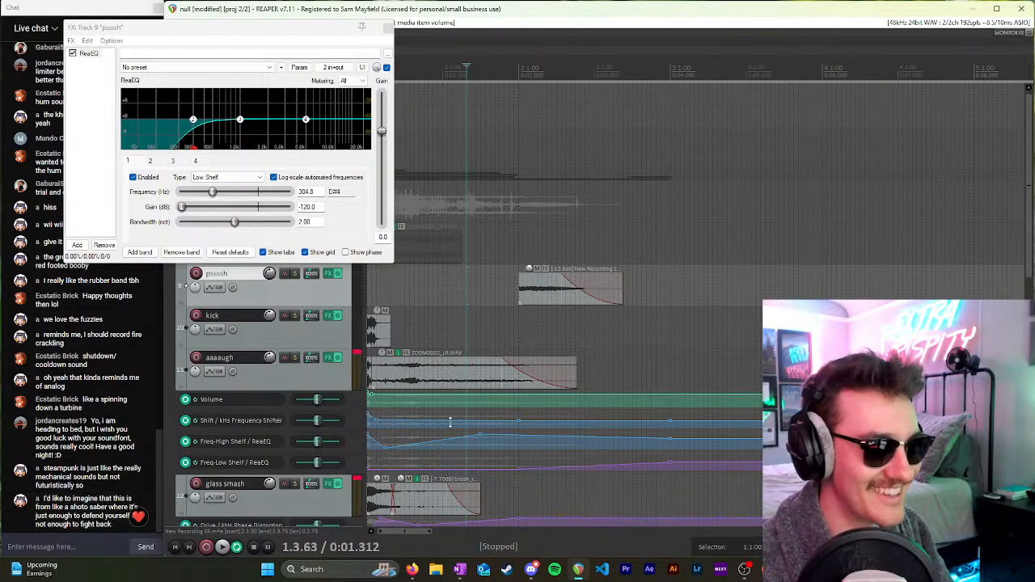
Step: Play the poweron mix from the project start to check the quieter pssssh clip
{"action": "left_click", "coordinate": [369, 292]}
{"action": "left_click", "coordinate": [367, 292]}
{"action": "key", "text": "space"}
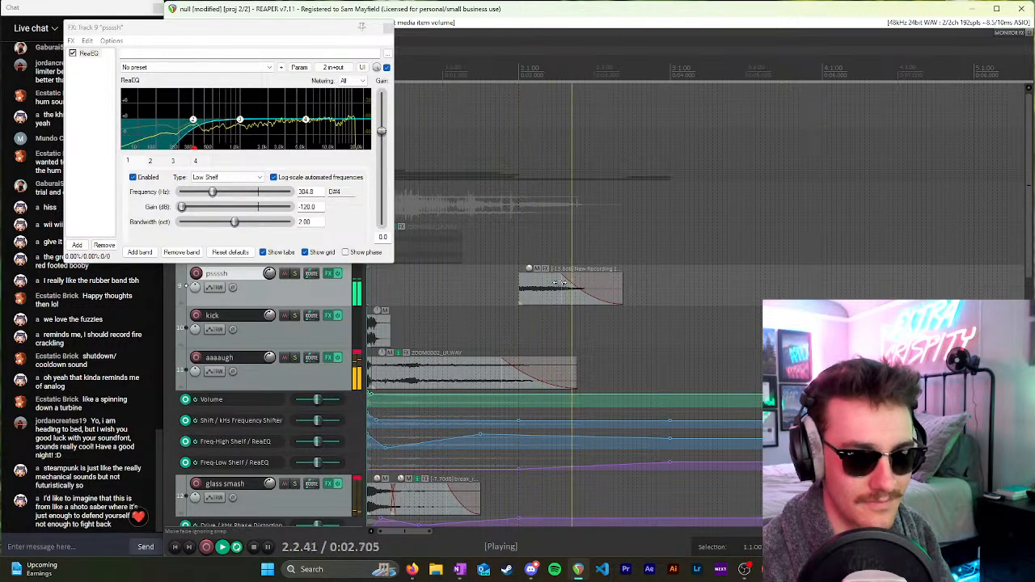
{"action": "key", "text": "space"}
Step: Place the edit cursor at the start of bar 2 and add the Spacer reverb plug-in to the pssssh track
{"action": "left_click", "coordinate": [510, 287]}
{"action": "left_click", "coordinate": [525, 292]}
{"action": "left_click", "coordinate": [518, 290]}
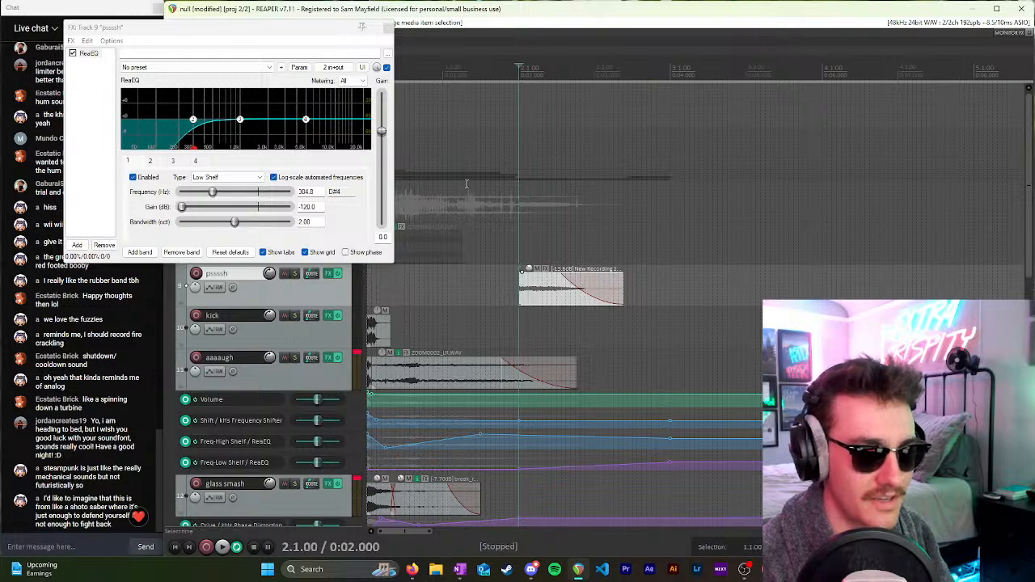
{"action": "left_click", "coordinate": [77, 245]}
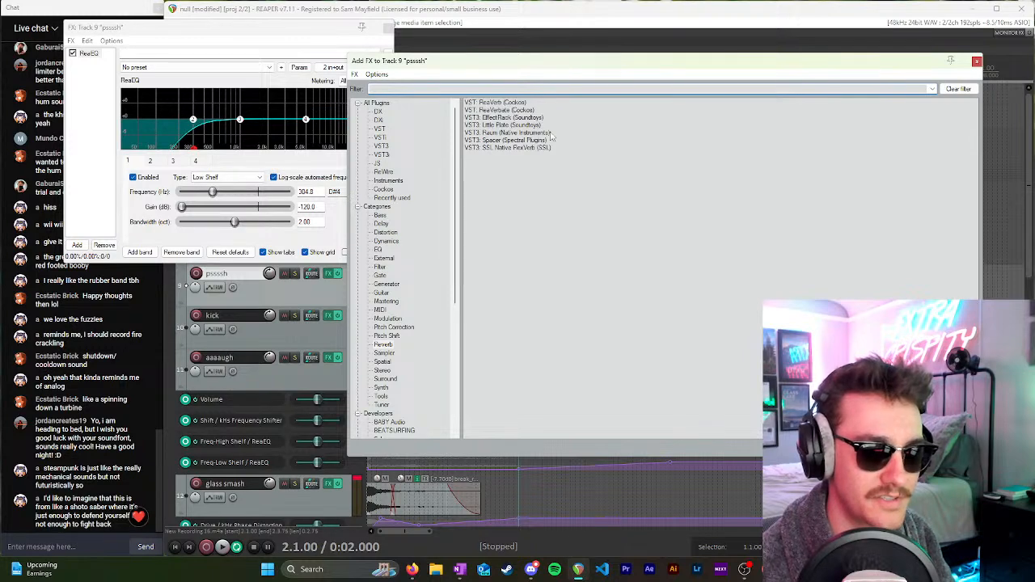
{"action": "left_click", "coordinate": [512, 141]}
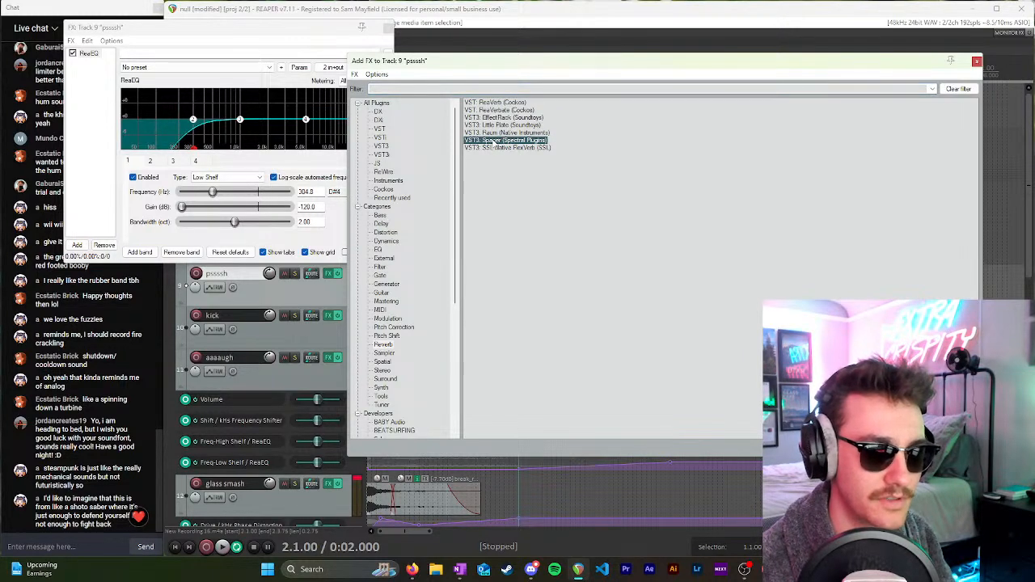
{"action": "double_click", "coordinate": [494, 141]}
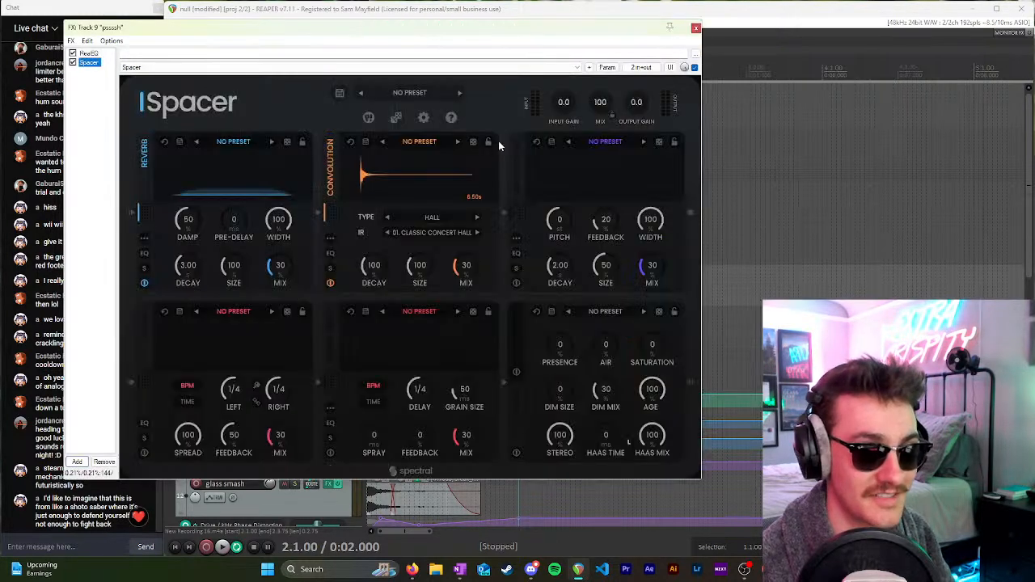
{"action": "mouse_move", "coordinate": [339, 30]}
{"action": "left_mouse_down"}
{"action": "mouse_move", "coordinate": [314, 20]}
{"action": "mouse_move", "coordinate": [341, 24]}
{"action": "left_mouse_up"}
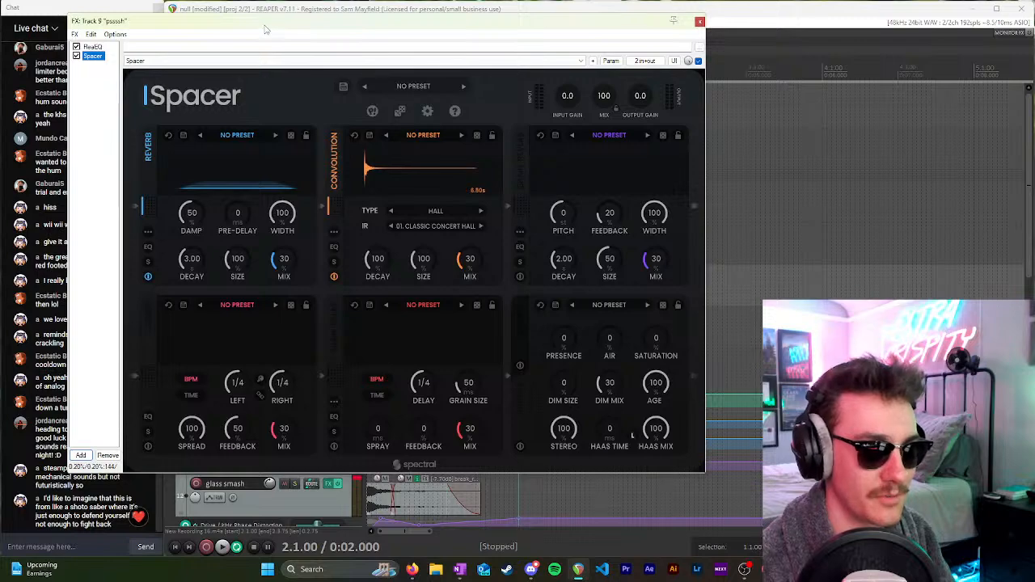
{"action": "mouse_move", "coordinate": [274, 28]}
{"action": "left_mouse_down"}
{"action": "mouse_move", "coordinate": [267, 17]}
{"action": "mouse_move", "coordinate": [353, 27]}
{"action": "mouse_move", "coordinate": [261, 67]}
{"action": "mouse_move", "coordinate": [261, 86]}
{"action": "mouse_move", "coordinate": [290, 99]}
{"action": "mouse_move", "coordinate": [257, 27]}
{"action": "left_mouse_up"}
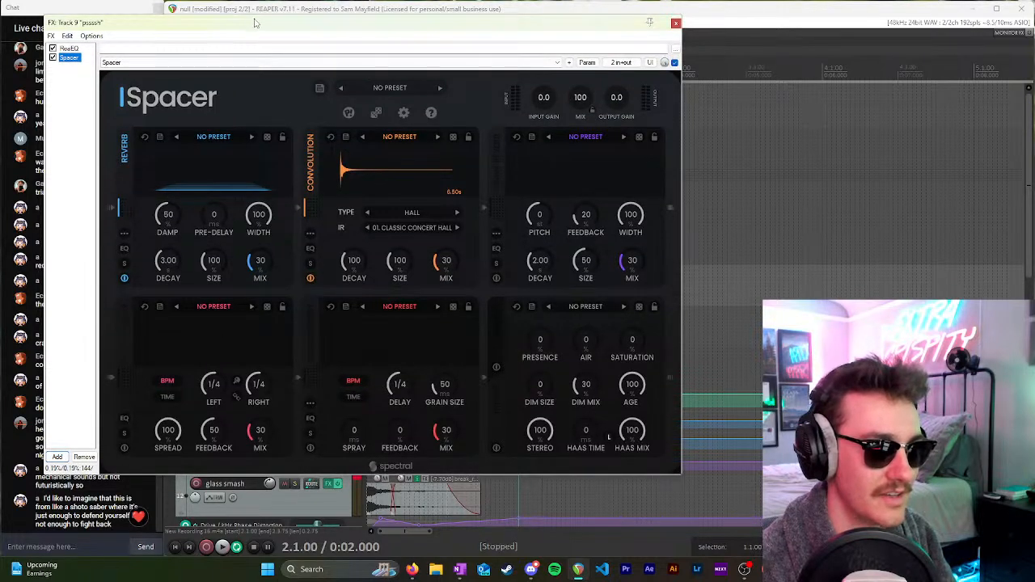
Step: Solo the pssssh track and reposition its effects window so Spacer's controls are accessible
{"action": "left_click_drag", "start_coordinate": [263, 24], "coordinate": [622, 59]}
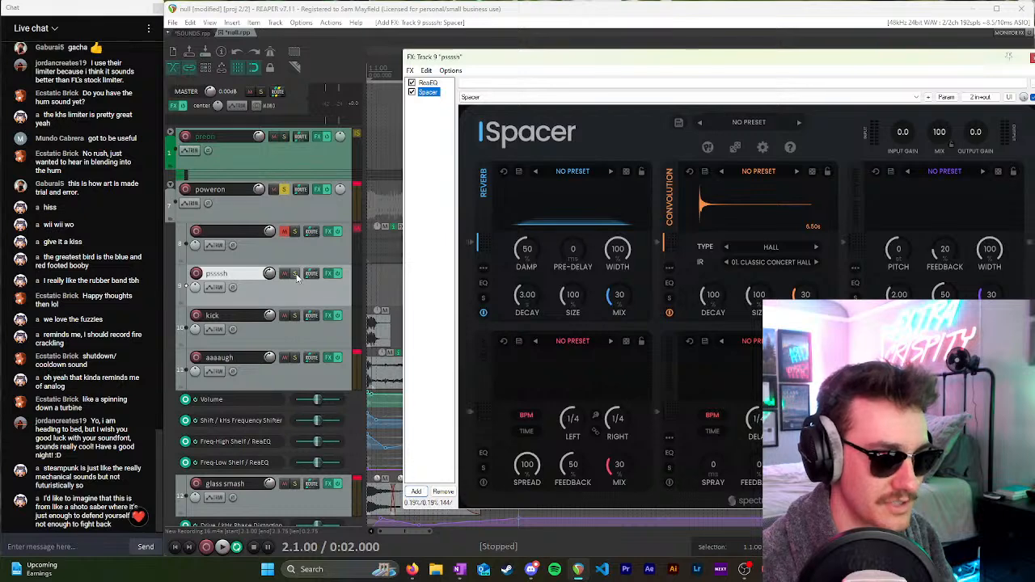
{"action": "left_click", "coordinate": [295, 275]}
{"action": "left_click_drag", "start_coordinate": [562, 59], "coordinate": [539, 359]}
{"action": "left_click_drag", "start_coordinate": [671, 75], "coordinate": [519, 82]}
{"action": "left_click_drag", "start_coordinate": [555, 360], "coordinate": [374, 33]}
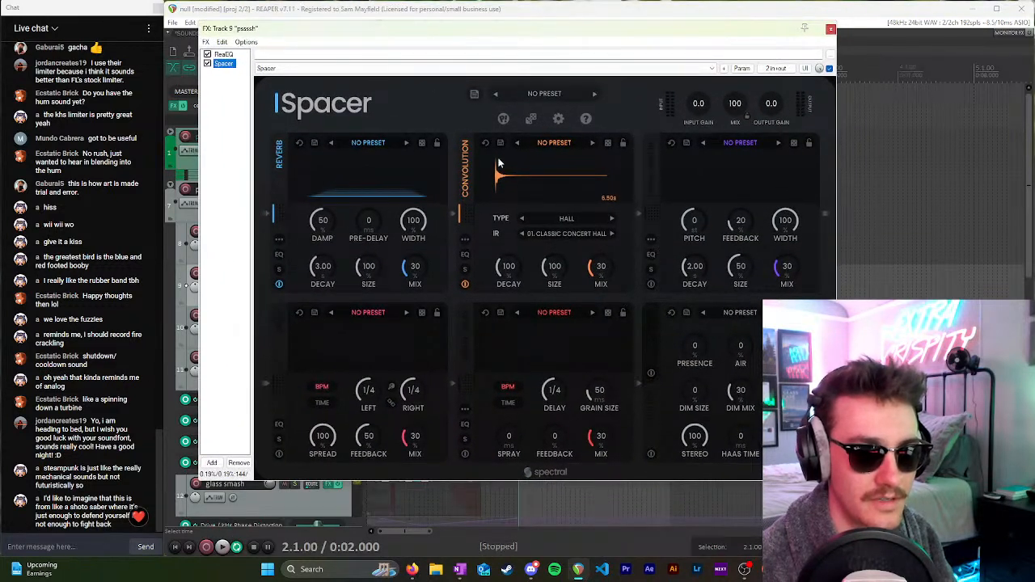
Step: Randomise all Spacer settings repeatedly during playback from bar 2, ending on the Hall impulse response Abandoned Power Plant
{"action": "left_click", "coordinate": [531, 119]}
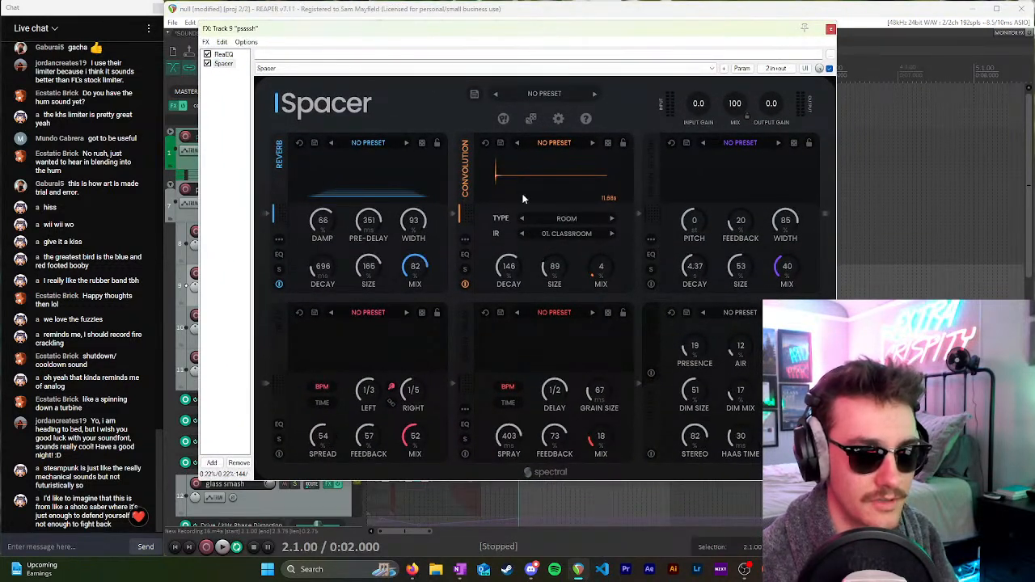
{"action": "left_click", "coordinate": [531, 119]}
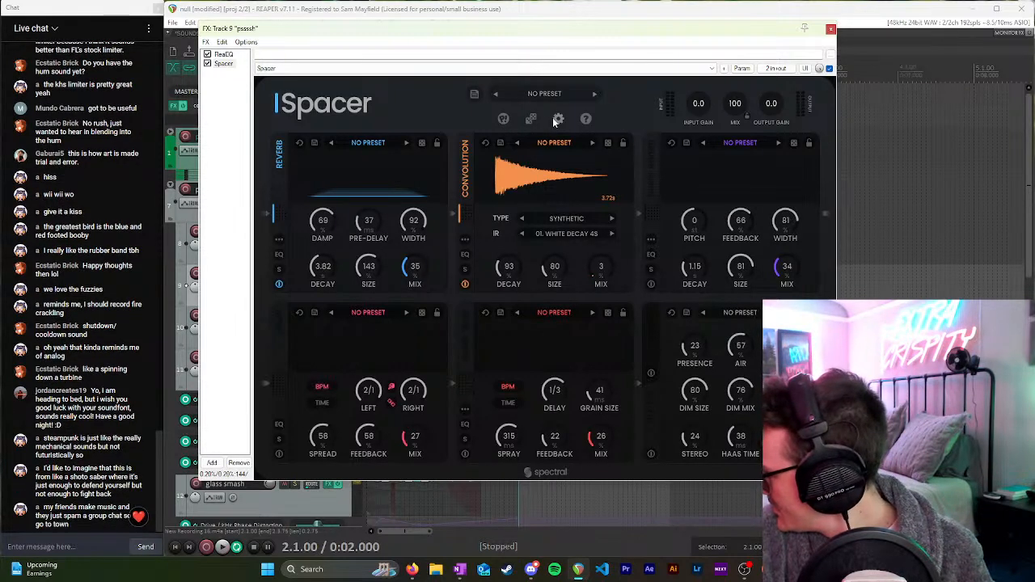
{"action": "key", "text": "space"}
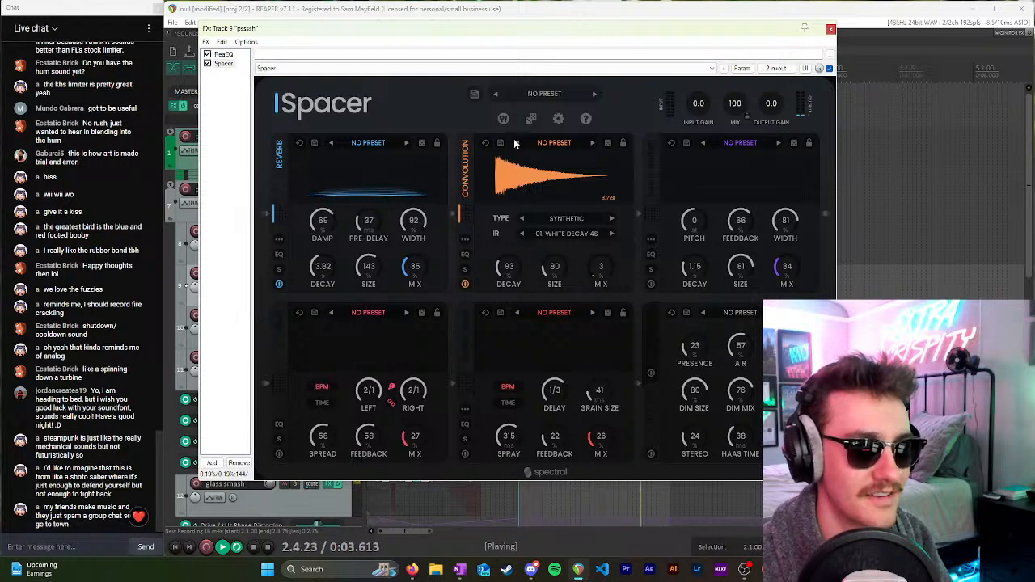
{"action": "left_click", "coordinate": [530, 119]}
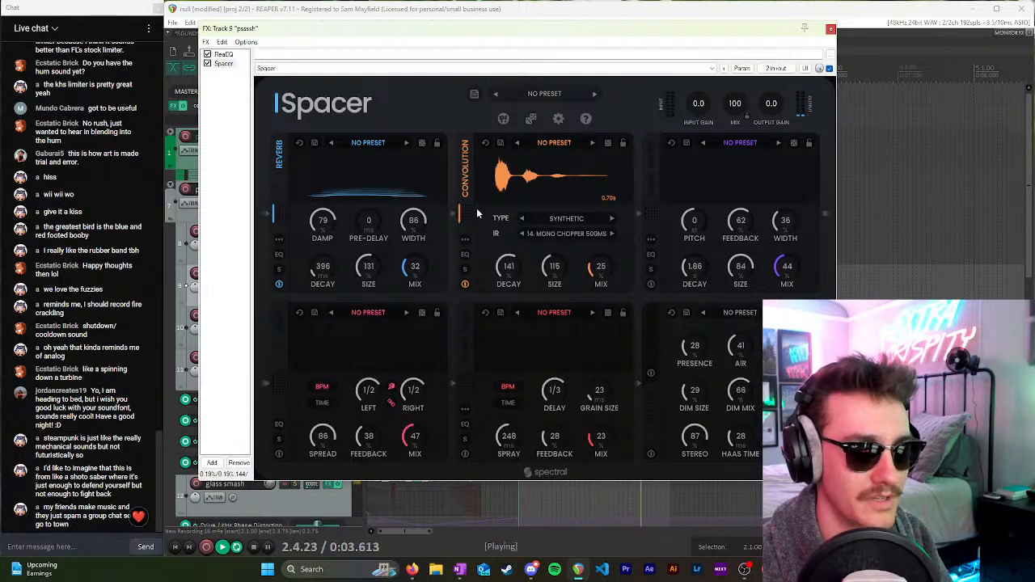
{"action": "left_click", "coordinate": [535, 121]}
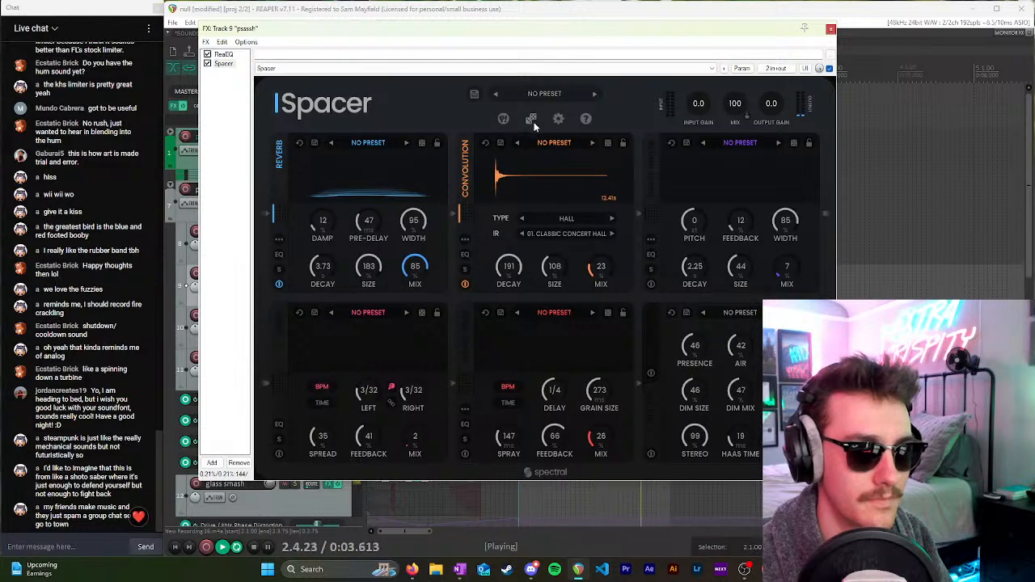
{"action": "left_click", "coordinate": [531, 120]}
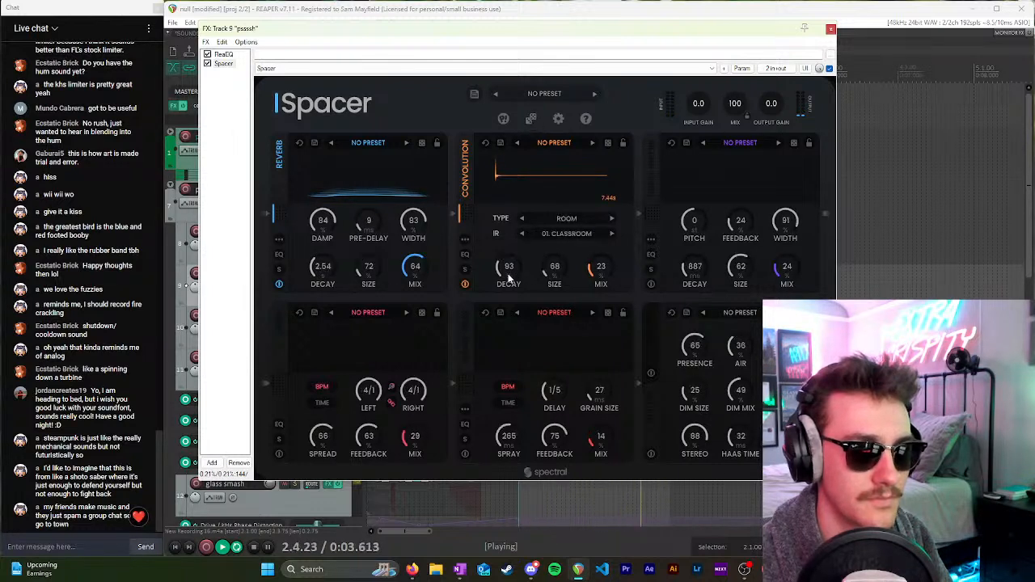
{"action": "left_click", "coordinate": [531, 120]}
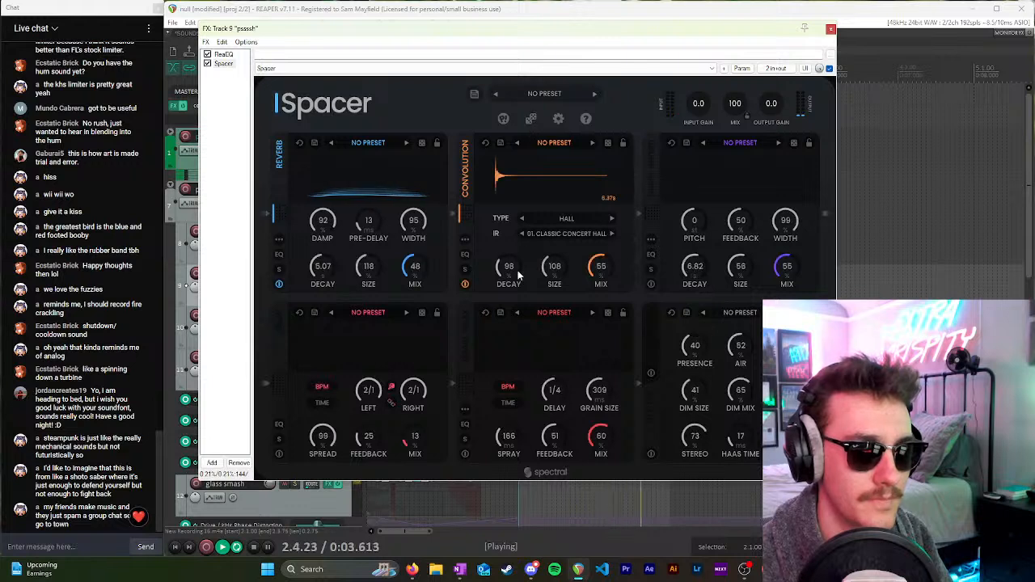
{"action": "left_click", "coordinate": [531, 120]}
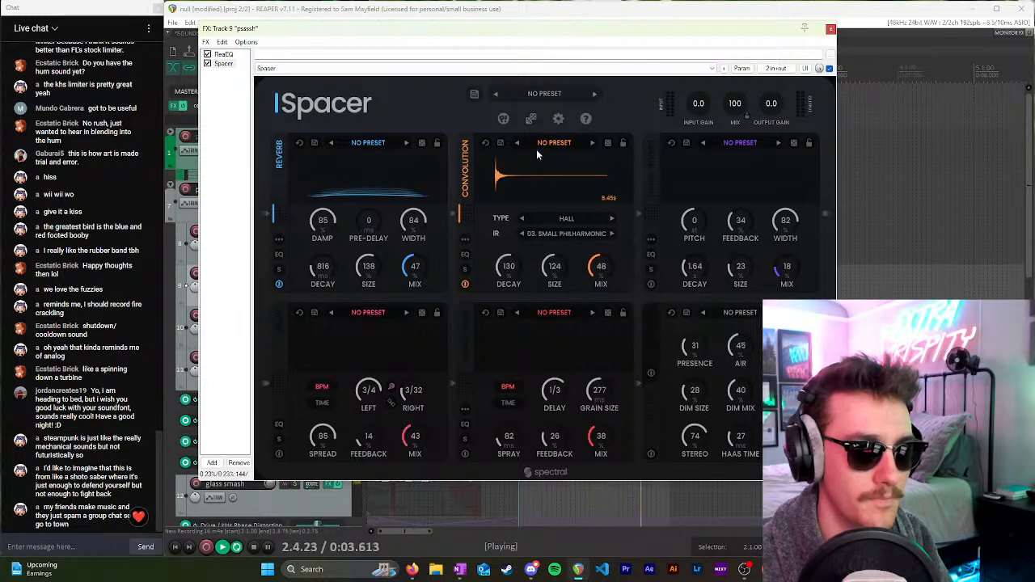
{"action": "left_click", "coordinate": [532, 120]}
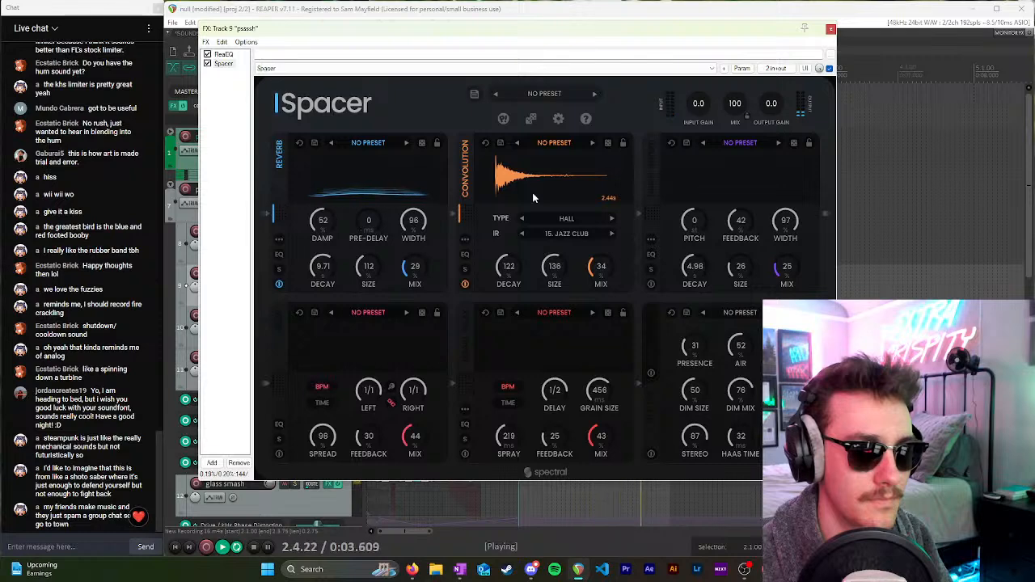
{"action": "left_click", "coordinate": [532, 120]}
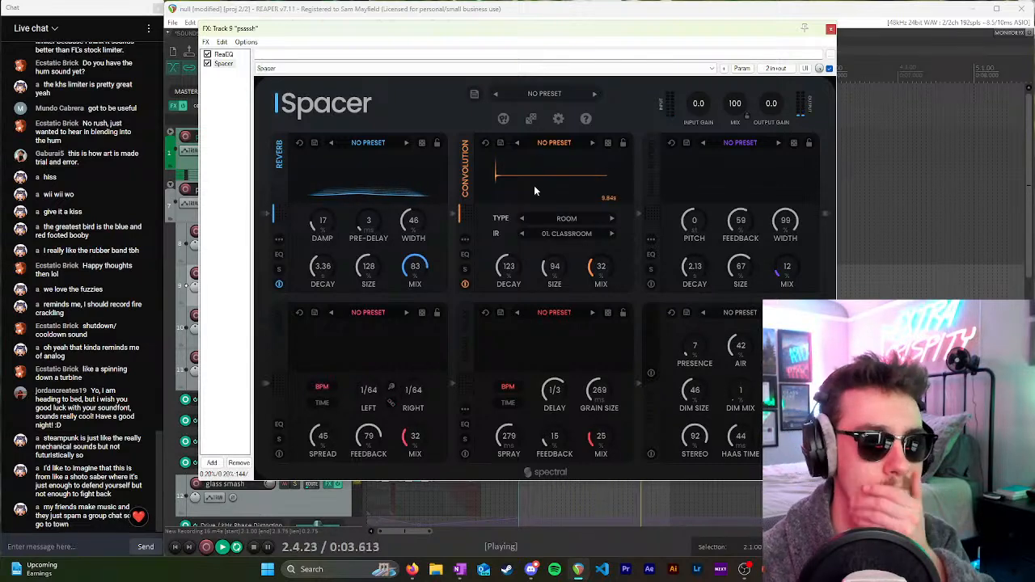
{"action": "left_click", "coordinate": [532, 121]}
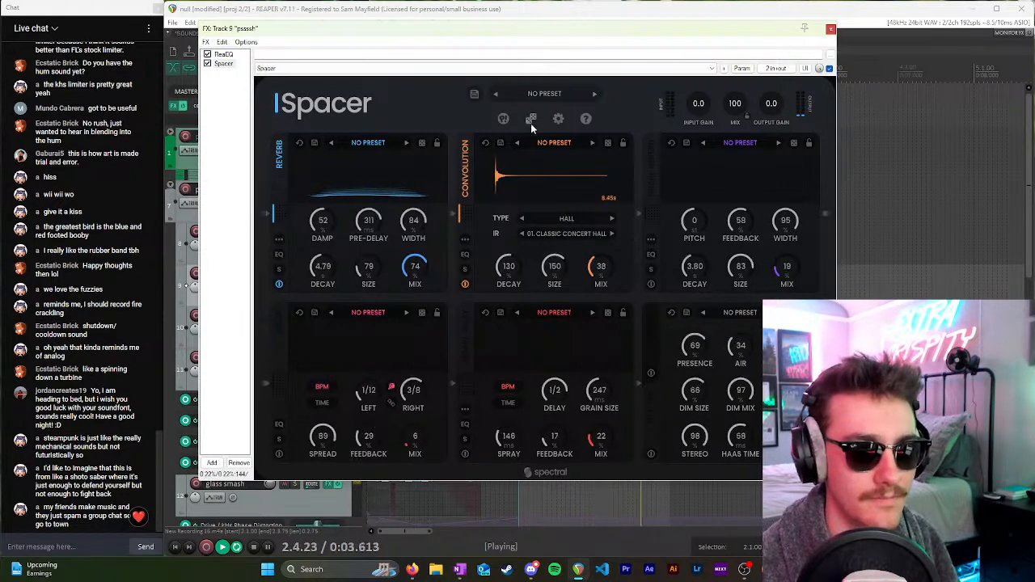
{"action": "left_click", "coordinate": [531, 121]}
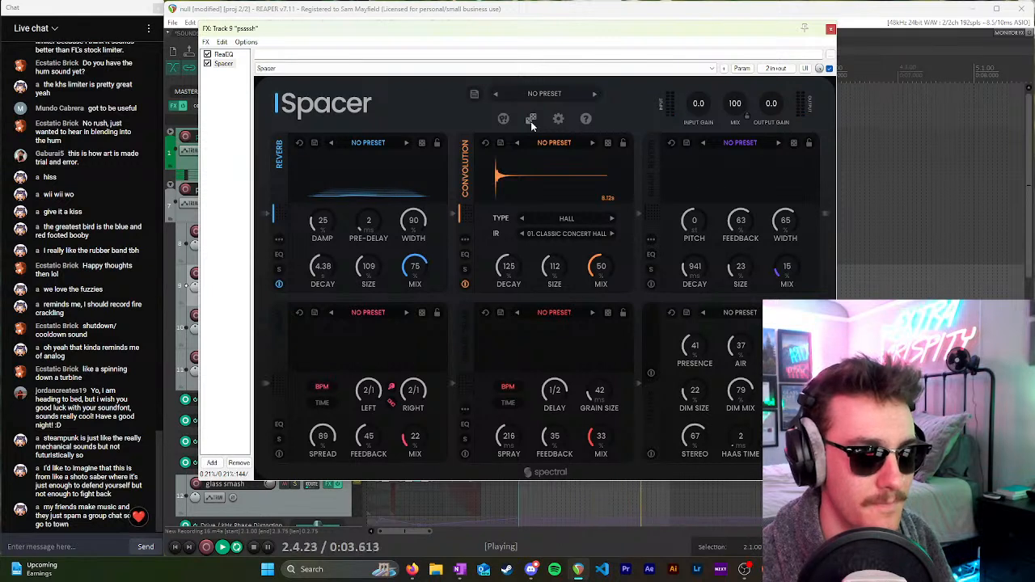
{"action": "left_click", "coordinate": [531, 121]}
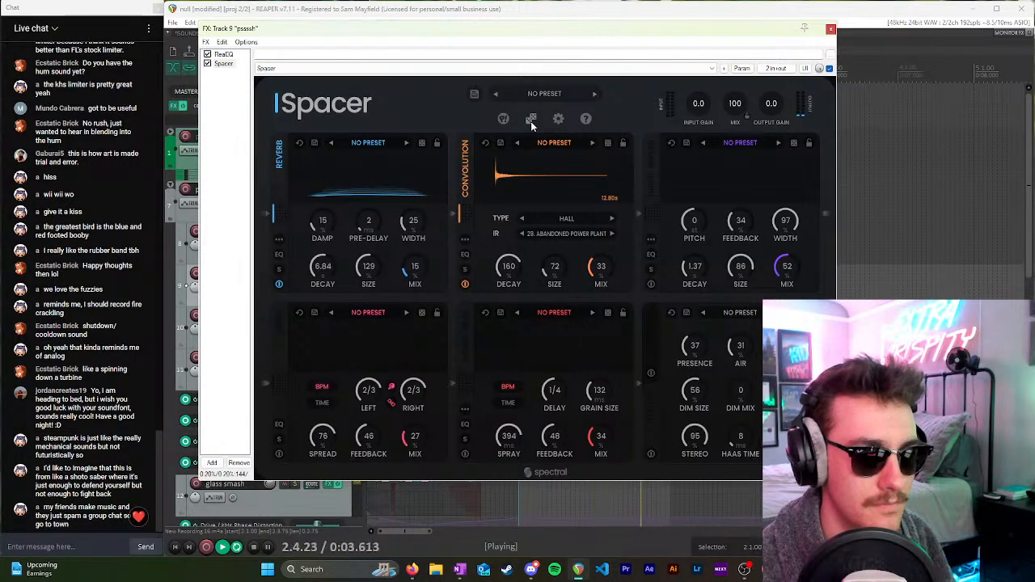
Step: Stop playback, raise Spacer's convolution size to 115% and change its impulse response to Silo
{"action": "key", "text": "space"}
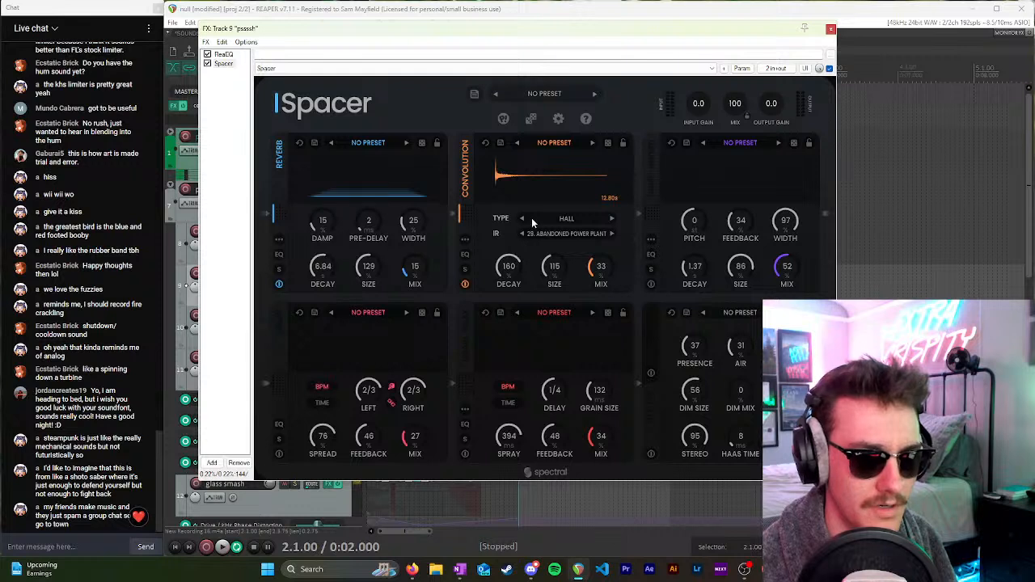
{"action": "left_click", "coordinate": [581, 236]}
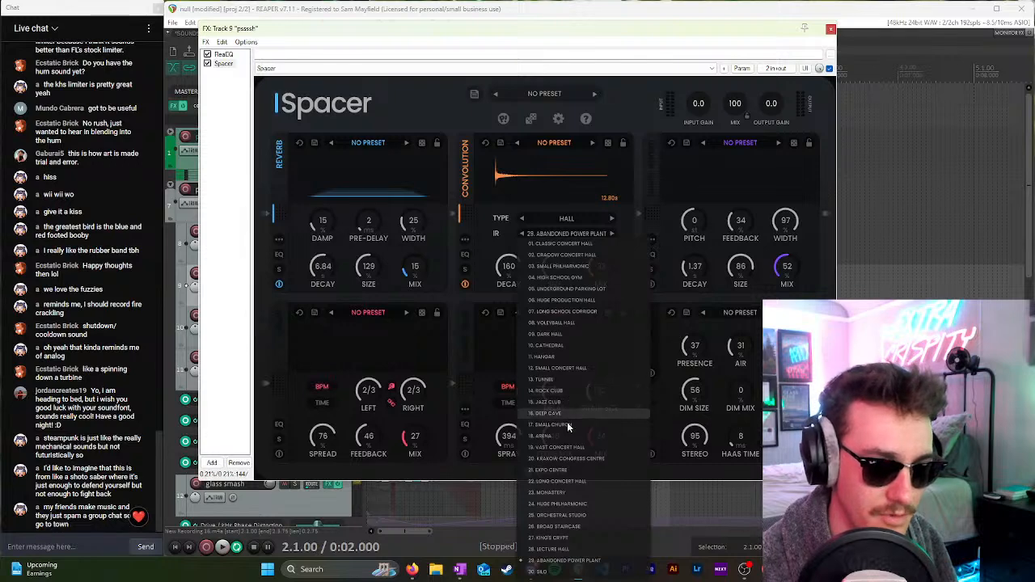
{"action": "left_click", "coordinate": [557, 572]}
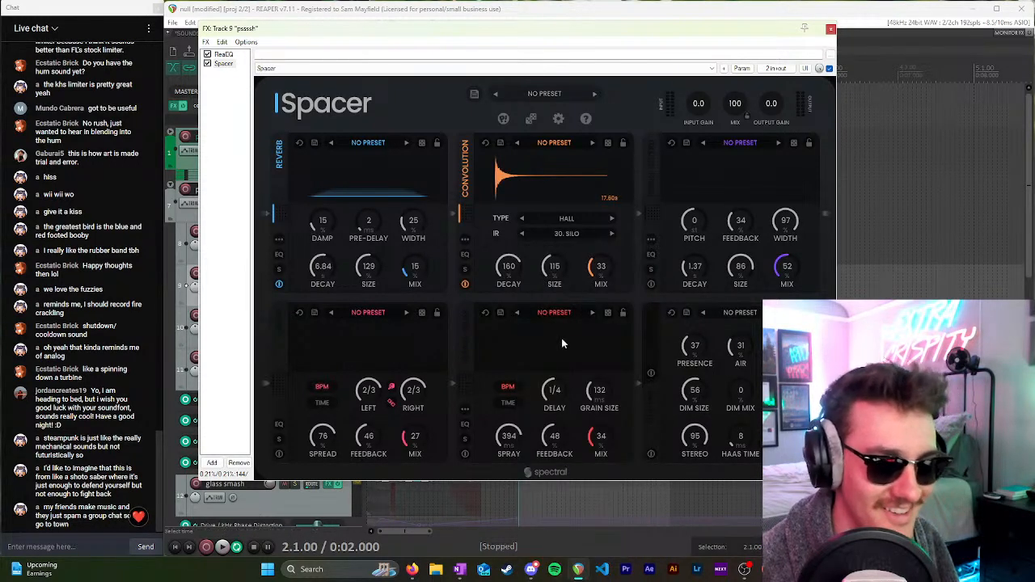
{"action": "left_click", "coordinate": [571, 234]}
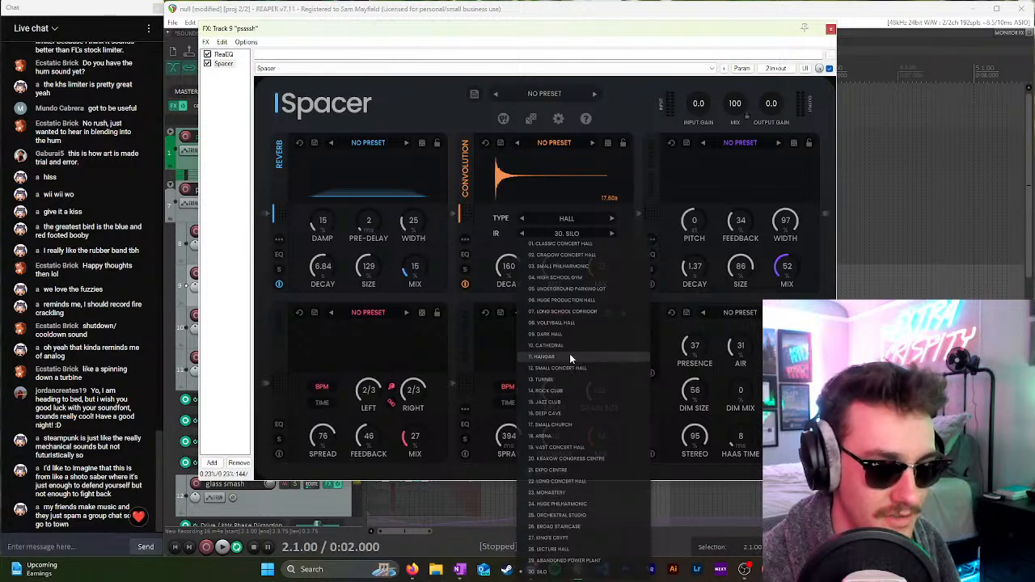
{"action": "left_click", "coordinate": [662, 298]}
{"action": "key", "text": "space"}
{"action": "key", "text": "space"}
Step: Keep the convolution type on Hall, raise its mix to 63% and audition the result from bar 2
{"action": "left_click", "coordinate": [588, 218]}
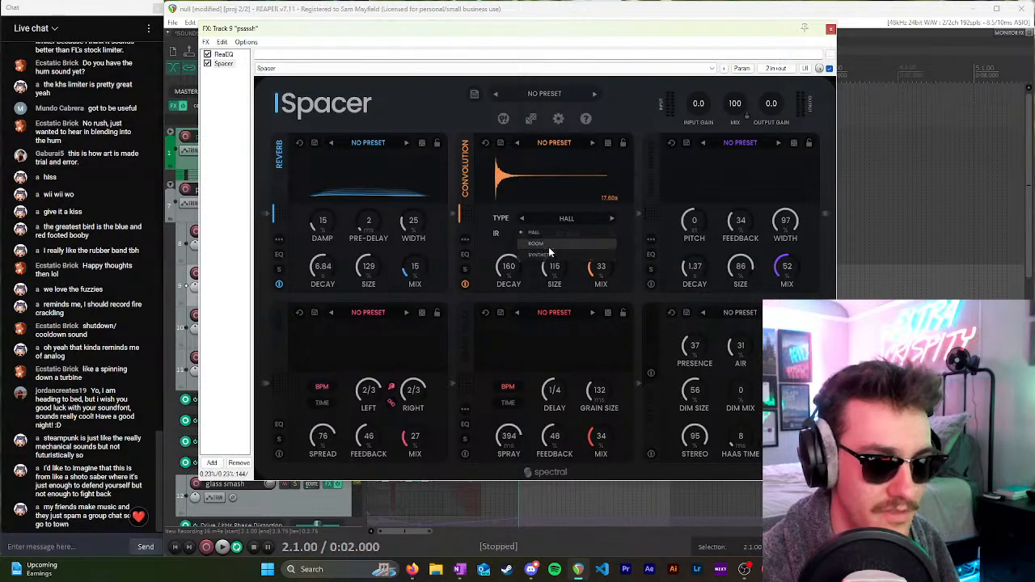
{"action": "left_click", "coordinate": [548, 234]}
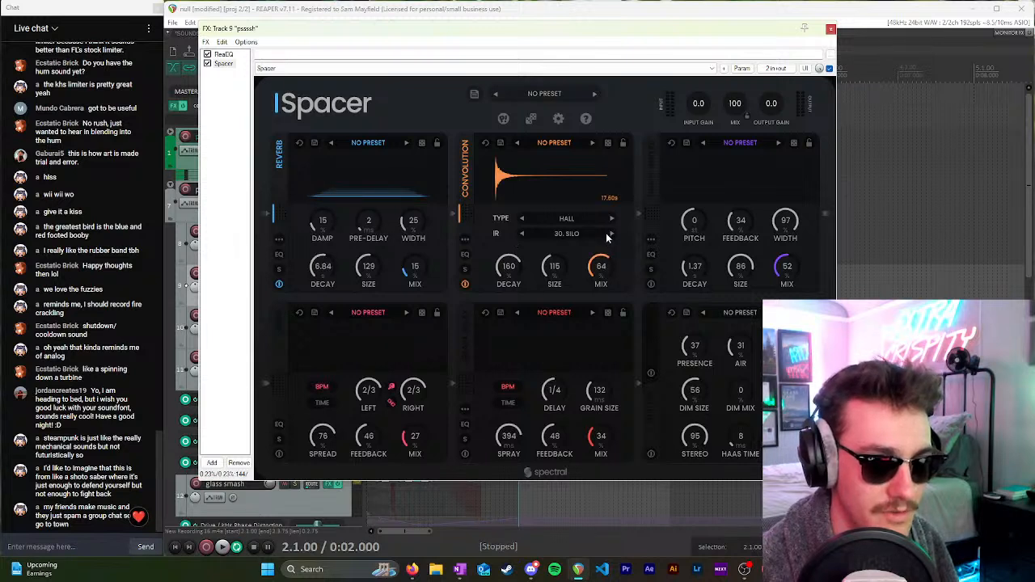
{"action": "key", "text": "space"}
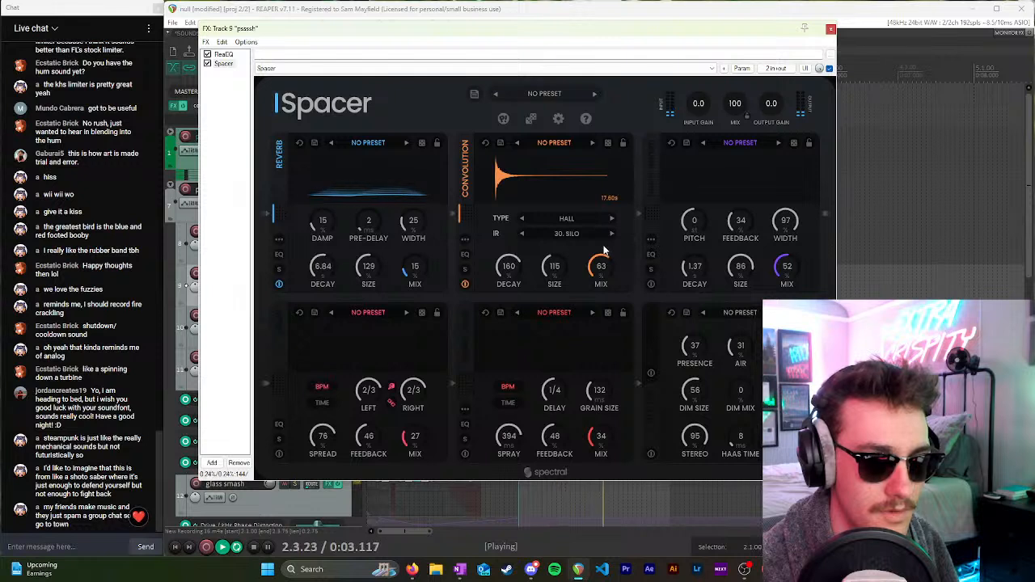
{"action": "key", "text": "space"}
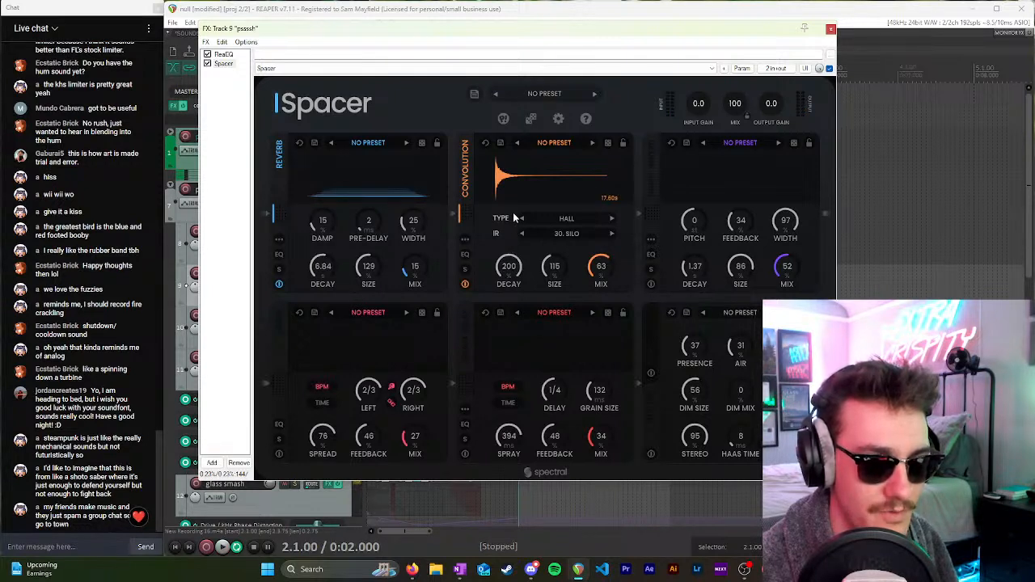
Step: Set the convolution decay to 84% while listening to the pssssh clip from bar 2
{"action": "key", "text": "space"}
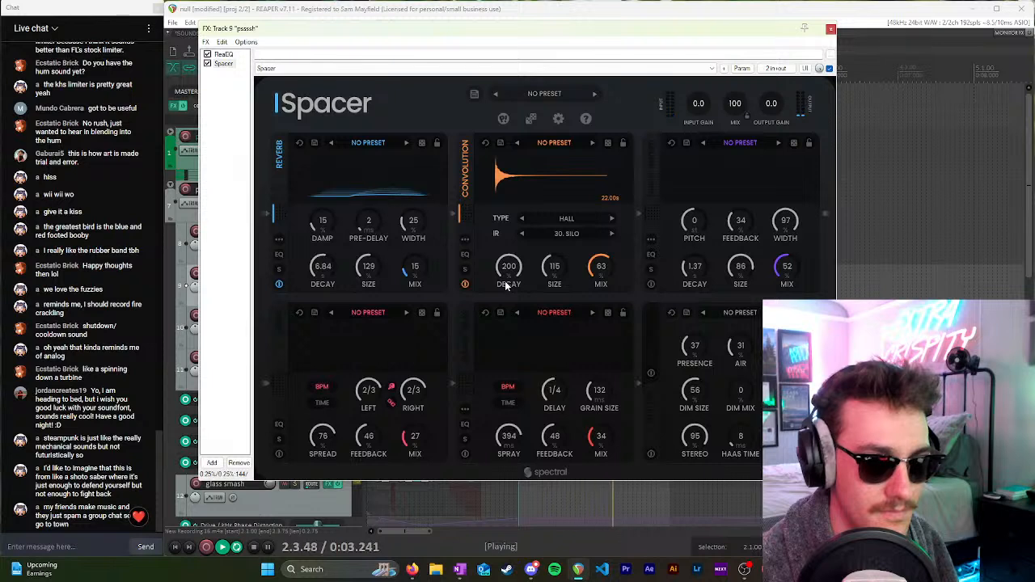
{"action": "left_click_drag", "start_coordinate": [508, 280], "coordinate": [511, 354]}
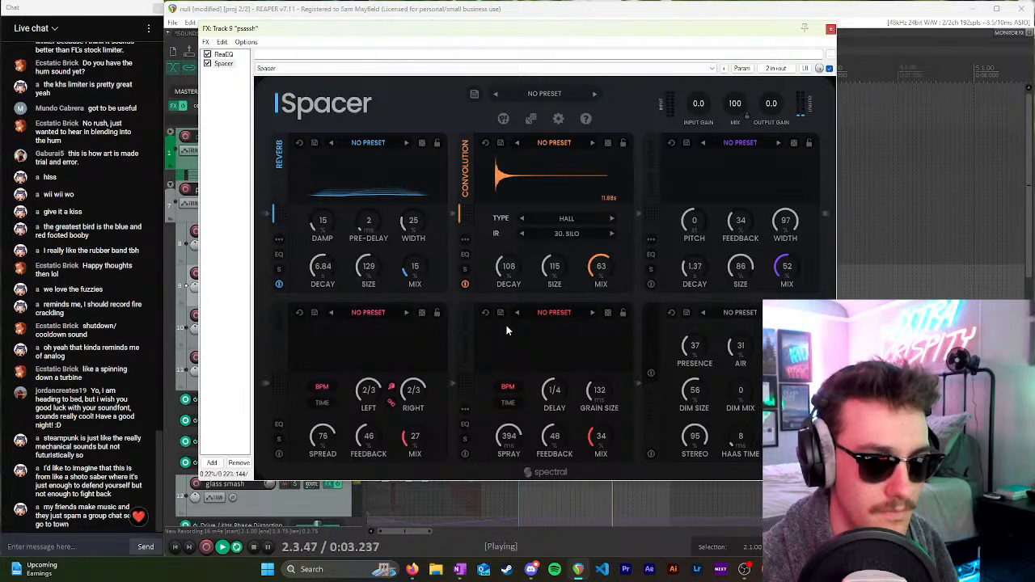
{"action": "left_click_drag", "start_coordinate": [510, 270], "coordinate": [512, 288]}
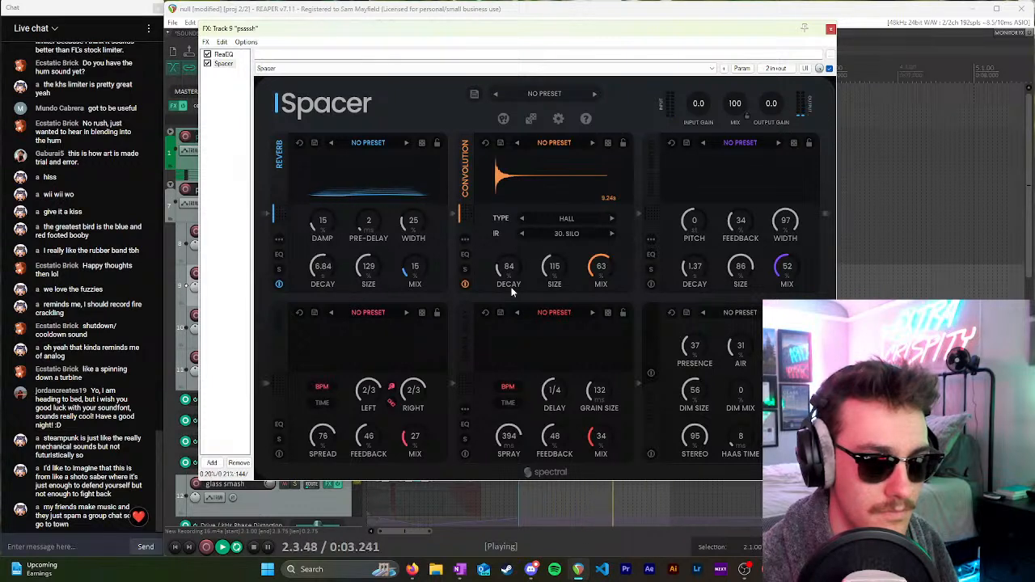
{"action": "key", "text": "space"}
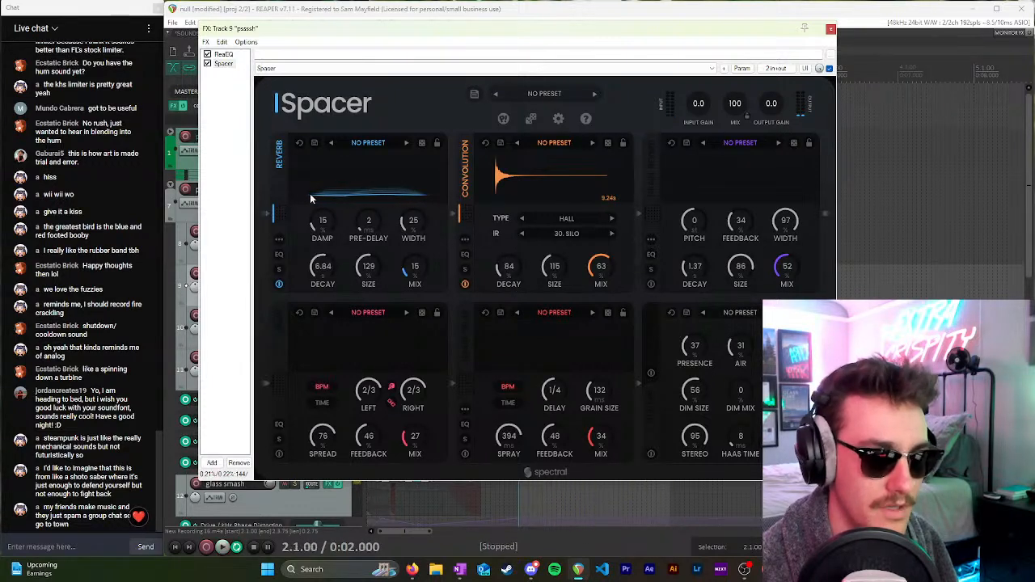
Step: Set the Reverb module's damping to 0% and pre-delay to 32 ms, and start playback from bar 2
{"action": "left_click_drag", "start_coordinate": [337, 227], "coordinate": [325, 277]}
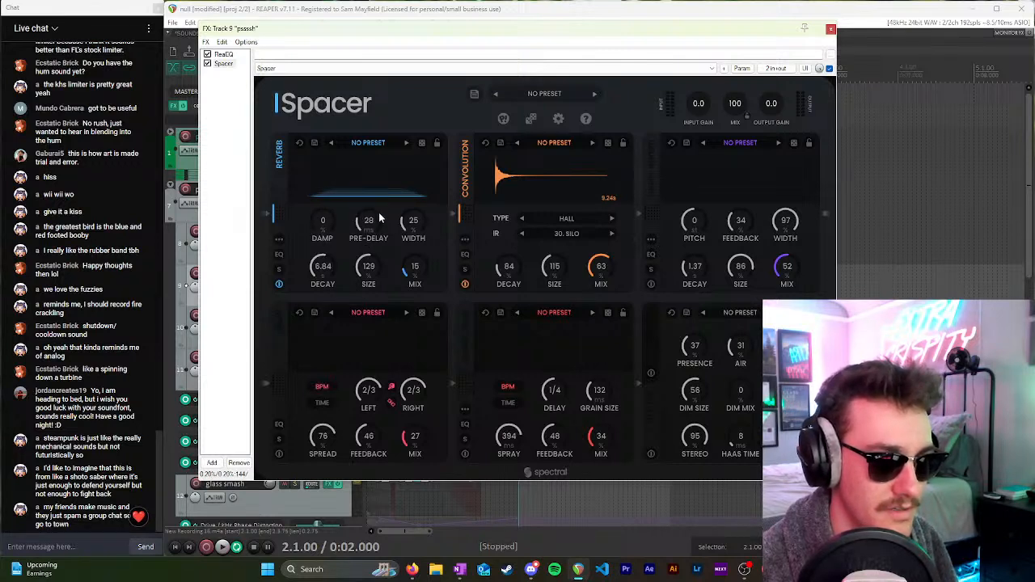
{"action": "scroll", "coordinate": [377, 222], "scroll_direction": "up", "scroll_amount": 3}
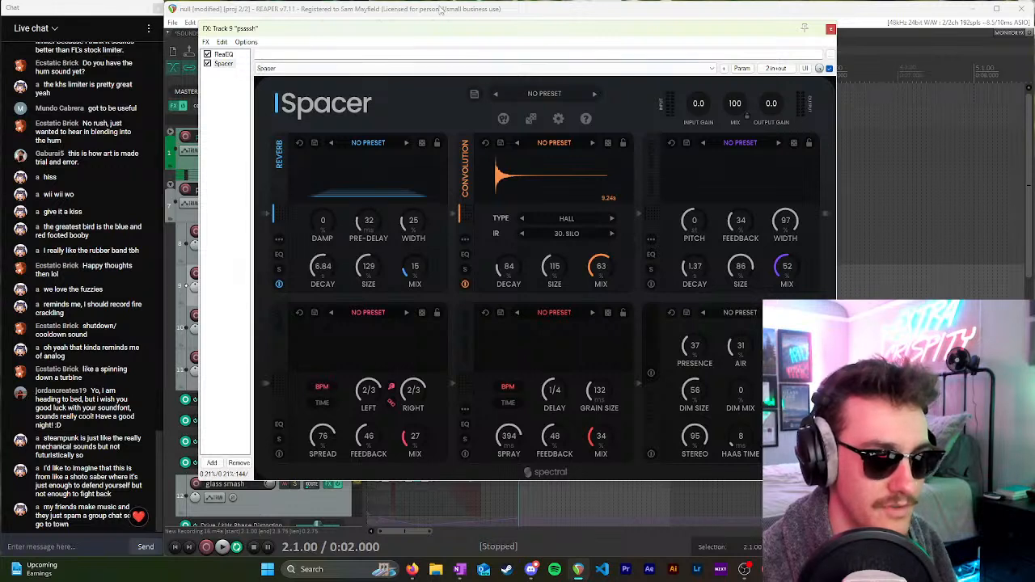
{"action": "key", "text": "space"}
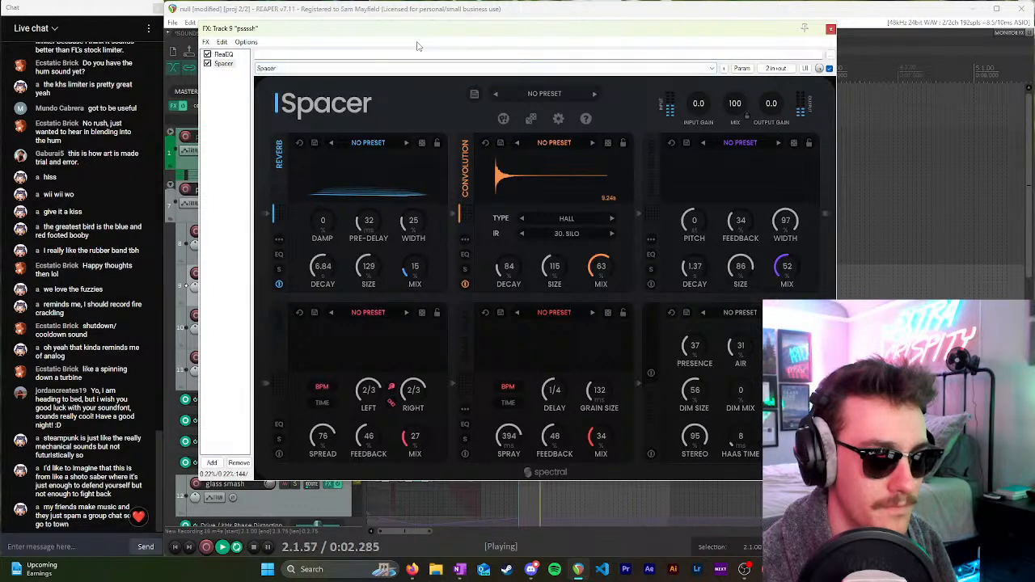
Step: Set the Reverb module's decay to 3.30 s, size to 110% and mix to 47%, and play the result
{"action": "key", "text": "space"}
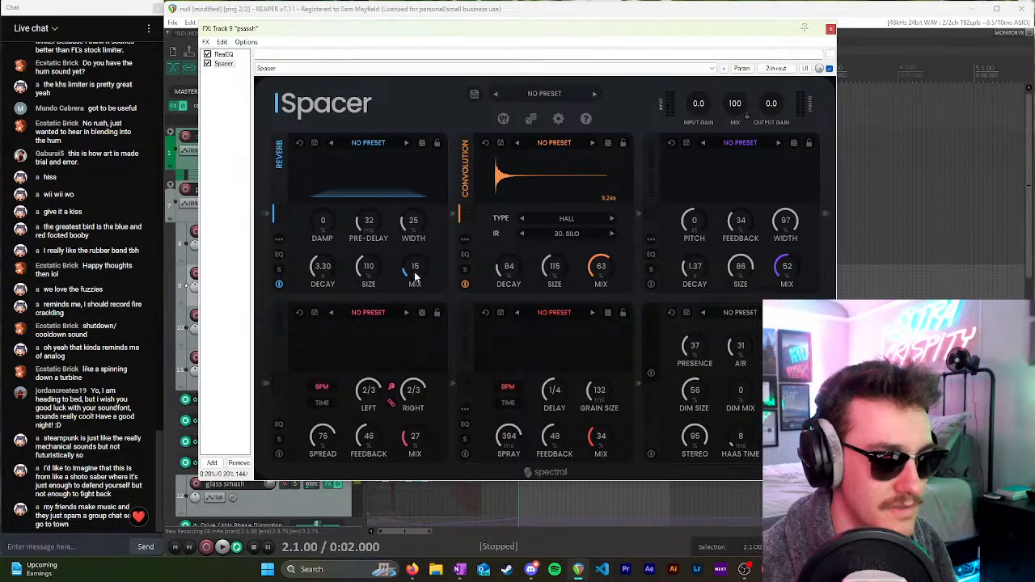
{"action": "key", "text": "space"}
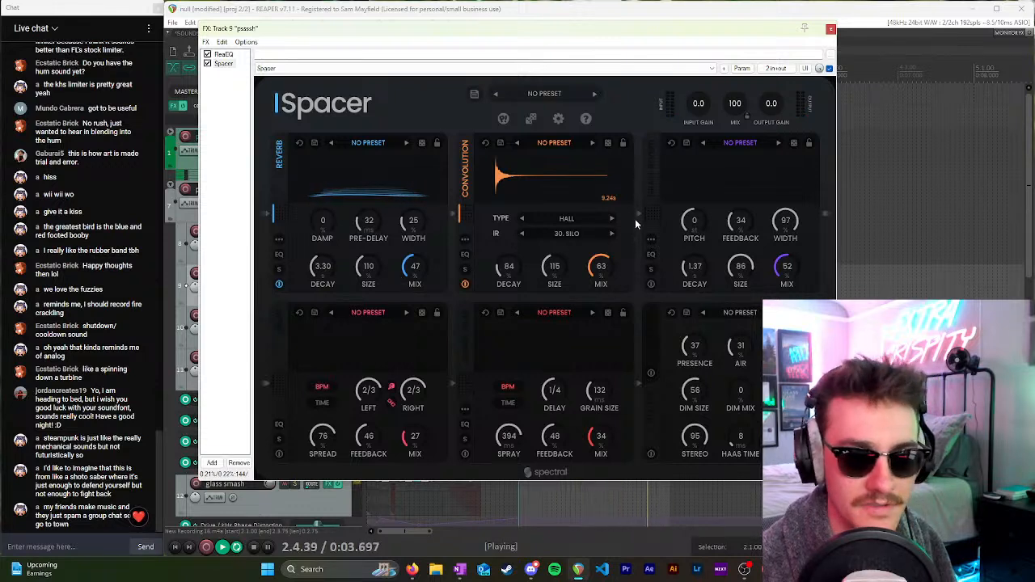
{"action": "key", "text": "space"}
{"action": "left_click", "coordinate": [740, 144]}
{"action": "mouse_move", "coordinate": [744, 158]}
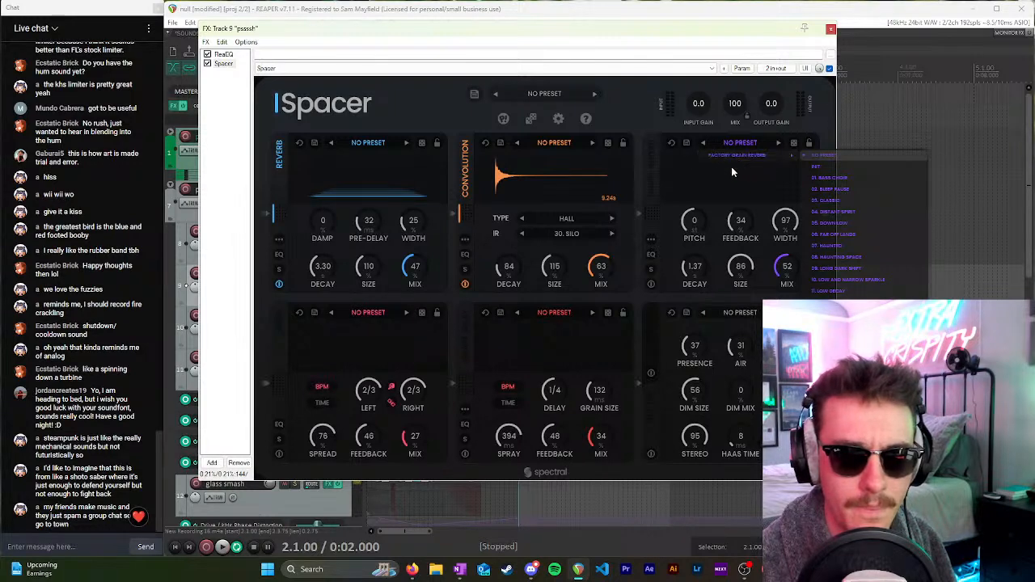
{"action": "left_click", "coordinate": [728, 168]}
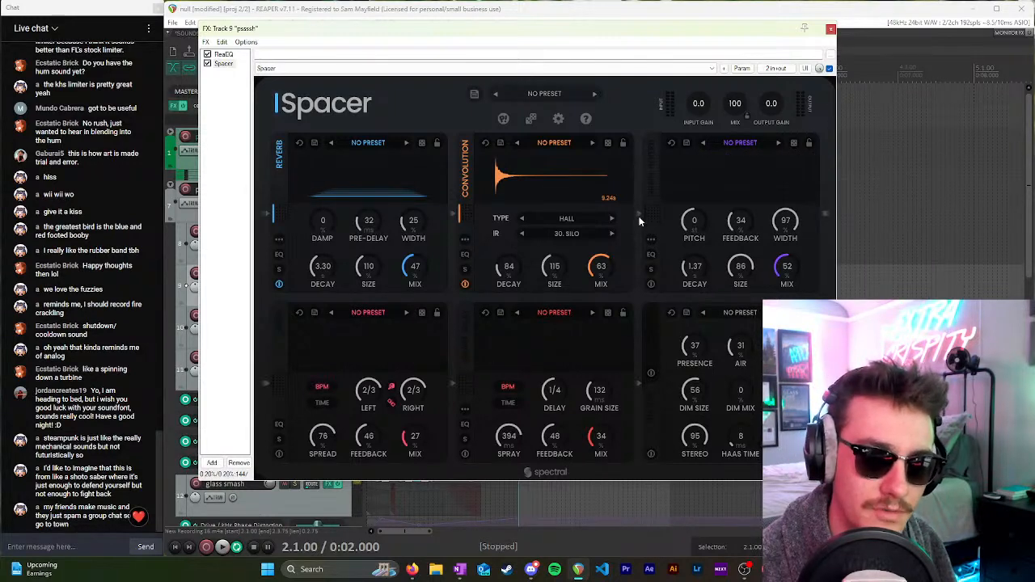
Step: Toggle the Grain Reverb, Delay, Grain Delay and Utilities modules on and off in turn to identify each one
{"action": "left_click", "coordinate": [652, 285]}
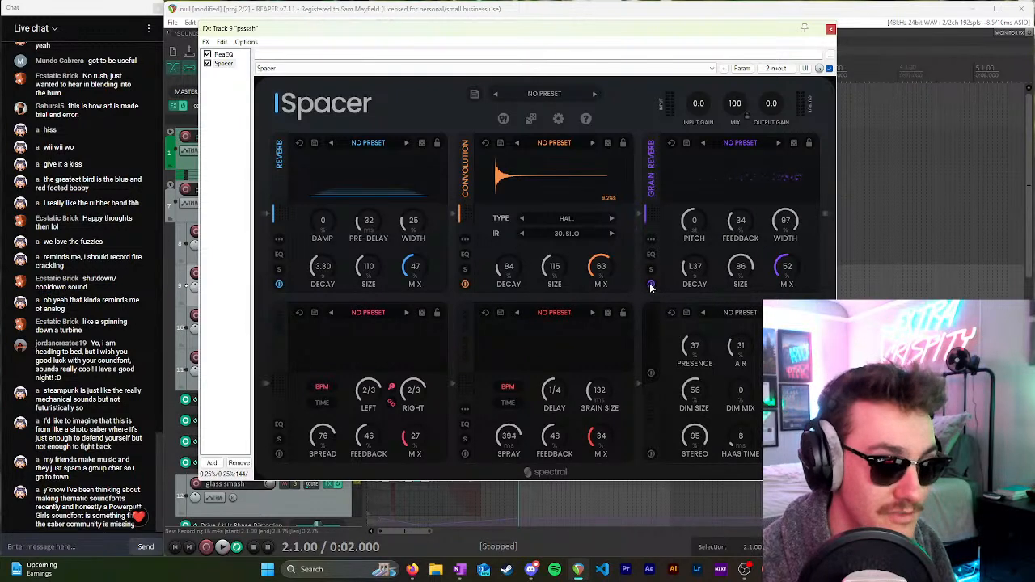
{"action": "left_click", "coordinate": [651, 285]}
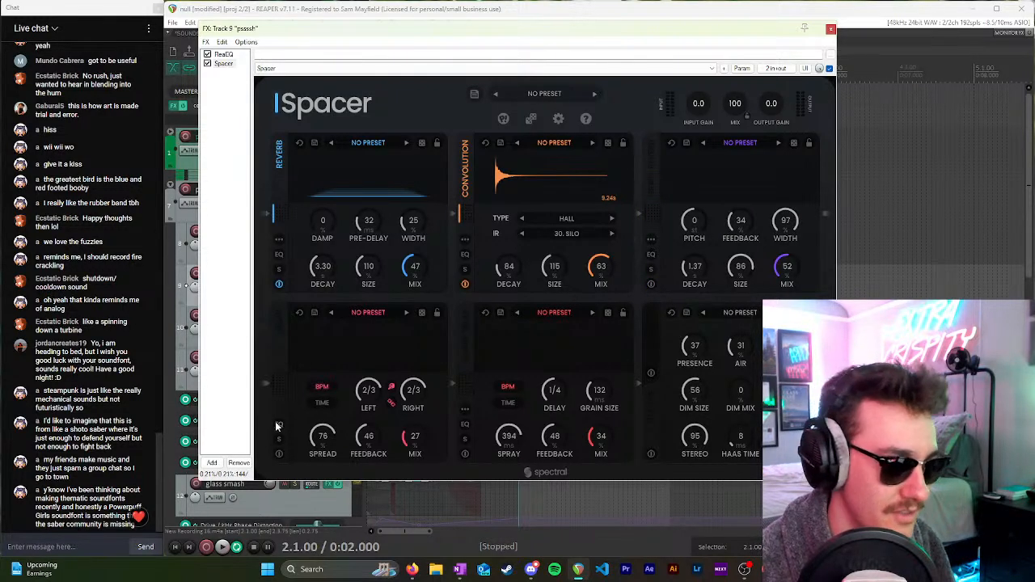
{"action": "left_click", "coordinate": [279, 454]}
{"action": "left_click", "coordinate": [279, 455]}
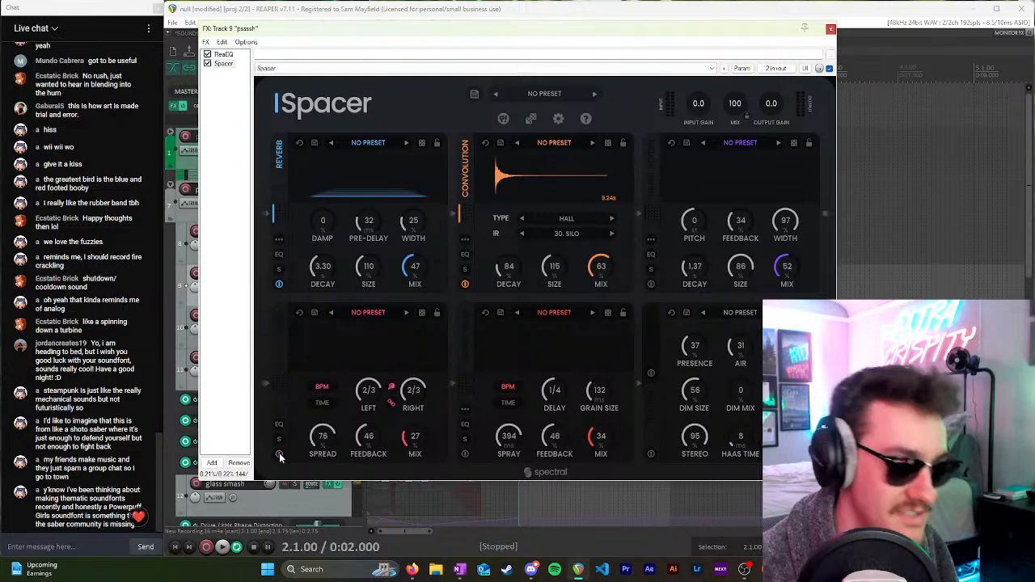
{"action": "left_click", "coordinate": [466, 455]}
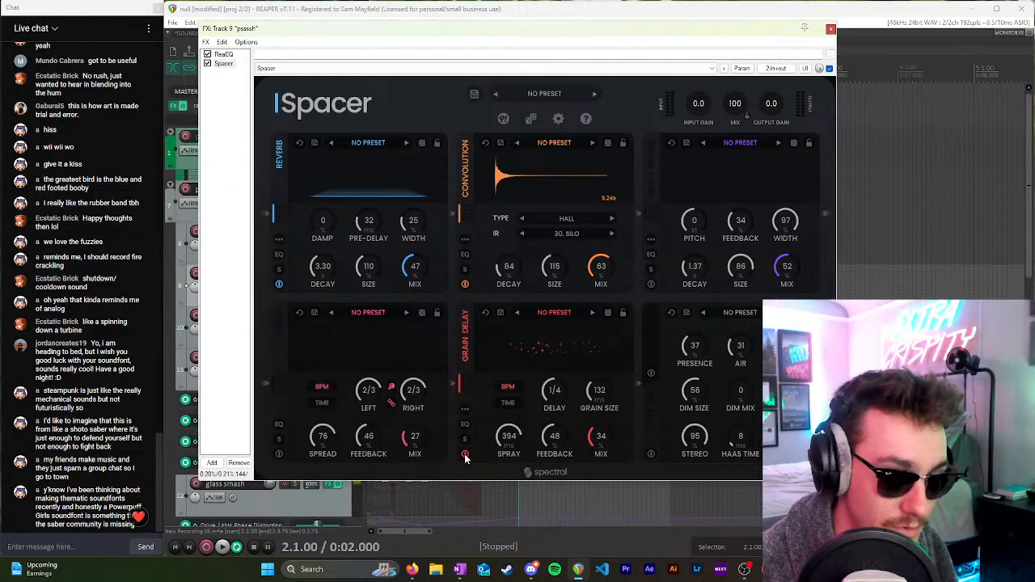
{"action": "left_click", "coordinate": [465, 454]}
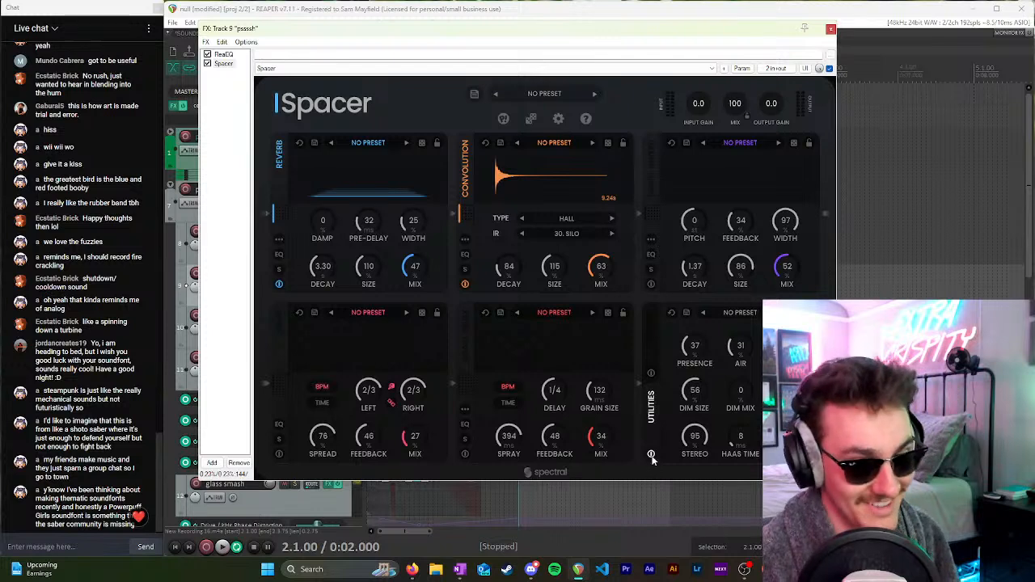
{"action": "left_click", "coordinate": [651, 454]}
Step: Try the Grain Reverb module during playback from bar 2, and switch it back off
{"action": "left_click", "coordinate": [651, 285]}
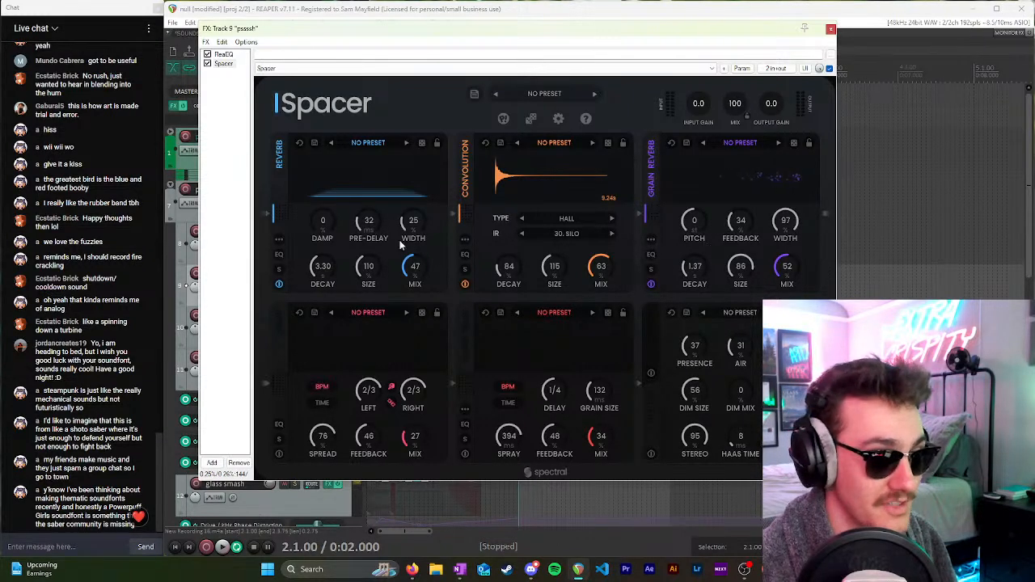
{"action": "key", "text": "space"}
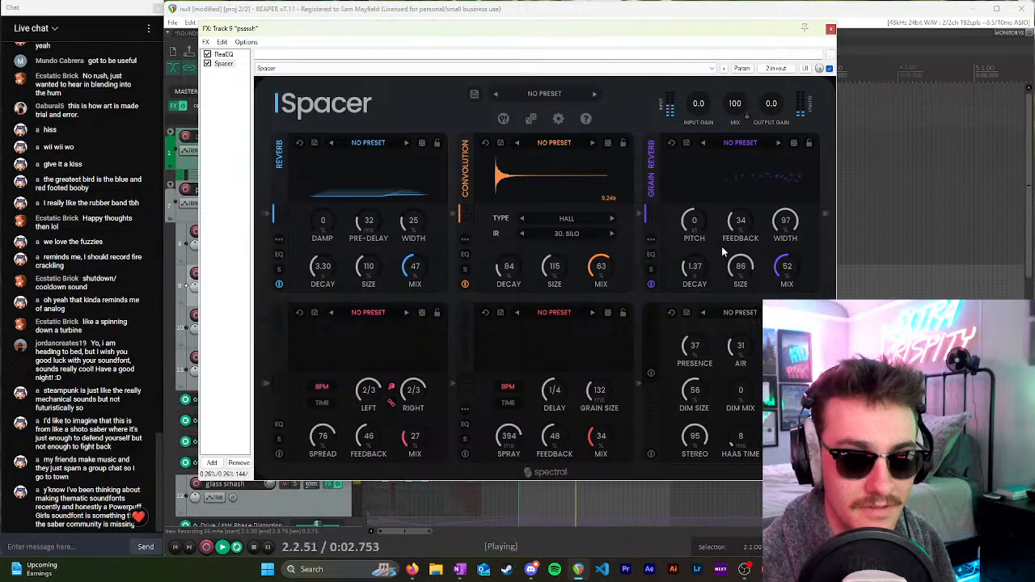
{"action": "key", "text": "space"}
{"action": "left_click", "coordinate": [651, 285]}
Step: Enable the Delay module, unlink its channel times, set left to 1/6 and right to 3/16, and audition the echoes
{"action": "left_click", "coordinate": [279, 454]}
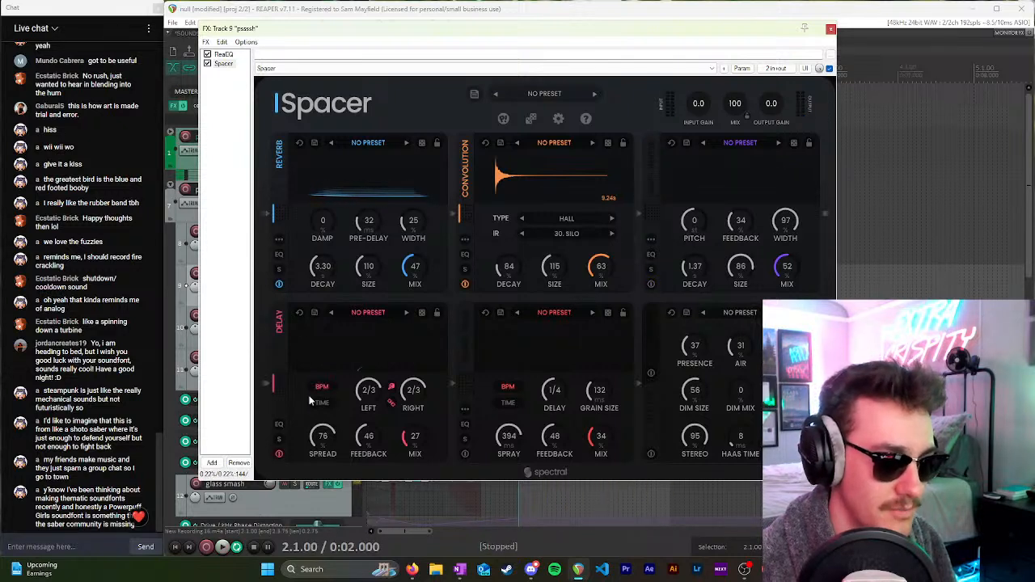
{"action": "key", "text": "space"}
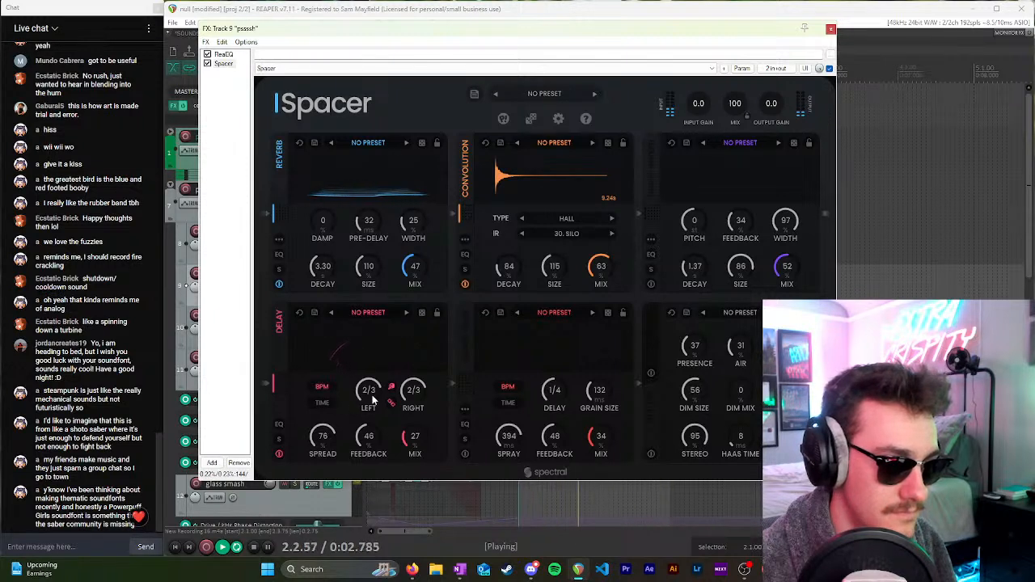
{"action": "key", "text": "space"}
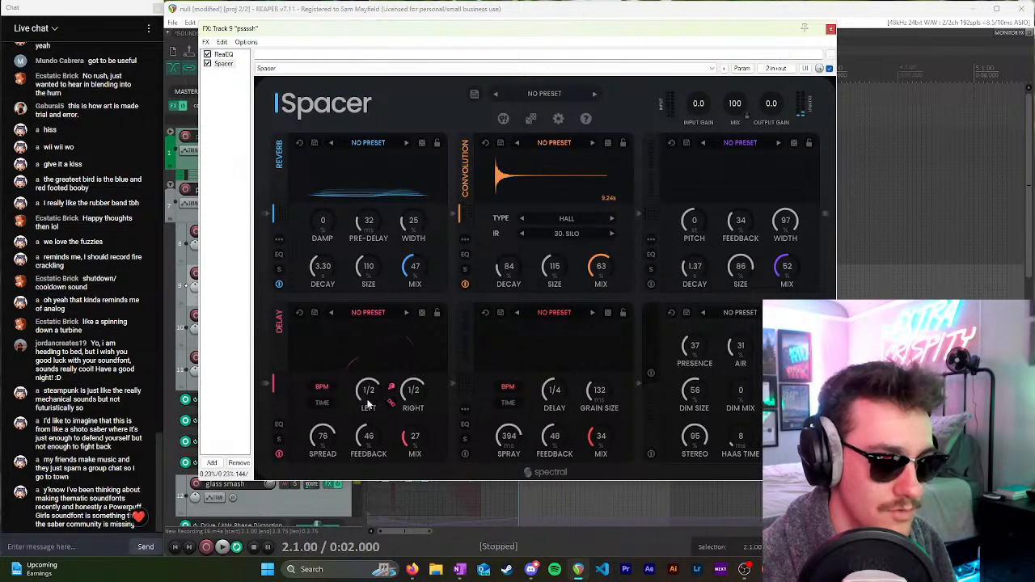
{"action": "left_click_drag", "start_coordinate": [368, 414], "coordinate": [366, 438]}
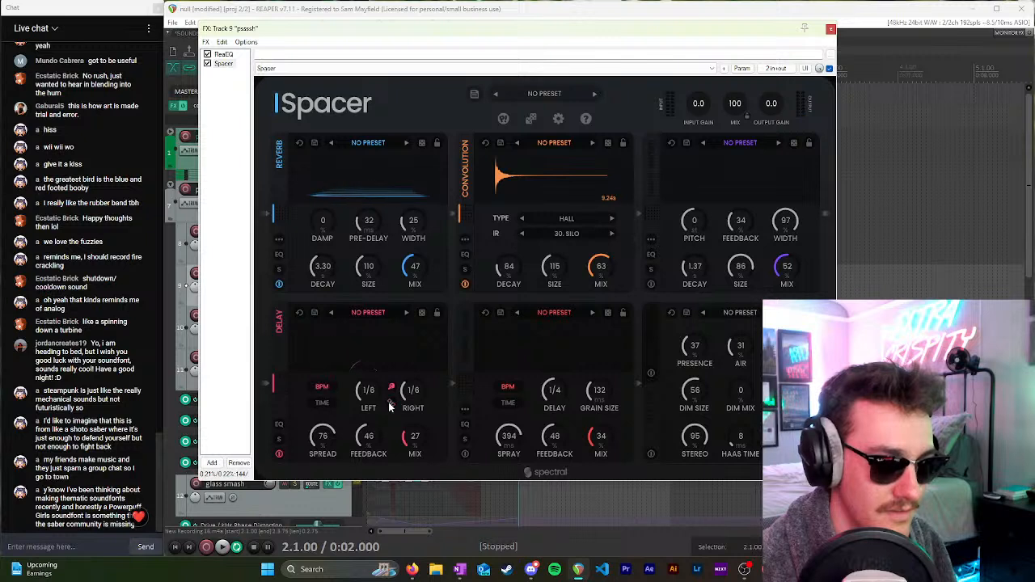
{"action": "key", "text": "space"}
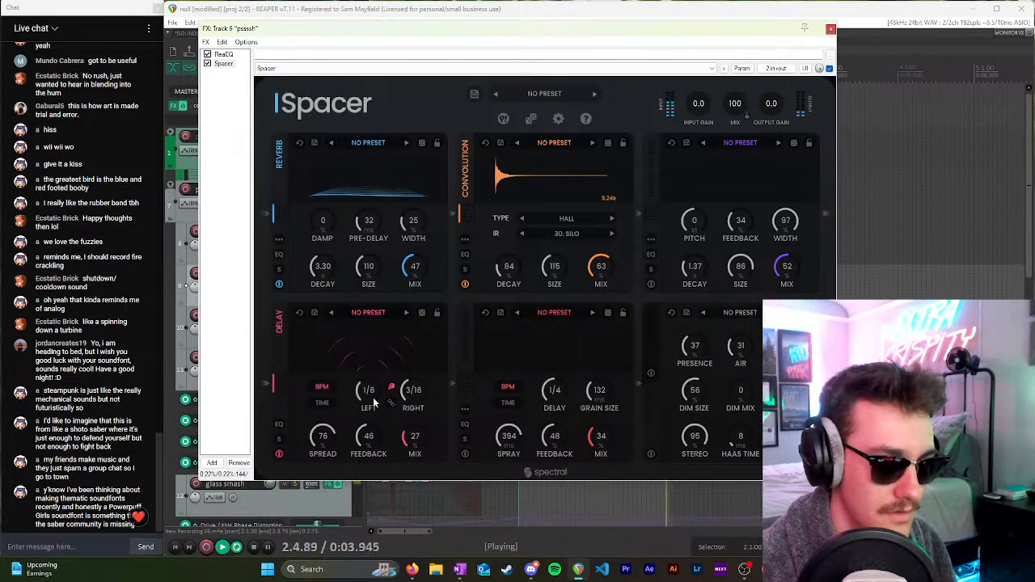
{"action": "key", "text": "space"}
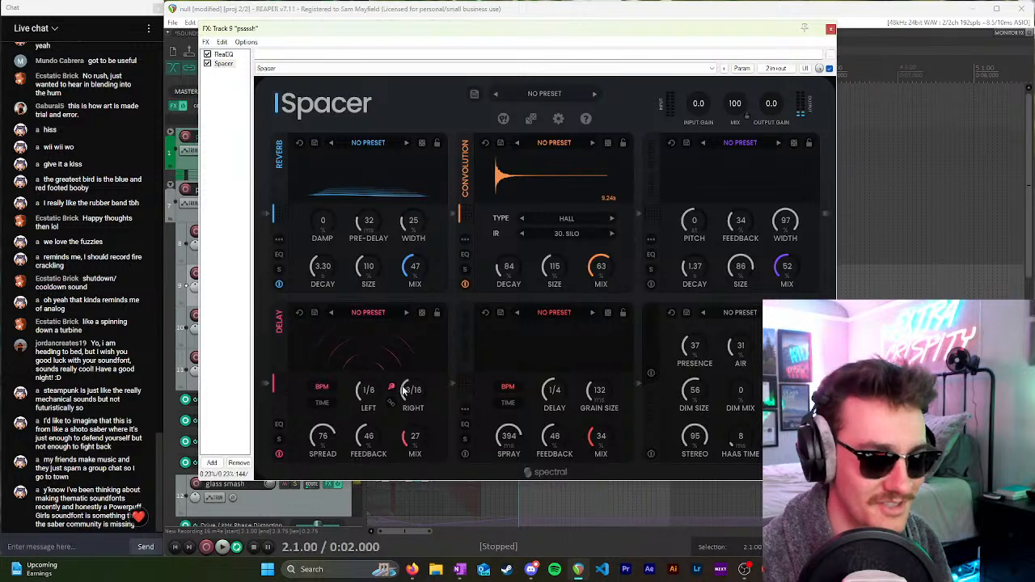
Step: Set both Delay times to 1/8, feedback to 23% and mix to 14%, checking the changes in playback from bar 2
{"action": "left_click_drag", "start_coordinate": [366, 396], "coordinate": [408, 403]}
{"action": "key", "text": "space"}
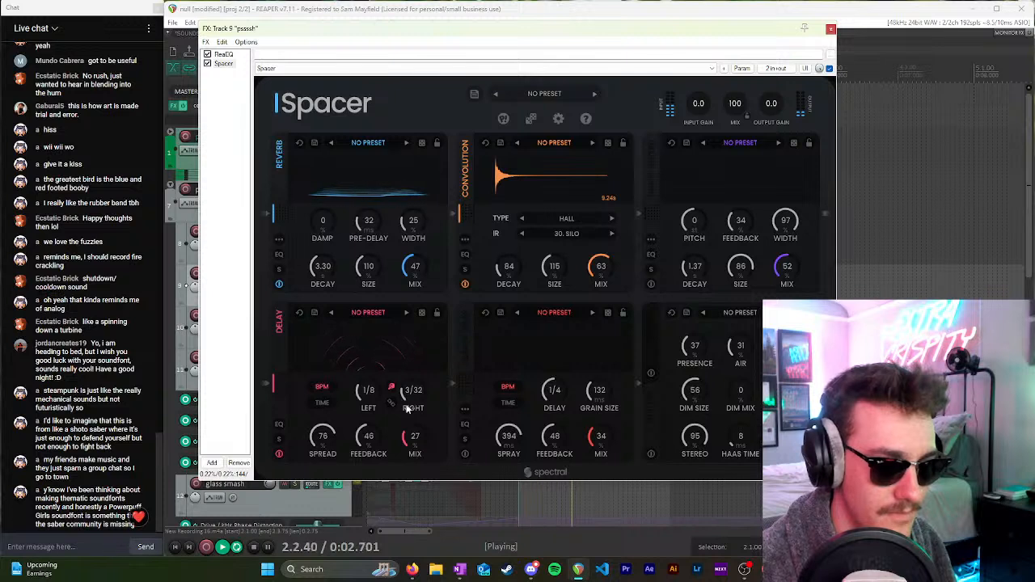
{"action": "key", "text": "space"}
{"action": "left_click_drag", "start_coordinate": [409, 397], "coordinate": [408, 402]}
{"action": "left_click_drag", "start_coordinate": [409, 439], "coordinate": [374, 473]}
{"action": "key", "text": "space"}
{"action": "left_click_drag", "start_coordinate": [413, 396], "coordinate": [414, 388]}
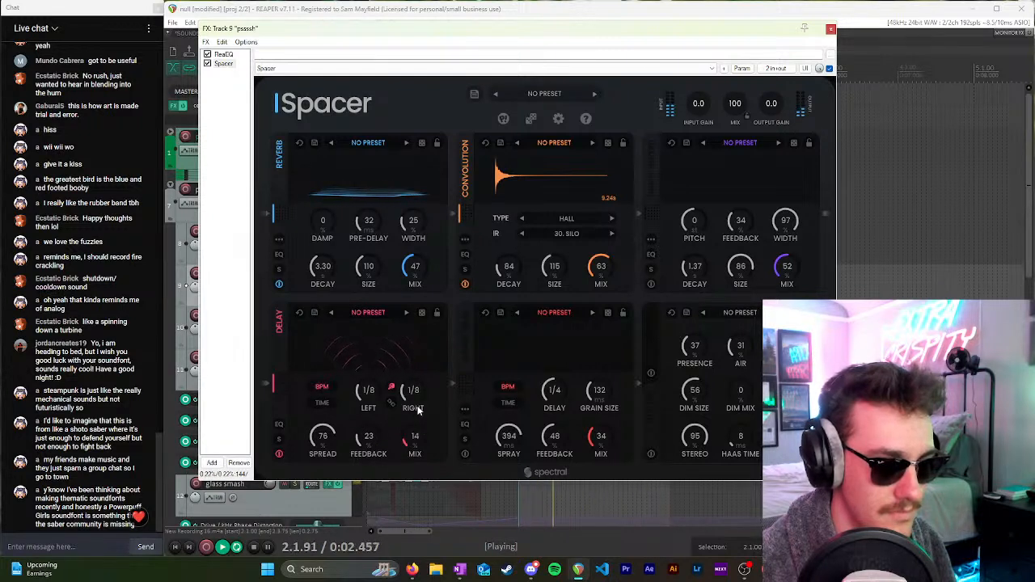
{"action": "key", "text": "space"}
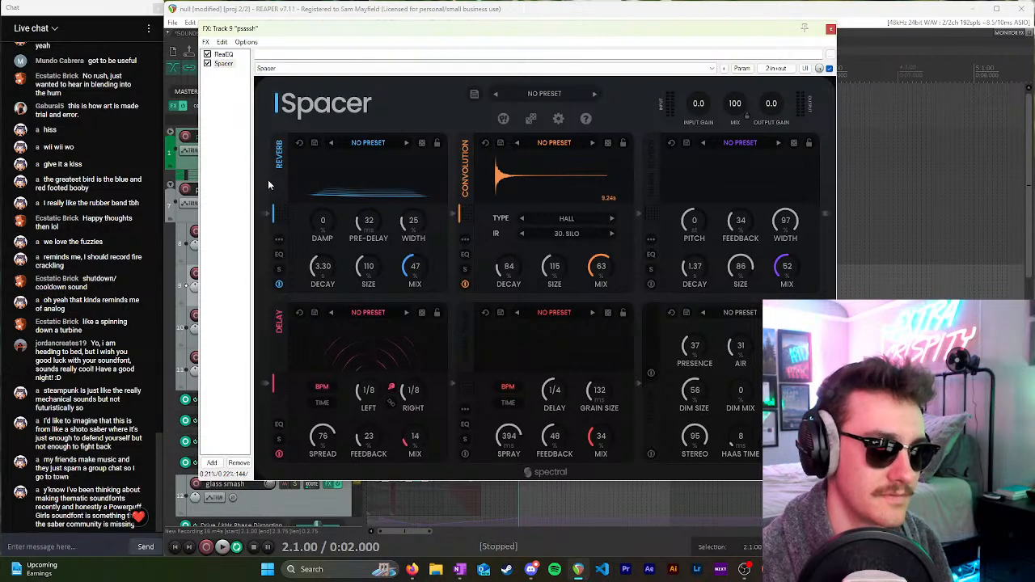
Step: Close the effects window, unsolo the pssssh track and play the poweron mix from the project start
{"action": "left_click", "coordinate": [831, 29]}
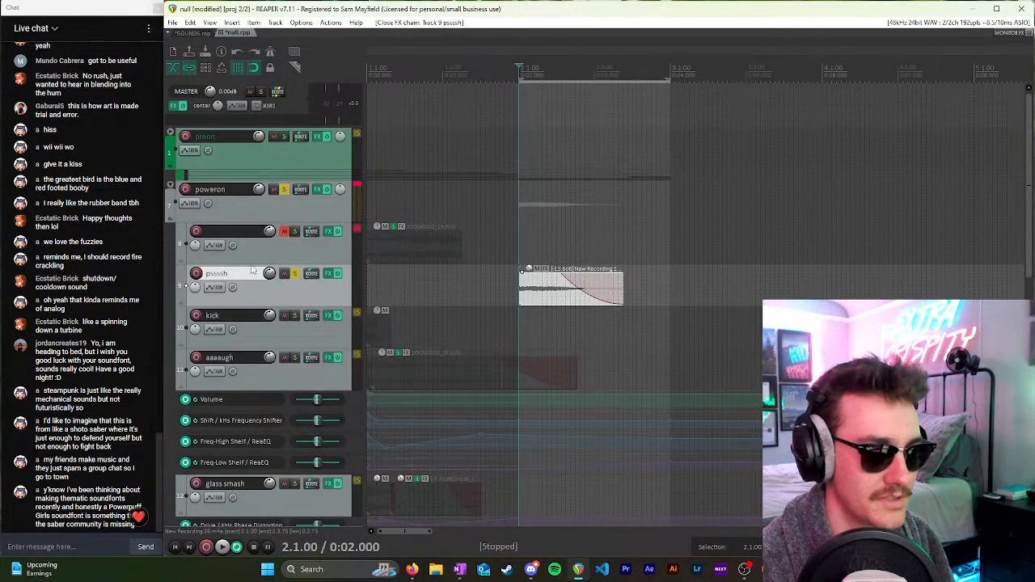
{"action": "left_click", "coordinate": [295, 275]}
{"action": "left_click", "coordinate": [296, 275]}
{"action": "left_click", "coordinate": [295, 273]}
{"action": "left_click", "coordinate": [383, 139]}
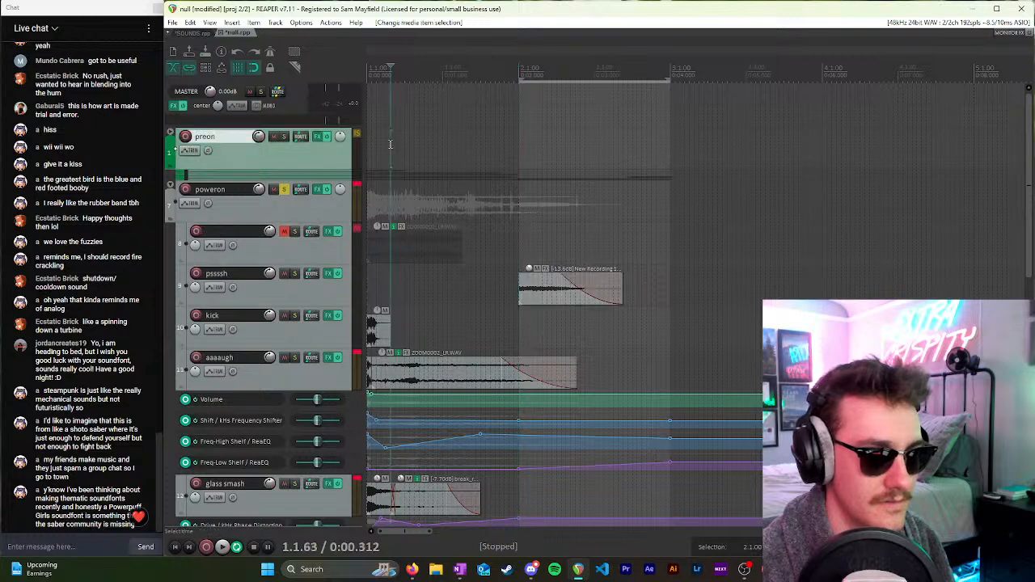
{"action": "scroll", "coordinate": [384, 139], "scroll_direction": "down", "scroll_amount": 3}
{"action": "left_click", "coordinate": [368, 111]}
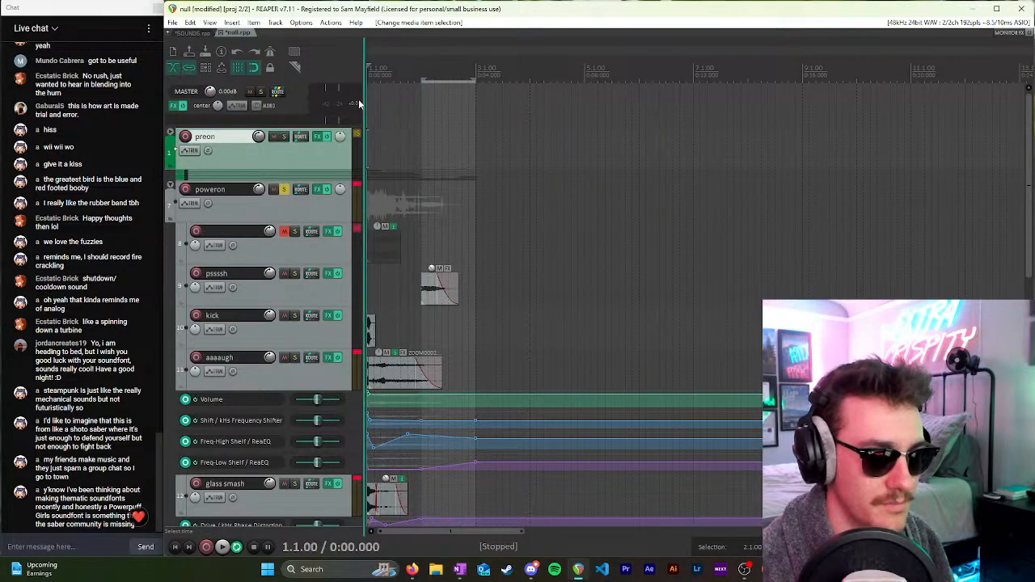
{"action": "key", "text": "space"}
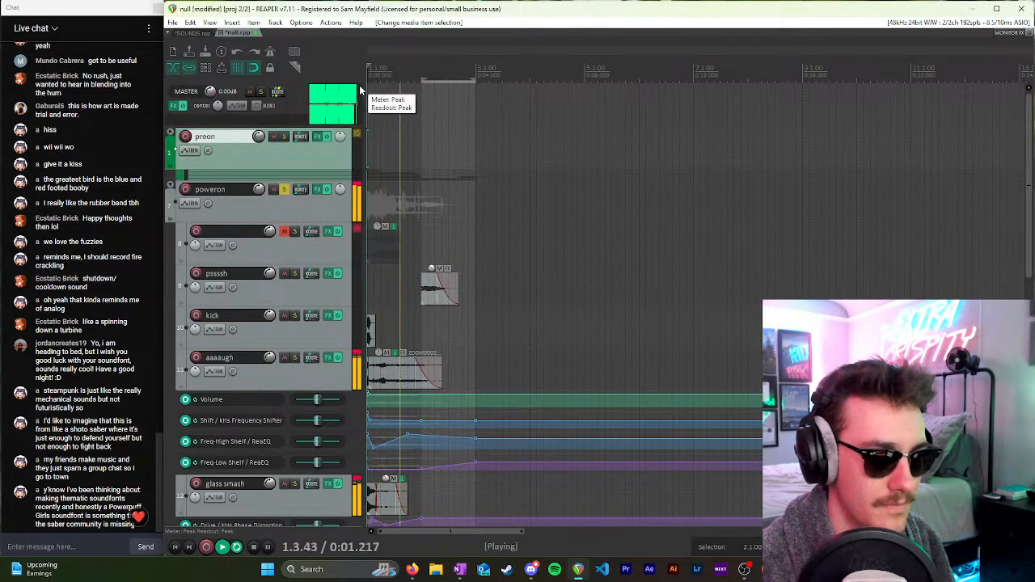
{"action": "key", "text": "space"}
Step: Raise the pssssh clip's volume, check it in playback from the project start and clear the time selection
{"action": "left_click", "coordinate": [429, 257]}
{"action": "left_click_drag", "start_coordinate": [429, 258], "coordinate": [430, 240]}
{"action": "key", "text": "space"}
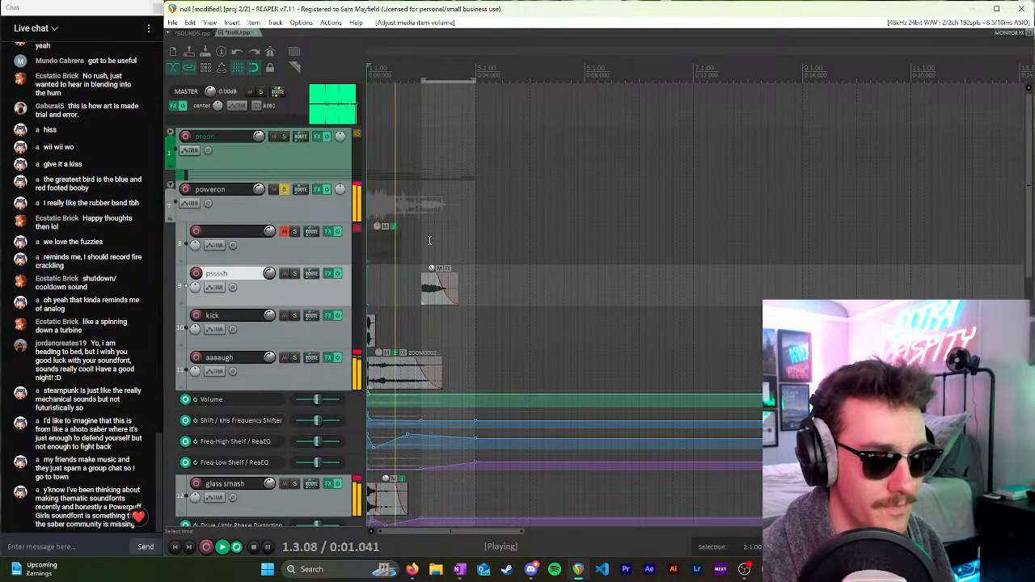
{"action": "key", "text": "space"}
{"action": "key", "text": "Escape"}
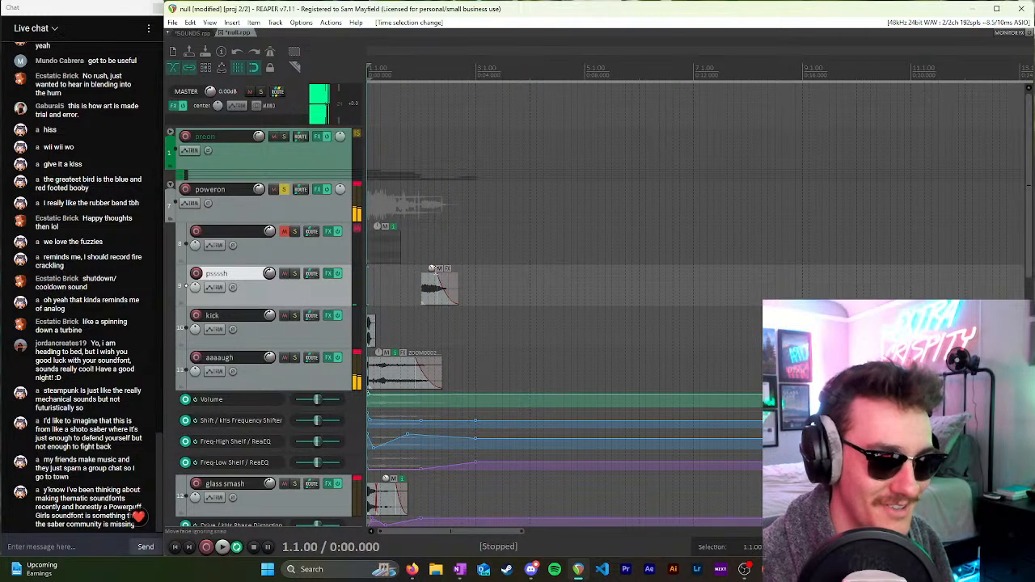
Step: Reset the pssssh clip's volume to 0 dB and lower it to -2.50 dB, listening to the mix from the start
{"action": "double_click", "coordinate": [431, 269]}
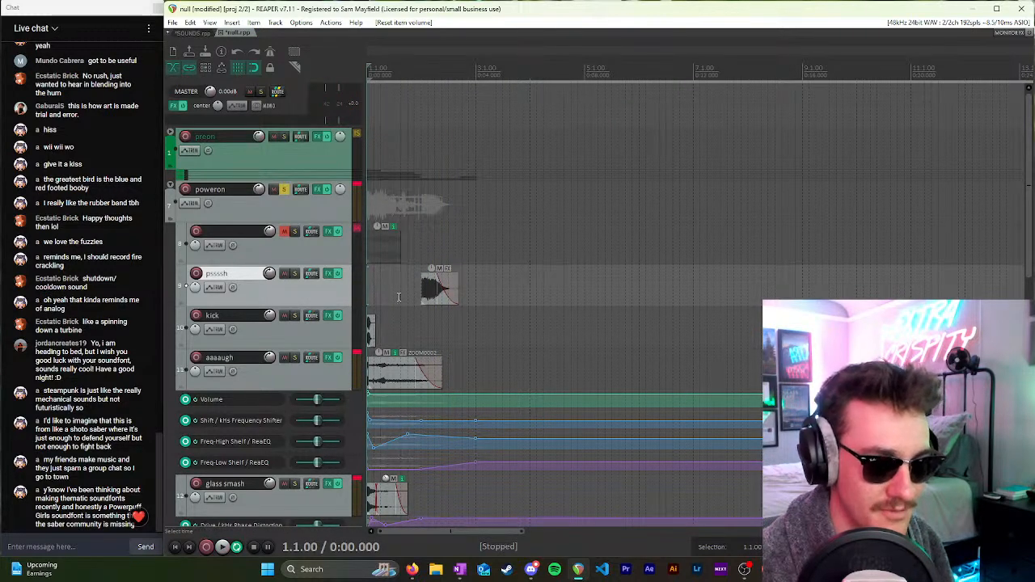
{"action": "key", "text": "space"}
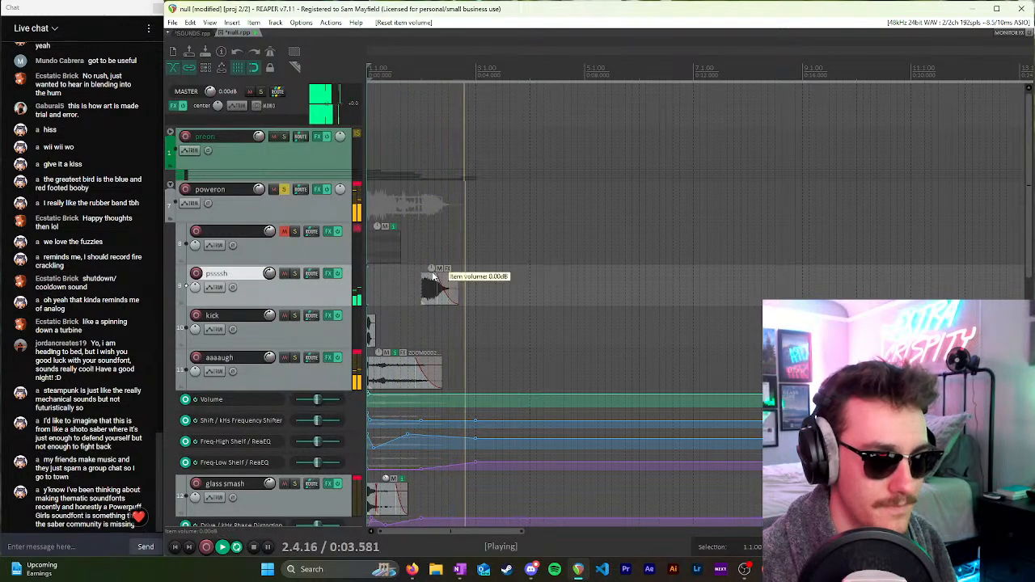
{"action": "left_click_drag", "start_coordinate": [433, 277], "coordinate": [432, 295]}
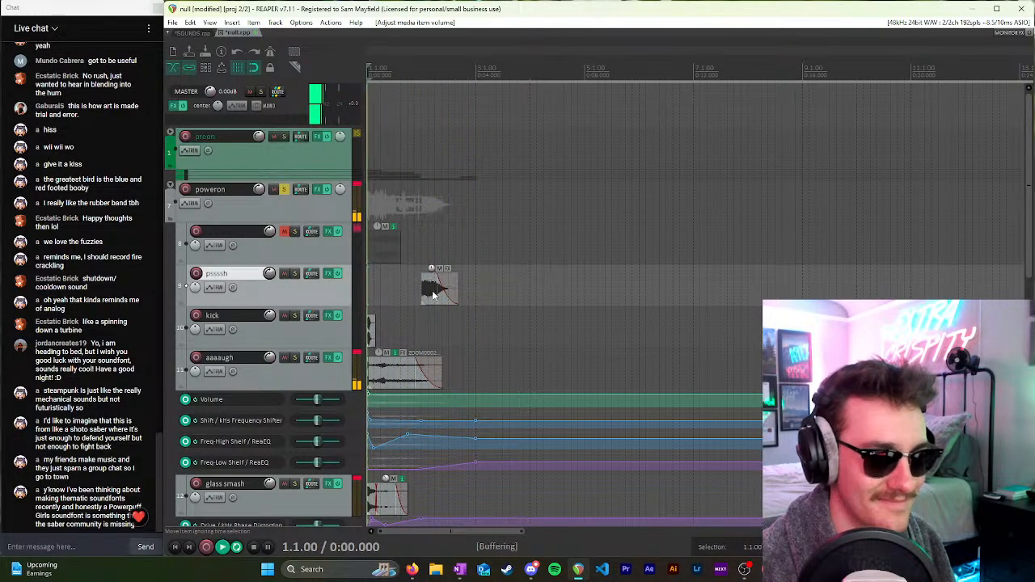
{"action": "key", "text": "space"}
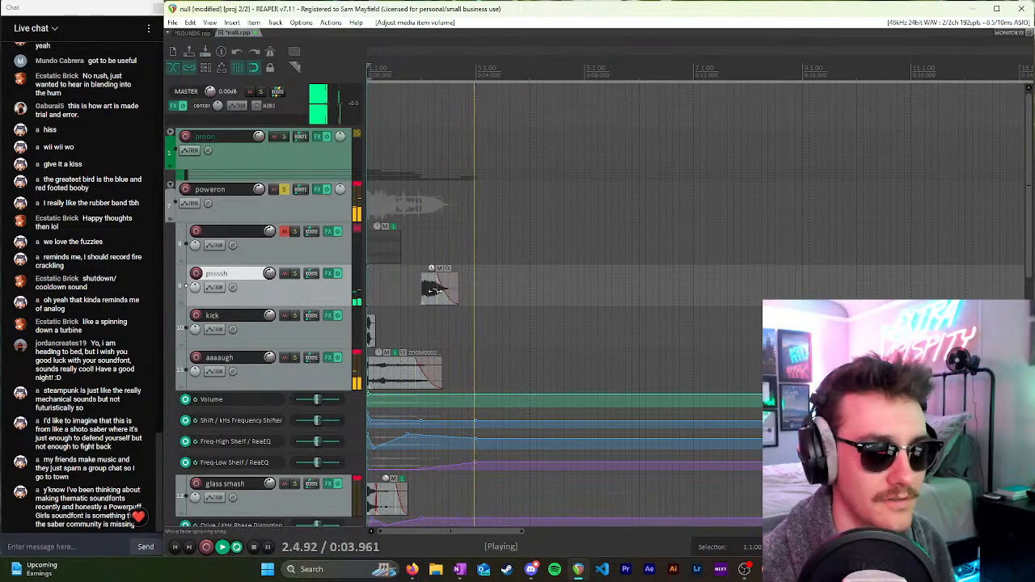
{"action": "key", "text": "space"}
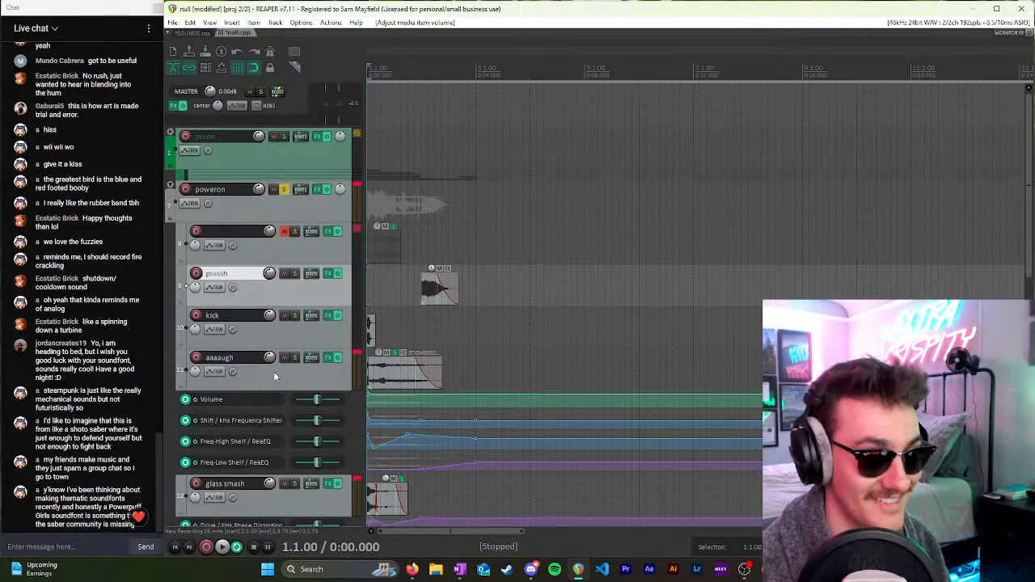
Step: Unmute the unnamed first track inside the poweron folder and add a long fade-in and a short fade-out to its clip
{"action": "left_click", "coordinate": [267, 239]}
{"action": "left_click", "coordinate": [284, 232]}
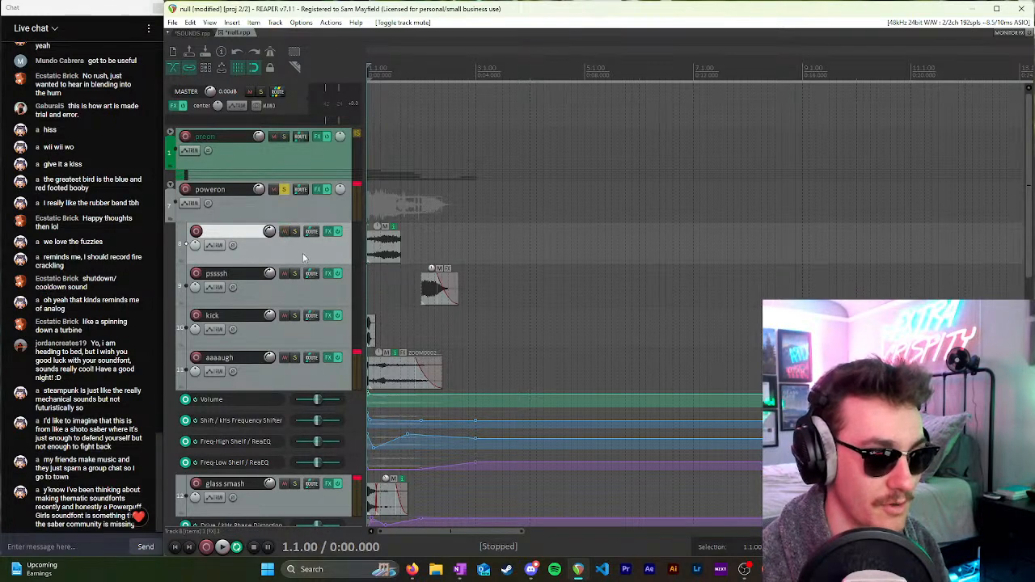
{"action": "scroll", "coordinate": [457, 251], "scroll_direction": "up", "scroll_amount": 3}
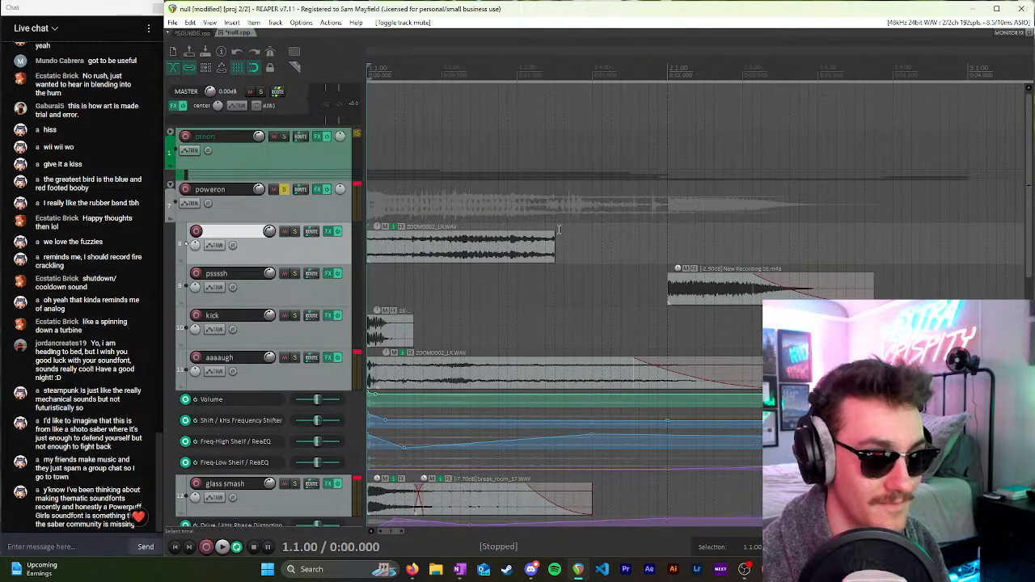
{"action": "left_click_drag", "start_coordinate": [556, 233], "coordinate": [535, 235]}
{"action": "left_click_drag", "start_coordinate": [370, 236], "coordinate": [434, 246]}
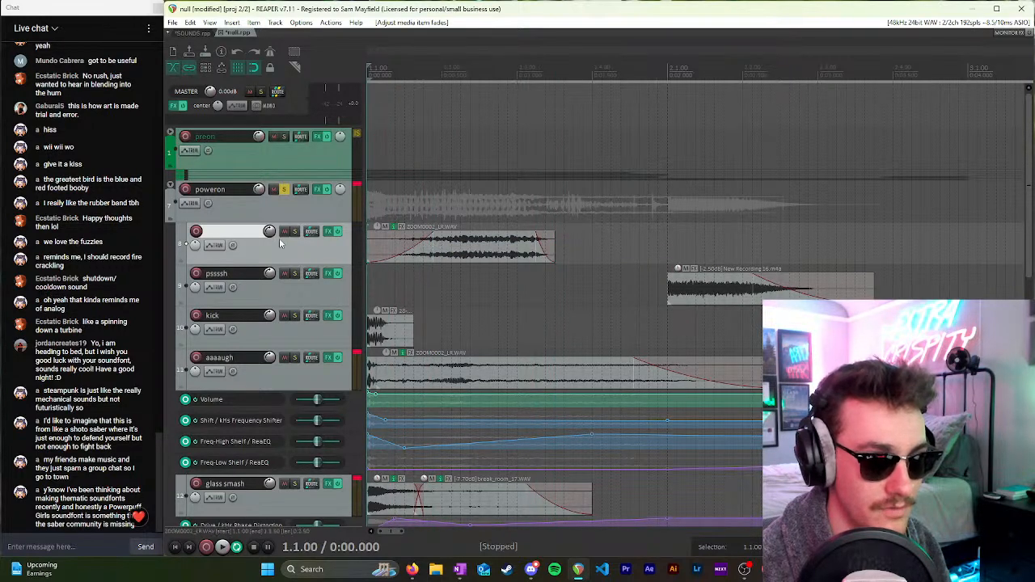
Step: Name the unnamed track rollin clickies and move its clip to start at 1.2.00, checking the timing in playback
{"action": "double_click", "coordinate": [239, 234]}
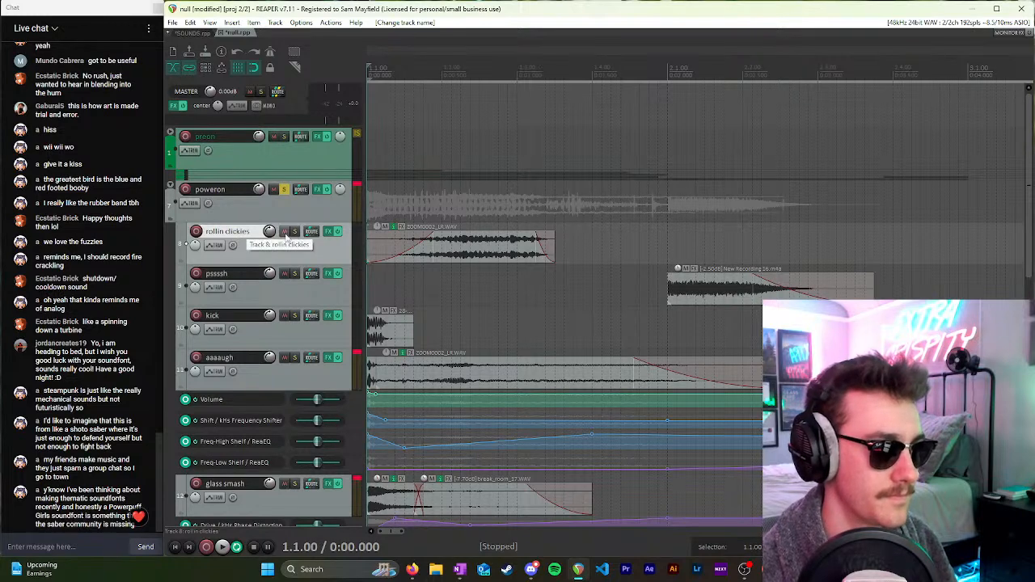
{"action": "left_click_drag", "start_coordinate": [460, 257], "coordinate": [535, 256]}
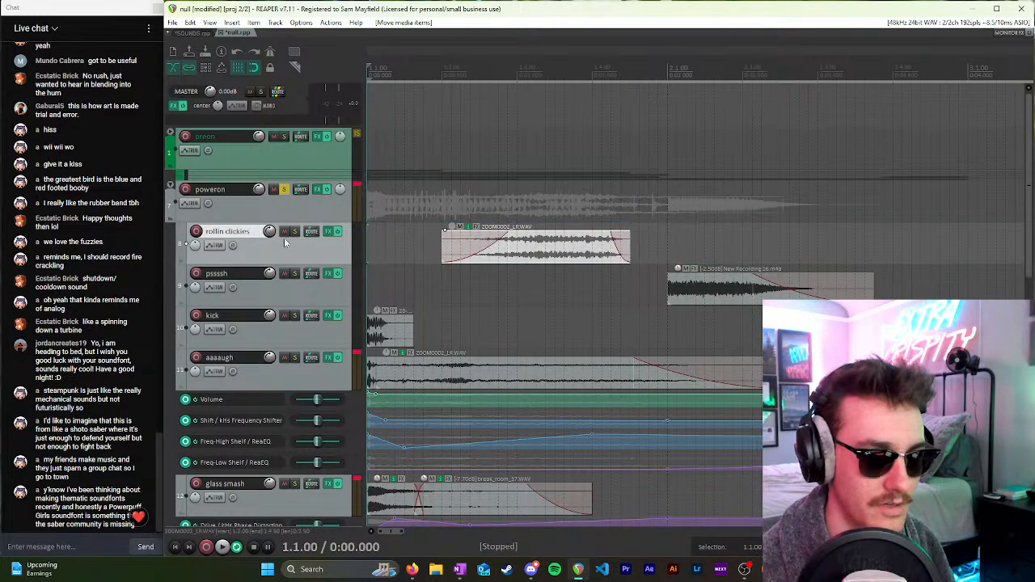
{"action": "scroll", "coordinate": [377, 217], "scroll_direction": "down", "scroll_amount": 3}
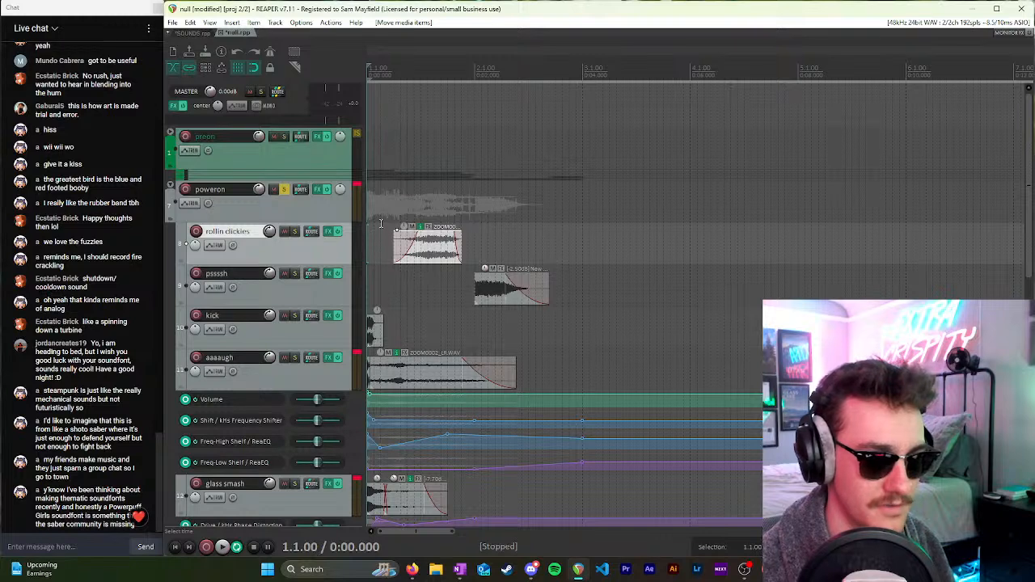
{"action": "key", "text": "space"}
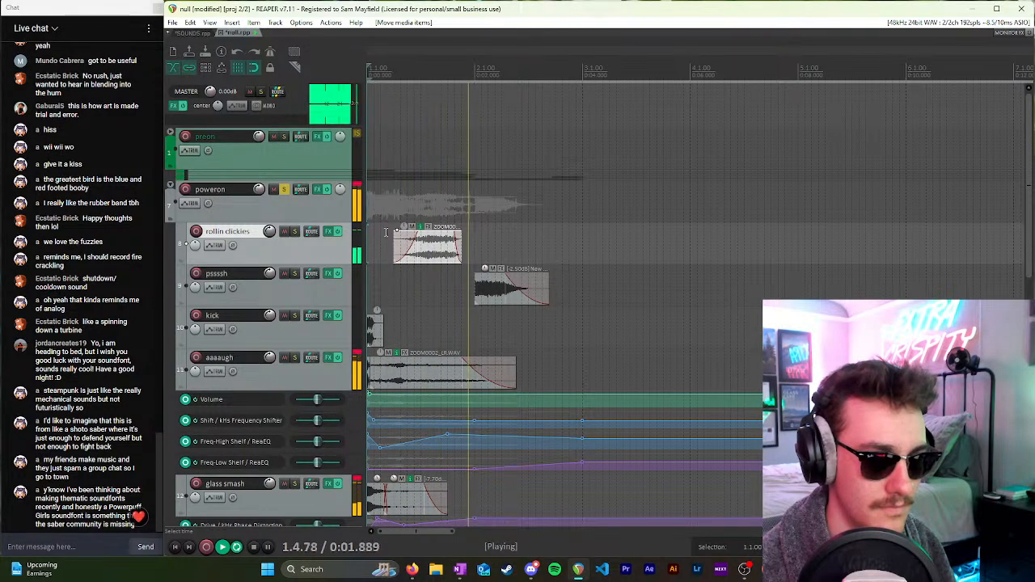
{"action": "key", "text": "space"}
Step: Move the rollin clickies clip to about one beat after bar 2 and lower its volume to -5.30 dB during playback
{"action": "left_click_drag", "start_coordinate": [433, 253], "coordinate": [508, 257]}
{"action": "key", "text": "space"}
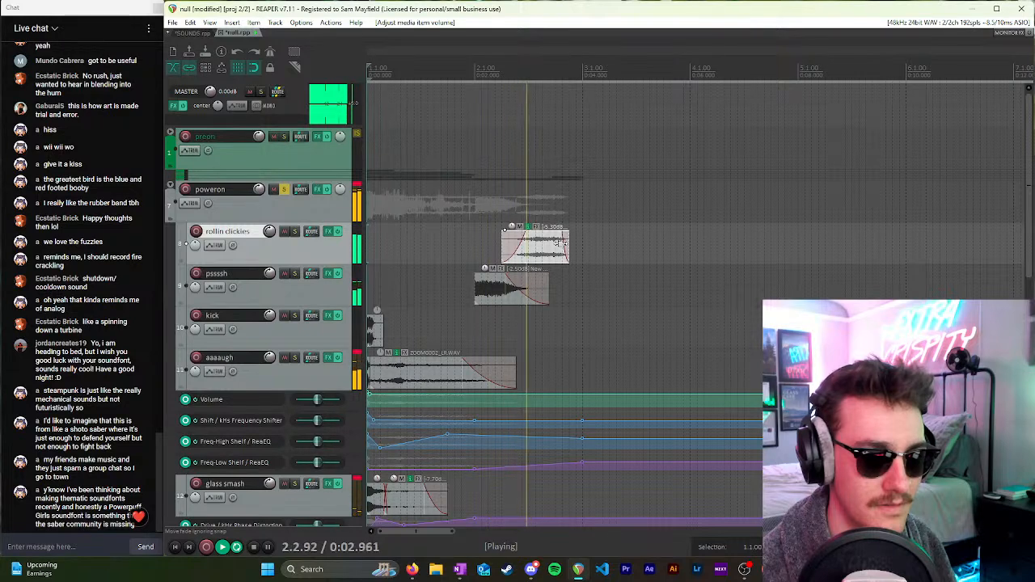
{"action": "key", "text": "space"}
Step: Move the rollin clickies clip back so it ends at bar 2, and audition the result
{"action": "left_click_drag", "start_coordinate": [558, 242], "coordinate": [465, 257]}
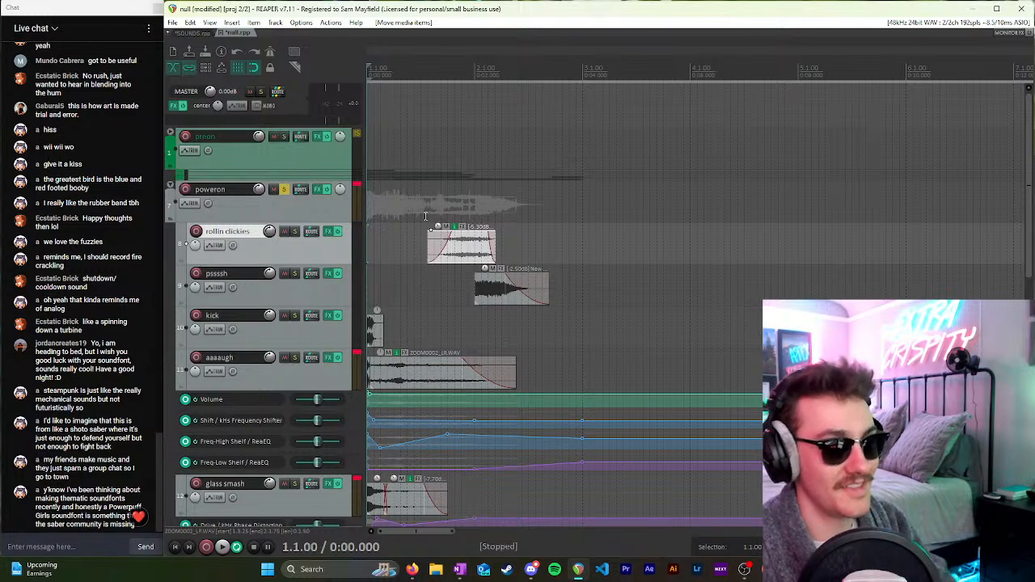
{"action": "left_click_drag", "start_coordinate": [472, 252], "coordinate": [460, 259]}
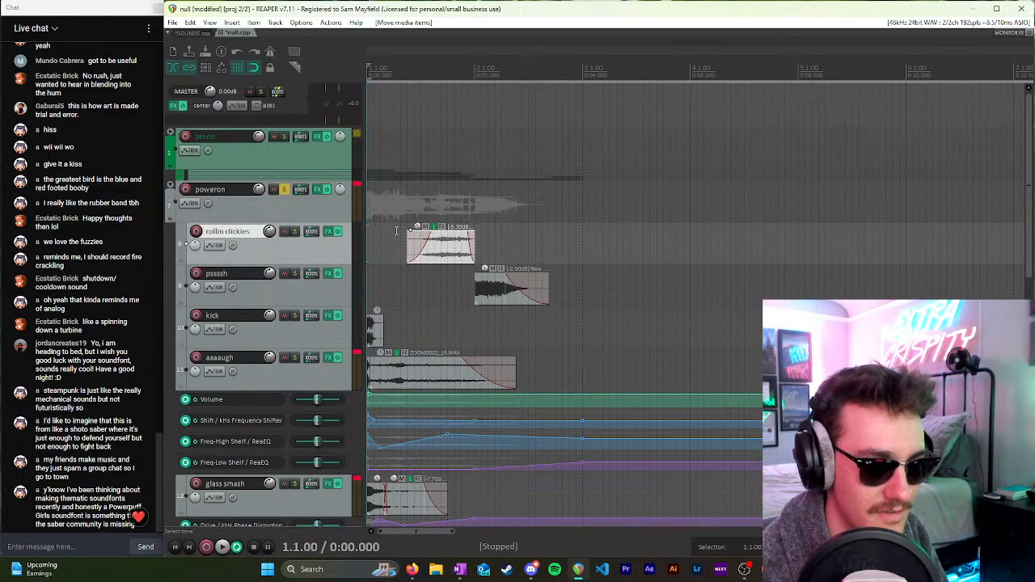
{"action": "key", "text": "space"}
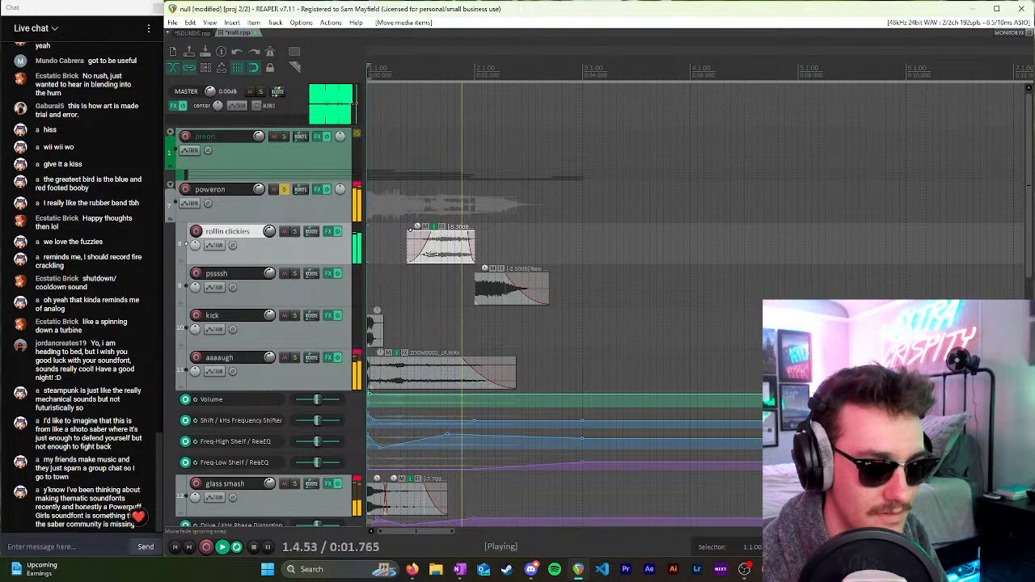
{"action": "key", "text": "space"}
Step: Reposition the rollin clickies clip to start at 1.3.00 and trim its end to 2.1.25
{"action": "left_click_drag", "start_coordinate": [433, 254], "coordinate": [483, 249]}
{"action": "left_click", "coordinate": [483, 251]}
{"action": "scroll", "coordinate": [486, 251], "scroll_direction": "up", "scroll_amount": 5}
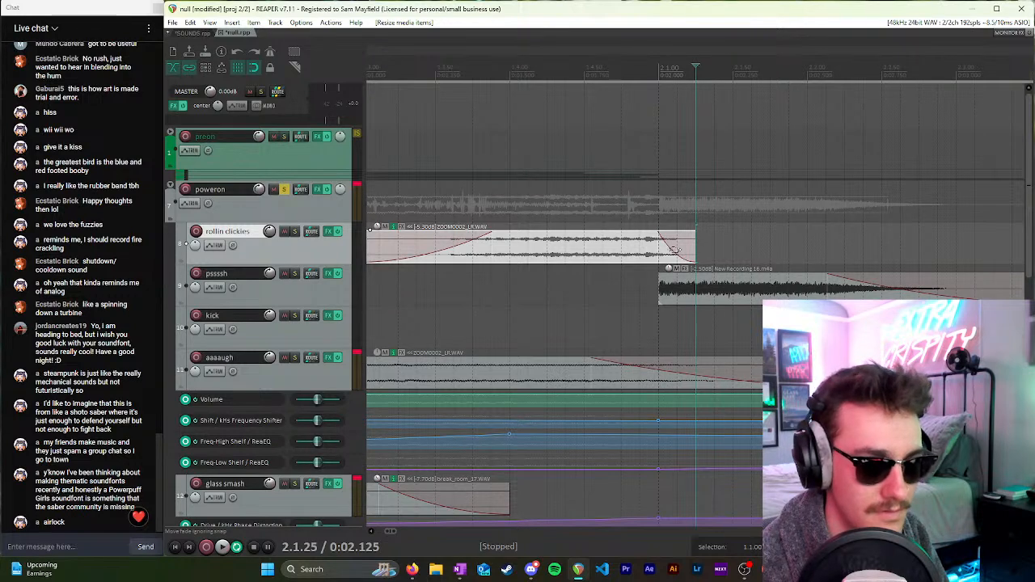
Step: Play from several points before bar 2 to audition how rollin clickies overlaps the start of pssssh
{"action": "left_click", "coordinate": [659, 212]}
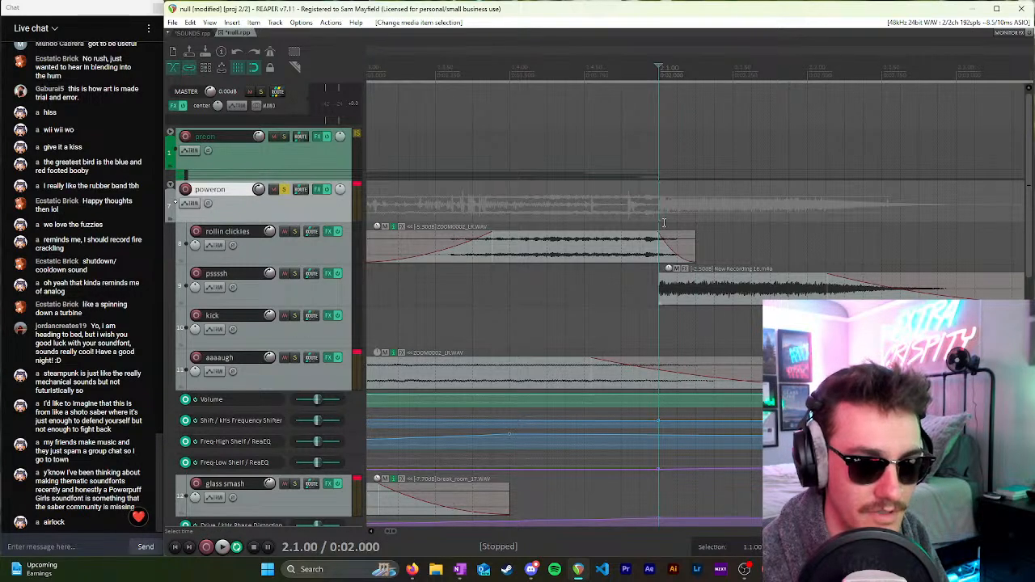
{"action": "key", "text": "space"}
{"action": "scroll", "coordinate": [538, 202], "scroll_direction": "down", "scroll_amount": 3}
{"action": "left_click", "coordinate": [526, 201]}
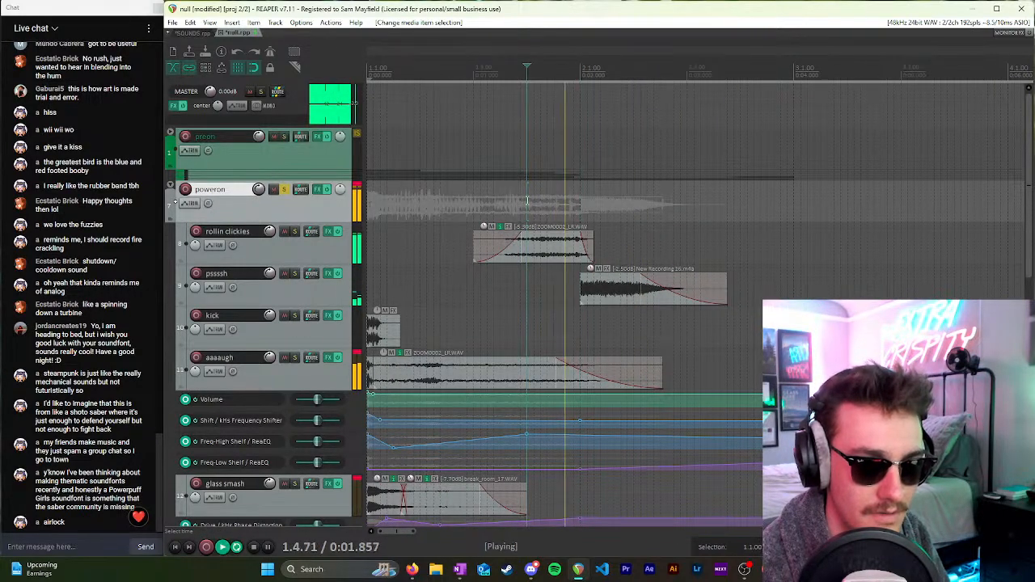
{"action": "left_click", "coordinate": [452, 216]}
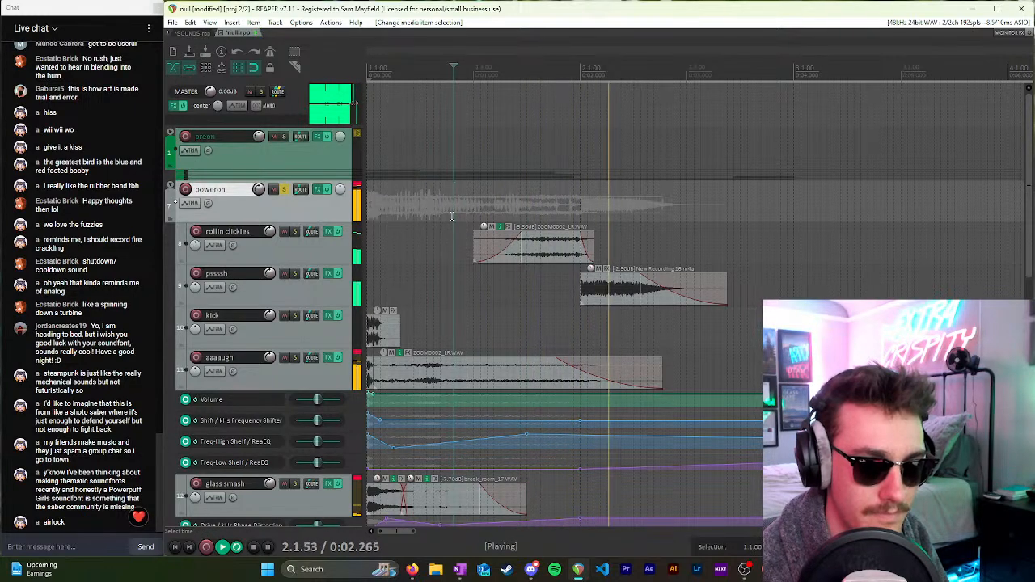
{"action": "key", "text": "space"}
{"action": "scroll", "coordinate": [504, 260], "scroll_direction": "down", "scroll_amount": 2}
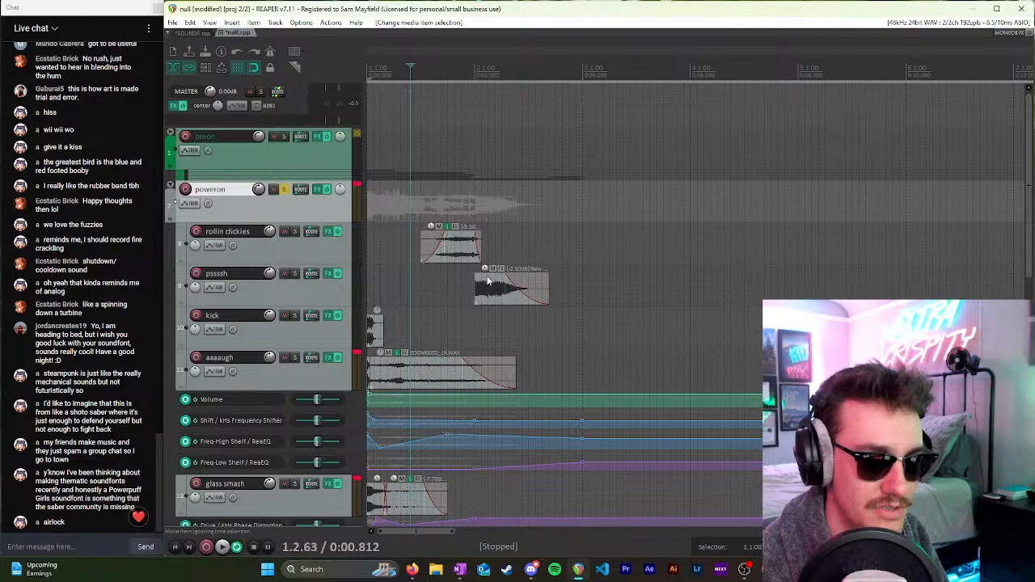
Step: Try starting the pssssh clip slightly before bar 2 in playback, and set its start back to 2.1.00
{"action": "scroll", "coordinate": [490, 281], "scroll_direction": "up", "scroll_amount": 4}
{"action": "left_click_drag", "start_coordinate": [793, 288], "coordinate": [778, 289]}
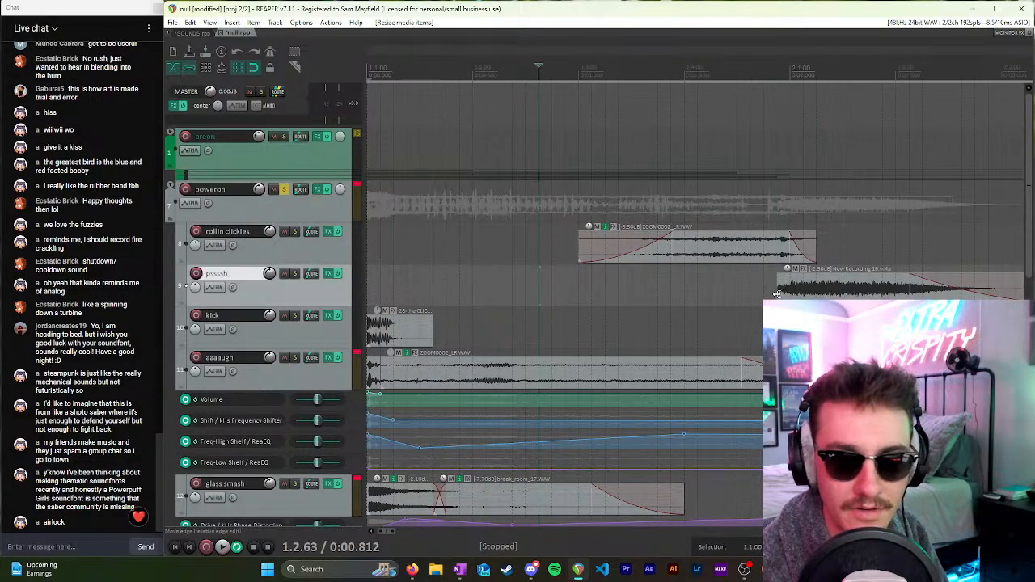
{"action": "key", "text": "space"}
{"action": "key", "text": "space"}
{"action": "left_click_drag", "start_coordinate": [778, 290], "coordinate": [790, 290]}
{"action": "left_click", "coordinate": [791, 290]}
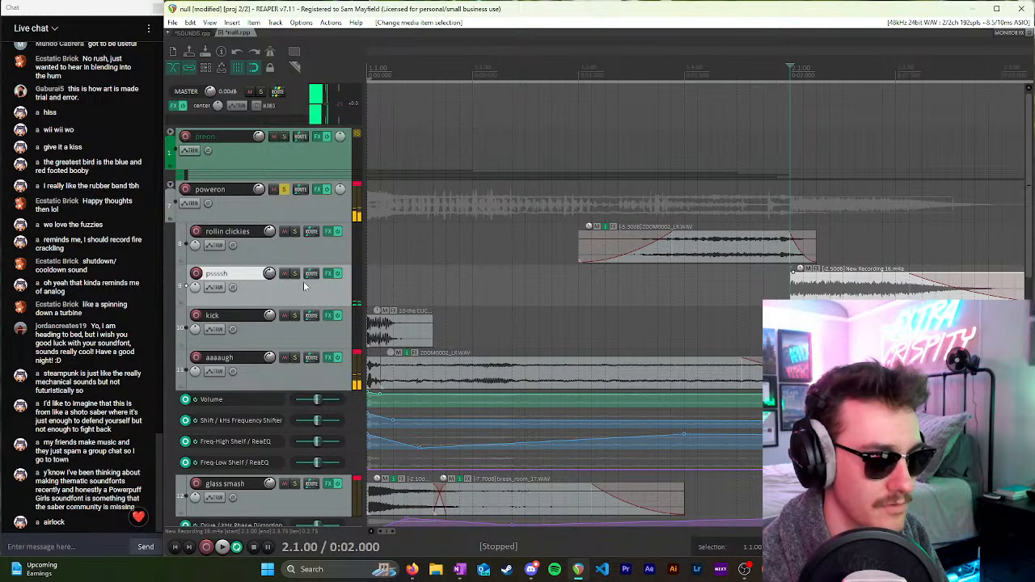
Step: Review the Spacer settings in the pssssh track's effects chain and close the window
{"action": "left_click", "coordinate": [317, 273]}
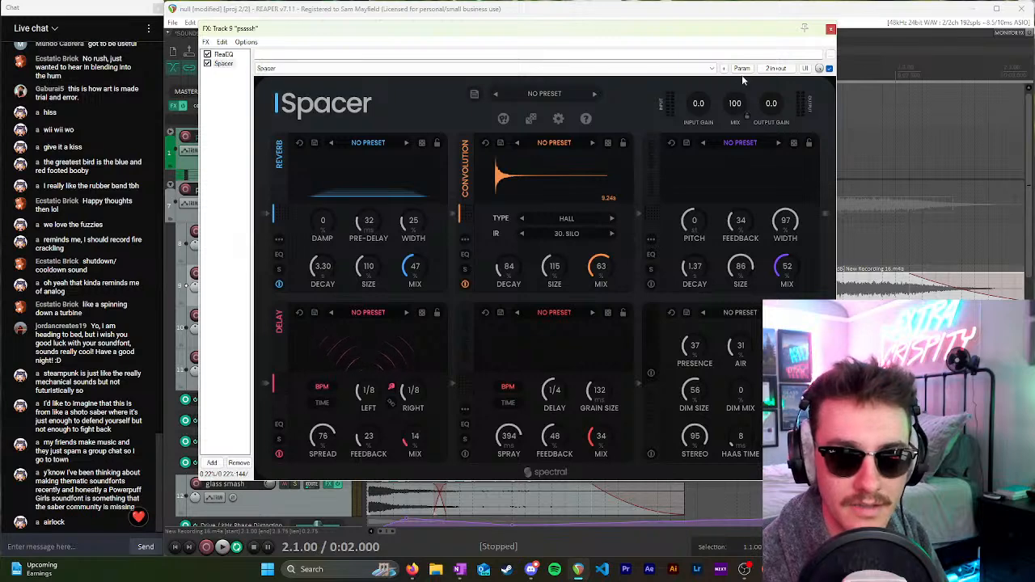
{"action": "left_click", "coordinate": [831, 30]}
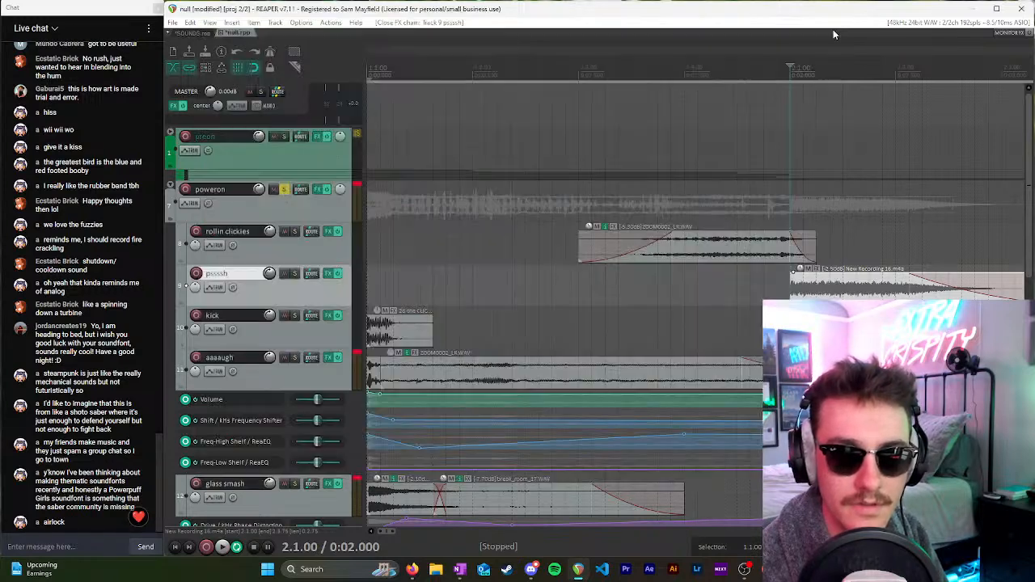
{"action": "left_click", "coordinate": [328, 276]}
{"action": "left_click", "coordinate": [831, 30]}
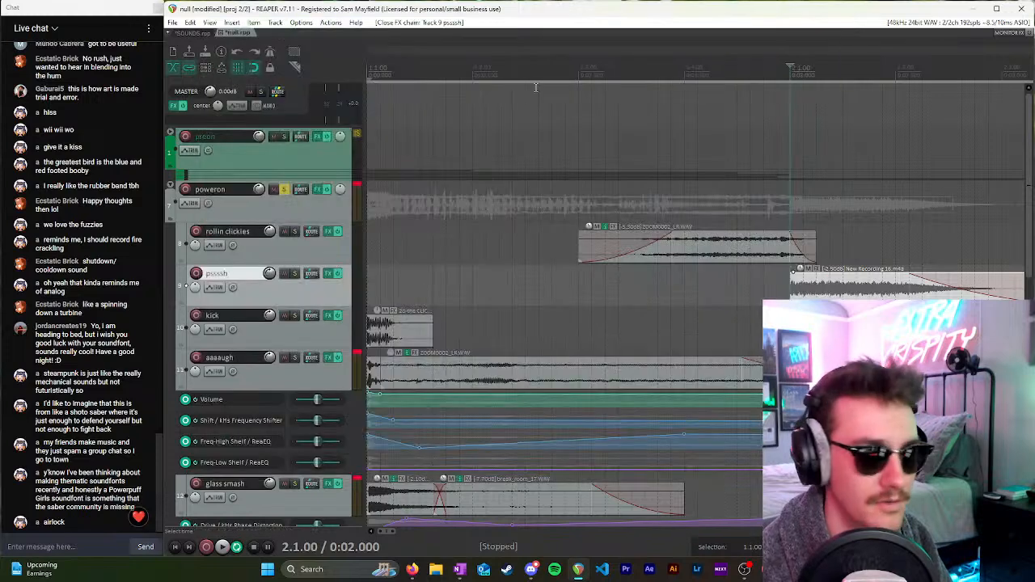
Step: Show the Spacer Global Dry/Wet envelope on the pssssh track and close the envelope list
{"action": "left_click", "coordinate": [214, 288]}
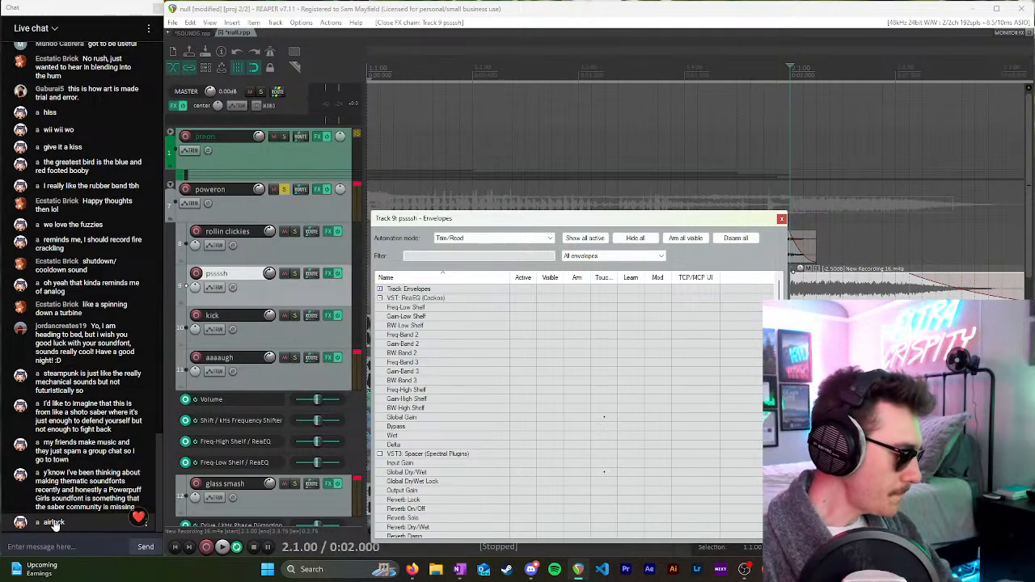
{"action": "left_click", "coordinate": [380, 298]}
{"action": "left_click", "coordinate": [379, 307]}
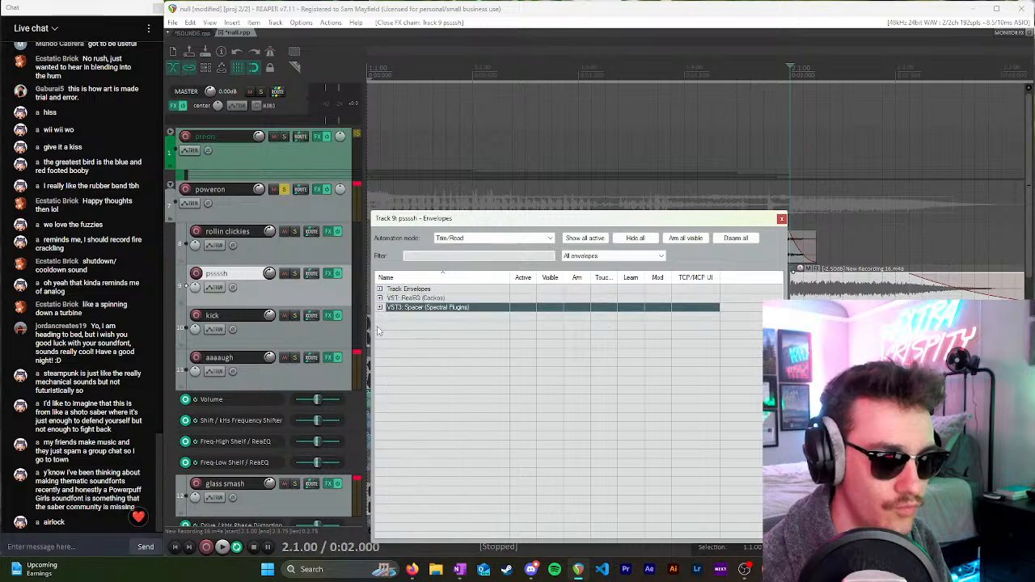
{"action": "left_click", "coordinate": [380, 307]}
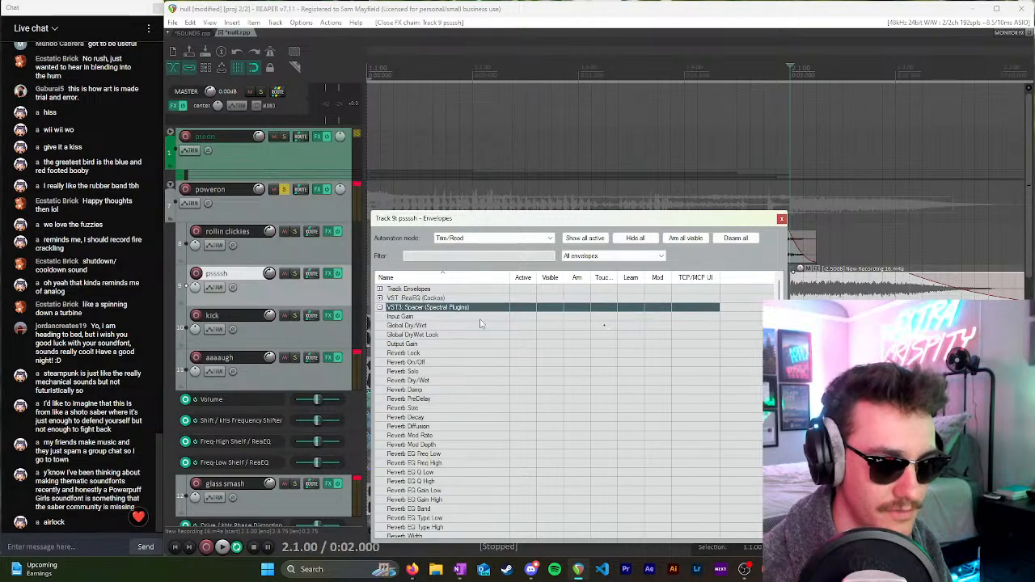
{"action": "left_click", "coordinate": [523, 326]}
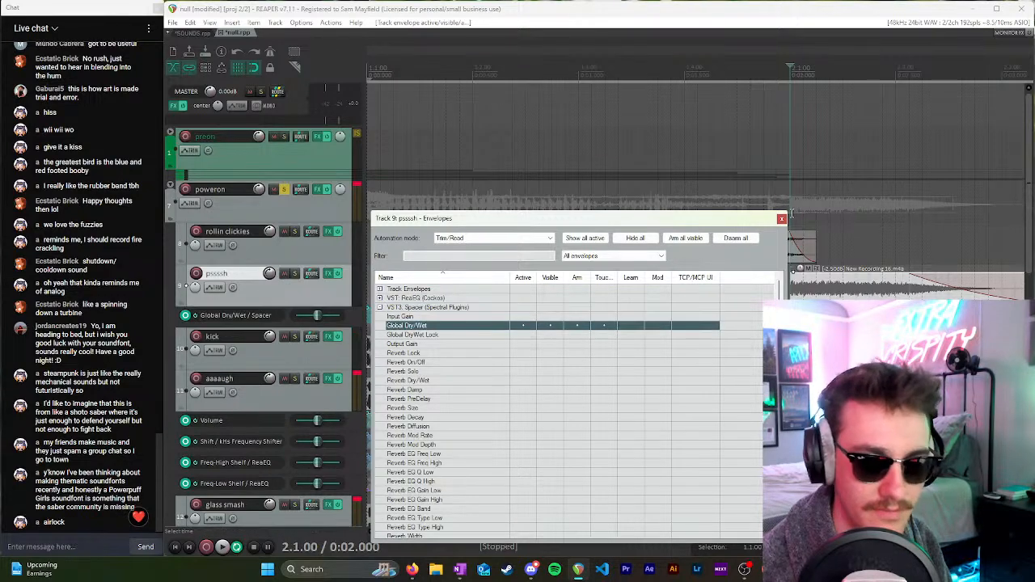
{"action": "left_click", "coordinate": [782, 218]}
Step: Lower the pssssh Global Dry/Wet envelope to fully dry, ramp it up to wet by about 2.1.63 just after the clip starts, and audition it
{"action": "scroll", "coordinate": [666, 317], "scroll_direction": "down", "scroll_amount": 2}
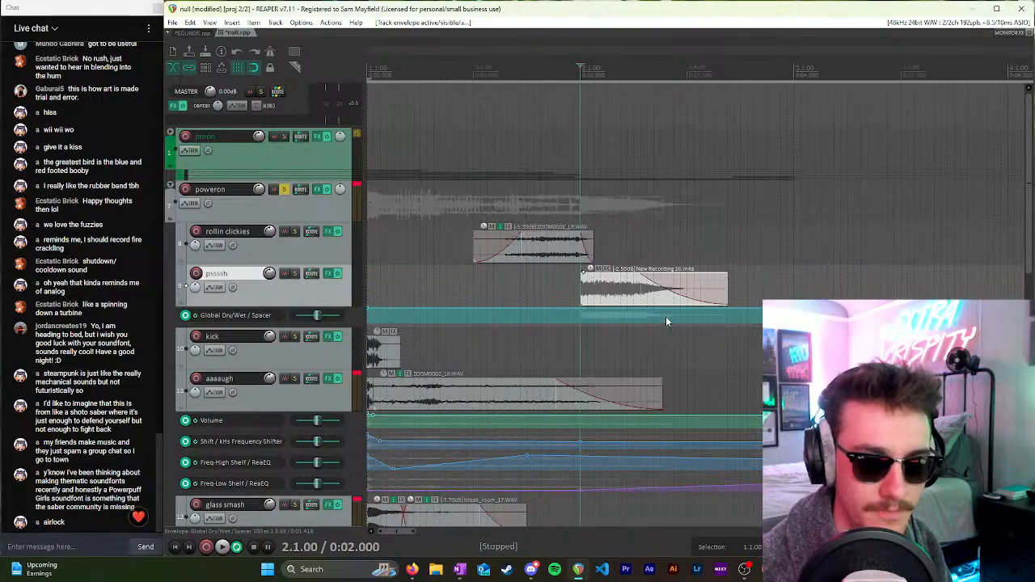
{"action": "left_click_drag", "start_coordinate": [579, 311], "coordinate": [572, 476]}
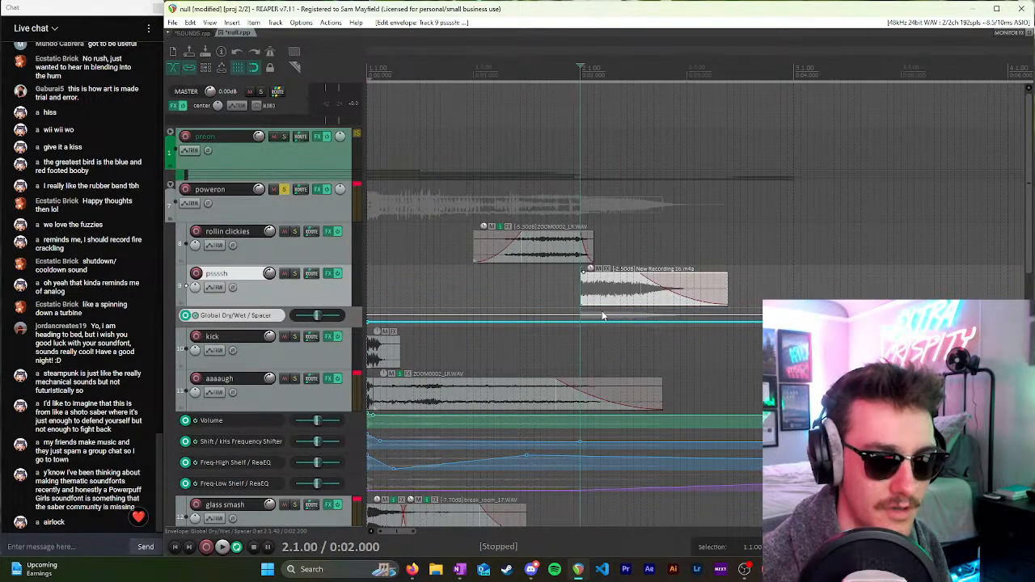
{"action": "left_click", "coordinate": [596, 322], "text": "shift"}
{"action": "left_click_drag", "start_coordinate": [607, 322], "coordinate": [617, 295]}
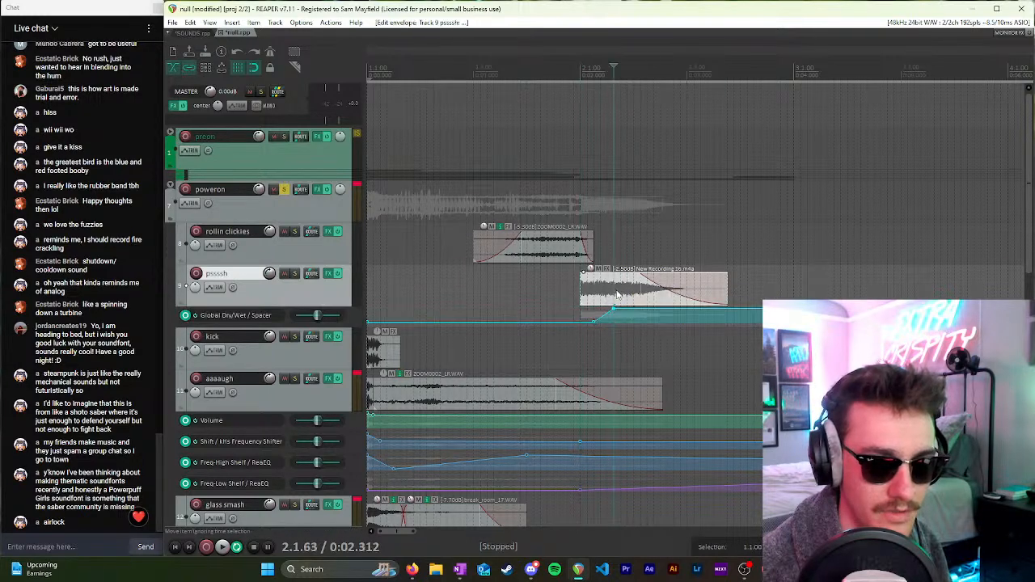
{"action": "left_click", "coordinate": [467, 293]}
{"action": "key", "text": "space"}
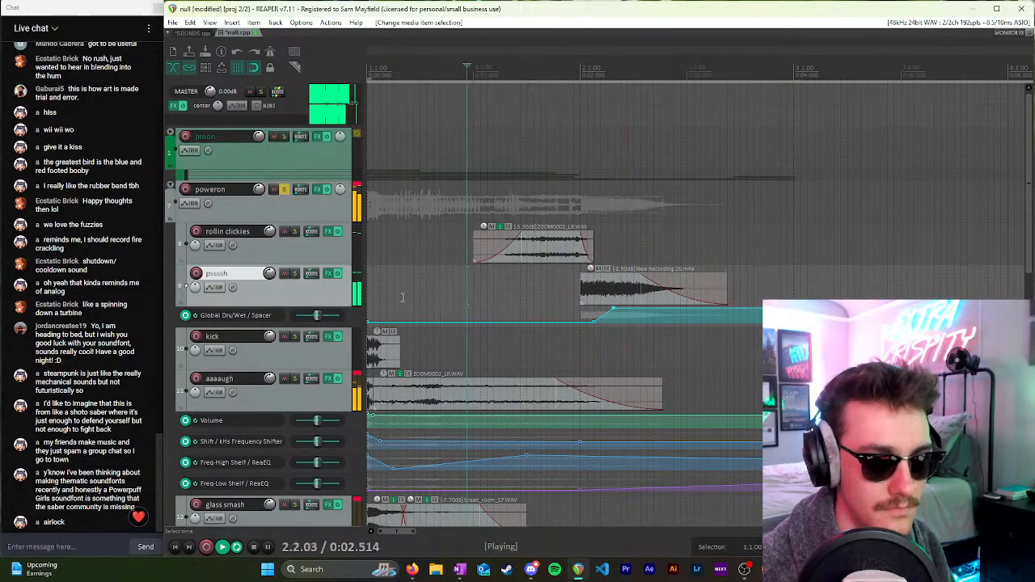
{"action": "key", "text": "space"}
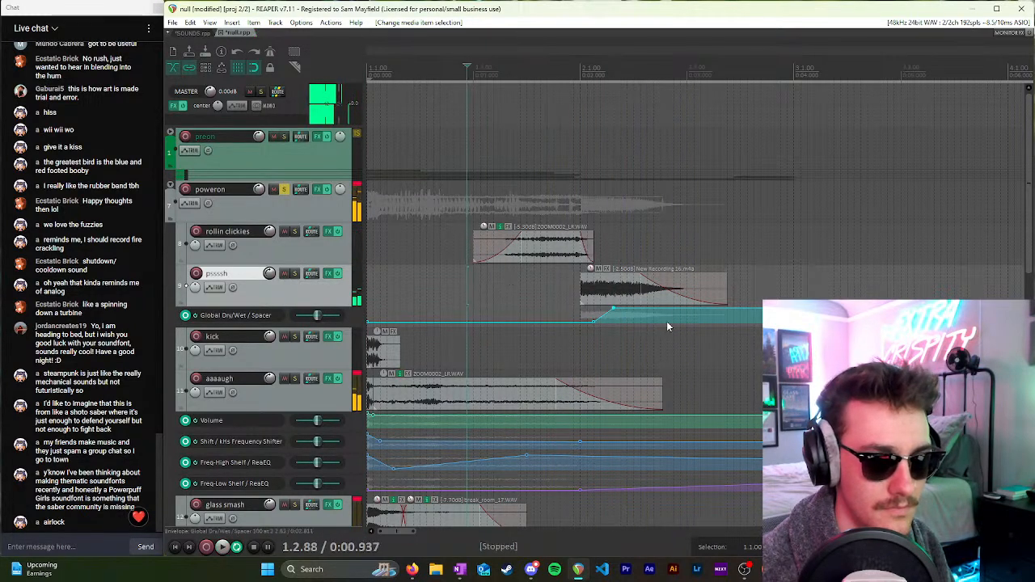
Step: Move the start of the Global Dry/Wet ramp to 2.1.00 and its wet point to about 2.1.25, and play the transition
{"action": "left_click", "coordinate": [596, 322]}
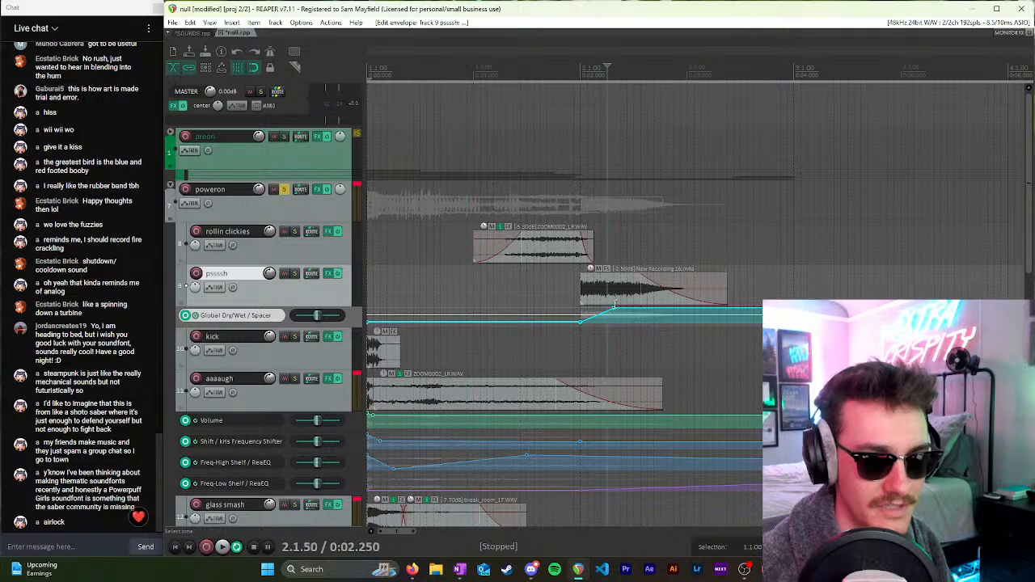
{"action": "left_click", "coordinate": [616, 311]}
{"action": "scroll", "coordinate": [660, 314], "scroll_direction": "up", "scroll_amount": 3}
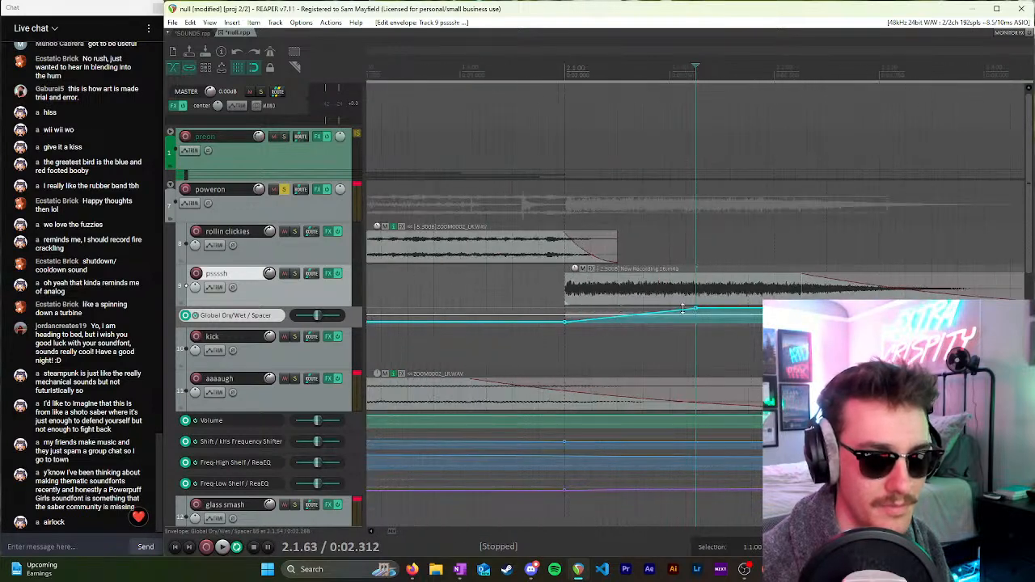
{"action": "left_click_drag", "start_coordinate": [695, 311], "coordinate": [617, 309]}
{"action": "left_click", "coordinate": [485, 292]}
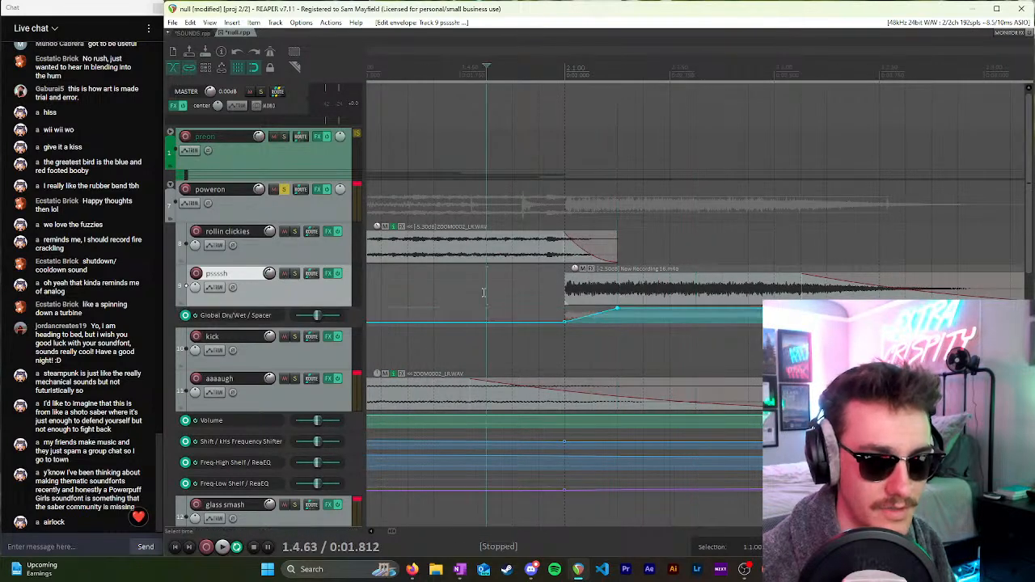
{"action": "key", "text": "space"}
{"action": "scroll", "coordinate": [483, 293], "scroll_direction": "down", "scroll_amount": 5}
{"action": "key", "text": "space"}
Step: Try moving the wet point of the pssssh Global Dry/Wet envelope slightly later and replay the transition
{"action": "mouse_move", "coordinate": [530, 307]}
{"action": "left_mouse_down"}
{"action": "mouse_move", "coordinate": [564, 305]}
{"action": "mouse_move", "coordinate": [537, 306]}
{"action": "left_mouse_up"}
{"action": "key", "text": "space"}
{"action": "key", "text": "space"}
{"action": "key", "text": "space"}
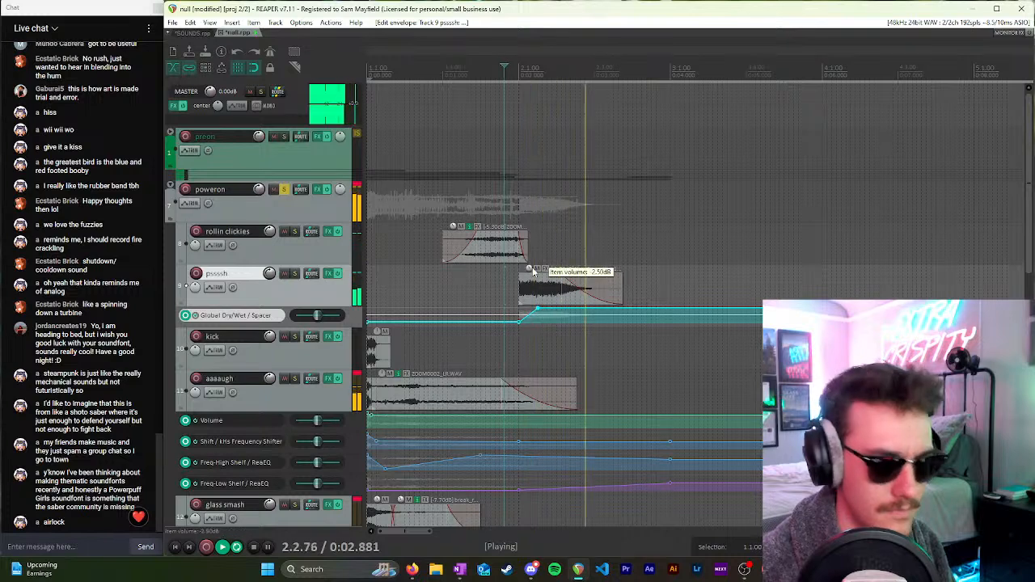
{"action": "key", "text": "space"}
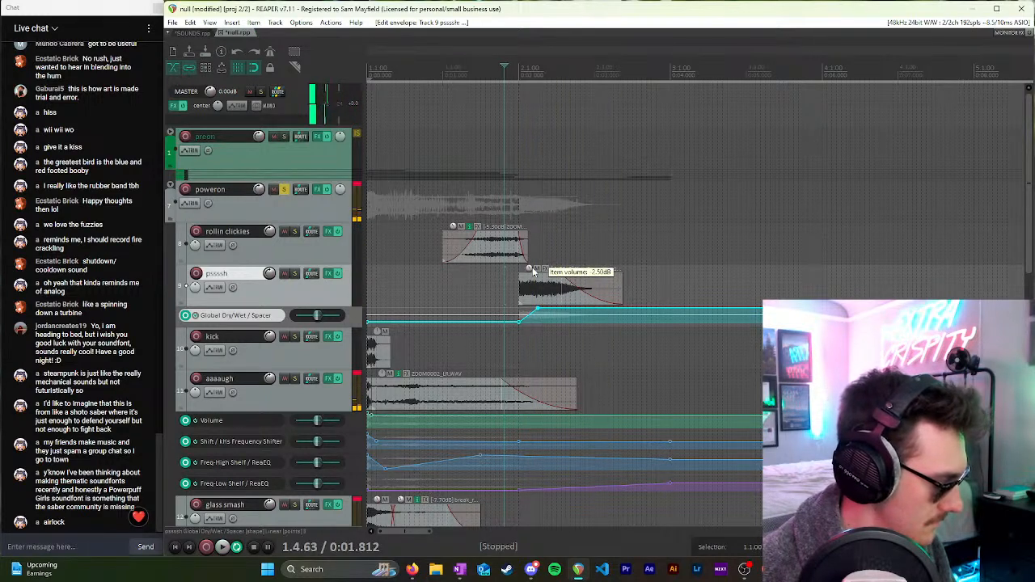
Step: Lower the pssssh clip's volume to -7.90 dB and play the sound from 1.1.75
{"action": "left_click_drag", "start_coordinate": [530, 275], "coordinate": [531, 288]}
{"action": "key", "text": "space"}
{"action": "left_click", "coordinate": [396, 266]}
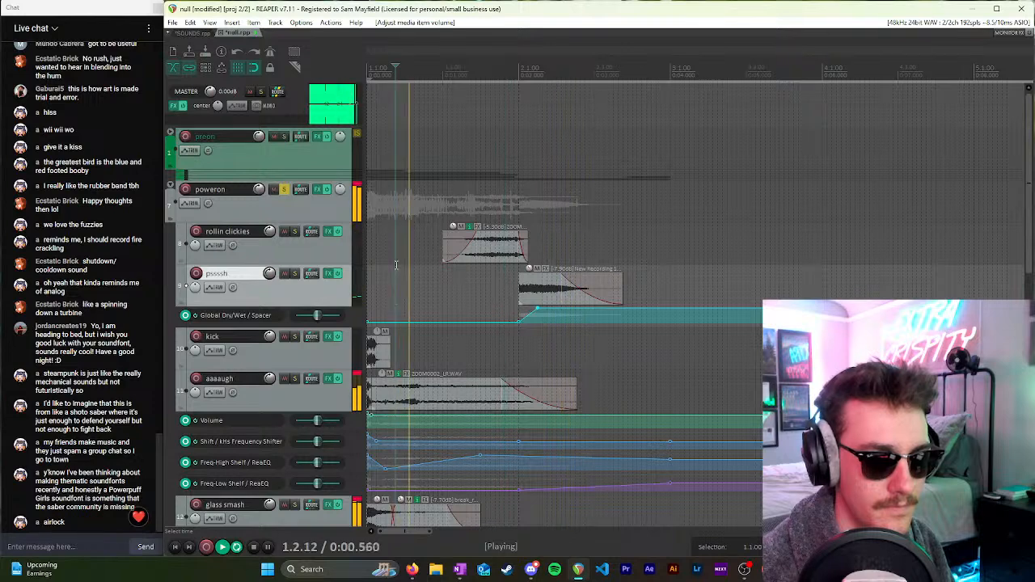
{"action": "key", "text": "space"}
Step: Move the wet point of the pssssh Global Dry/Wet envelope to about 2.2.13 and play the sound again
{"action": "left_click_drag", "start_coordinate": [537, 309], "coordinate": [559, 309]}
{"action": "key", "text": "space"}
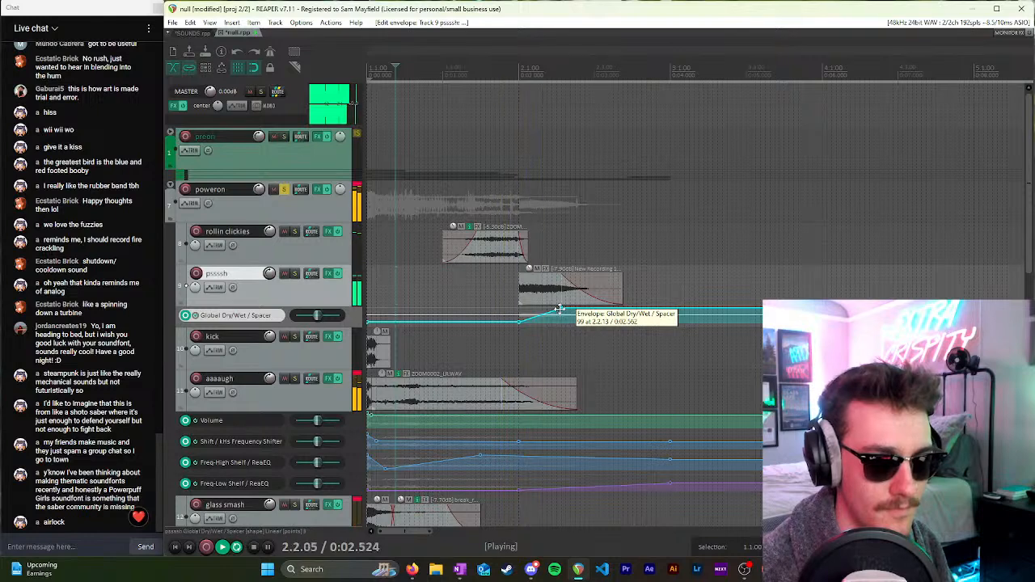
{"action": "key", "text": "space"}
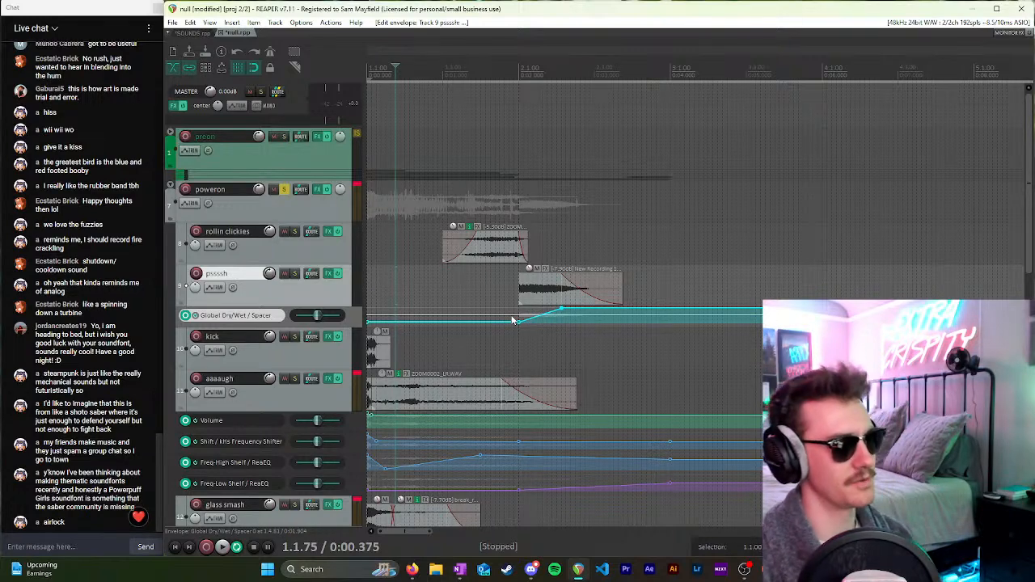
{"action": "key", "text": "space"}
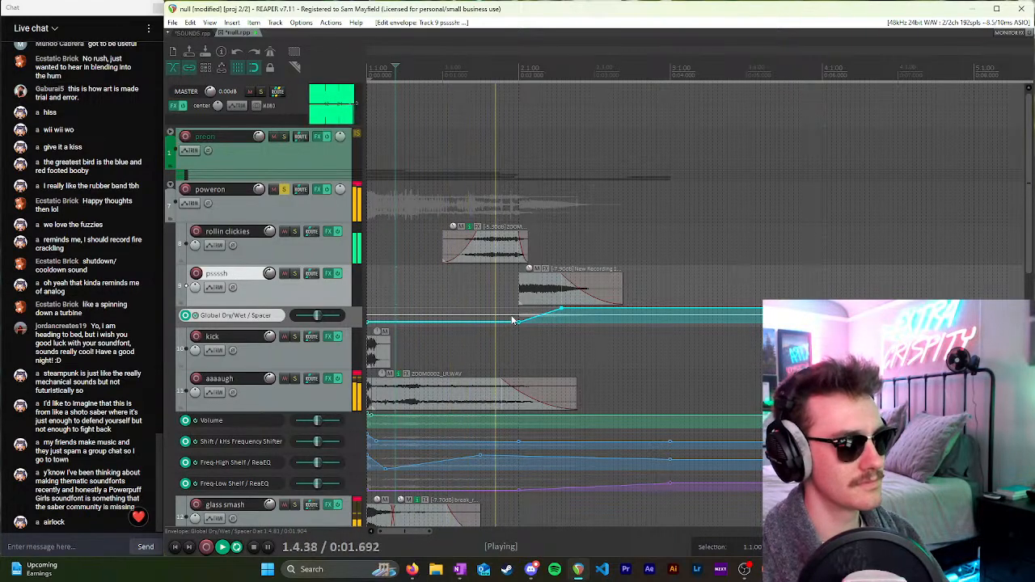
Step: Reset the rollin clickies clip's volume to its default and audition it in the mix
{"action": "double_click", "coordinate": [461, 230]}
{"action": "key", "text": "space"}
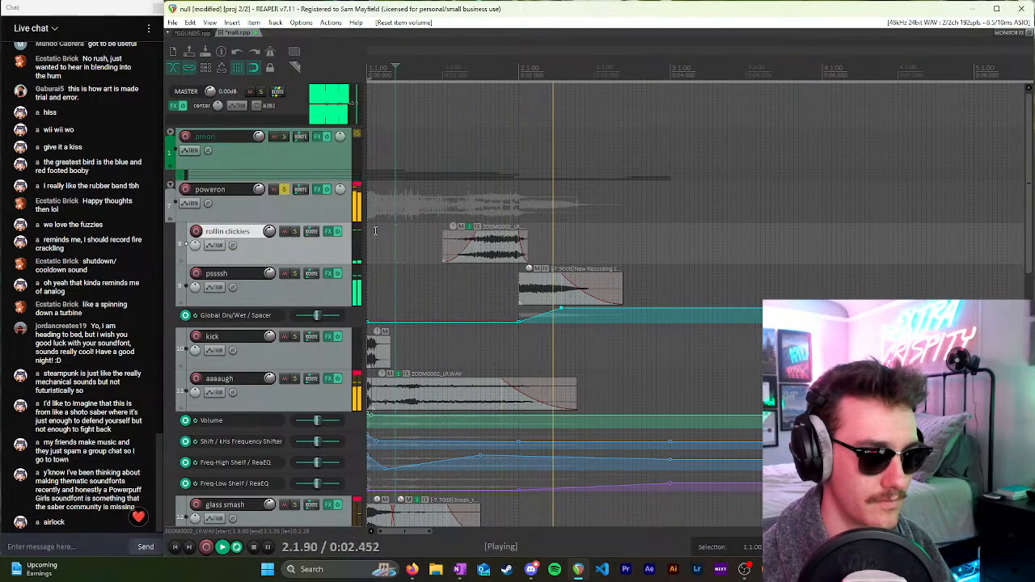
{"action": "key", "text": "space"}
Step: Lengthen the rollin clickies clip's fade-in to about bar 2, audition it, and change the fade shape to linear
{"action": "left_click_drag", "start_coordinate": [470, 241], "coordinate": [505, 254]}
{"action": "key", "text": "space"}
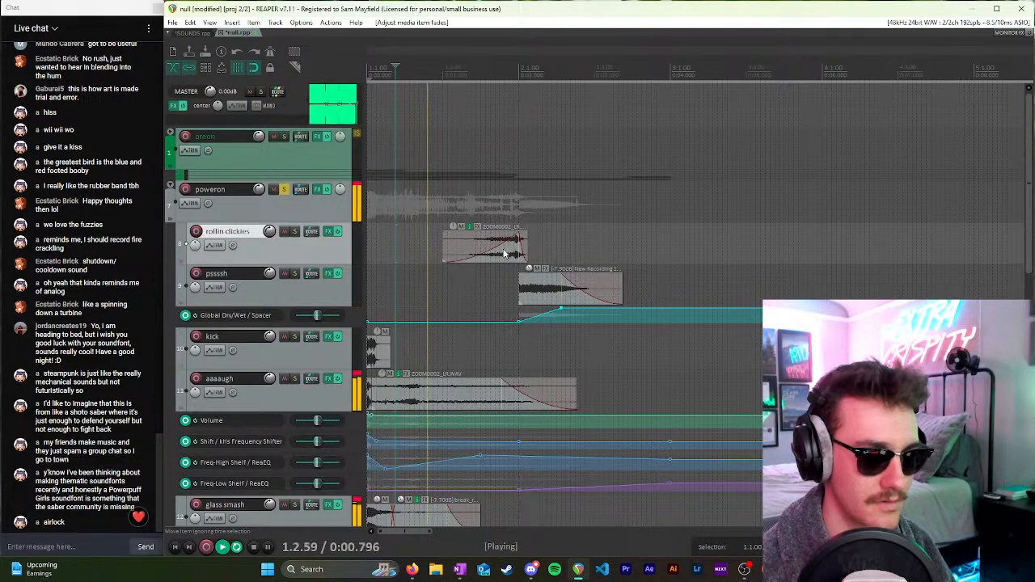
{"action": "key", "text": "space"}
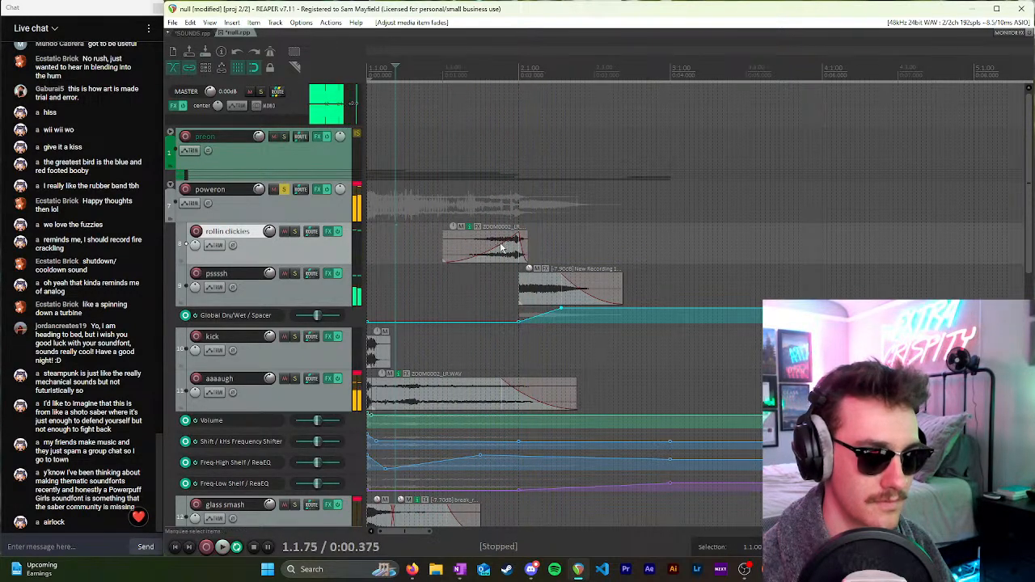
{"action": "right_click", "coordinate": [512, 255]}
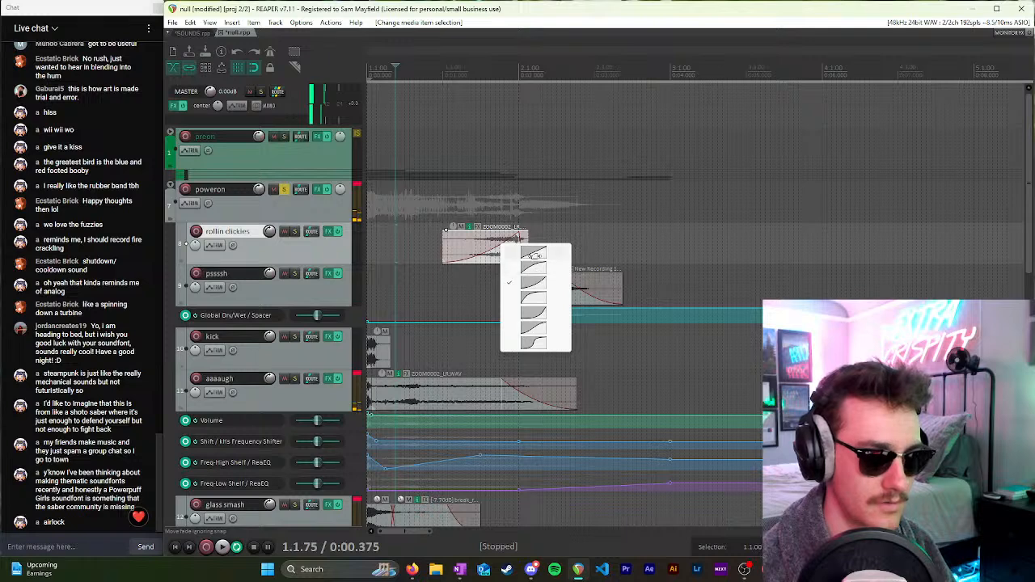
{"action": "left_click", "coordinate": [534, 255]}
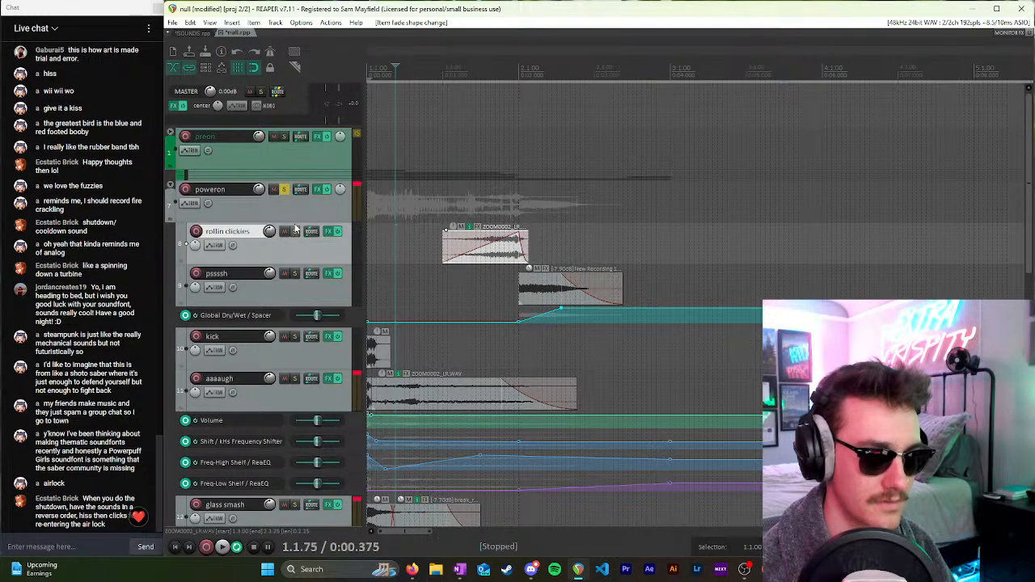
Step: Solo the rollin clickies and pssssh tracks and play them together to check the transition
{"action": "left_click", "coordinate": [295, 231]}
{"action": "left_click", "coordinate": [295, 274]}
{"action": "key", "text": "space"}
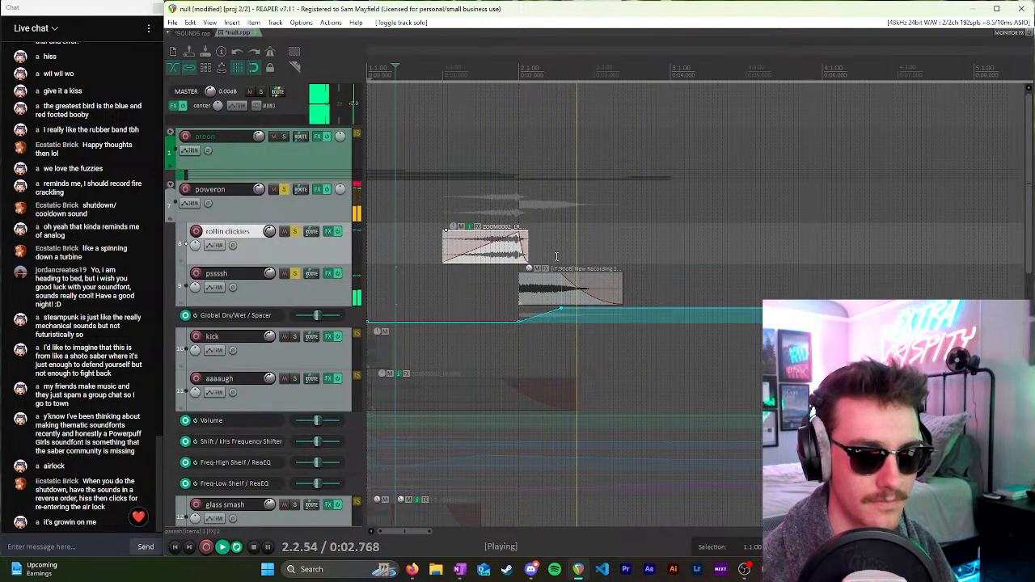
{"action": "key", "text": "space"}
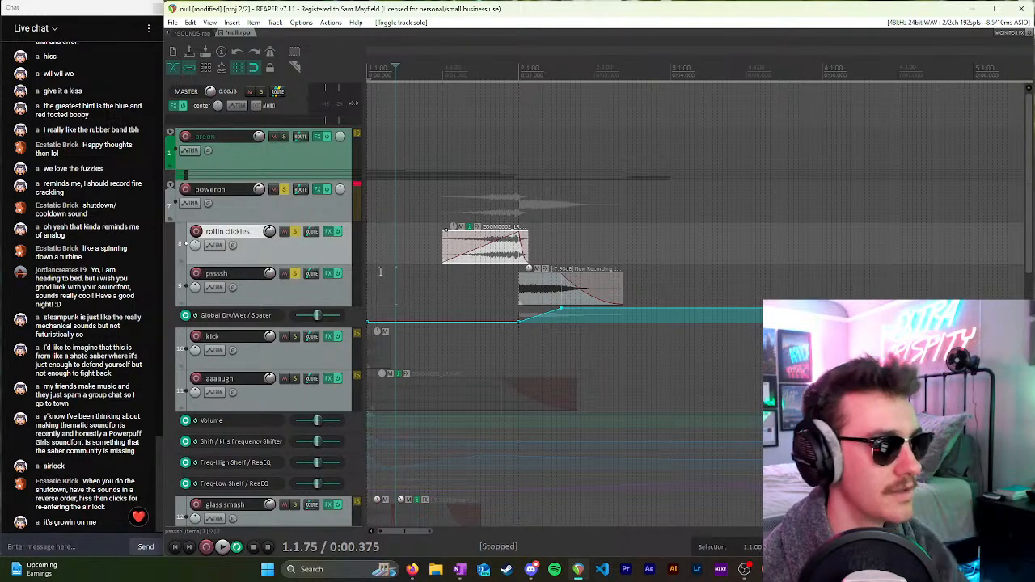
{"action": "key", "text": "space"}
{"action": "key", "text": "space"}
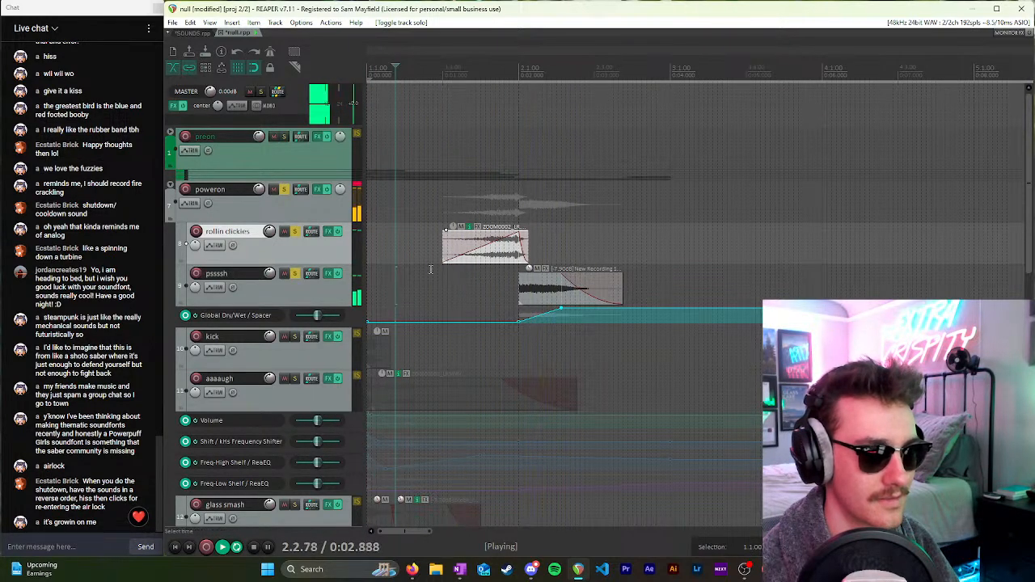
{"action": "key", "text": "space"}
Step: Turn off solo on pssssh and rollin clickies and listen to the full poweron mix
{"action": "left_click", "coordinate": [296, 274]}
{"action": "left_click", "coordinate": [295, 233]}
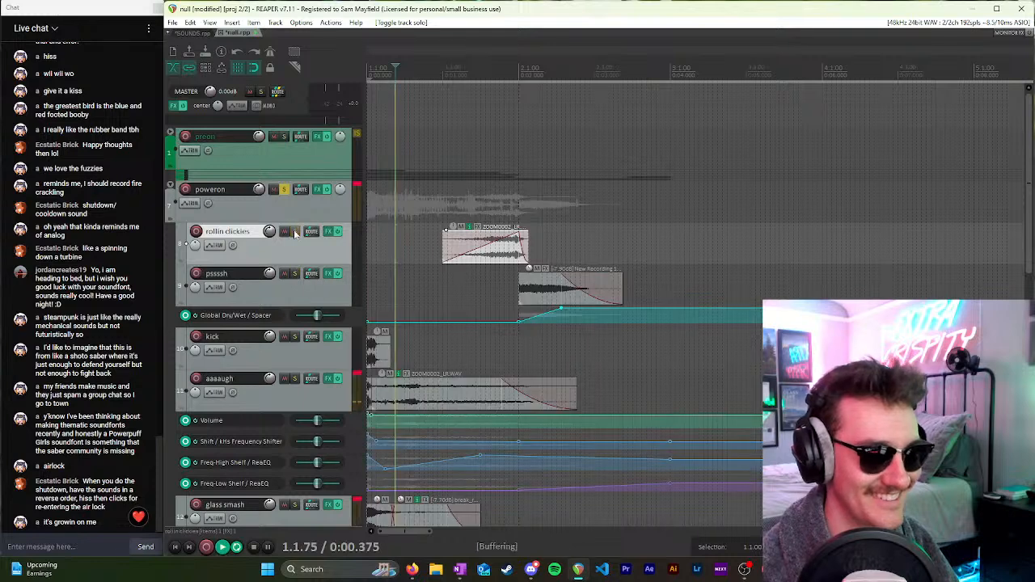
{"action": "key", "text": "space"}
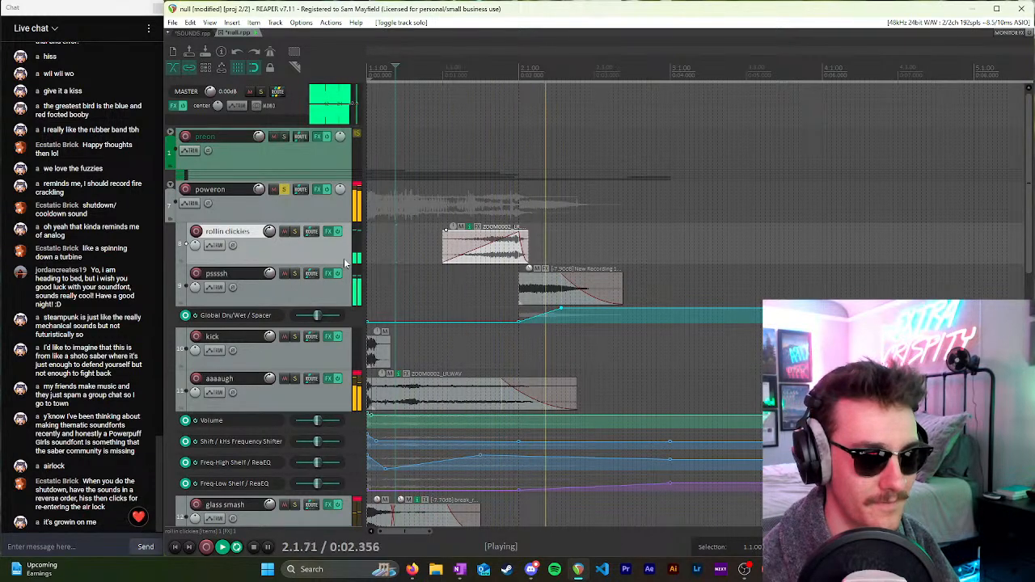
Step: Inspect the ReaEQ settings in the rubber band track's effects chain
{"action": "scroll", "coordinate": [296, 274], "scroll_direction": "down", "scroll_amount": 10}
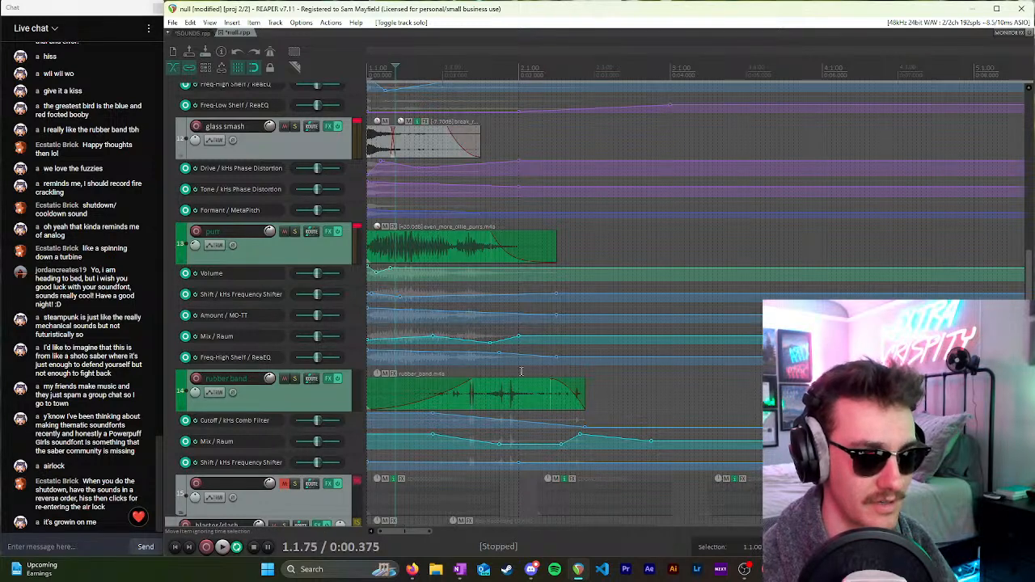
{"action": "scroll", "coordinate": [310, 322], "scroll_direction": "down", "scroll_amount": 5}
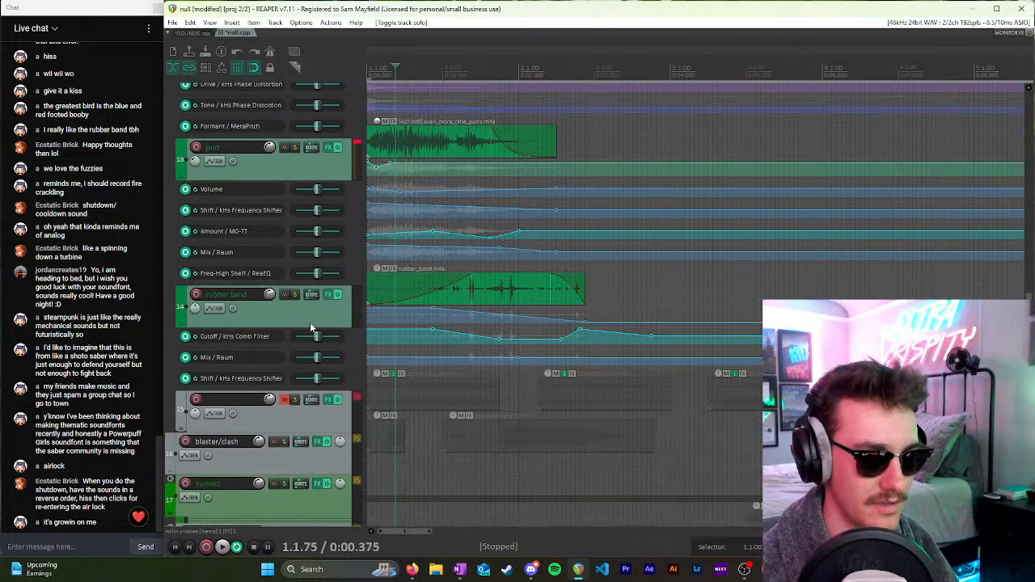
{"action": "left_click", "coordinate": [323, 282]}
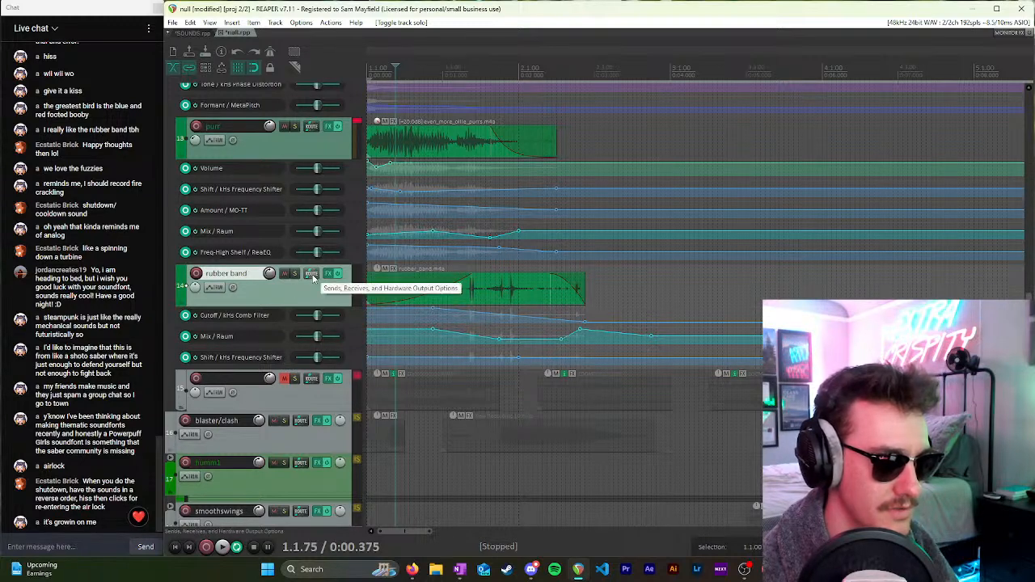
{"action": "left_click", "coordinate": [328, 274]}
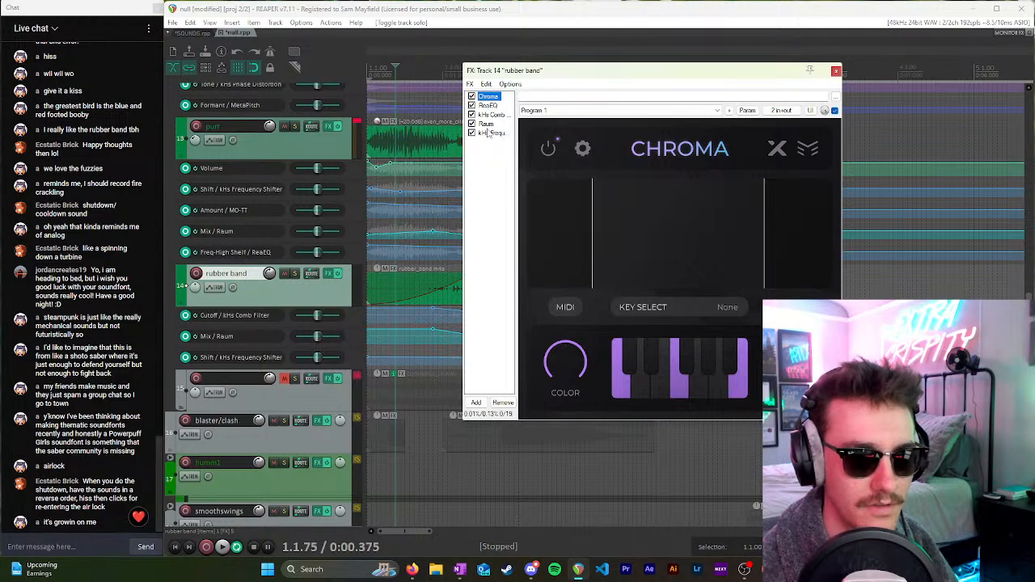
{"action": "left_click", "coordinate": [487, 106]}
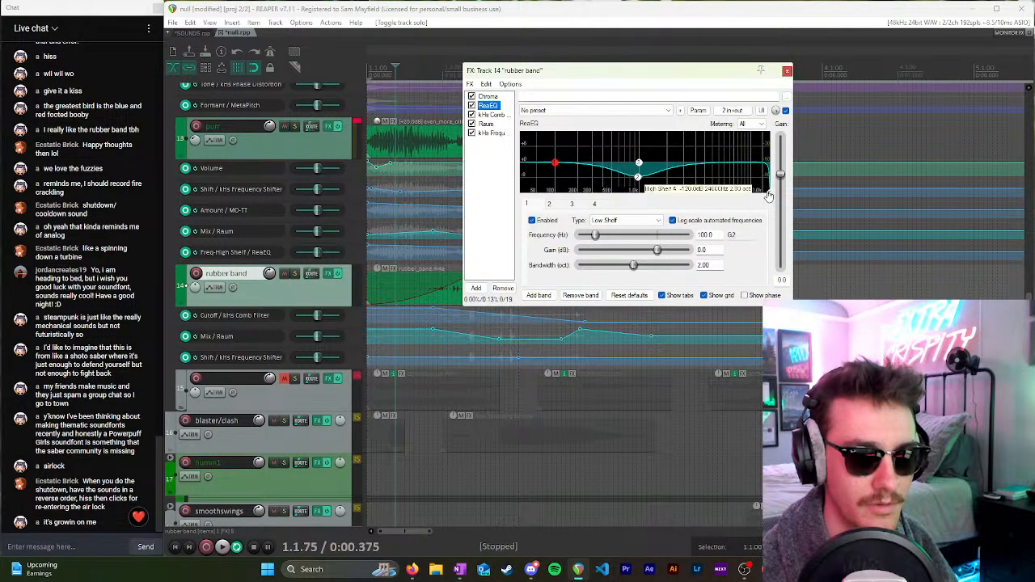
{"action": "left_click", "coordinate": [786, 71]}
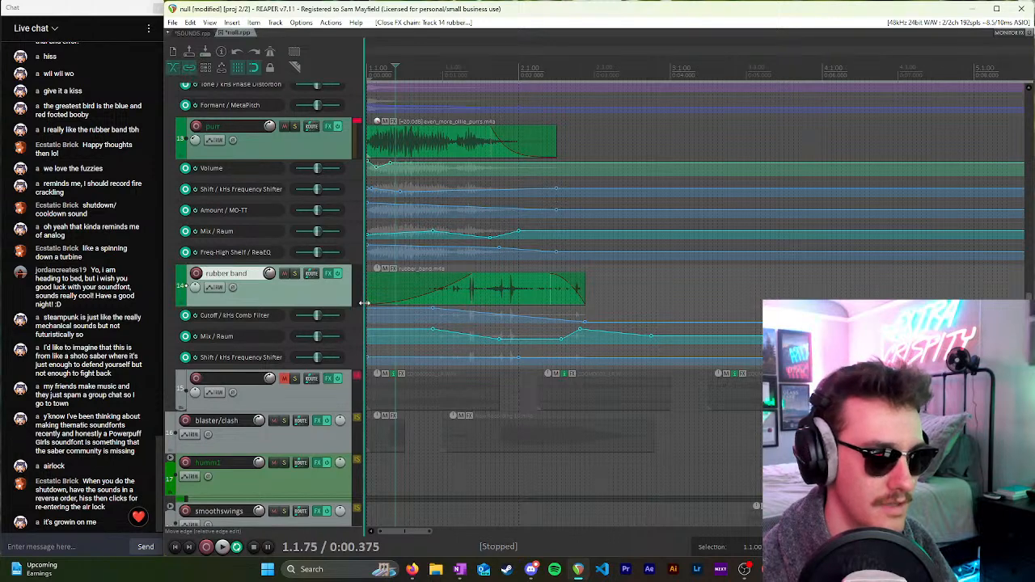
Step: Add an automation envelope for ReaEQ's Freq-High Shelf parameter to the rubber band track
{"action": "left_click", "coordinate": [217, 288]}
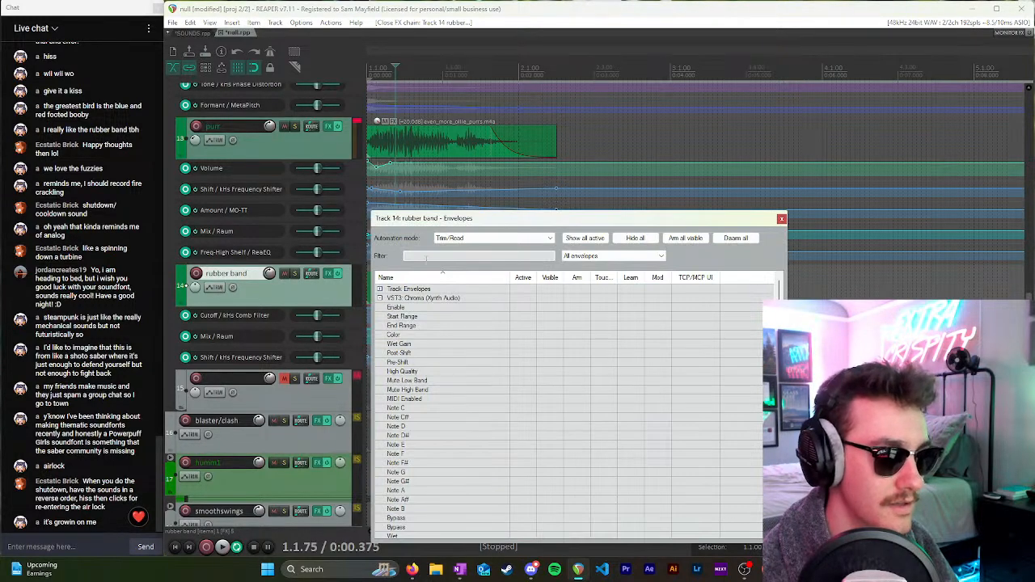
{"action": "left_click", "coordinate": [380, 299]}
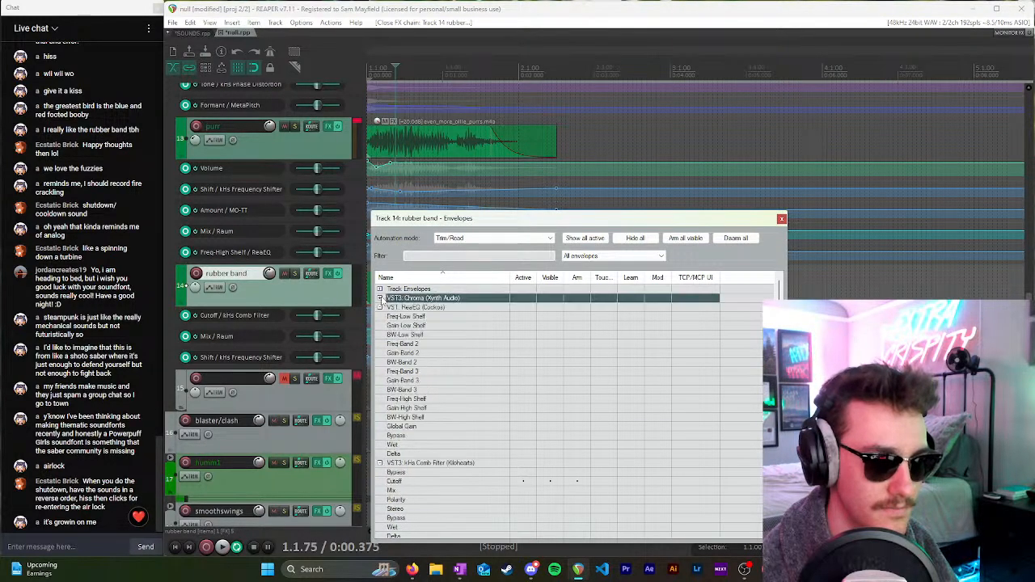
{"action": "left_click", "coordinate": [385, 308]}
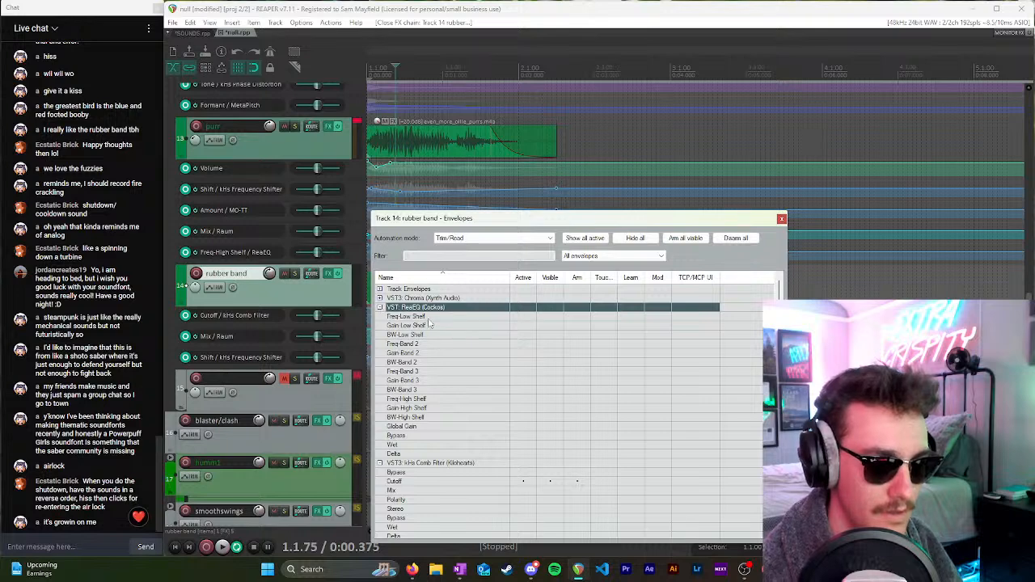
{"action": "left_click", "coordinate": [523, 400]}
{"action": "left_click", "coordinate": [782, 218]}
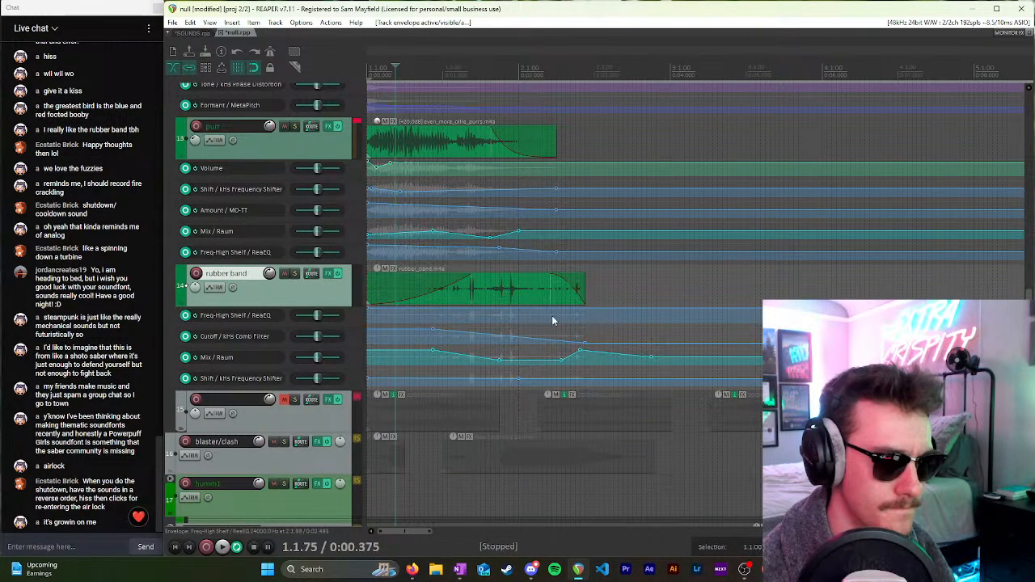
Step: Add points to the rubber band's Freq-High Shelf envelope so it declines from about 1.4.25 to the clip's end
{"action": "left_click", "coordinate": [490, 308]}
{"action": "scroll", "coordinate": [248, 300], "scroll_direction": "up", "scroll_amount": 8}
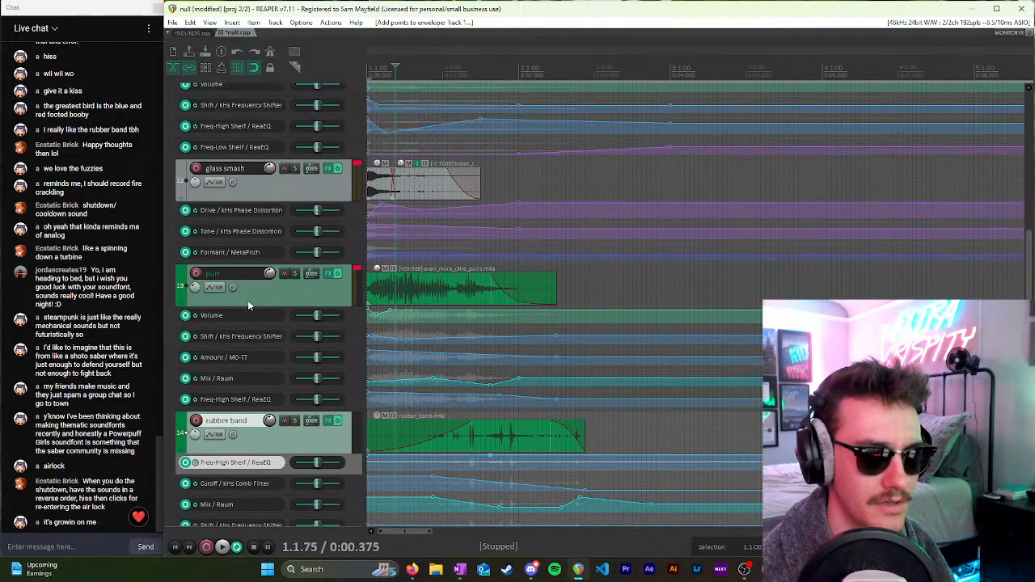
{"action": "scroll", "coordinate": [247, 300], "scroll_direction": "up", "scroll_amount": 1}
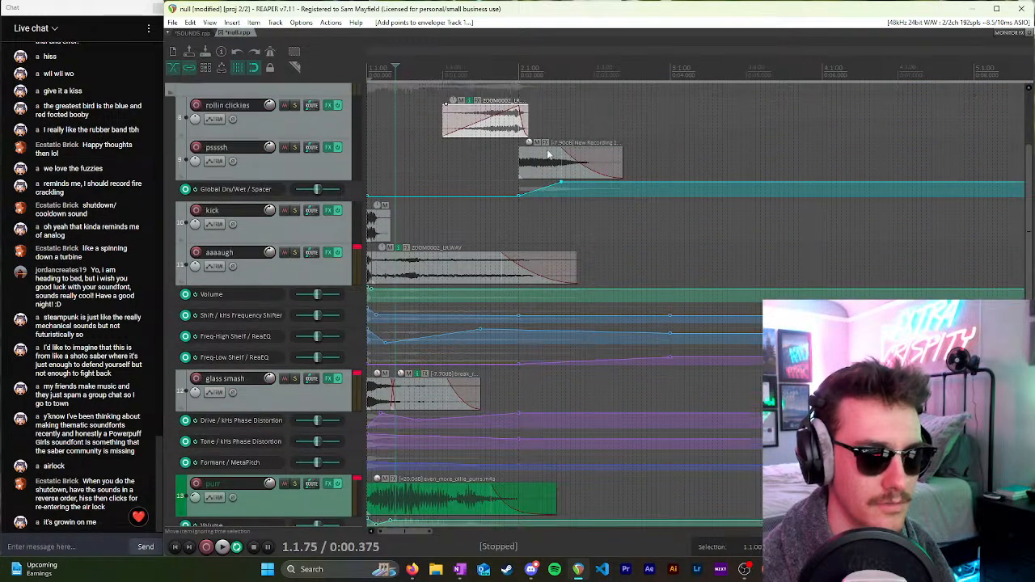
{"action": "left_click", "coordinate": [490, 73]}
{"action": "scroll", "coordinate": [257, 170], "scroll_direction": "down", "scroll_amount": 6}
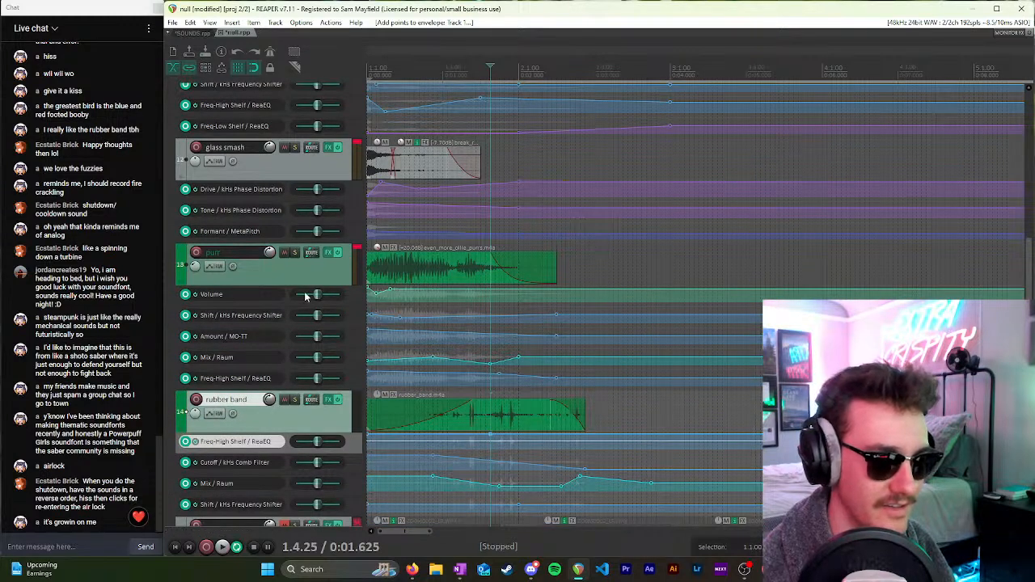
{"action": "scroll", "coordinate": [306, 297], "scroll_direction": "down", "scroll_amount": 2}
{"action": "scroll", "coordinate": [577, 364], "scroll_direction": "up", "scroll_amount": 3}
{"action": "scroll", "coordinate": [577, 370], "scroll_direction": "down", "scroll_amount": 2}
{"action": "double_click", "coordinate": [672, 379]}
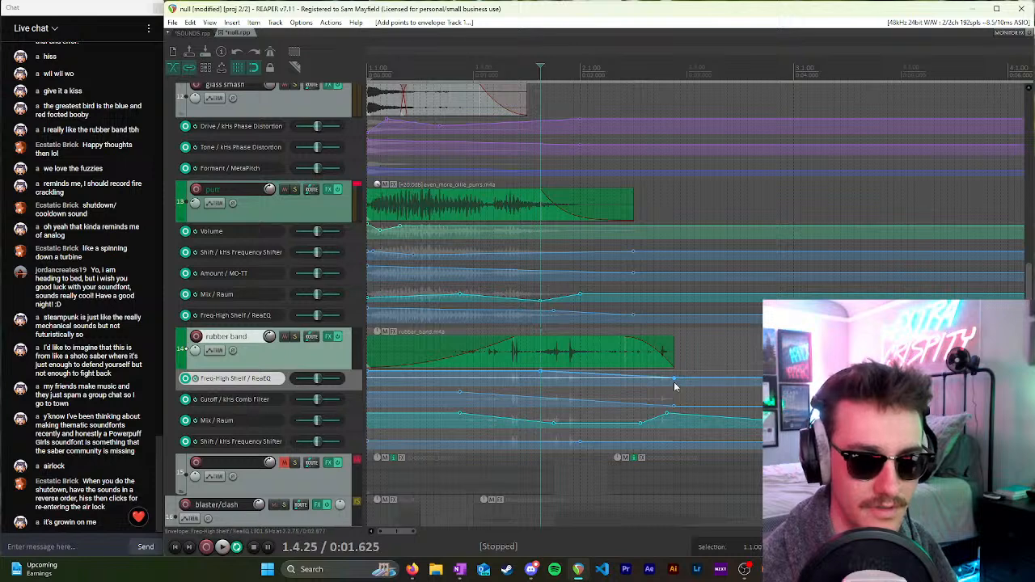
Step: Audition the poweron mix with the rubber band's high-shelf automation, replaying it from near the start
{"action": "key", "text": "space"}
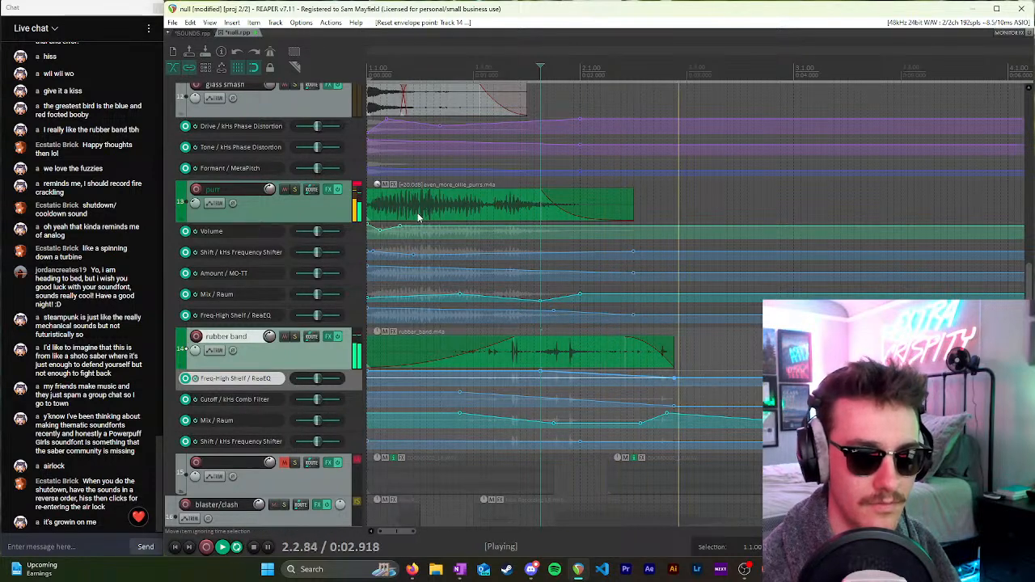
{"action": "left_click", "coordinate": [374, 72]}
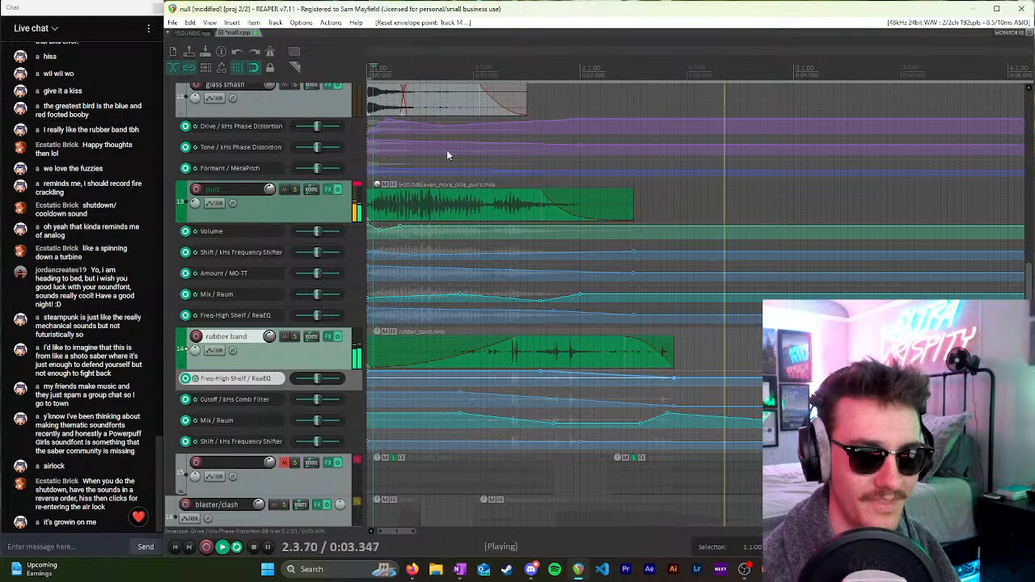
{"action": "key", "text": "space"}
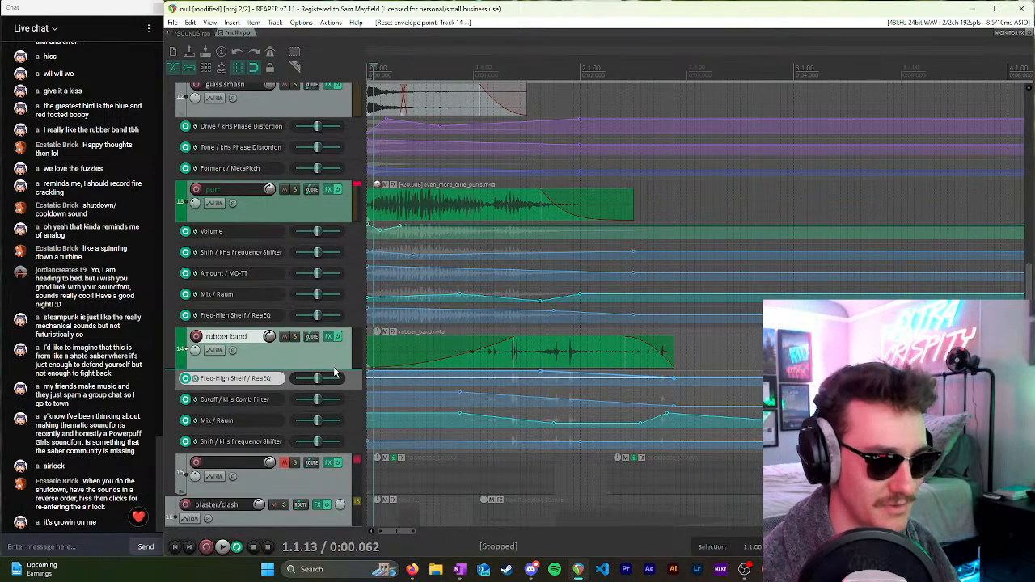
{"action": "scroll", "coordinate": [333, 361], "scroll_direction": "up", "scroll_amount": 4}
{"action": "scroll", "coordinate": [334, 361], "scroll_direction": "up", "scroll_amount": 1}
{"action": "scroll", "coordinate": [418, 296], "scroll_direction": "down", "scroll_amount": 5}
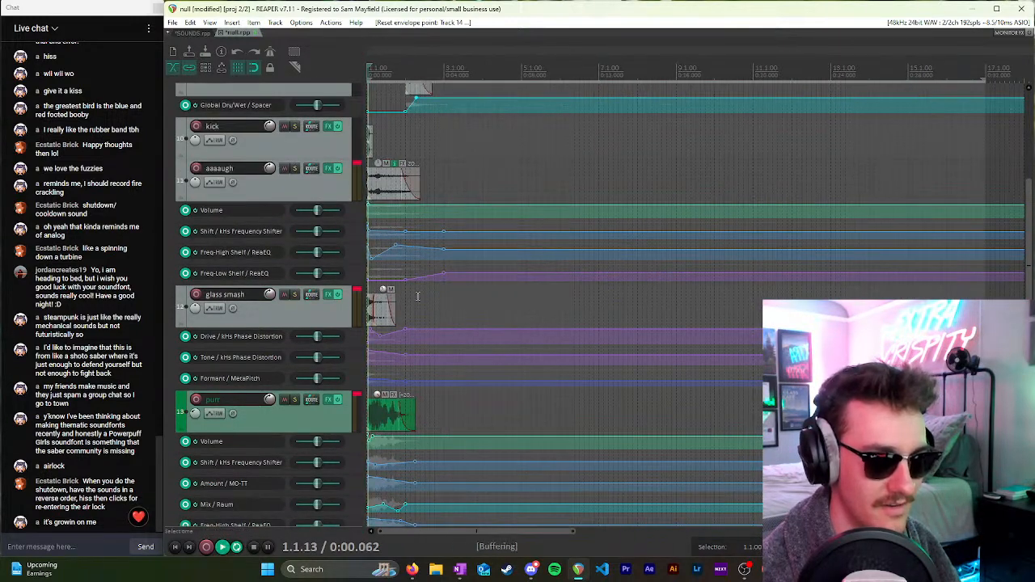
{"action": "key", "text": "space"}
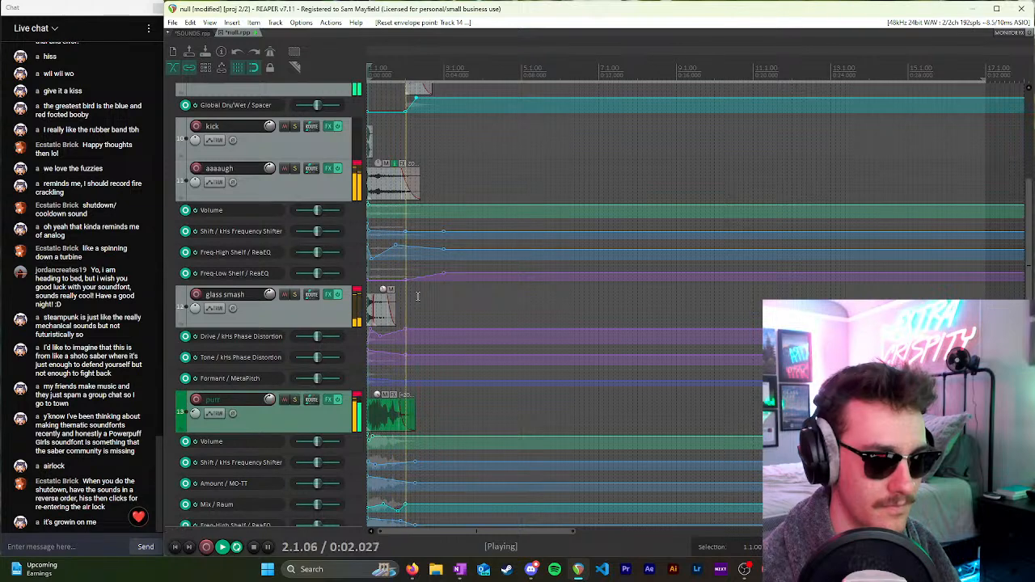
{"action": "key", "text": "space"}
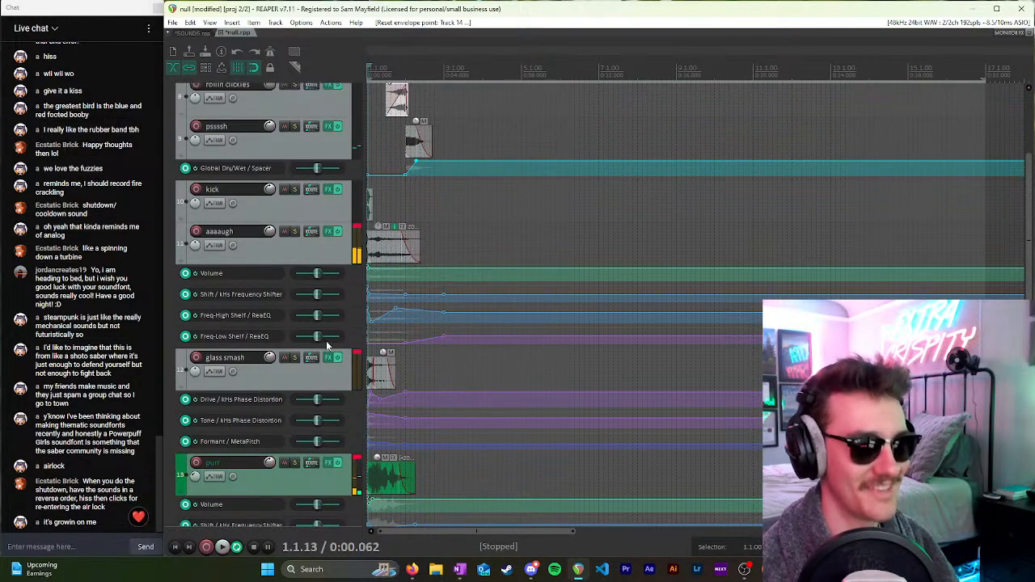
Step: Turn off solo on the poweron folder track
{"action": "scroll", "coordinate": [326, 341], "scroll_direction": "up", "scroll_amount": 5}
{"action": "left_click", "coordinate": [287, 199]}
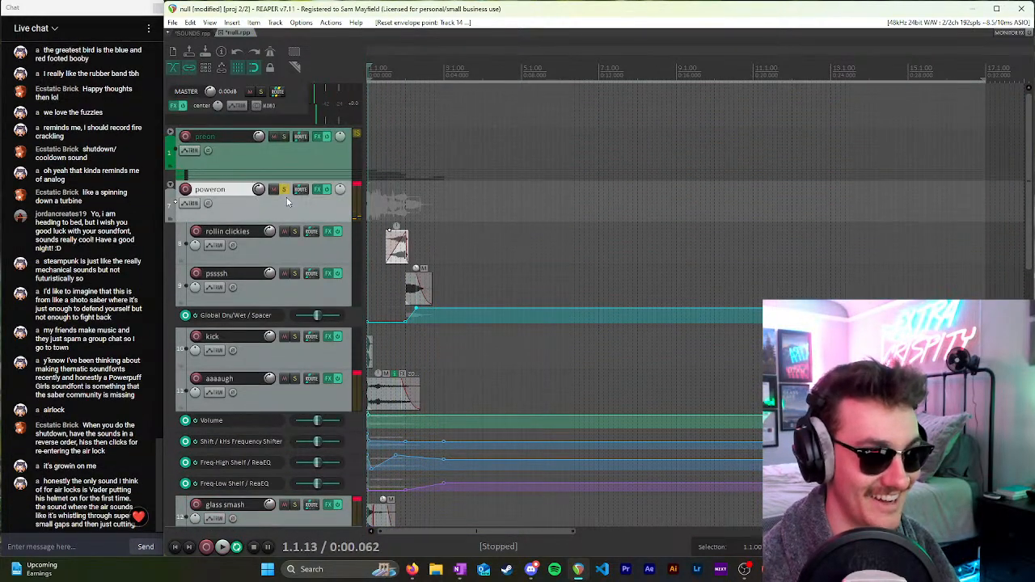
{"action": "left_click", "coordinate": [284, 189]}
Step: Colour the tracks from poweron through rubber band green with red 0, green 128, blue 64
{"action": "scroll", "coordinate": [275, 217], "scroll_direction": "down", "scroll_amount": 10}
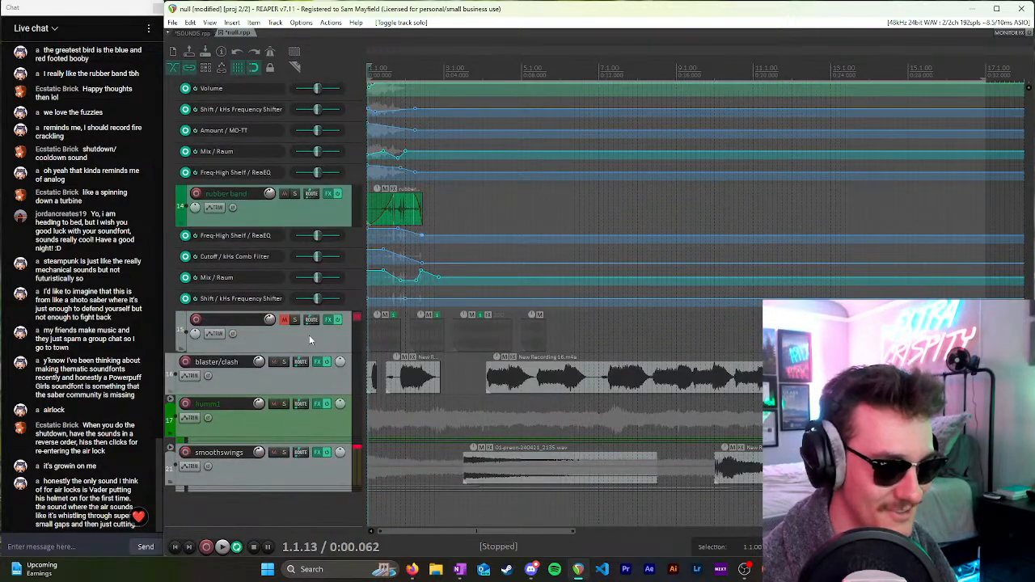
{"action": "right_click", "coordinate": [301, 215]}
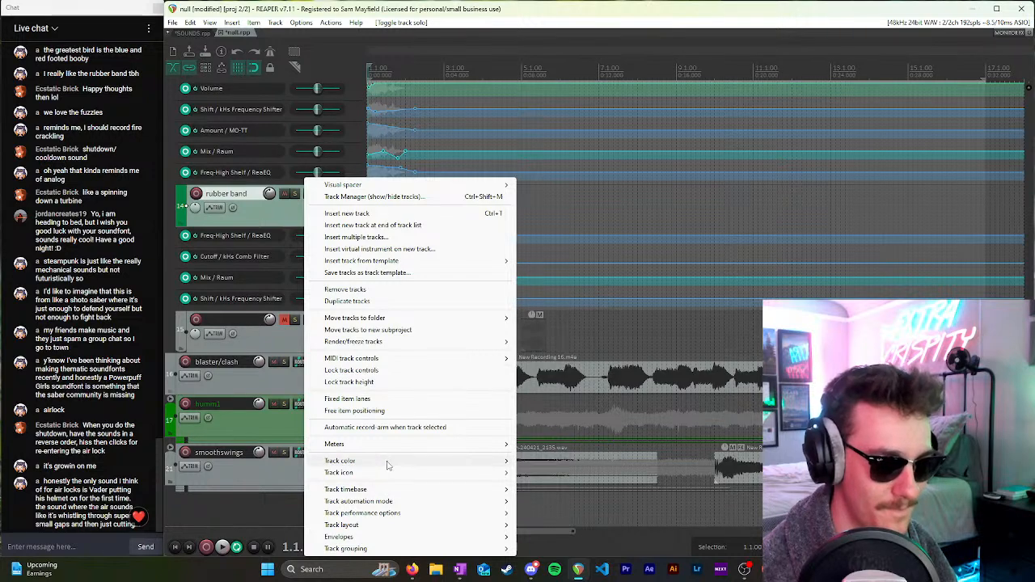
{"action": "mouse_move", "coordinate": [389, 462]}
{"action": "left_click", "coordinate": [549, 462]}
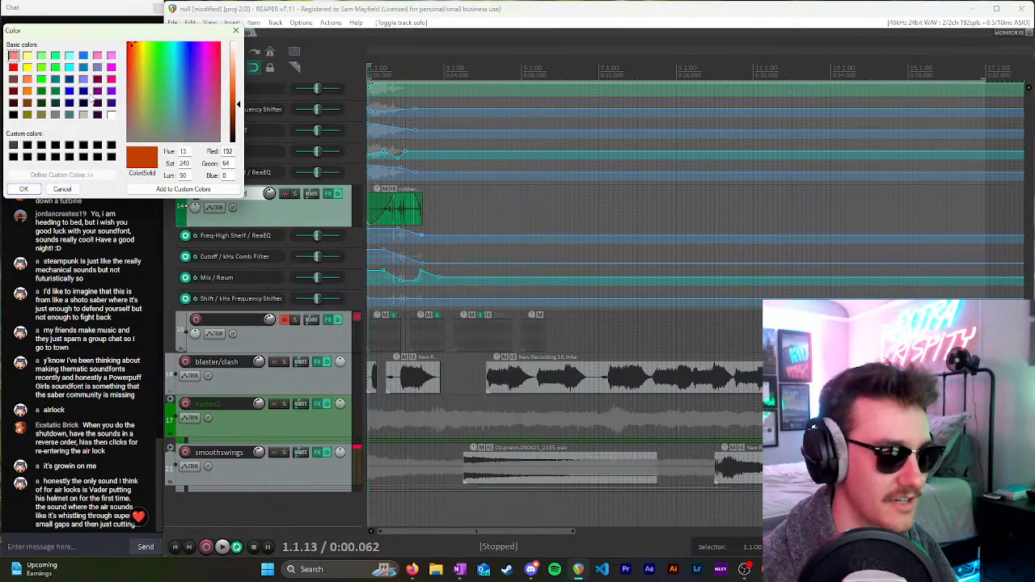
{"action": "left_click", "coordinate": [41, 91]}
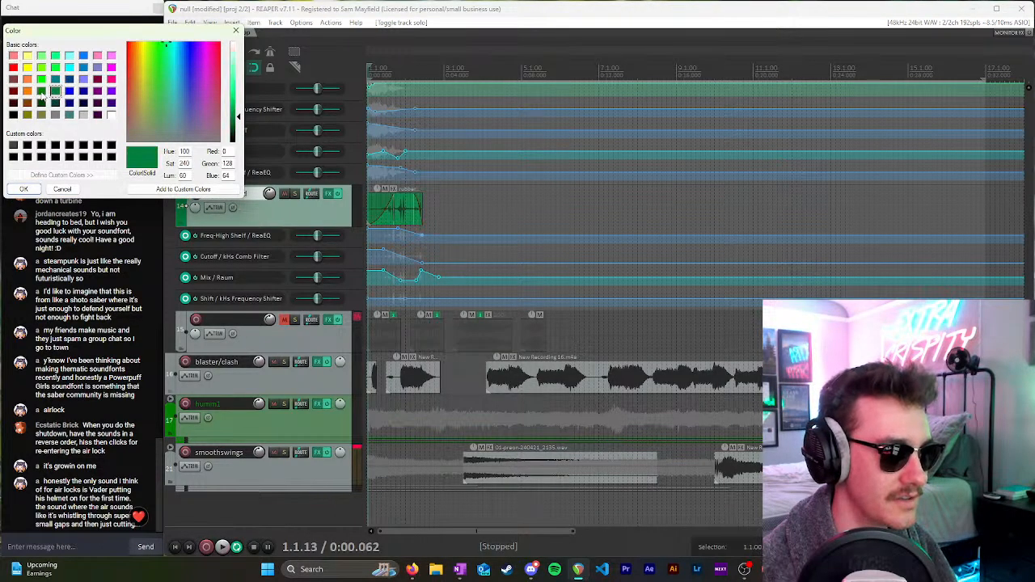
{"action": "left_click", "coordinate": [24, 188]}
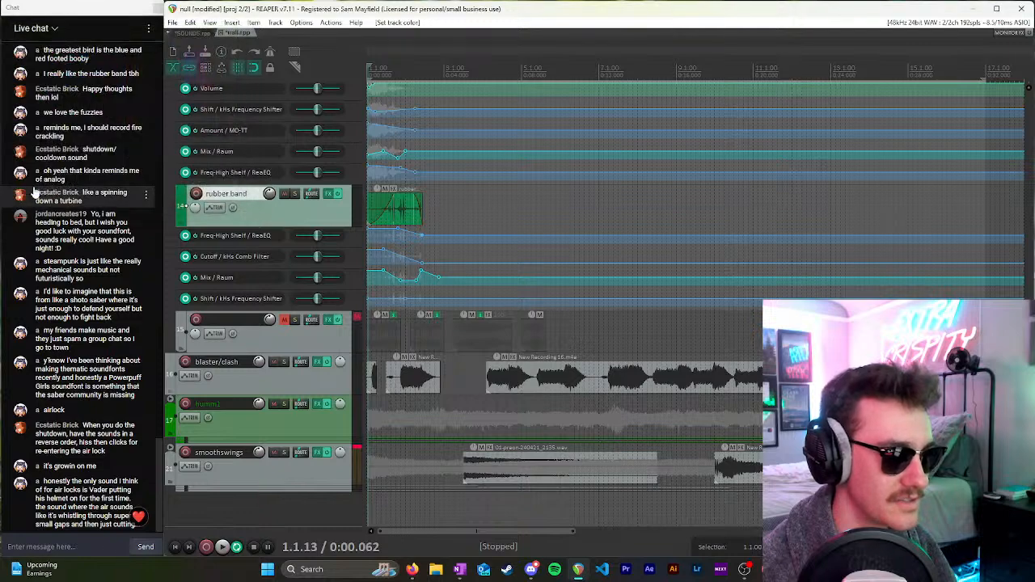
Step: Check the new colours across the poweron tracks and collapse the poweron folder
{"action": "left_click", "coordinate": [270, 332]}
{"action": "scroll", "coordinate": [285, 353], "scroll_direction": "up", "scroll_amount": 10}
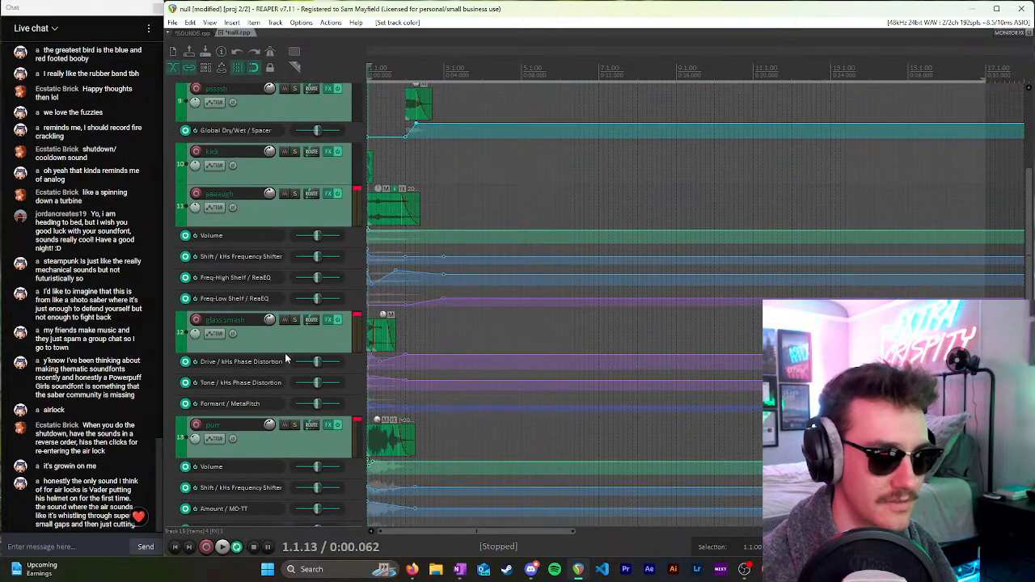
{"action": "scroll", "coordinate": [285, 357], "scroll_direction": "down", "scroll_amount": 10}
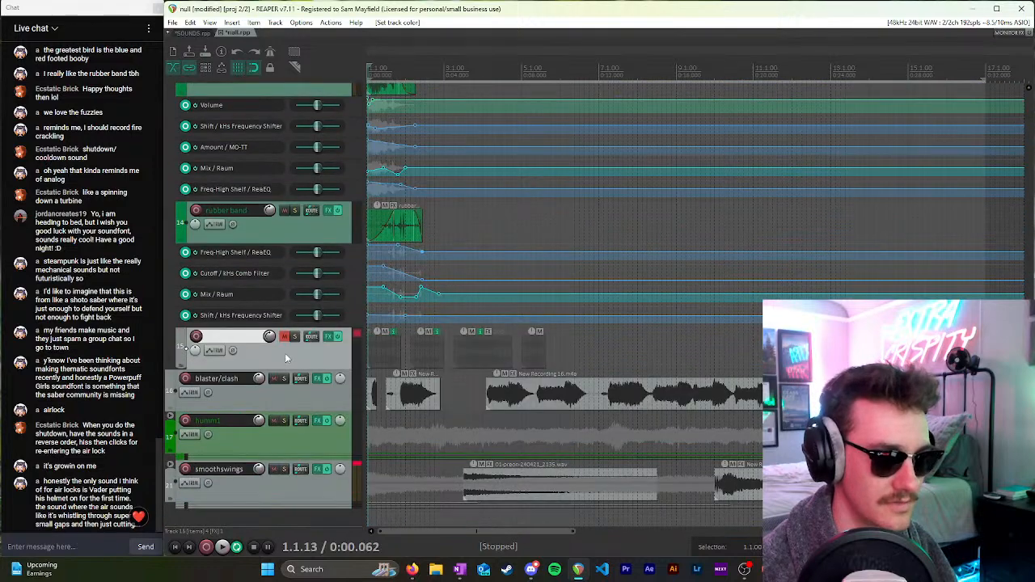
{"action": "scroll", "coordinate": [295, 347], "scroll_direction": "up", "scroll_amount": 3}
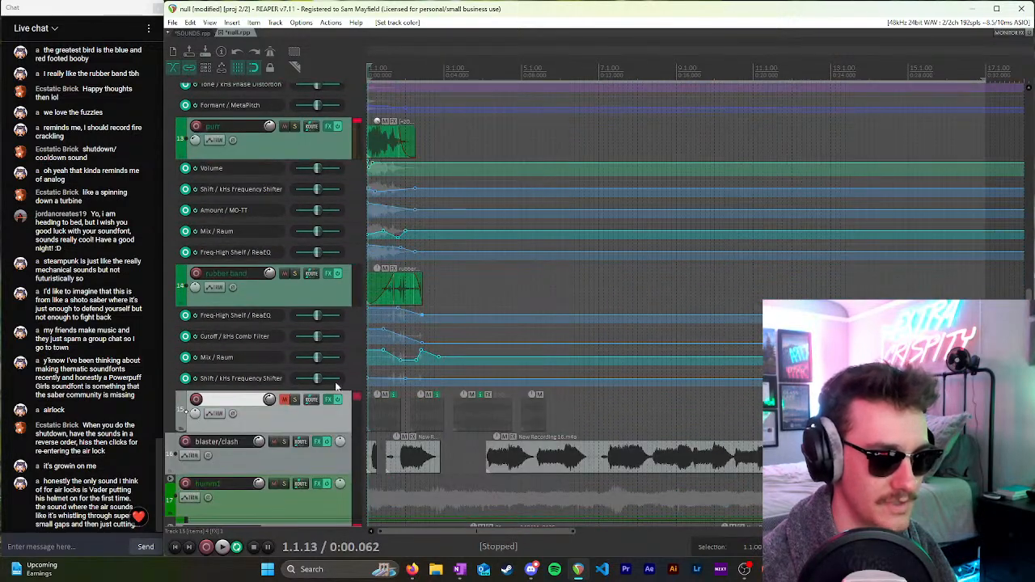
{"action": "scroll", "coordinate": [297, 423], "scroll_direction": "up", "scroll_amount": 20}
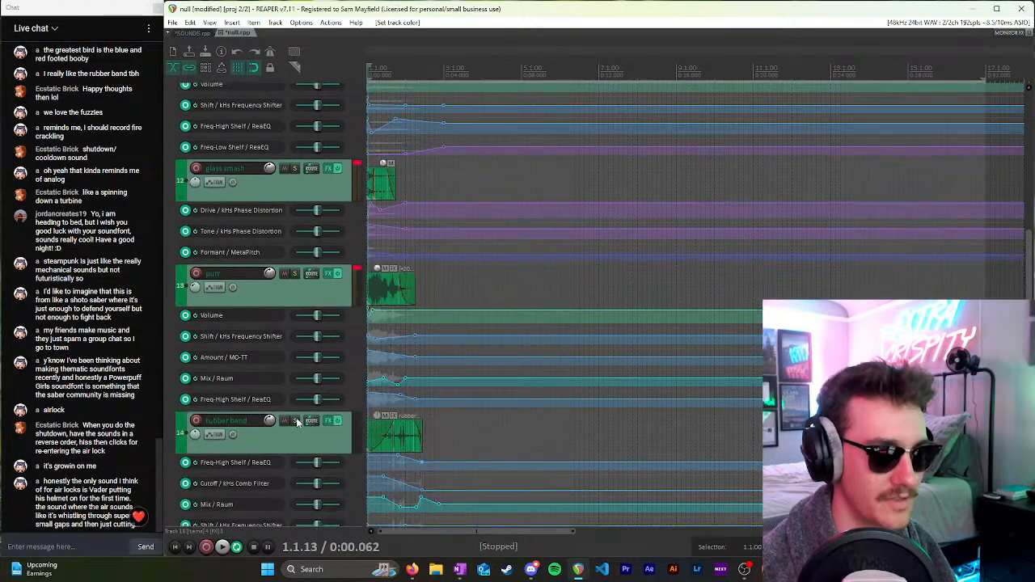
{"action": "scroll", "coordinate": [297, 422], "scroll_direction": "up", "scroll_amount": 3}
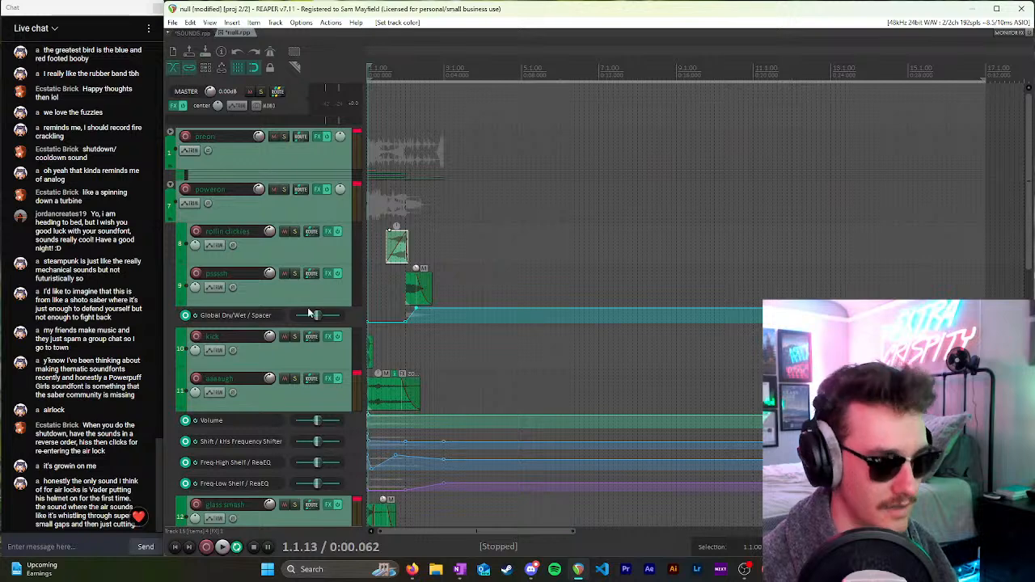
{"action": "left_click", "coordinate": [304, 205]}
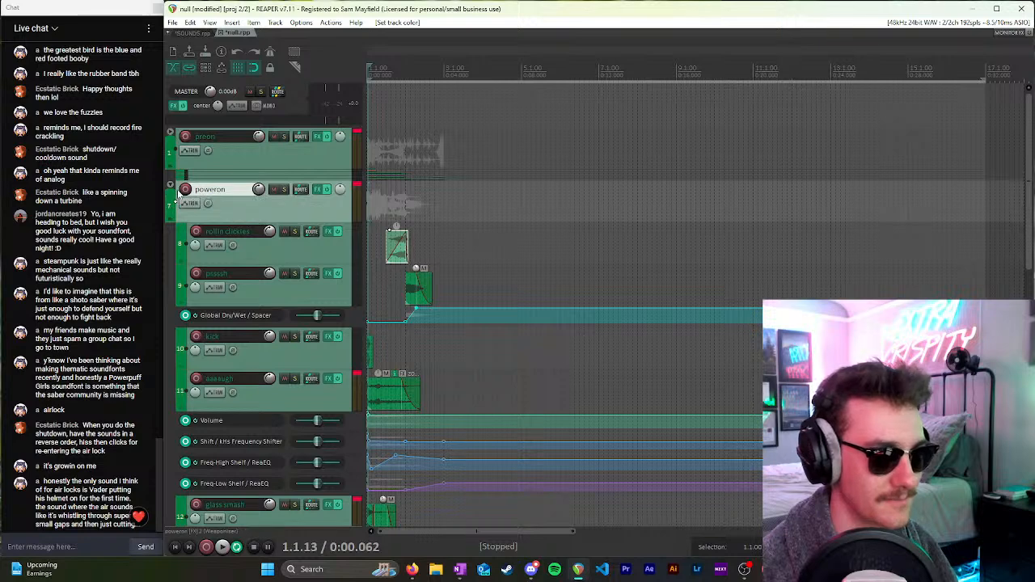
{"action": "left_click", "coordinate": [171, 185]}
Step: Save the project and return the edit cursor to the start of the timeline, with the humm1 track selected
{"action": "left_click", "coordinate": [295, 154]}
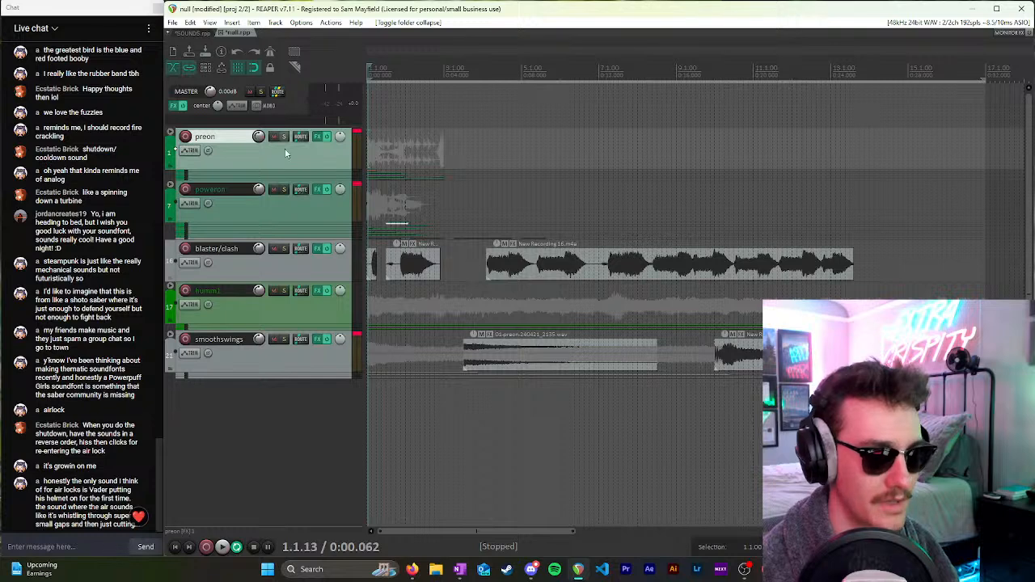
{"action": "left_click", "coordinate": [380, 153]}
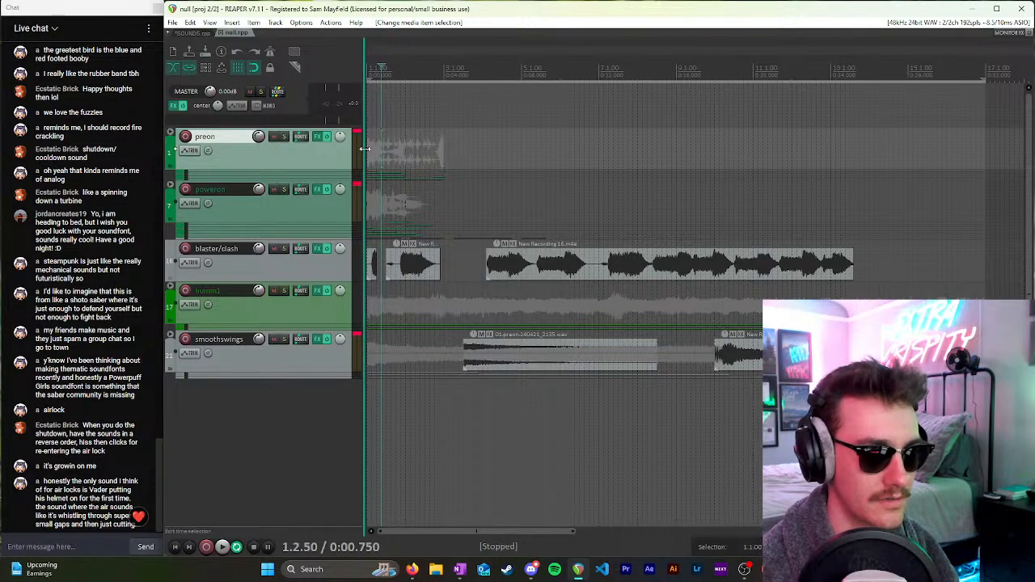
{"action": "scroll", "coordinate": [368, 81], "scroll_direction": "up", "scroll_amount": 3}
{"action": "left_click", "coordinate": [368, 73]}
{"action": "left_click", "coordinate": [314, 306]}
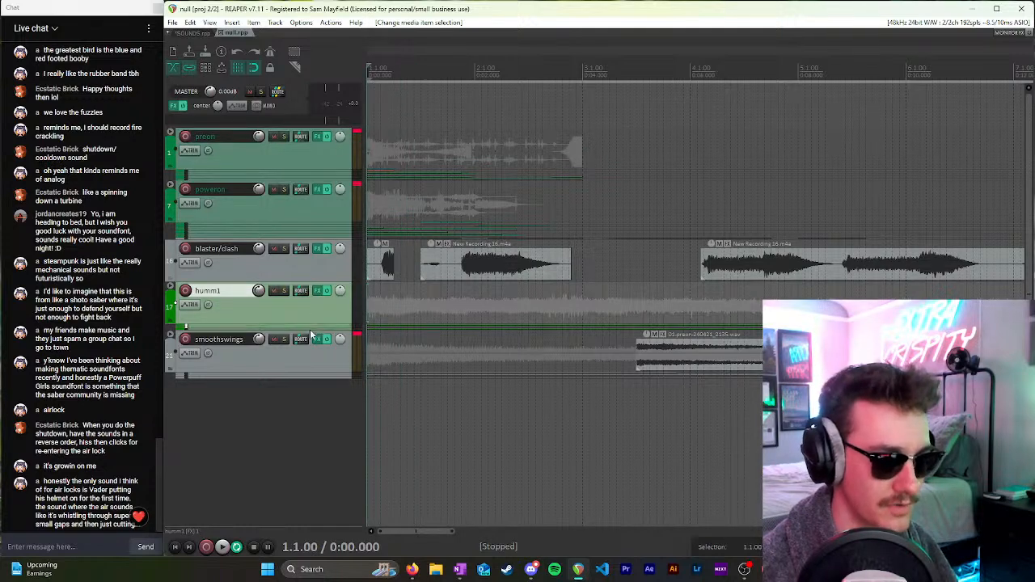
Step: Colour the humm1 track the same green as the preon and poweron tracks using a custom track colour
{"action": "right_click", "coordinate": [302, 316]}
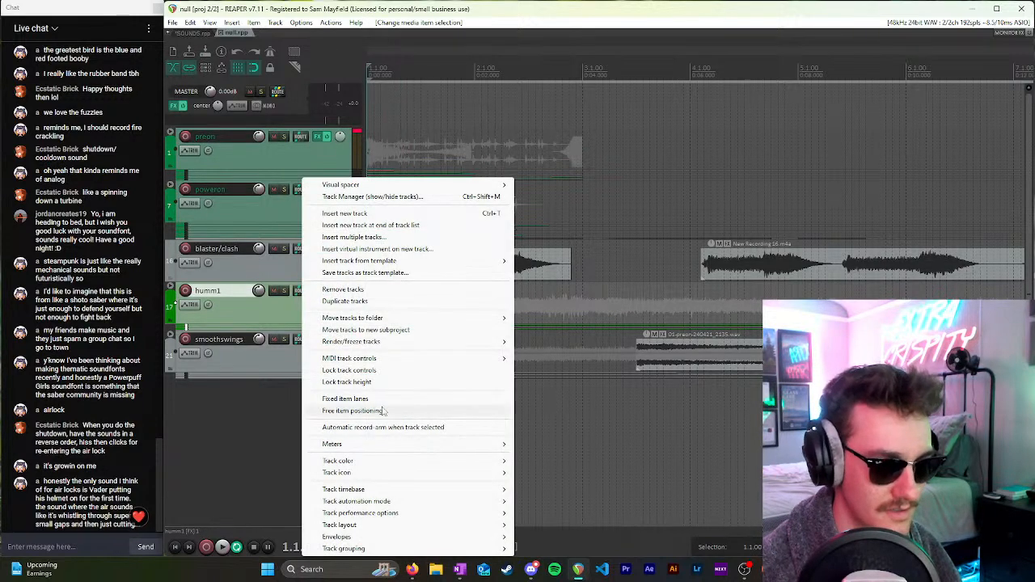
{"action": "mouse_move", "coordinate": [393, 478]}
{"action": "mouse_move", "coordinate": [421, 462]}
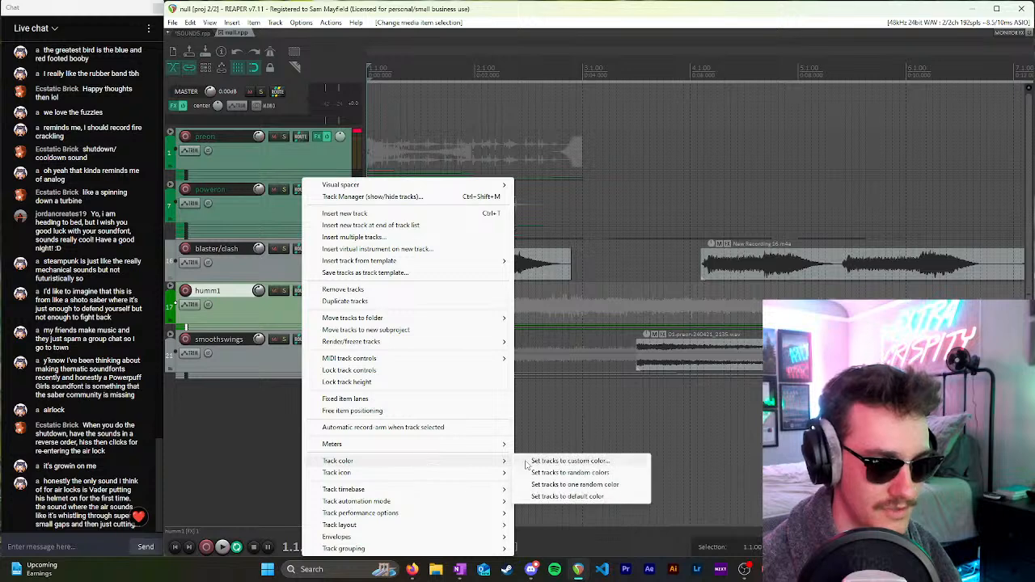
{"action": "left_click", "coordinate": [559, 462]}
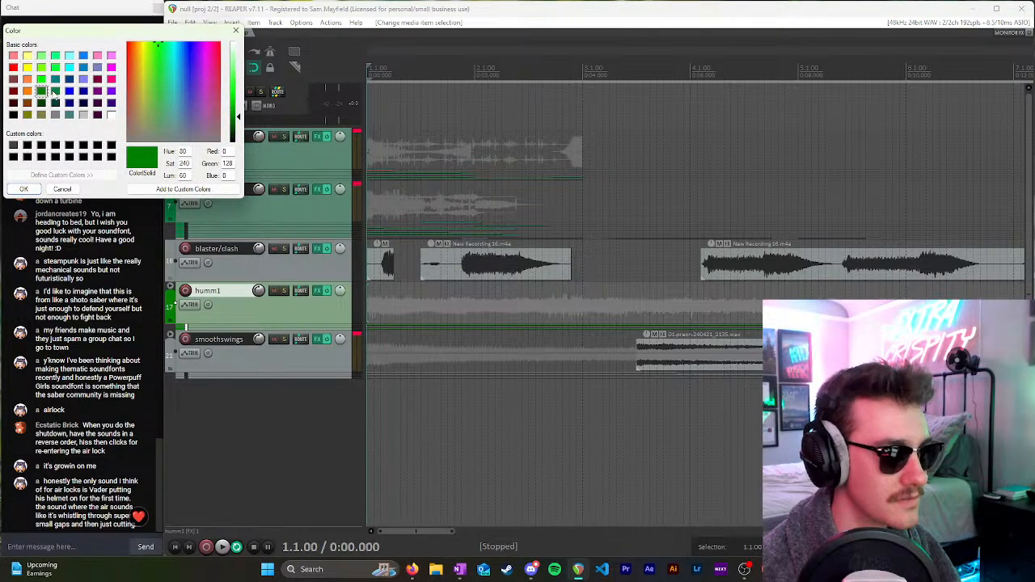
{"action": "left_click", "coordinate": [54, 92]}
{"action": "left_click", "coordinate": [23, 189]}
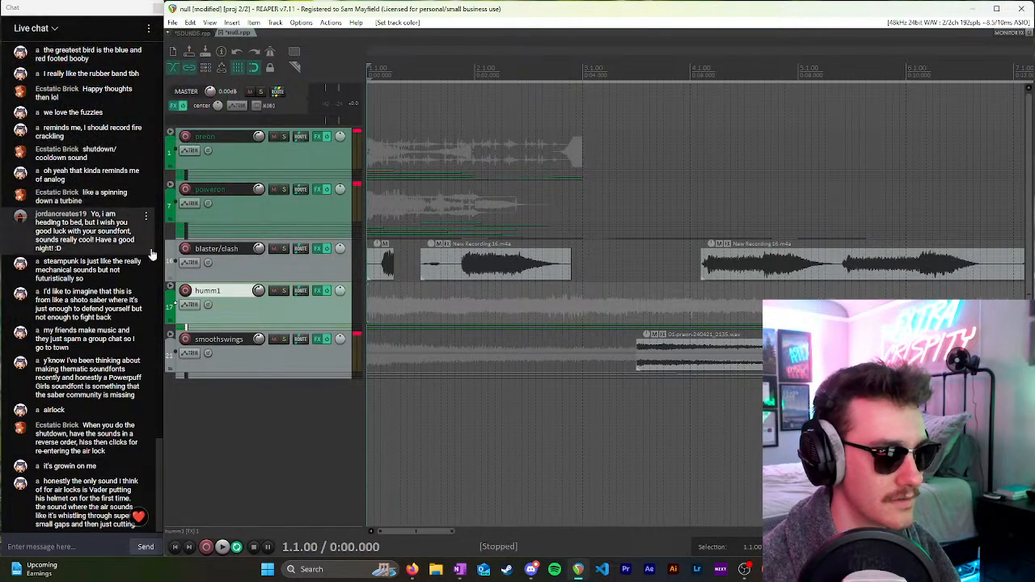
{"action": "left_click", "coordinate": [257, 379]}
{"action": "left_click", "coordinate": [264, 313]}
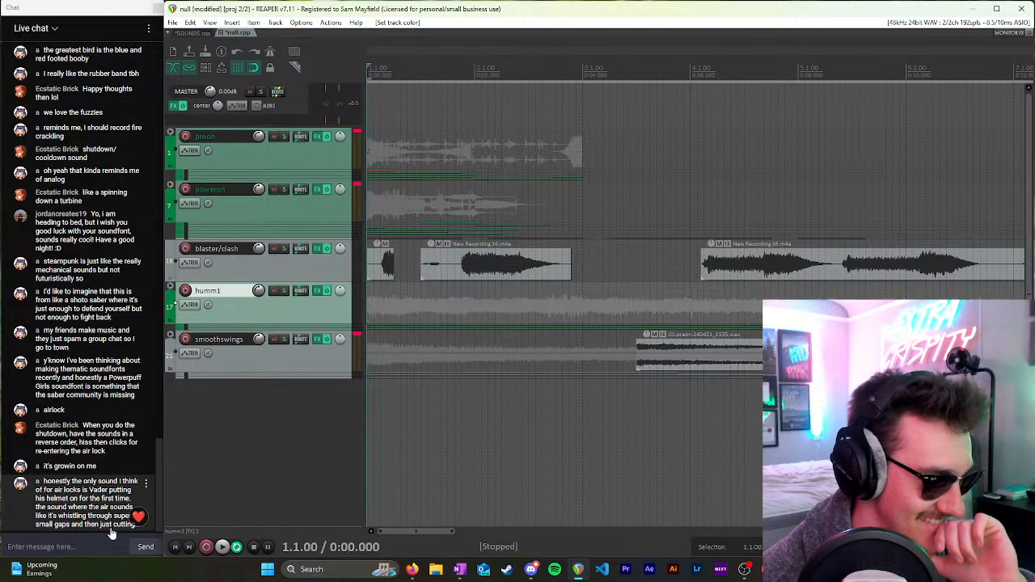
{"action": "left_click", "coordinate": [308, 349]}
{"action": "left_click", "coordinate": [313, 303]}
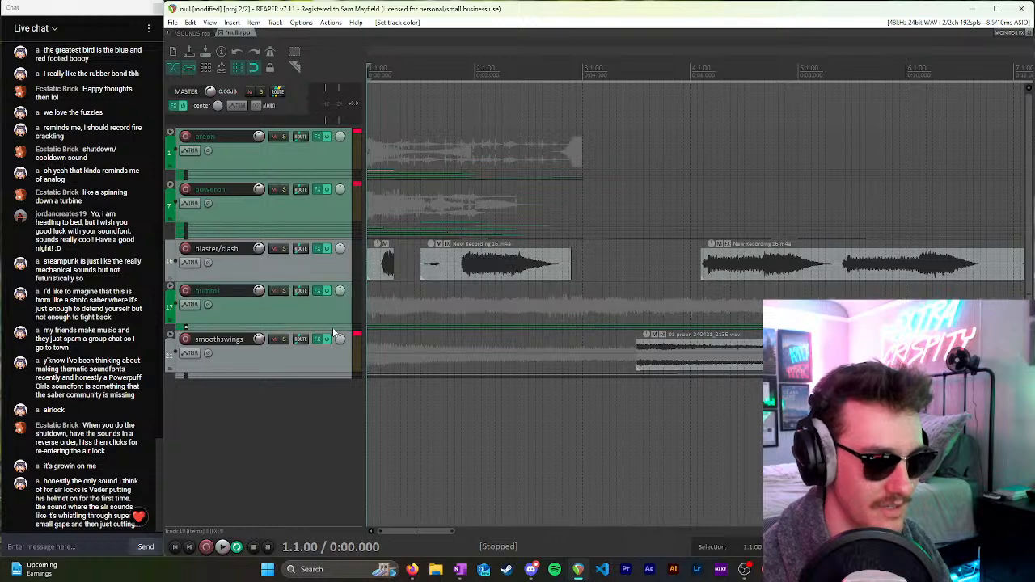
{"action": "left_click", "coordinate": [289, 356]}
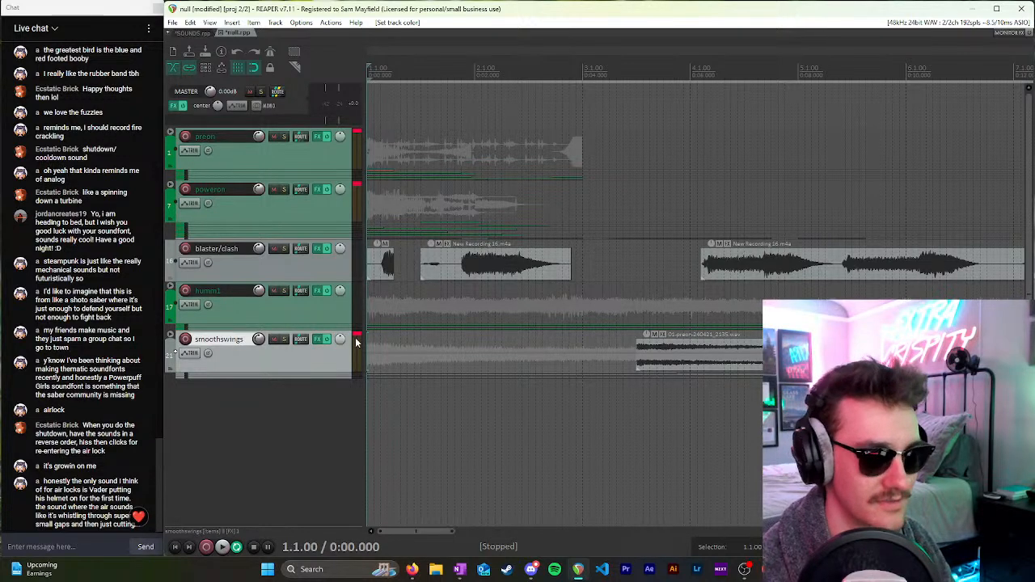
{"action": "left_click", "coordinate": [305, 305]}
{"action": "scroll", "coordinate": [434, 300], "scroll_direction": "down", "scroll_amount": 4}
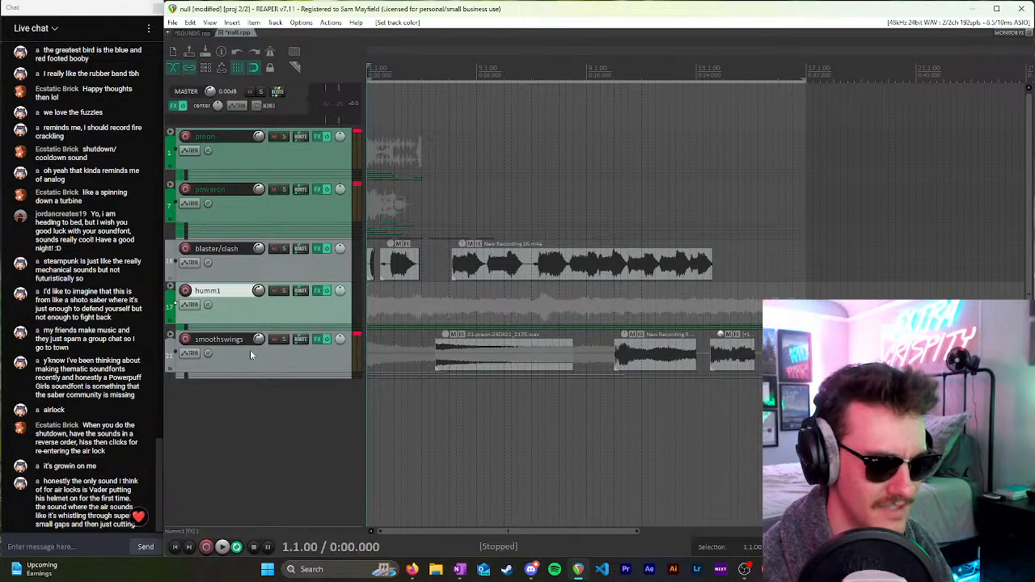
{"action": "left_click", "coordinate": [429, 360]}
{"action": "left_click", "coordinate": [449, 366]}
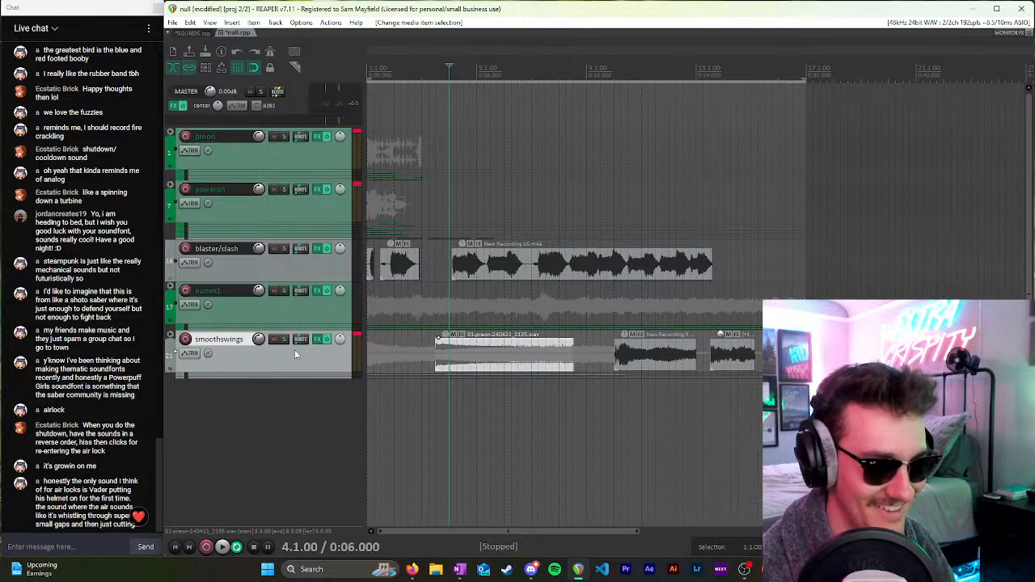
{"action": "mouse_move", "coordinate": [453, 353]}
{"action": "left_mouse_down"}
{"action": "mouse_move", "coordinate": [469, 352]}
{"action": "mouse_move", "coordinate": [459, 357]}
{"action": "left_mouse_up"}
{"action": "left_click_drag", "start_coordinate": [436, 362], "coordinate": [435, 361]}
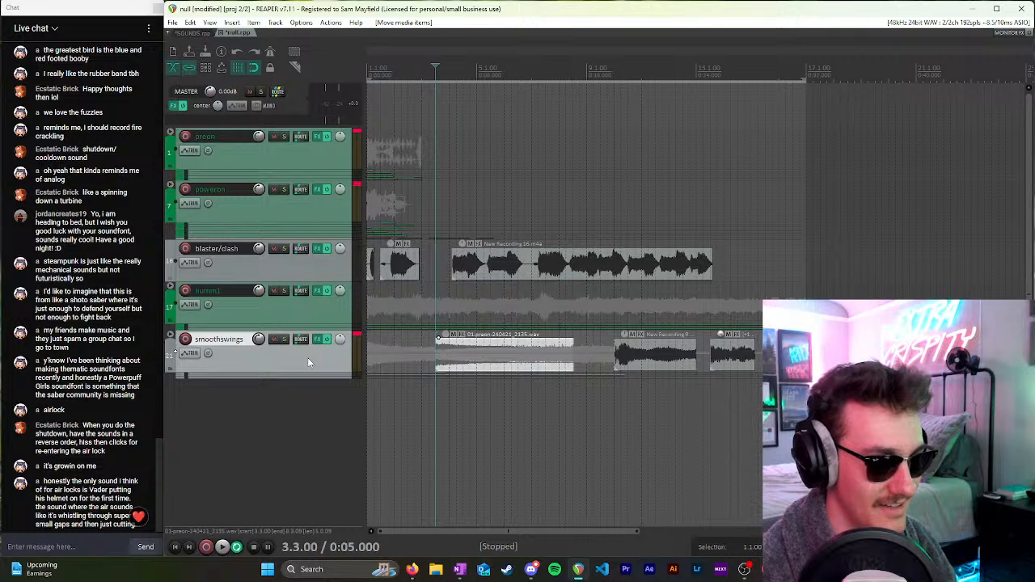
{"action": "left_click", "coordinate": [264, 304]}
{"action": "left_click", "coordinate": [259, 348]}
{"action": "left_click", "coordinate": [266, 307]}
Step: Set the time selection over the preon sound from 0 to 4 seconds and solo the preon track
{"action": "left_click", "coordinate": [313, 159]}
{"action": "scroll", "coordinate": [453, 121], "scroll_direction": "up", "scroll_amount": 3}
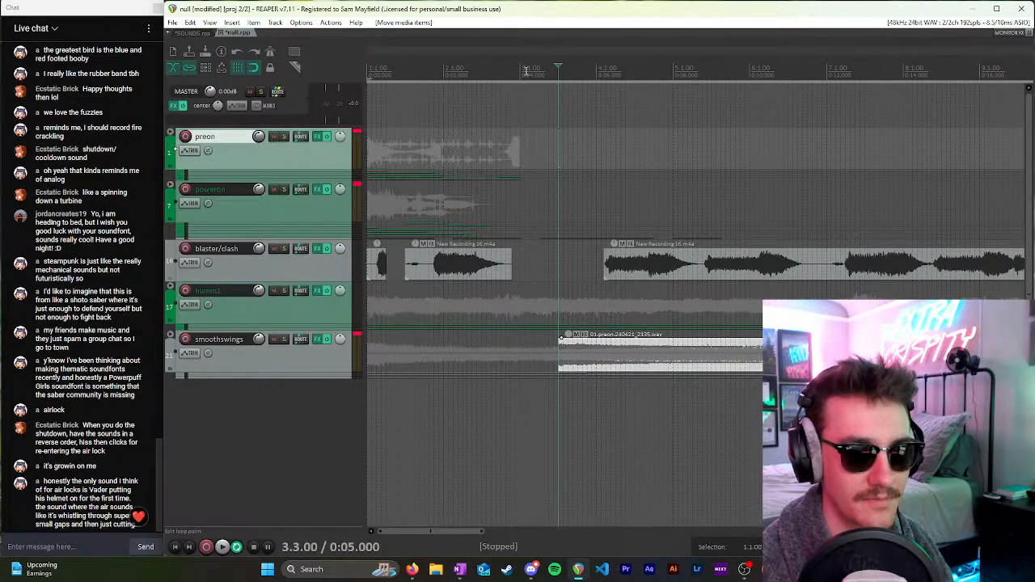
{"action": "left_click_drag", "start_coordinate": [520, 72], "coordinate": [348, 81]}
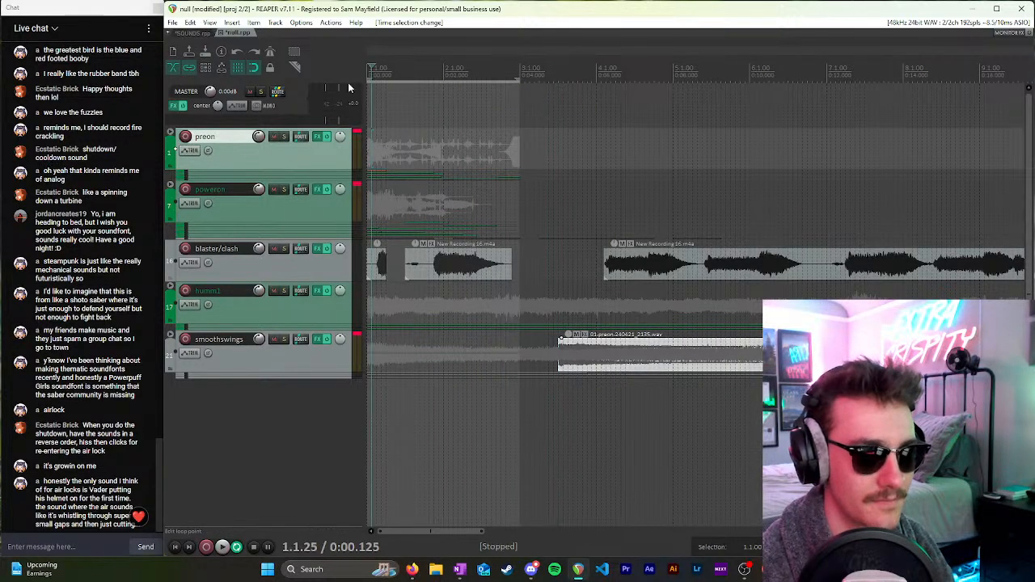
{"action": "left_click", "coordinate": [285, 138]}
Step: Start a render to file and set its output directory to the Desktop's NULL\good_sounds folder
{"action": "key", "text": "ctrl+alt+r"}
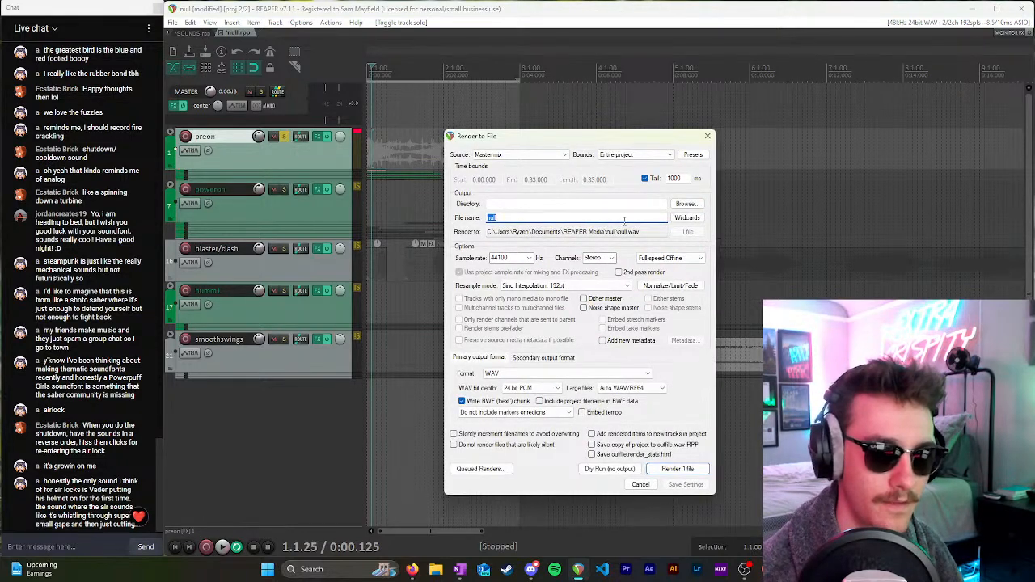
{"action": "left_click", "coordinate": [684, 205]}
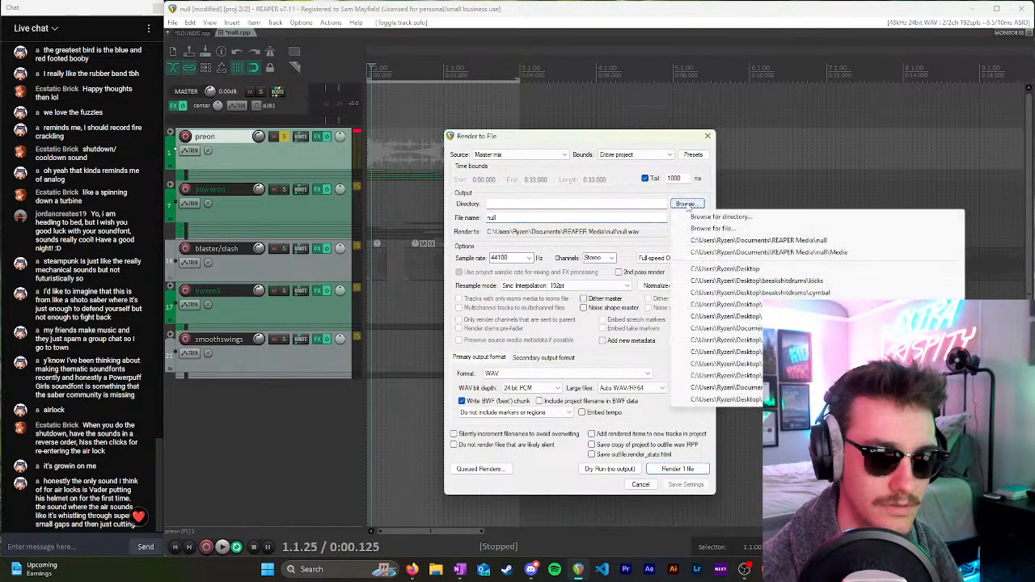
{"action": "left_click", "coordinate": [726, 268]}
{"action": "left_click", "coordinate": [577, 203]}
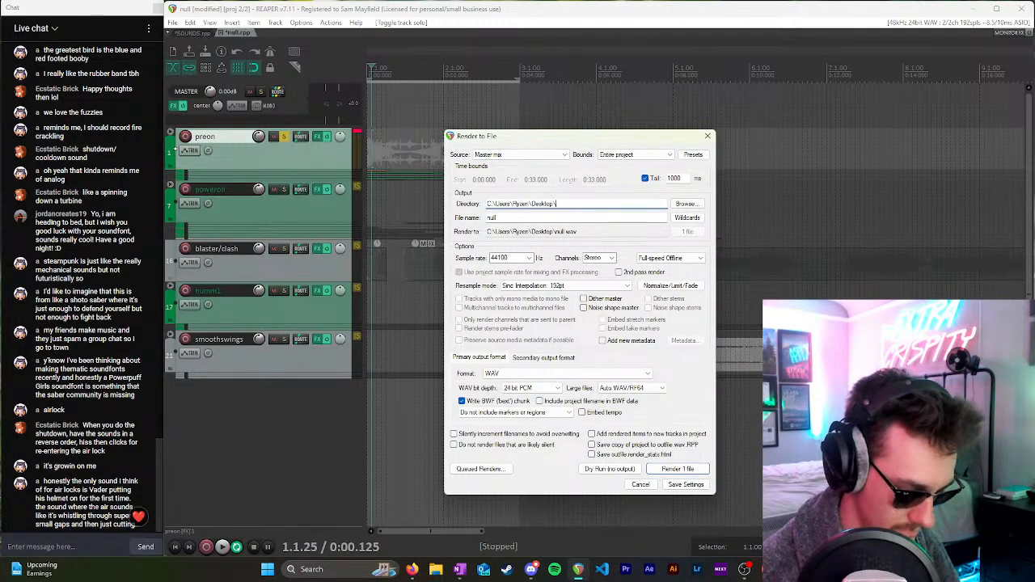
{"action": "type", "text": "\\NULL"}
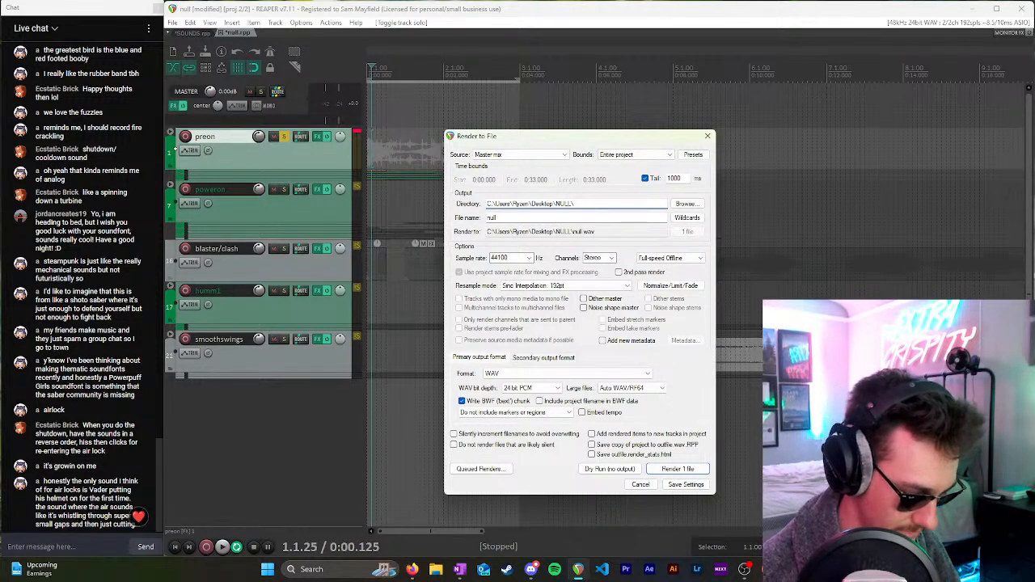
{"action": "type", "text": "\\Goo"}
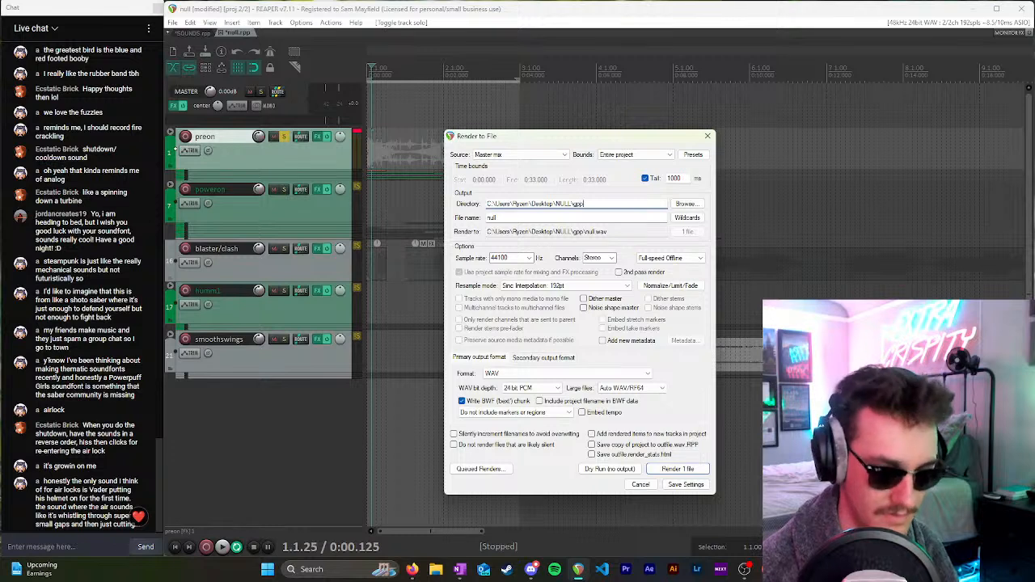
{"action": "type", "text": "ood_sounds"}
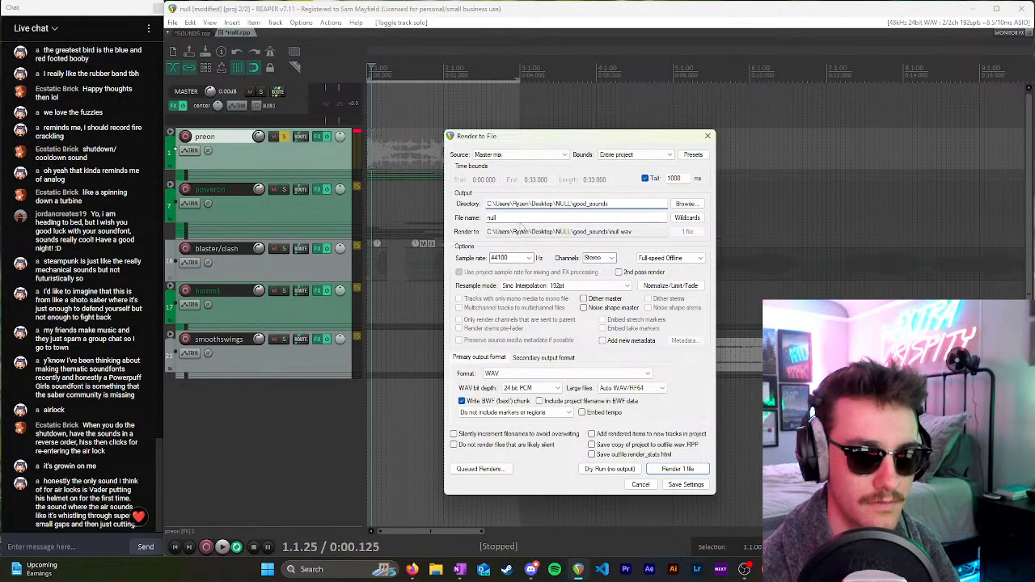
Step: Render only the time selection as preon1 in WAV format and close the render windows
{"action": "left_click", "coordinate": [528, 218]}
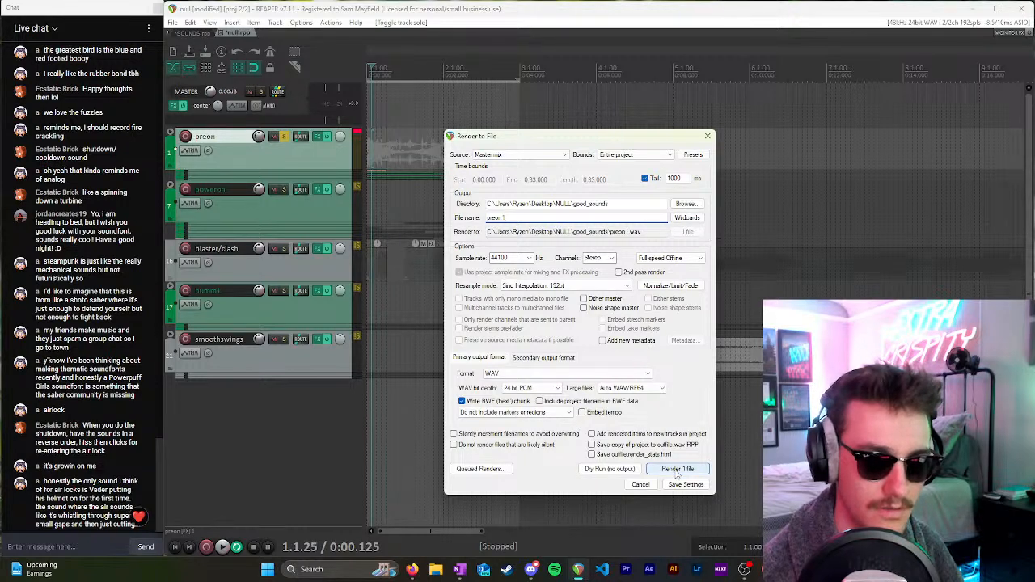
{"action": "left_click", "coordinate": [638, 155]}
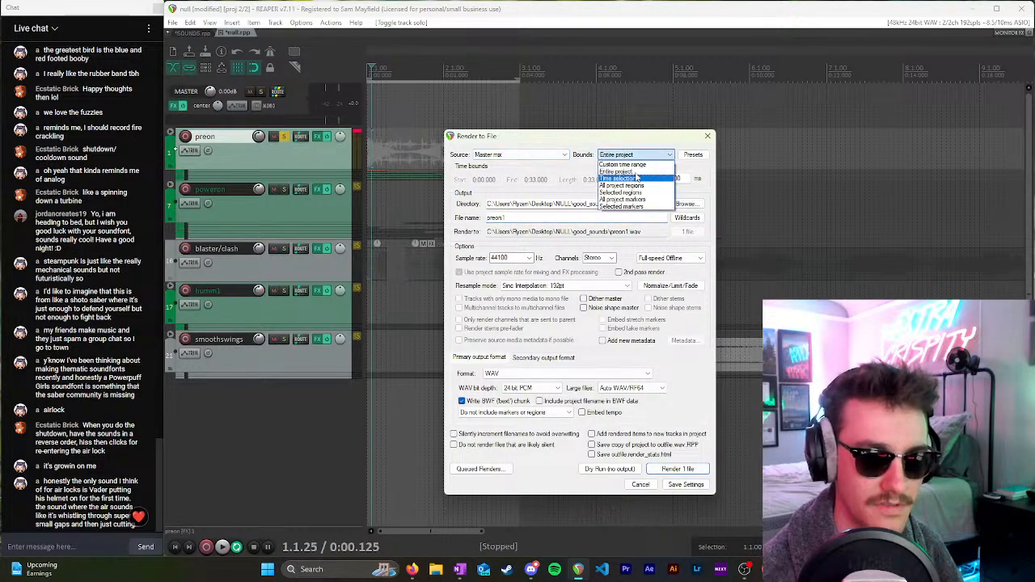
{"action": "left_click", "coordinate": [619, 178]}
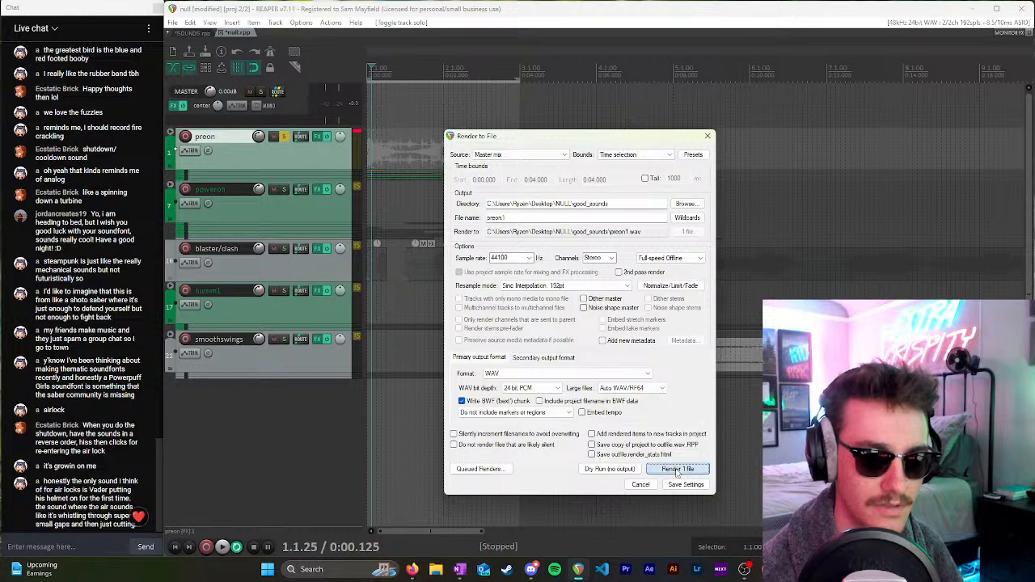
{"action": "left_click", "coordinate": [676, 470]}
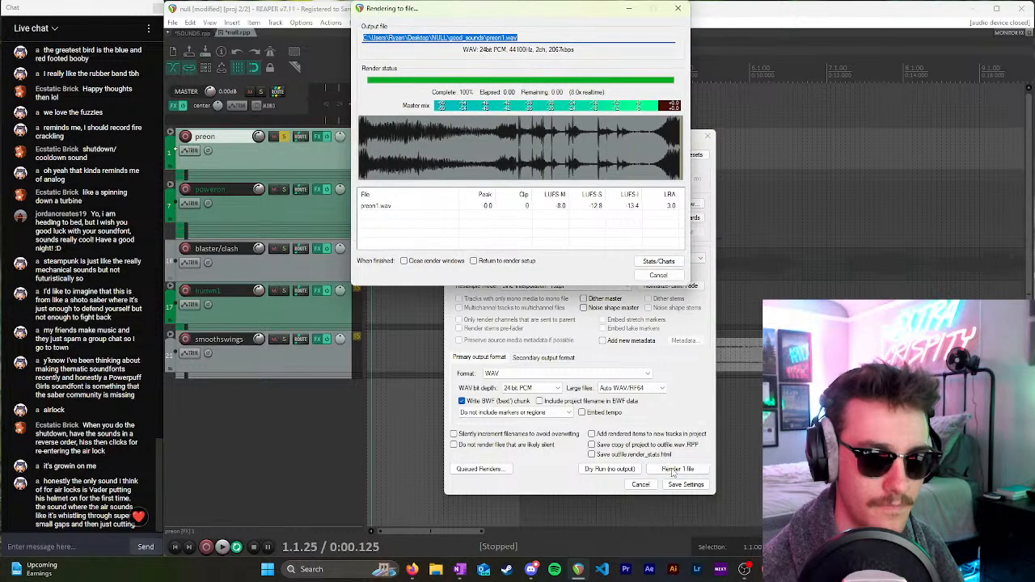
{"action": "left_click", "coordinate": [659, 276]}
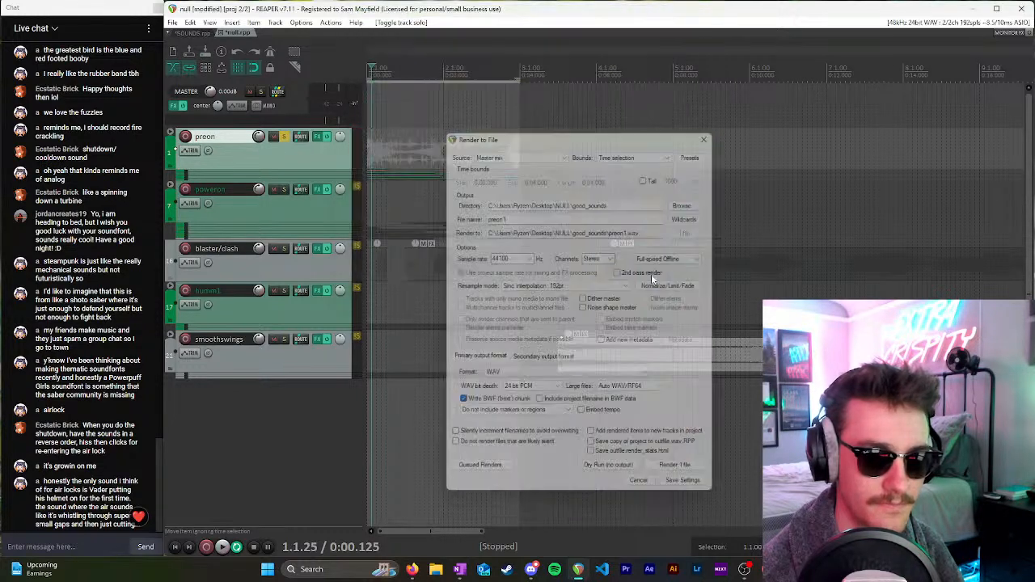
Step: Switch solo from the preon track to the poweron track and play back its opening
{"action": "left_click", "coordinate": [284, 137]}
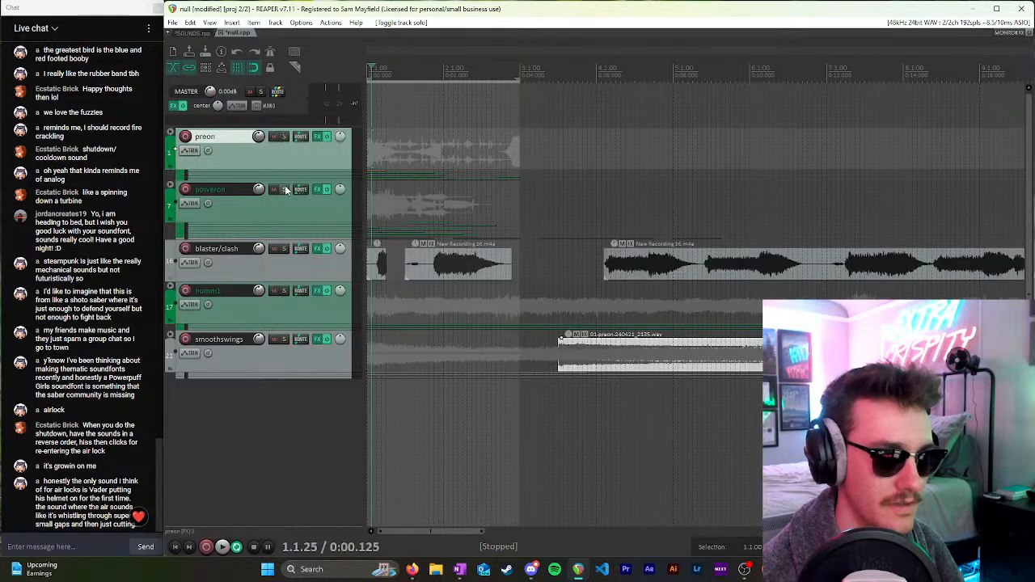
{"action": "left_click", "coordinate": [284, 188]}
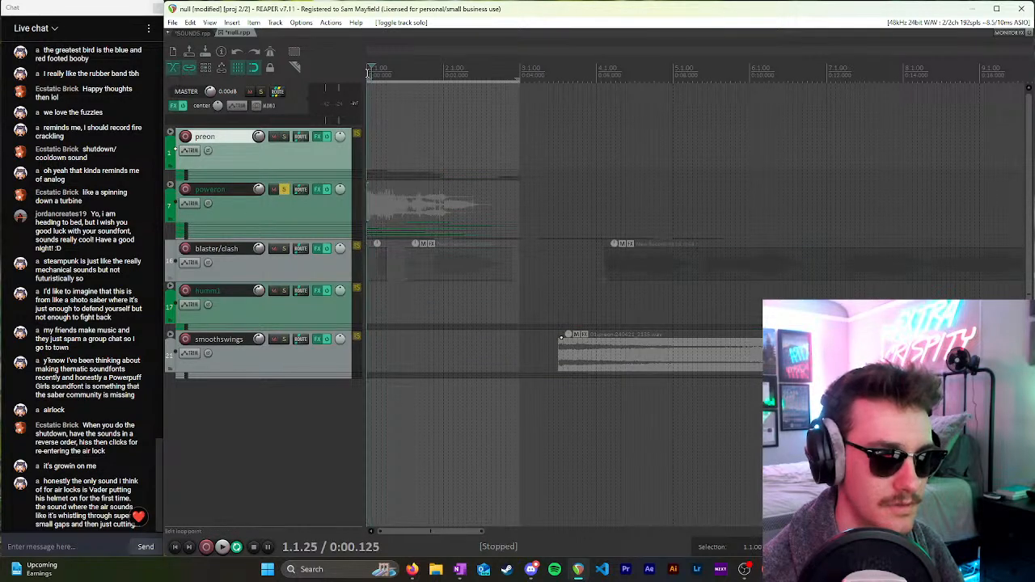
{"action": "key", "text": "space"}
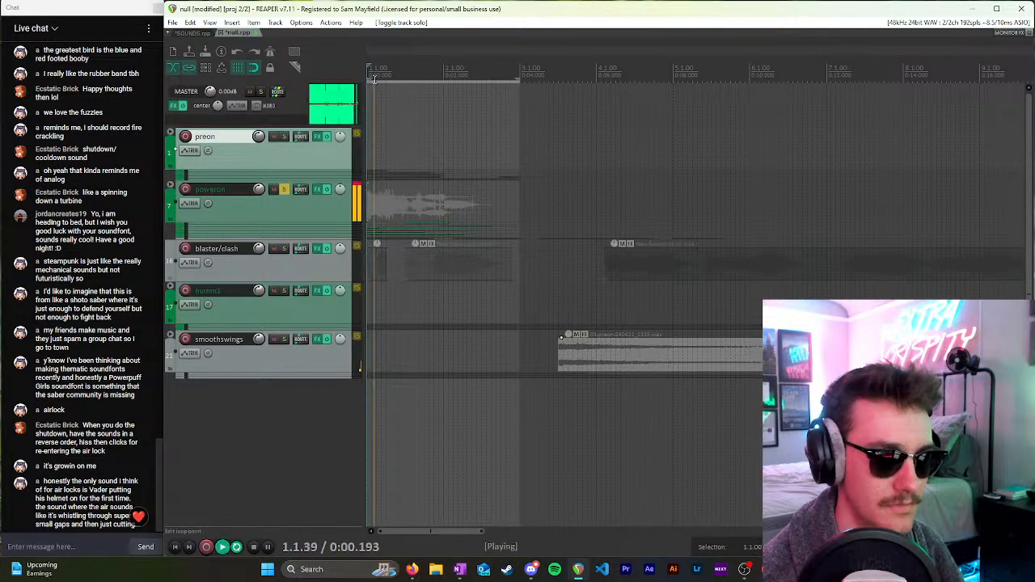
{"action": "key", "text": "space"}
Step: Replace the time selection with one from the timeline start to 5.5 seconds while listening to the poweron sound
{"action": "left_click", "coordinate": [520, 81]}
{"action": "double_click", "coordinate": [516, 74]}
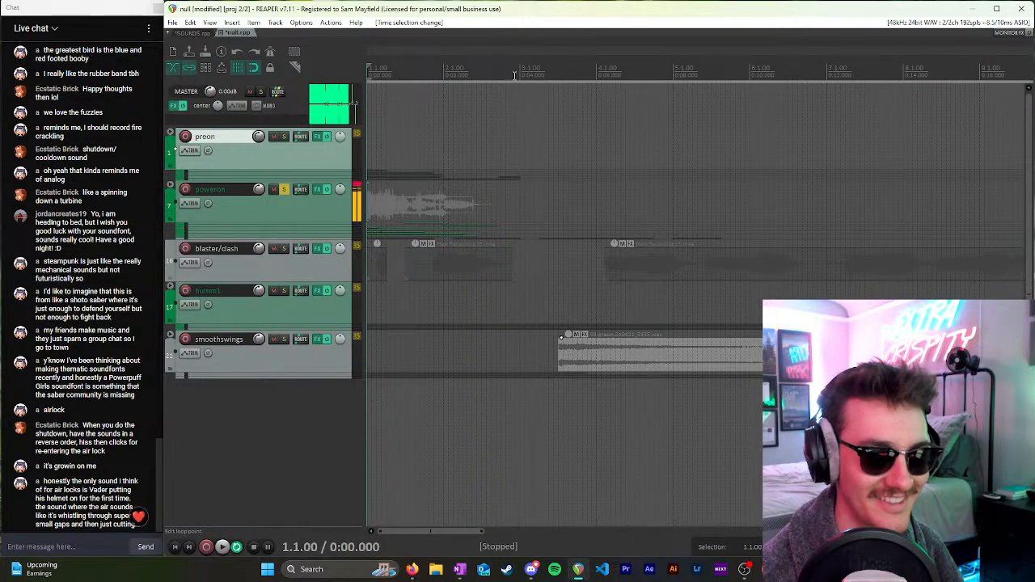
{"action": "left_click_drag", "start_coordinate": [558, 75], "coordinate": [351, 86]}
{"action": "key", "text": "space"}
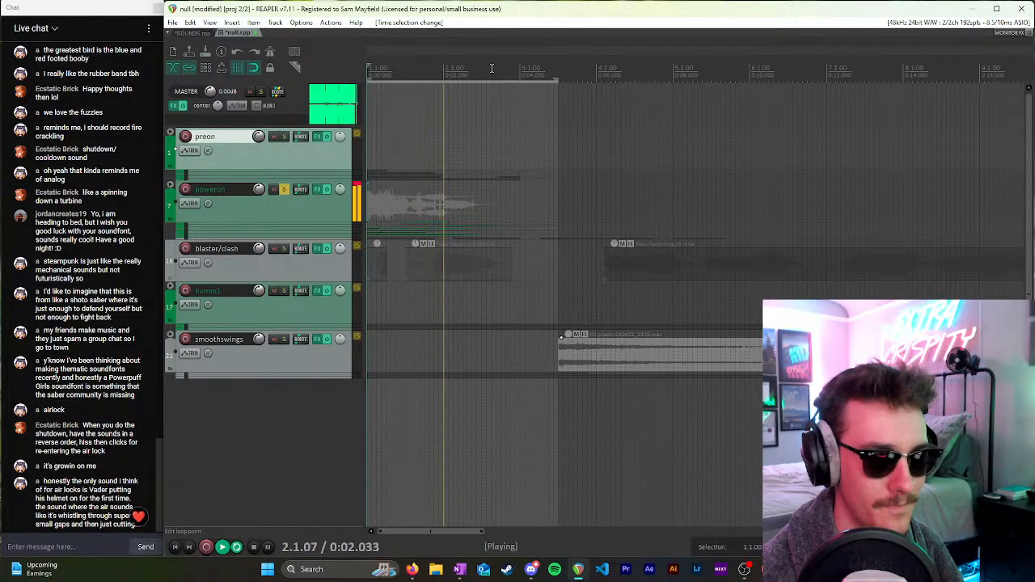
{"action": "left_click_drag", "start_coordinate": [555, 78], "coordinate": [574, 76]}
{"action": "left_click", "coordinate": [574, 77]}
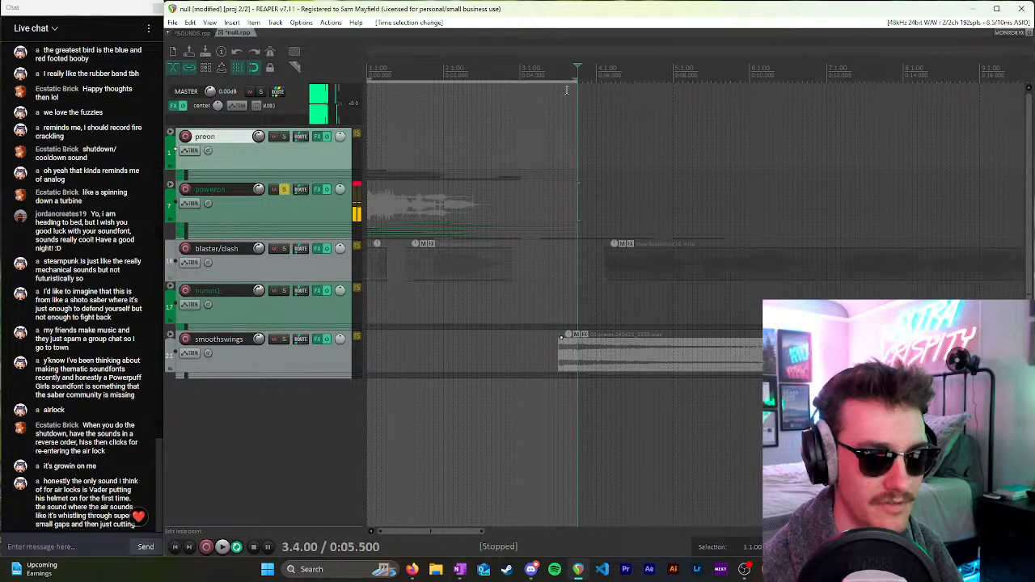
Step: Show the poweron track's volume envelope and add a fade-out from 0 dB at about 5 seconds to the envelope's bottom just after 5.5 seconds
{"action": "left_click", "coordinate": [291, 207]}
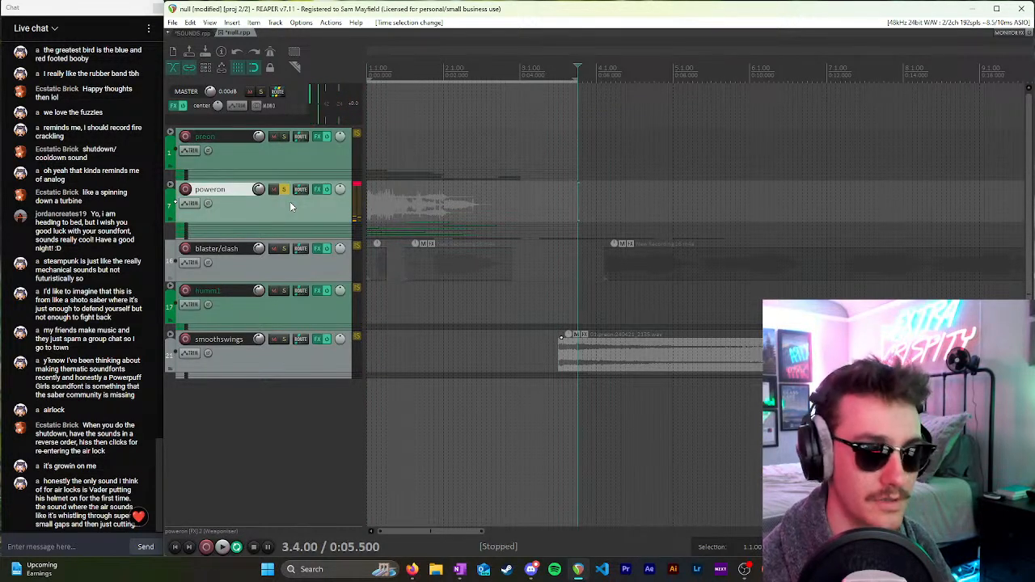
{"action": "key", "text": "v"}
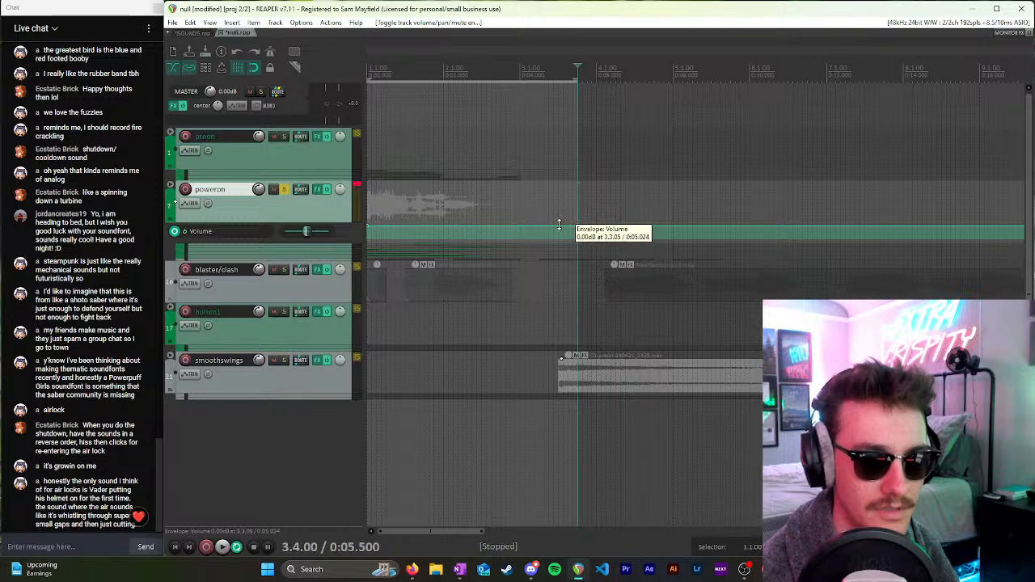
{"action": "left_click", "coordinate": [559, 228], "text": "shift"}
{"action": "left_click", "coordinate": [577, 235], "text": "shift"}
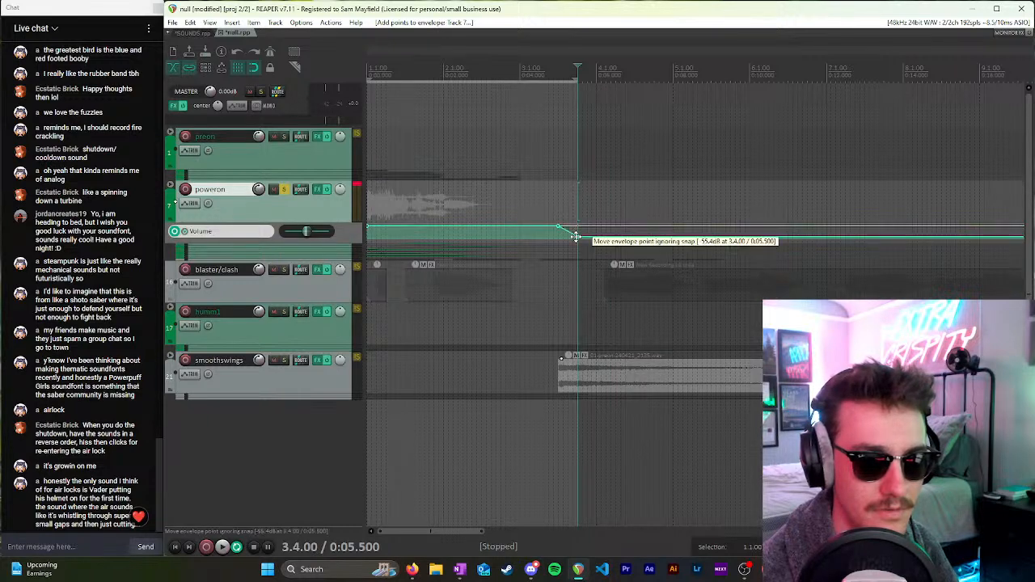
{"action": "left_click_drag", "start_coordinate": [577, 236], "coordinate": [582, 245]}
Step: Play back the poweron sound to check its fade-out, and return the edit cursor to the timeline start
{"action": "left_click", "coordinate": [449, 73]}
{"action": "left_click", "coordinate": [443, 73]}
{"action": "key", "text": "space"}
{"action": "left_click", "coordinate": [370, 70]}
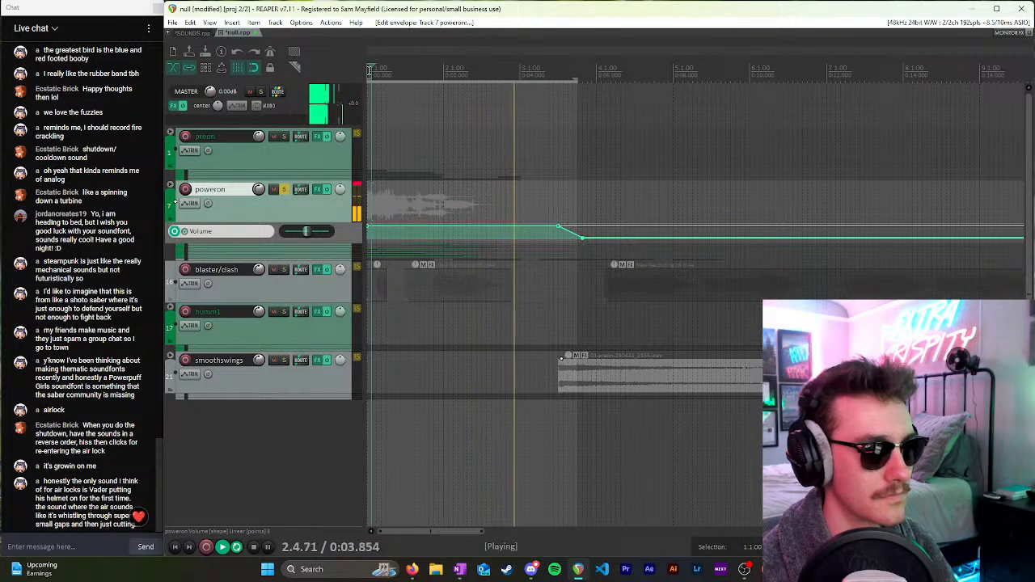
{"action": "key", "text": "space"}
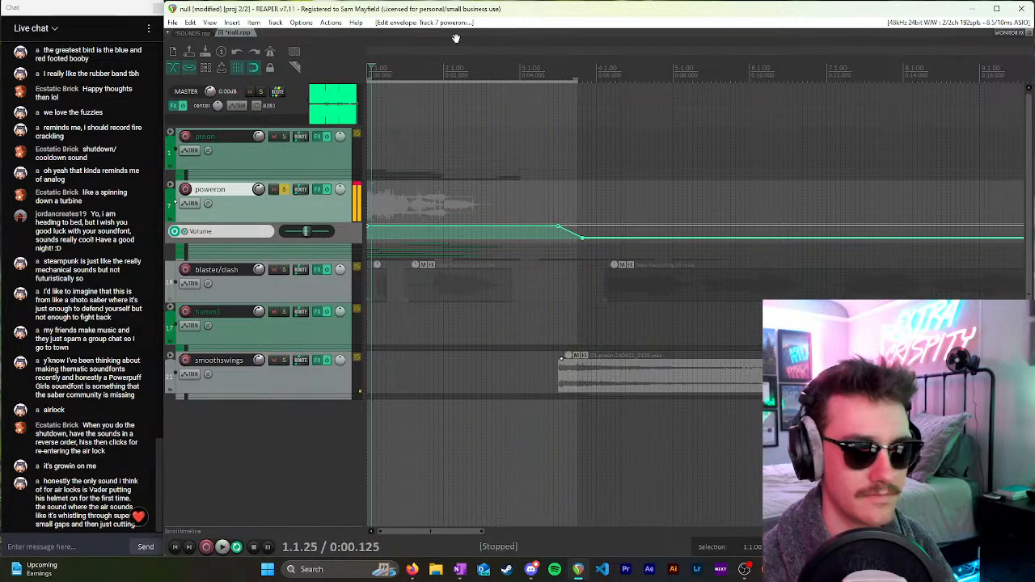
{"action": "left_click", "coordinate": [367, 74]}
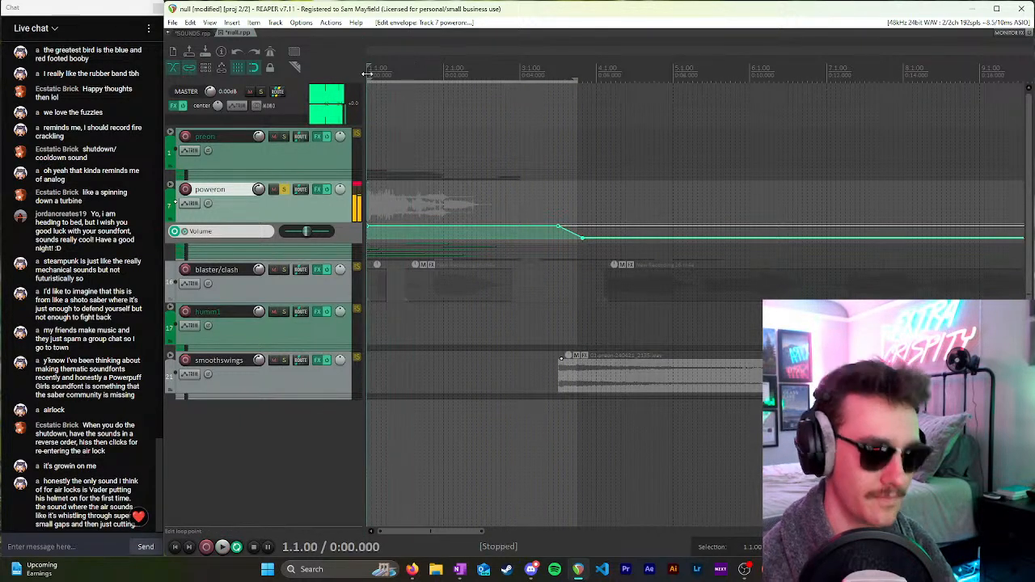
Step: Render the master mix over the time selection as a 24-bit WAV named poweron1 in the good_sounds folder
{"action": "key", "text": "ctrl+alt+r"}
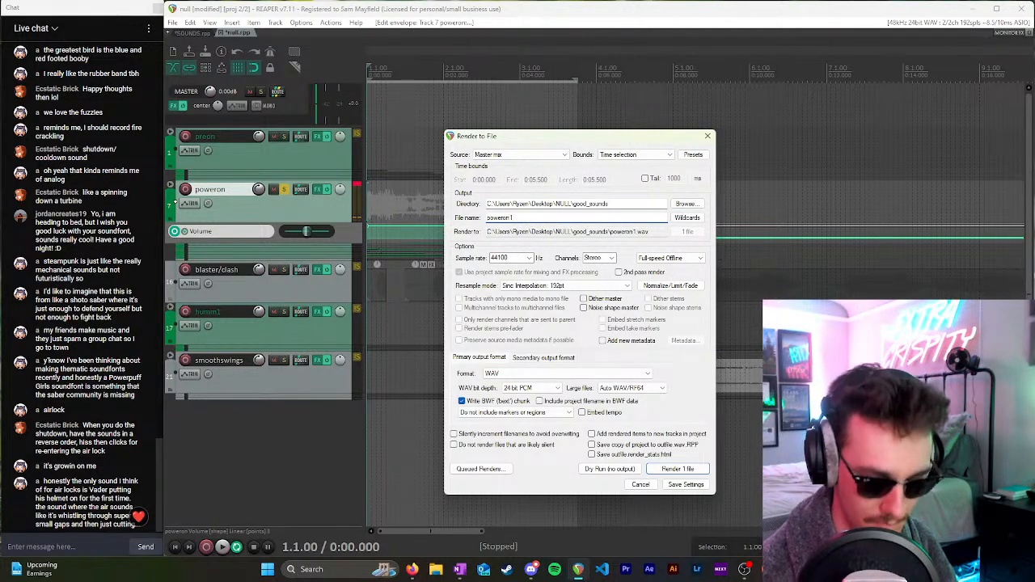
{"action": "key", "text": "Return"}
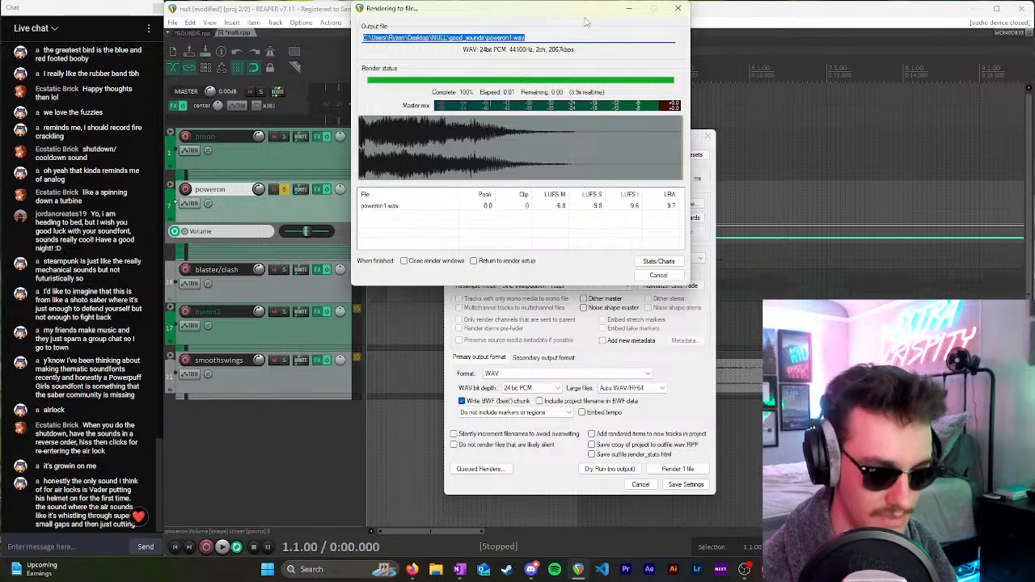
{"action": "key", "text": "Escape"}
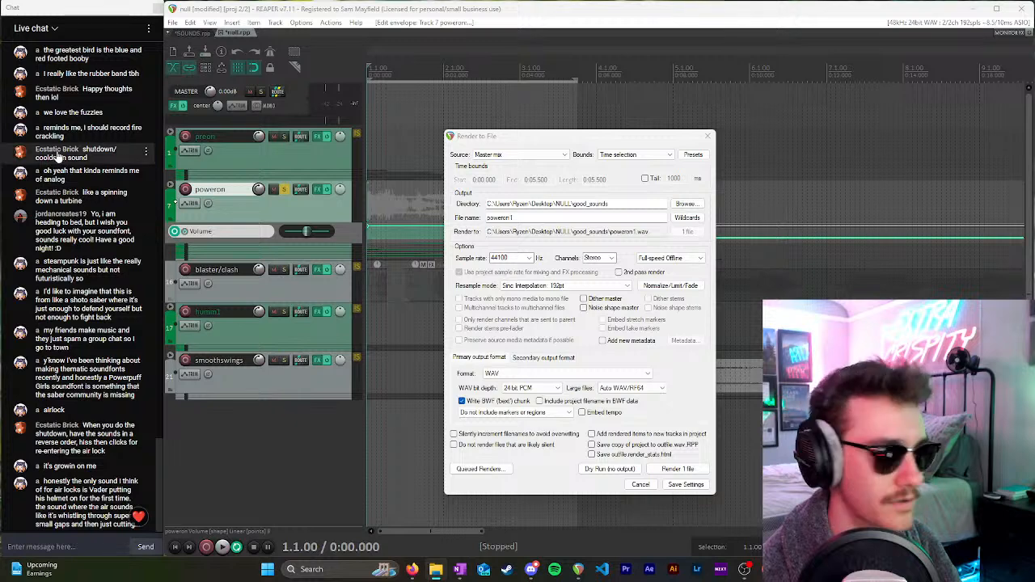
{"action": "left_click", "coordinate": [708, 136]}
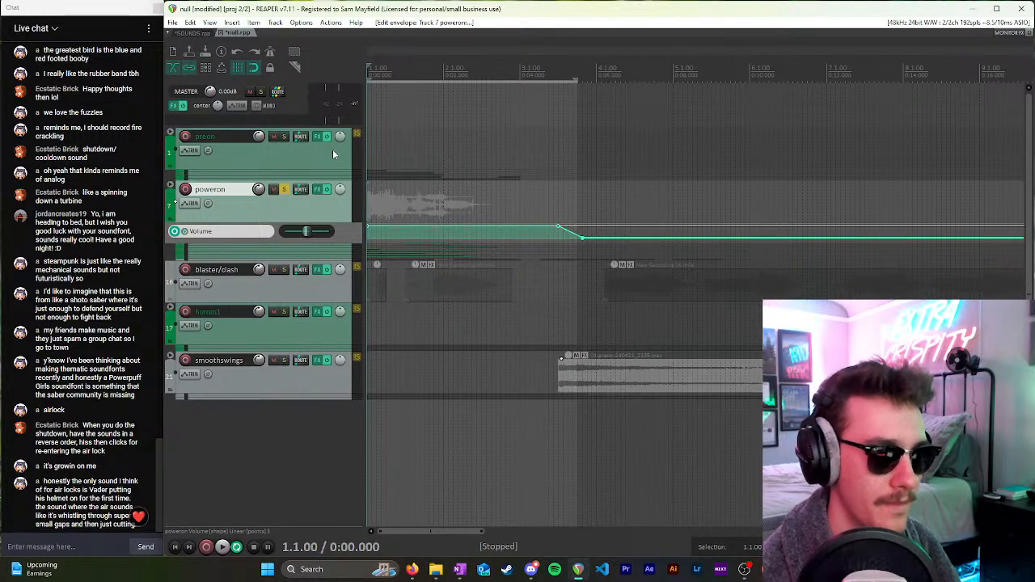
Step: Add a track below smoothswings and insert the rendered poweron1.wav and preon1.wav on it at sequential time positions
{"action": "left_click", "coordinate": [290, 401]}
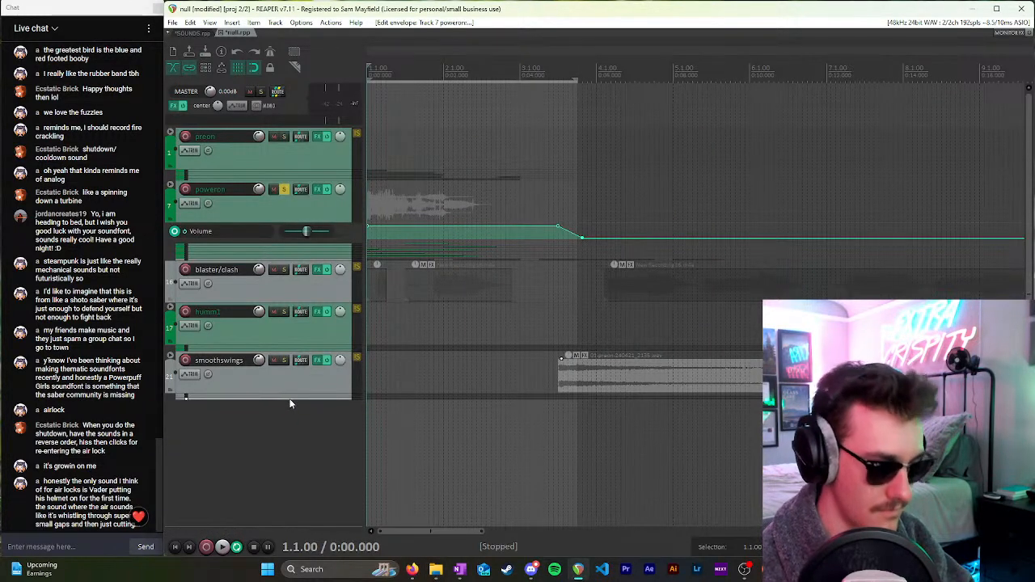
{"action": "double_click", "coordinate": [290, 403]}
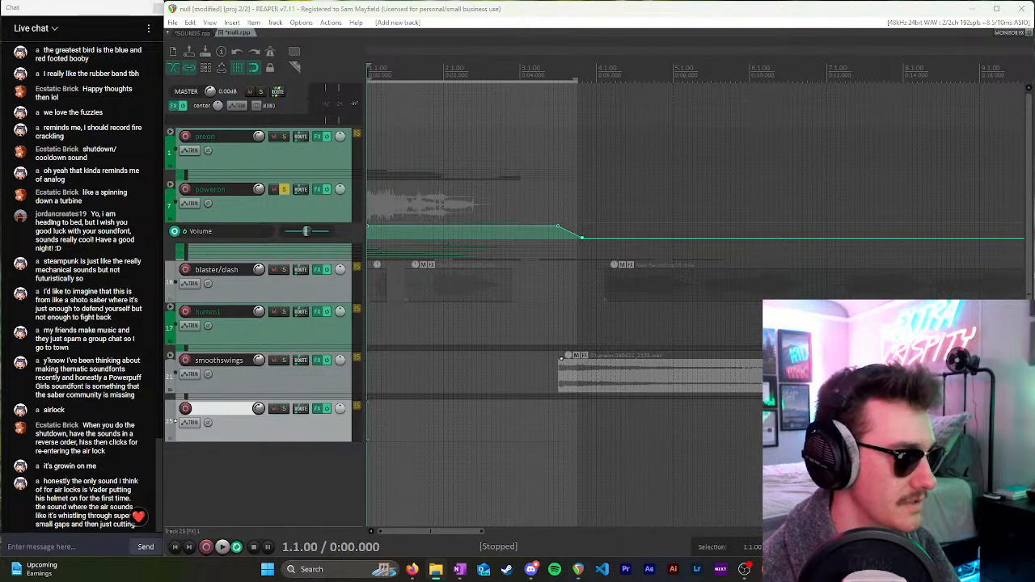
{"action": "left_click_drag", "start_coordinate": [312, 505], "coordinate": [369, 441]}
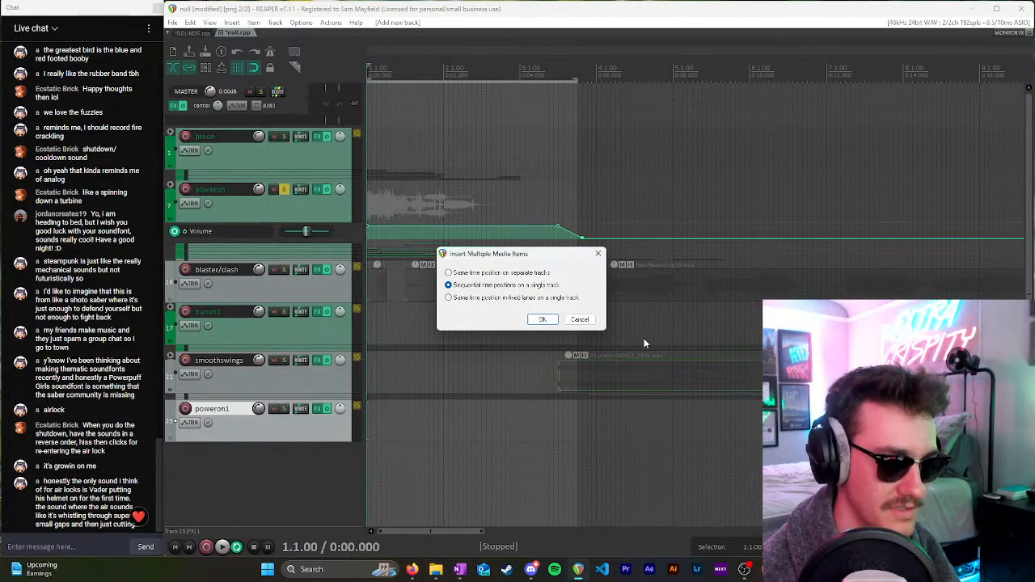
{"action": "left_click", "coordinate": [544, 320]}
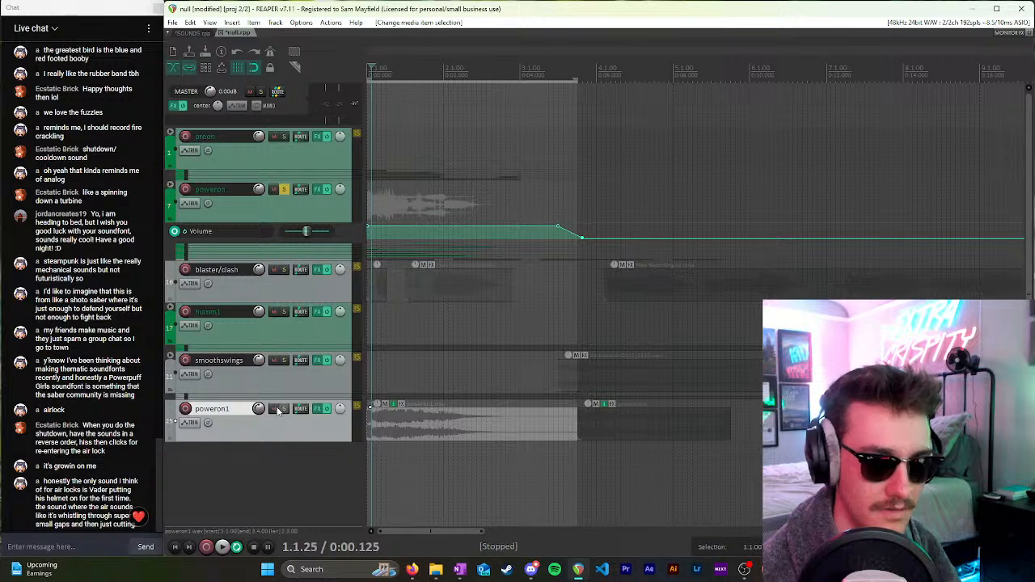
Step: Switch solo from the poweron track to the new poweron1 track and play its opening from the timeline start
{"action": "left_click", "coordinate": [283, 408]}
{"action": "left_click", "coordinate": [284, 190]}
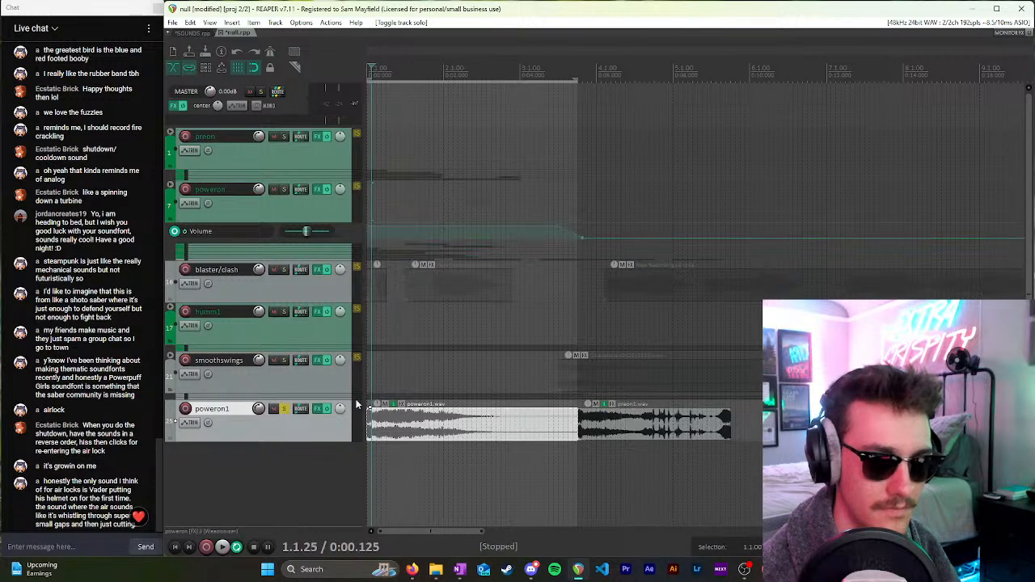
{"action": "left_click", "coordinate": [368, 368]}
{"action": "key", "text": "space"}
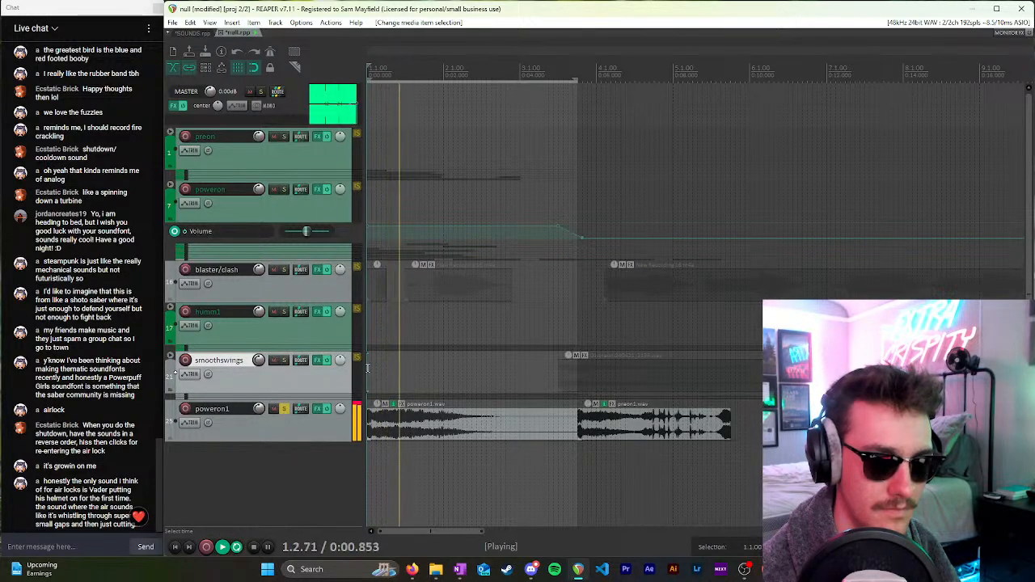
{"action": "key", "text": "space"}
Step: Place preon1.wav at the timeline start with poweron1.wav directly after it, and play the sequence with the time selection cleared
{"action": "left_click_drag", "start_coordinate": [478, 436], "coordinate": [842, 431]}
{"action": "left_click_drag", "start_coordinate": [740, 466], "coordinate": [440, 433]}
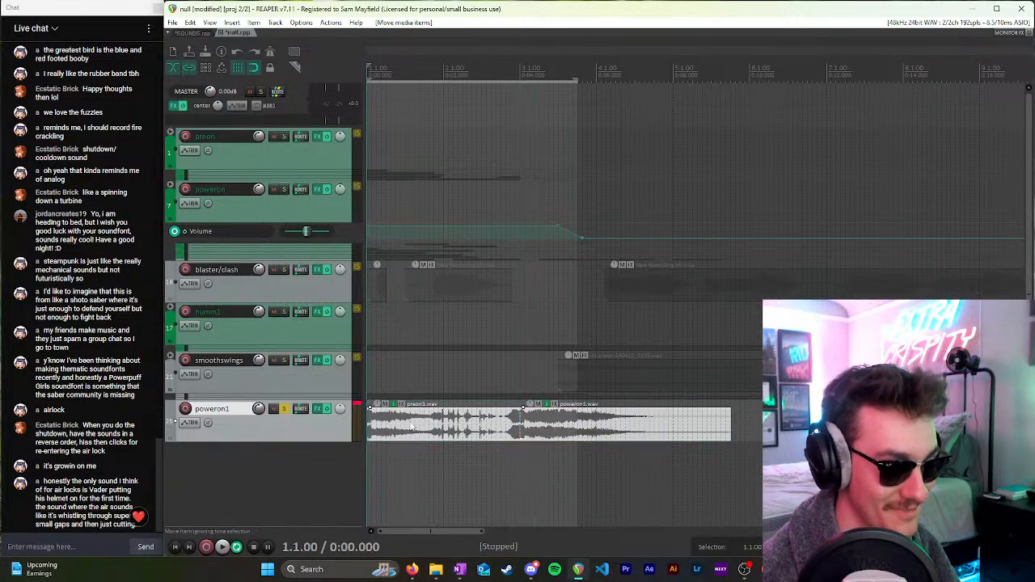
{"action": "left_click", "coordinate": [380, 426]}
{"action": "key", "text": "space"}
{"action": "key", "text": "space"}
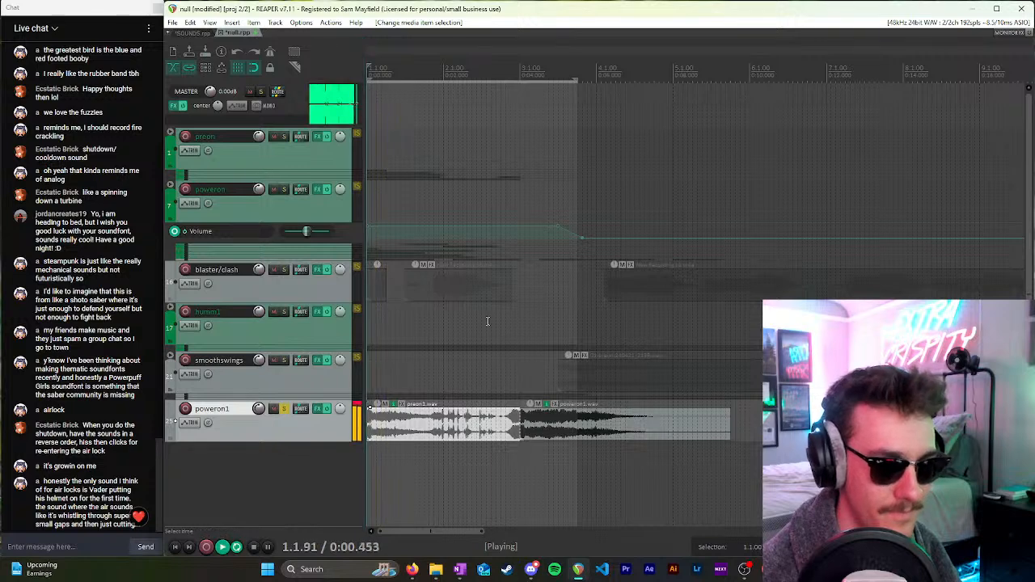
{"action": "left_click", "coordinate": [595, 108]}
{"action": "key", "text": "space"}
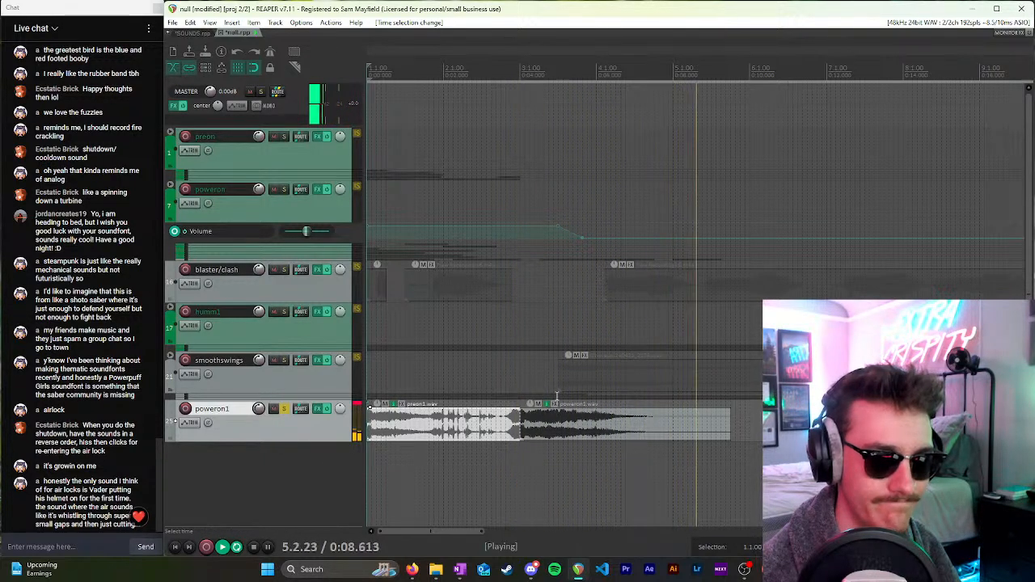
{"action": "key", "text": "space"}
Step: Try trimming preon1.wav to about 3.9 seconds with poweron1.wav moved up against it, and play the transition
{"action": "left_click", "coordinate": [511, 425]}
{"action": "scroll", "coordinate": [547, 423], "scroll_direction": "up", "scroll_amount": 5}
{"action": "scroll", "coordinate": [548, 423], "scroll_direction": "up", "scroll_amount": 2}
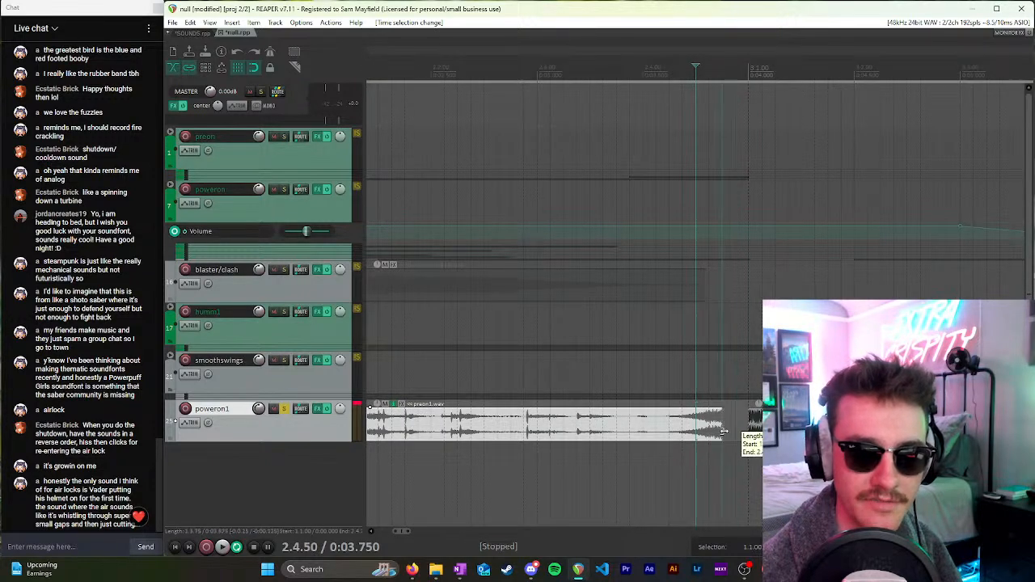
{"action": "left_click", "coordinate": [753, 431]}
{"action": "key", "text": "space"}
{"action": "scroll", "coordinate": [566, 436], "scroll_direction": "down", "scroll_amount": 6}
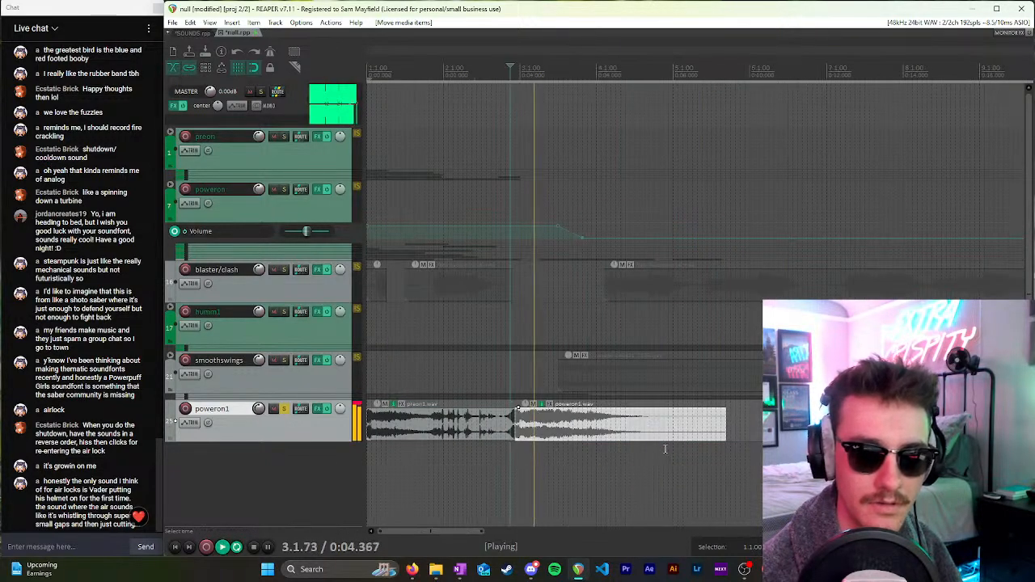
{"action": "left_click", "coordinate": [428, 446]}
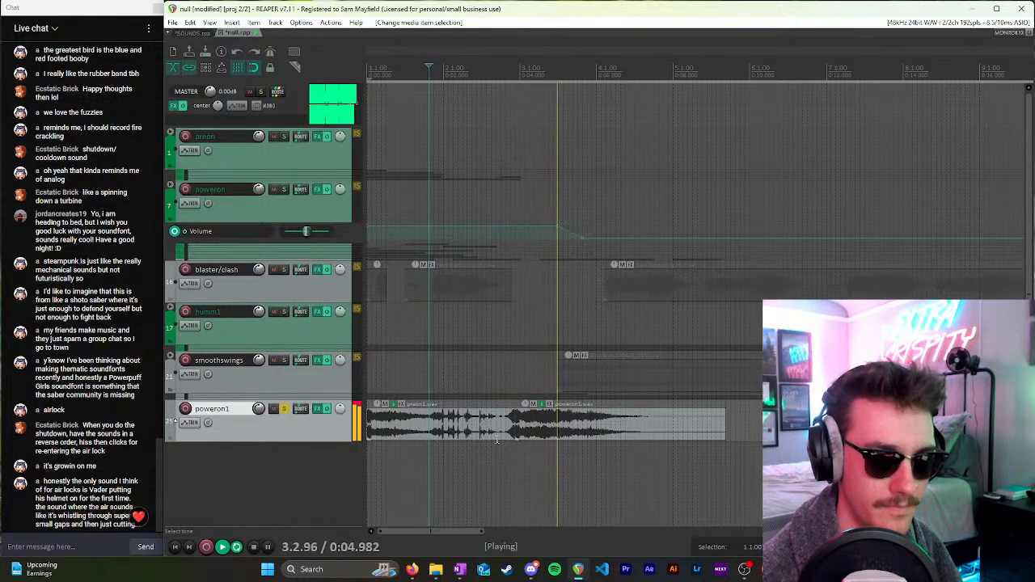
{"action": "key", "text": "space"}
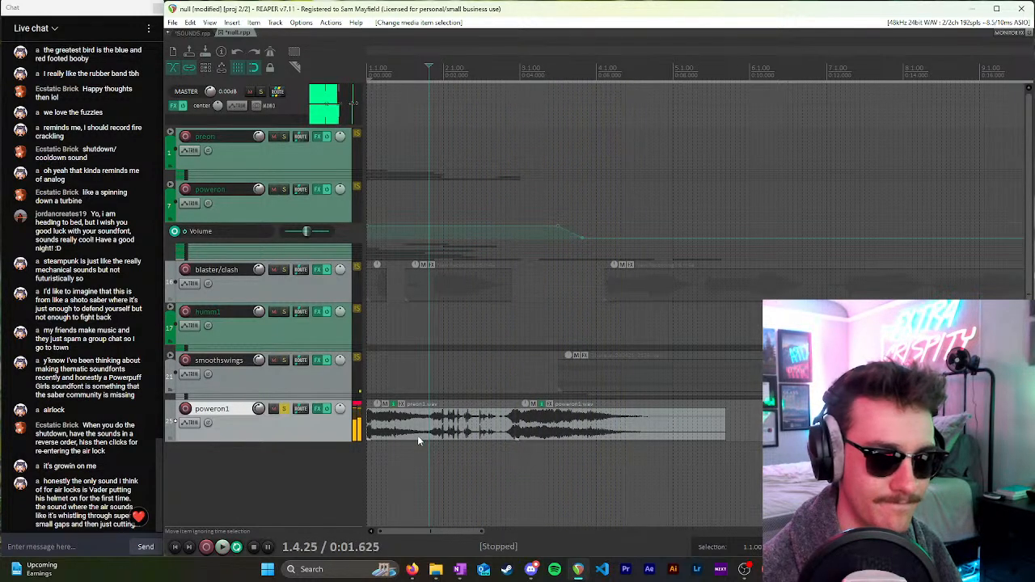
Step: Try shortening preon1.wav to 3.5 seconds with poweron1.wav starting right at its end, and play across the join
{"action": "mouse_move", "coordinate": [510, 424]}
{"action": "left_mouse_down"}
{"action": "mouse_move", "coordinate": [500, 429]}
{"action": "mouse_move", "coordinate": [527, 430]}
{"action": "left_mouse_up"}
{"action": "left_click", "coordinate": [501, 428]}
{"action": "left_click", "coordinate": [446, 451]}
{"action": "key", "text": "space"}
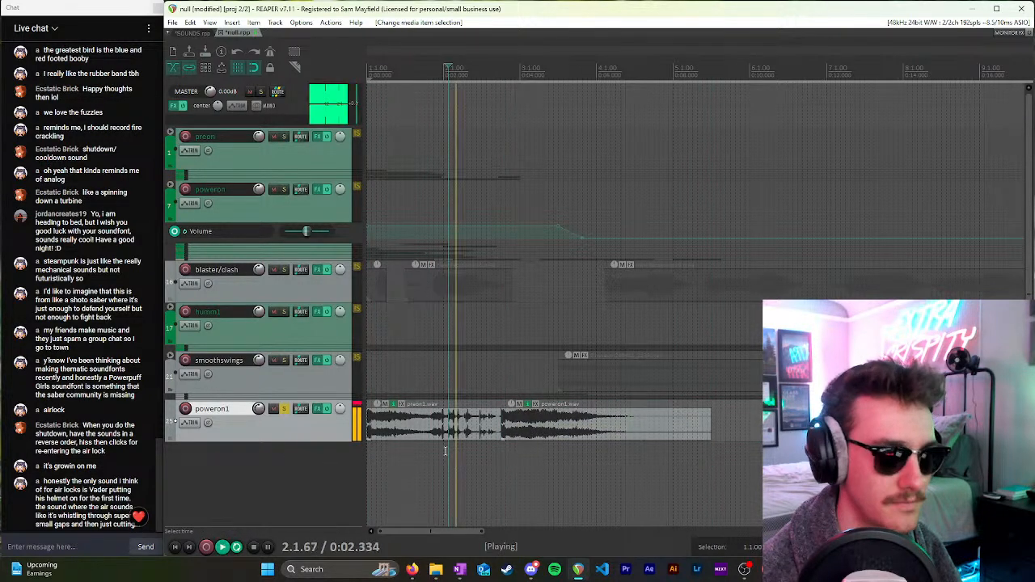
{"action": "left_click", "coordinate": [499, 430]}
{"action": "key", "text": "space"}
Step: Trim preon1.wav slightly more to about 3.45 seconds, closing the gap with poweron1.wav, and play the sequence from the start
{"action": "scroll", "coordinate": [498, 431], "scroll_direction": "up", "scroll_amount": 3}
{"action": "scroll", "coordinate": [661, 441], "scroll_direction": "up", "scroll_amount": 3}
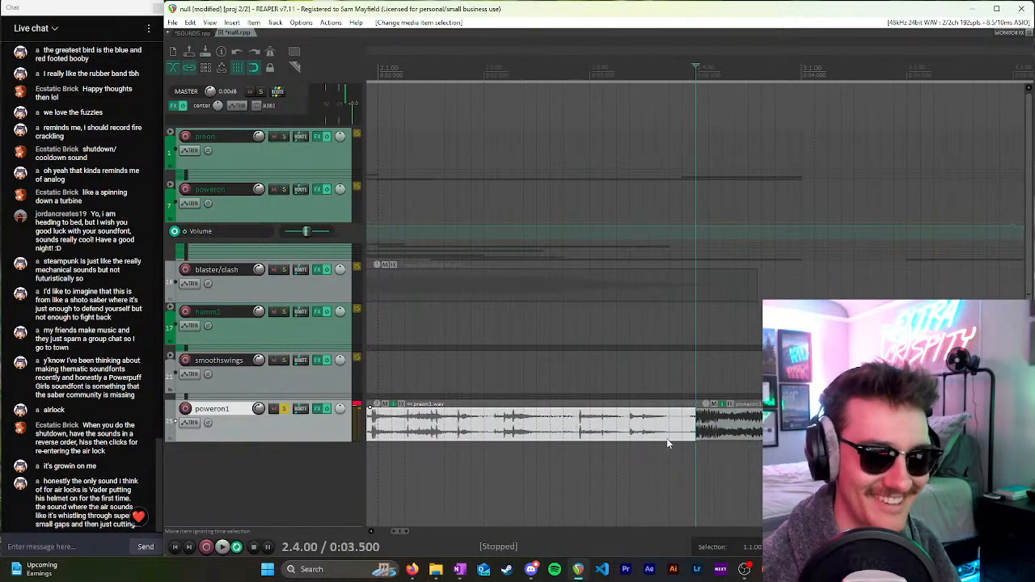
{"action": "left_click_drag", "start_coordinate": [693, 432], "coordinate": [680, 432]}
{"action": "left_click_drag", "start_coordinate": [724, 432], "coordinate": [711, 432]}
{"action": "scroll", "coordinate": [561, 434], "scroll_direction": "down", "scroll_amount": 5}
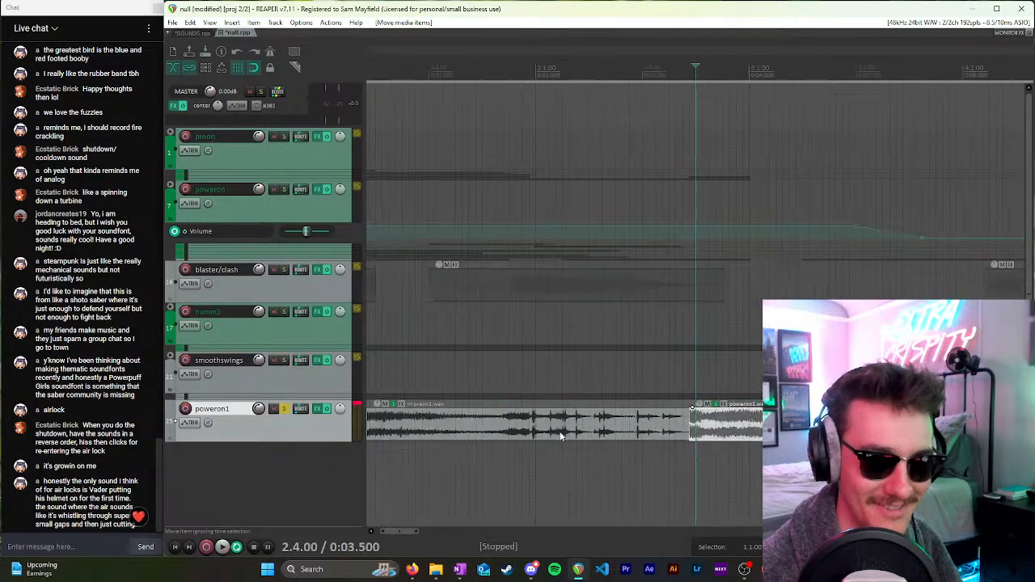
{"action": "left_click", "coordinate": [367, 453]}
{"action": "key", "text": "space"}
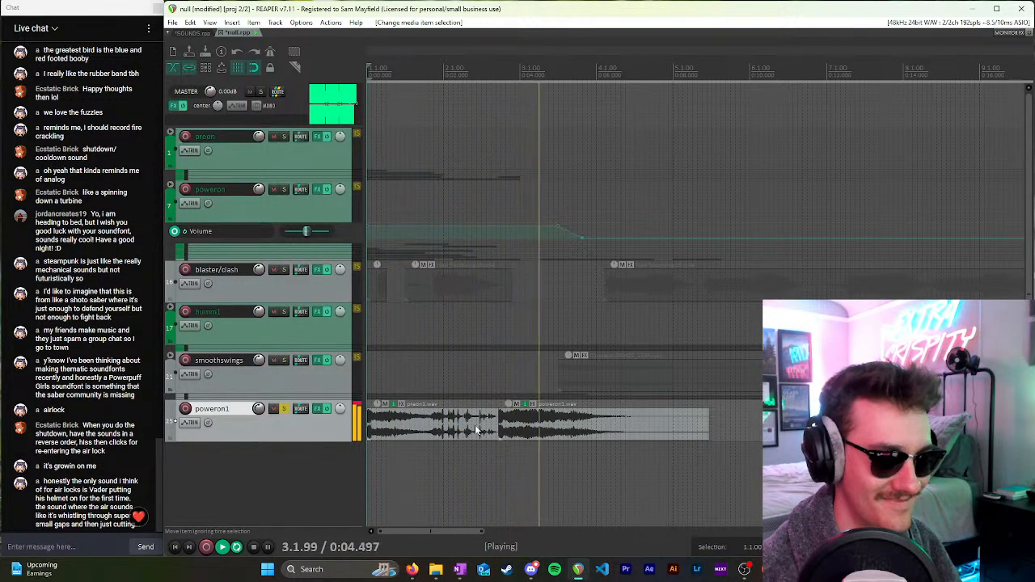
{"action": "key", "text": "space"}
Step: Extend preon1.wav and shift poweron1.wav back so they meet at about 3.9 seconds, and play the transition
{"action": "left_click_drag", "start_coordinate": [501, 422], "coordinate": [524, 428]}
{"action": "key", "text": "space"}
{"action": "left_click", "coordinate": [467, 449]}
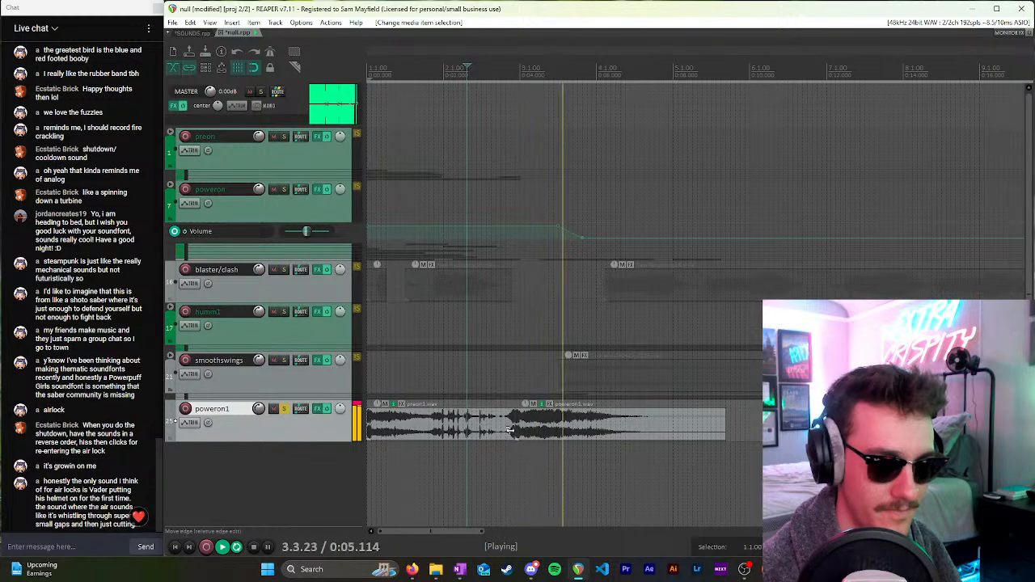
{"action": "key", "text": "space"}
Step: Move poweron1.wav slightly earlier to start at about 3.8 seconds and play the sequence from the timeline start
{"action": "scroll", "coordinate": [524, 428], "scroll_direction": "up", "scroll_amount": 3}
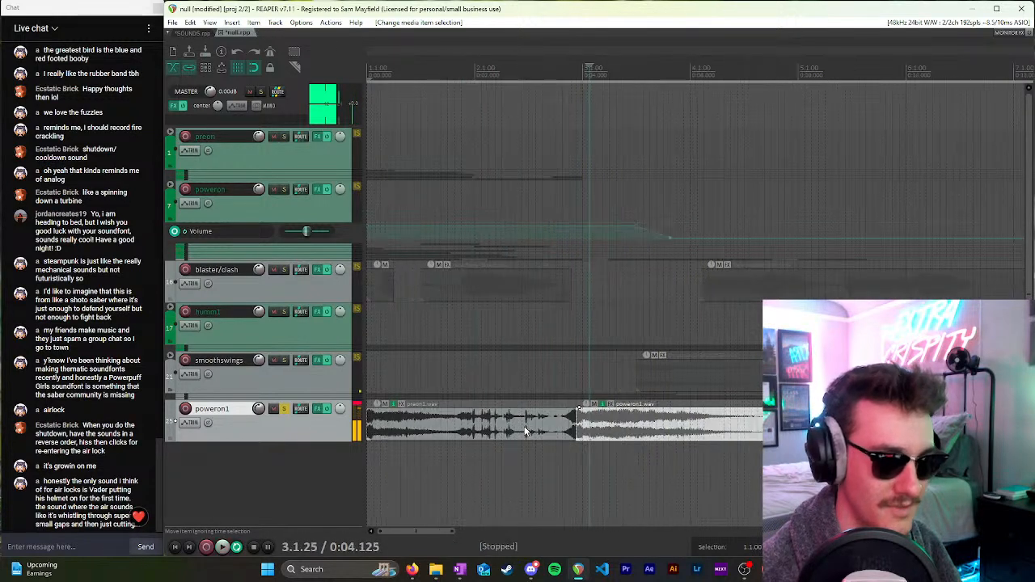
{"action": "left_click_drag", "start_coordinate": [666, 424], "coordinate": [640, 435]}
{"action": "left_click", "coordinate": [497, 464]}
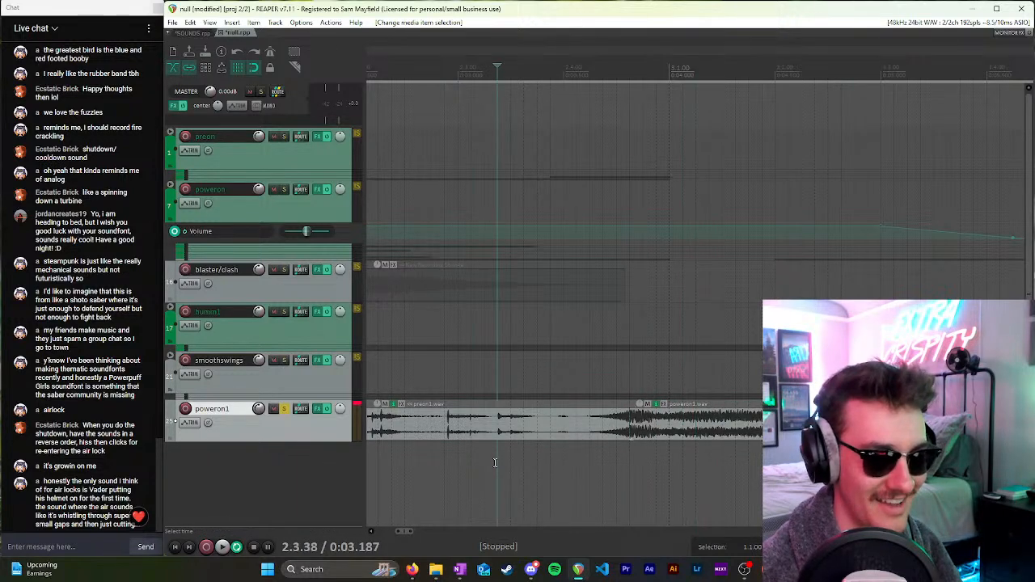
{"action": "scroll", "coordinate": [495, 463], "scroll_direction": "down", "scroll_amount": 5}
{"action": "left_click", "coordinate": [477, 452]}
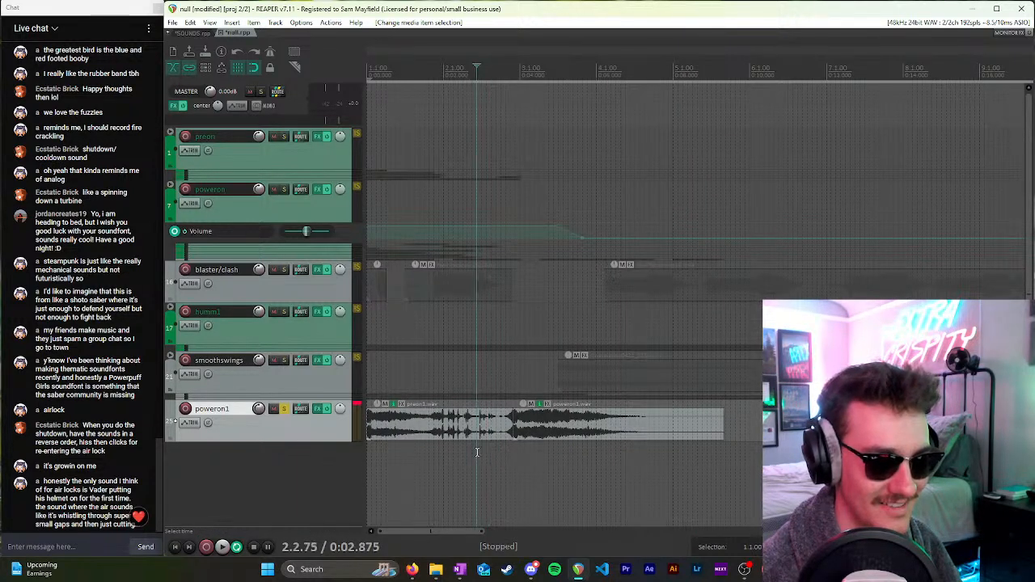
{"action": "left_click", "coordinate": [368, 436]}
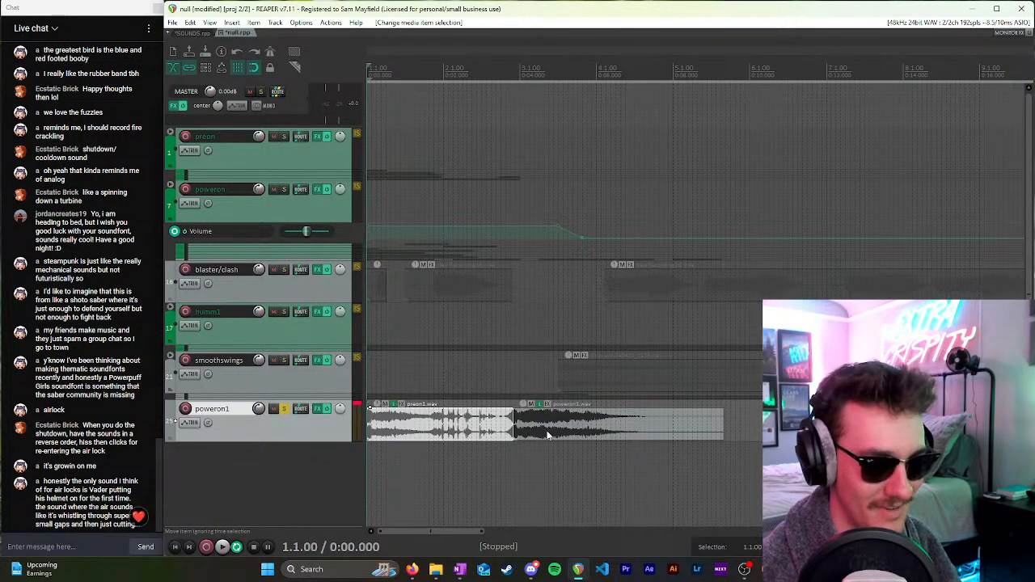
{"action": "key", "text": "space"}
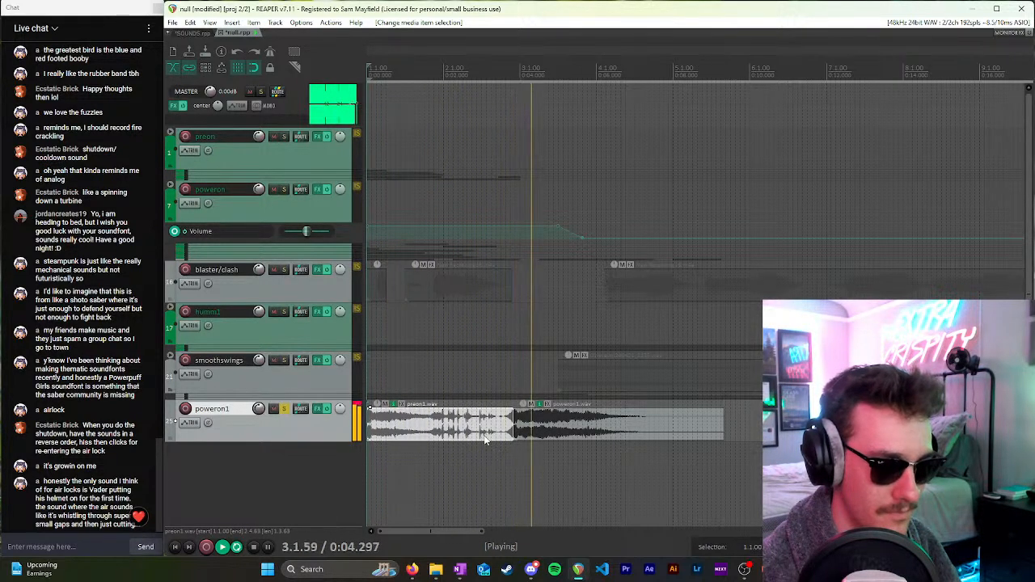
{"action": "key", "text": "space"}
Step: Restore preon1.wav to its full length with poweron1.wav starting at 4 seconds, and play across the join
{"action": "left_click_drag", "start_coordinate": [521, 427], "coordinate": [534, 428]}
{"action": "left_click", "coordinate": [512, 426]}
{"action": "scroll", "coordinate": [511, 425], "scroll_direction": "up", "scroll_amount": 5}
{"action": "left_click_drag", "start_coordinate": [693, 425], "coordinate": [778, 428]}
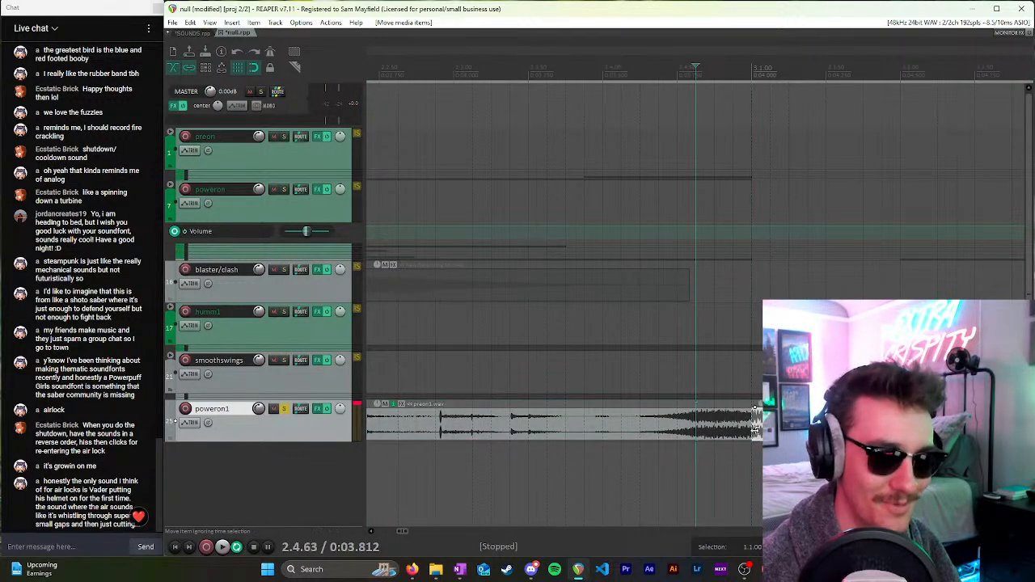
{"action": "left_click", "coordinate": [599, 454]}
{"action": "key", "text": "space"}
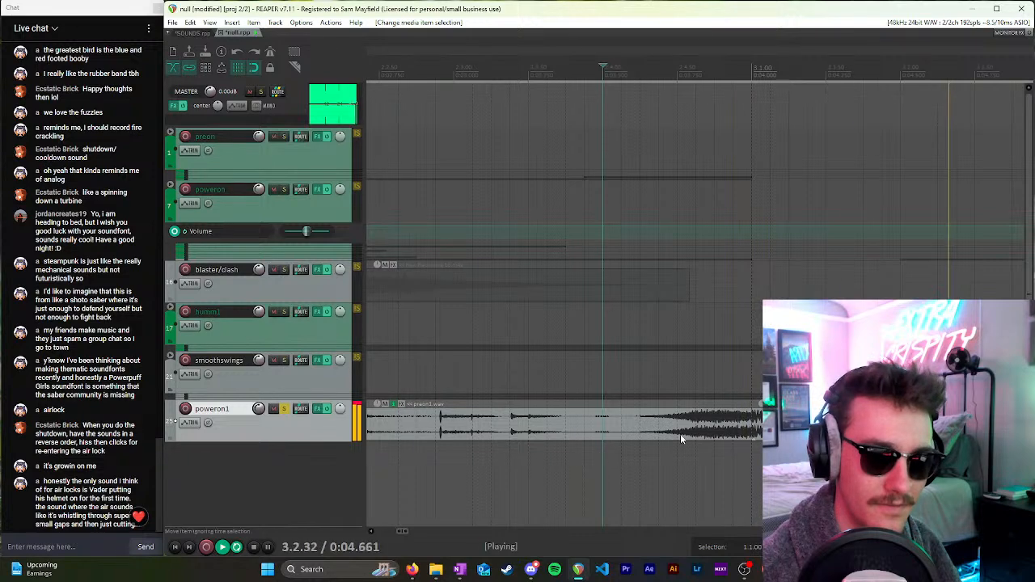
{"action": "scroll", "coordinate": [680, 434], "scroll_direction": "down", "scroll_amount": 3}
{"action": "left_click", "coordinate": [458, 449]}
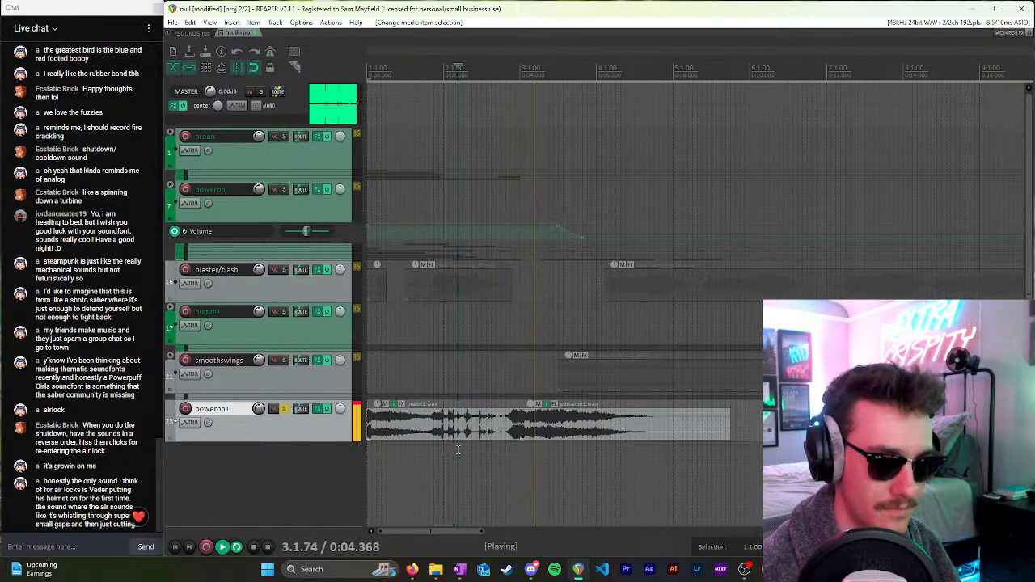
{"action": "key", "text": "space"}
{"action": "left_click", "coordinate": [522, 431]}
{"action": "left_click", "coordinate": [496, 433]}
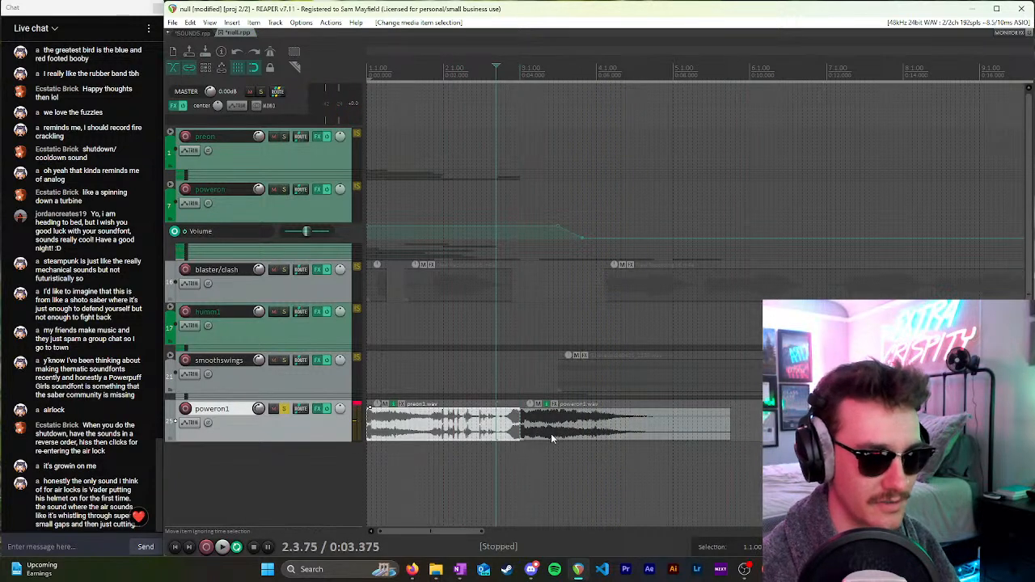
{"action": "scroll", "coordinate": [547, 435], "scroll_direction": "down", "scroll_amount": 5}
{"action": "left_click", "coordinate": [438, 431]}
{"action": "left_click", "coordinate": [523, 424]}
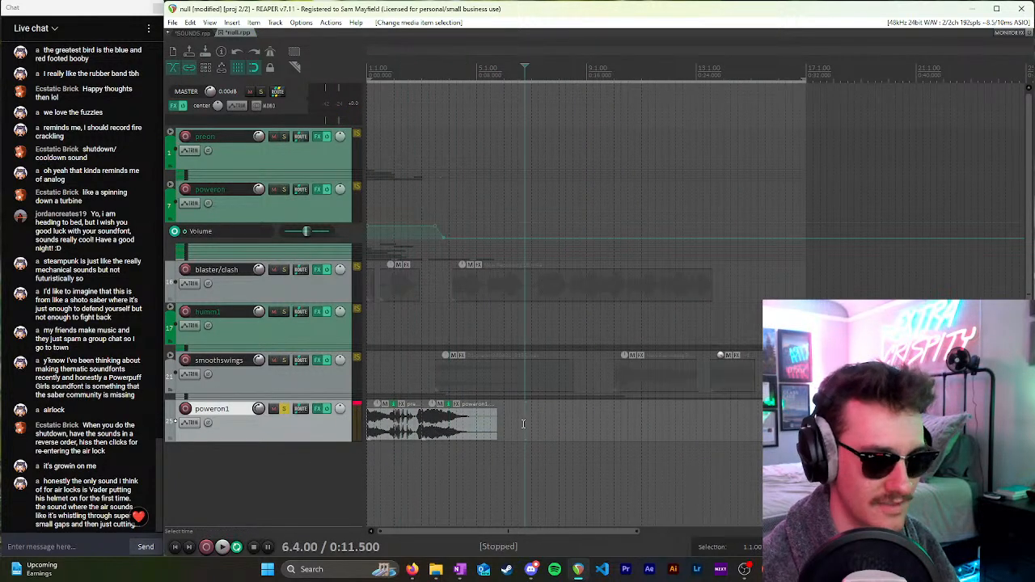
{"action": "left_click", "coordinate": [499, 427]}
{"action": "left_click", "coordinate": [393, 431]}
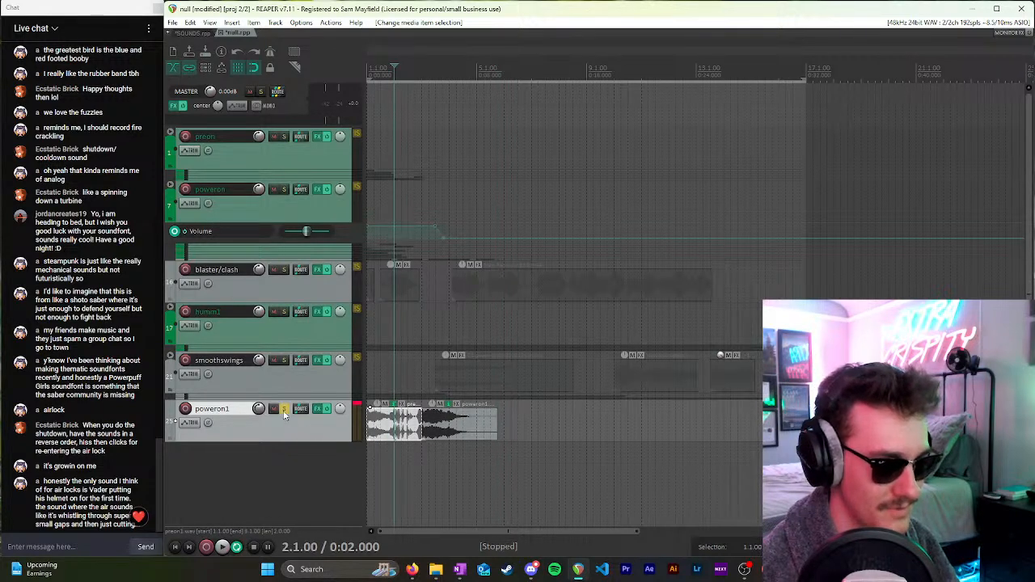
Step: Expand the humm1 folder track to show its child tracks
{"action": "left_click", "coordinate": [275, 371]}
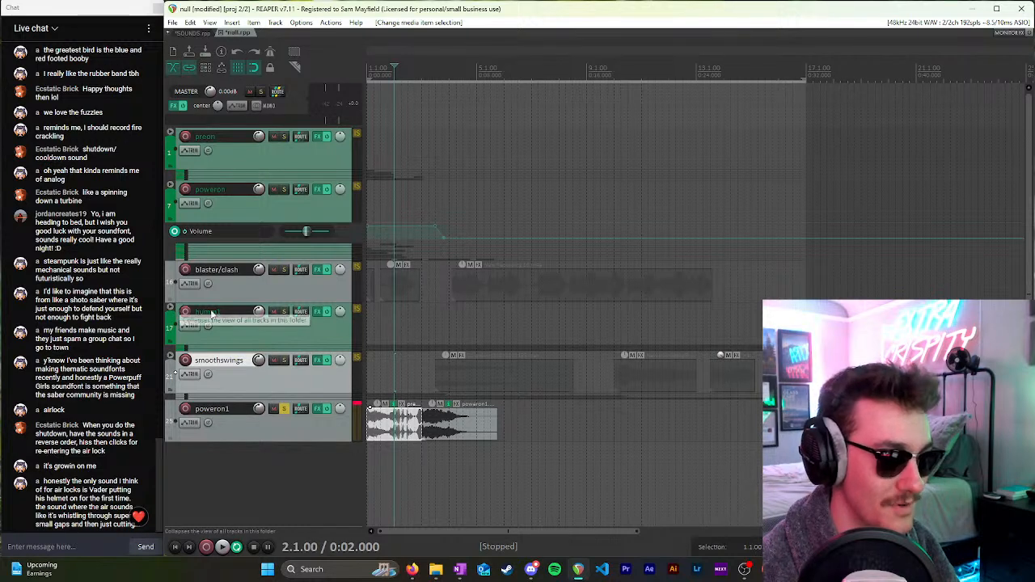
{"action": "left_click", "coordinate": [172, 312]}
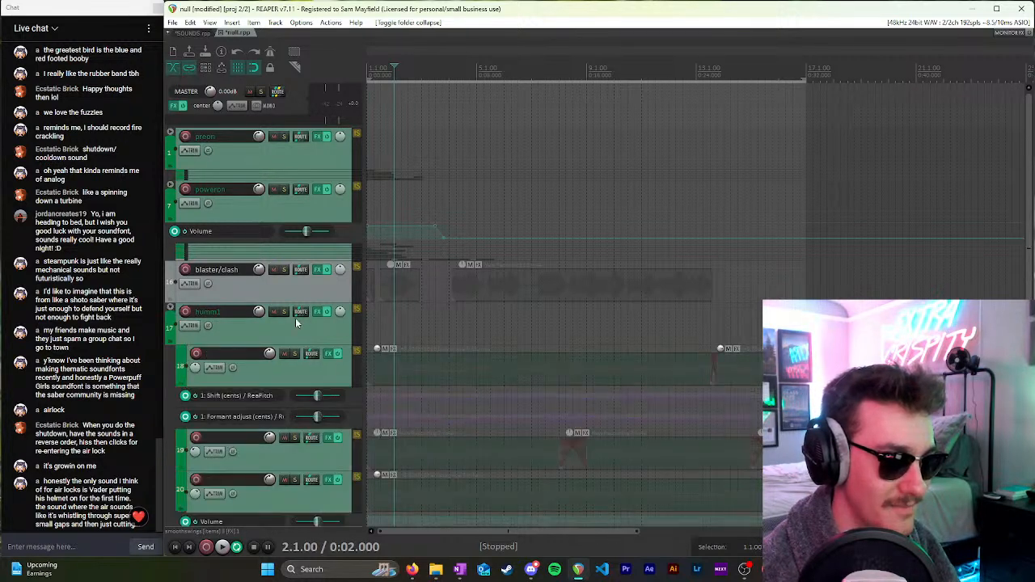
Step: Solo the humm1 folder track and show its volume envelope
{"action": "left_click", "coordinate": [283, 313]}
{"action": "scroll", "coordinate": [306, 321], "scroll_direction": "down", "scroll_amount": 3}
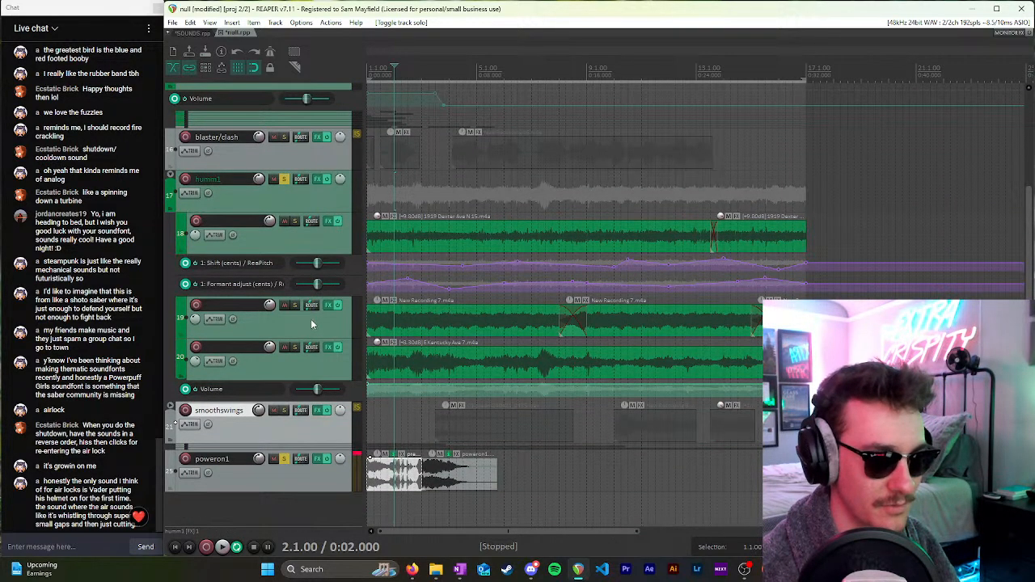
{"action": "scroll", "coordinate": [475, 314], "scroll_direction": "down", "scroll_amount": 5}
{"action": "left_click_drag", "start_coordinate": [509, 361], "coordinate": [370, 217]}
{"action": "scroll", "coordinate": [497, 293], "scroll_direction": "up", "scroll_amount": 5}
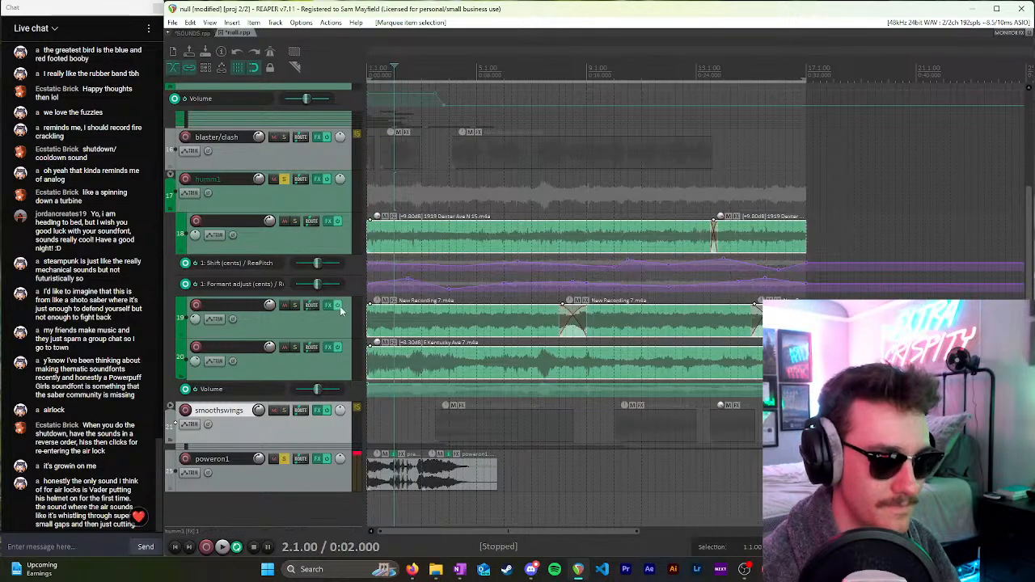
{"action": "left_click", "coordinate": [324, 240]}
{"action": "key", "text": "v"}
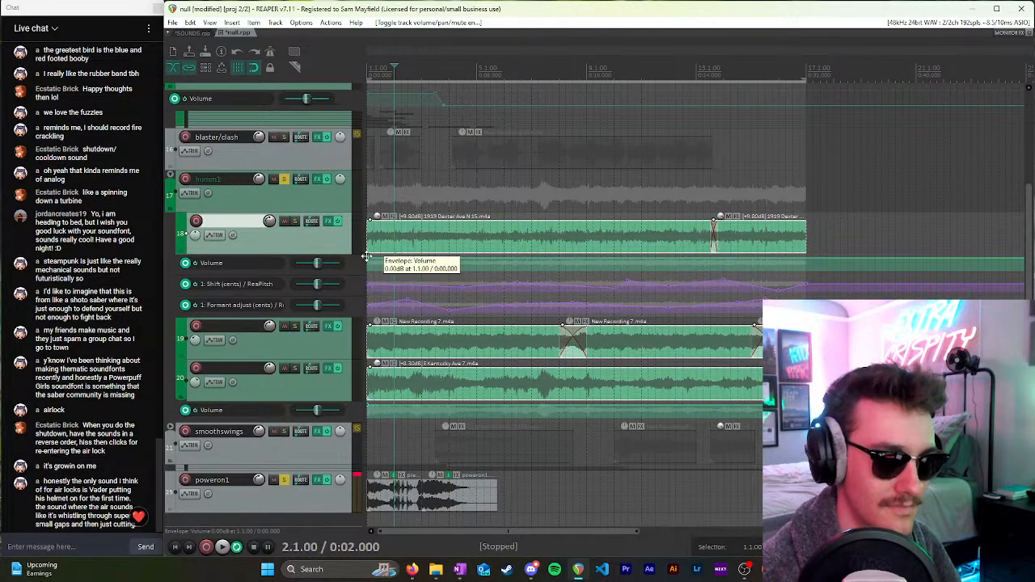
{"action": "key", "text": "v"}
{"action": "left_click", "coordinate": [327, 199]}
{"action": "key", "text": "v"}
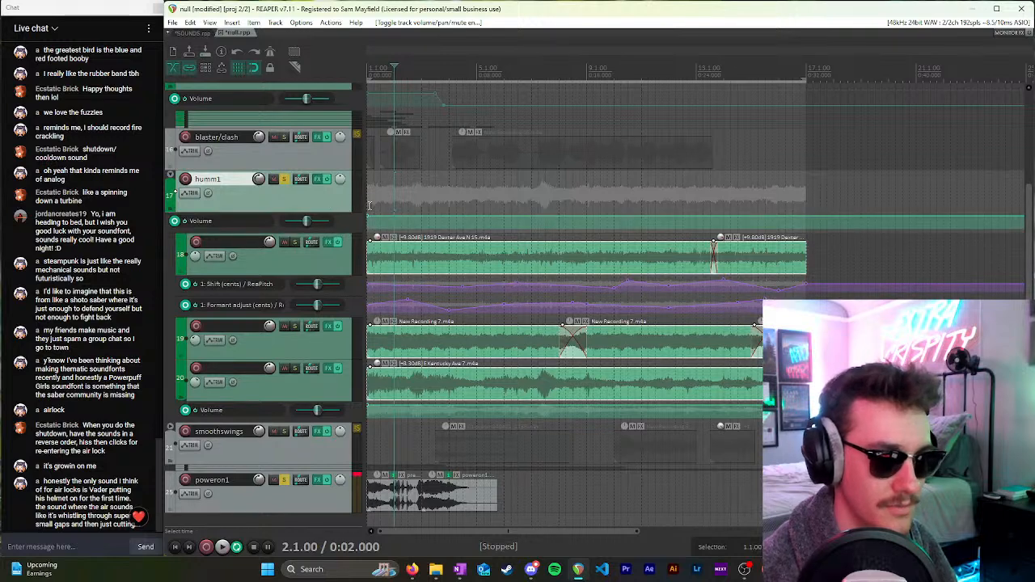
Step: Shape humm1's volume envelope to stay silent until 4 seconds and rise to 0 dB at 6 seconds, and play it from the start
{"action": "left_click_drag", "start_coordinate": [368, 216], "coordinate": [366, 493]}
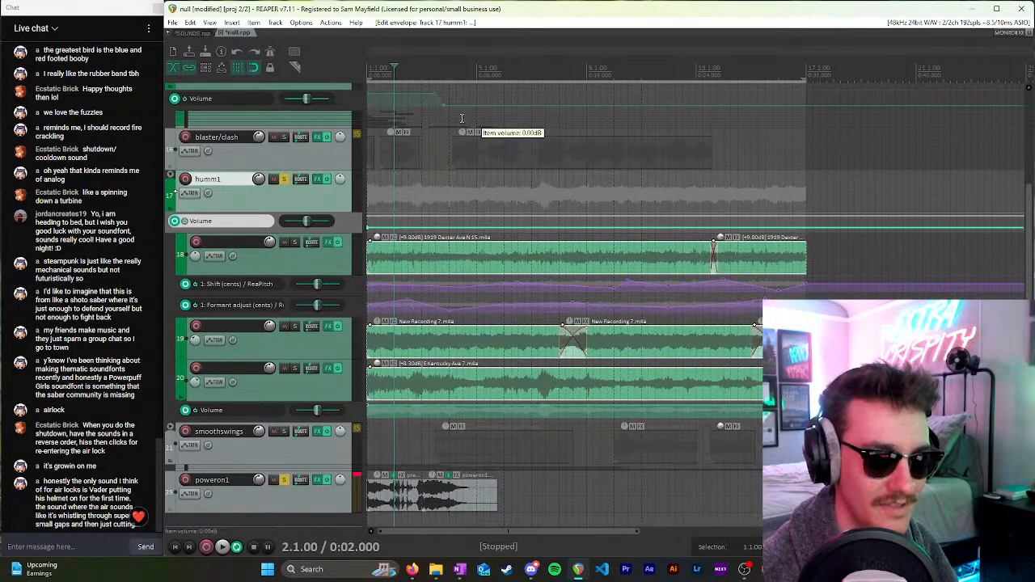
{"action": "left_click_drag", "start_coordinate": [455, 14], "coordinate": [442, 12]}
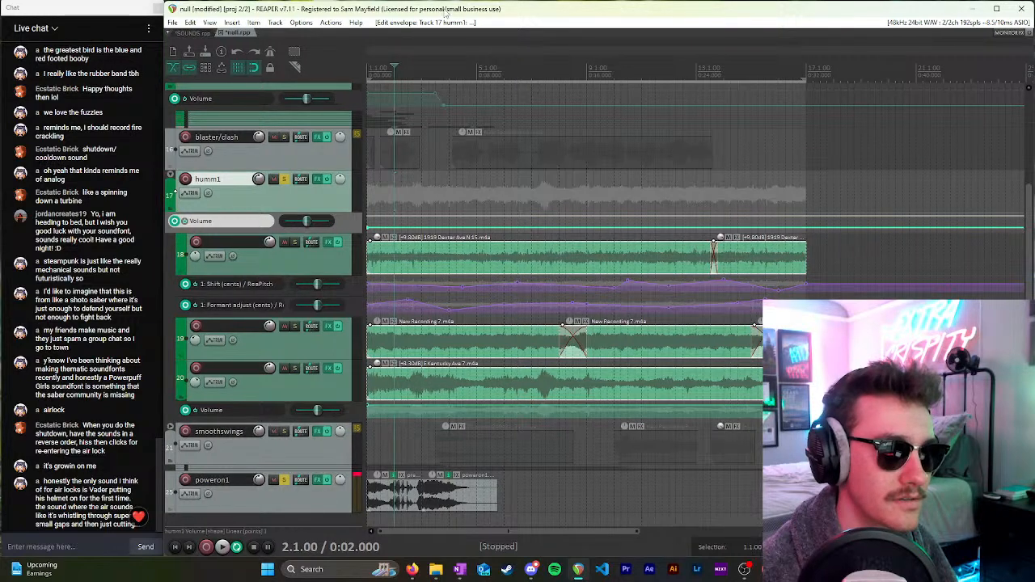
{"action": "left_click", "coordinate": [421, 491]}
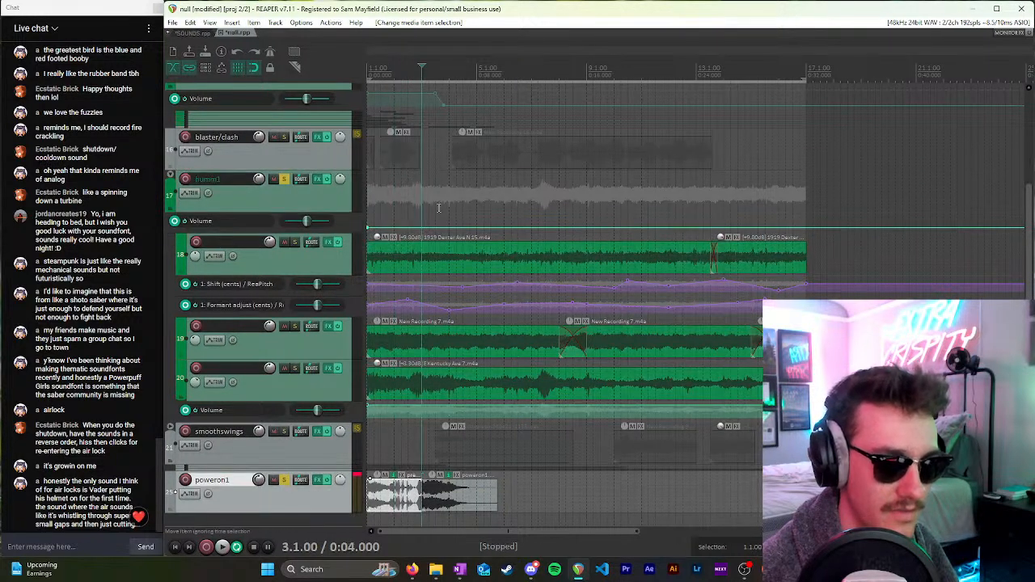
{"action": "left_click", "coordinate": [420, 226]}
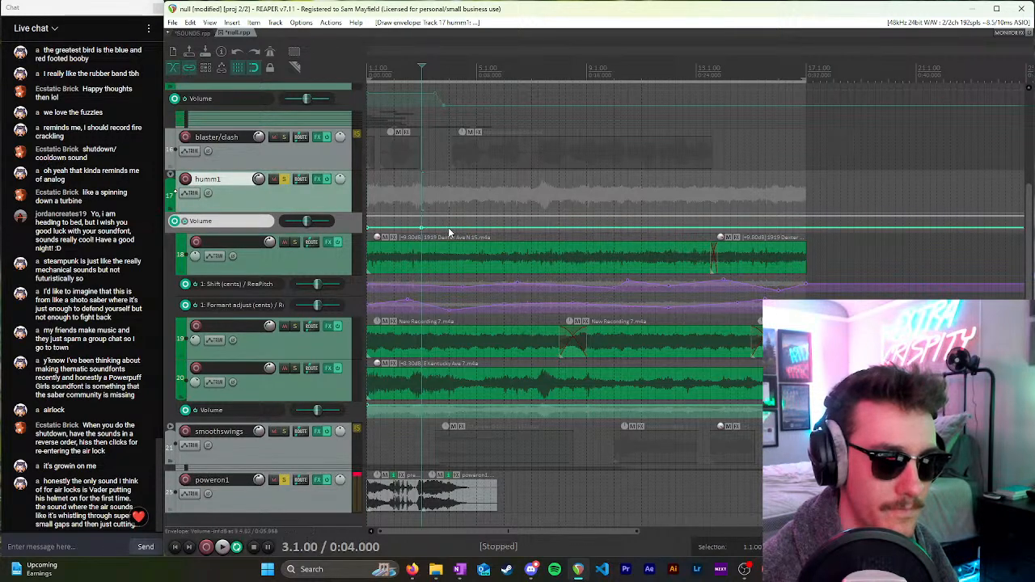
{"action": "left_click", "coordinate": [451, 215]}
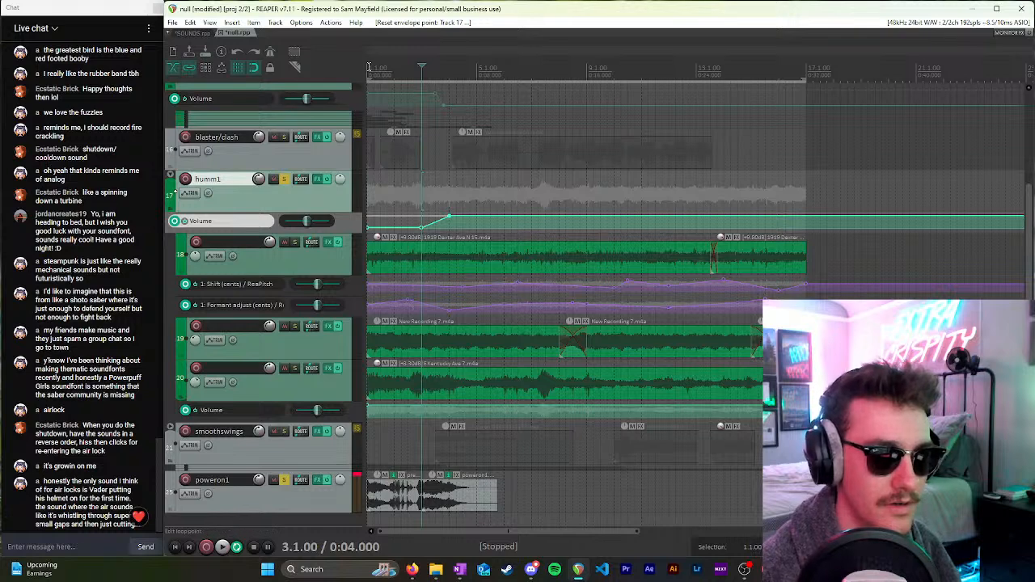
{"action": "key", "text": "space"}
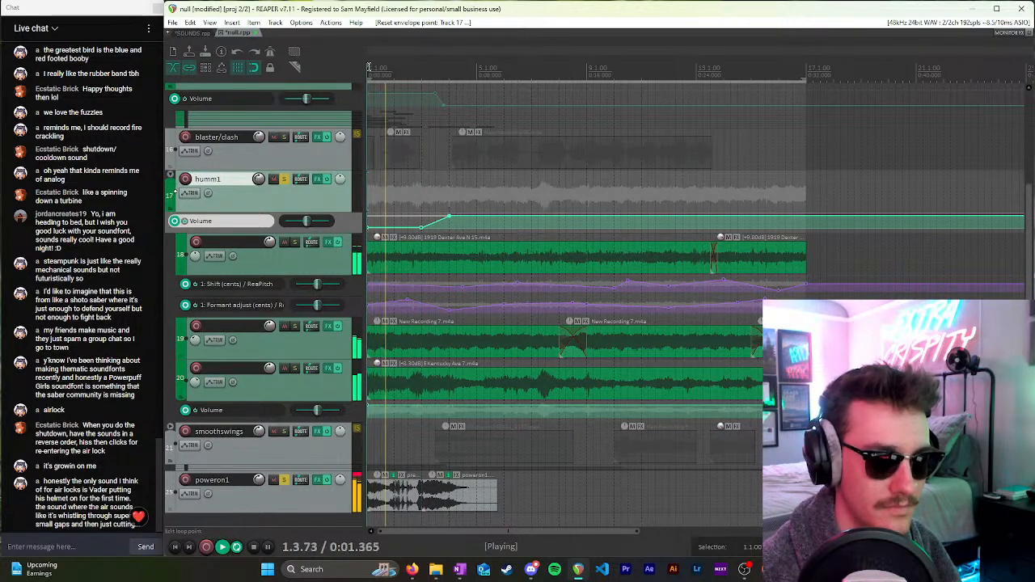
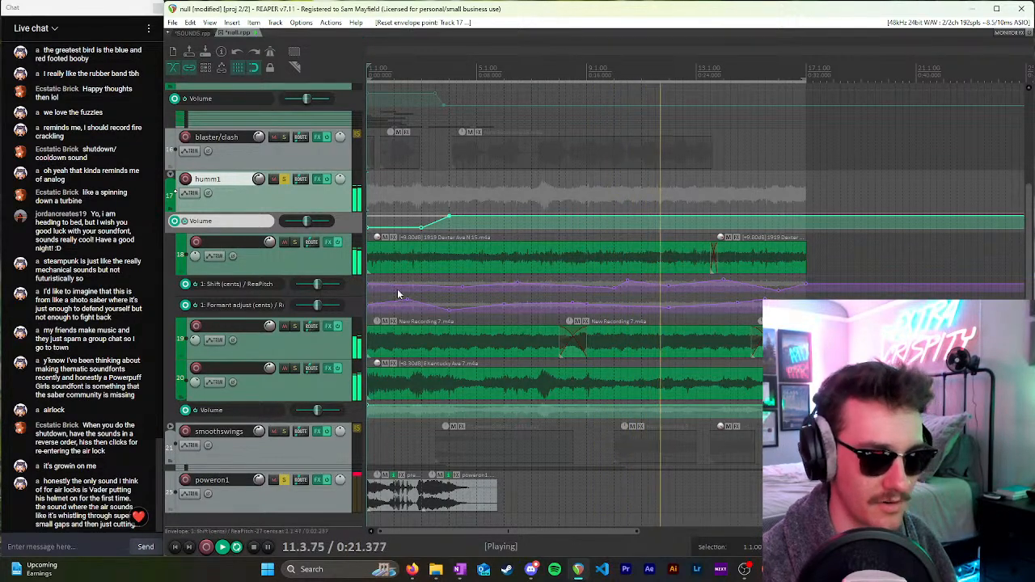
{"action": "key", "text": "space"}
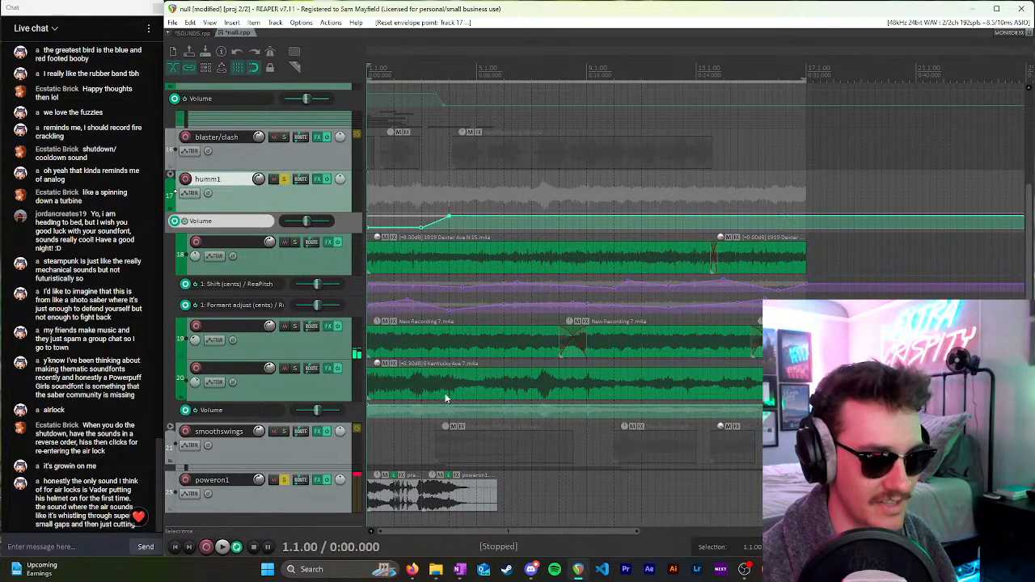
Step: Try raising humm1's 6-second volume point to +6.02 dB, listen to the sequence, and reset the point
{"action": "left_click", "coordinate": [456, 215]}
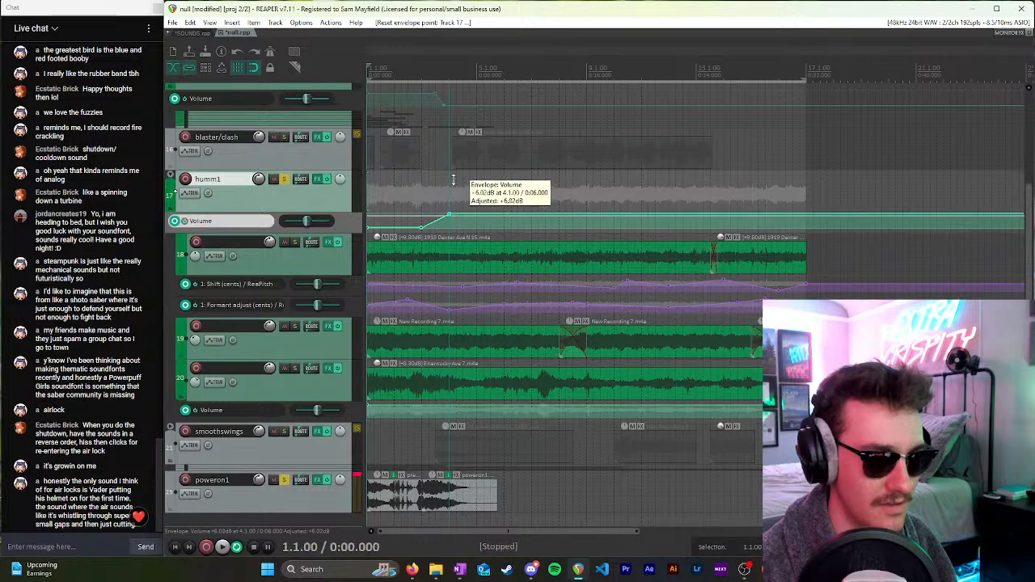
{"action": "key", "text": "space"}
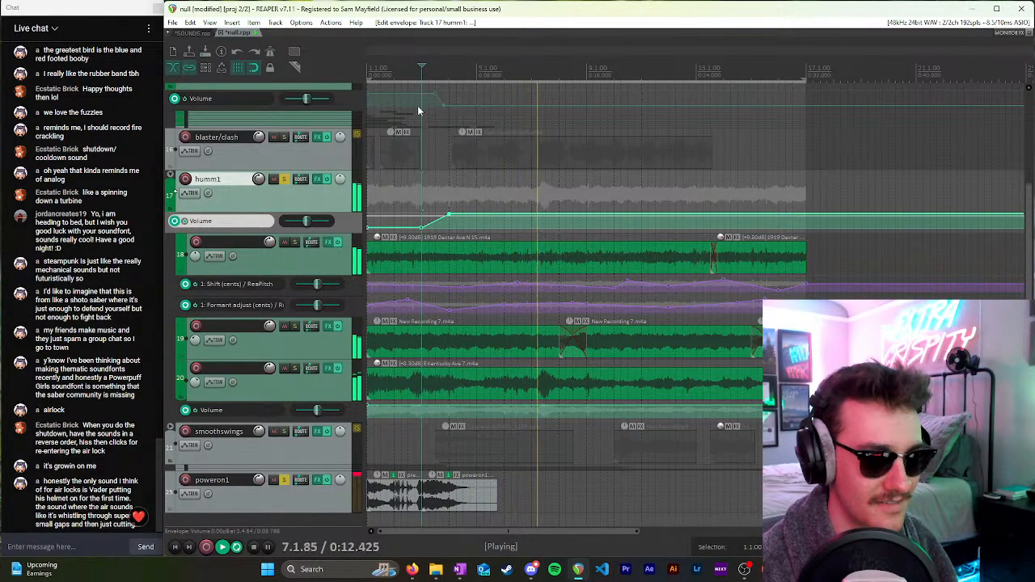
{"action": "mouse_move", "coordinate": [452, 217]}
{"action": "key", "text": "space"}
{"action": "double_click", "coordinate": [452, 216]}
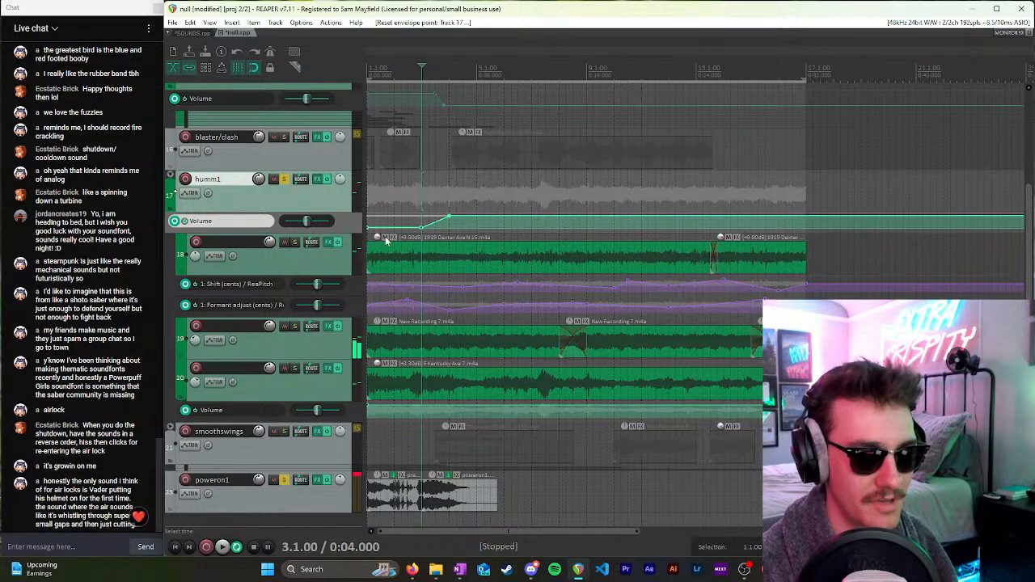
Step: Set the output gain of humm1's ReaEQ to -3.0 dB while listening, and close the effects window
{"action": "left_click", "coordinate": [333, 259]}
{"action": "left_click", "coordinate": [281, 199]}
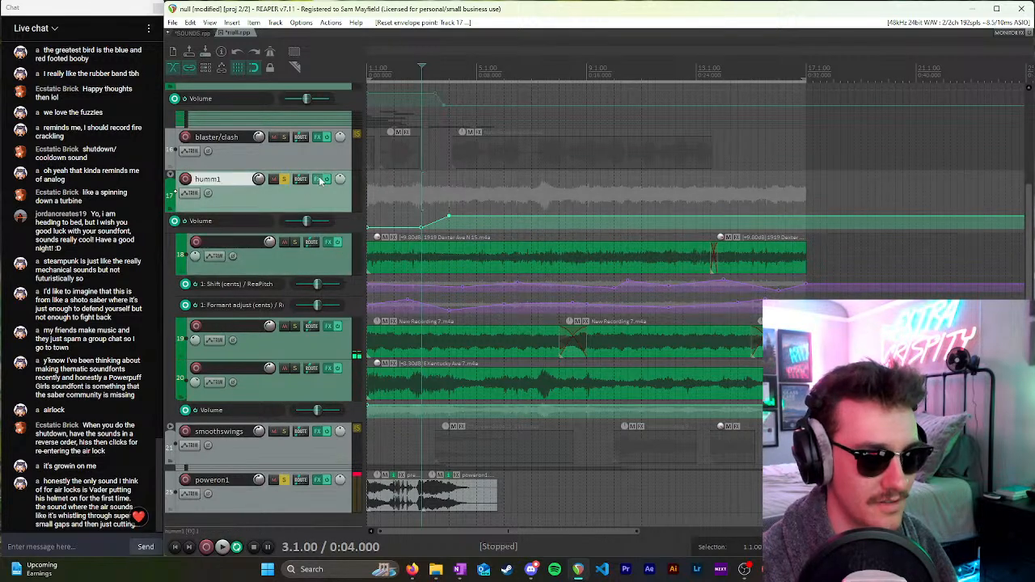
{"action": "left_click", "coordinate": [318, 181]}
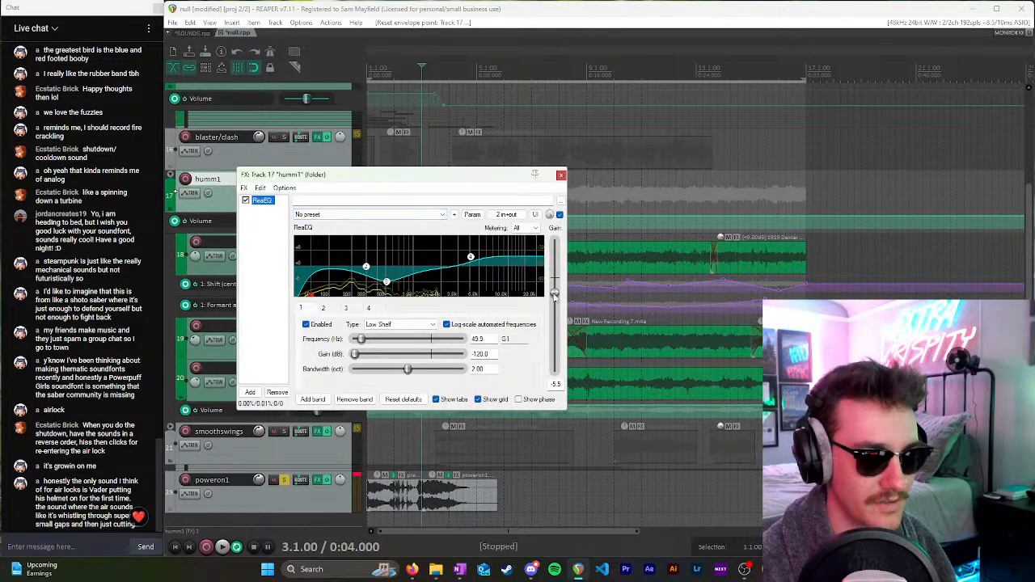
{"action": "key", "text": "space"}
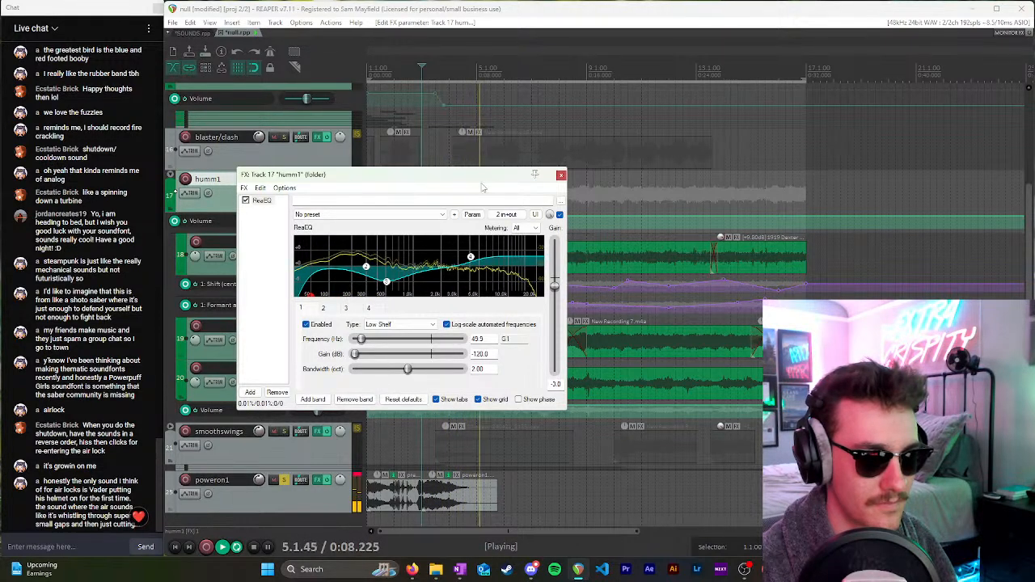
{"action": "key", "text": "space"}
{"action": "left_click", "coordinate": [561, 176]}
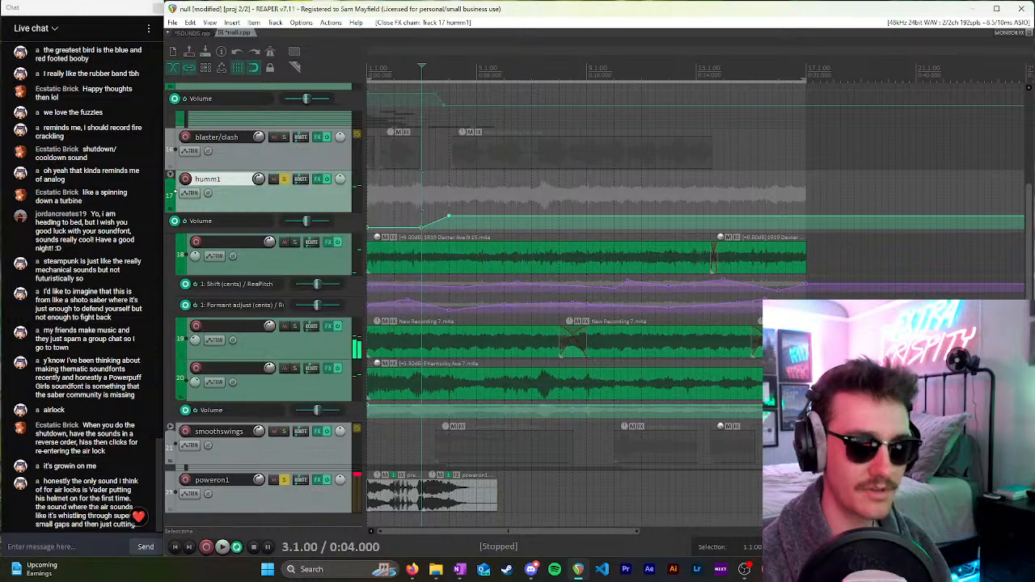
Step: Turn off solo on the poweron1 and humm1 tracks
{"action": "left_click", "coordinate": [457, 492]}
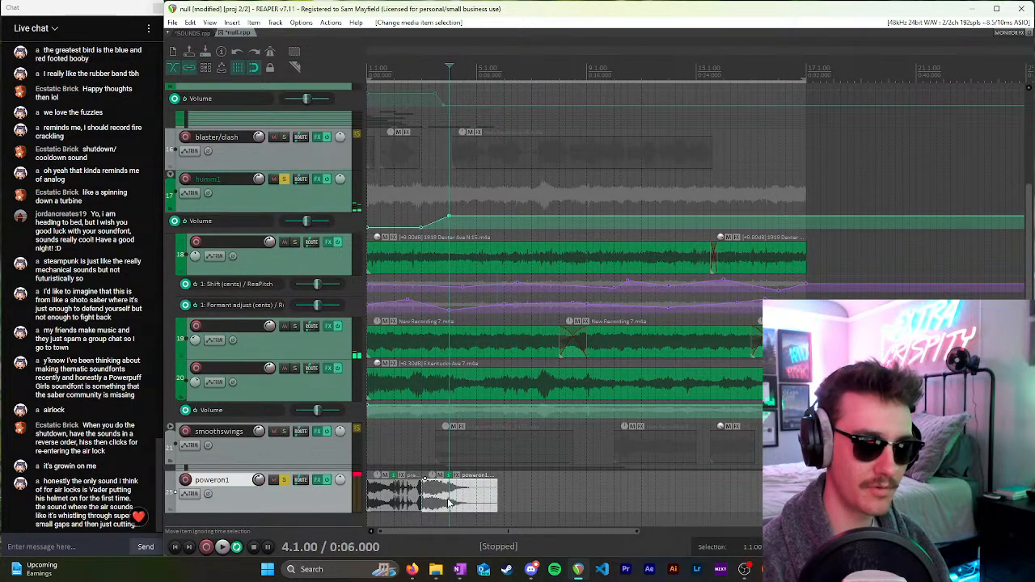
{"action": "scroll", "coordinate": [329, 420], "scroll_direction": "up", "scroll_amount": 3}
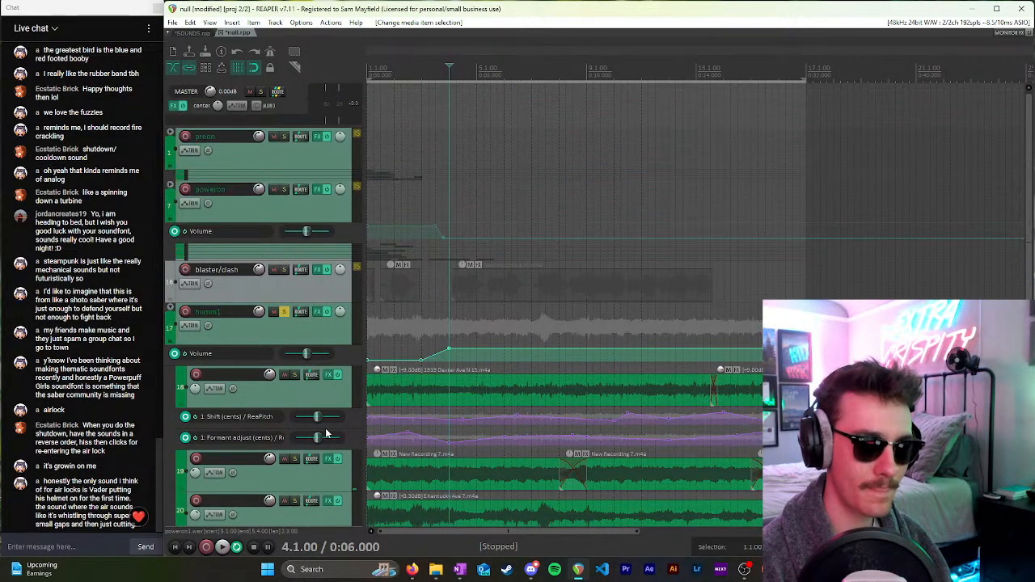
{"action": "scroll", "coordinate": [293, 149], "scroll_direction": "down", "scroll_amount": 3}
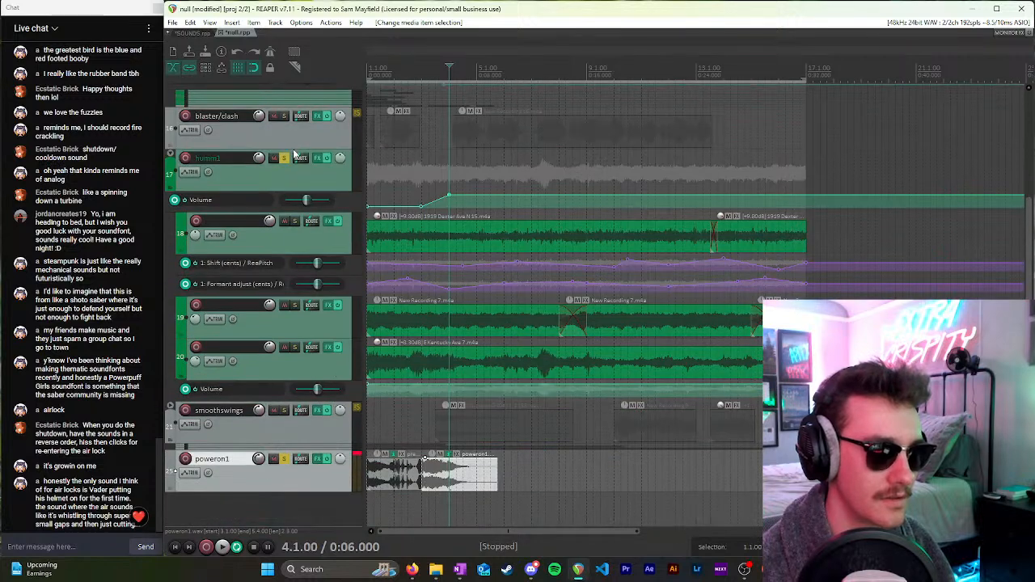
{"action": "left_click", "coordinate": [284, 460]}
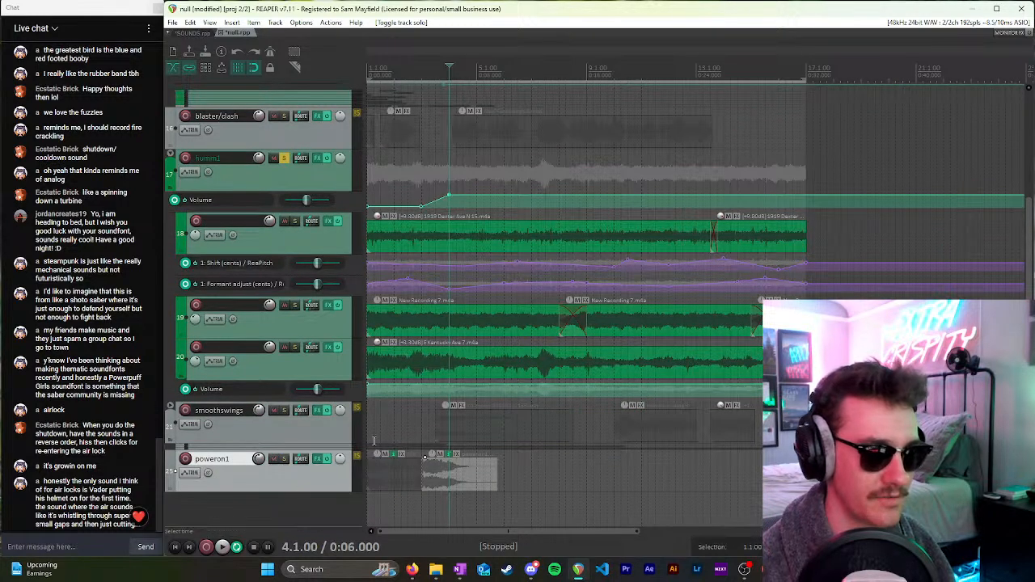
{"action": "scroll", "coordinate": [344, 481], "scroll_direction": "up", "scroll_amount": 3}
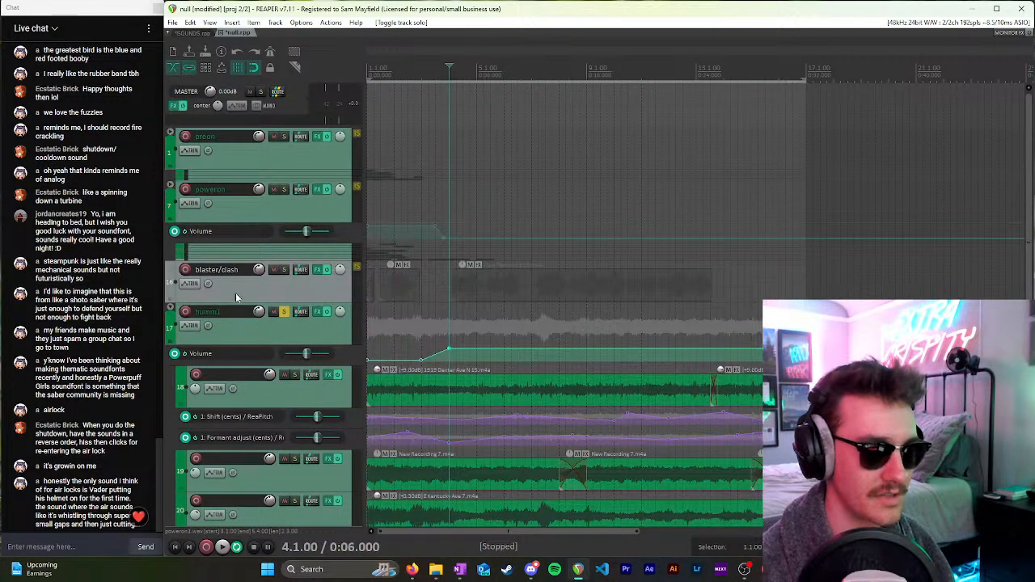
{"action": "scroll", "coordinate": [270, 323], "scroll_direction": "down", "scroll_amount": 3}
{"action": "left_click", "coordinate": [283, 165]}
{"action": "scroll", "coordinate": [304, 216], "scroll_direction": "up", "scroll_amount": 3}
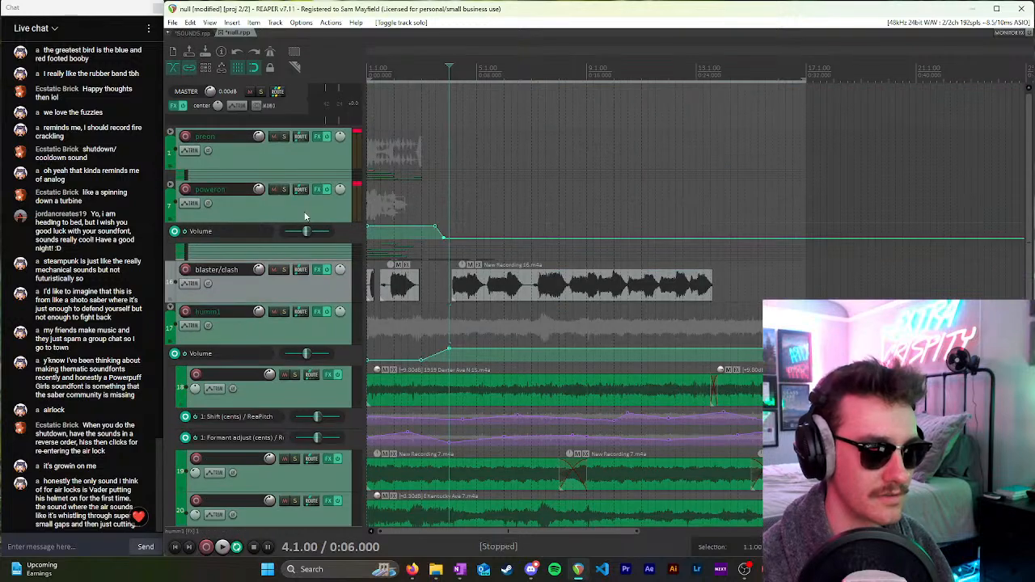
Step: Enable moving envelope points with items, and move the poweron folder's rollin clickies and pssssh items together about 2 seconds later
{"action": "left_click", "coordinate": [171, 134]}
{"action": "left_click", "coordinate": [170, 135]}
{"action": "left_click", "coordinate": [170, 185]}
{"action": "scroll", "coordinate": [261, 182], "scroll_direction": "down", "scroll_amount": 3}
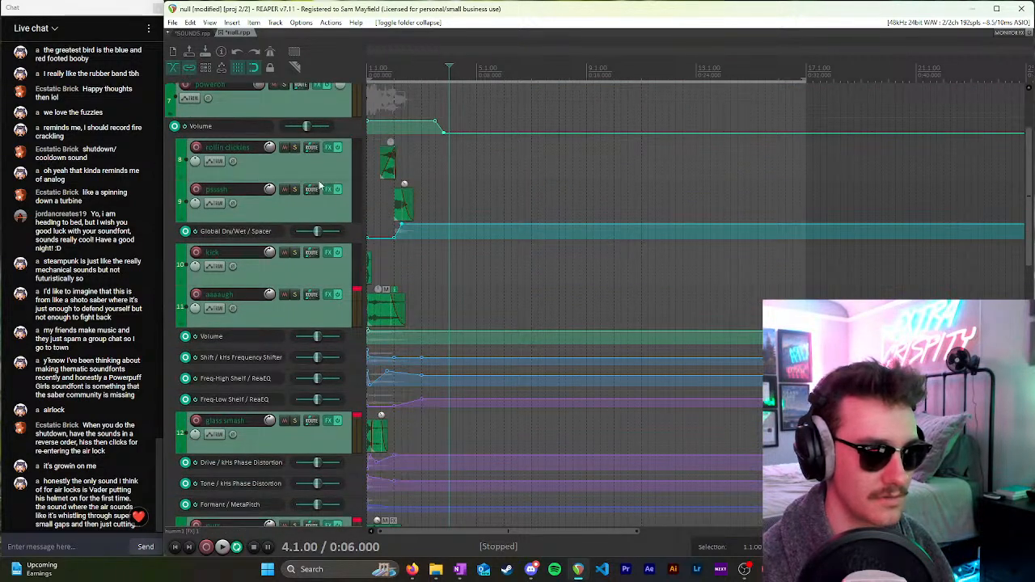
{"action": "left_click_drag", "start_coordinate": [462, 217], "coordinate": [379, 150]}
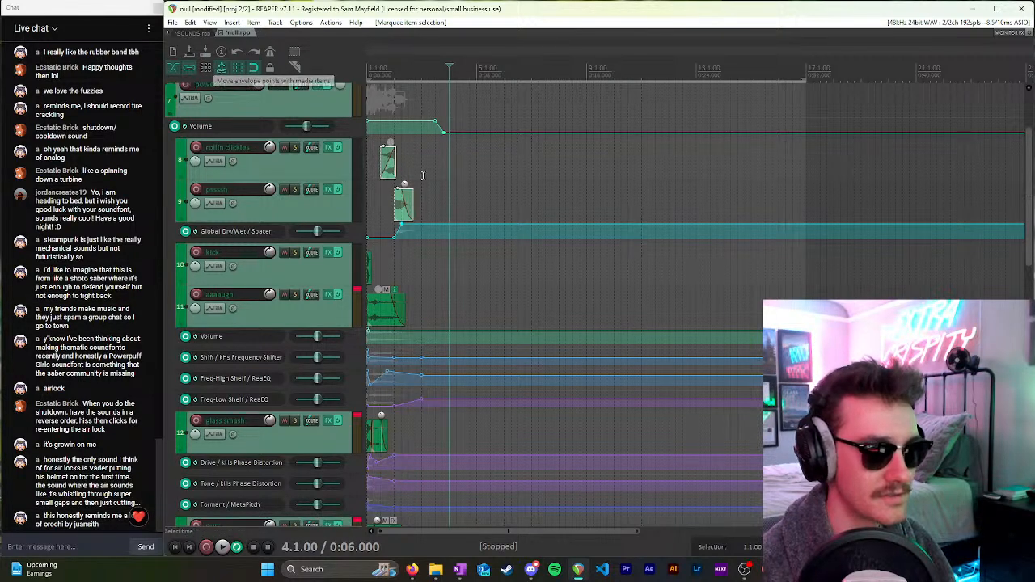
{"action": "scroll", "coordinate": [444, 168], "scroll_direction": "up", "scroll_amount": 5}
{"action": "left_click_drag", "start_coordinate": [458, 171], "coordinate": [567, 186]}
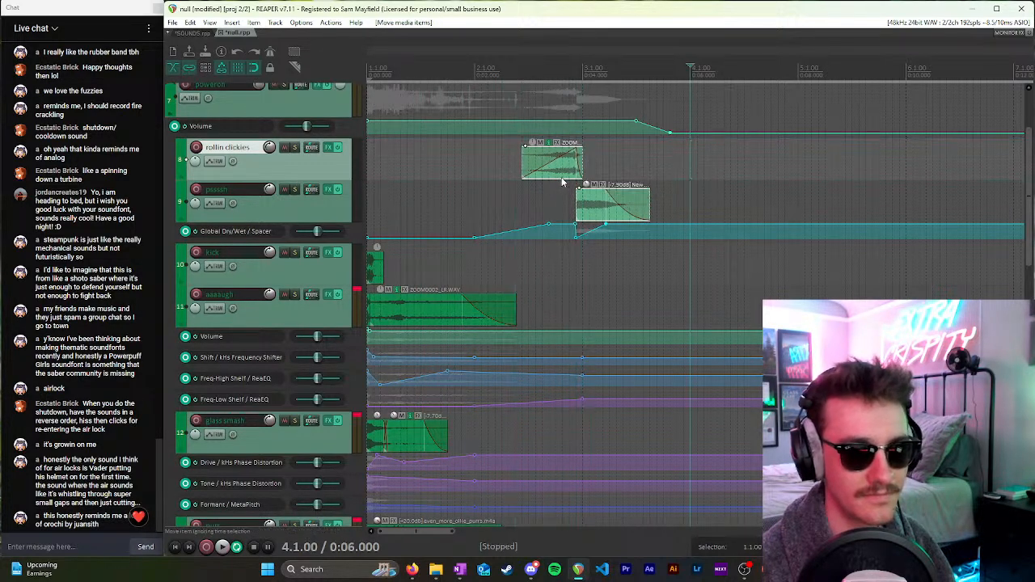
Step: Delete the leftover points before the pssssh item's ramp from its Global Dry/Wet / Spacer envelope
{"action": "left_click", "coordinate": [559, 226]}
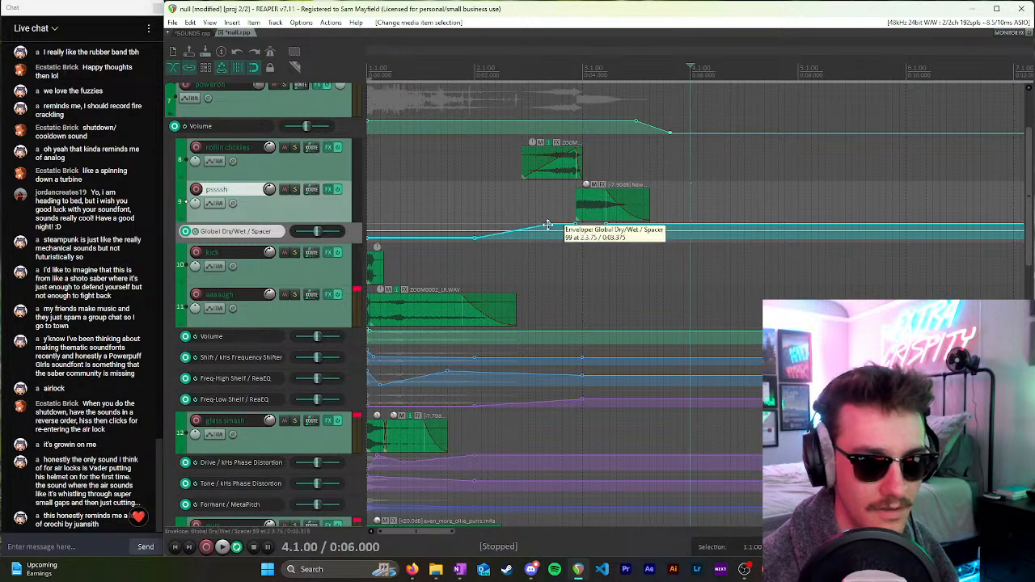
{"action": "key", "text": "super"}
{"action": "key", "text": "super"}
{"action": "left_click", "coordinate": [548, 228], "text": "alt"}
{"action": "left_click", "coordinate": [574, 226], "text": "alt"}
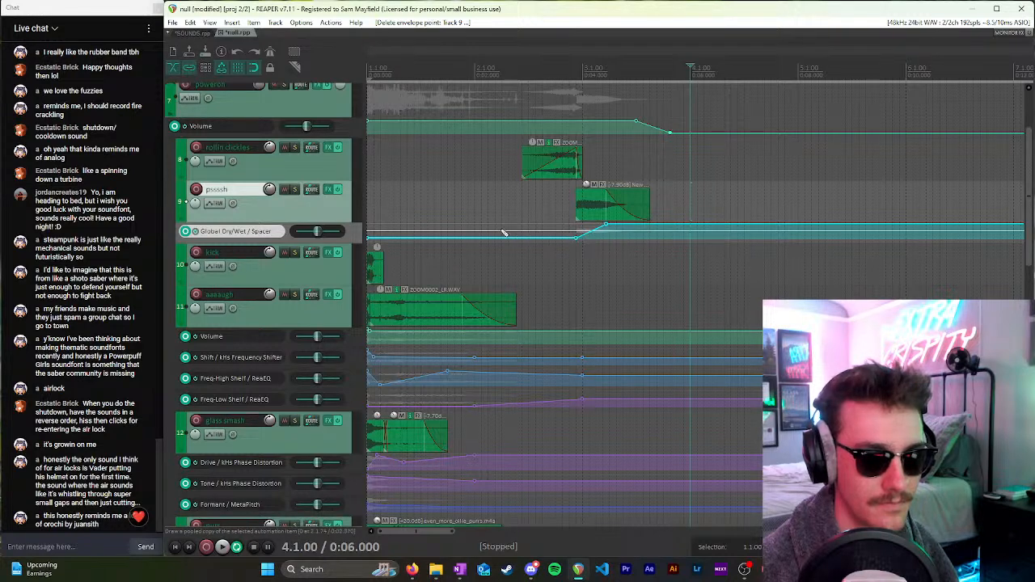
Step: Solo the poweron folder track and play it to hear the new timing of the rollin clickies and pssssh items
{"action": "left_click", "coordinate": [453, 179]}
{"action": "key", "text": "space"}
{"action": "key", "text": "space"}
{"action": "scroll", "coordinate": [453, 179], "scroll_direction": "down", "scroll_amount": 5}
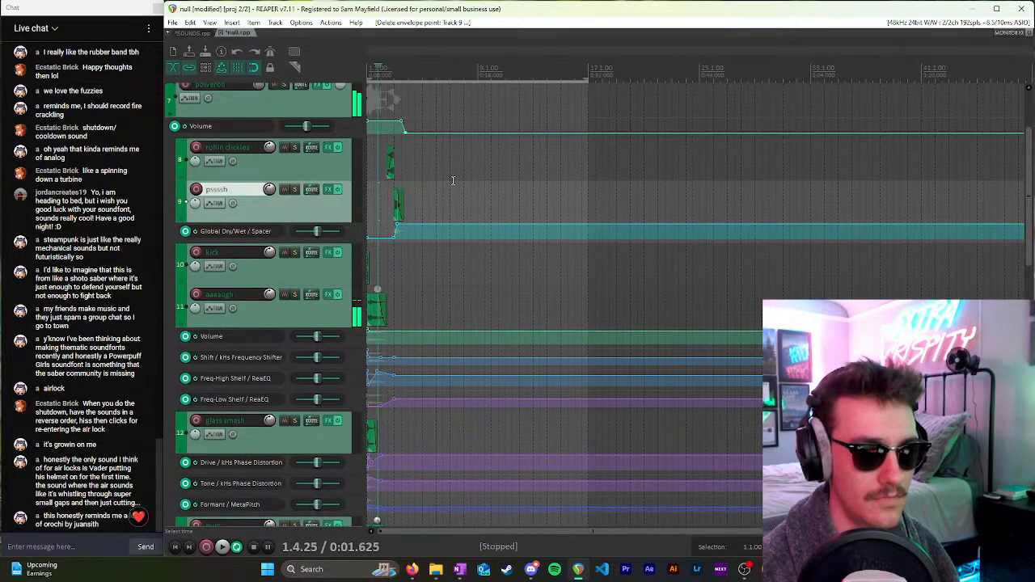
{"action": "scroll", "coordinate": [316, 210], "scroll_direction": "up", "scroll_amount": 3}
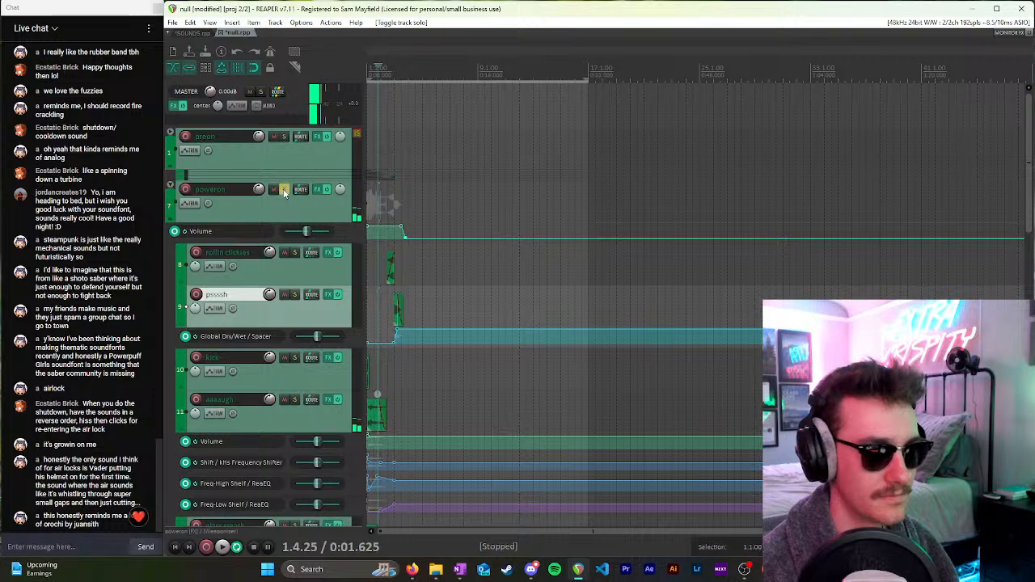
{"action": "key", "text": "space"}
{"action": "scroll", "coordinate": [291, 202], "scroll_direction": "down", "scroll_amount": 3}
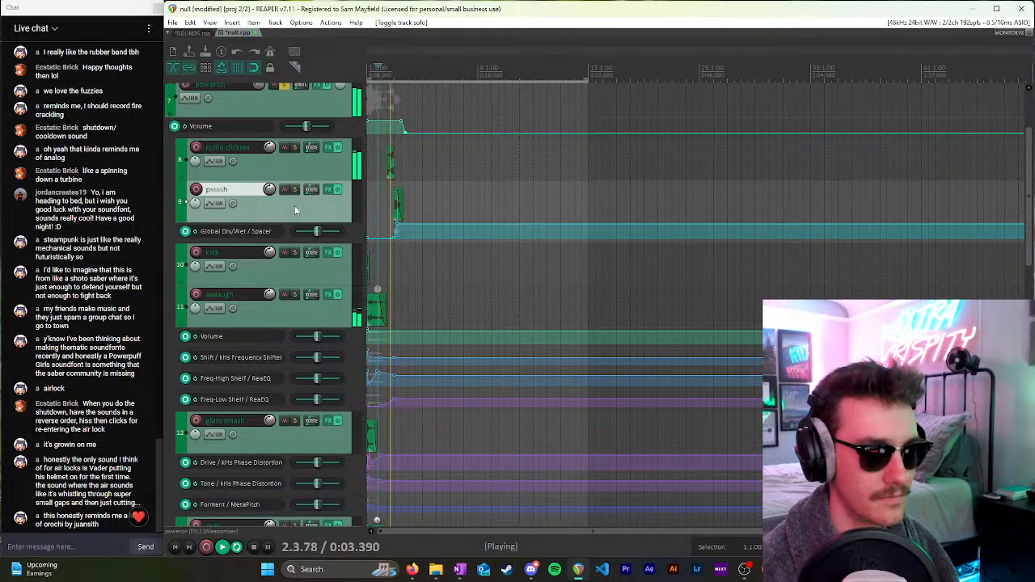
{"action": "scroll", "coordinate": [296, 211], "scroll_direction": "up", "scroll_amount": 3}
{"action": "scroll", "coordinate": [296, 210], "scroll_direction": "down", "scroll_amount": 3}
{"action": "scroll", "coordinate": [452, 197], "scroll_direction": "up", "scroll_amount": 2}
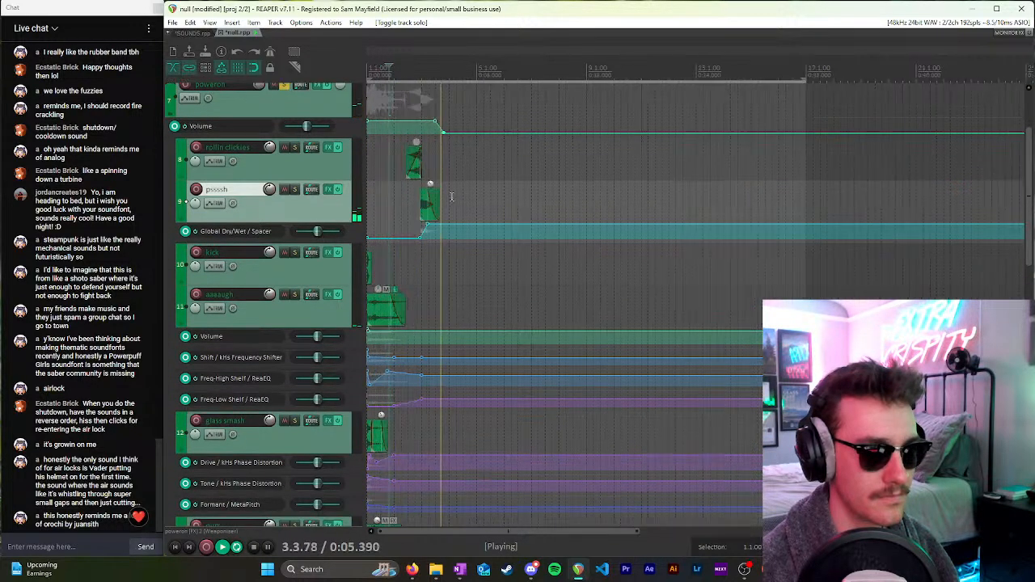
{"action": "scroll", "coordinate": [453, 196], "scroll_direction": "up", "scroll_amount": 5}
{"action": "key", "text": "space"}
Step: Move the rollin clickies and pssssh items together about 1 second earlier, and play the poweron sound from the timeline start
{"action": "left_click_drag", "start_coordinate": [500, 224], "coordinate": [585, 149]}
{"action": "left_click_drag", "start_coordinate": [587, 203], "coordinate": [532, 210]}
{"action": "scroll", "coordinate": [396, 68], "scroll_direction": "down", "scroll_amount": 3}
{"action": "left_click", "coordinate": [368, 73]}
{"action": "key", "text": "space"}
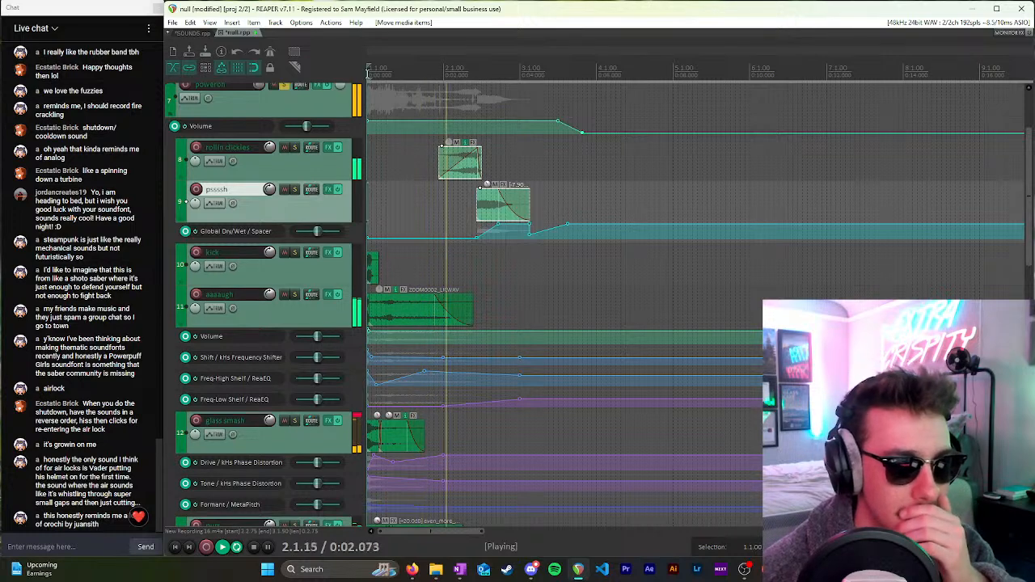
Step: Move the rollin clickies and pssssh items about 0.4 seconds later, and delete the leftover Global Dry/Wet / Spacer points around pssssh's ramp
{"action": "left_click_drag", "start_coordinate": [473, 169], "coordinate": [487, 171]}
{"action": "key", "text": "space"}
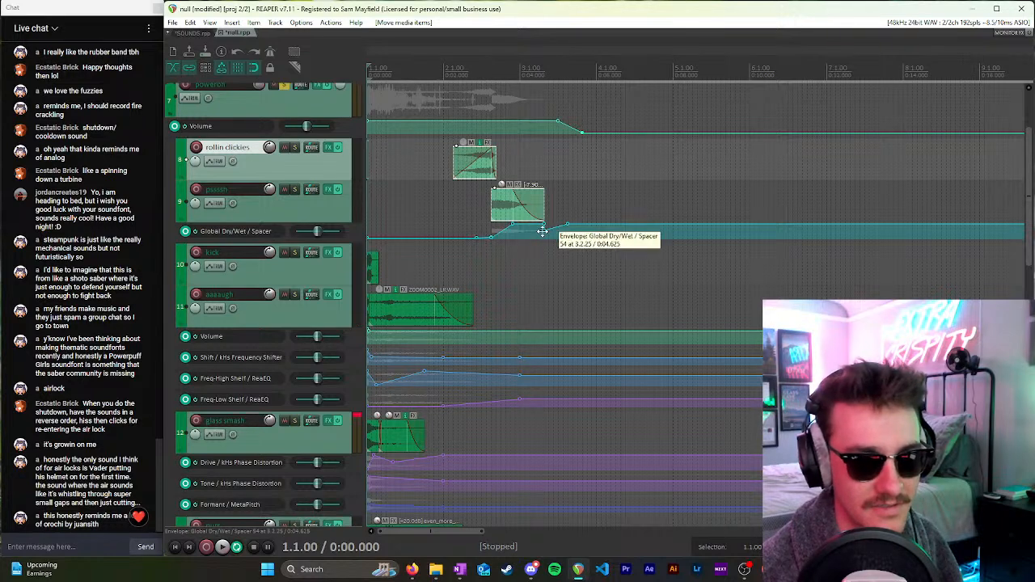
{"action": "left_click", "coordinate": [570, 227]}
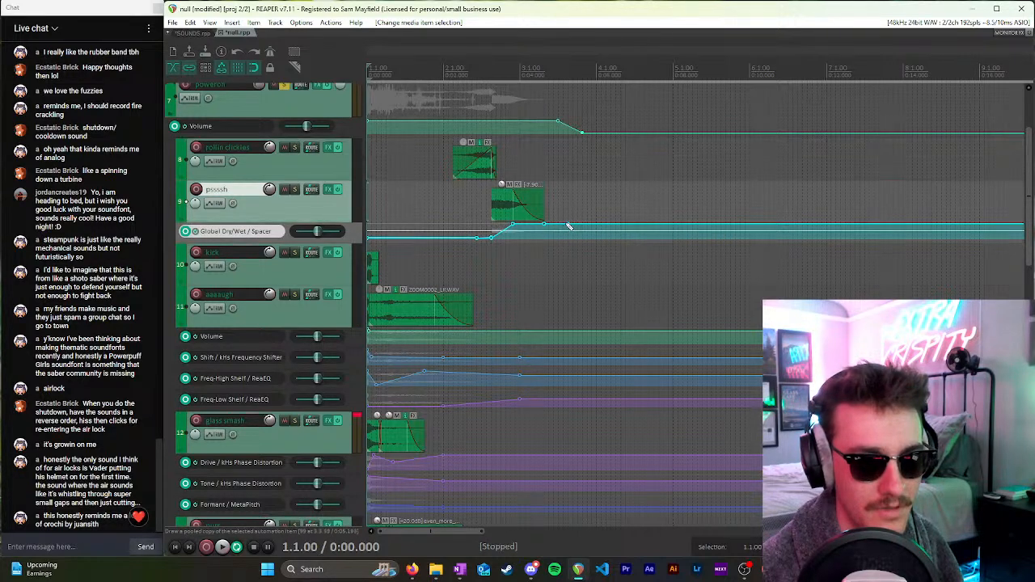
{"action": "left_click", "coordinate": [569, 219]}
{"action": "left_click", "coordinate": [571, 225], "text": "alt"}
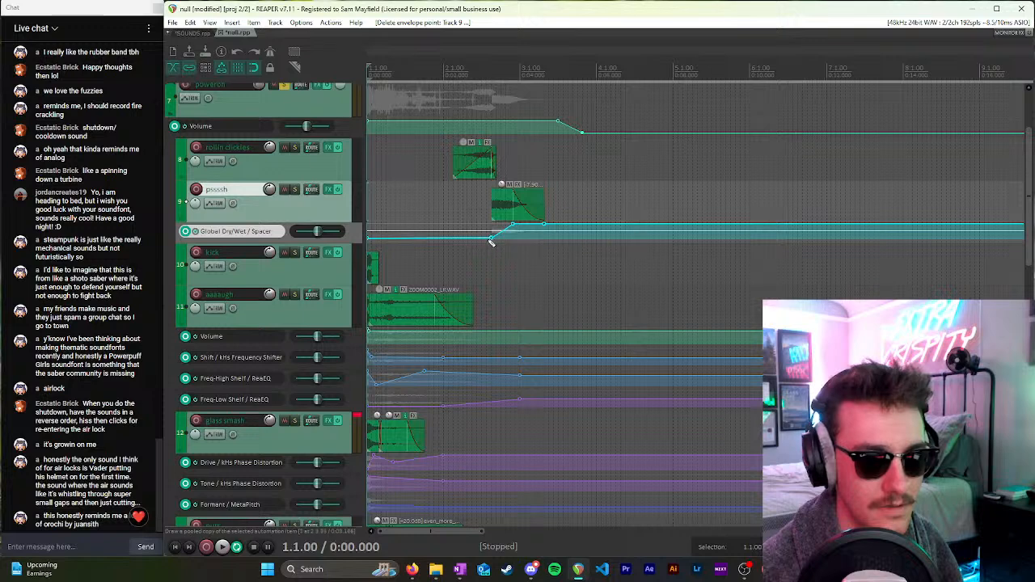
{"action": "left_click", "coordinate": [291, 171]}
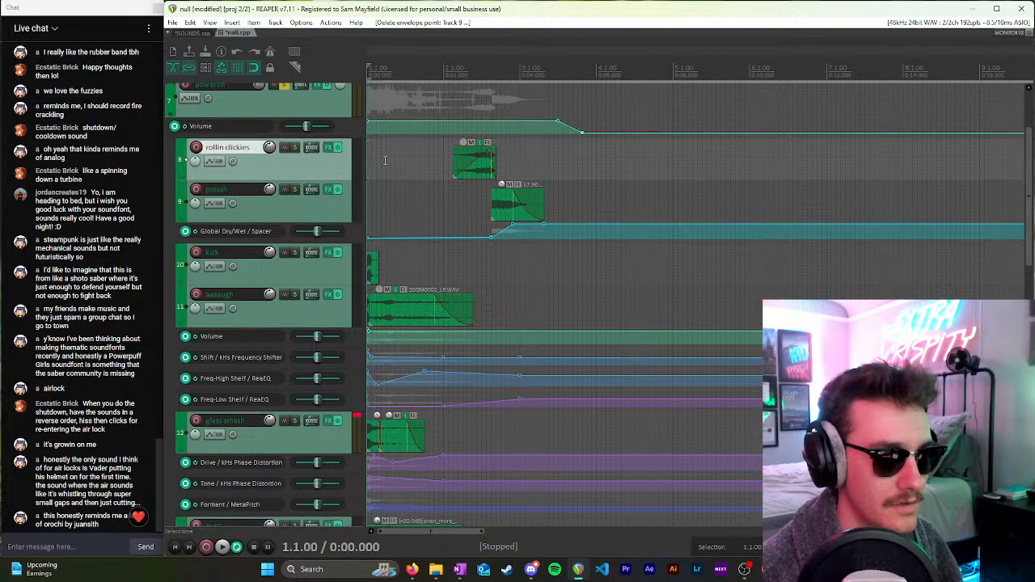
Step: Lower the pssssh item's volume to about -9.7 dB and the rollin clickies item's to about -2.9 dB, then play the poweron sound
{"action": "left_click", "coordinate": [501, 184]}
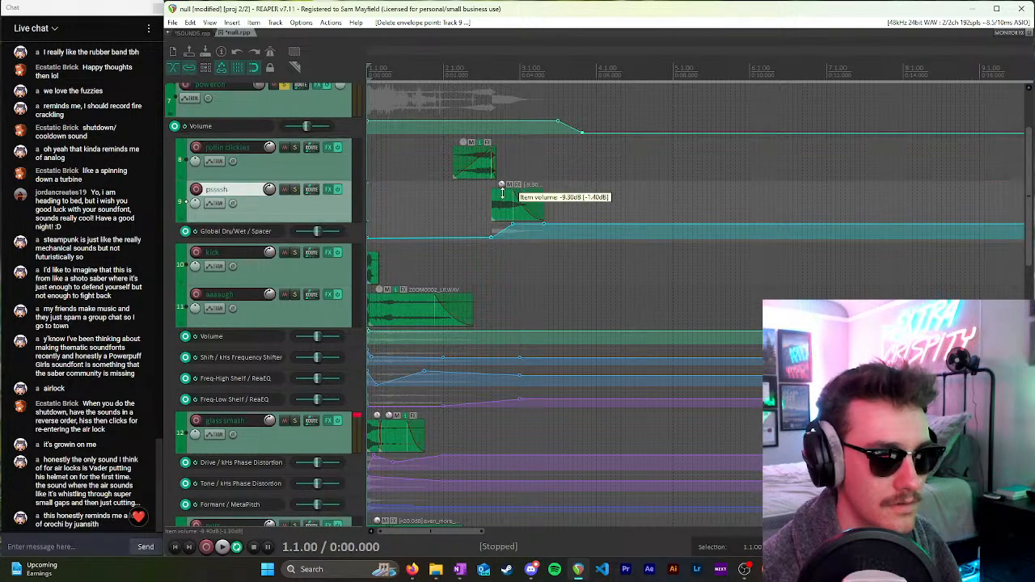
{"action": "left_click_drag", "start_coordinate": [466, 149], "coordinate": [465, 157]}
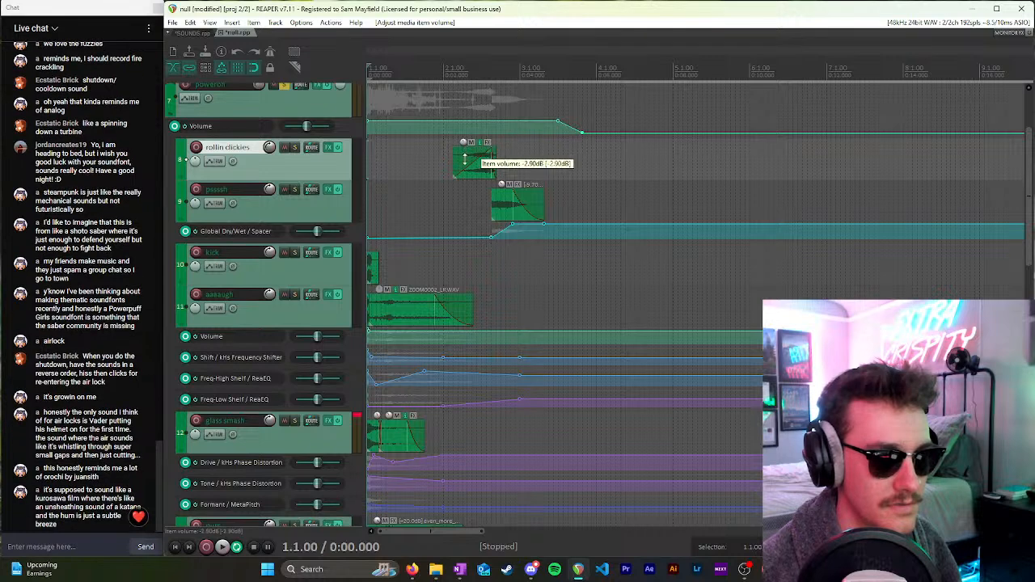
{"action": "key", "text": "space"}
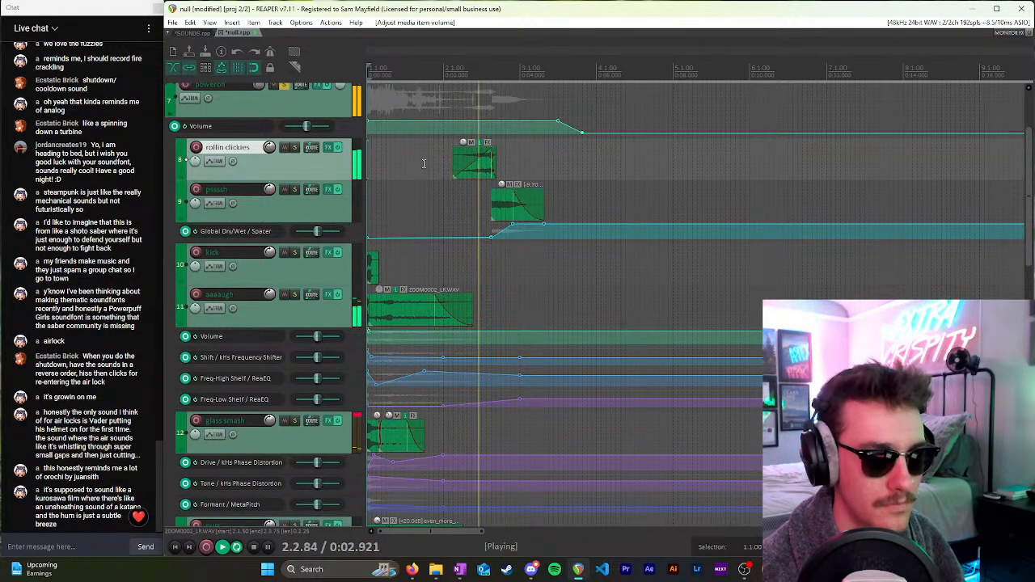
{"action": "key", "text": "space"}
Step: Lower the rollin clickies item's volume further and the pssssh item's to -13.9 dB, and replay the poweron sound
{"action": "left_click_drag", "start_coordinate": [462, 149], "coordinate": [499, 204]}
{"action": "key", "text": "space"}
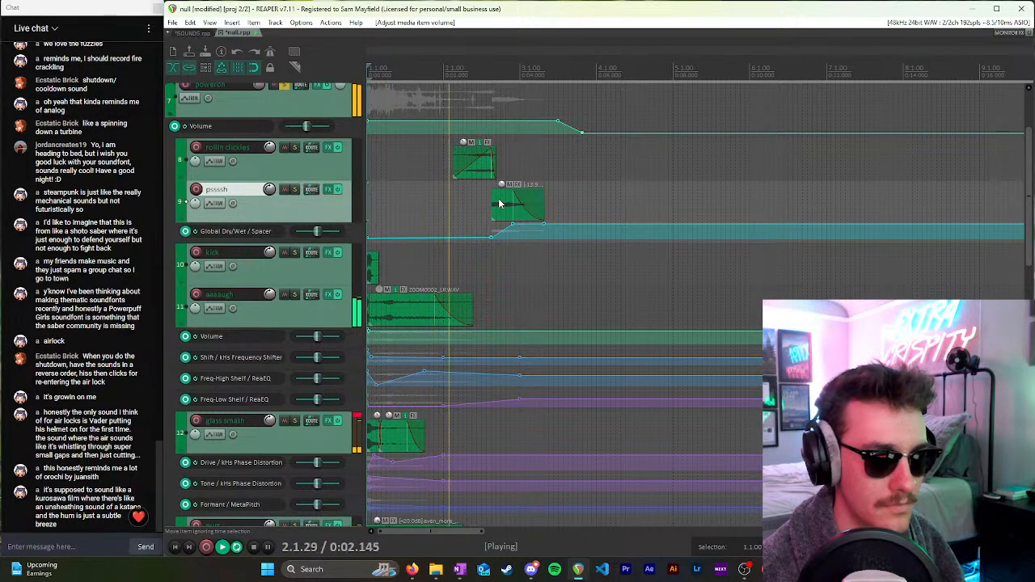
{"action": "key", "text": "space"}
Step: Turn the rollin clickies and pssssh items down once more, and play poweron again to check the balance
{"action": "left_click_drag", "start_coordinate": [464, 142], "coordinate": [463, 157]}
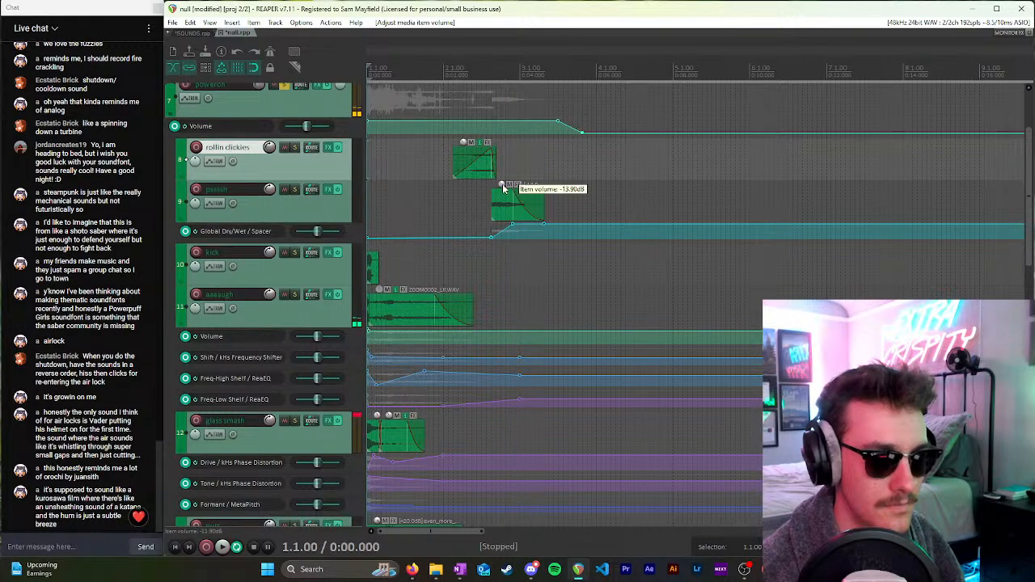
{"action": "left_click_drag", "start_coordinate": [503, 187], "coordinate": [501, 194]}
{"action": "key", "text": "space"}
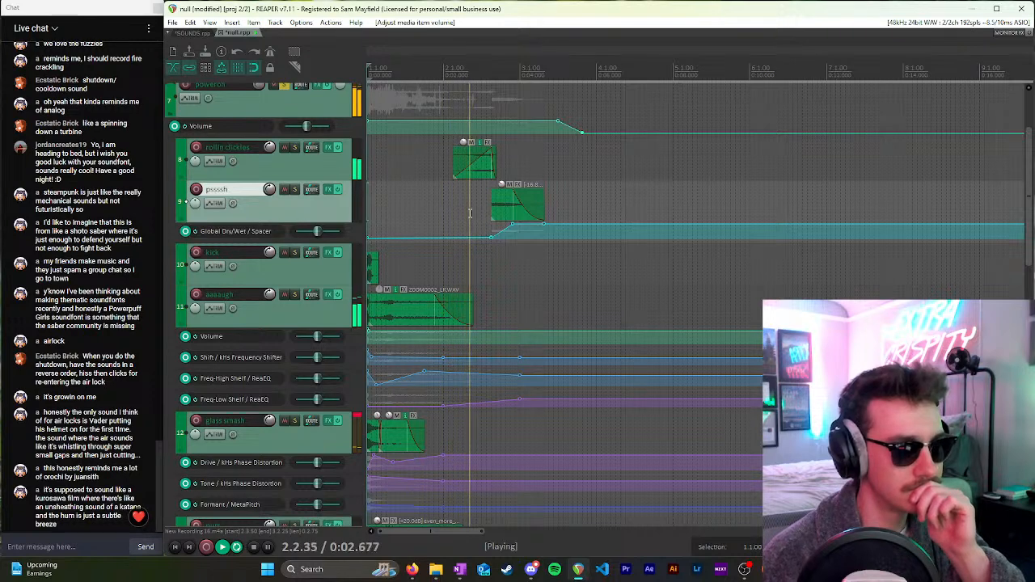
{"action": "key", "text": "space"}
Step: Set the time selection to the first 8 seconds of the timeline and play the poweron sound
{"action": "left_click", "coordinate": [440, 171]}
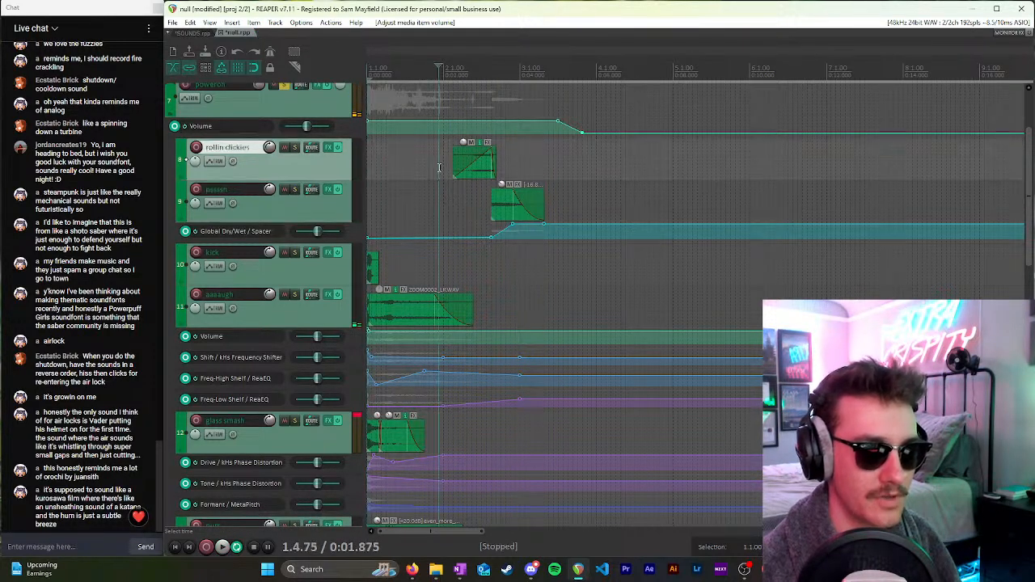
{"action": "scroll", "coordinate": [455, 170], "scroll_direction": "down", "scroll_amount": 4}
{"action": "scroll", "coordinate": [306, 192], "scroll_direction": "up", "scroll_amount": 1}
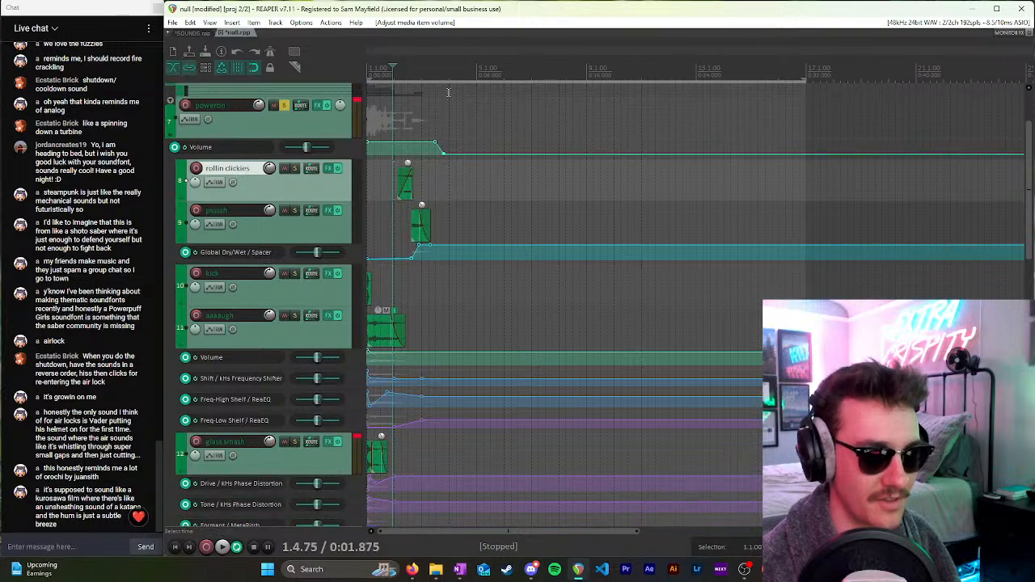
{"action": "left_click_drag", "start_coordinate": [478, 73], "coordinate": [316, 77]}
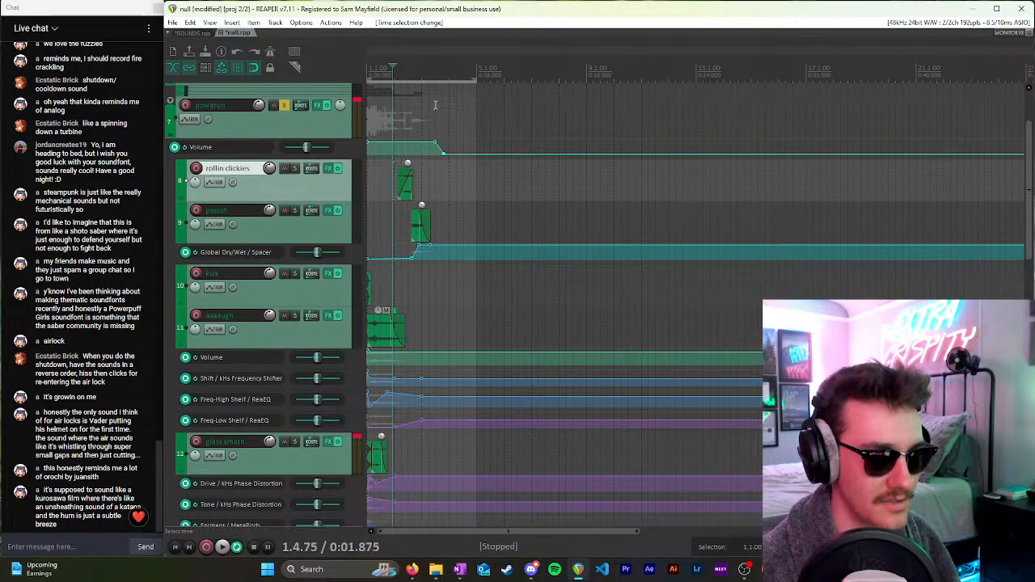
{"action": "key", "text": "space"}
{"action": "scroll", "coordinate": [496, 160], "scroll_direction": "down", "scroll_amount": 2}
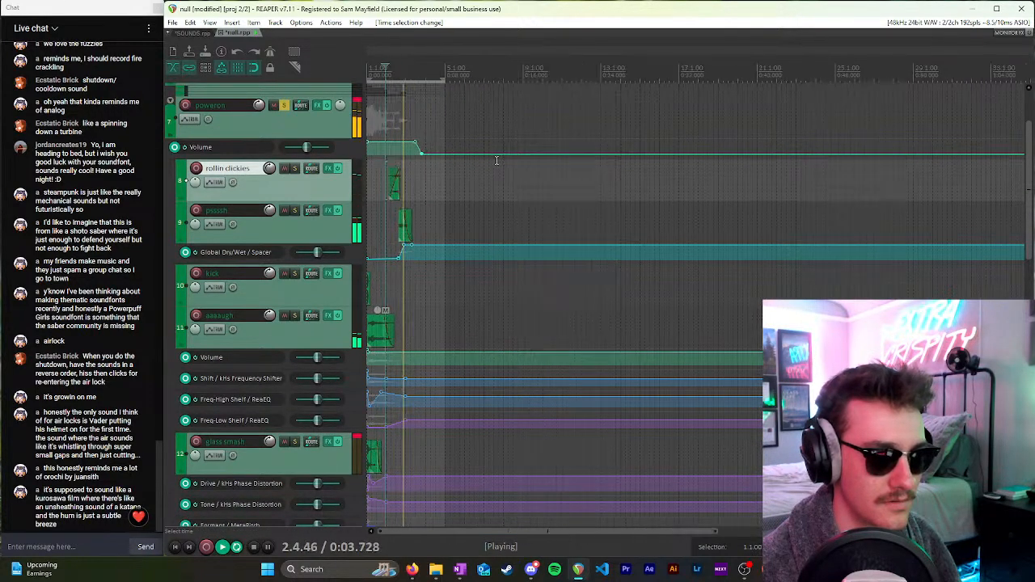
{"action": "scroll", "coordinate": [497, 160], "scroll_direction": "up", "scroll_amount": 3}
{"action": "key", "text": "space"}
Step: Shorten the time selection to about the first 6 seconds, and play the poweron sound through to its tail
{"action": "left_click_drag", "start_coordinate": [483, 74], "coordinate": [361, 85]}
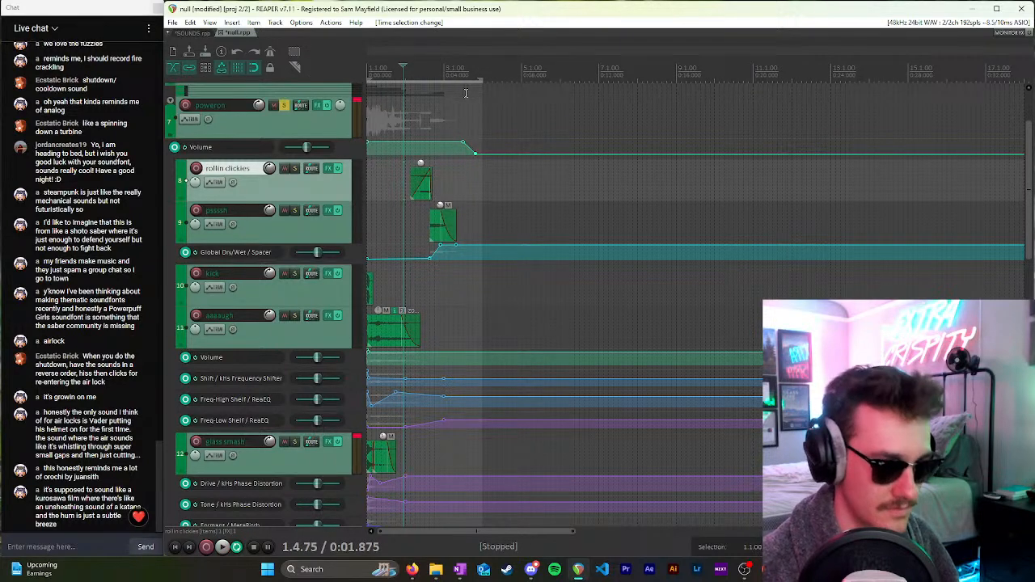
{"action": "key", "text": "space"}
{"action": "scroll", "coordinate": [361, 105], "scroll_direction": "down", "scroll_amount": 2}
{"action": "scroll", "coordinate": [397, 127], "scroll_direction": "down", "scroll_amount": 10}
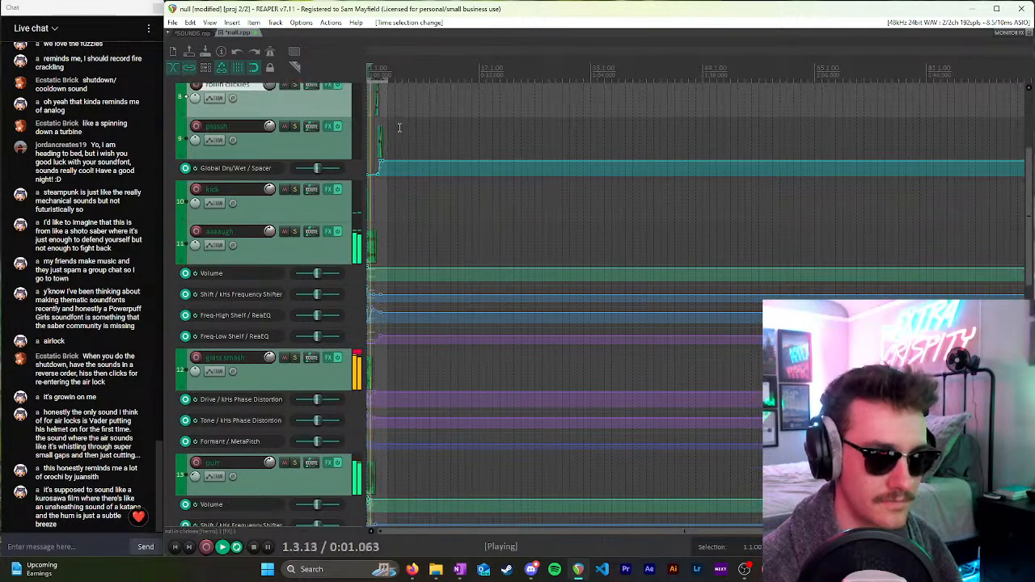
{"action": "scroll", "coordinate": [308, 215], "scroll_direction": "up", "scroll_amount": 4}
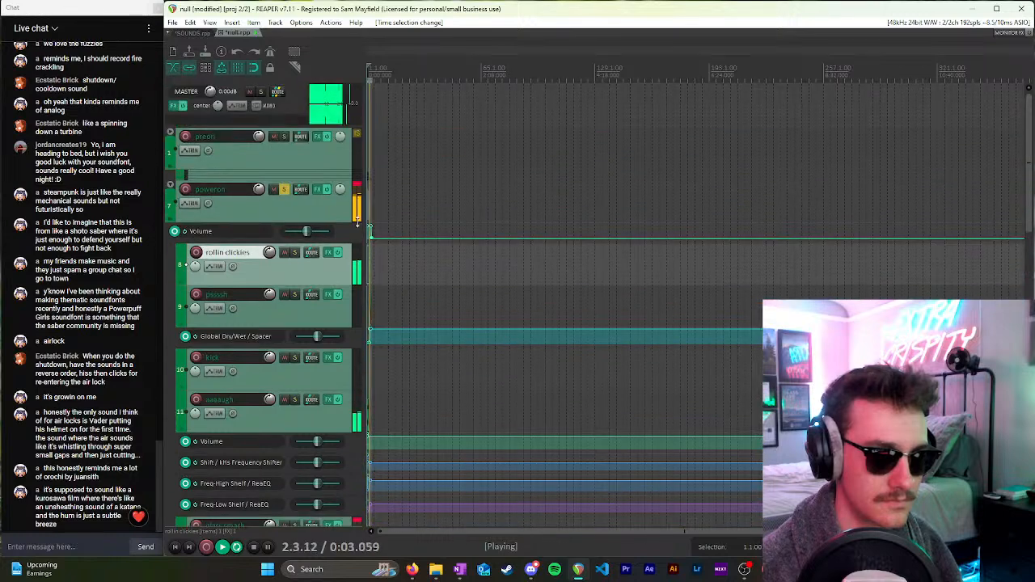
{"action": "scroll", "coordinate": [444, 219], "scroll_direction": "up", "scroll_amount": 10}
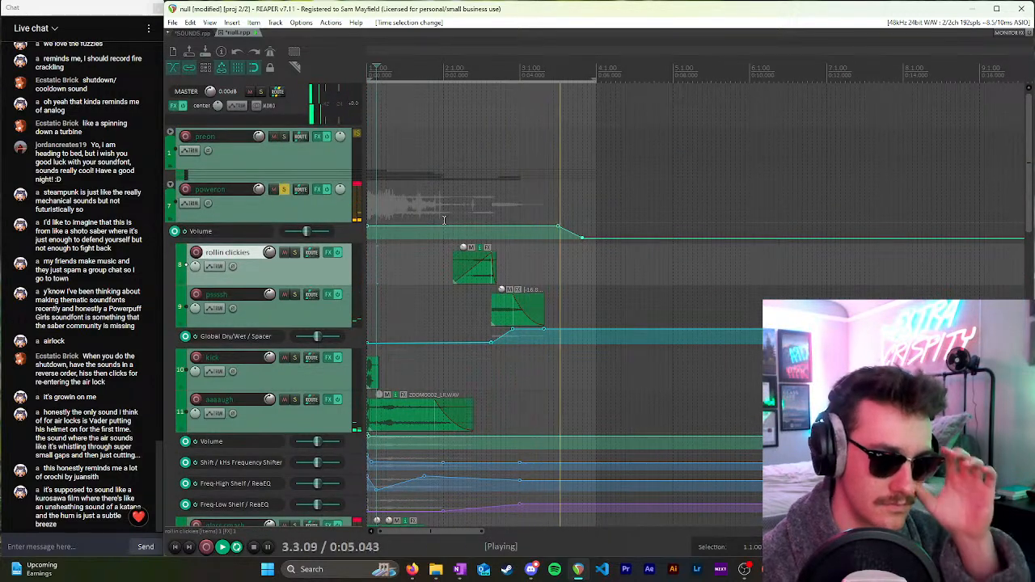
{"action": "key", "text": "space"}
Step: Trim the time selection to the end of poweron's volume fade and render it as a 24 bit WAV, overwriting poweron1.wav
{"action": "left_click_drag", "start_coordinate": [599, 81], "coordinate": [582, 86]}
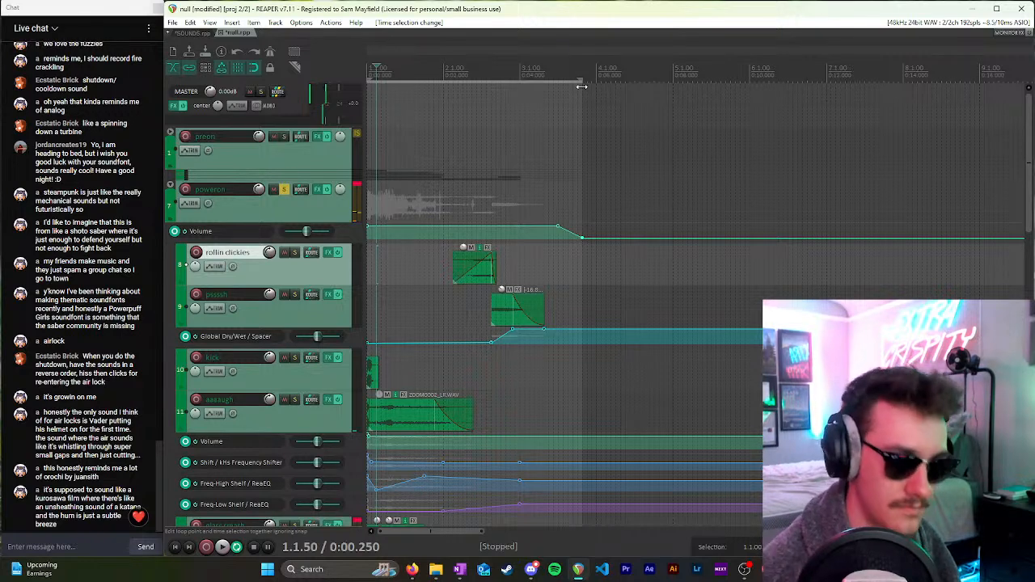
{"action": "key", "text": "ctrl+alt+r"}
{"action": "key", "text": "Return"}
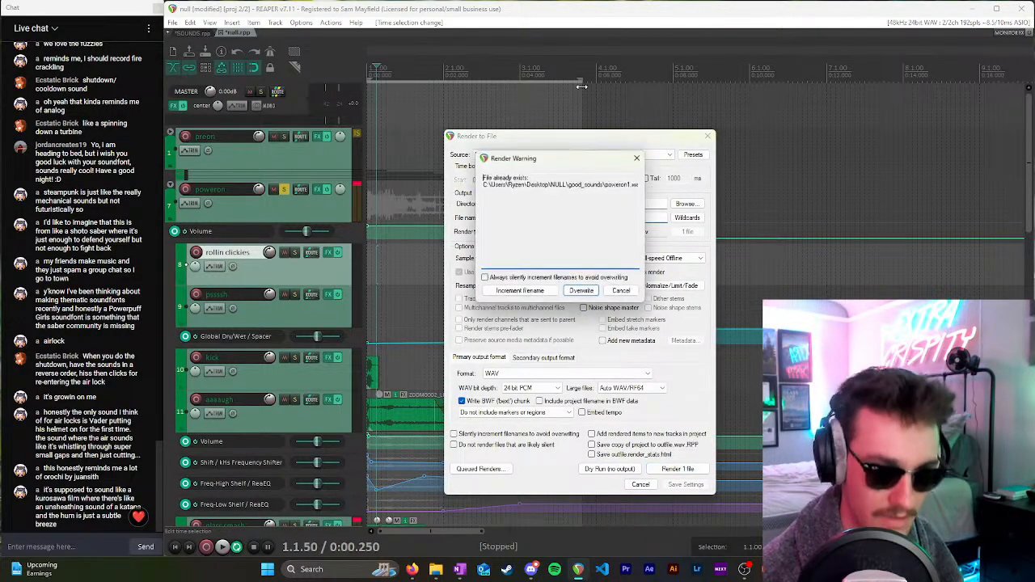
{"action": "key", "text": "Return"}
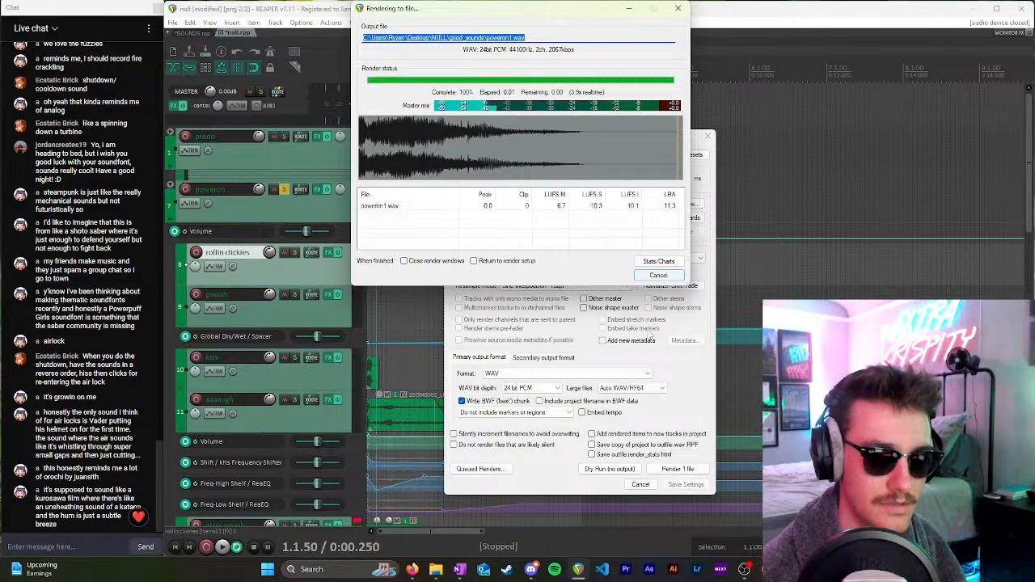
{"action": "left_click", "coordinate": [659, 277]}
Step: Delete the outdated poweron item, the second item on the poweron1 track
{"action": "scroll", "coordinate": [300, 296], "scroll_direction": "down", "scroll_amount": 3}
{"action": "scroll", "coordinate": [300, 296], "scroll_direction": "down", "scroll_amount": 6}
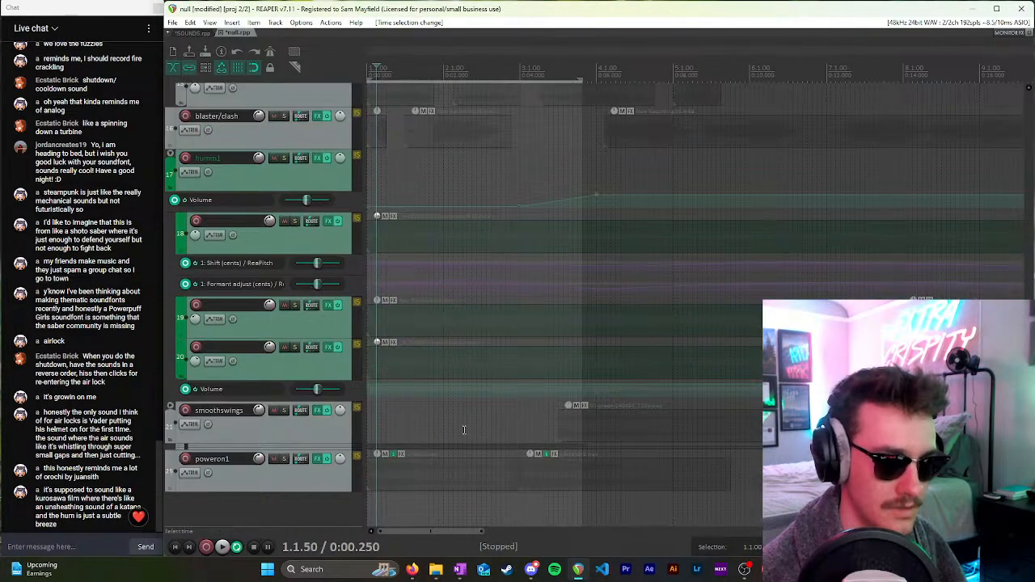
{"action": "scroll", "coordinate": [473, 426], "scroll_direction": "down", "scroll_amount": 4}
{"action": "left_click", "coordinate": [404, 474]}
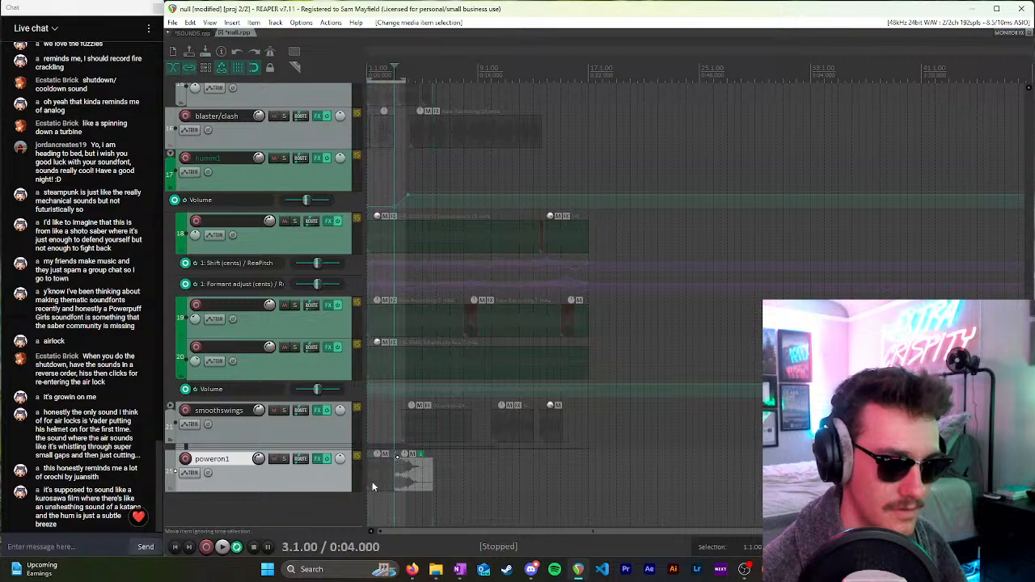
{"action": "left_click", "coordinate": [409, 471]}
{"action": "key", "text": "Delete"}
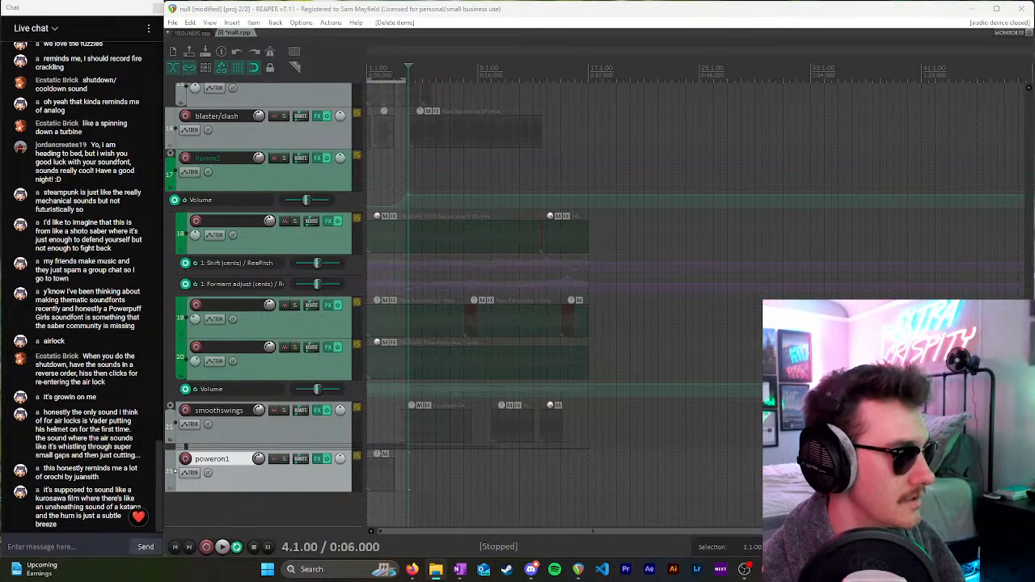
Step: Import the newly rendered poweron1.wav onto the poweron1 track at 3.1.00, directly after the preon item
{"action": "left_click_drag", "start_coordinate": [3, 260], "coordinate": [398, 474]}
{"action": "left_click", "coordinate": [403, 476]}
{"action": "left_click", "coordinate": [397, 478]}
Step: Solo the poweron1 track, unsolo the poweron folder track, and collapse the poweron folder
{"action": "left_click", "coordinate": [285, 459]}
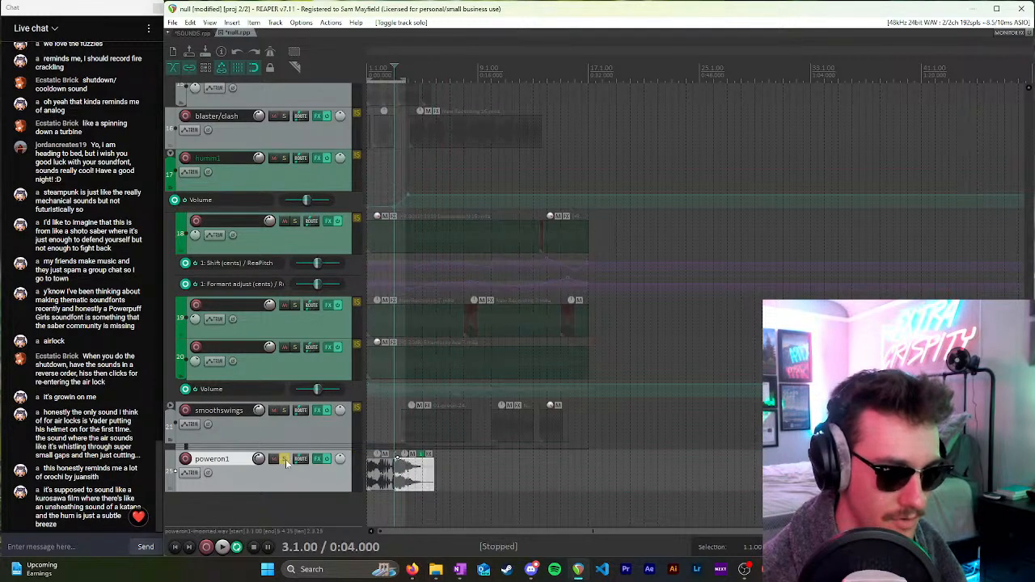
{"action": "scroll", "coordinate": [291, 472], "scroll_direction": "up", "scroll_amount": 3}
{"action": "scroll", "coordinate": [314, 312], "scroll_direction": "up", "scroll_amount": 10}
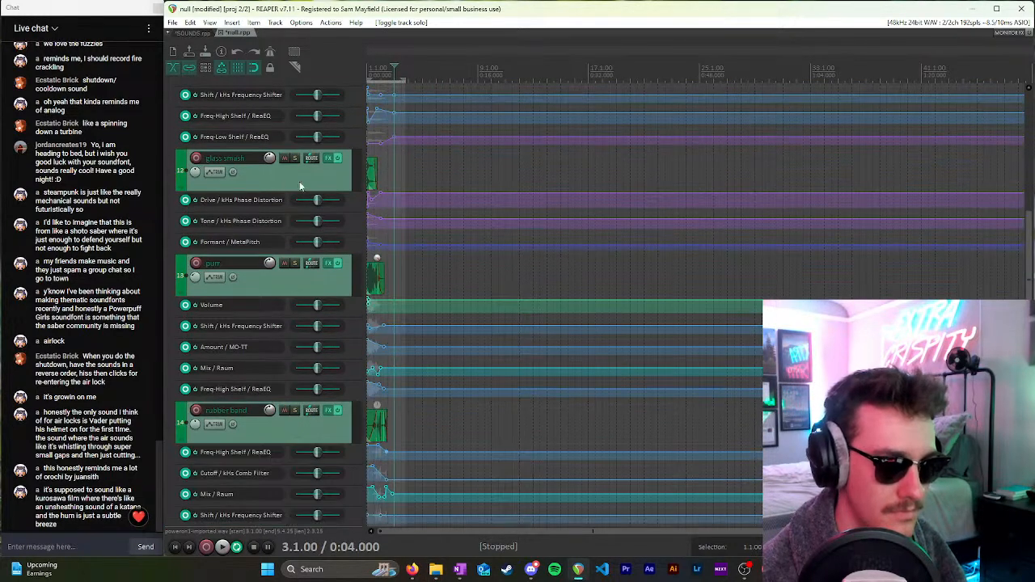
{"action": "left_click", "coordinate": [285, 190]}
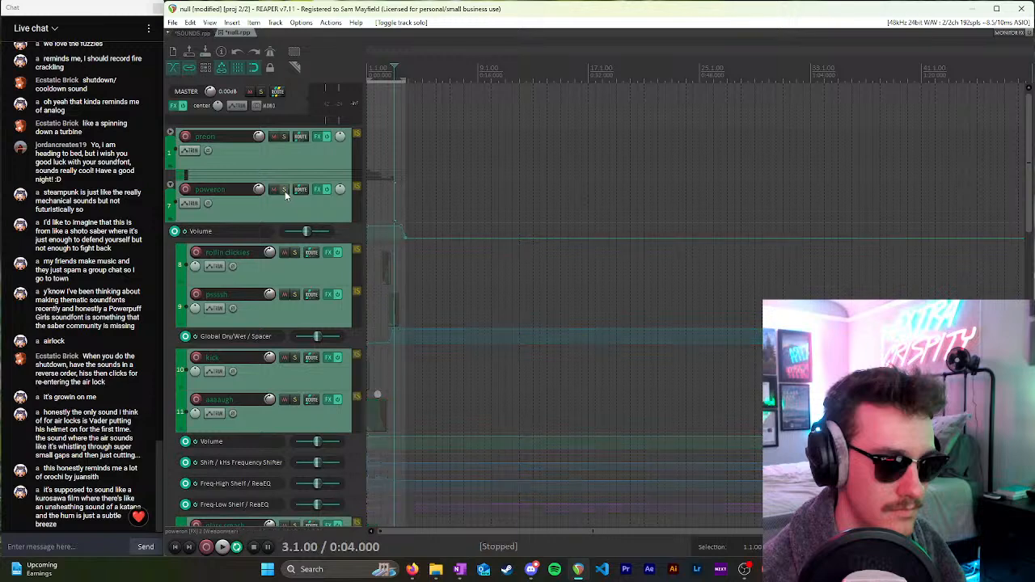
{"action": "left_click", "coordinate": [170, 186]}
Step: Set the time selection to the first 16 seconds, and play the preon and poweron sequence on the poweron1 track
{"action": "scroll", "coordinate": [259, 207], "scroll_direction": "down", "scroll_amount": 4}
{"action": "key", "text": "space"}
{"action": "key", "text": "space"}
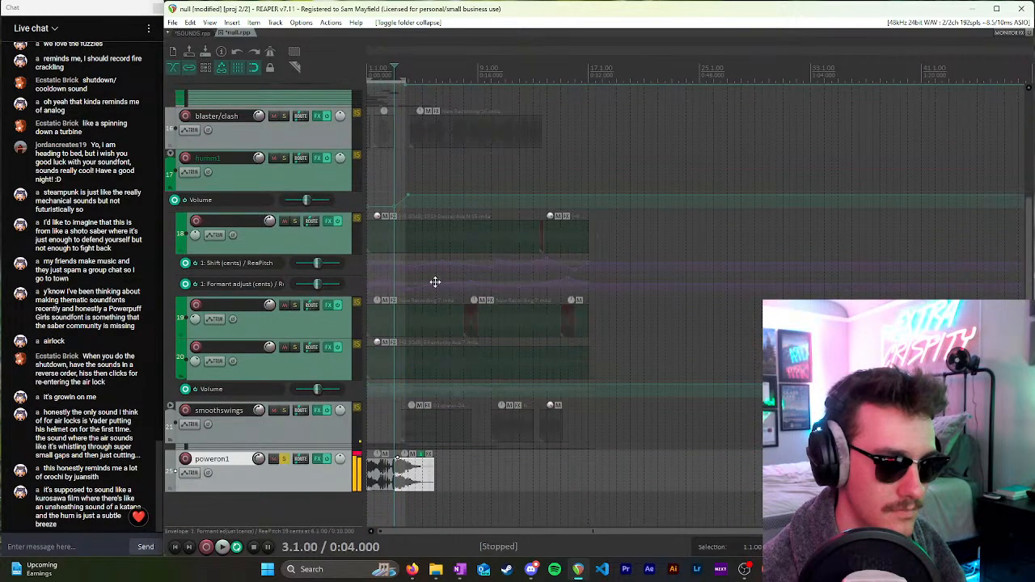
{"action": "double_click", "coordinate": [408, 69]}
{"action": "left_click", "coordinate": [409, 485]}
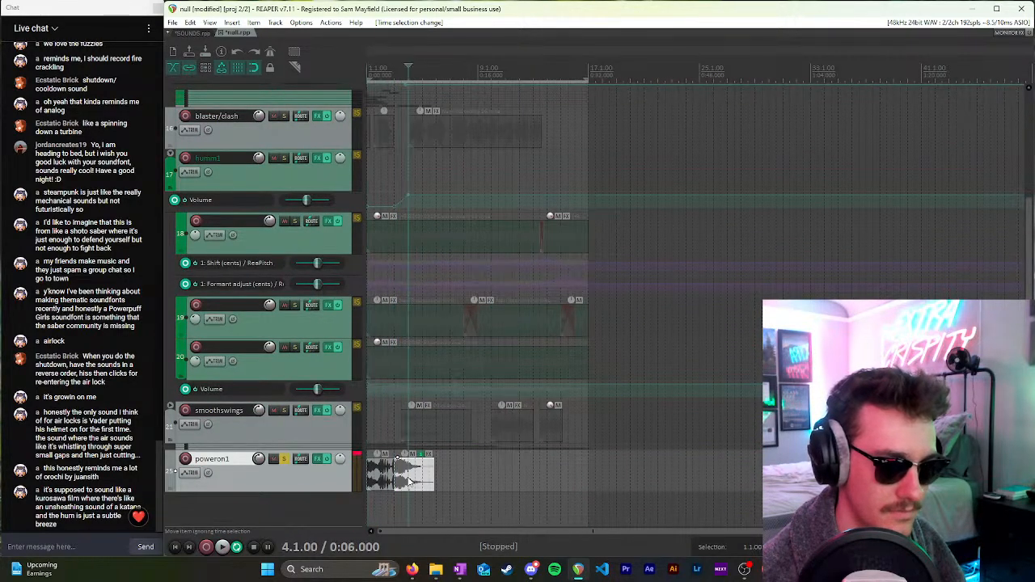
{"action": "key", "text": "space"}
{"action": "scroll", "coordinate": [408, 485], "scroll_direction": "up", "scroll_amount": 6}
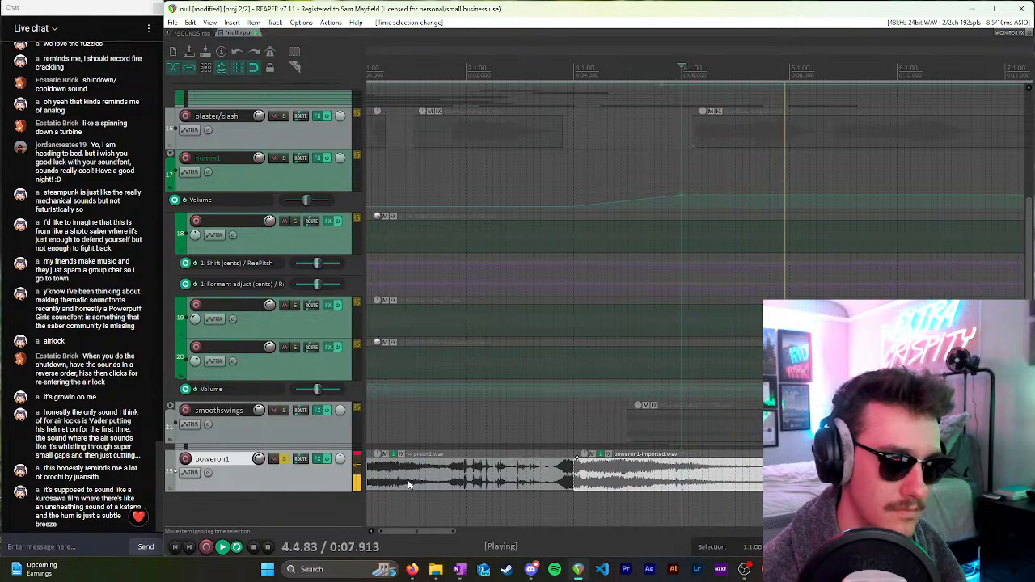
{"action": "key", "text": "space"}
Step: Solo the humm1 folder track alongside the poweron1 track
{"action": "scroll", "coordinate": [509, 399], "scroll_direction": "down", "scroll_amount": 6}
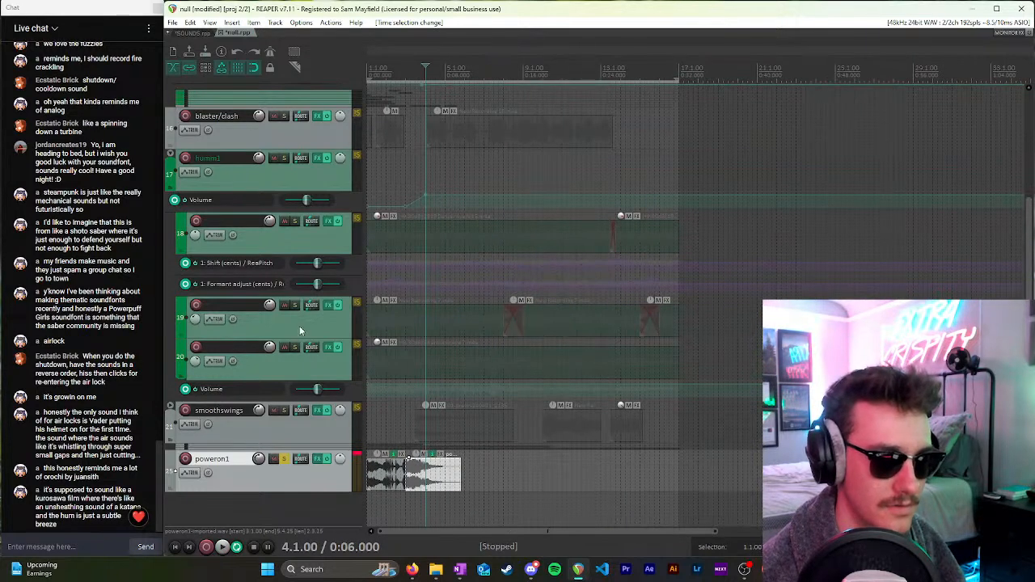
{"action": "scroll", "coordinate": [282, 487], "scroll_direction": "up", "scroll_amount": 5}
{"action": "scroll", "coordinate": [285, 392], "scroll_direction": "down", "scroll_amount": 5}
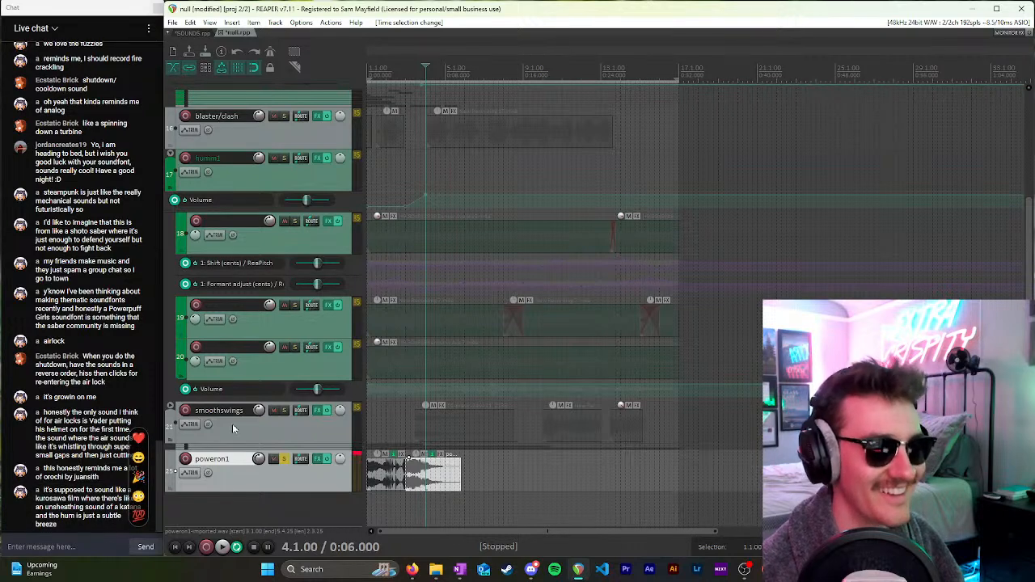
{"action": "scroll", "coordinate": [329, 316], "scroll_direction": "up", "scroll_amount": 4}
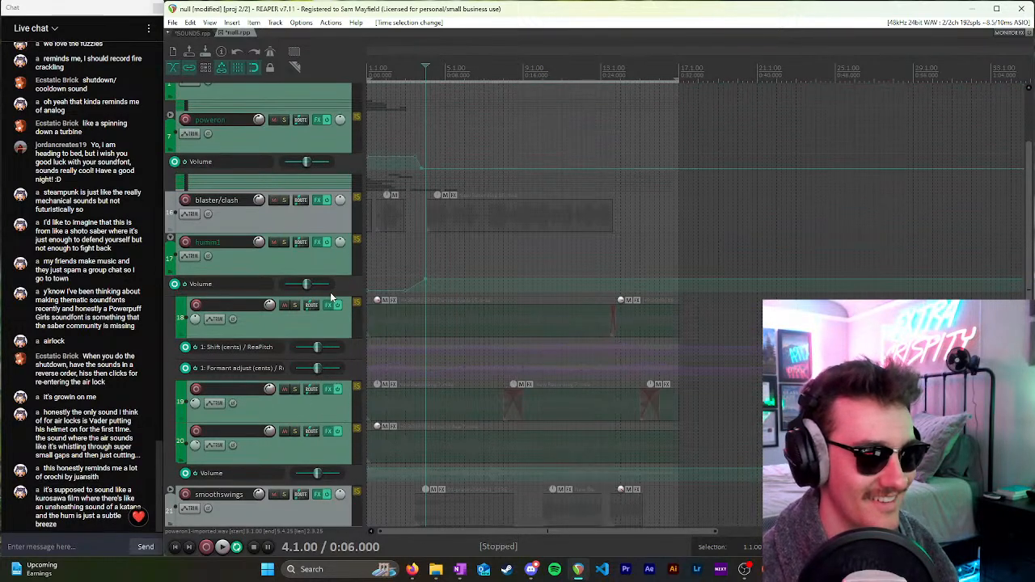
{"action": "left_click", "coordinate": [284, 242]}
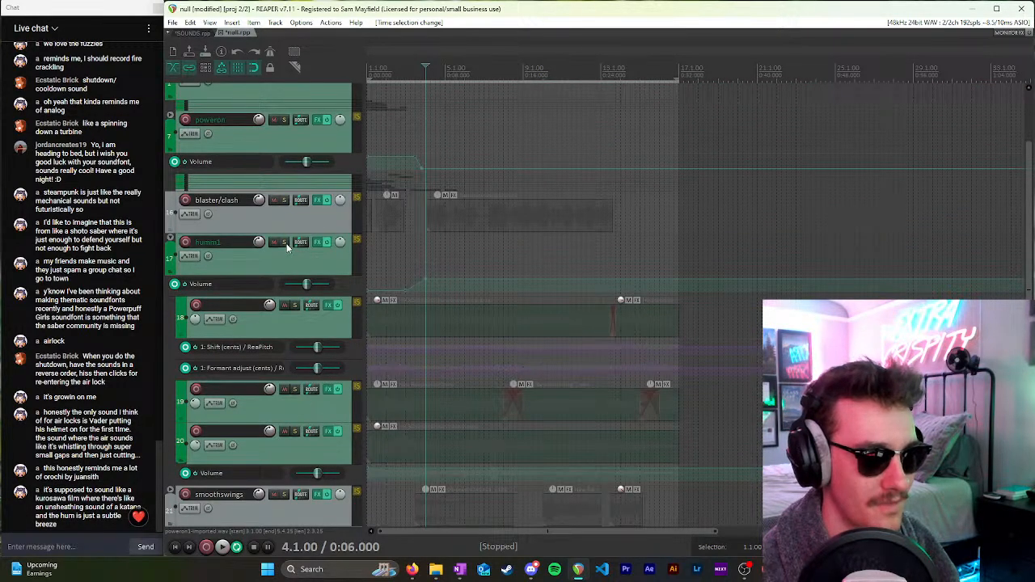
{"action": "scroll", "coordinate": [263, 283], "scroll_direction": "down", "scroll_amount": 3}
{"action": "scroll", "coordinate": [416, 236], "scroll_direction": "down", "scroll_amount": 1}
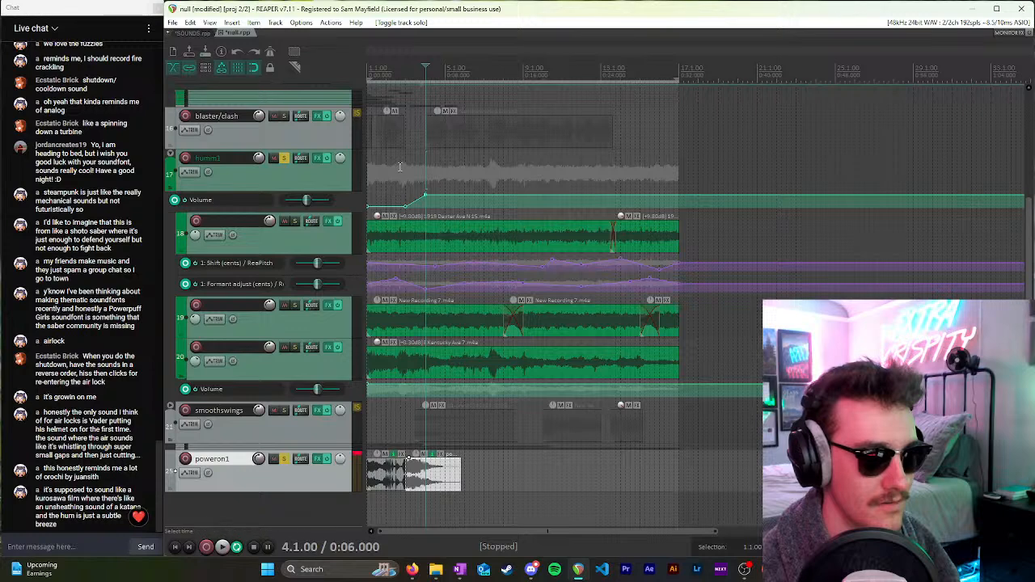
Step: Play the poweron1 and humm1 tracks together from 2.4.00 twice to check how the hum fades in after preon
{"action": "left_click", "coordinate": [400, 168]}
{"action": "key", "text": "space"}
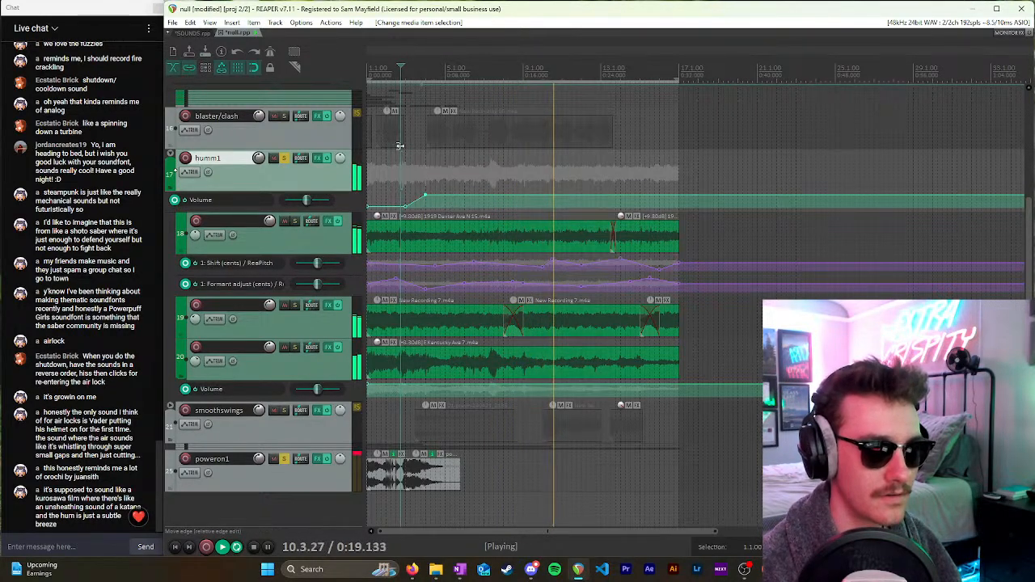
{"action": "key", "text": "space"}
{"action": "key", "text": "Home"}
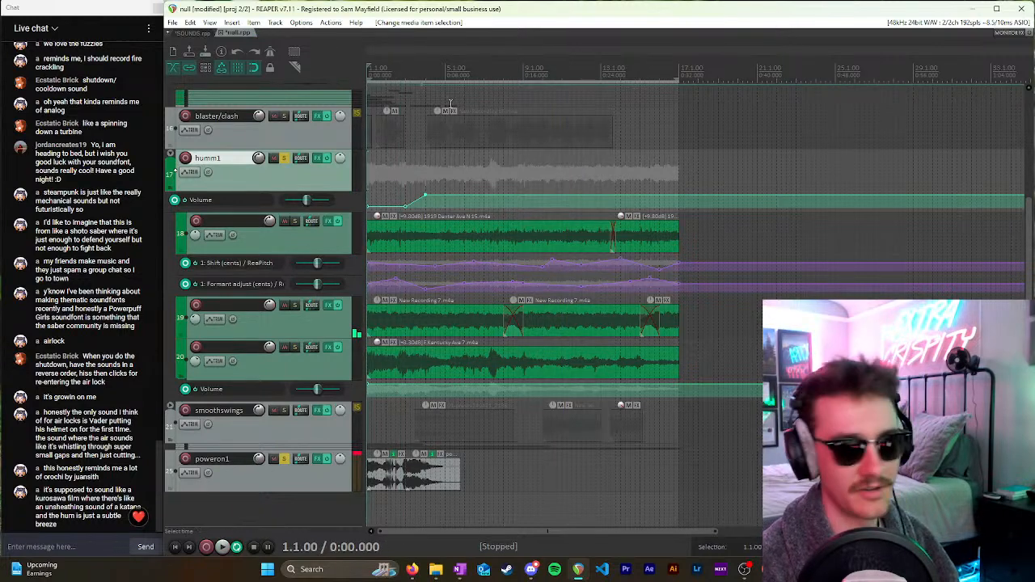
{"action": "left_click", "coordinate": [399, 70]}
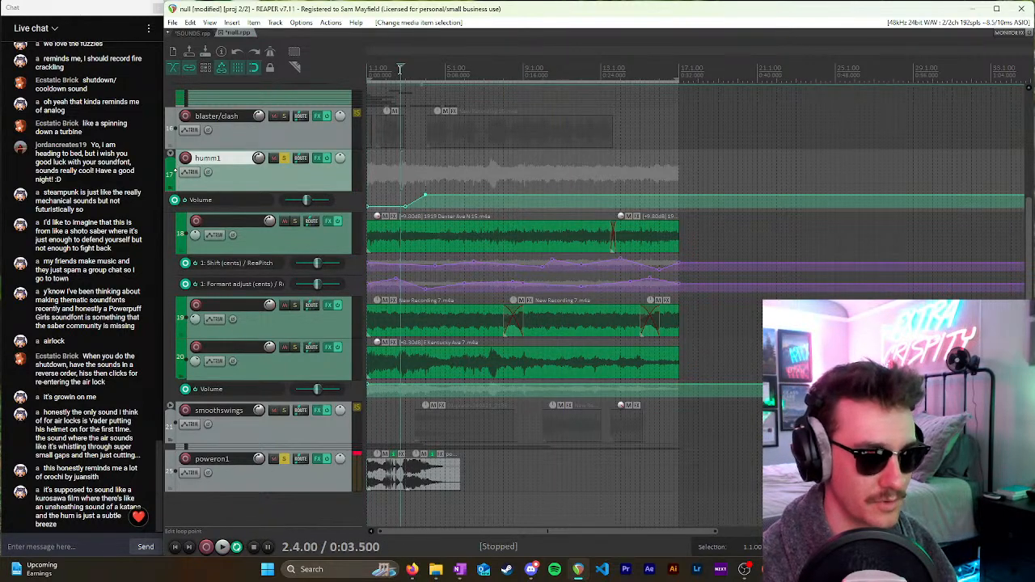
{"action": "key", "text": "space"}
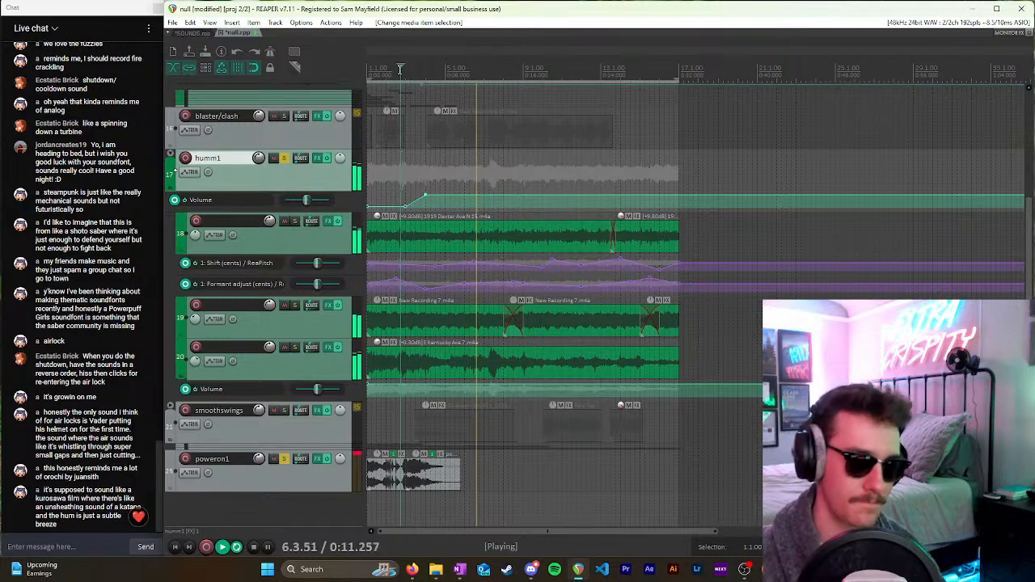
{"action": "key", "text": "space"}
Step: Shorten the humm1 volume fade-in by moving its end point earlier to 3.2.00 at +5.82 dB
{"action": "scroll", "coordinate": [445, 226], "scroll_direction": "up", "scroll_amount": 5}
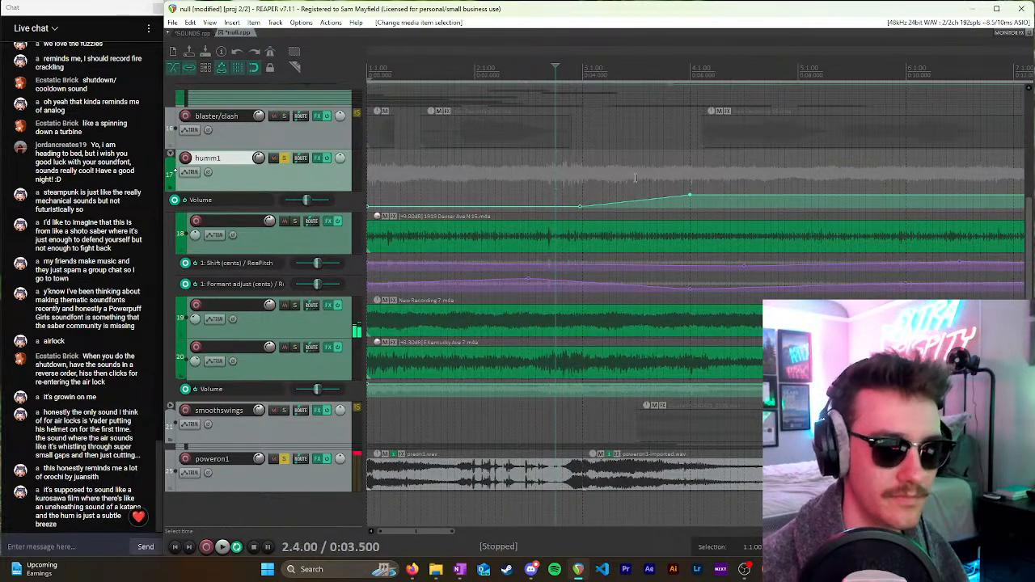
{"action": "left_click", "coordinate": [690, 194]}
{"action": "left_click_drag", "start_coordinate": [690, 194], "coordinate": [610, 176]}
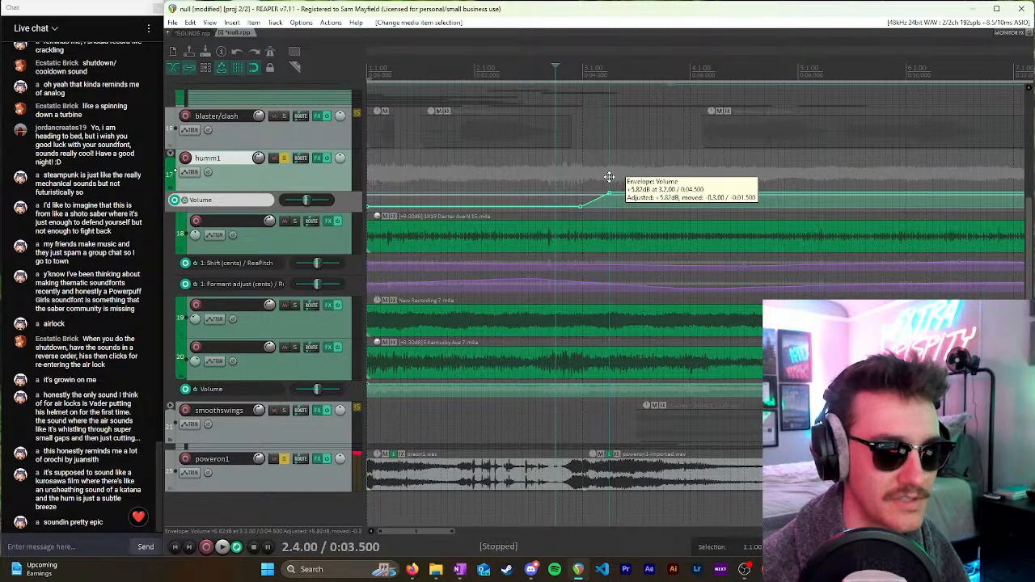
Step: Audition the sequence with the hum fade-in from 2.4.00, and save the project
{"action": "key", "text": "space"}
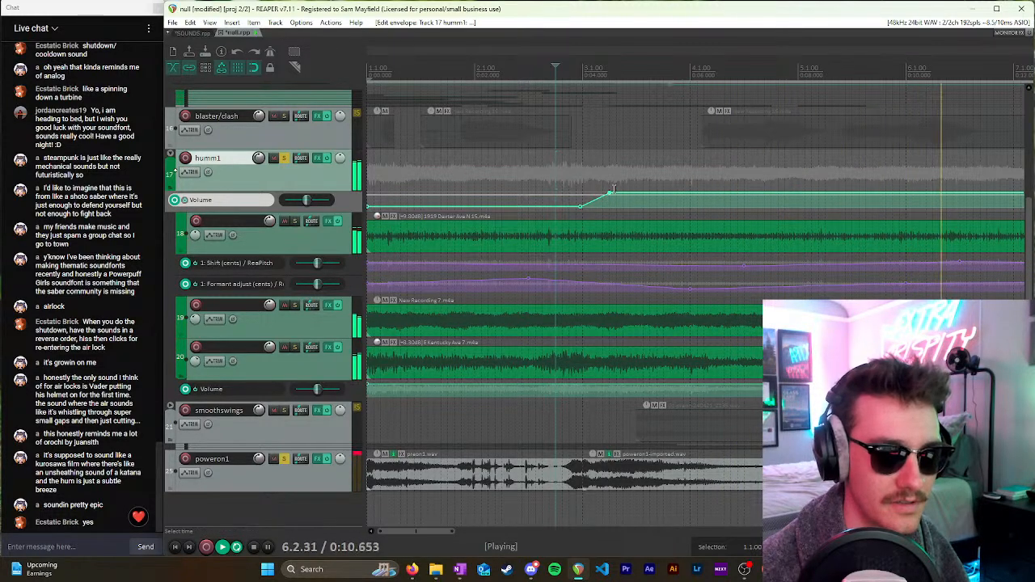
{"action": "scroll", "coordinate": [479, 194], "scroll_direction": "down", "scroll_amount": 5}
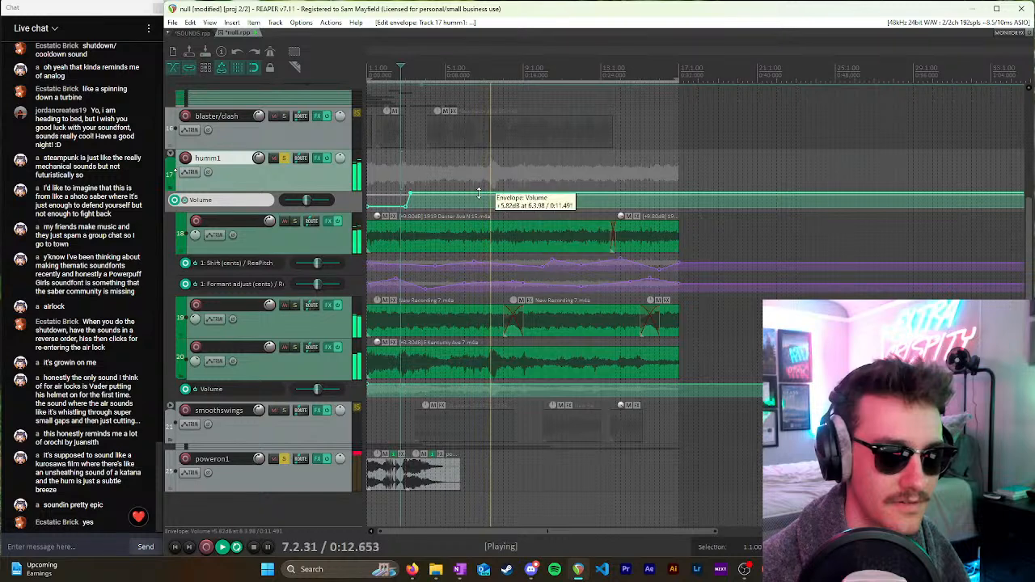
{"action": "key", "text": "space"}
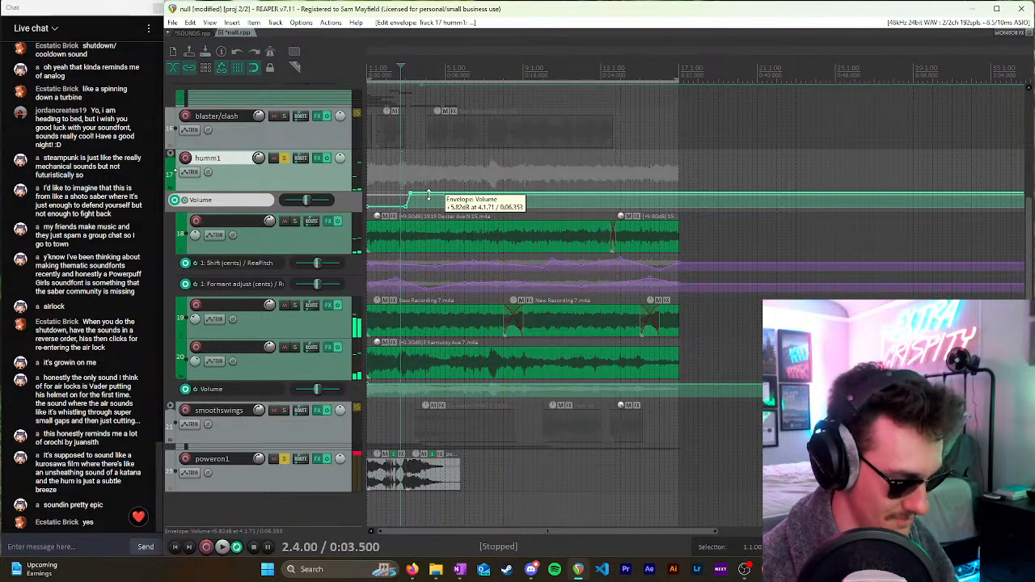
{"action": "key", "text": "ctrl+s"}
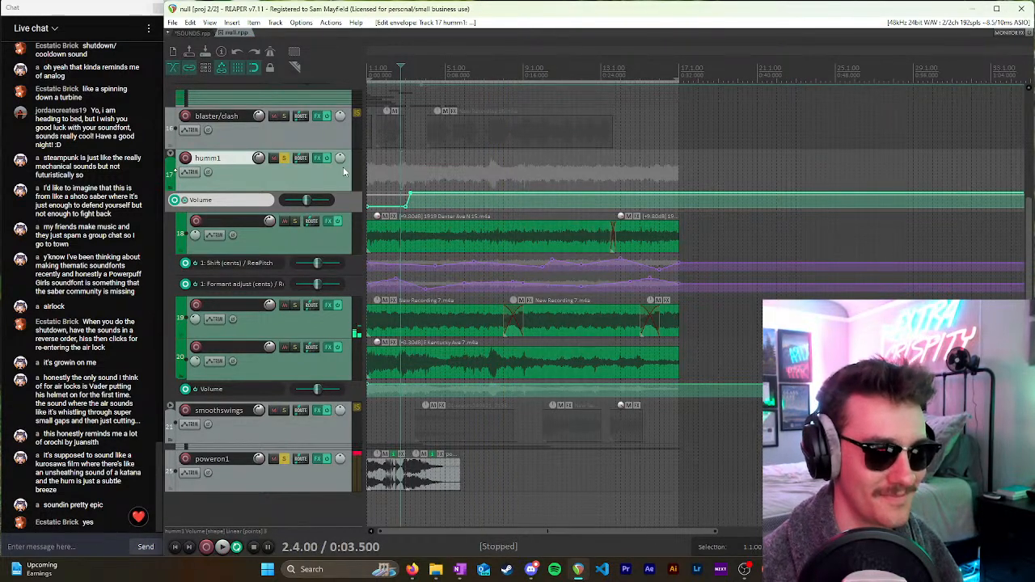
Step: Unsolo the humm1 and poweron1 tracks, and delete the poweron1 track with its imported items
{"action": "left_click", "coordinate": [284, 158]}
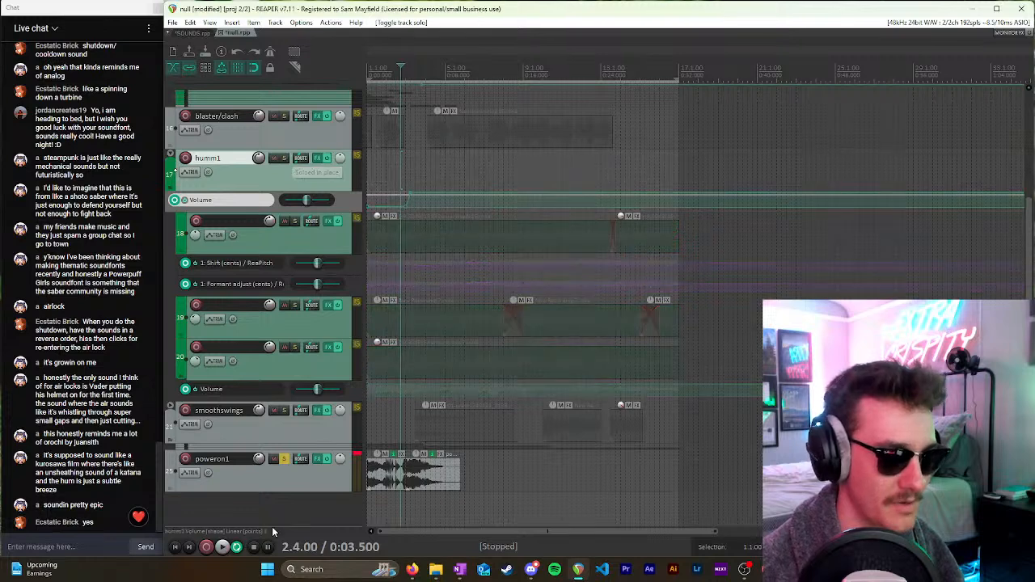
{"action": "left_click", "coordinate": [284, 459]}
{"action": "left_click", "coordinate": [397, 478]}
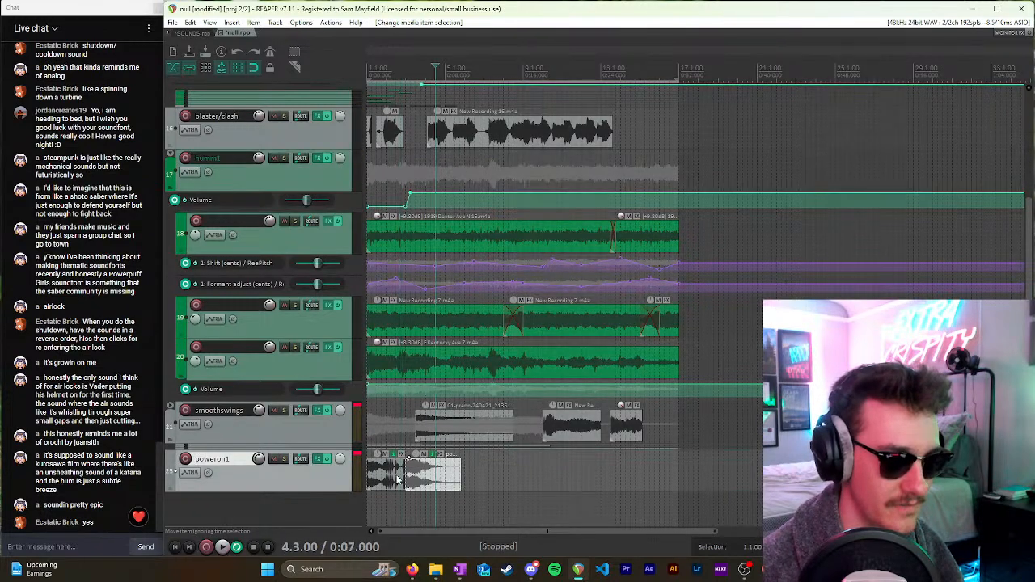
{"action": "key", "text": "Delete"}
{"action": "key", "text": "Return"}
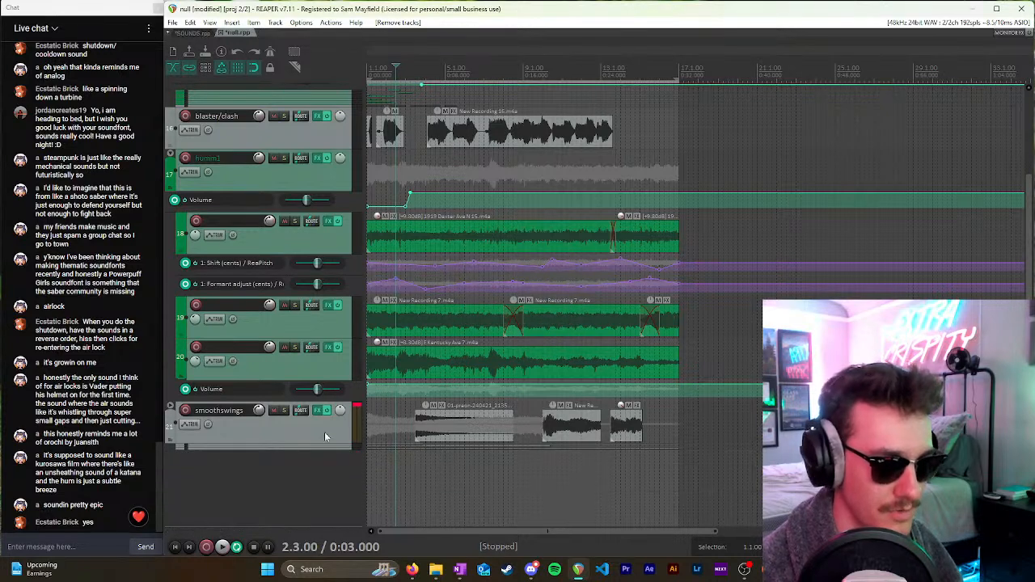
Step: Delete the fade-in points from the humm1 volume envelope, reset its starting point to 0.00 dB, and bypass and hide the envelope
{"action": "scroll", "coordinate": [324, 443], "scroll_direction": "up", "scroll_amount": 3}
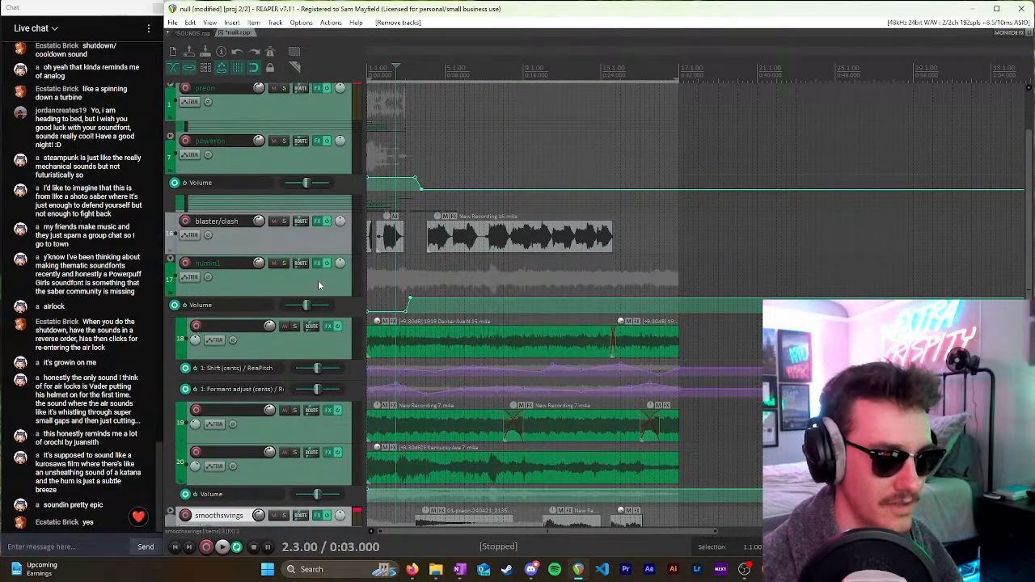
{"action": "left_click", "coordinate": [409, 301]}
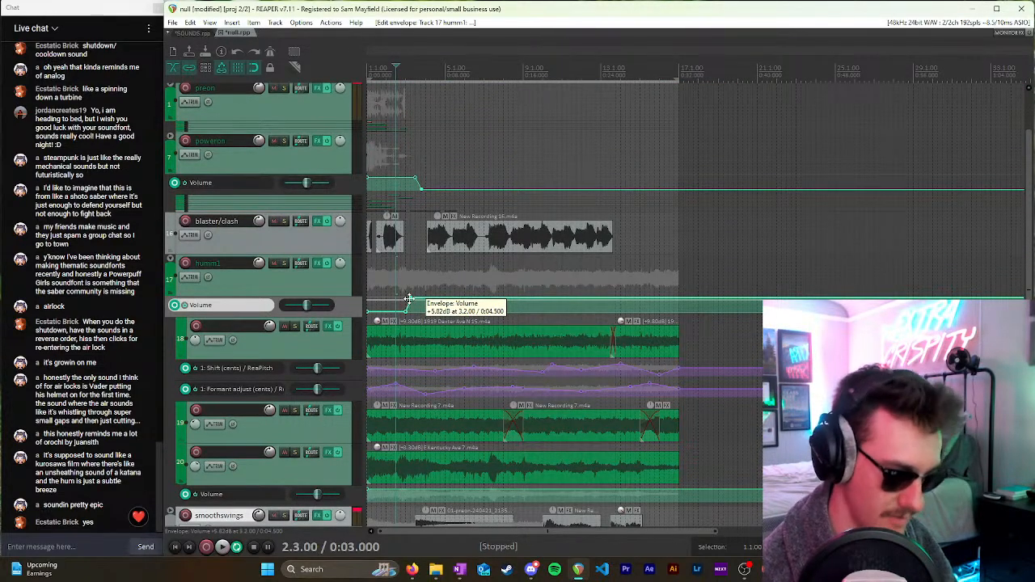
{"action": "key", "text": "Delete"}
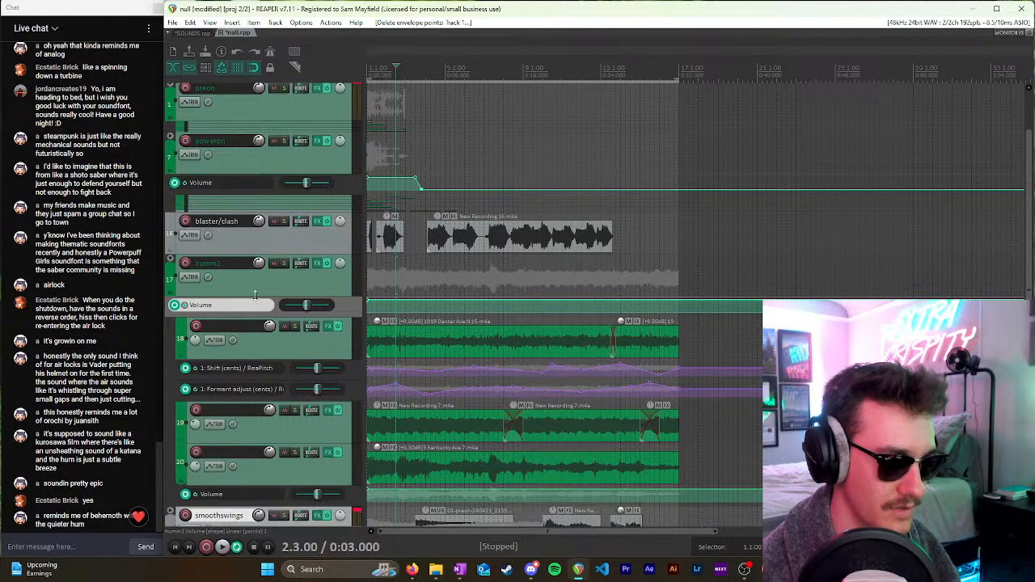
{"action": "double_click", "coordinate": [367, 301]}
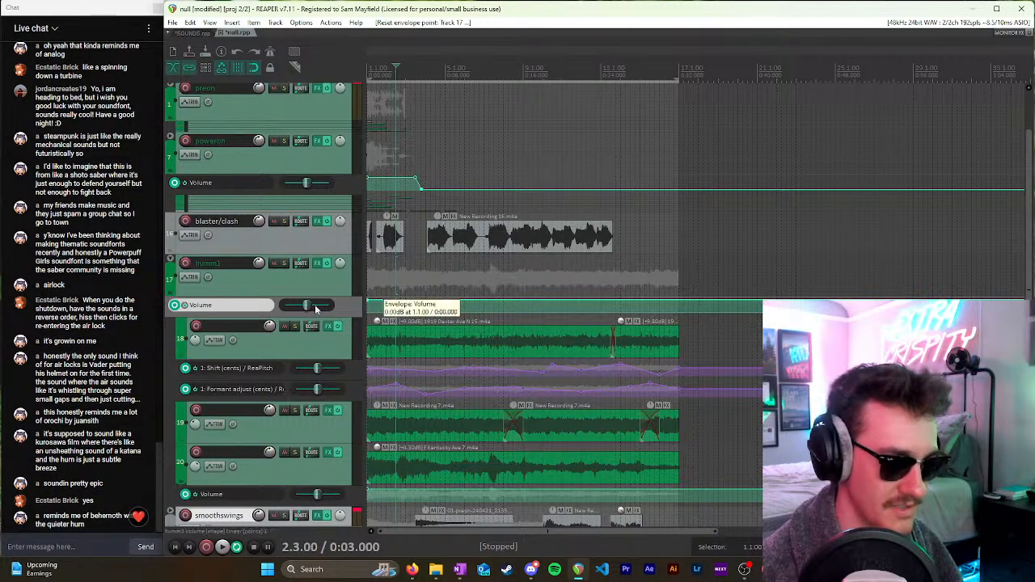
{"action": "left_click", "coordinate": [337, 287]}
{"action": "left_click", "coordinate": [186, 304]}
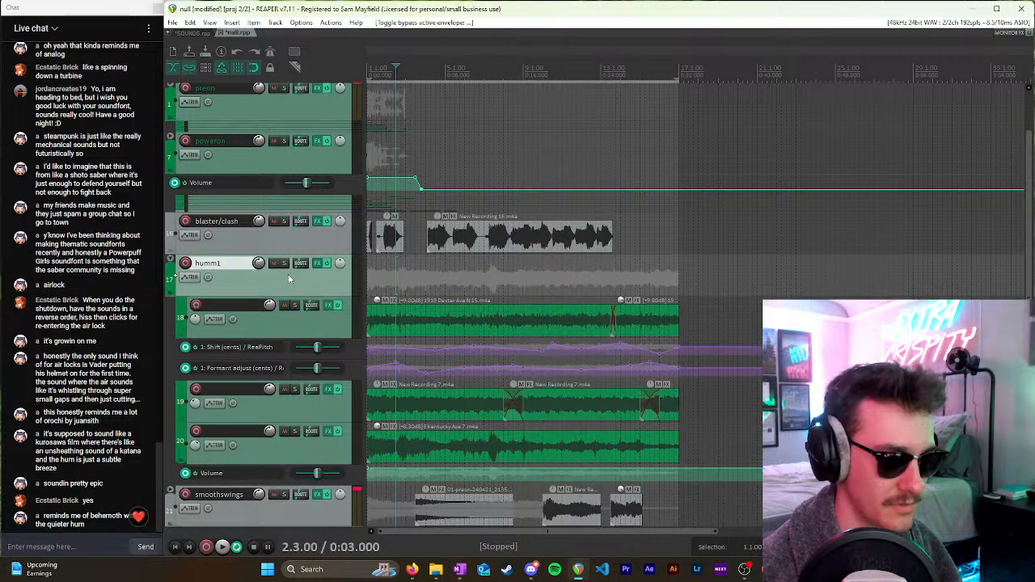
Step: Collapse the humm1 folder track to hide its child tracks
{"action": "left_click", "coordinate": [283, 239]}
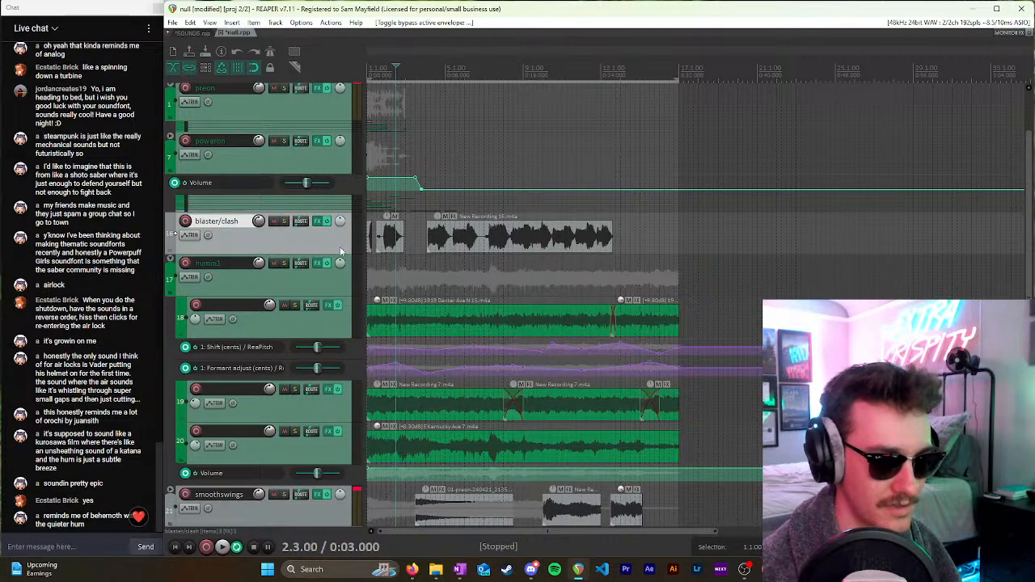
{"action": "scroll", "coordinate": [314, 315], "scroll_direction": "down", "scroll_amount": 1}
{"action": "scroll", "coordinate": [314, 315], "scroll_direction": "up", "scroll_amount": 2}
{"action": "left_click", "coordinate": [171, 311]}
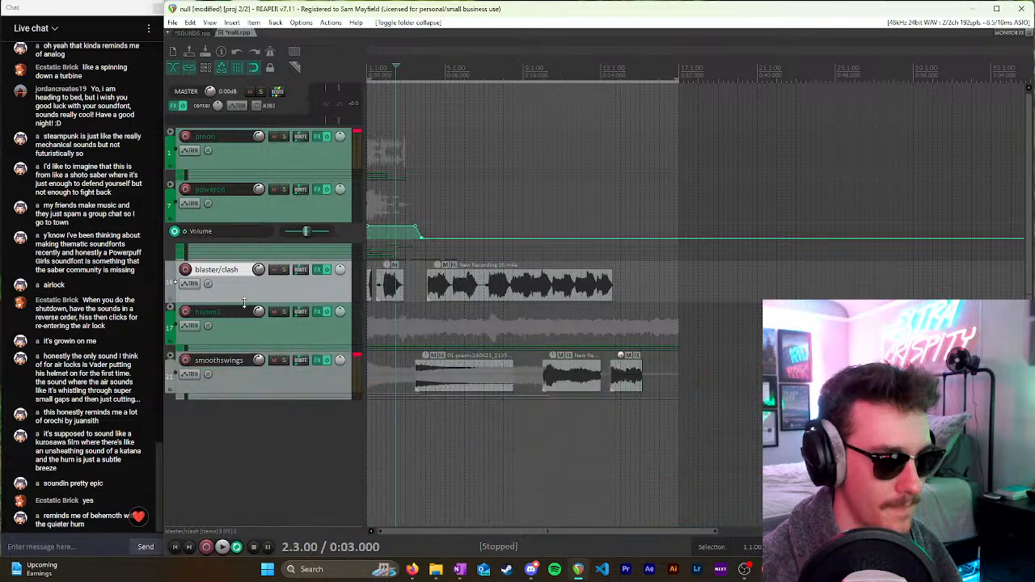
{"action": "left_click", "coordinate": [275, 380]}
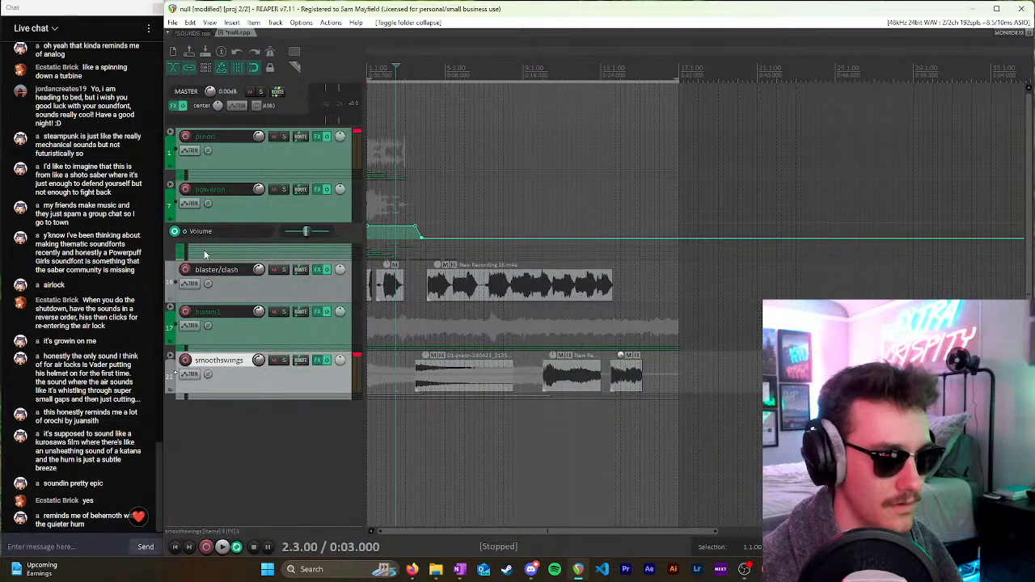
{"action": "left_click", "coordinate": [262, 198]}
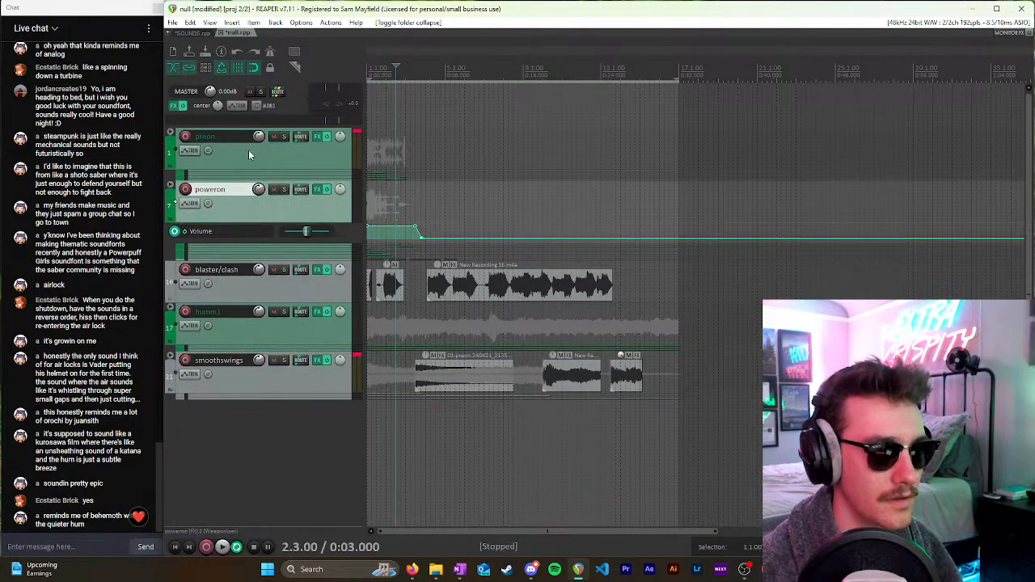
{"action": "left_click", "coordinate": [247, 154]}
{"action": "left_click", "coordinate": [248, 211]}
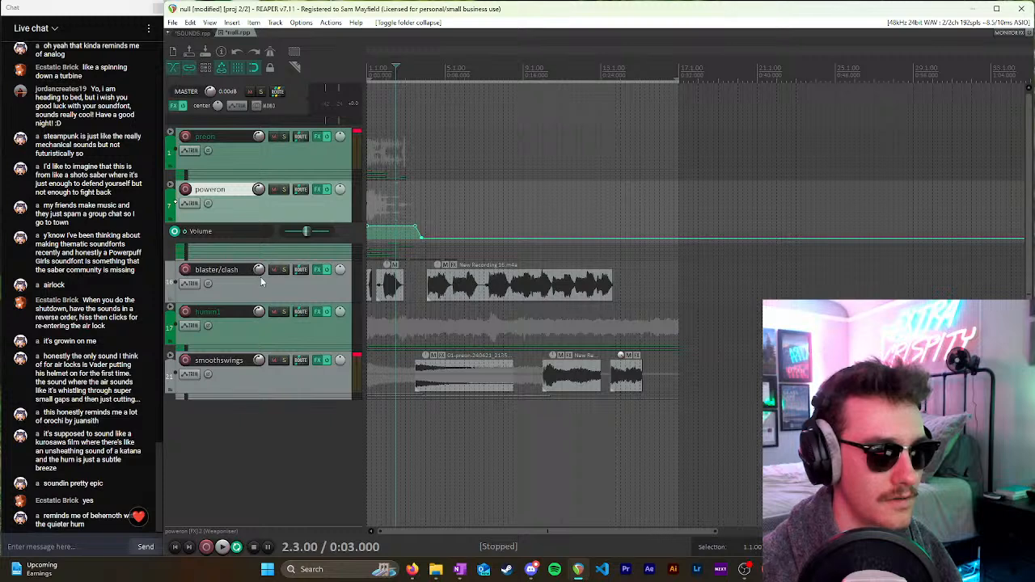
{"action": "left_click", "coordinate": [259, 288]}
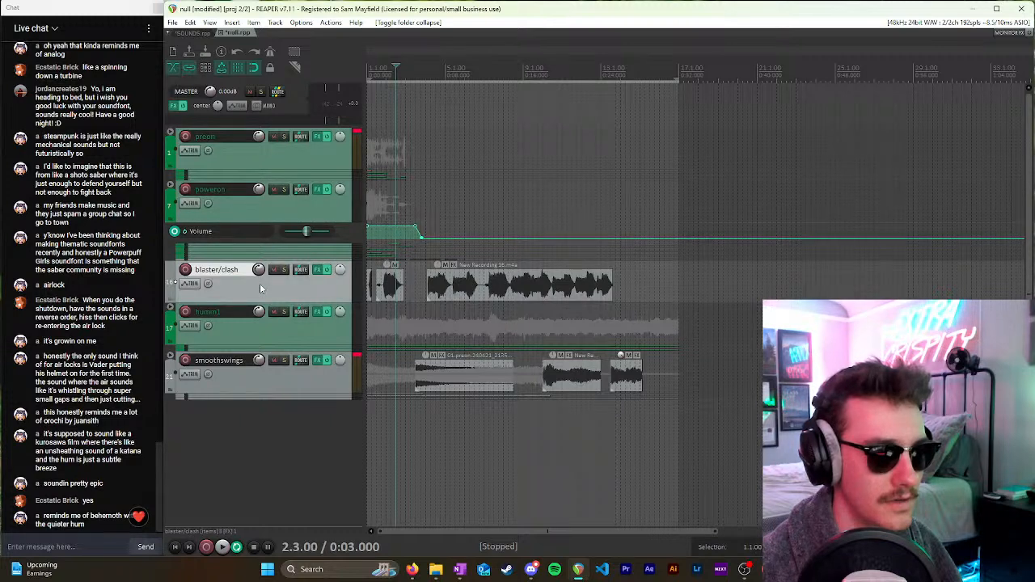
{"action": "left_click", "coordinate": [265, 326]}
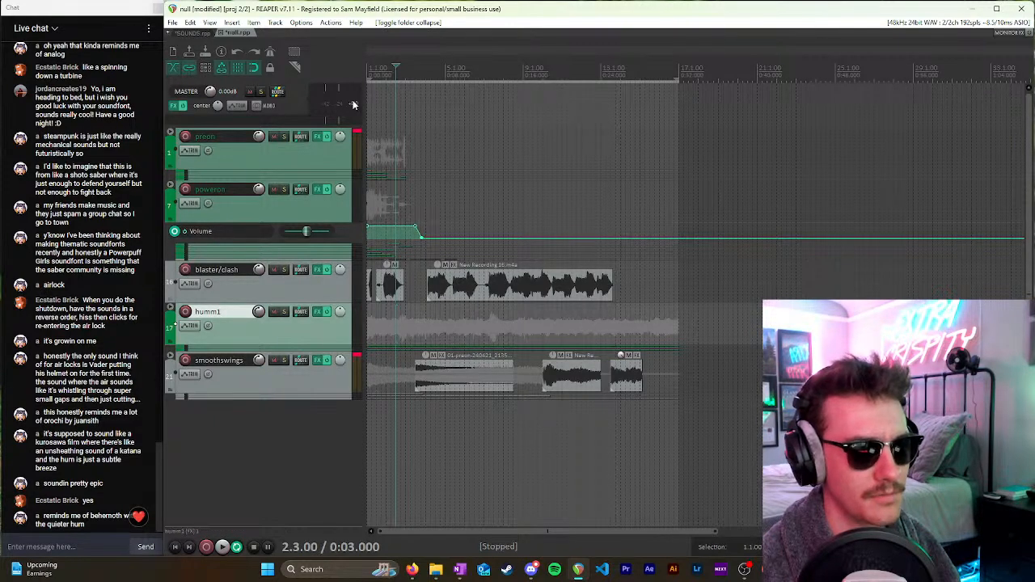
{"action": "key", "text": "Home"}
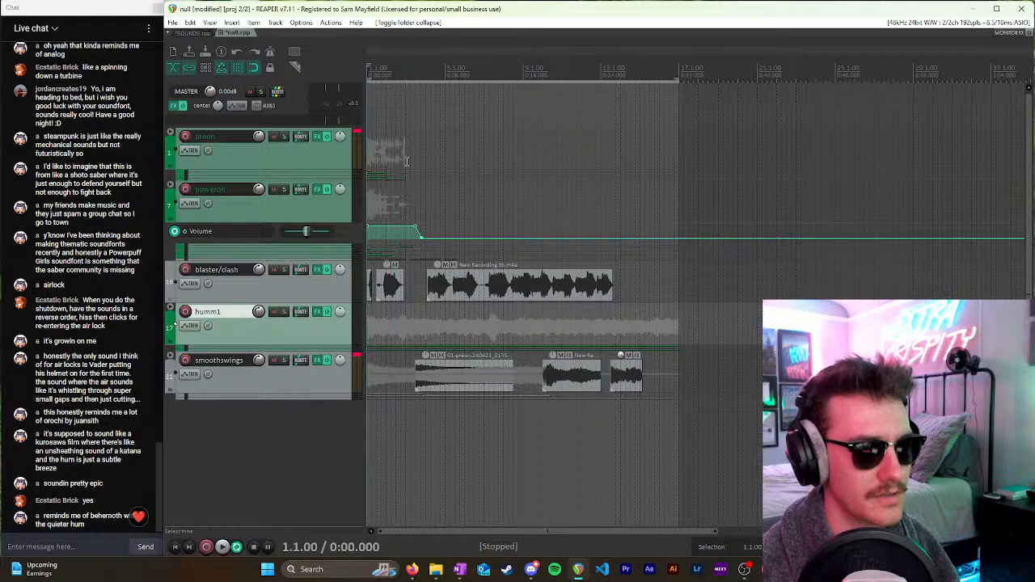